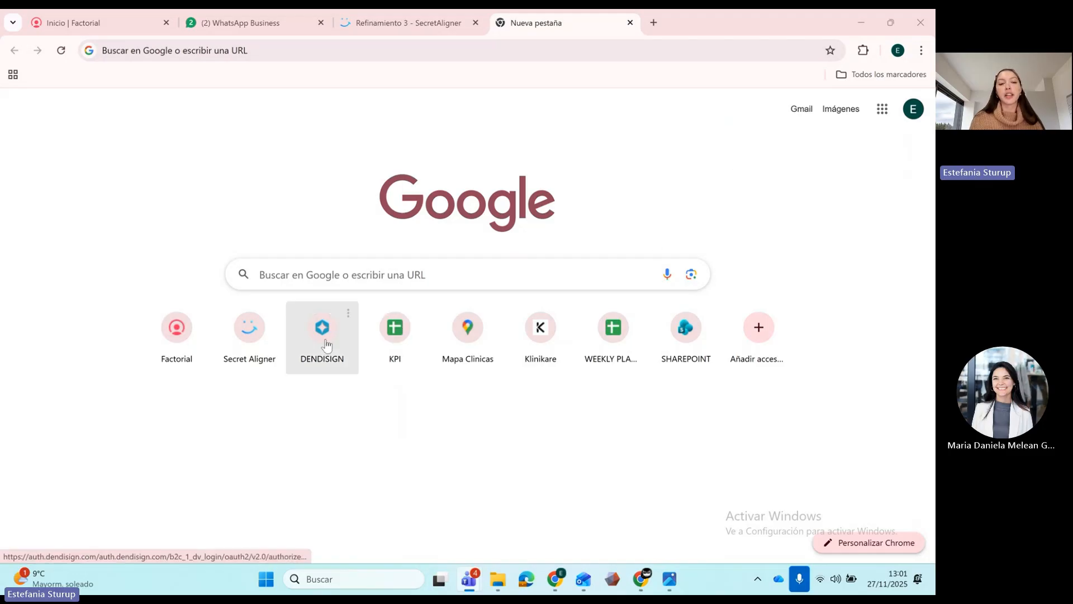
# - Search the web for 'dendisign', open dendisign.com, then launch app.dendisign.com
pyautogui.click(627, 51)
pyautogui.write('dendisign')
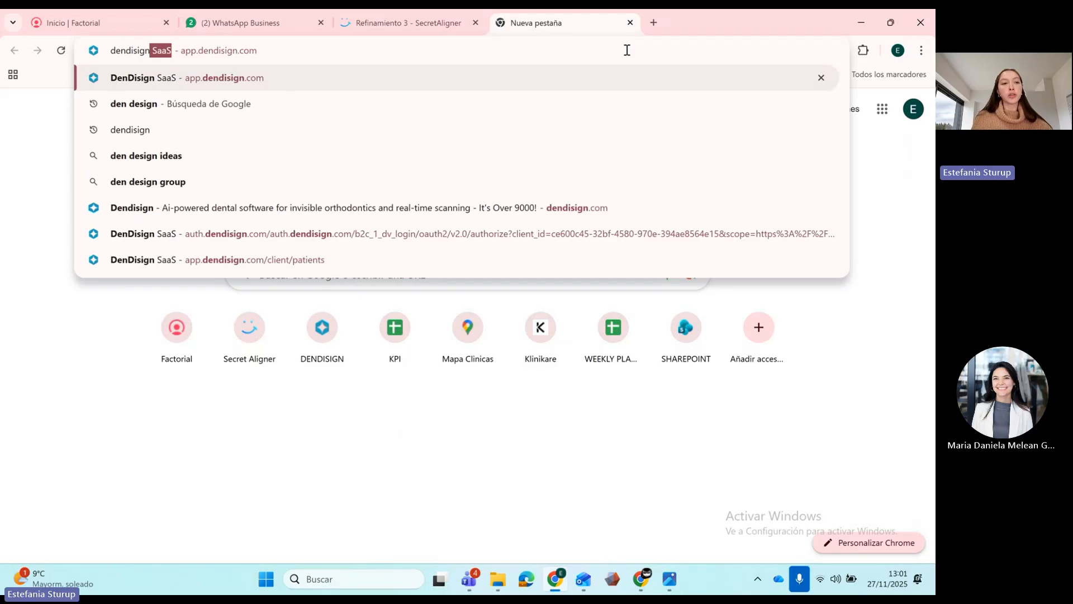
pyautogui.click(187, 134)
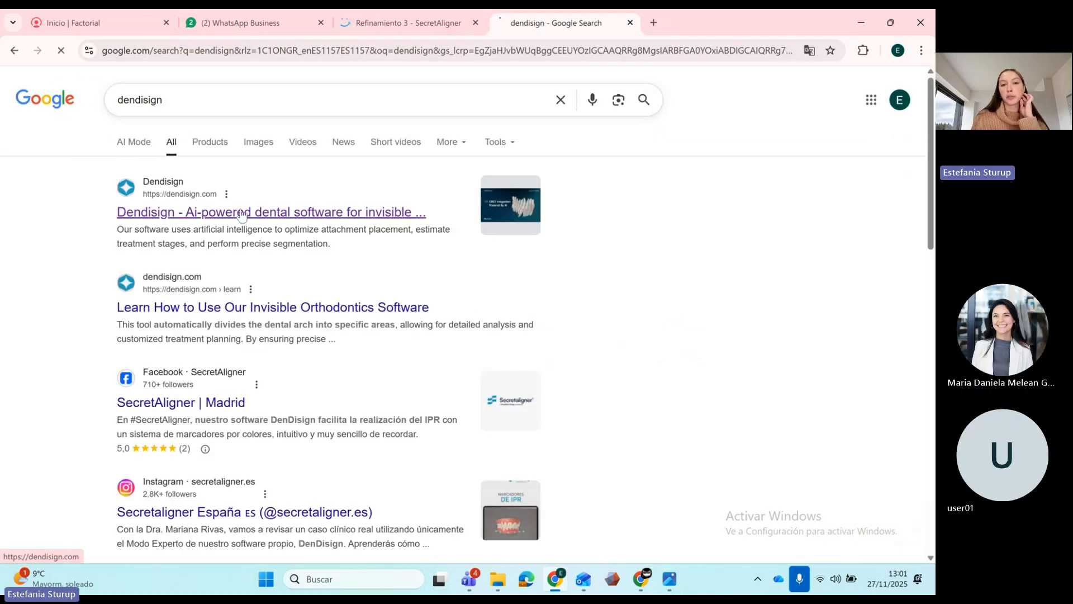
pyautogui.click(242, 212)
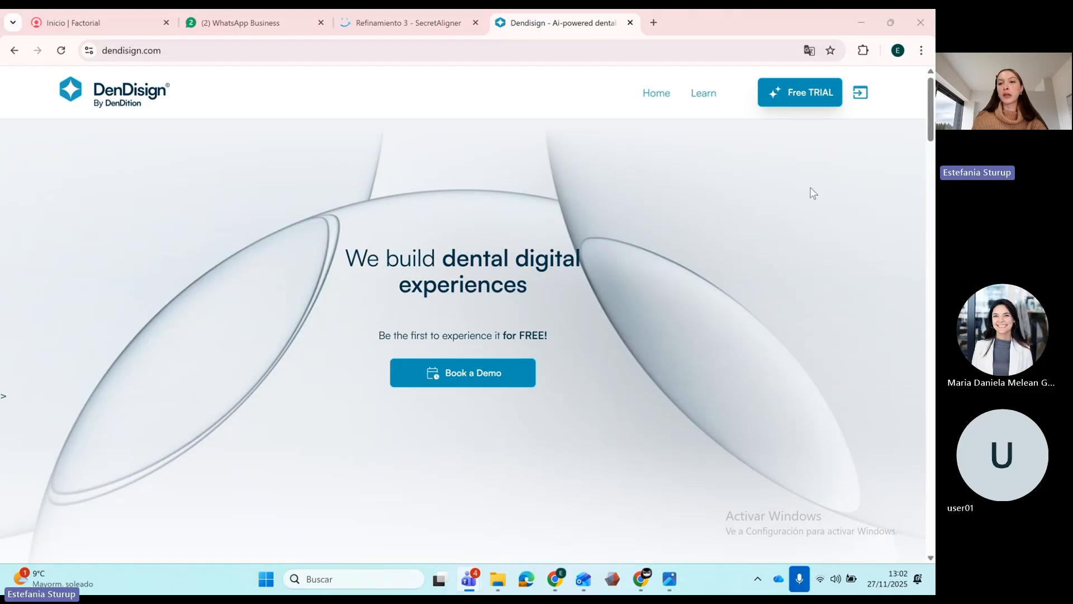
pyautogui.click(863, 97)
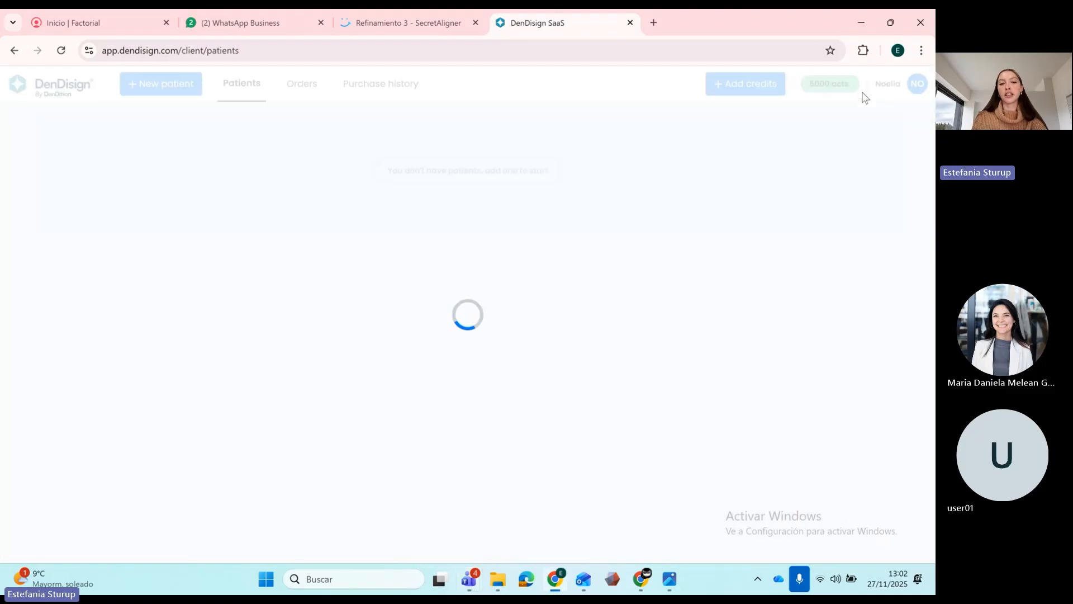
# - Sign out of the current account from the profile's Configuration page
pyautogui.click(893, 96)
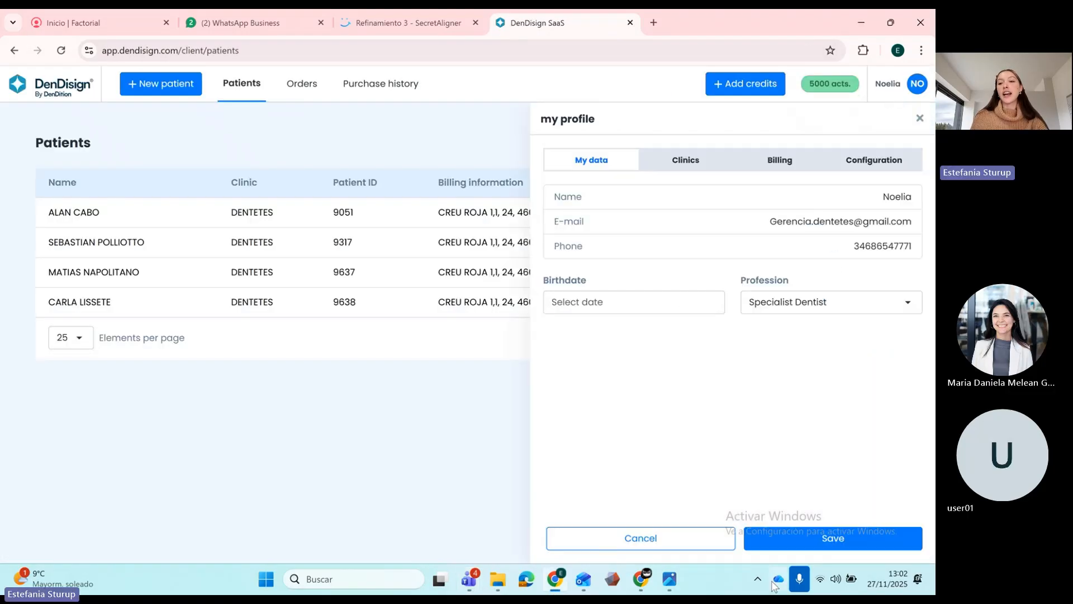
pyautogui.click(897, 162)
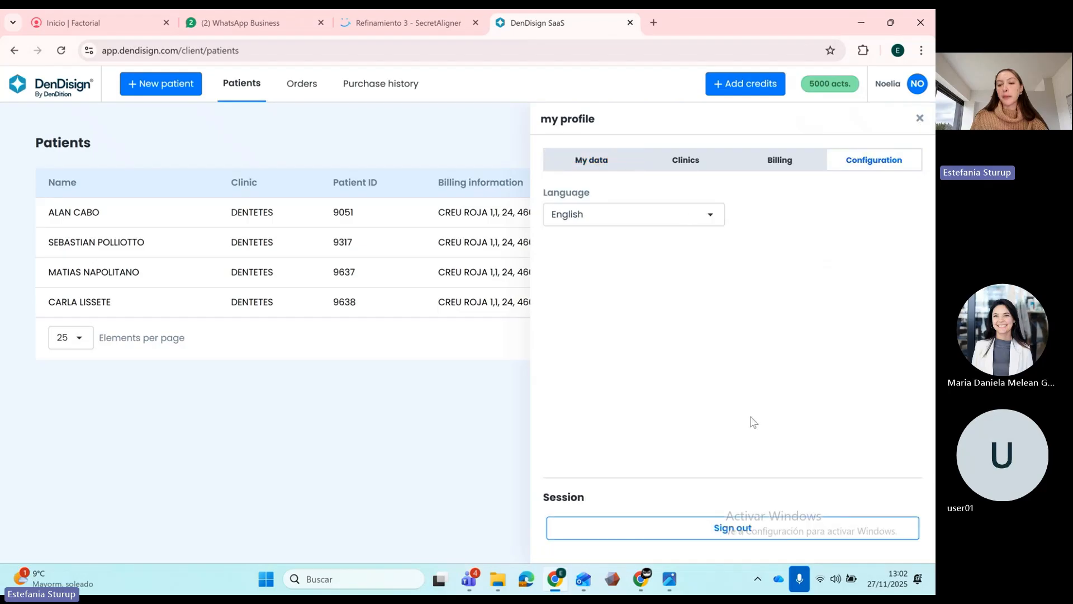
pyautogui.click(709, 532)
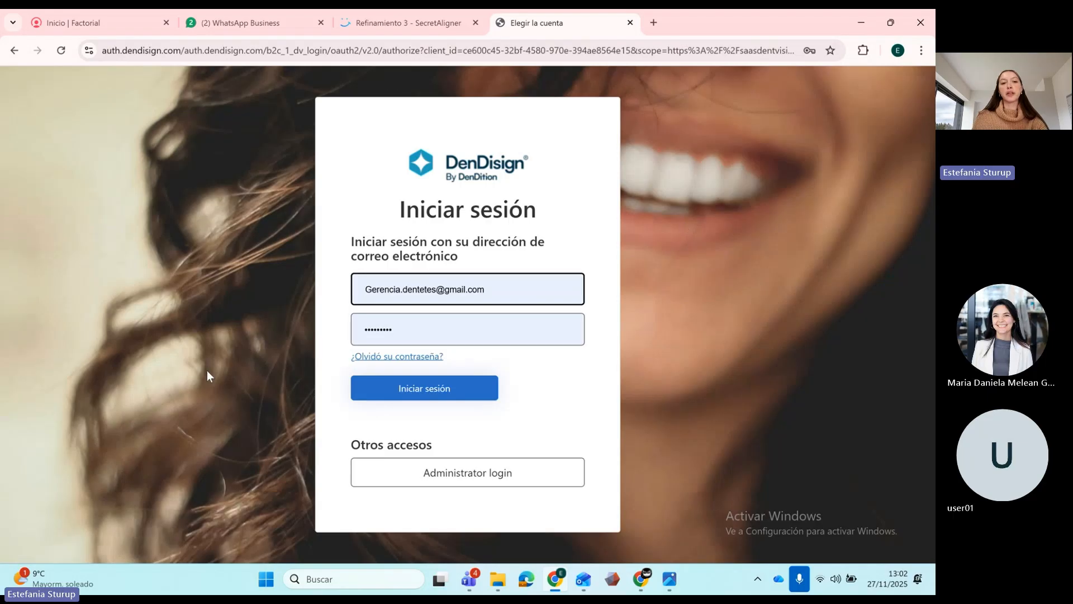
# - Sign back in with the other Chrome-saved account's credentials
pyautogui.click(497, 289)
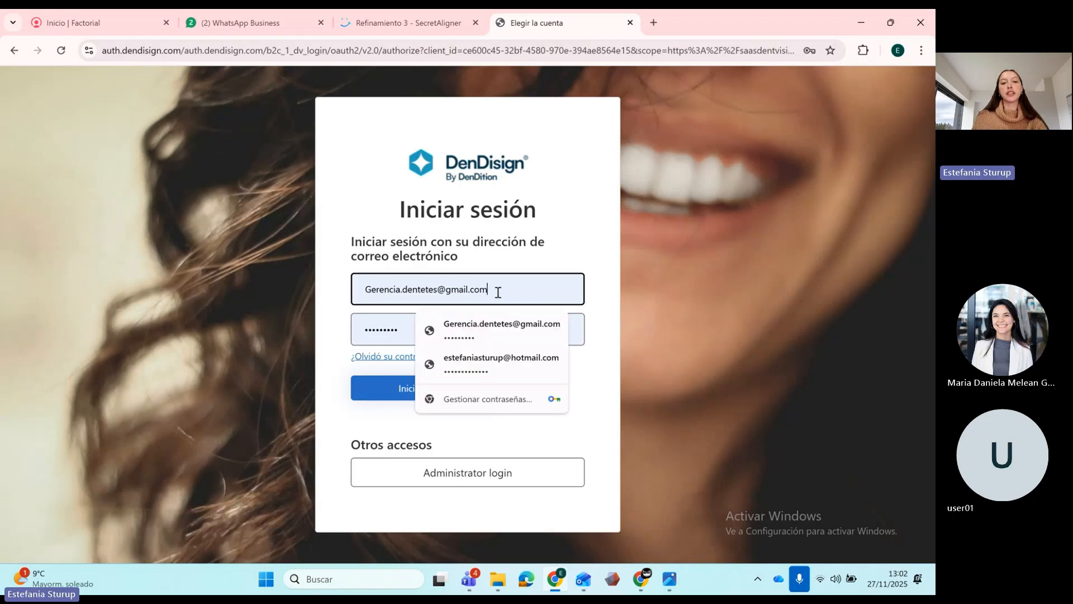
pyautogui.click(481, 370)
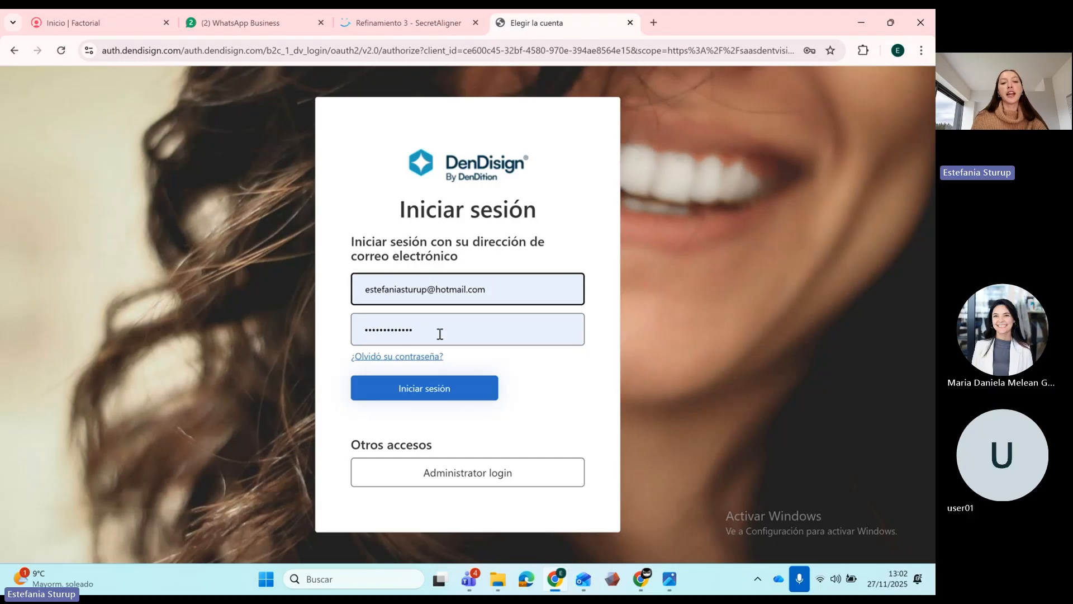
pyautogui.click(458, 394)
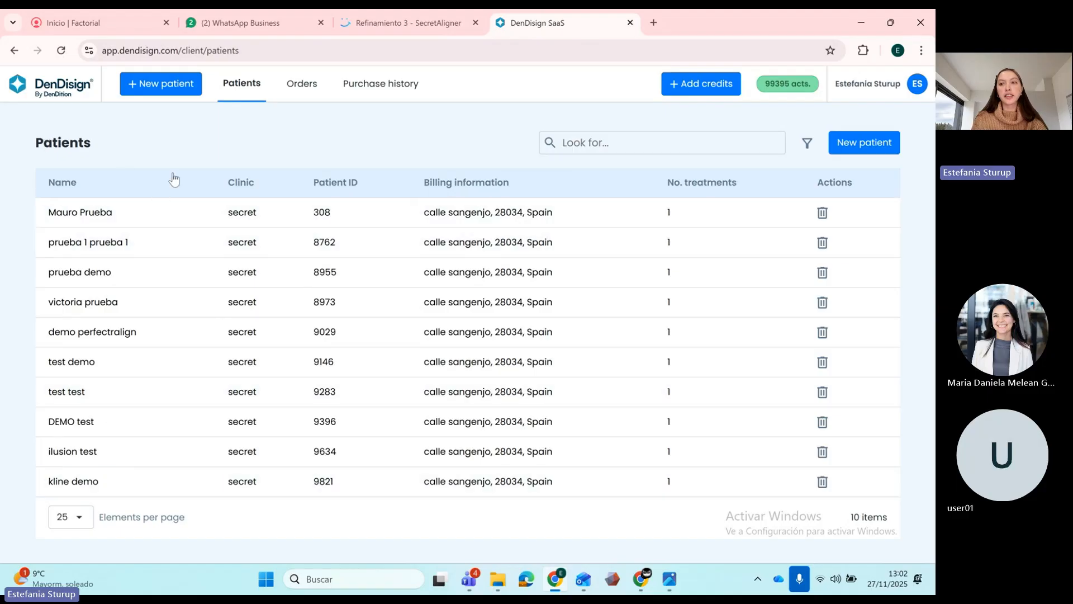
pyautogui.click(861, 94)
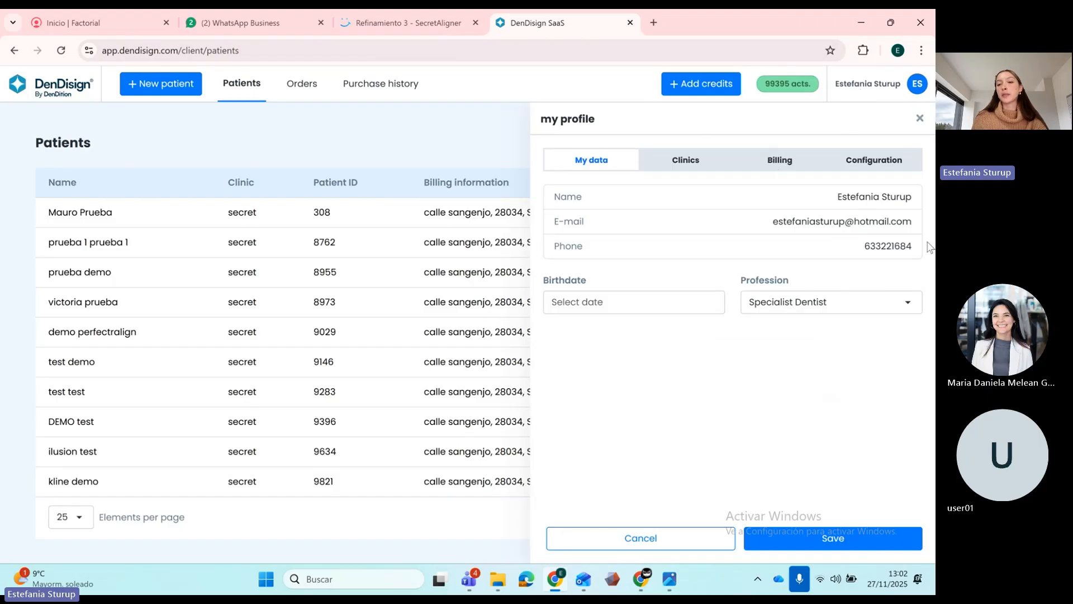
pyautogui.click(672, 164)
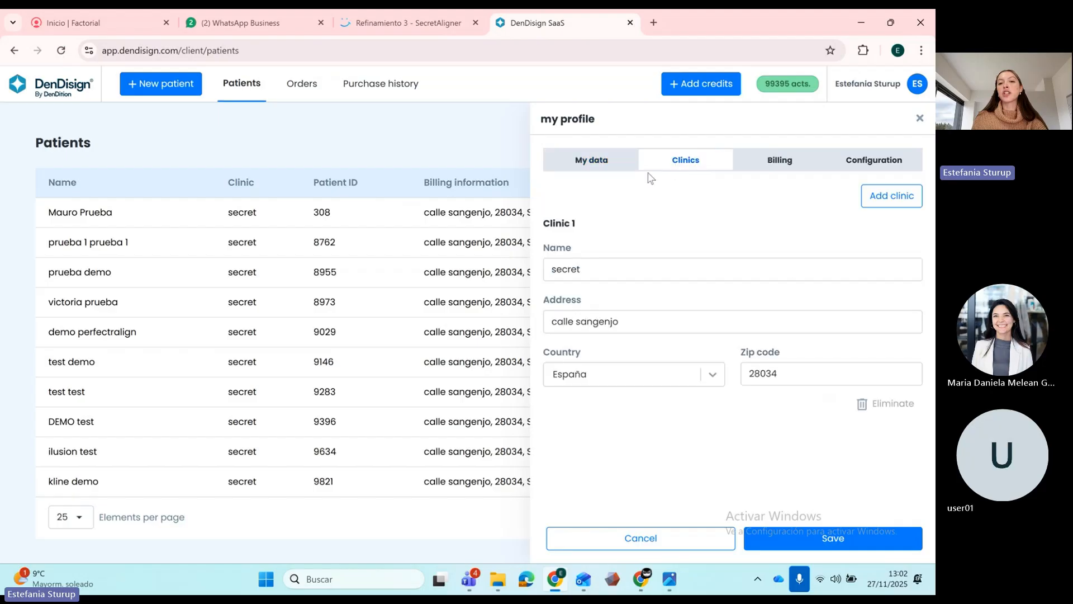
pyautogui.click(776, 165)
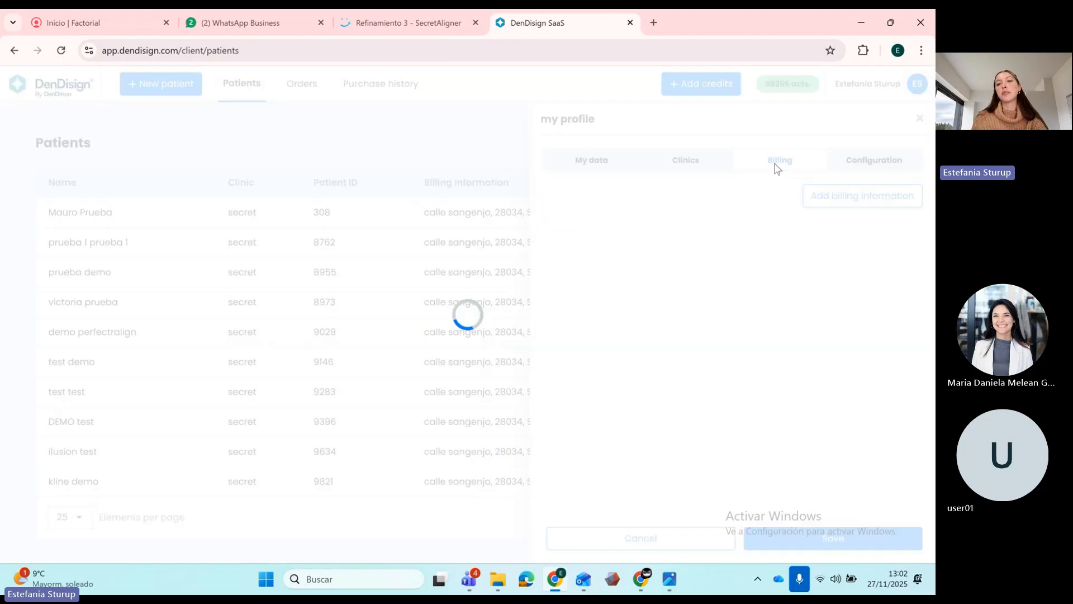
pyautogui.click(873, 164)
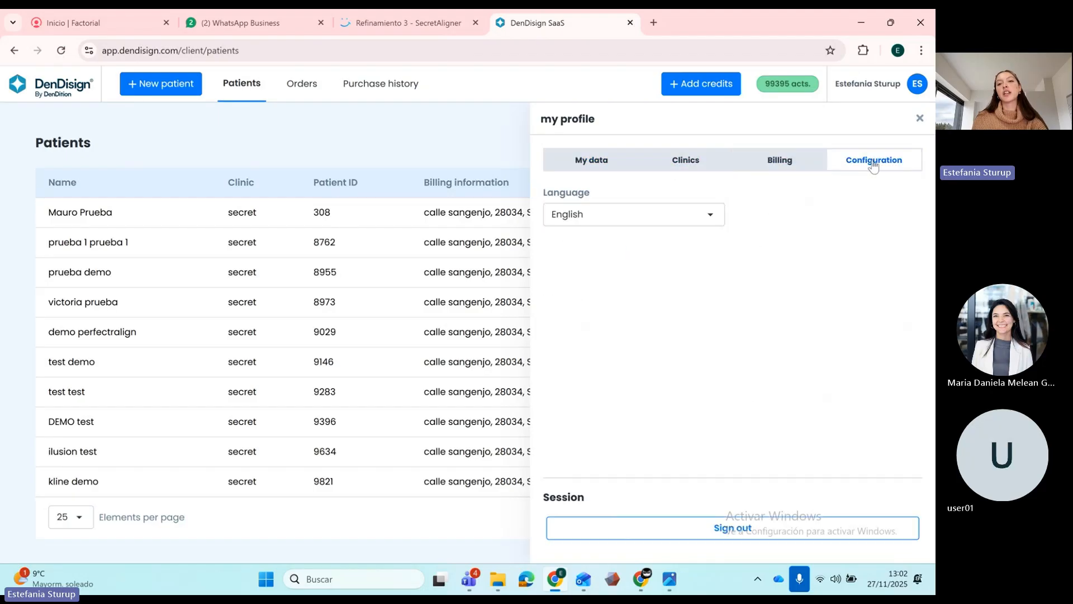
pyautogui.click(710, 215)
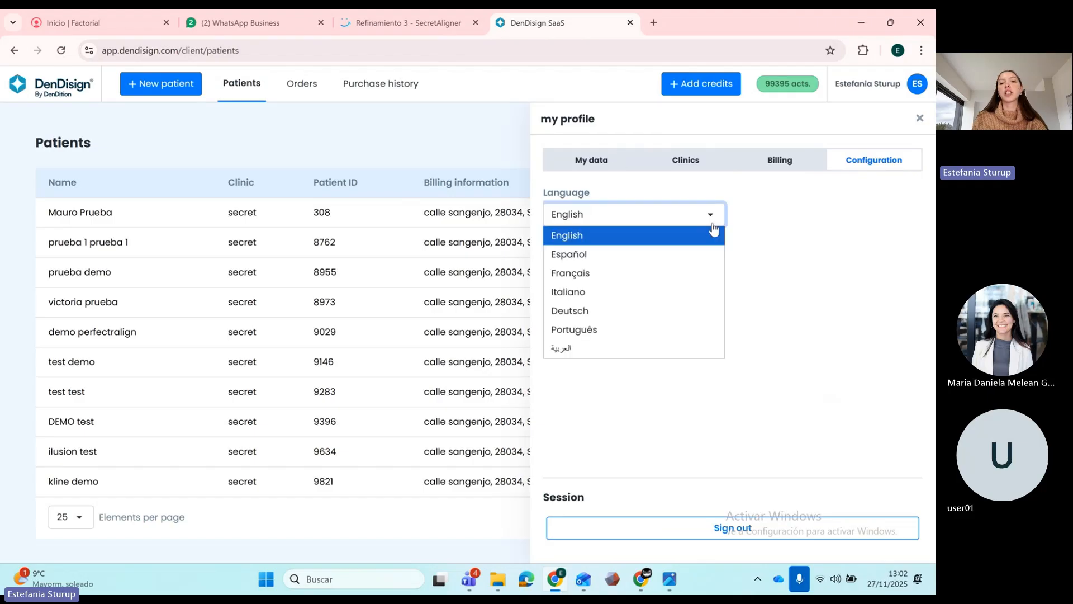
pyautogui.click(821, 223)
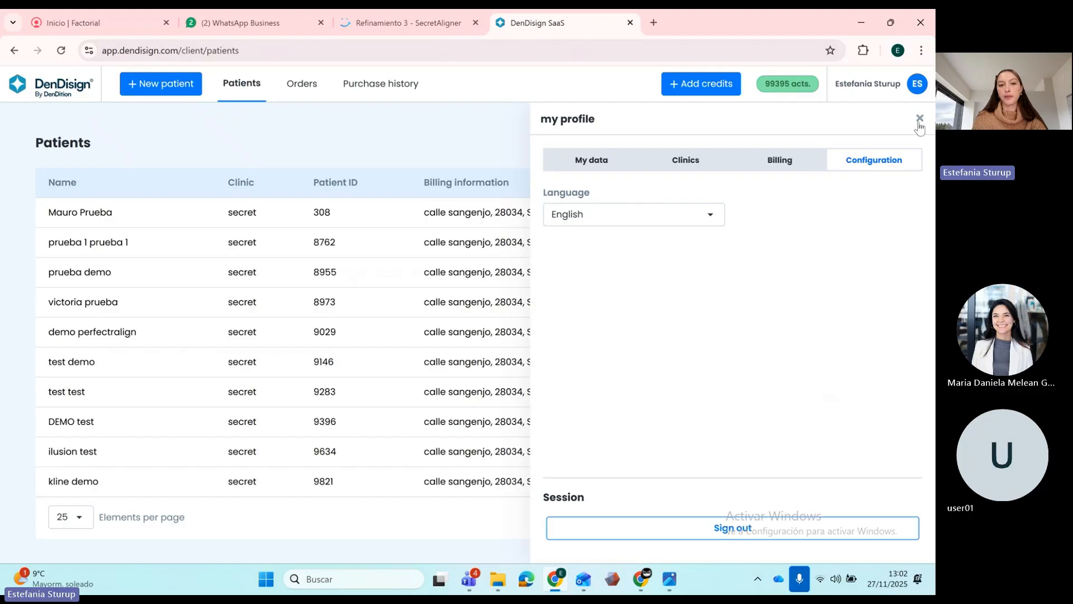
pyautogui.click(920, 119)
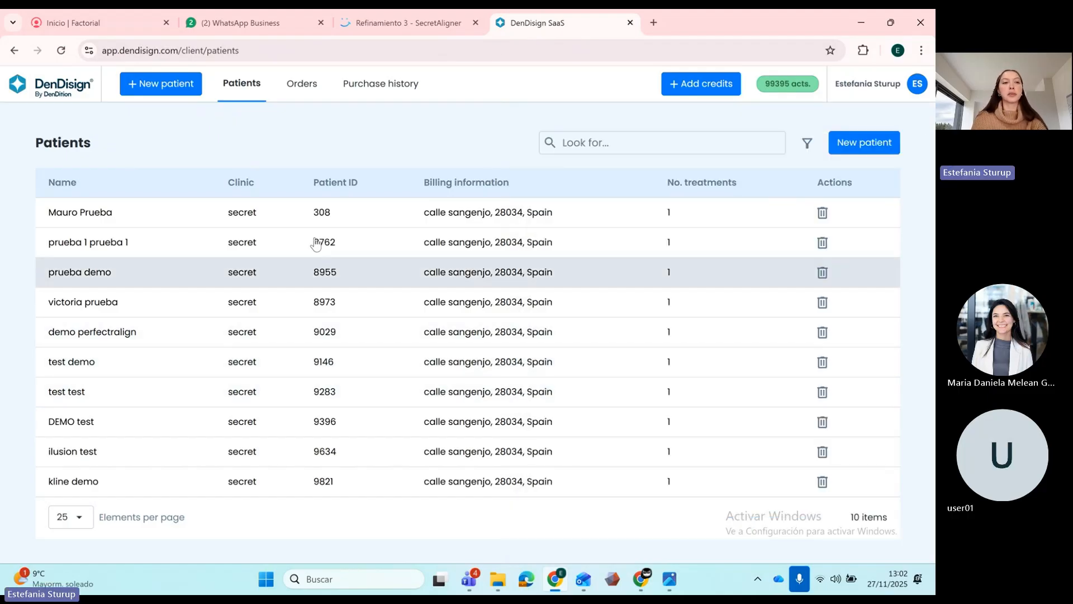
# - Open the new patient form and reload it with F5
pyautogui.click(156, 92)
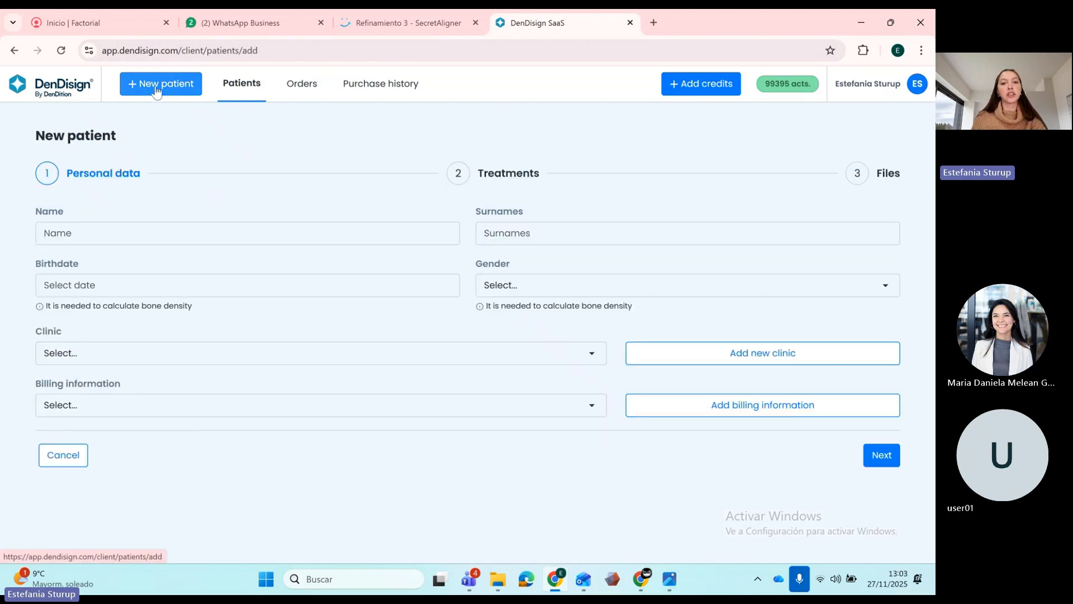
pyautogui.click(353, 354)
pyautogui.click(353, 355)
pyautogui.click(357, 287)
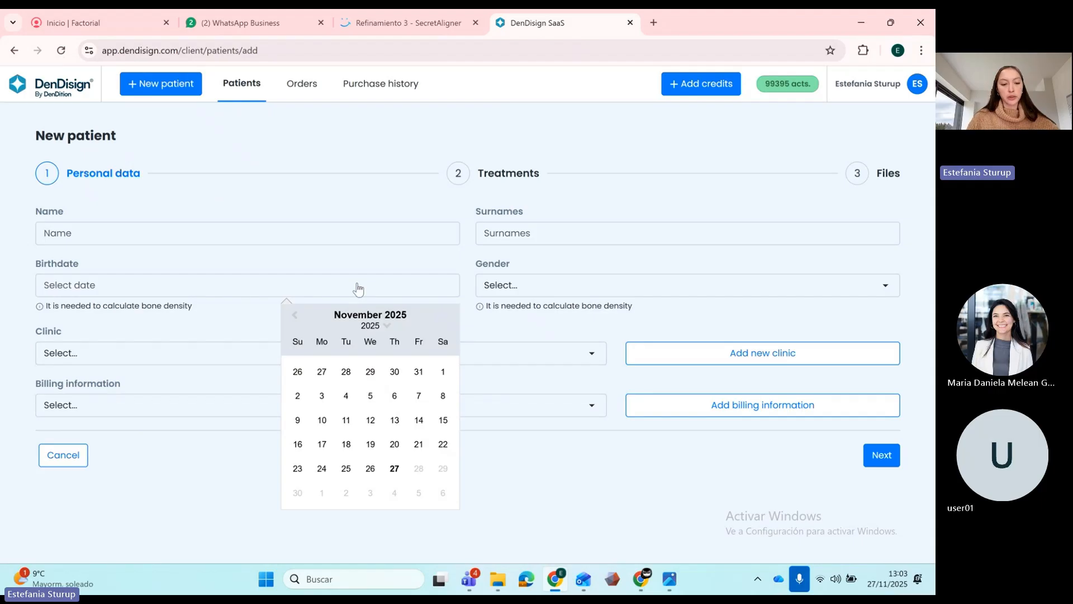
pyautogui.press('F5')
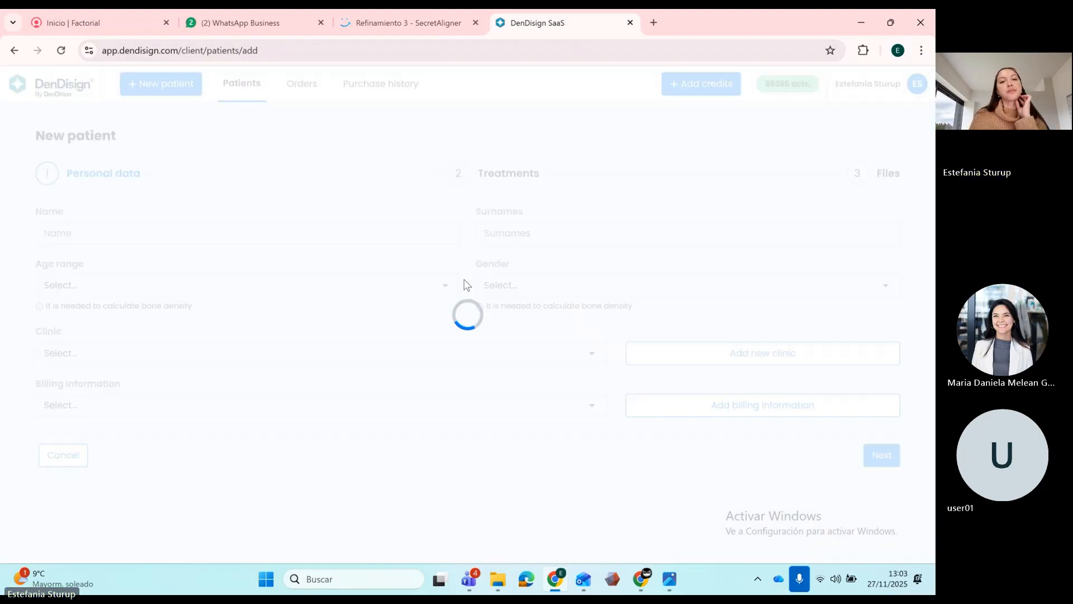
# - Enter name 'webinar', surname 'dendisign', age range Under 40 and gender Female
pyautogui.click(259, 237)
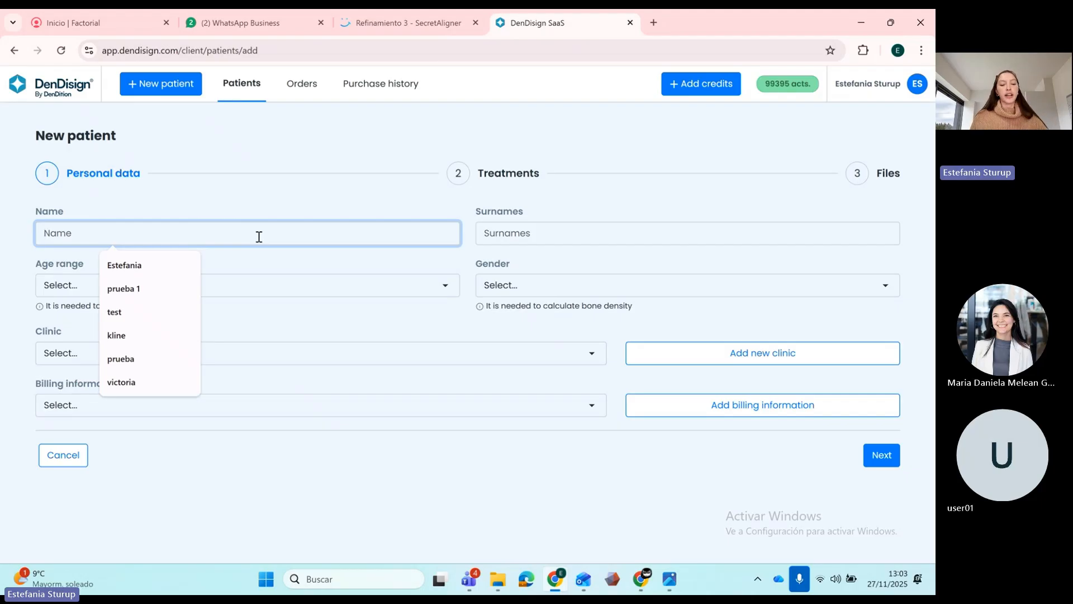
pyautogui.write('webinar')
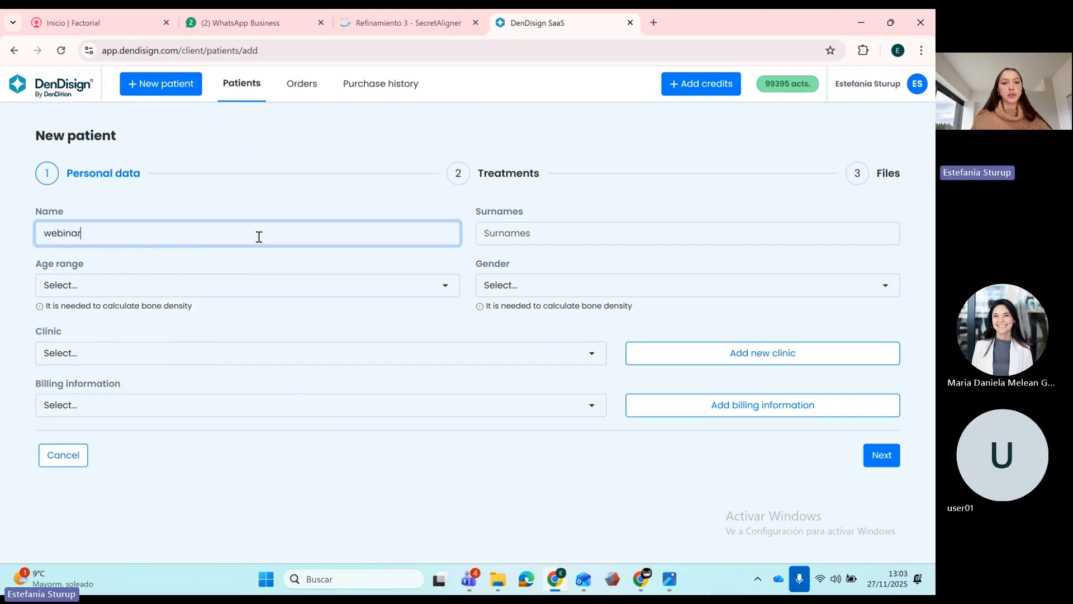
pyautogui.click(484, 234)
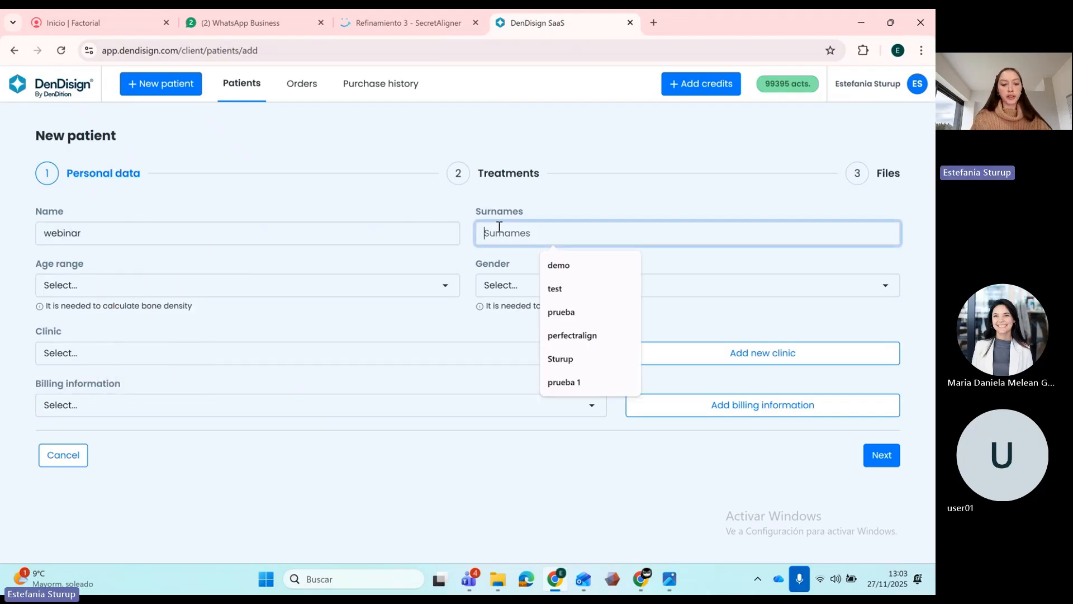
pyautogui.write('dendisign')
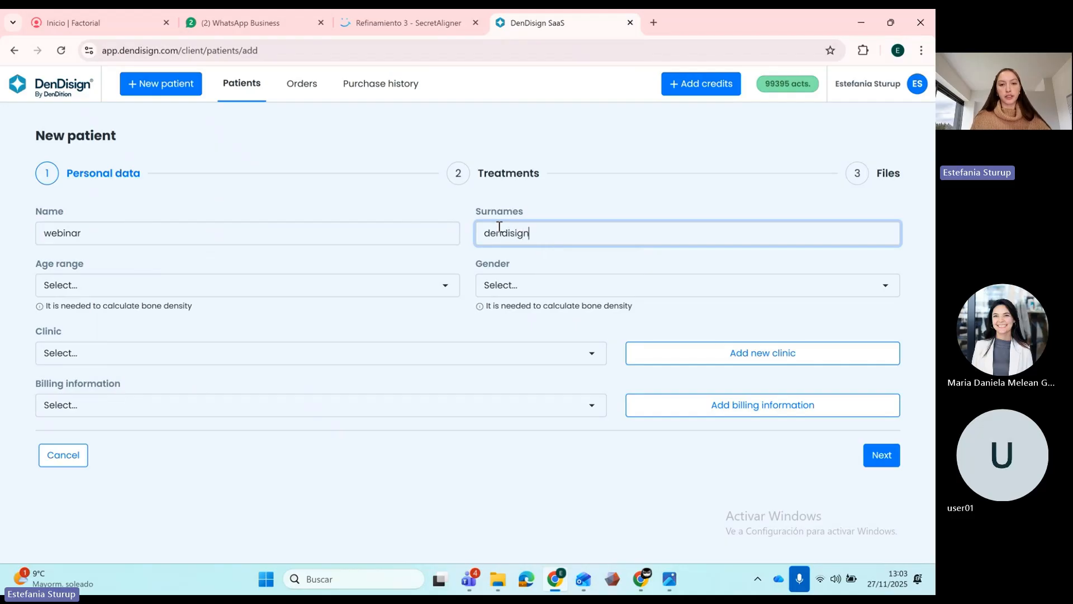
pyautogui.click(270, 284)
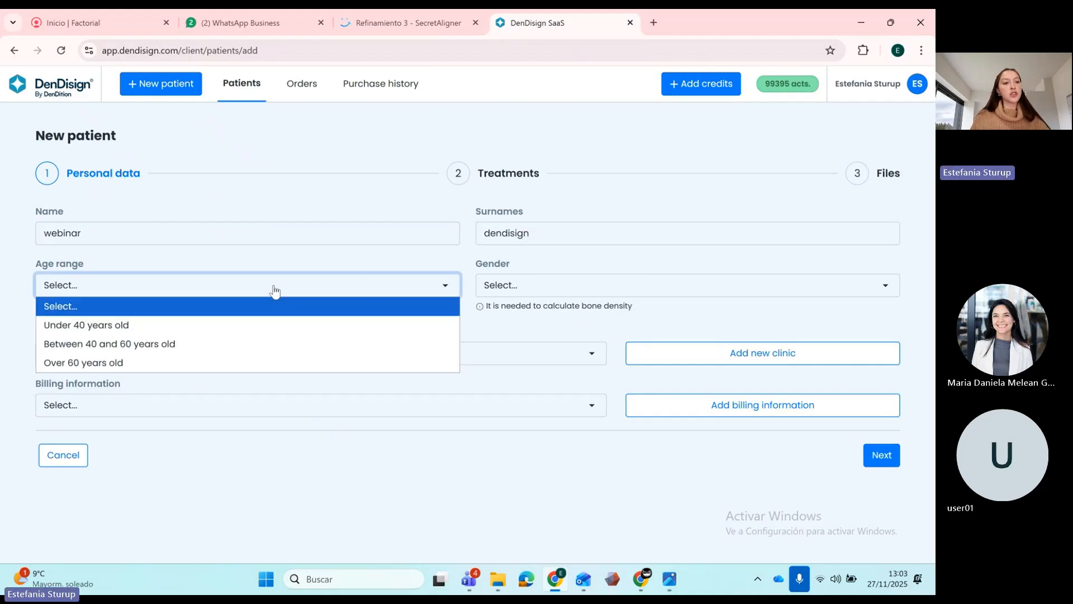
pyautogui.click(115, 330)
pyautogui.click(575, 286)
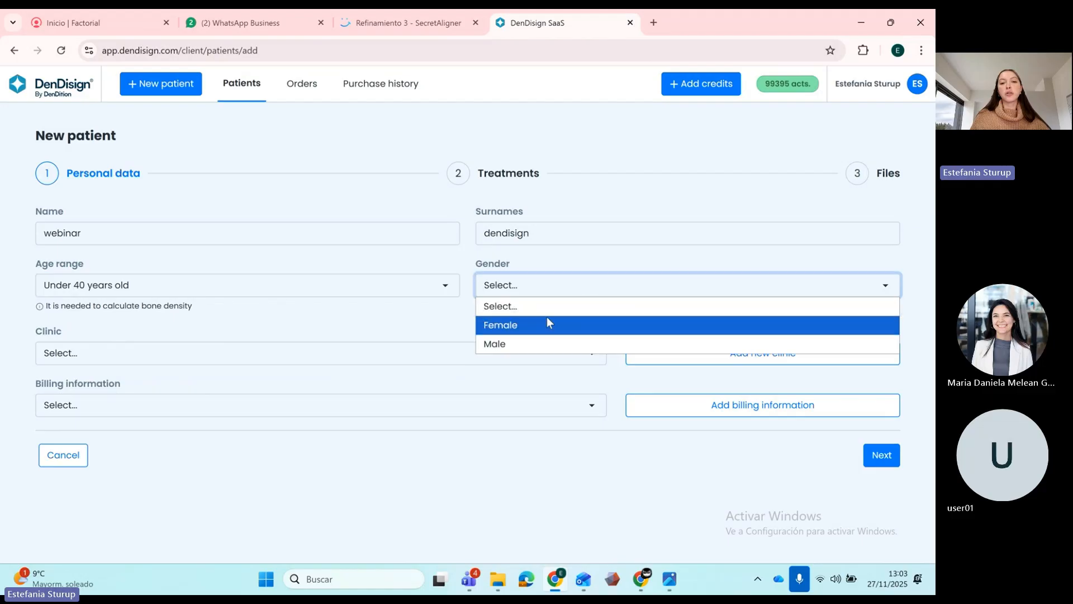
pyautogui.click(547, 319)
# - Assign clinic 'secret' and the saved billing address, then continue to Treatments
pyautogui.click(343, 358)
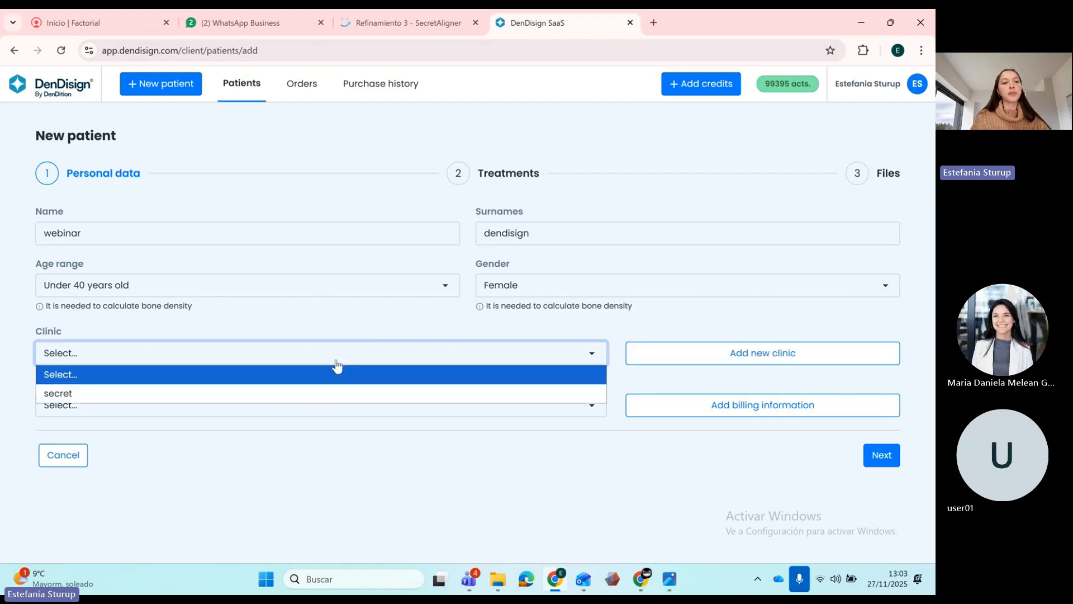
pyautogui.click(153, 393)
pyautogui.click(132, 412)
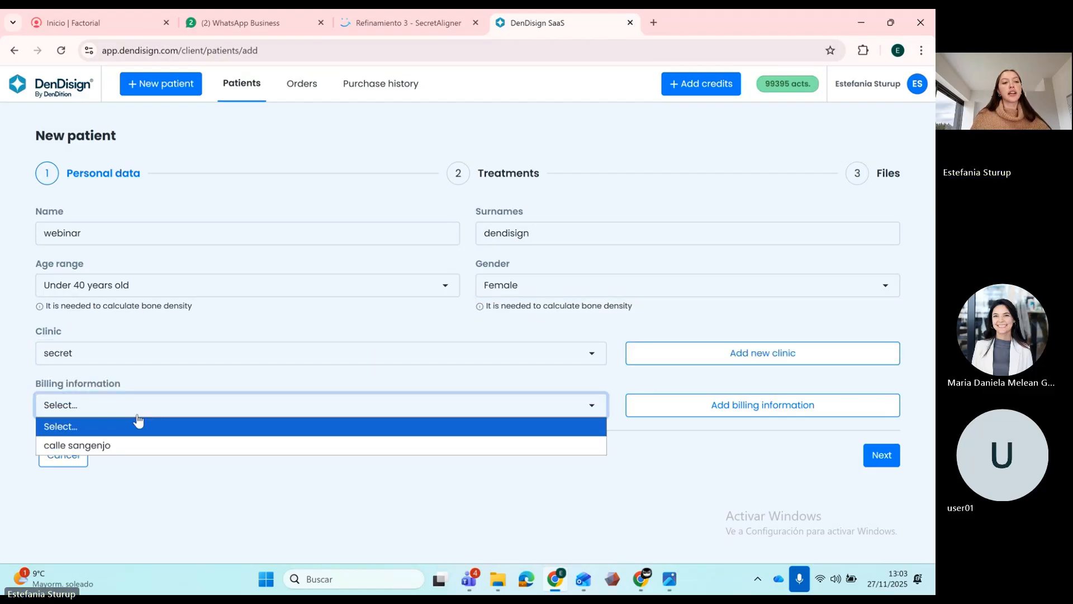
pyautogui.click(142, 441)
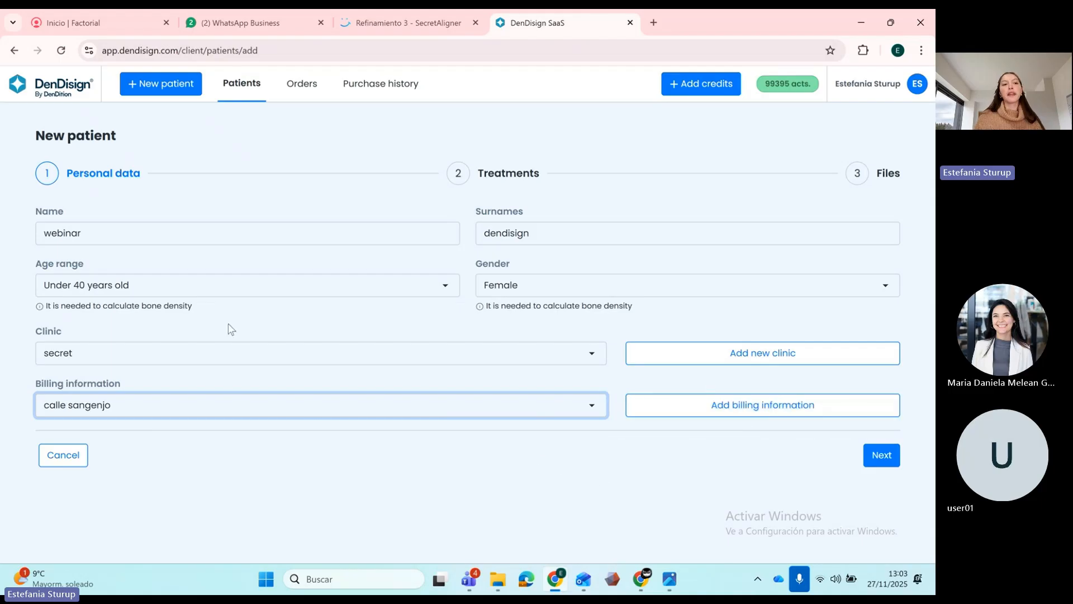
pyautogui.click(888, 455)
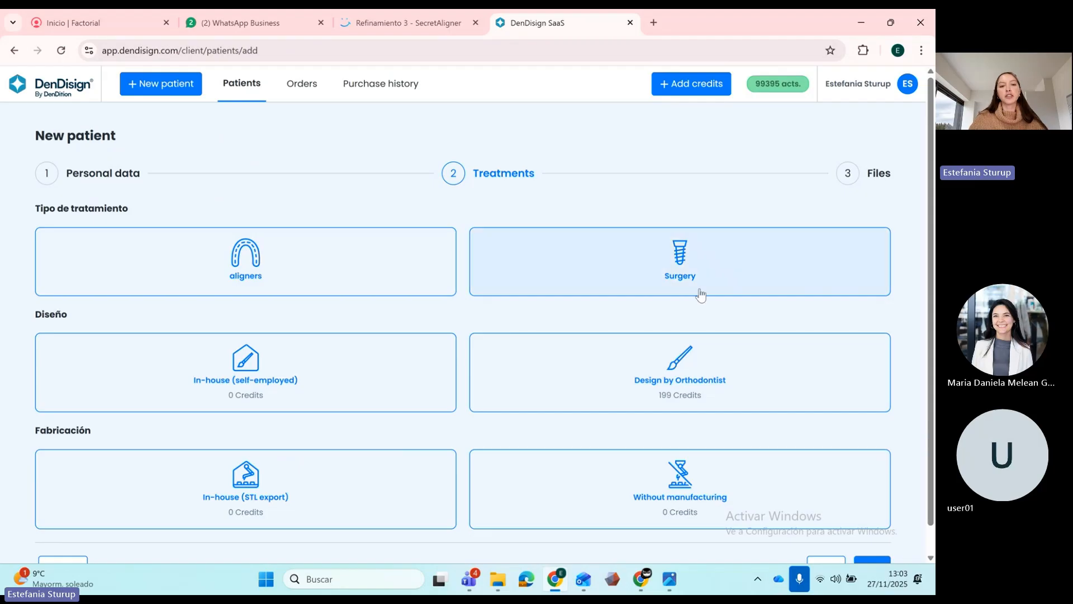
# - Choose aligners, in-house self-employed design and in-house STL export, then proceed to Files
pyautogui.click(271, 269)
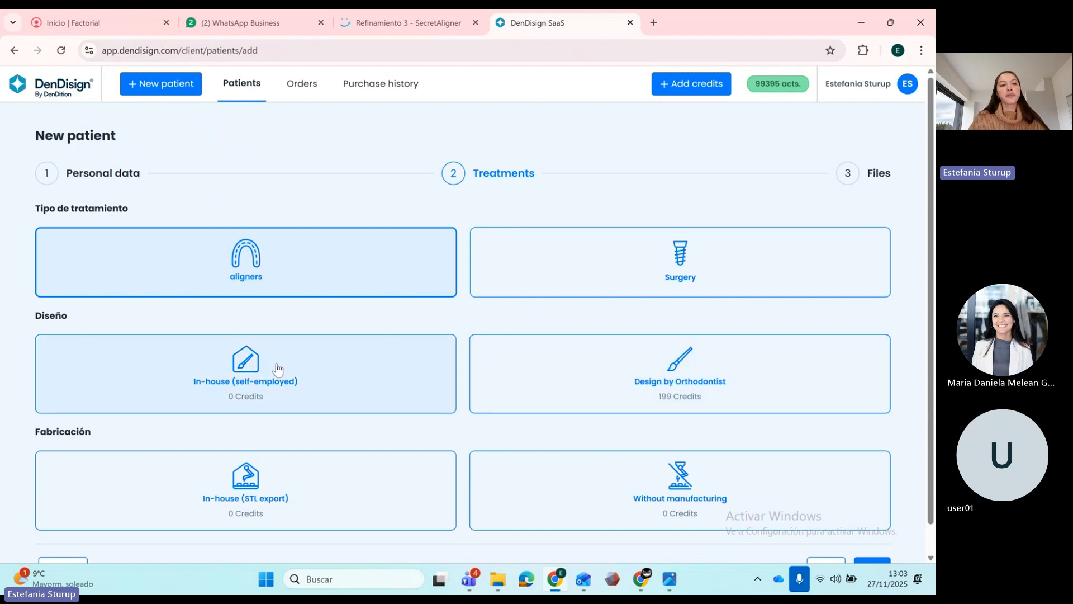
pyautogui.click(244, 376)
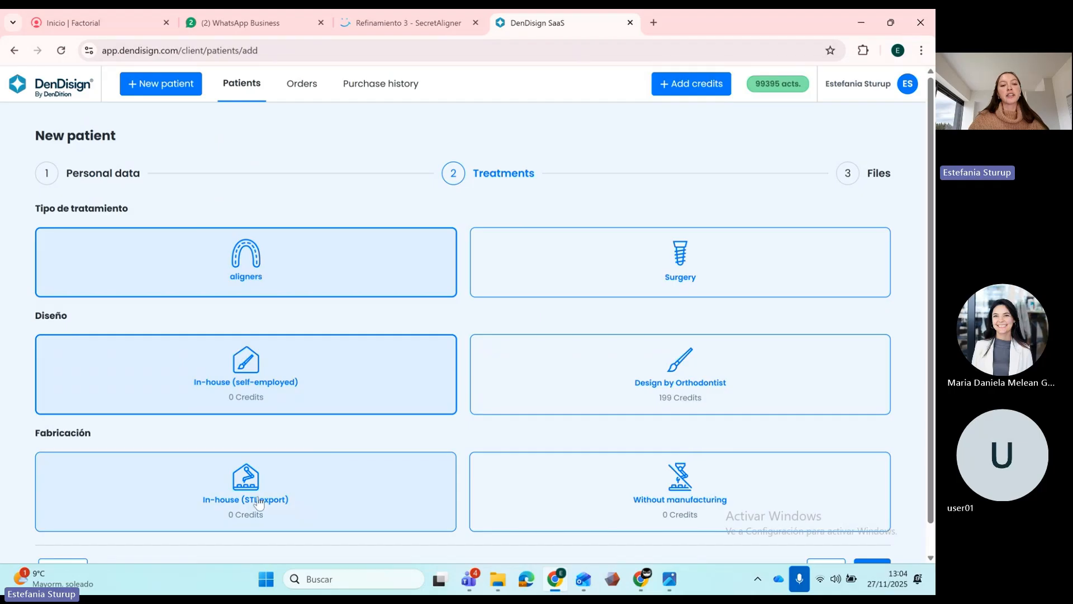
pyautogui.click(294, 502)
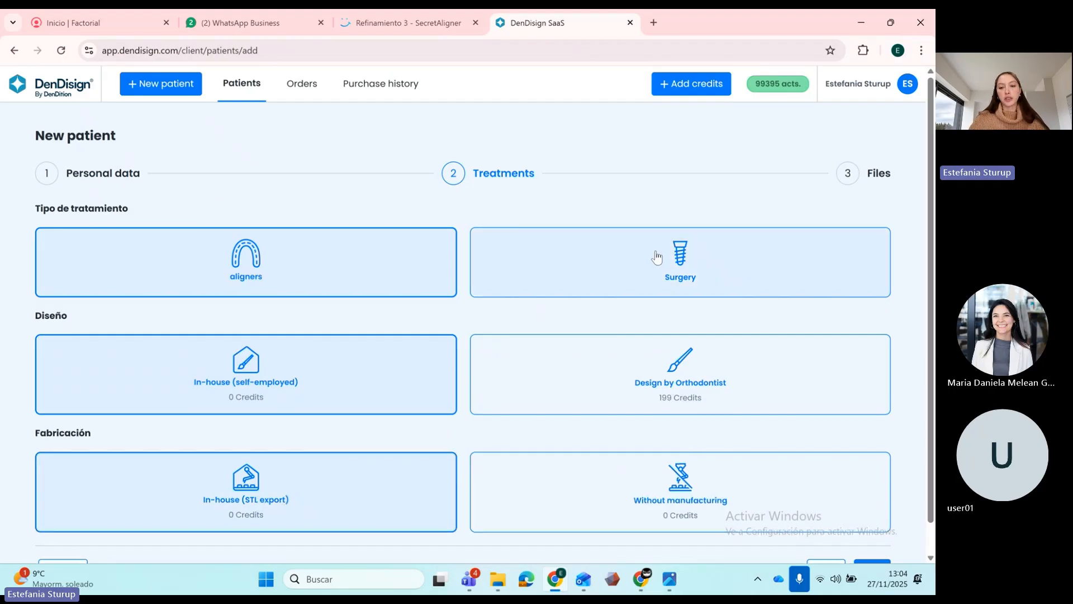
pyautogui.scroll(-1, 783, 364)
pyautogui.click(872, 539)
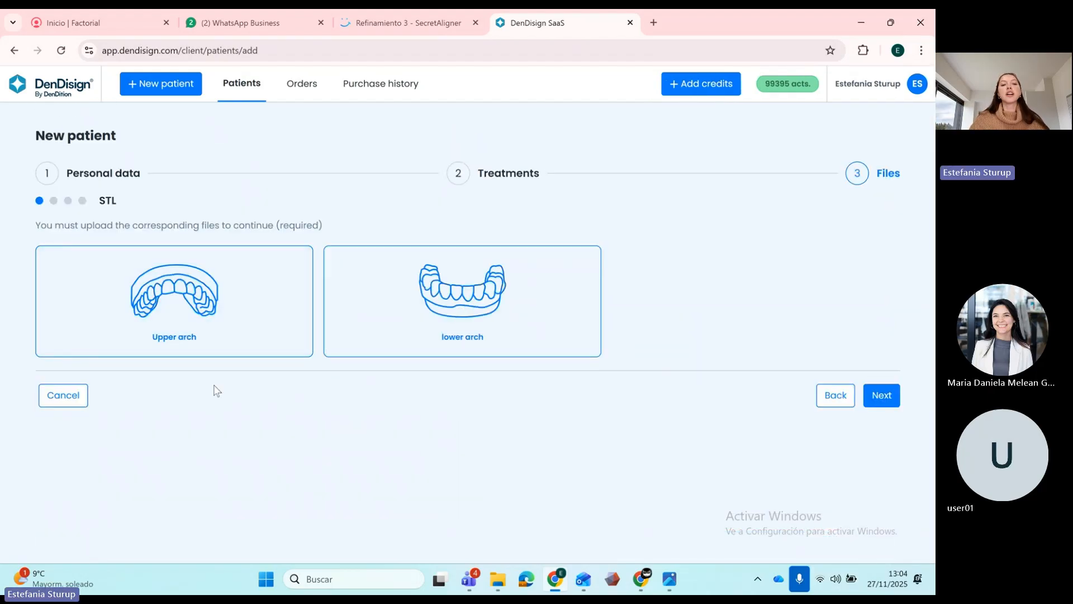
# - Upload RAW_UPPER as the upper arch and RAW_LOWER as the lower arch, then continue
pyautogui.click(187, 313)
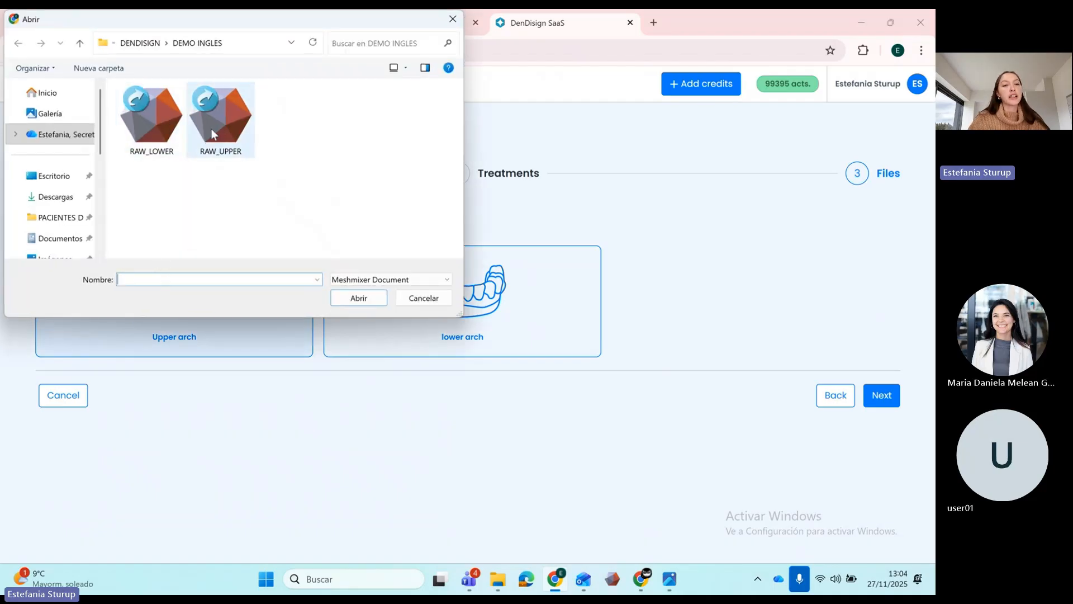
pyautogui.click(231, 122)
pyautogui.click(359, 297)
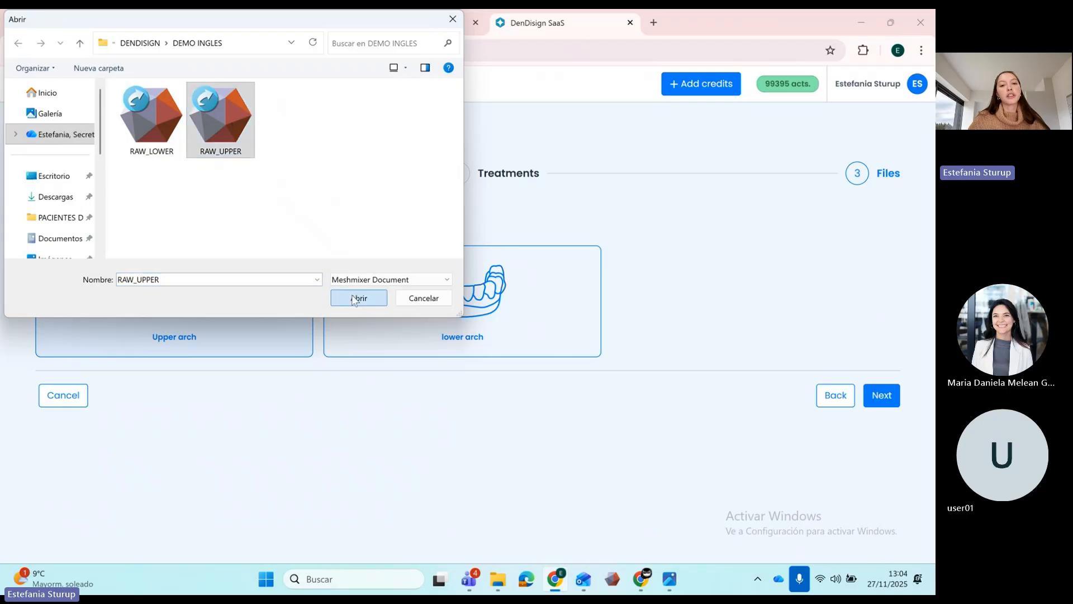
pyautogui.click(468, 299)
pyautogui.click(150, 120)
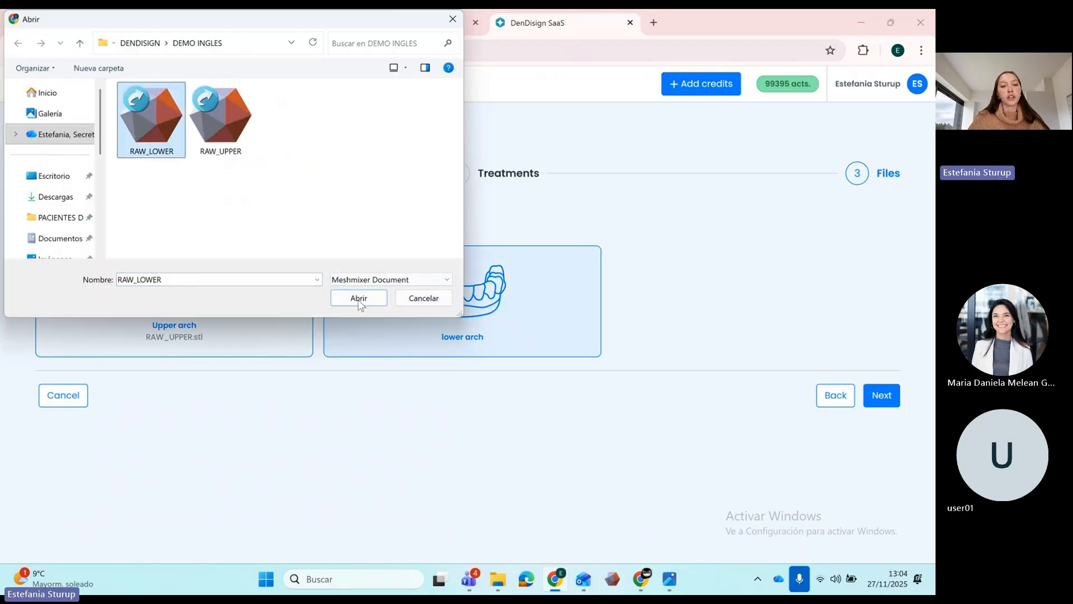
pyautogui.click(359, 298)
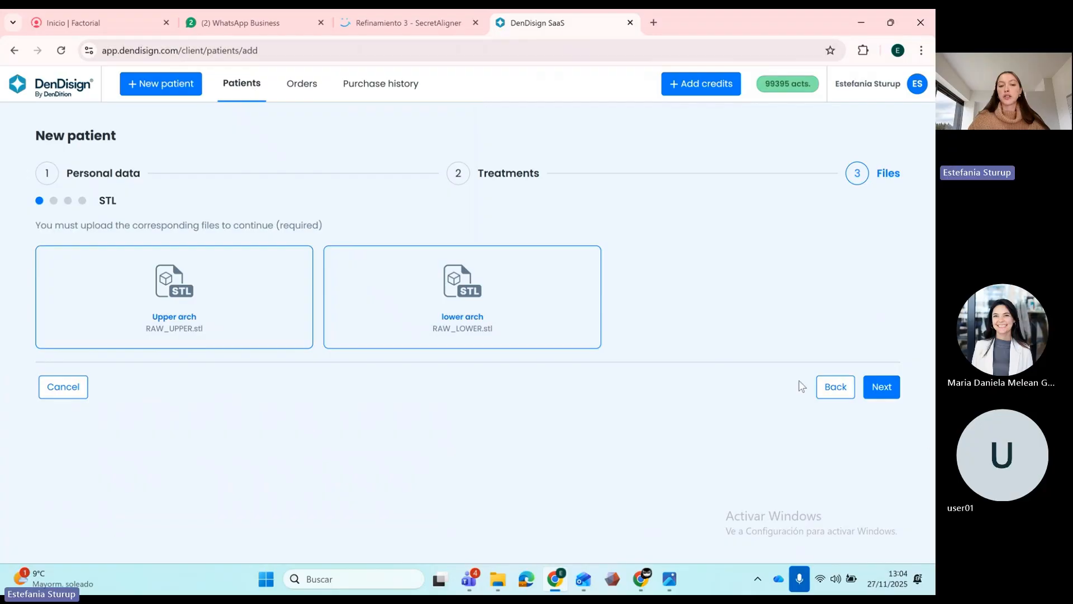
pyautogui.click(879, 391)
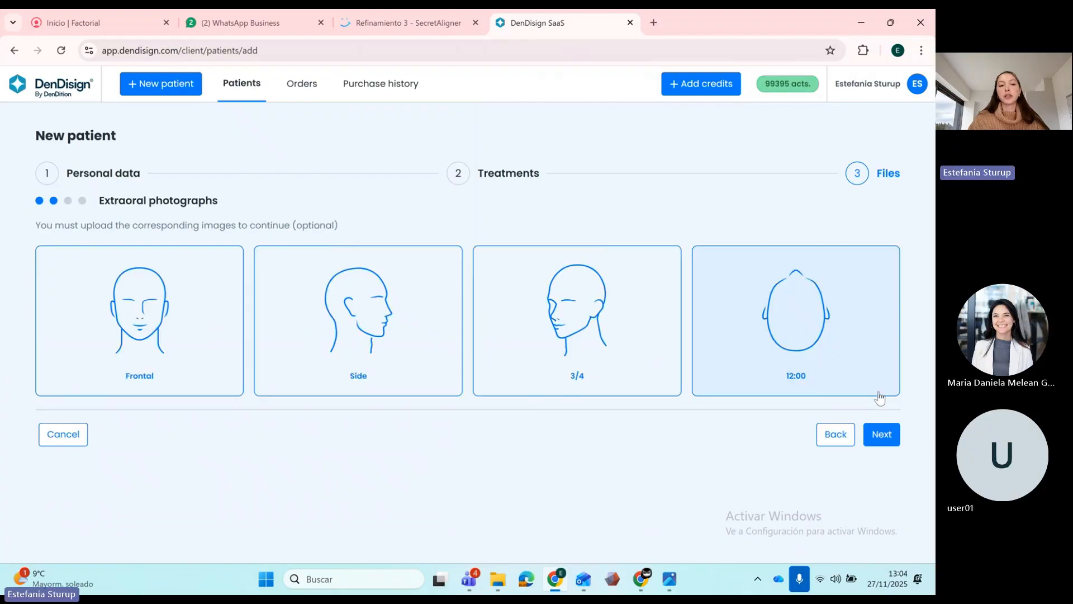
# - Upload 2 16.png as the frontal photo and 3 15.png as the side photo, then continue
pyautogui.click(158, 336)
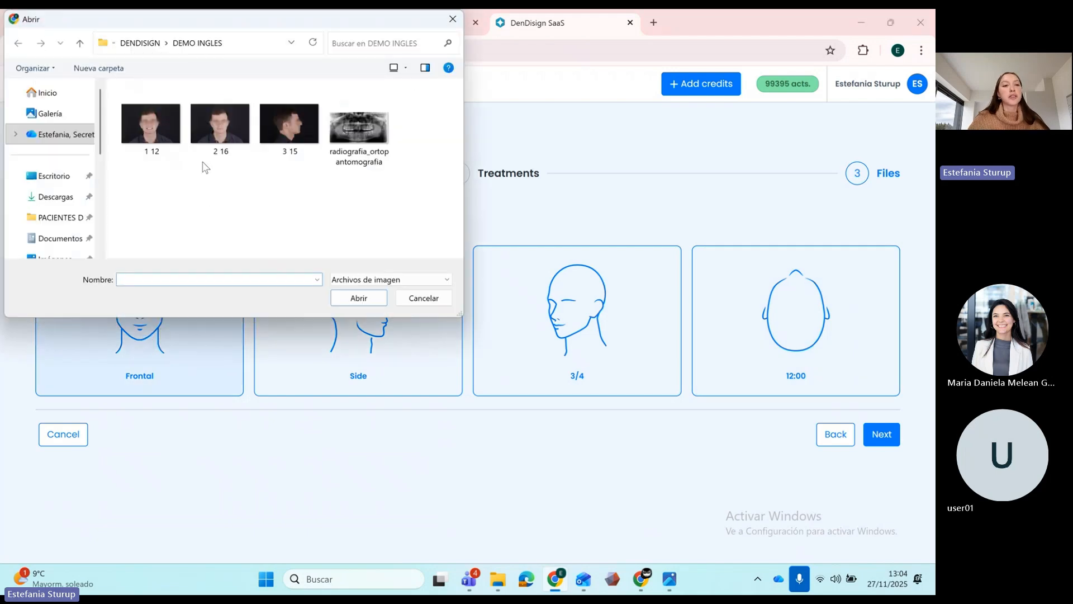
pyautogui.click(209, 146)
pyautogui.click(347, 299)
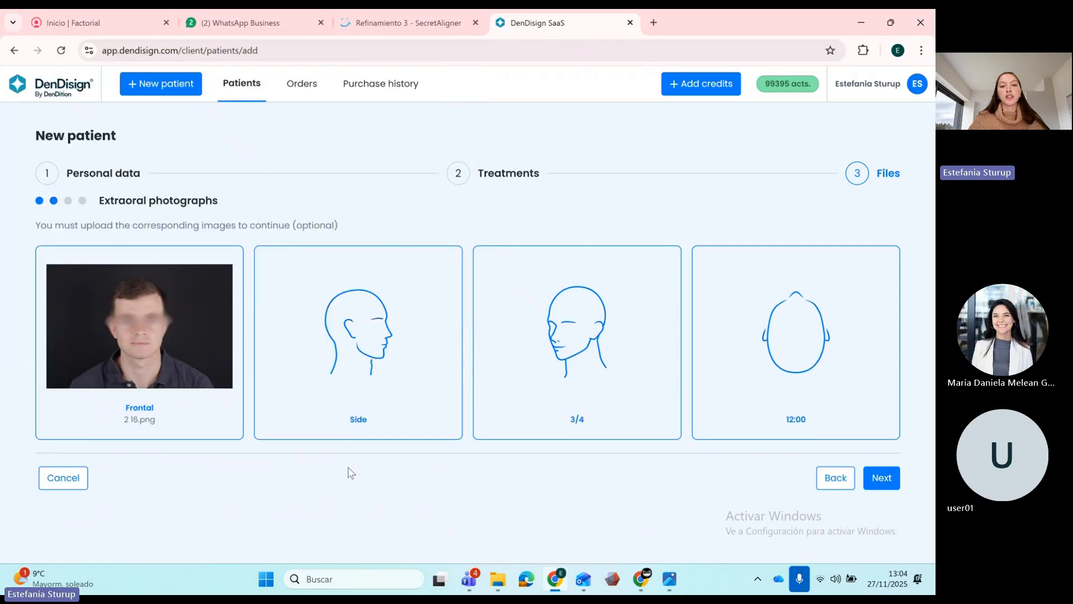
pyautogui.click(376, 380)
pyautogui.click(282, 134)
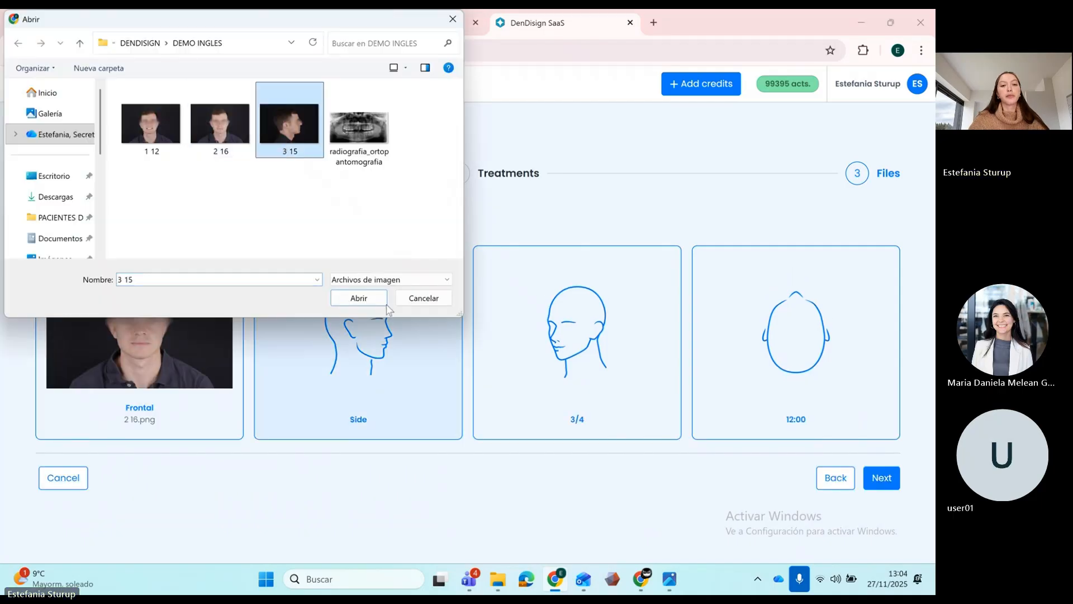
pyautogui.click(357, 297)
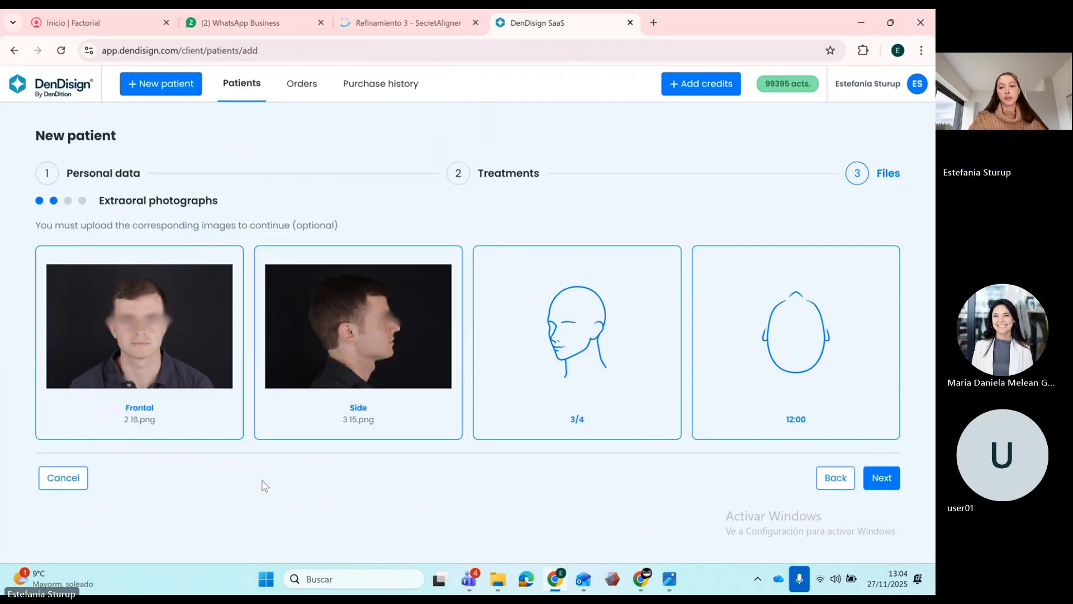
pyautogui.click(881, 478)
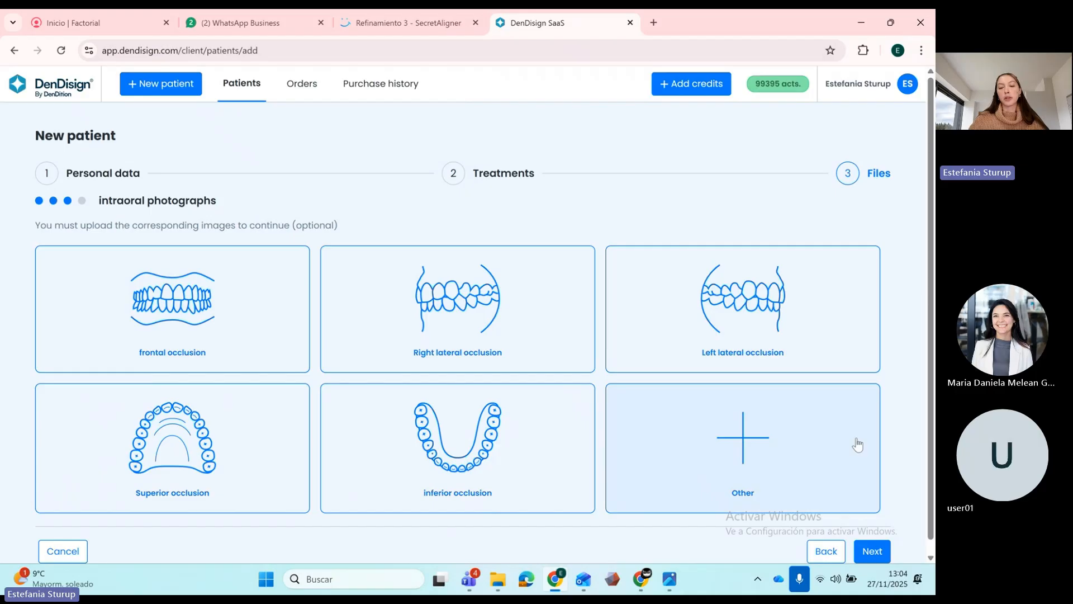
# - Skip intraoral photos, upload radiografia_ortopantomografia.jpg as orthopantomography, and finish the patient
pyautogui.click(872, 551)
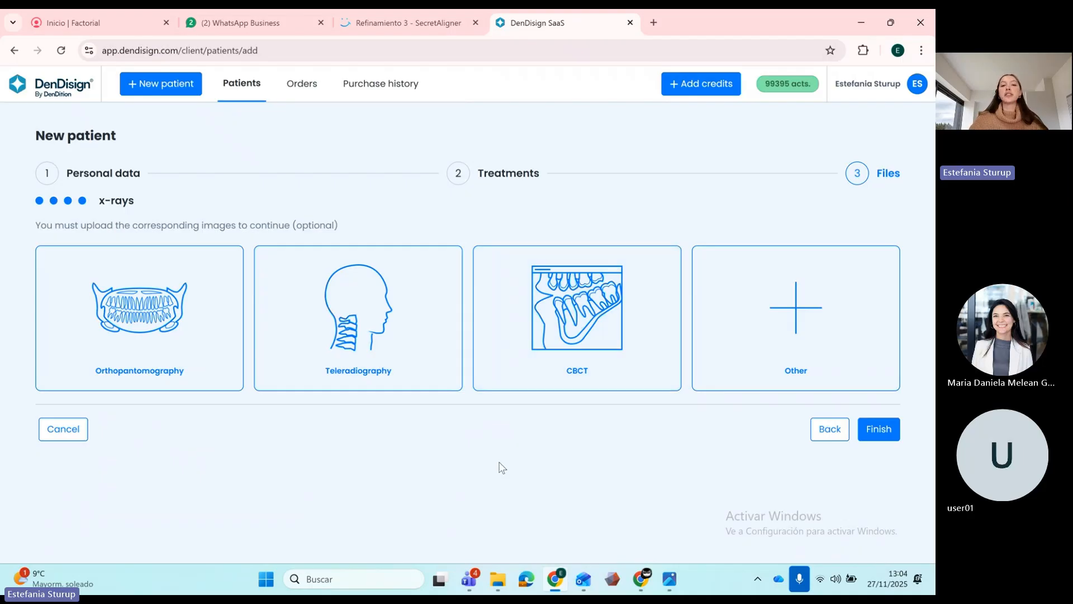
pyautogui.click(189, 314)
pyautogui.click(363, 134)
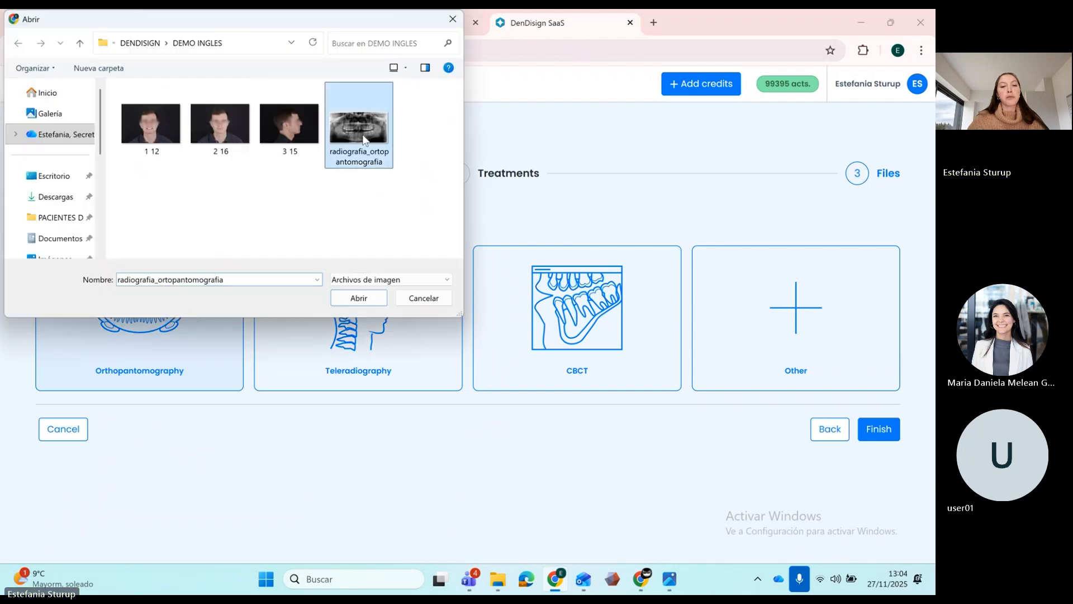
pyautogui.click(359, 298)
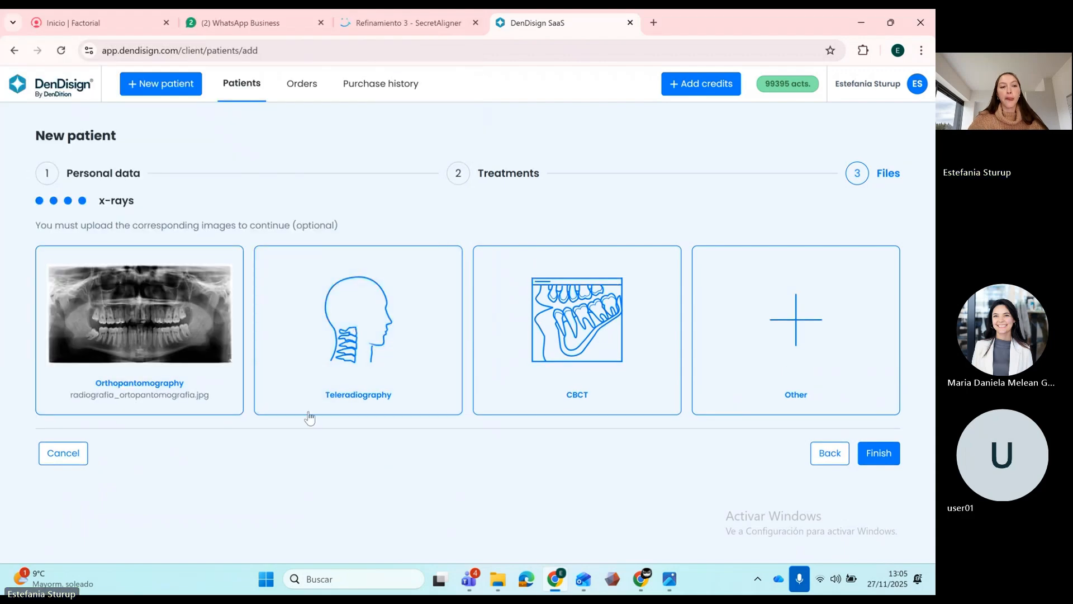
pyautogui.click(872, 459)
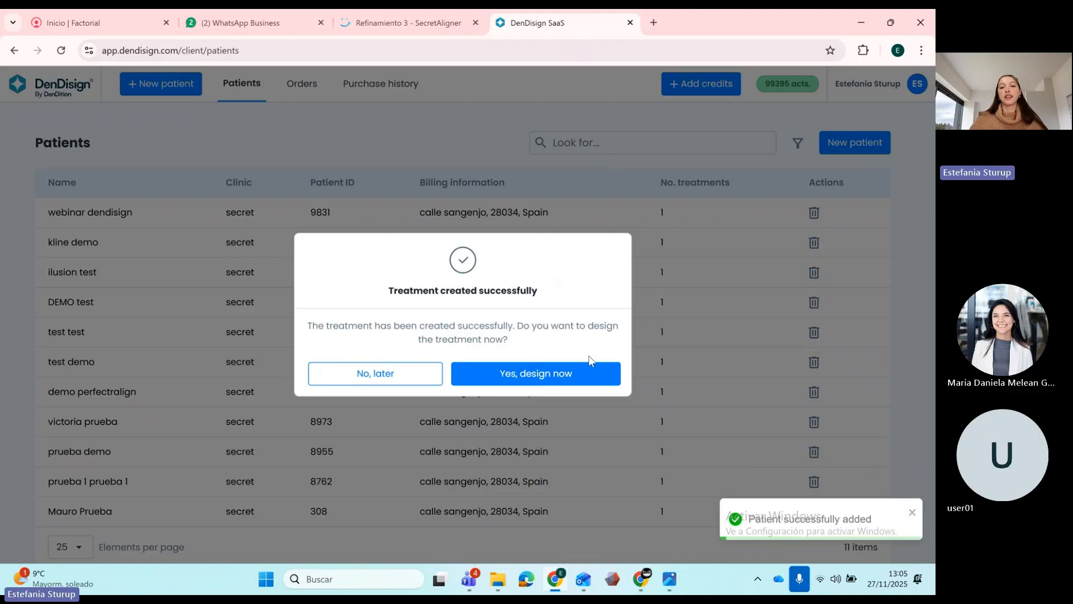
# - Choose 'Yes, design now' to open case 9874 in the designer
pyautogui.click(582, 375)
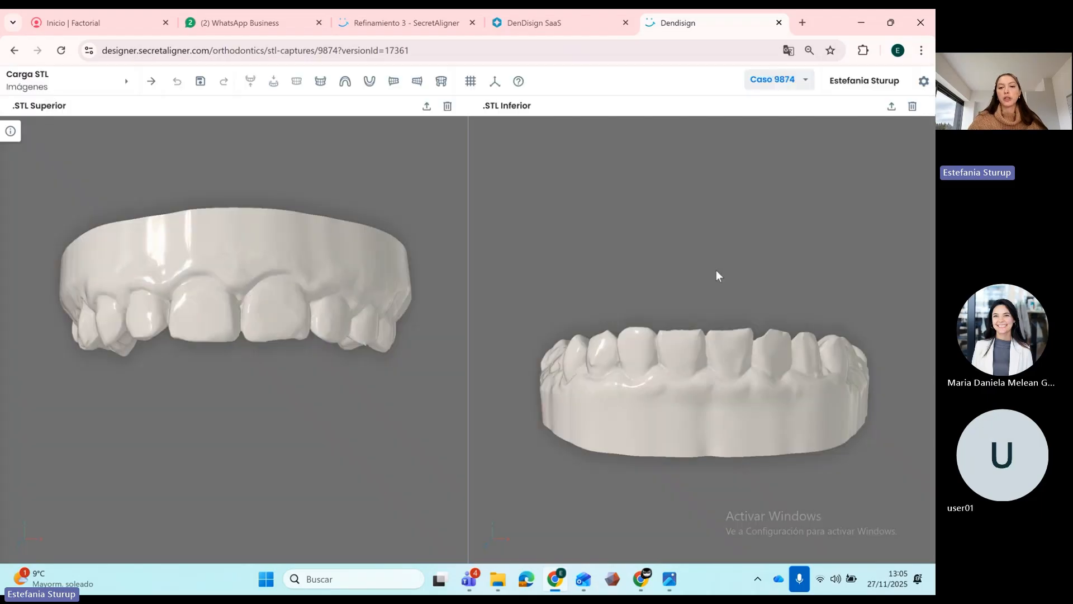
# - Rotate both arch scans to occlusal and frontal views, then advance to Edición STL
pyautogui.moveTo(716, 269); pyautogui.dragTo(722, 359)
pyautogui.moveTo(220, 321); pyautogui.dragTo(220, 249)
pyautogui.moveTo(721, 262); pyautogui.dragTo(709, 370)
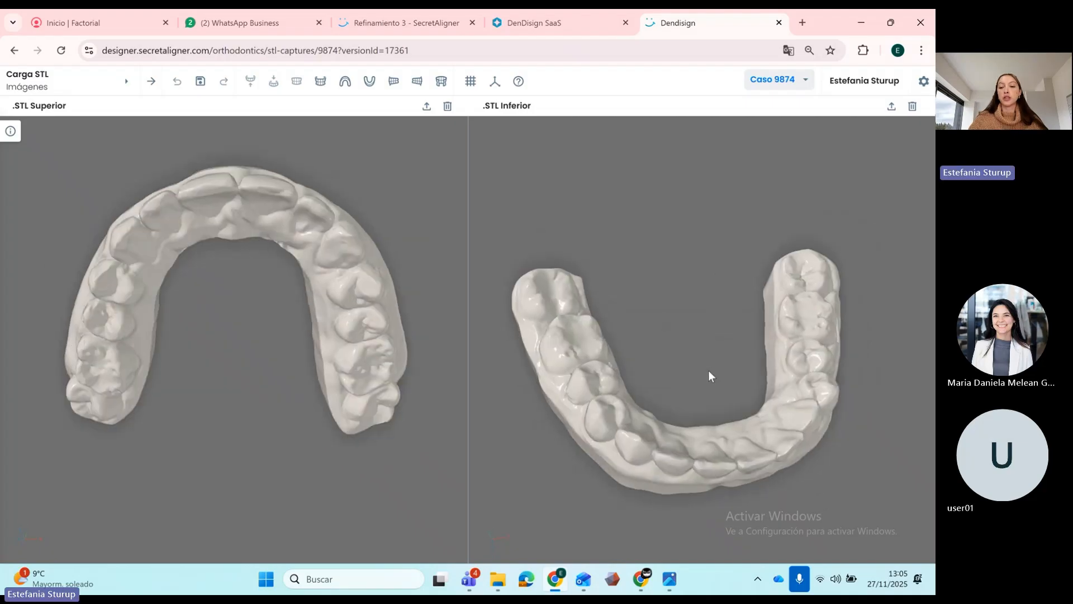
pyautogui.click(150, 88)
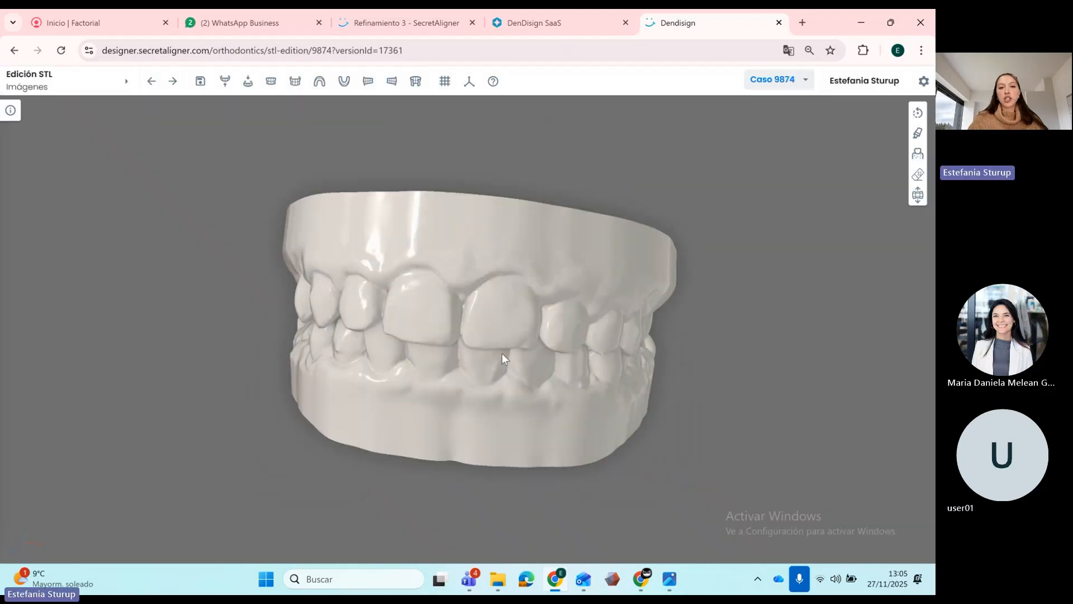
pyautogui.moveTo(502, 354); pyautogui.dragTo(588, 336)
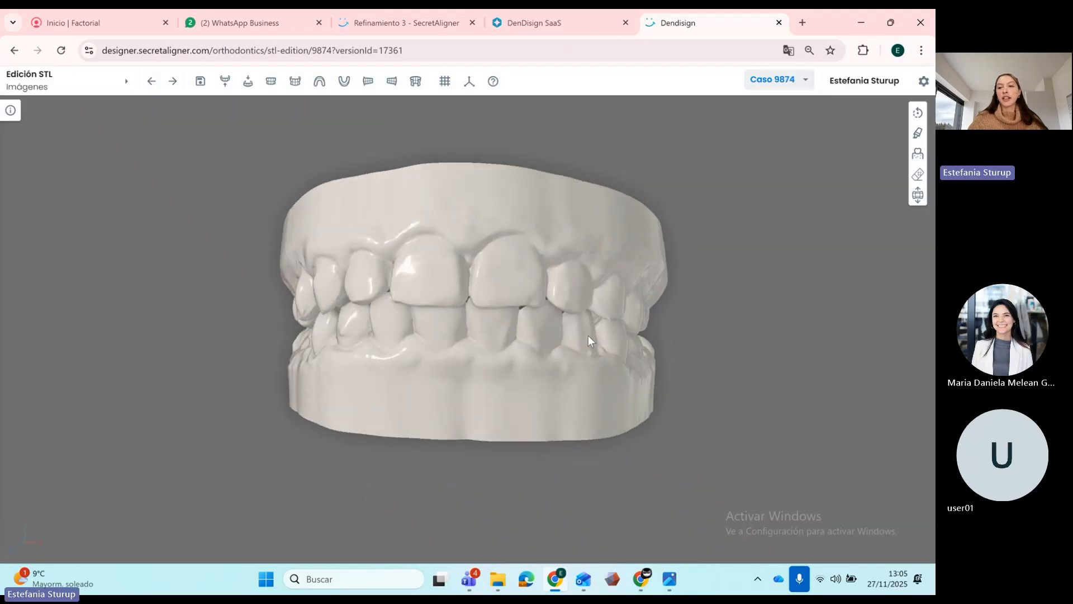
# - Set the designer language to Inglés (English), save, and display the workflow stages list
pyautogui.click(924, 82)
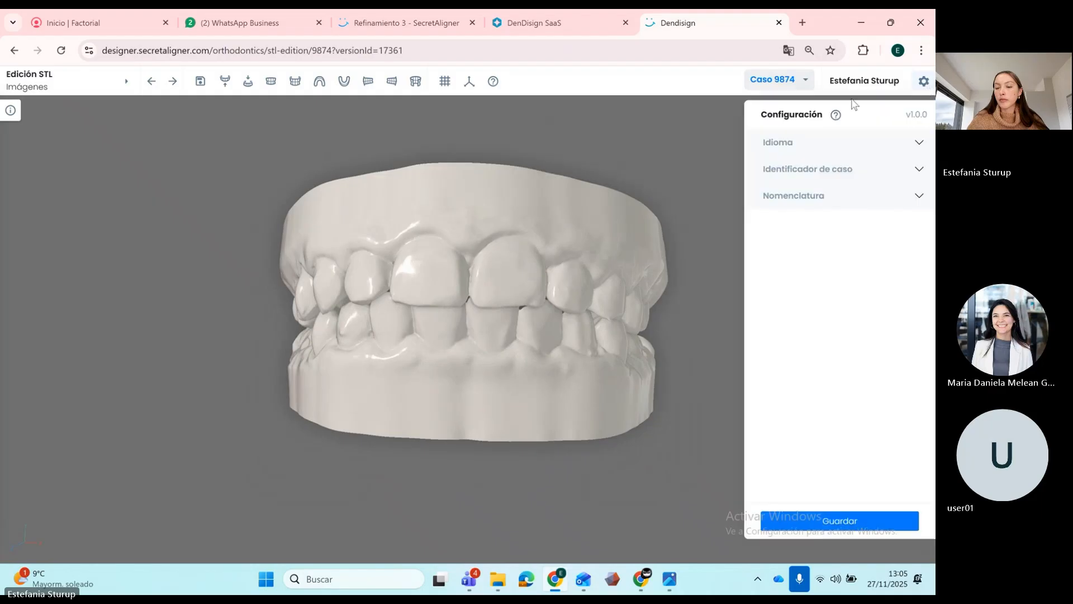
pyautogui.click(853, 148)
pyautogui.click(912, 169)
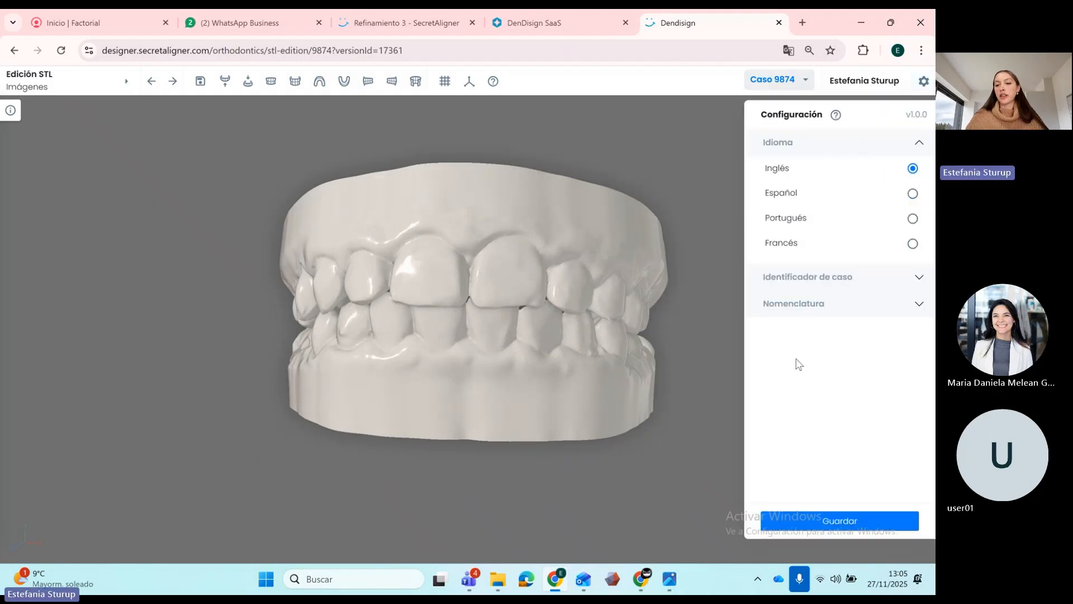
pyautogui.click(788, 520)
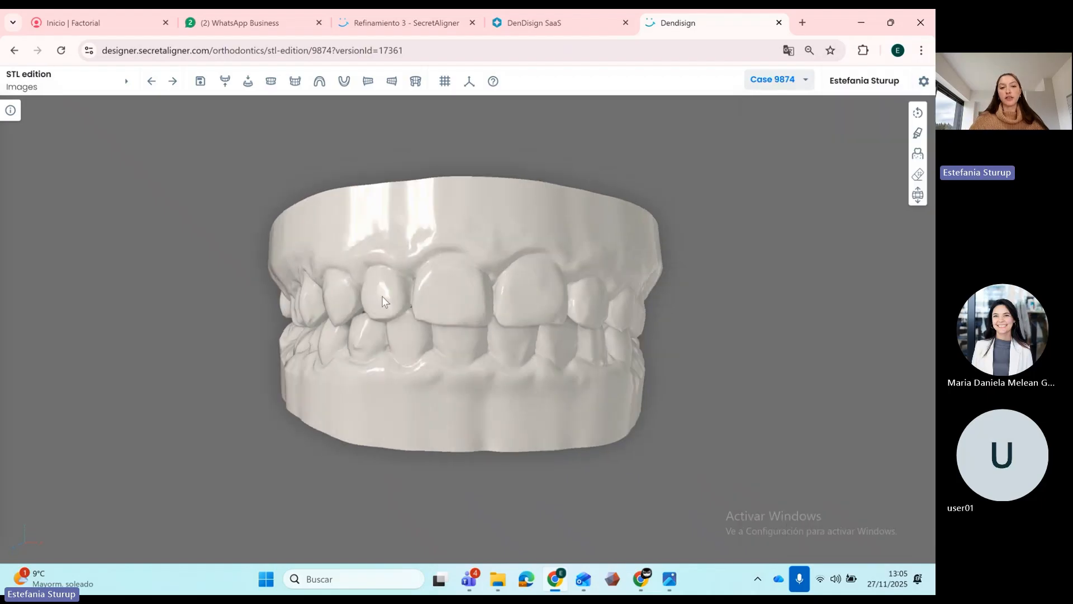
pyautogui.moveTo(382, 296); pyautogui.dragTo(505, 264)
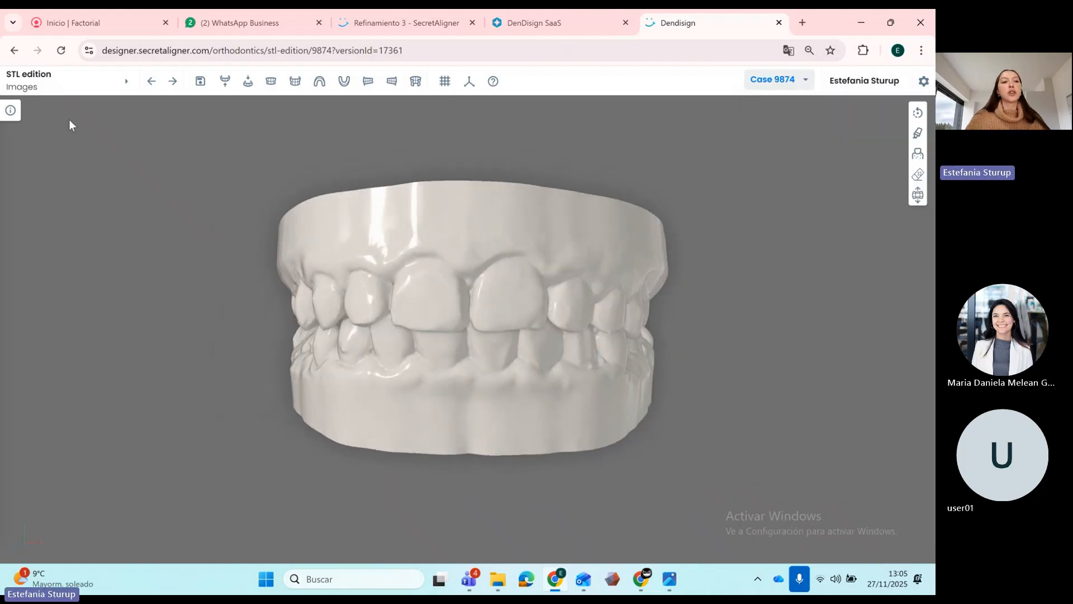
pyautogui.click(94, 94)
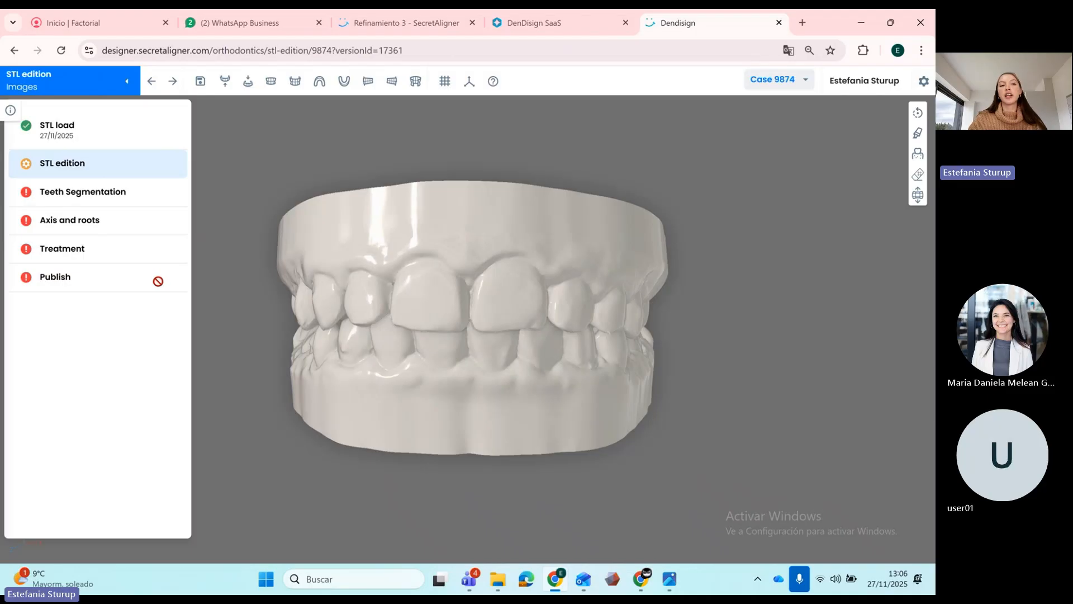
pyautogui.click(113, 91)
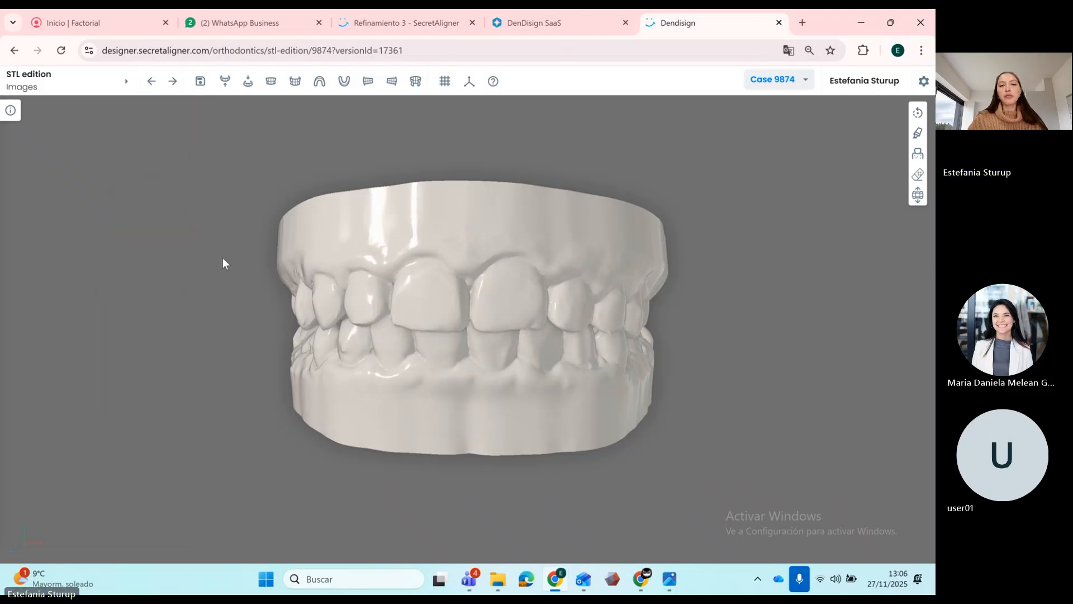
pyautogui.click(917, 112)
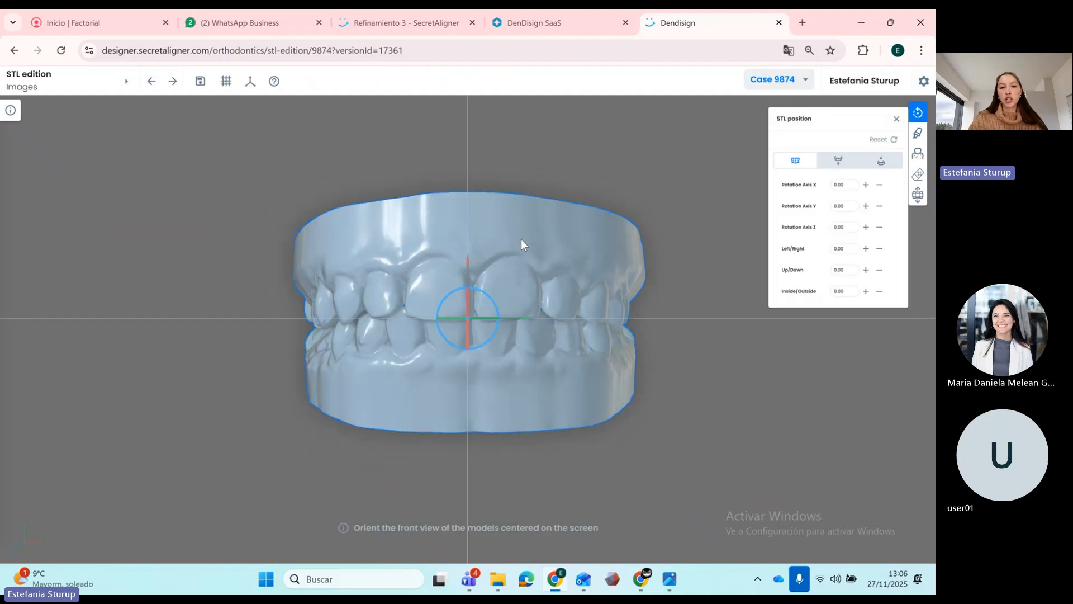
pyautogui.moveTo(525, 317); pyautogui.dragTo(514, 313)
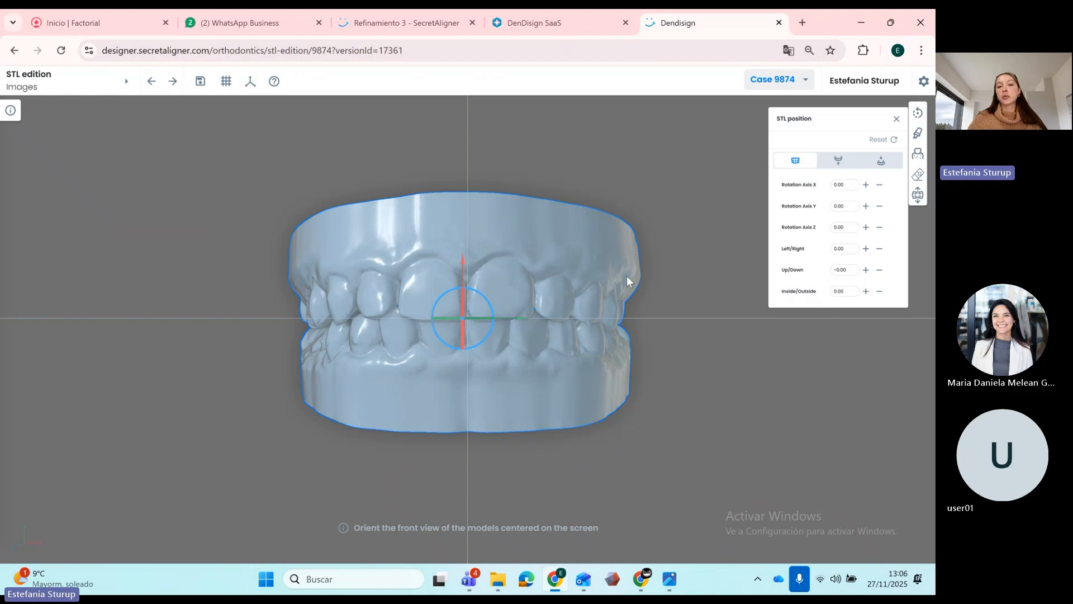
pyautogui.moveTo(453, 319); pyautogui.dragTo(503, 323)
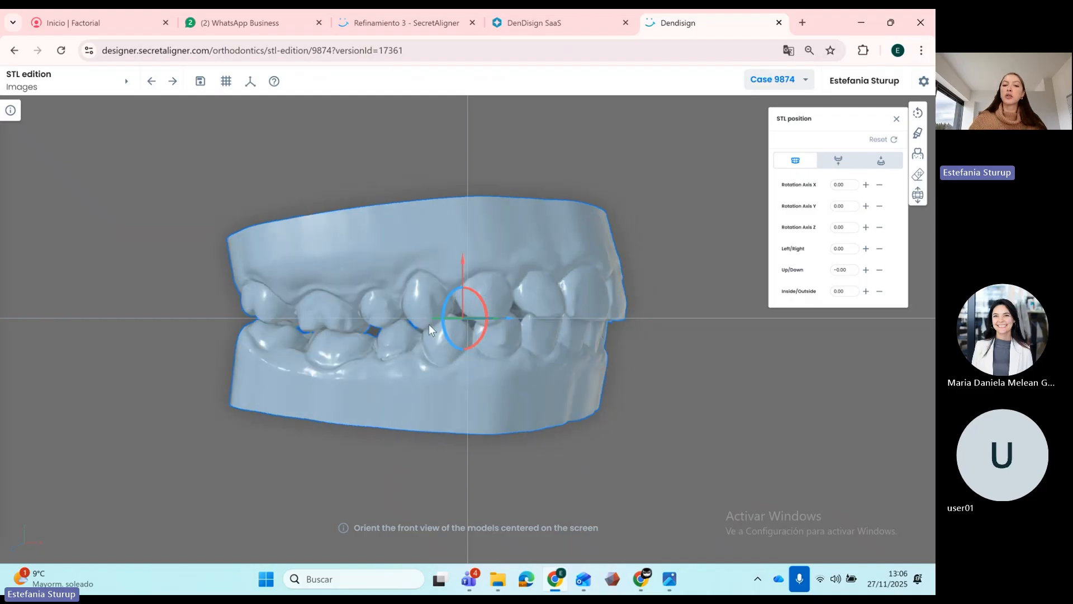
pyautogui.moveTo(451, 317); pyautogui.dragTo(421, 316)
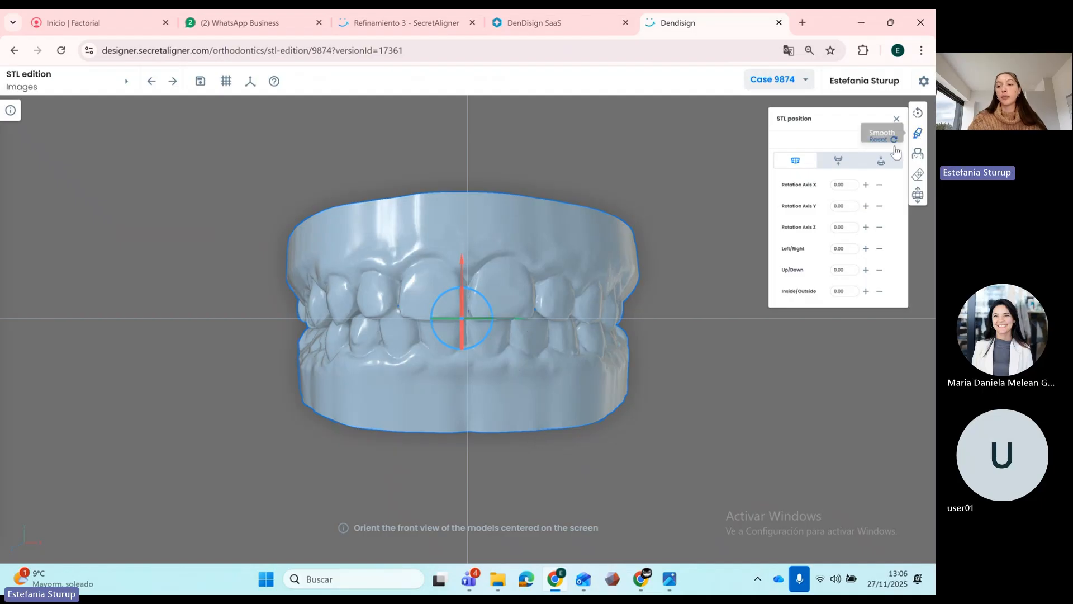
pyautogui.click(839, 164)
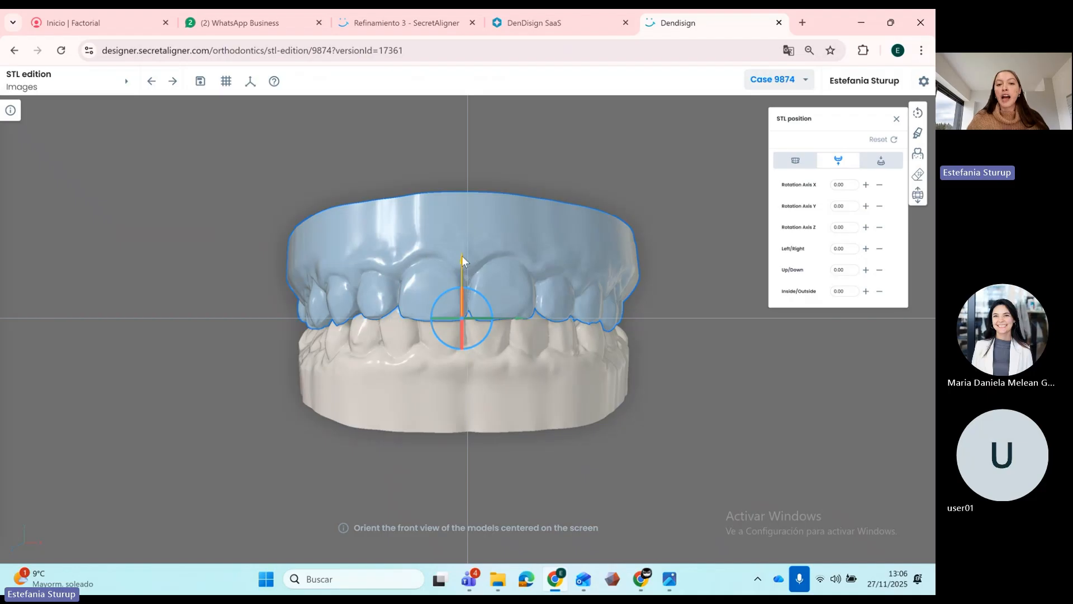
pyautogui.moveTo(462, 256); pyautogui.dragTo(463, 263)
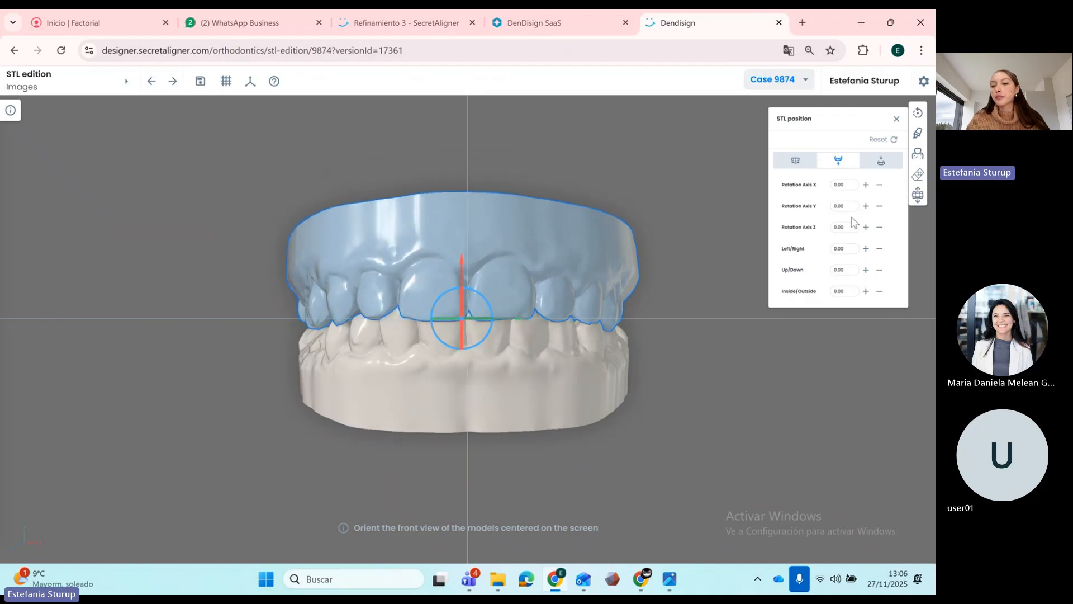
pyautogui.click(880, 206)
pyautogui.click(880, 206)
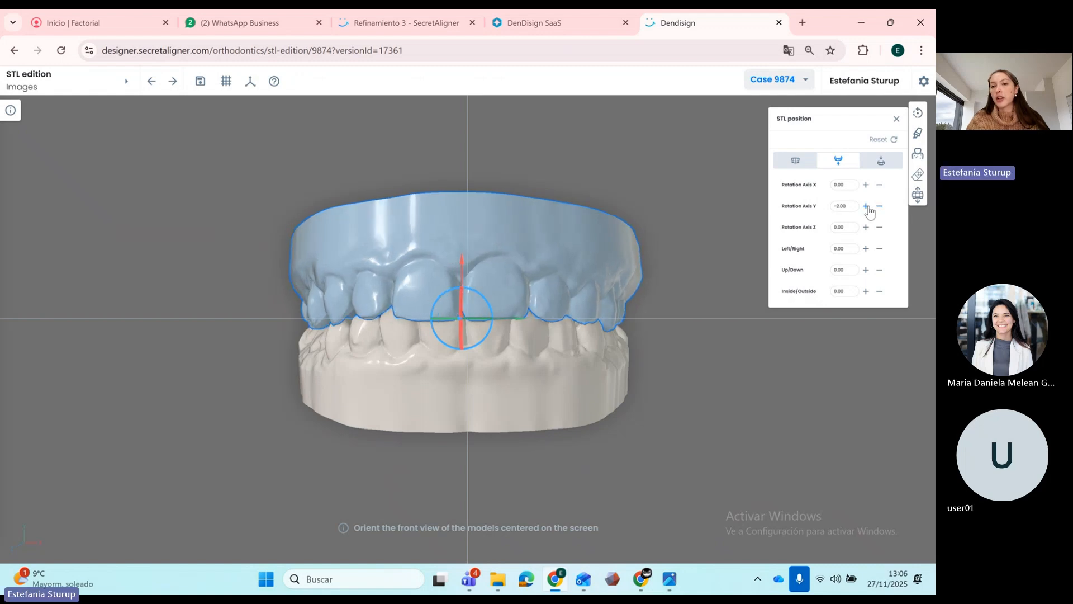
pyautogui.click(867, 206)
pyautogui.click(866, 207)
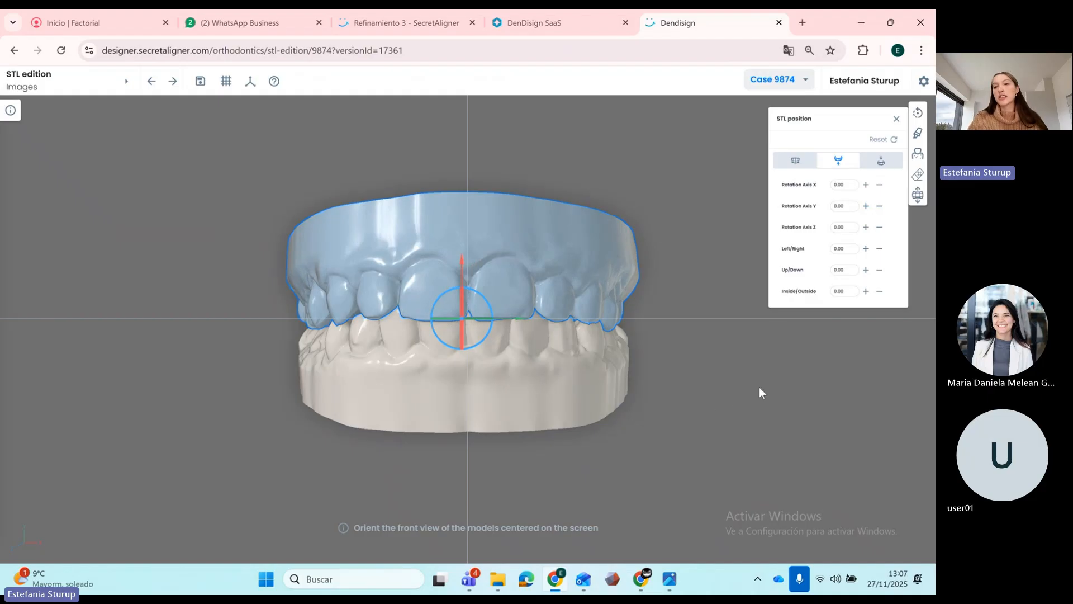
# - Set a 4 mm Smooth brush and brush away the notch on the premolar
pyautogui.click(917, 137)
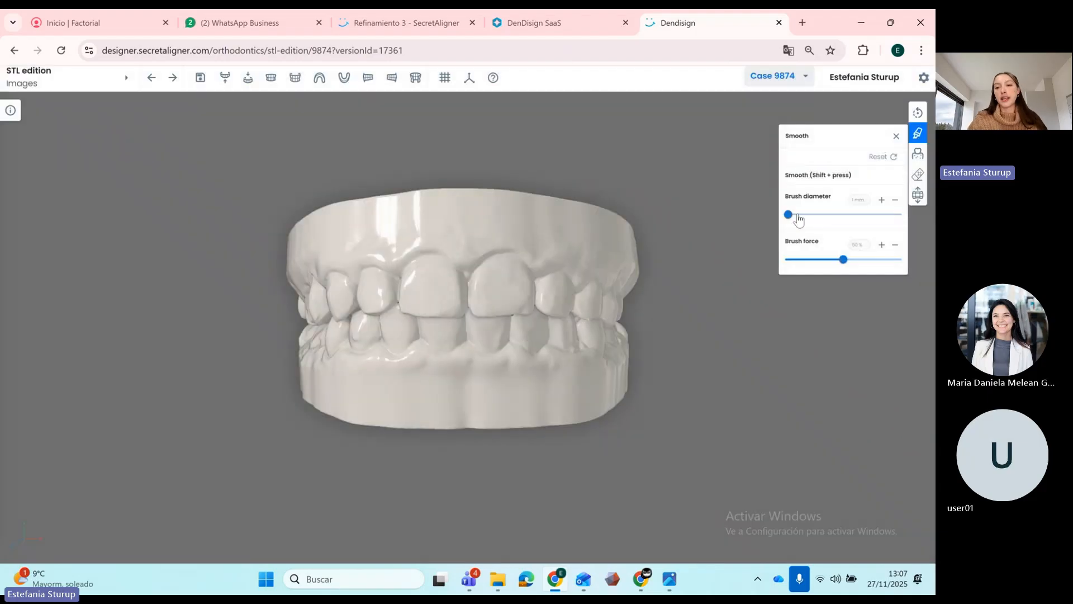
pyautogui.moveTo(789, 215); pyautogui.dragTo(805, 216)
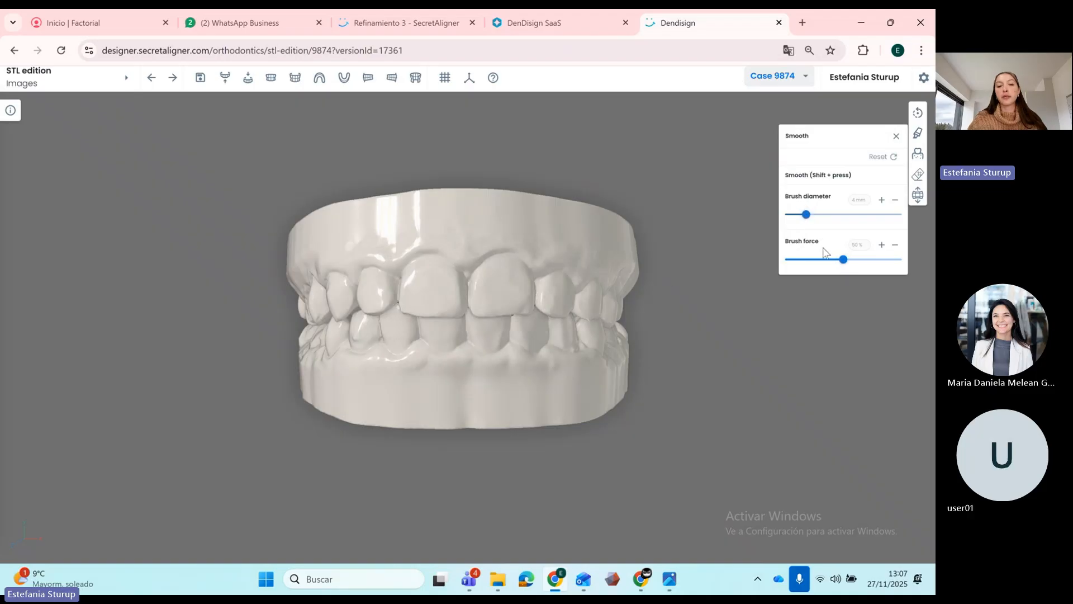
pyautogui.moveTo(658, 311); pyautogui.dragTo(545, 308)
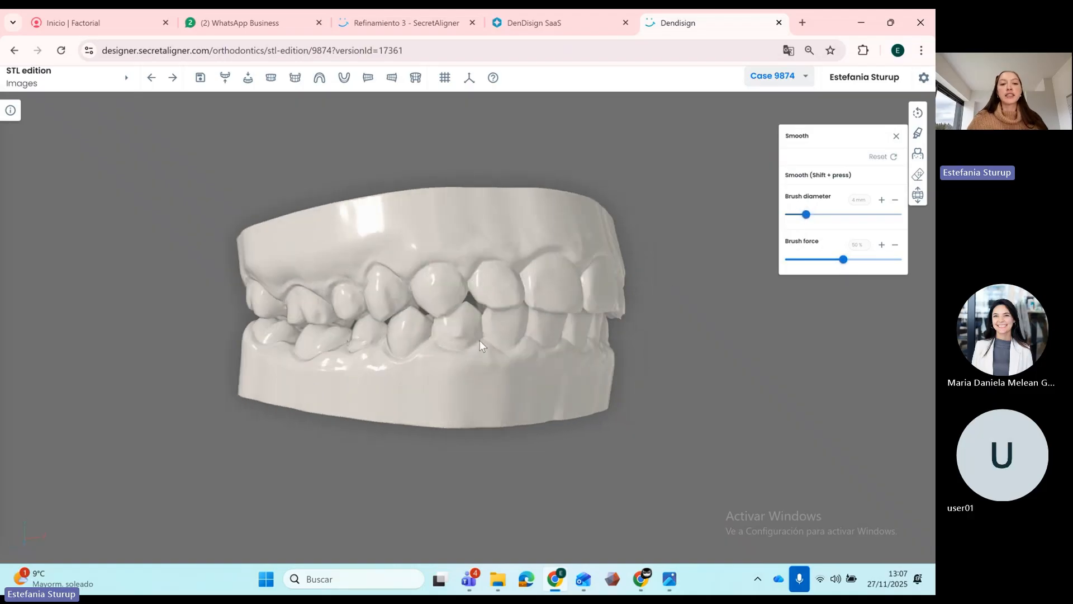
pyautogui.scroll(3, 442, 341)
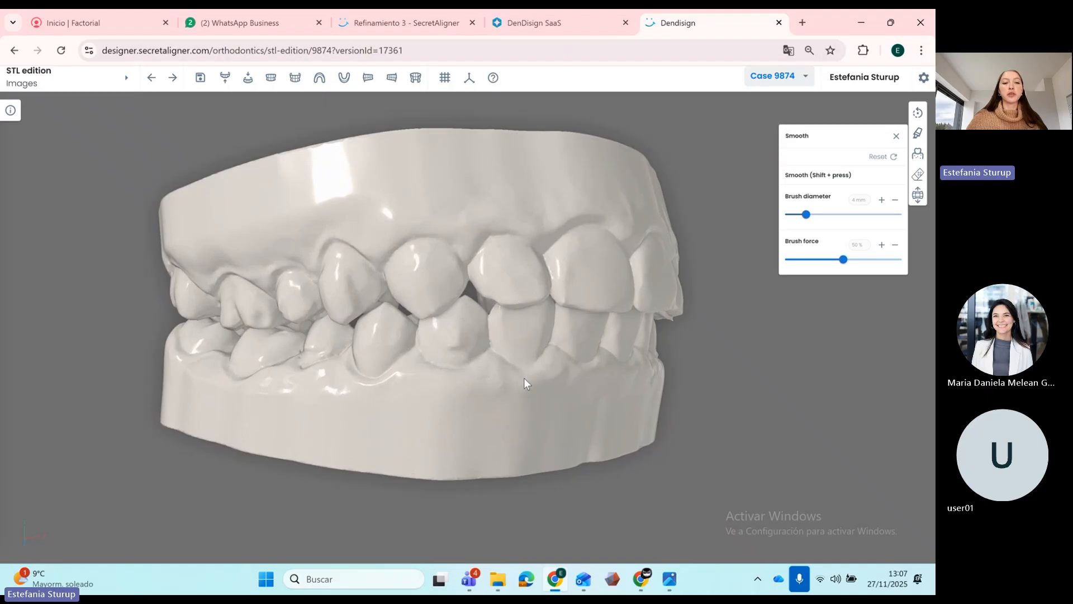
pyautogui.moveTo(524, 378)
pyautogui.mouseDown()
pyautogui.moveTo(470, 377)
pyautogui.moveTo(504, 377)
pyautogui.moveTo(427, 341)
pyautogui.mouseUp()
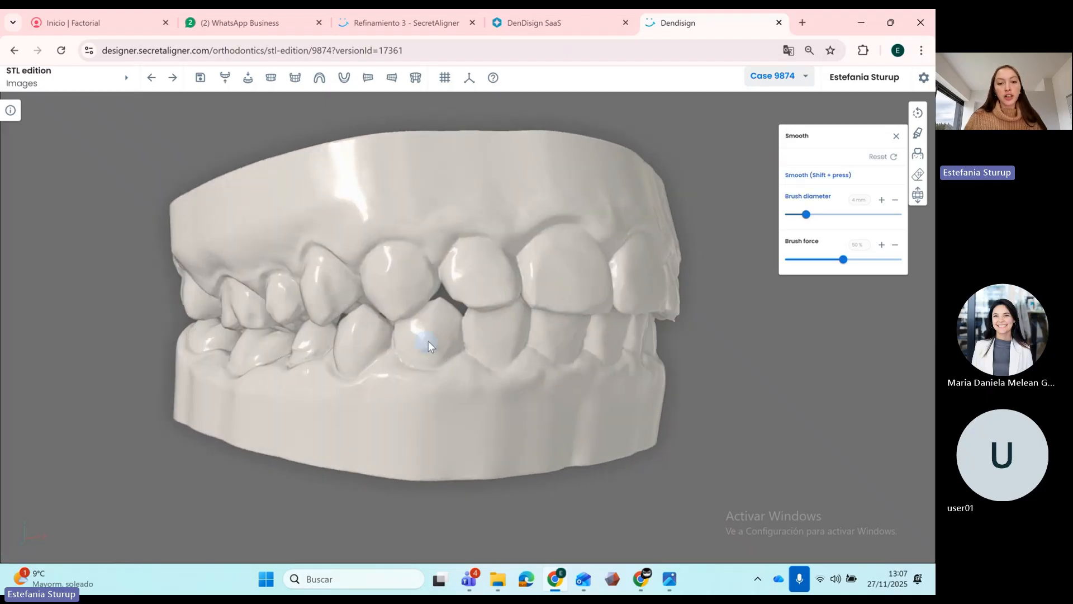
pyautogui.moveTo(411, 383); pyautogui.dragTo(474, 368)
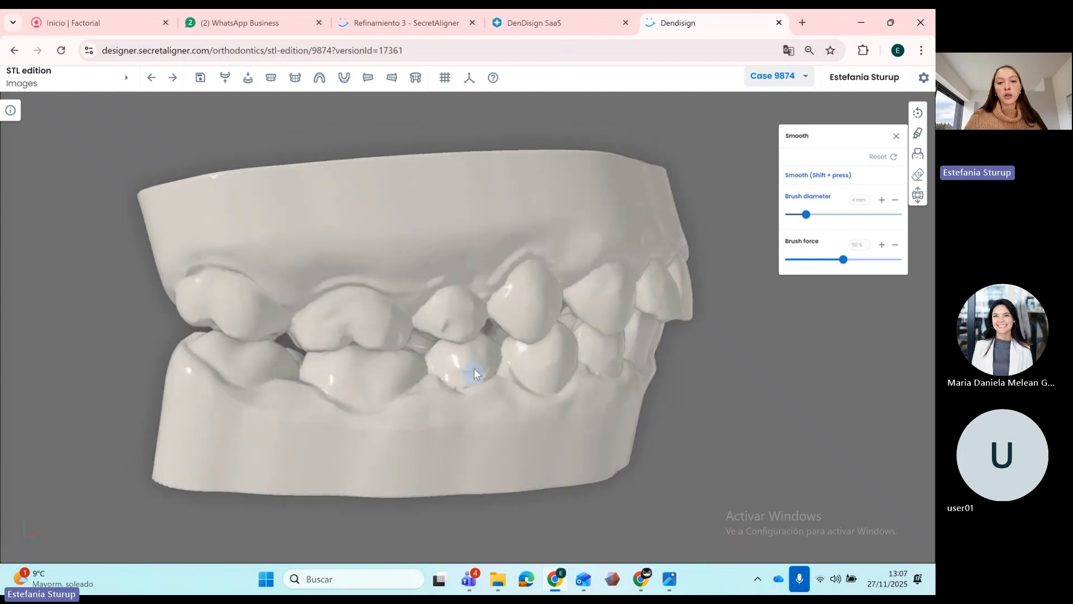
pyautogui.moveTo(451, 330)
pyautogui.keyDown('shift'); pyautogui.mouseDown()
pyautogui.moveTo(468, 318)
pyautogui.moveTo(461, 377)
pyautogui.moveTo(508, 390)
pyautogui.moveTo(472, 401)
pyautogui.moveTo(445, 401)
pyautogui.moveTo(500, 390)
pyautogui.moveTo(464, 377)
pyautogui.moveTo(538, 377)
pyautogui.moveTo(496, 362)
pyautogui.moveTo(575, 364)
pyautogui.moveTo(613, 301)
pyautogui.mouseUp(); pyautogui.keyUp('shift')
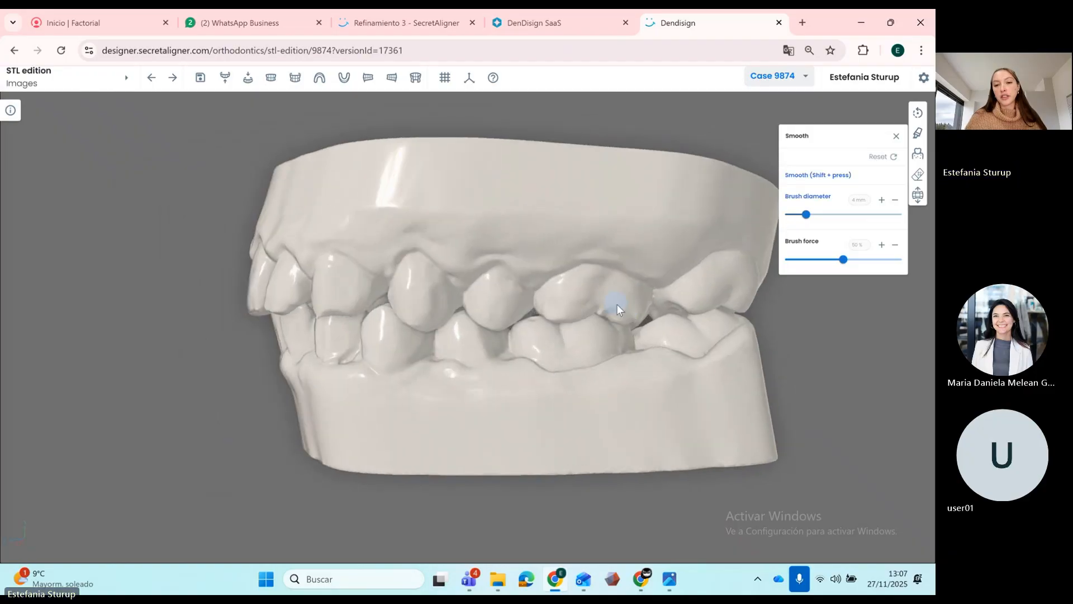
pyautogui.moveTo(593, 353)
pyautogui.mouseDown()
pyautogui.moveTo(545, 346)
pyautogui.moveTo(512, 367)
pyautogui.moveTo(522, 350)
pyautogui.moveTo(477, 343)
pyautogui.moveTo(476, 283)
pyautogui.mouseUp()
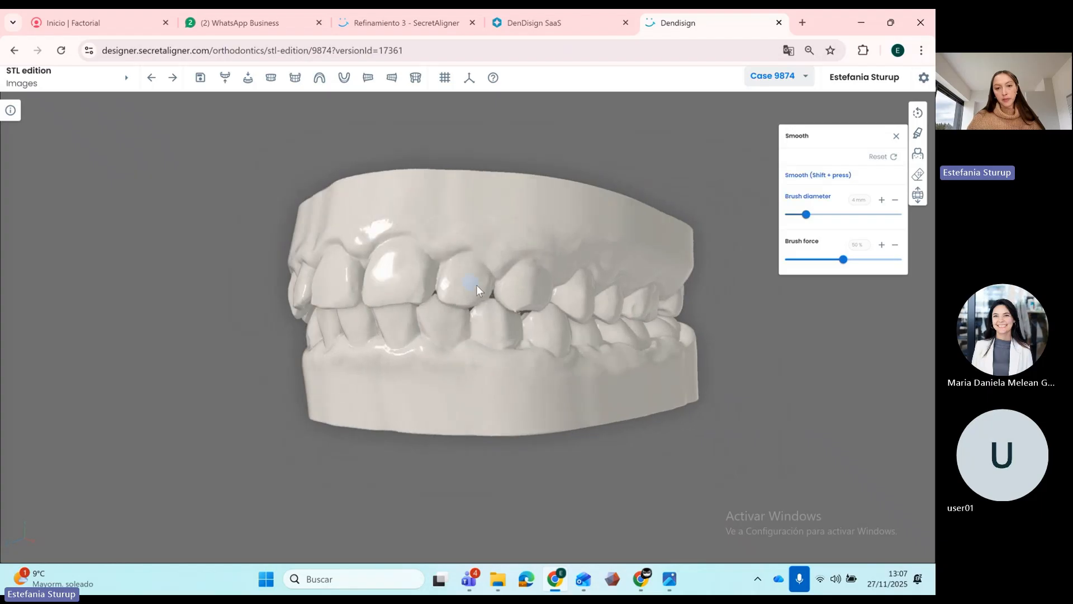
pyautogui.moveTo(508, 335); pyautogui.dragTo(370, 302)
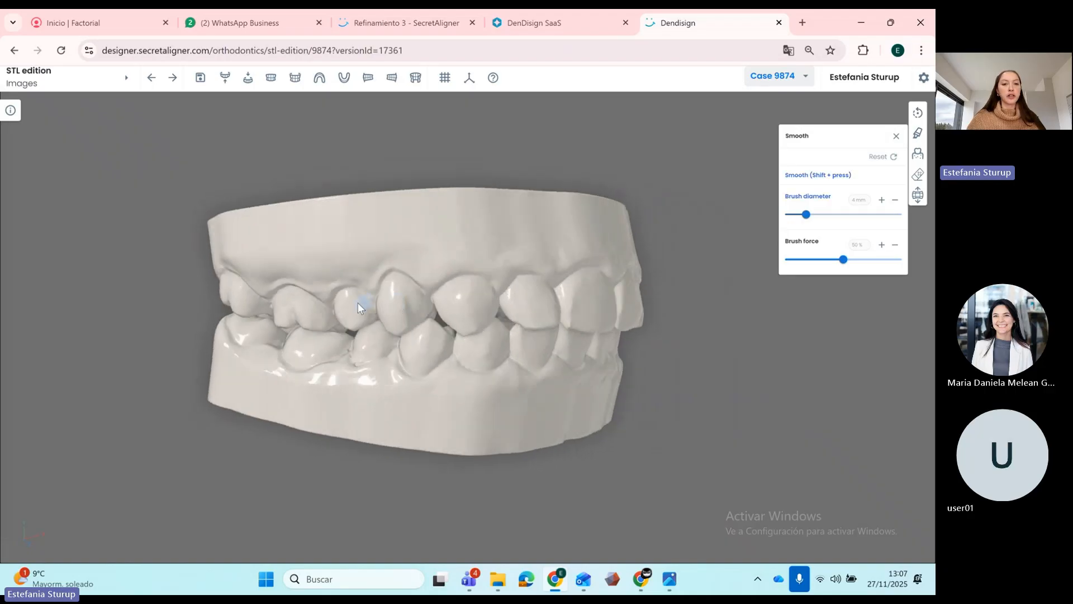
pyautogui.moveTo(479, 368)
pyautogui.mouseDown()
pyautogui.moveTo(444, 383)
pyautogui.moveTo(526, 357)
pyautogui.moveTo(487, 358)
pyautogui.moveTo(499, 369)
pyautogui.mouseUp()
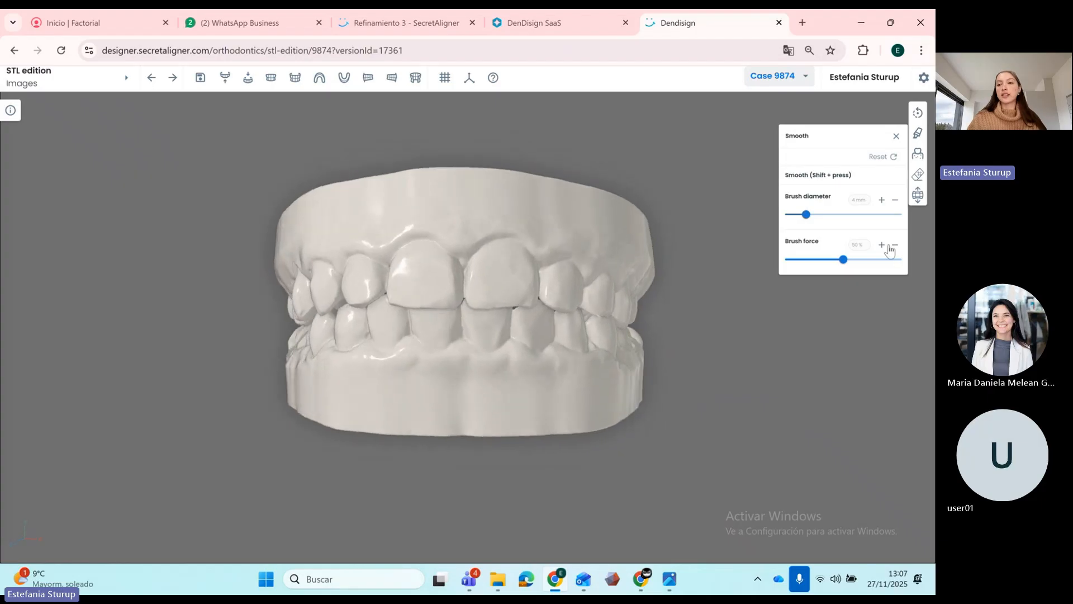
# - Start a gum extrusion on the upper arch and raise its cut plane to 9.8
pyautogui.click(919, 154)
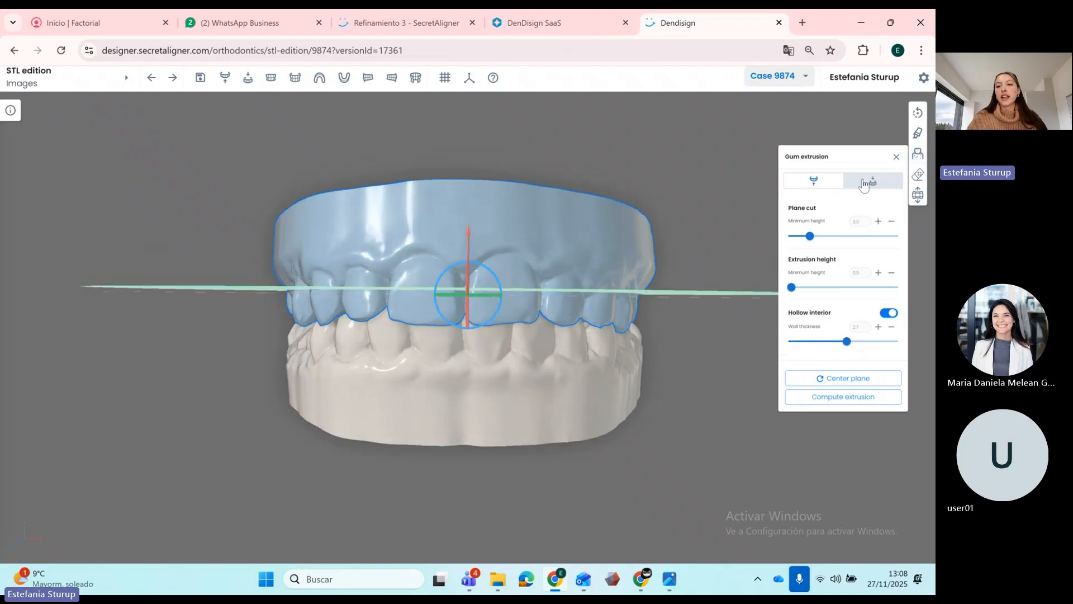
pyautogui.click(816, 183)
pyautogui.click(816, 182)
pyautogui.click(873, 180)
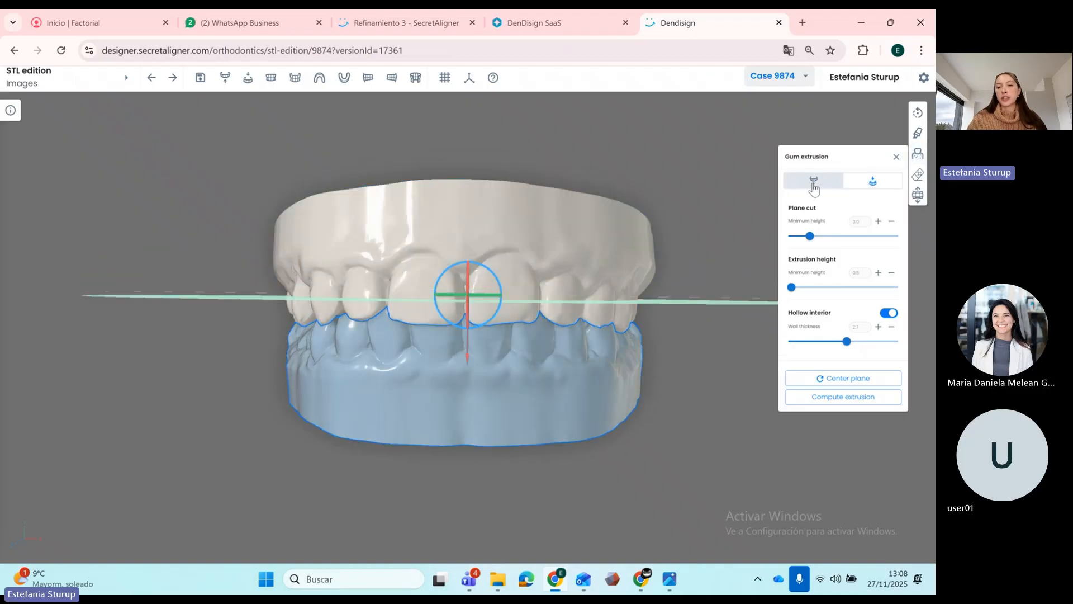
pyautogui.click(810, 184)
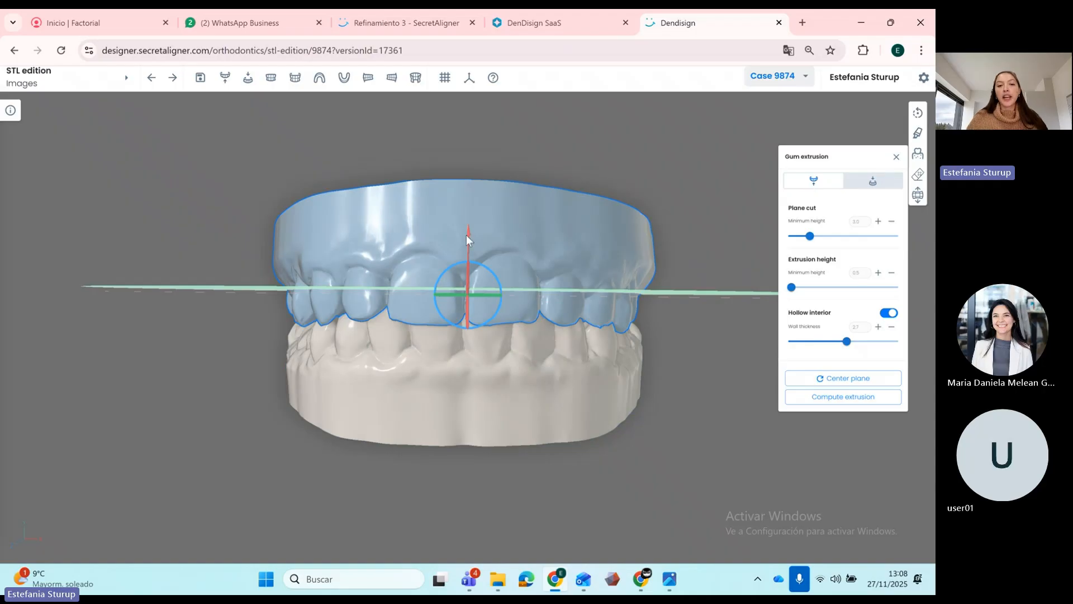
pyautogui.moveTo(468, 231); pyautogui.dragTo(522, 389)
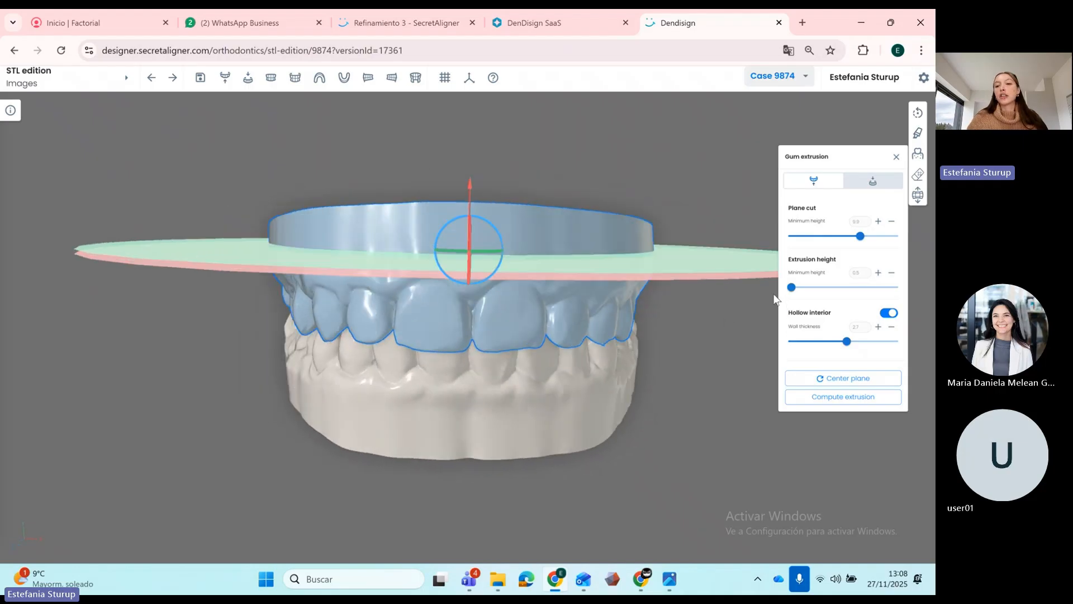
# - Compute a solid 2.5 extrusion for the upper arch with hollow interior off, then select the lower arch
pyautogui.moveTo(796, 292); pyautogui.dragTo(806, 291)
pyautogui.moveTo(699, 385); pyautogui.dragTo(687, 349)
pyautogui.moveTo(468, 374); pyautogui.dragTo(440, 305)
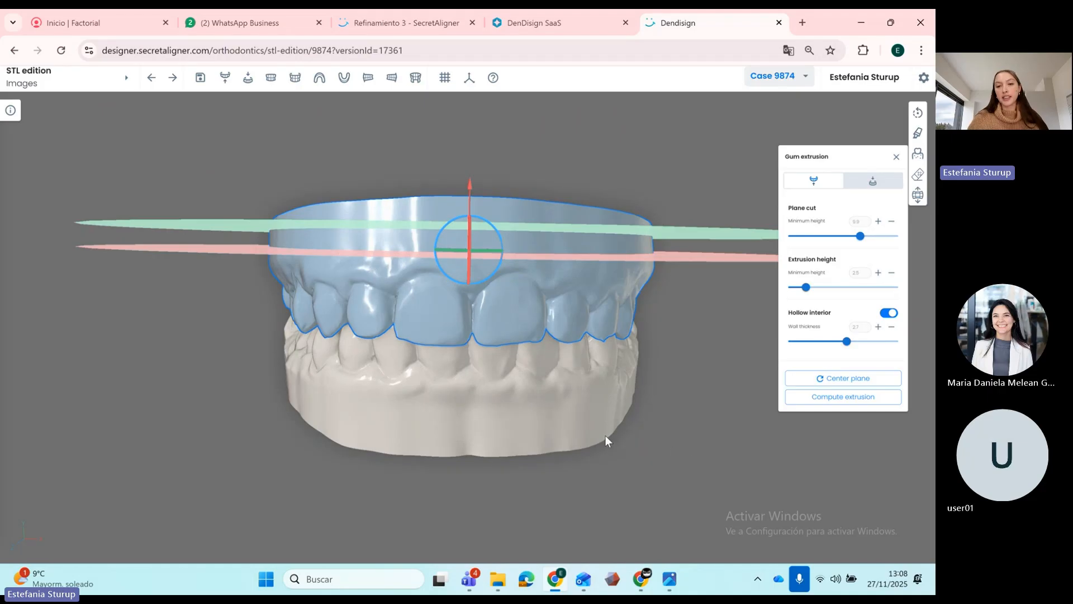
pyautogui.moveTo(604, 435); pyautogui.dragTo(645, 441)
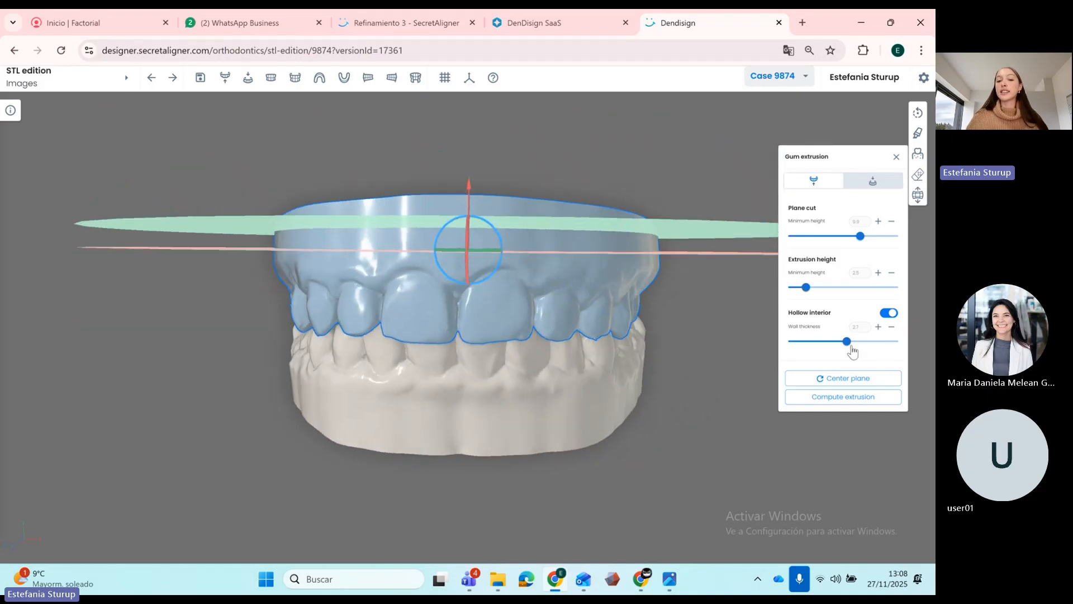
pyautogui.moveTo(476, 391); pyautogui.dragTo(457, 432)
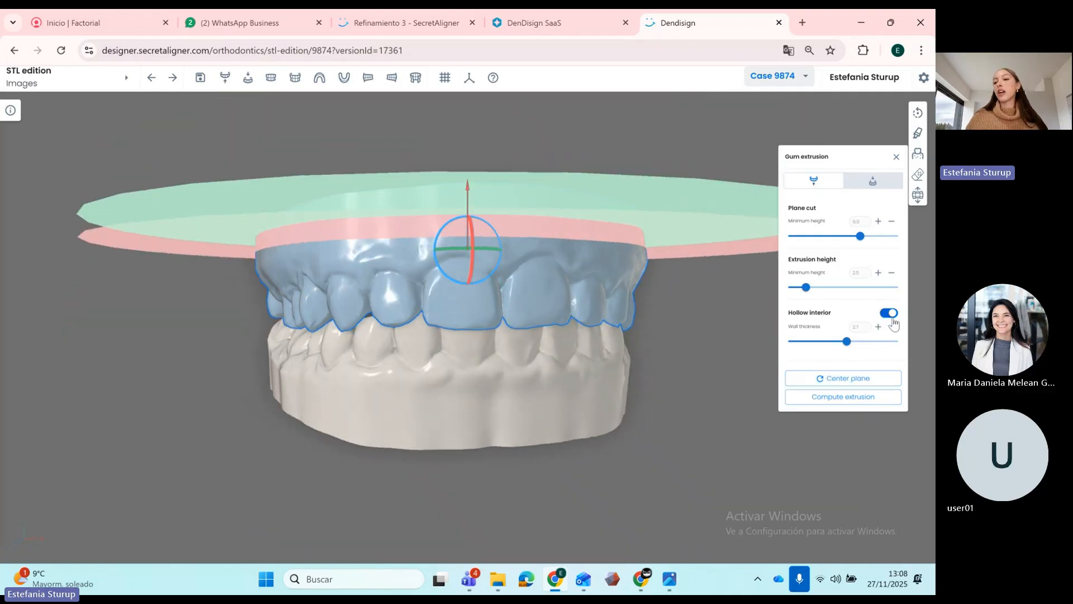
pyautogui.click(890, 314)
pyautogui.click(888, 314)
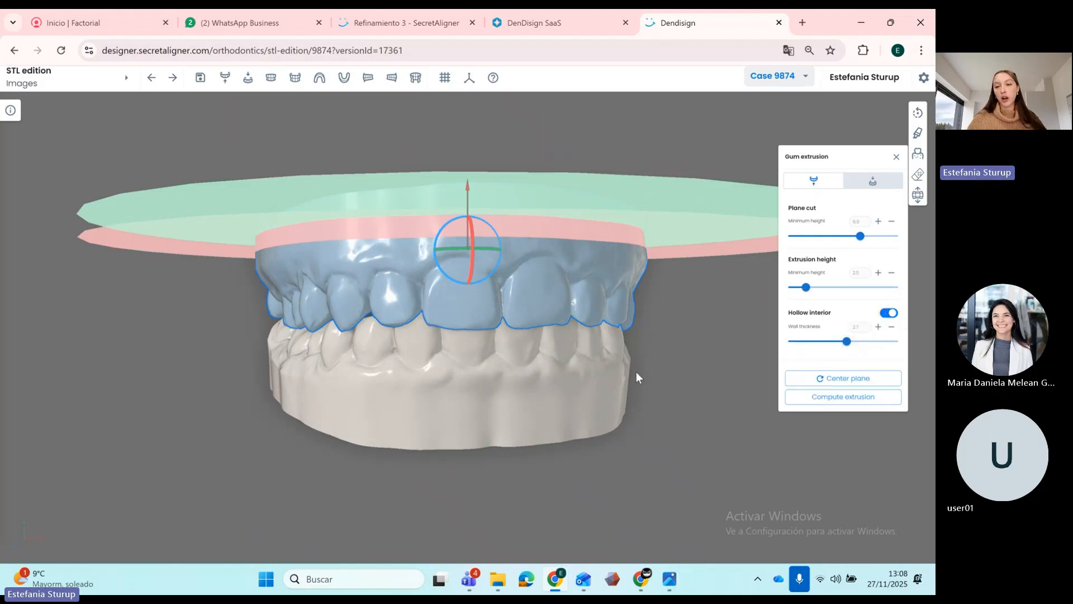
pyautogui.click(888, 314)
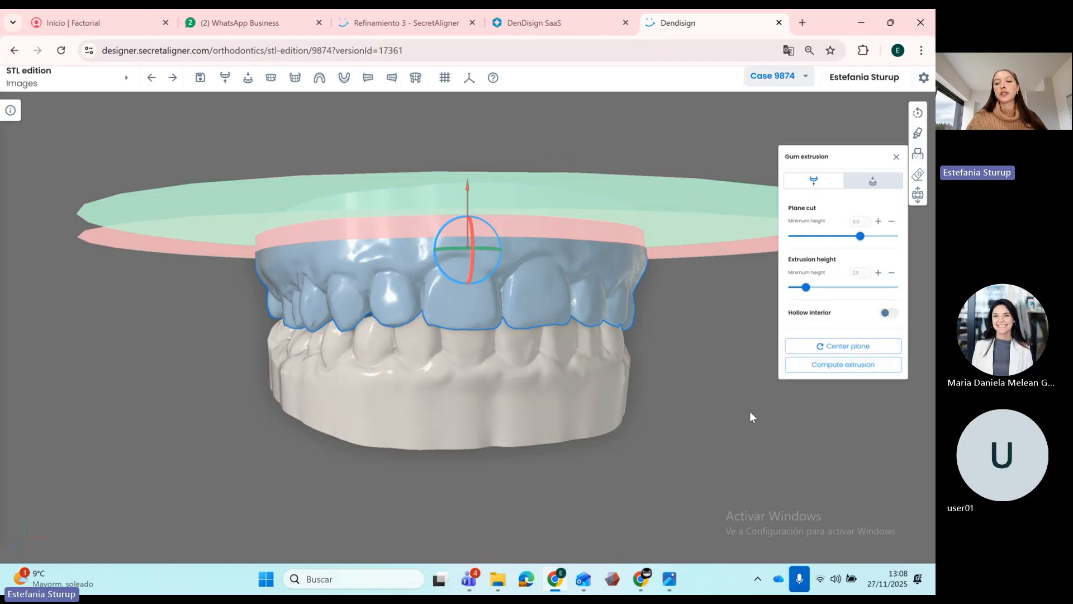
pyautogui.click(834, 365)
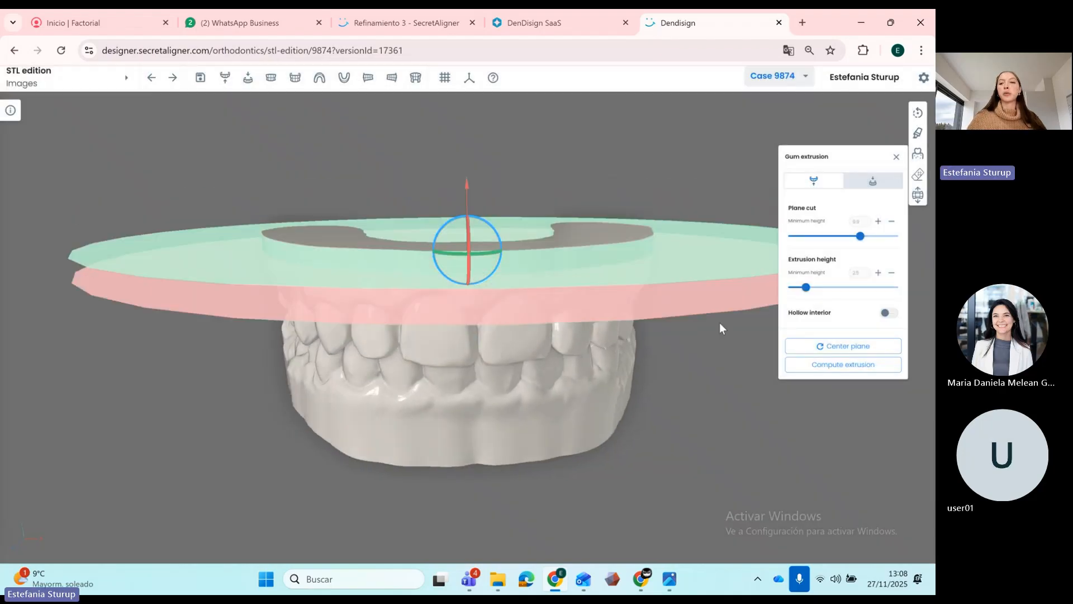
pyautogui.click(869, 182)
pyautogui.moveTo(564, 259)
pyautogui.mouseDown()
pyautogui.moveTo(555, 275)
pyautogui.moveTo(565, 259)
pyautogui.moveTo(610, 257)
pyautogui.moveTo(630, 269)
pyautogui.moveTo(617, 255)
pyautogui.moveTo(515, 255)
pyautogui.moveTo(569, 256)
pyautogui.moveTo(559, 246)
pyautogui.mouseUp()
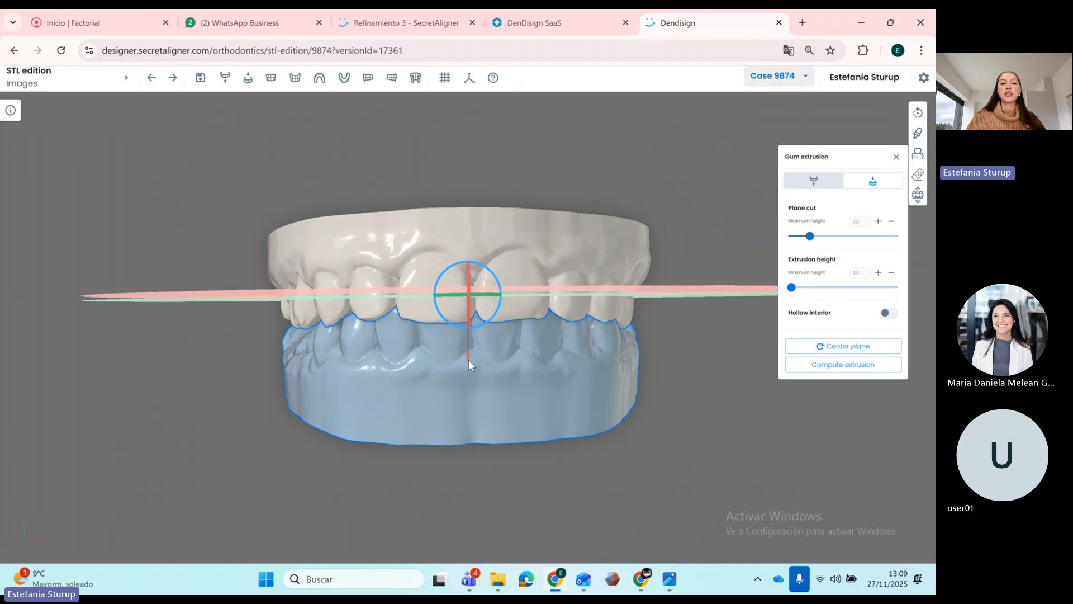
# - Place the lower arch's cut plane below the teeth and compute a 4.2 extrusion
pyautogui.moveTo(468, 362); pyautogui.dragTo(496, 392)
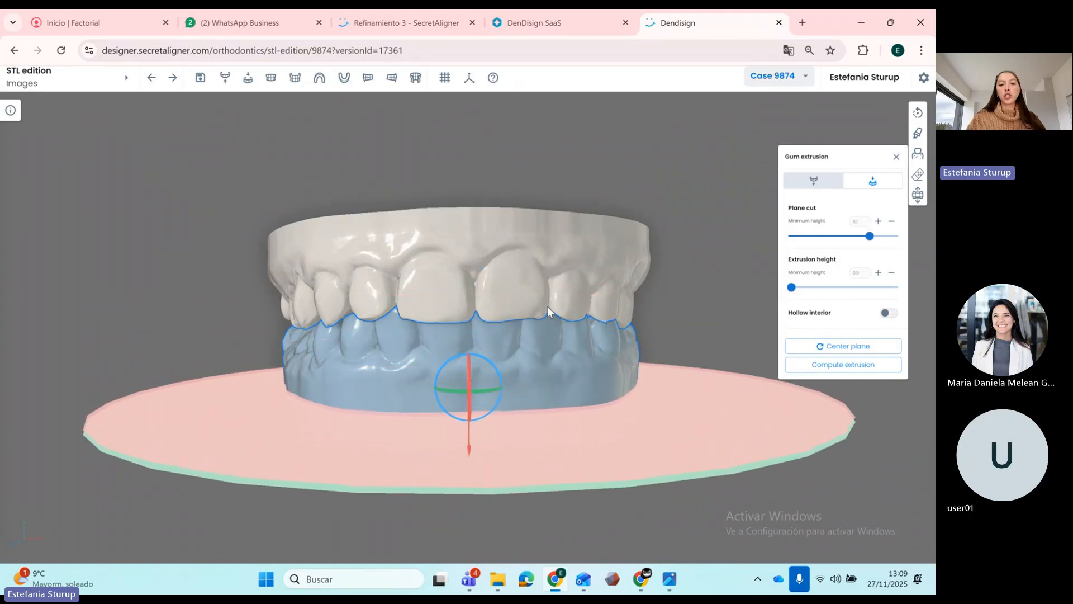
pyautogui.moveTo(548, 306); pyautogui.dragTo(495, 303)
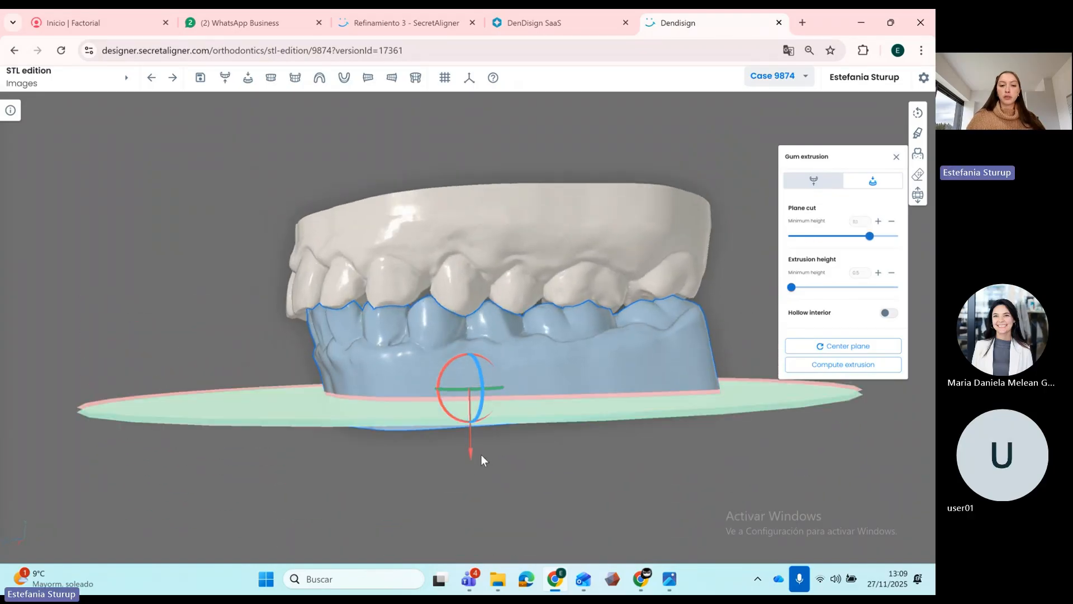
pyautogui.moveTo(481, 455); pyautogui.dragTo(649, 268)
pyautogui.moveTo(791, 287); pyautogui.dragTo(825, 293)
pyautogui.moveTo(579, 281); pyautogui.dragTo(586, 244)
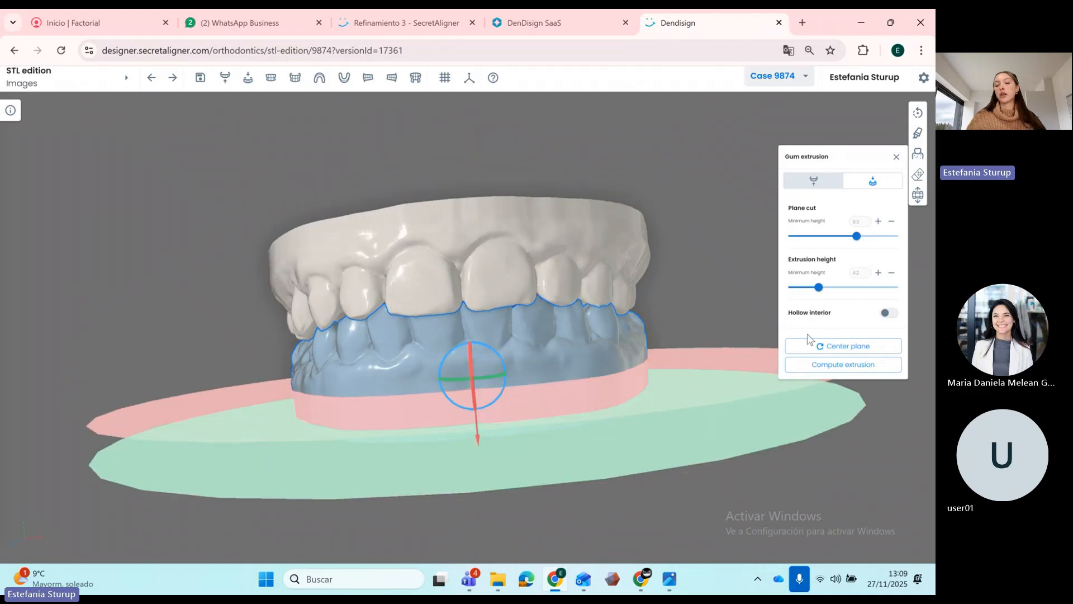
pyautogui.click(844, 366)
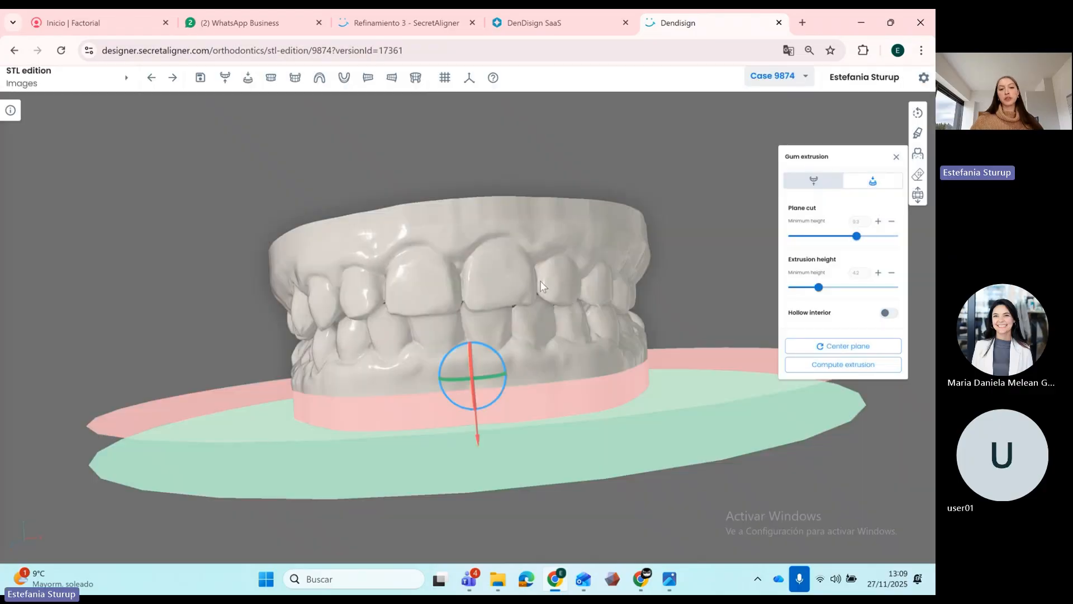
pyautogui.moveTo(539, 281); pyautogui.dragTo(512, 283)
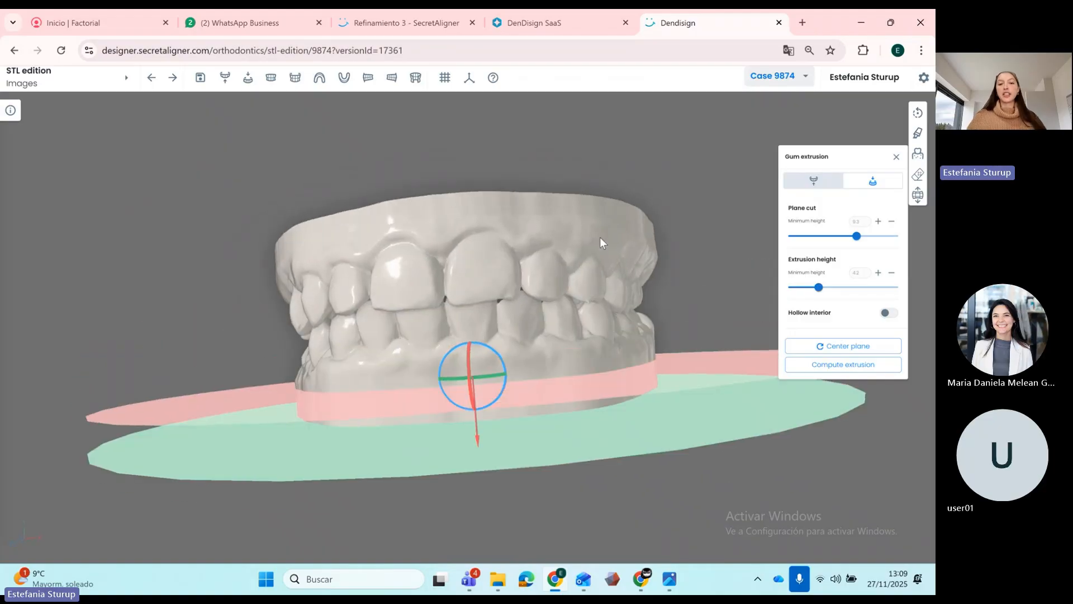
pyautogui.moveTo(601, 242); pyautogui.dragTo(436, 255)
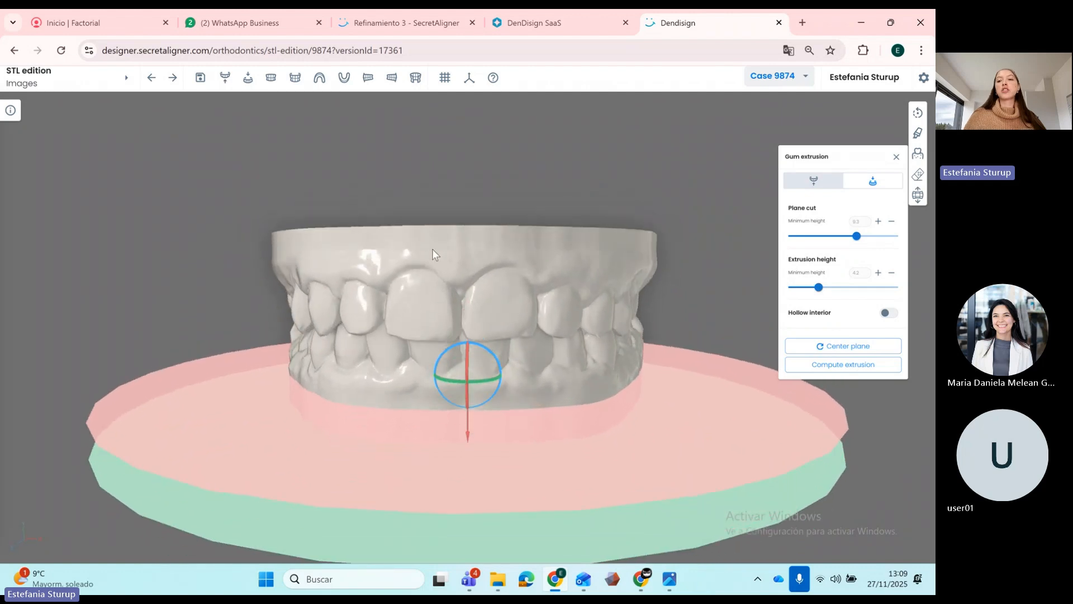
# - Open Mesh removal and inspect the upper arch's extruded base from below
pyautogui.click(918, 175)
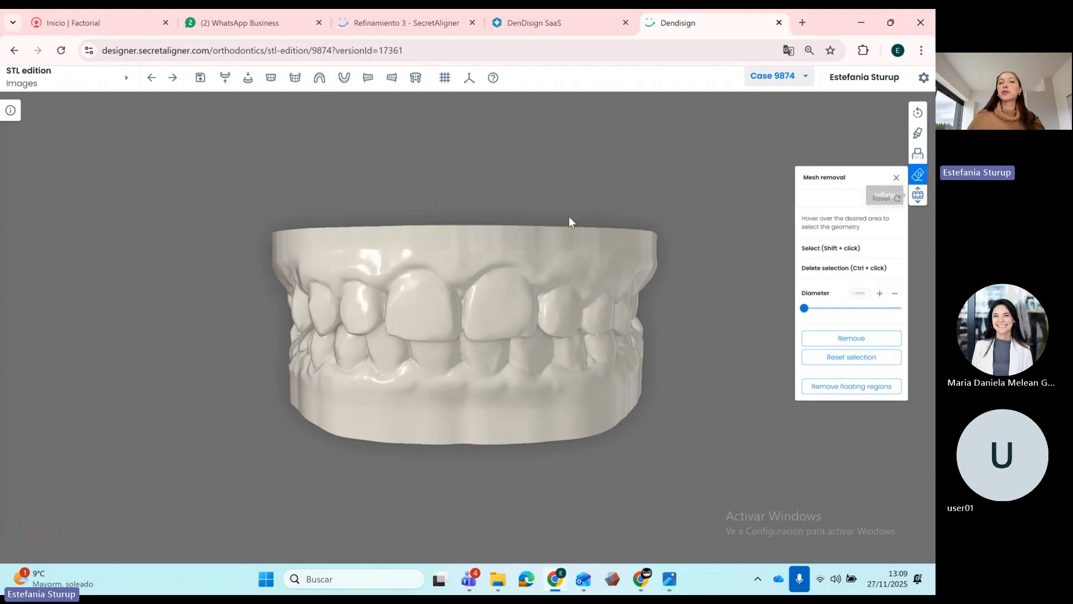
pyautogui.moveTo(514, 214); pyautogui.dragTo(469, 299)
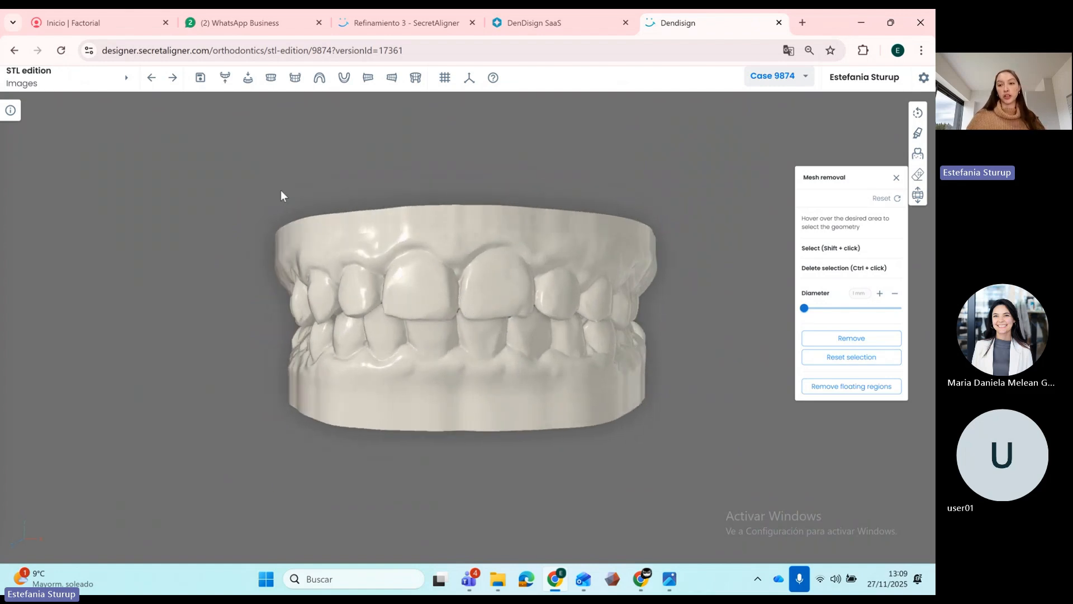
pyautogui.moveTo(532, 253); pyautogui.dragTo(362, 248)
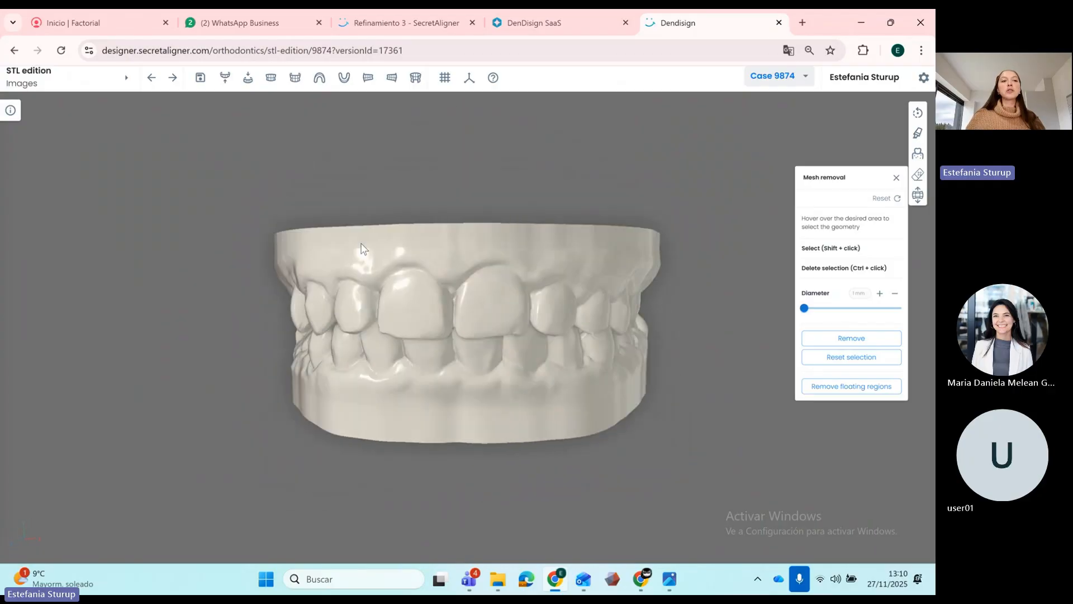
# - Advance to Teeth Segmentation and run Automatic detection on both arches
pyautogui.click(174, 80)
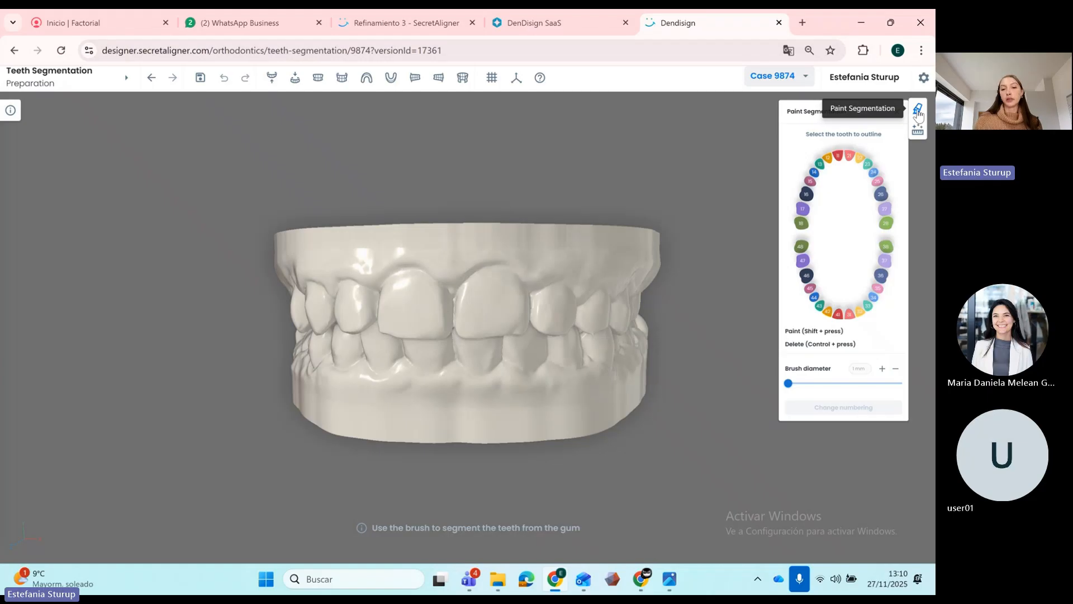
pyautogui.moveTo(415, 333)
pyautogui.mouseDown()
pyautogui.moveTo(468, 304)
pyautogui.moveTo(602, 306)
pyautogui.moveTo(524, 310)
pyautogui.mouseUp()
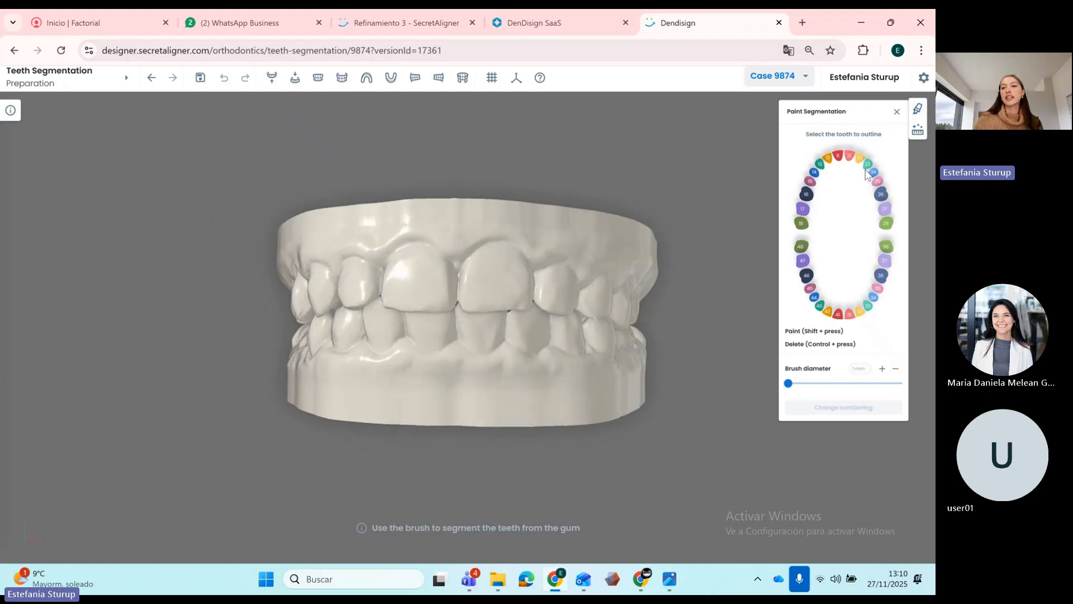
pyautogui.click(918, 132)
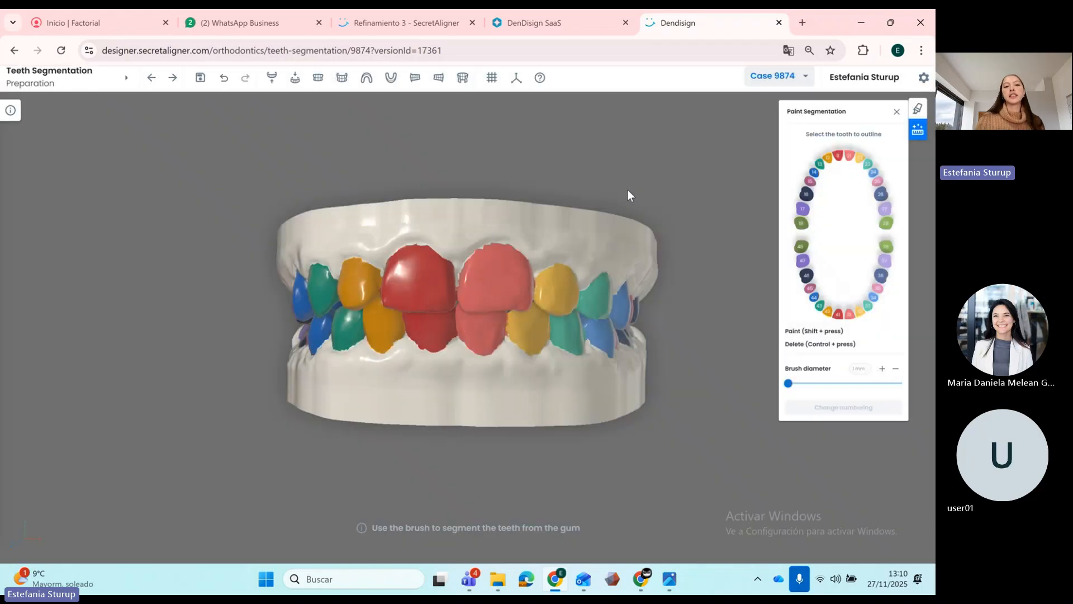
# - Show only the upper arch and select tooth 11 in the Paint Segmentation chart
pyautogui.moveTo(459, 380)
pyautogui.mouseDown()
pyautogui.moveTo(501, 390)
pyautogui.moveTo(370, 380)
pyautogui.moveTo(508, 390)
pyautogui.moveTo(466, 379)
pyautogui.mouseUp()
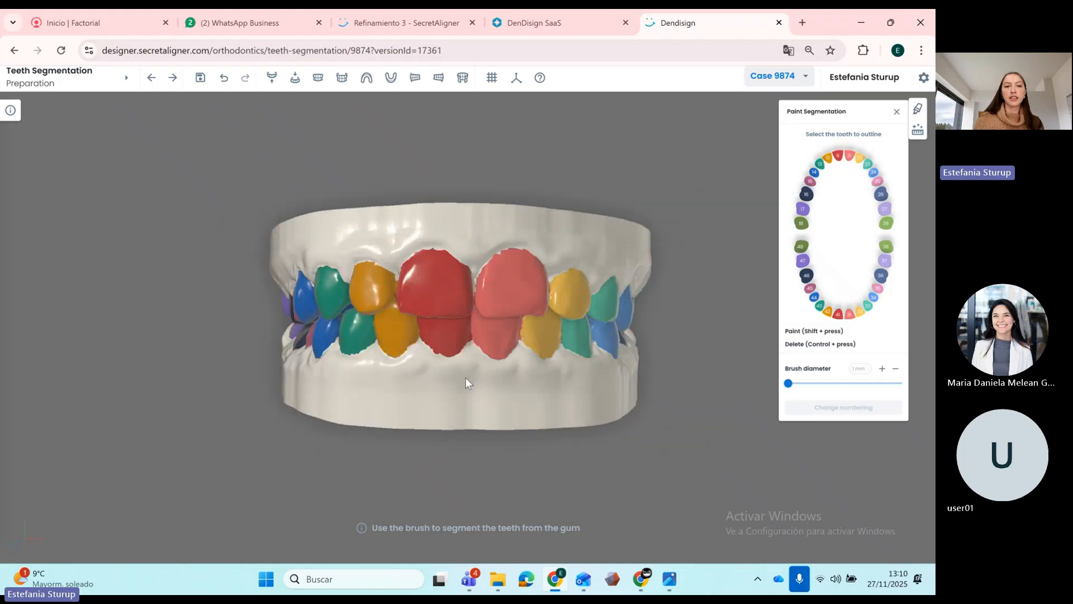
pyautogui.click(272, 77)
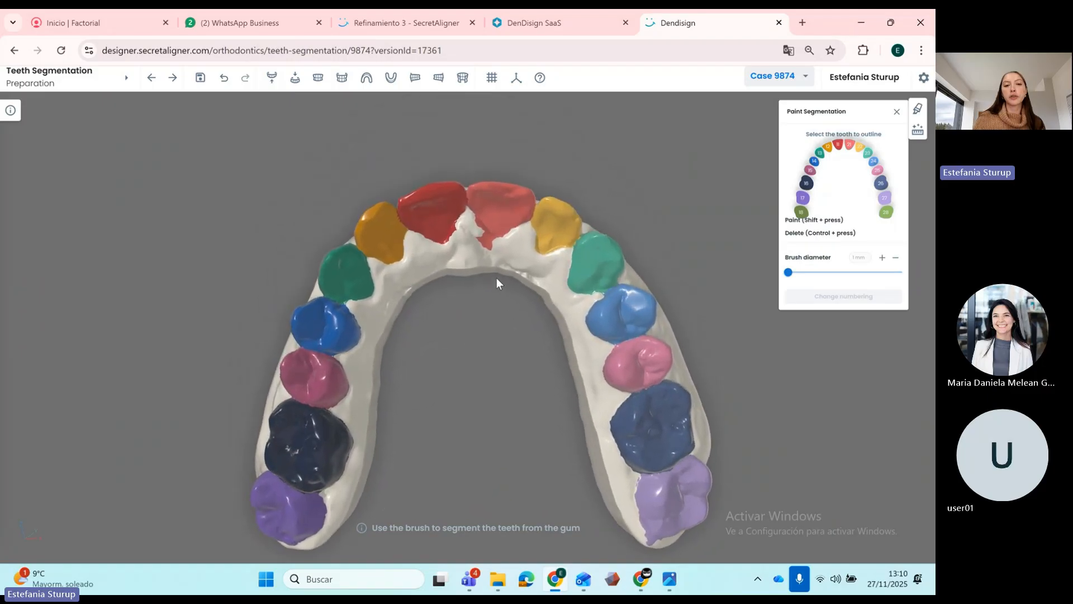
pyautogui.scroll(5, 501, 263)
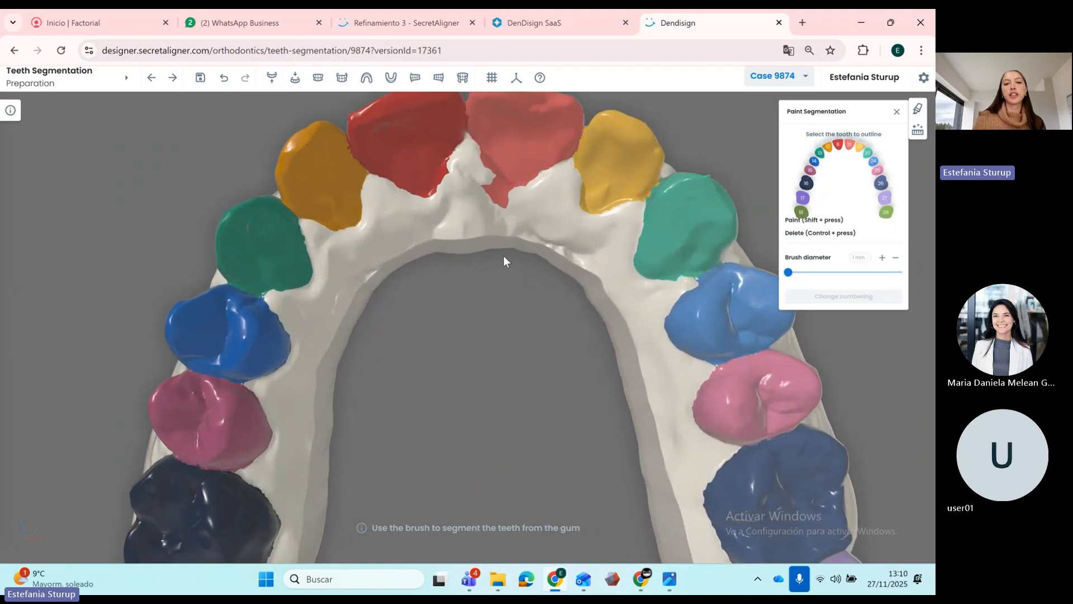
pyautogui.click(838, 145)
pyautogui.moveTo(498, 240); pyautogui.dragTo(454, 263, button='right')
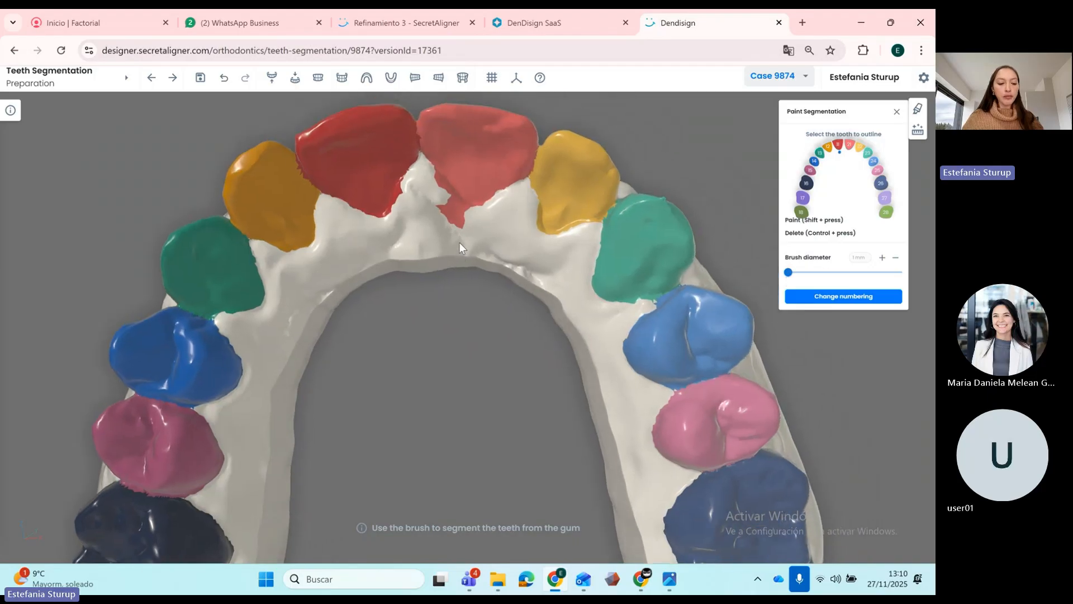
# - Refine tooth 11's gum border, alternating the Ctrl erase and Shift paint brushes
pyautogui.press('ctrl')
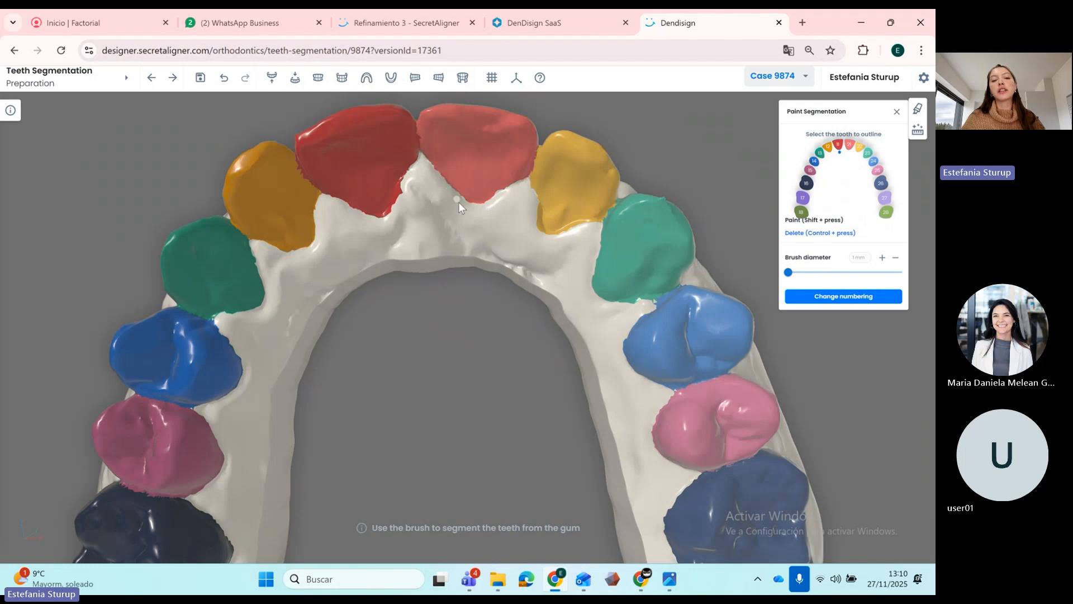
pyautogui.moveTo(451, 194); pyautogui.dragTo(415, 189)
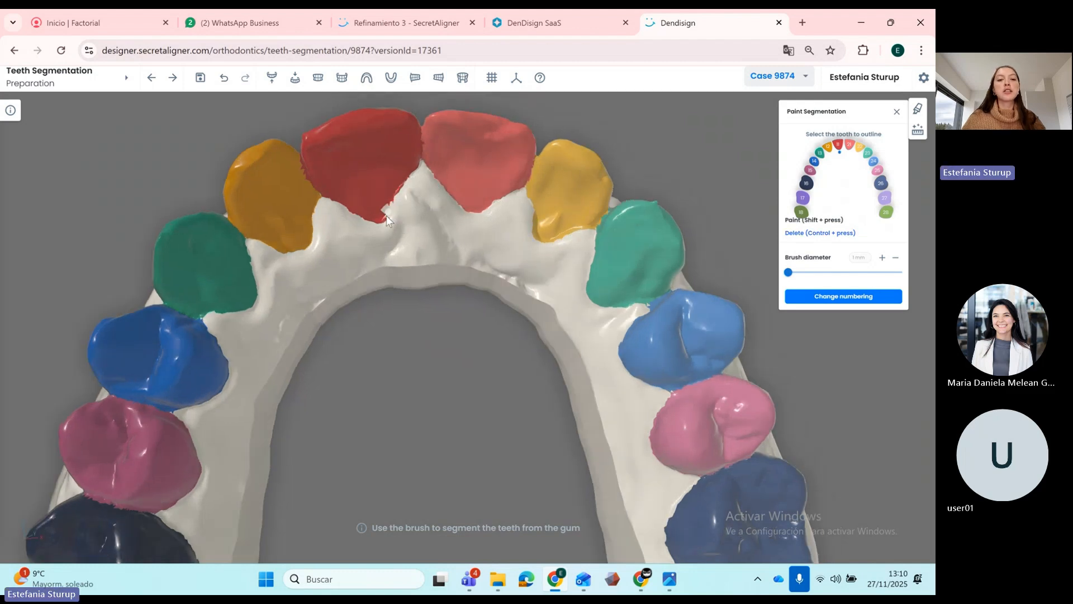
pyautogui.moveTo(414, 226); pyautogui.dragTo(513, 211)
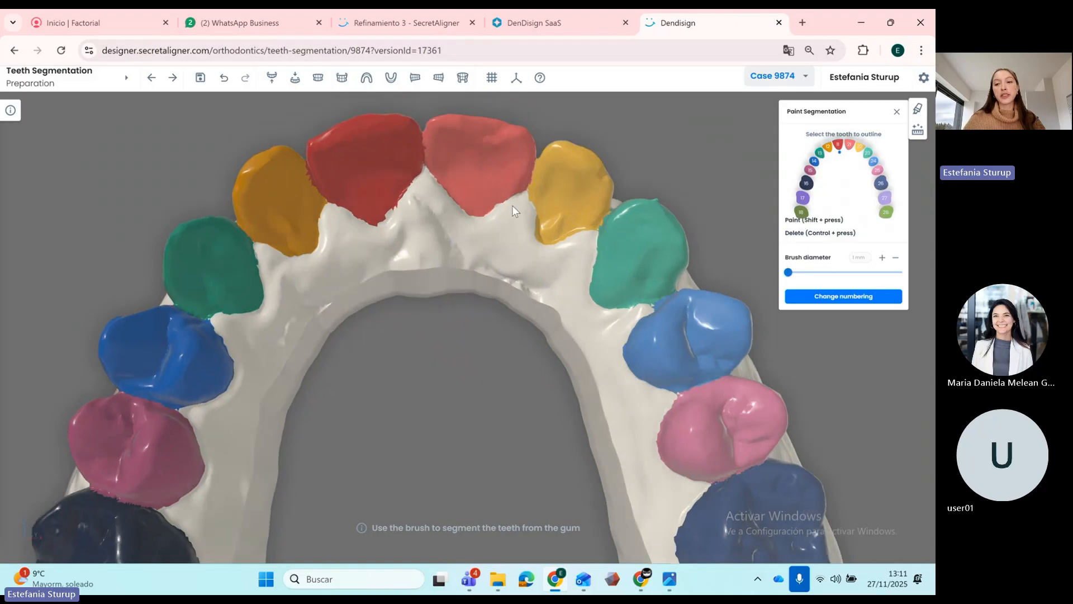
pyautogui.press('shift')
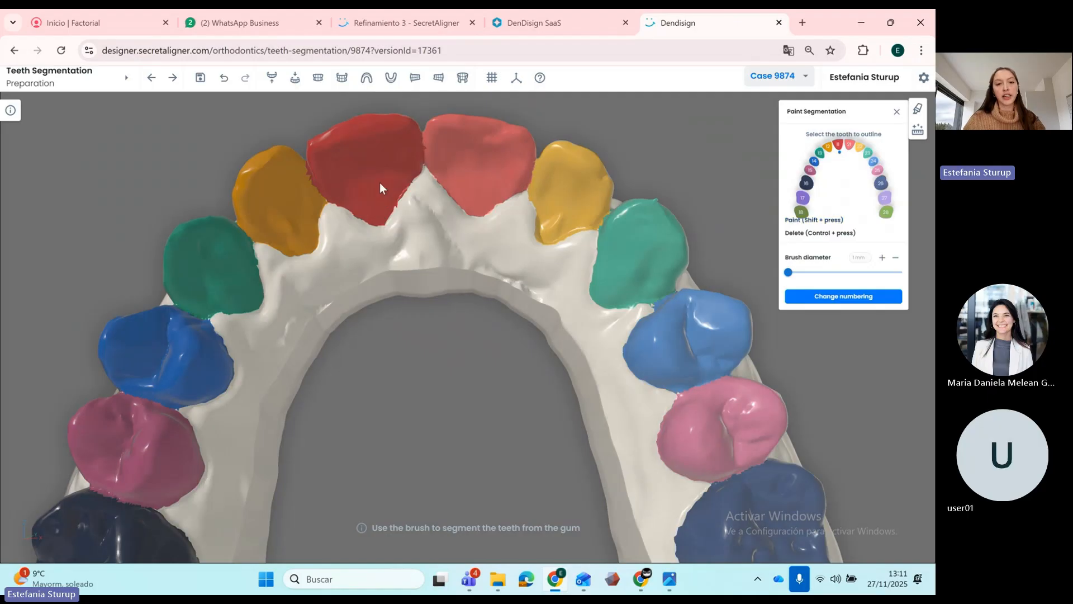
pyautogui.scroll(-5, 455, 286)
pyautogui.moveTo(450, 303); pyautogui.dragTo(464, 338)
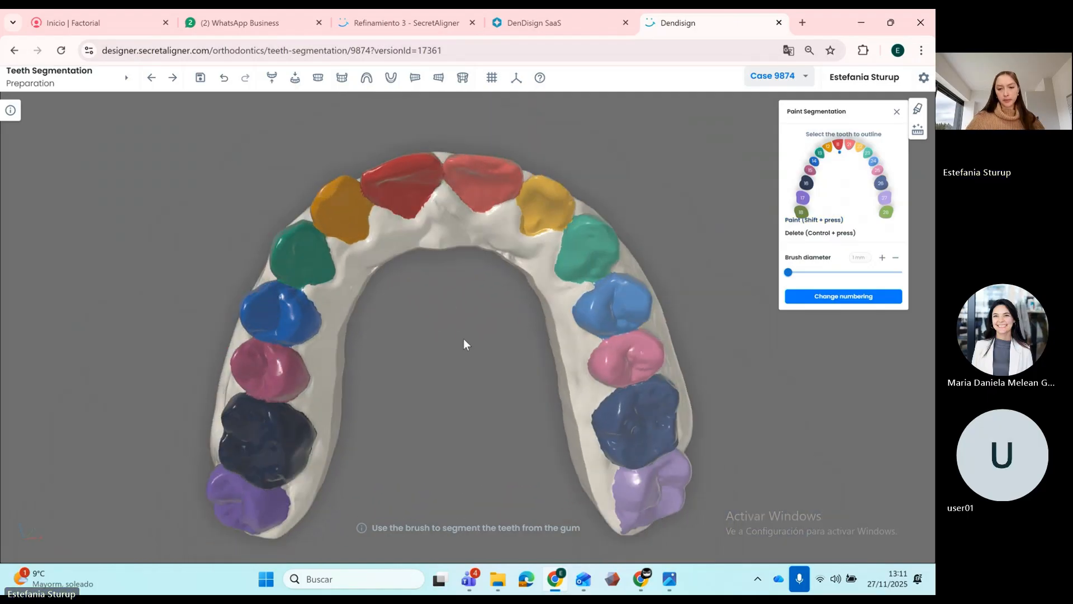
pyautogui.moveTo(464, 337); pyautogui.dragTo(482, 256, button='right')
pyautogui.moveTo(482, 256); pyautogui.dragTo(654, 353)
pyautogui.press('ctrl')
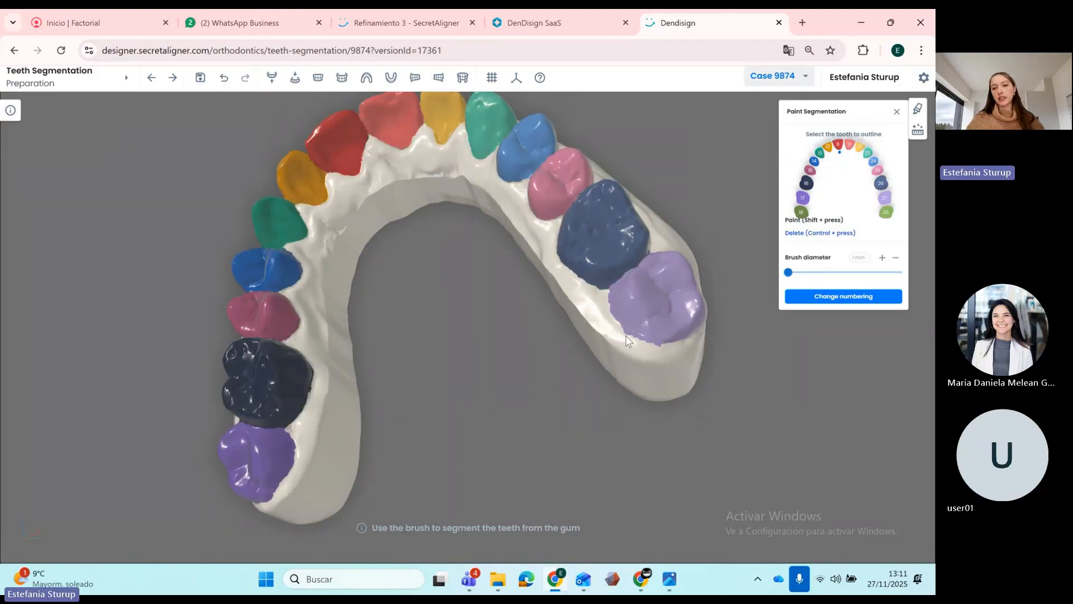
pyautogui.moveTo(659, 351); pyautogui.dragTo(438, 149)
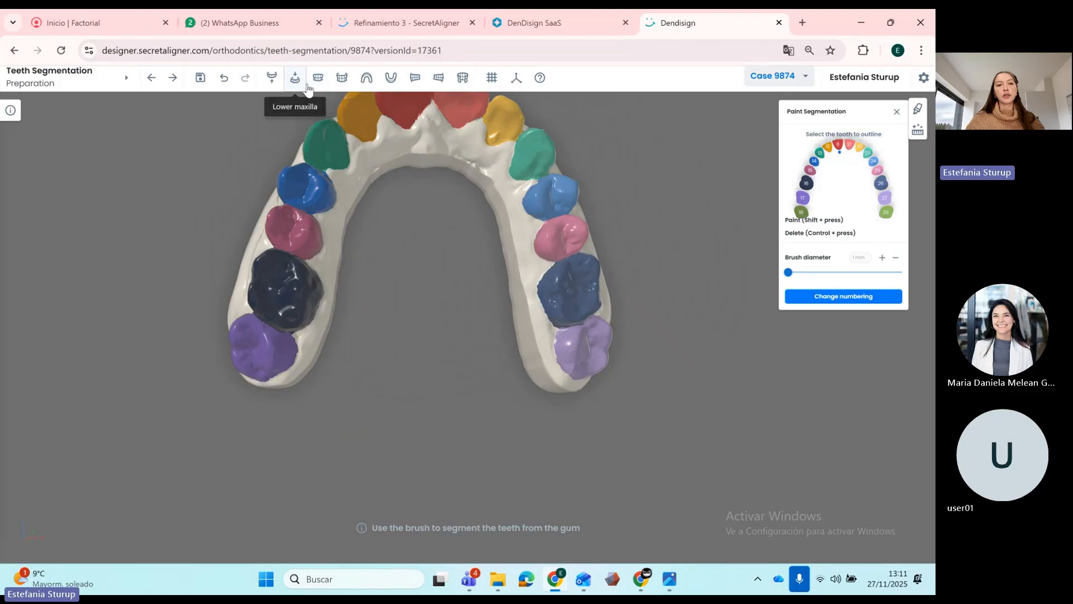
# - Show the lower arch, erase stray paint beside tooth 47, and advance to Axis and roots
pyautogui.click(300, 82)
pyautogui.moveTo(392, 240); pyautogui.dragTo(322, 205)
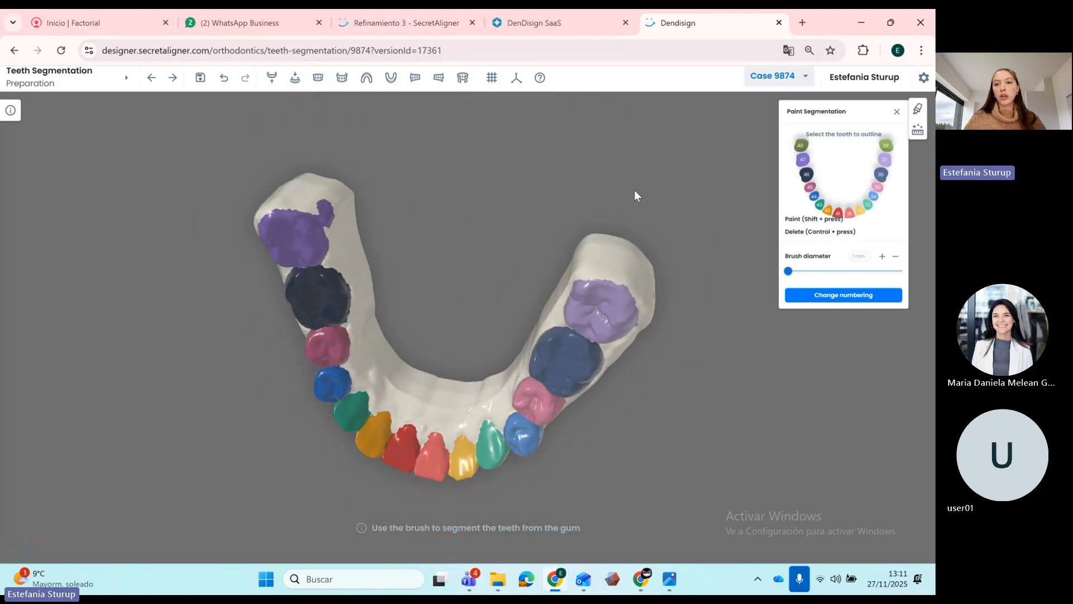
pyautogui.click(802, 160)
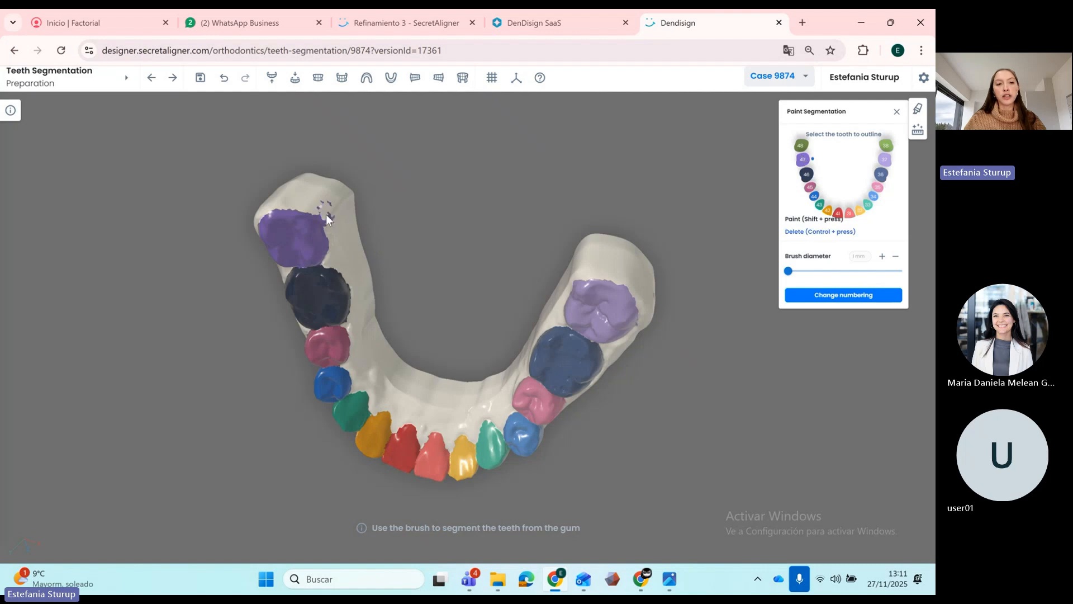
pyautogui.moveTo(324, 203)
pyautogui.keyDown('ctrl'); pyautogui.mouseDown()
pyautogui.moveTo(331, 218)
pyautogui.moveTo(451, 261)
pyautogui.moveTo(463, 352)
pyautogui.moveTo(461, 266)
pyautogui.moveTo(612, 287)
pyautogui.moveTo(609, 313)
pyautogui.moveTo(528, 219)
pyautogui.moveTo(531, 271)
pyautogui.moveTo(580, 276)
pyautogui.moveTo(551, 247)
pyautogui.moveTo(590, 166)
pyautogui.moveTo(483, 313)
pyautogui.moveTo(546, 324)
pyautogui.moveTo(412, 334)
pyautogui.moveTo(469, 279)
pyautogui.moveTo(453, 234)
pyautogui.moveTo(338, 152)
pyautogui.mouseUp(); pyautogui.keyUp('ctrl')
pyautogui.moveTo(397, 212); pyautogui.dragTo(420, 383)
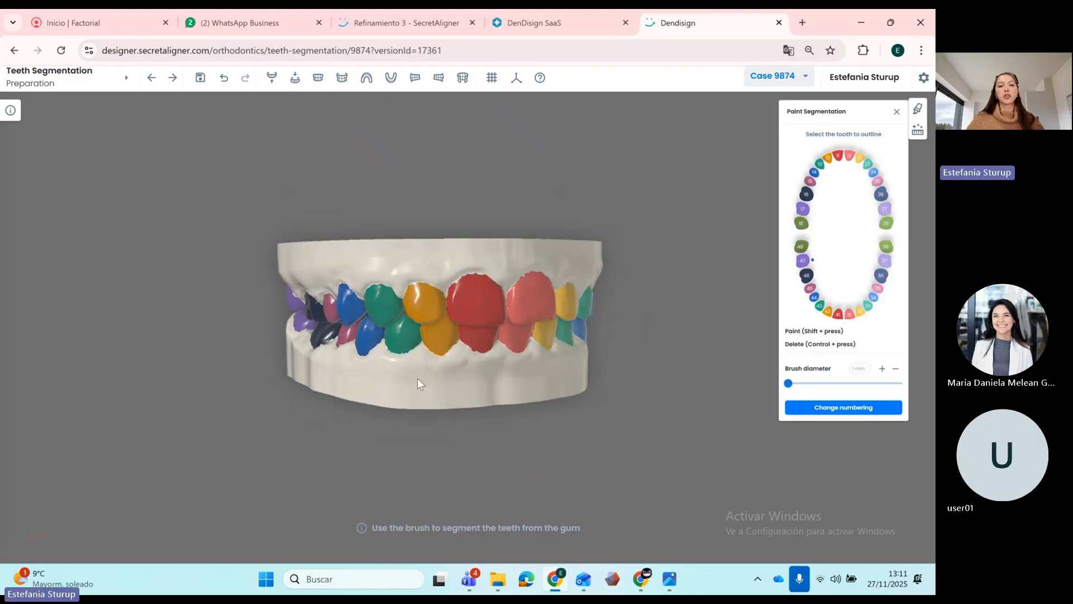
pyautogui.click(172, 83)
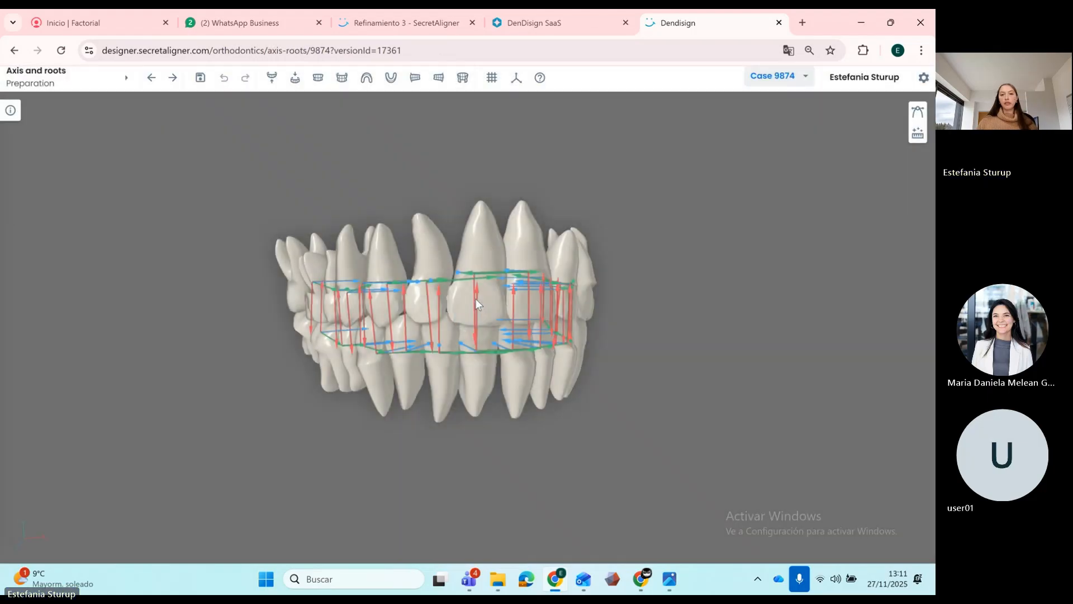
# - Once Axis and roots loads, recalculate every tooth axis automatically
pyautogui.moveTo(505, 423); pyautogui.dragTo(454, 414)
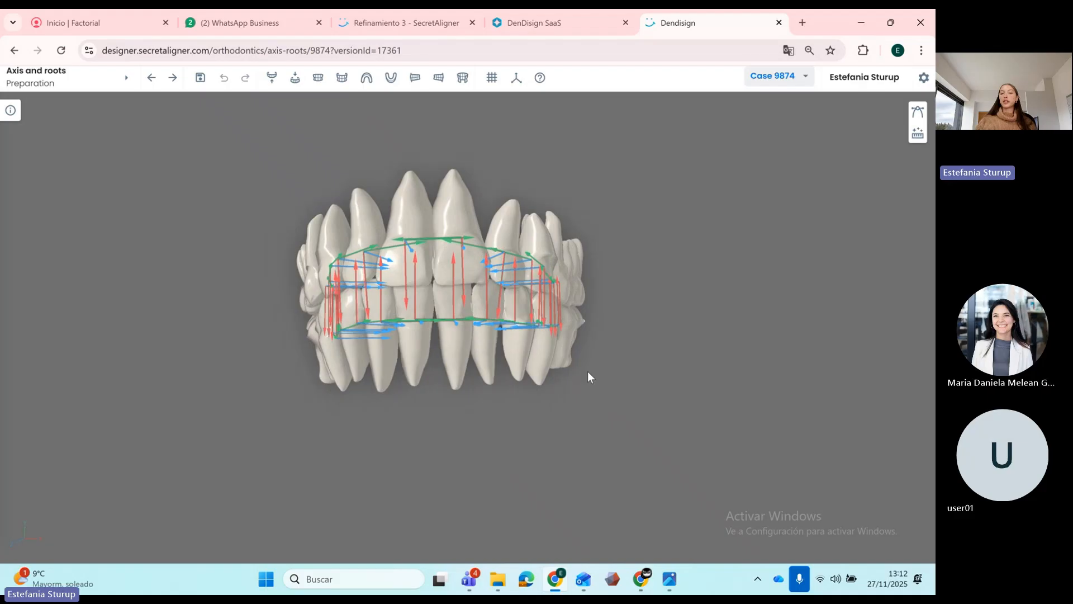
pyautogui.moveTo(607, 363); pyautogui.dragTo(607, 304)
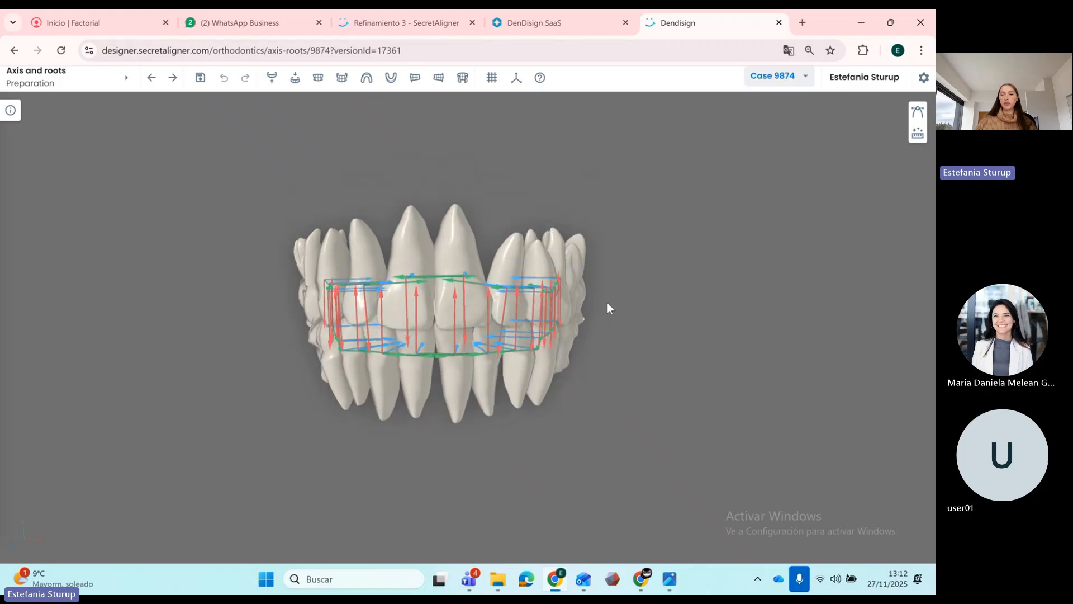
pyautogui.click(915, 137)
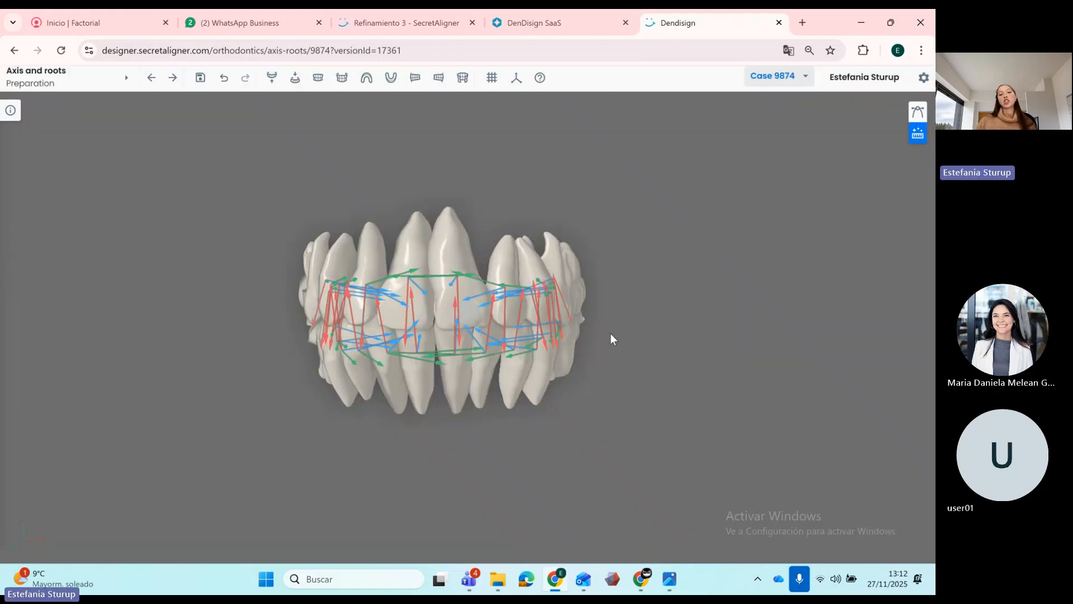
# - Show only the upper arch and shift the central incisor's root axis to the left
pyautogui.click(272, 78)
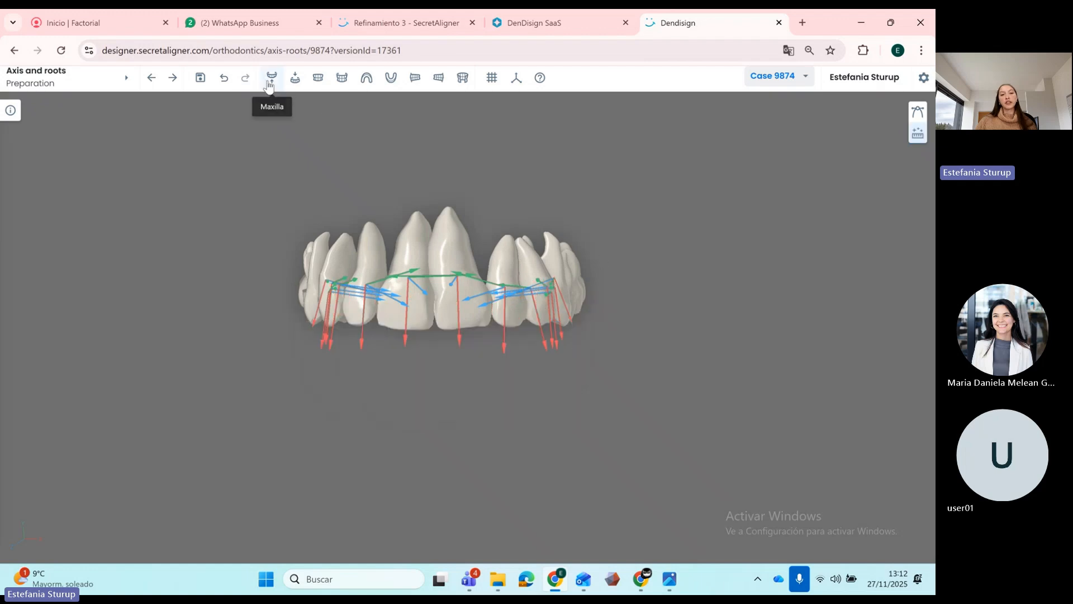
pyautogui.click(919, 112)
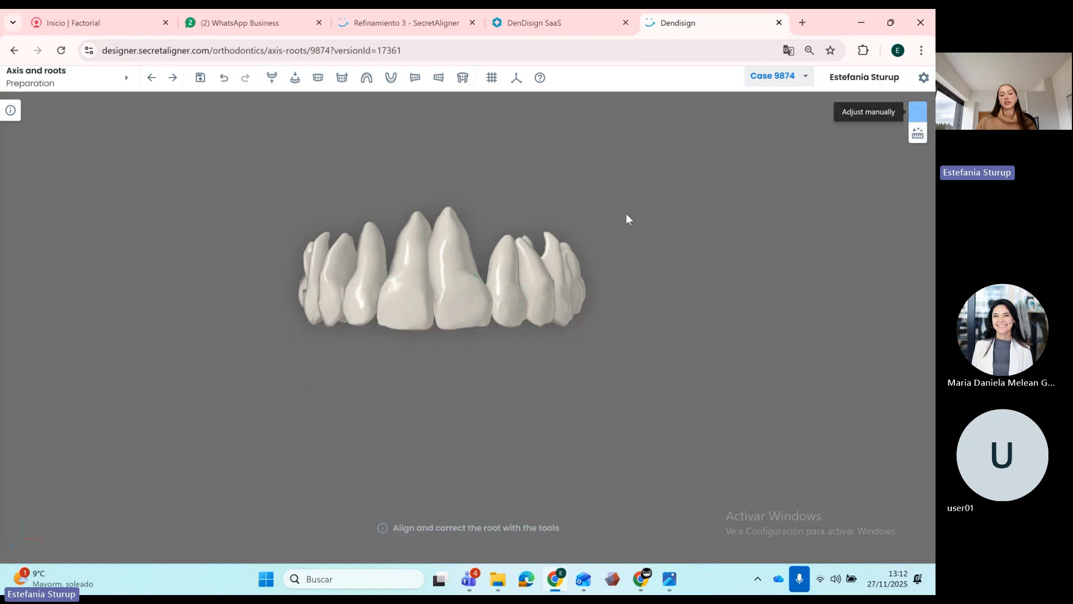
pyautogui.click(437, 263)
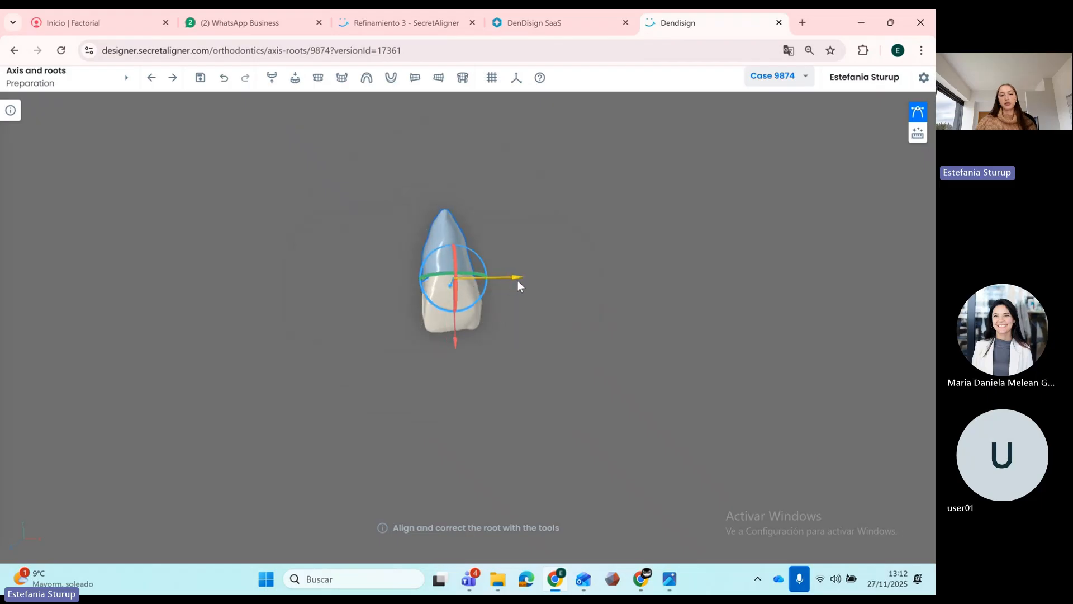
pyautogui.moveTo(518, 321); pyautogui.dragTo(469, 327)
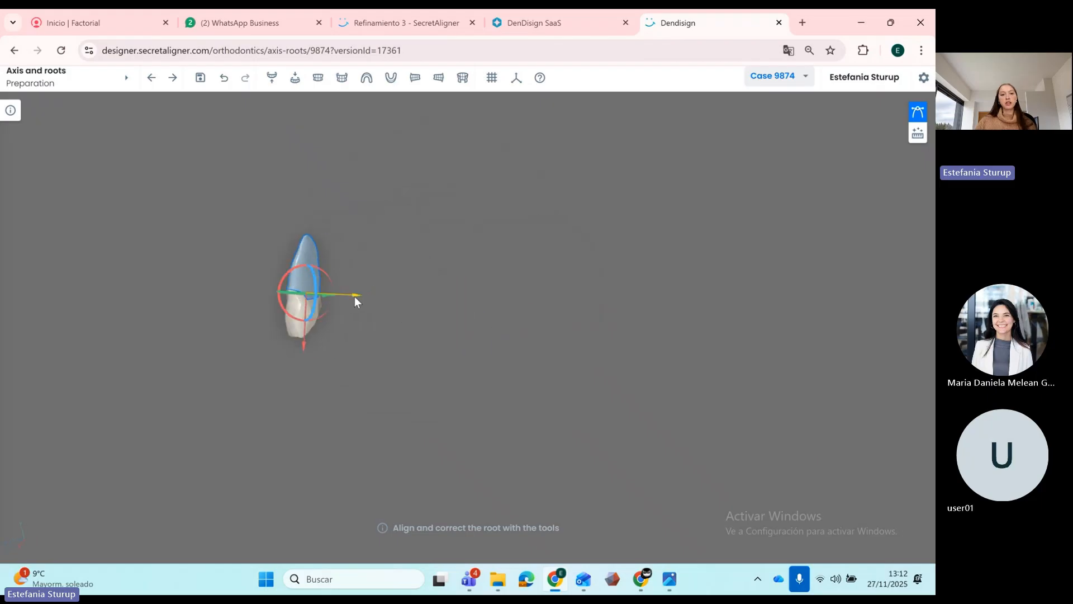
pyautogui.click(389, 324)
pyautogui.moveTo(390, 323); pyautogui.dragTo(481, 357)
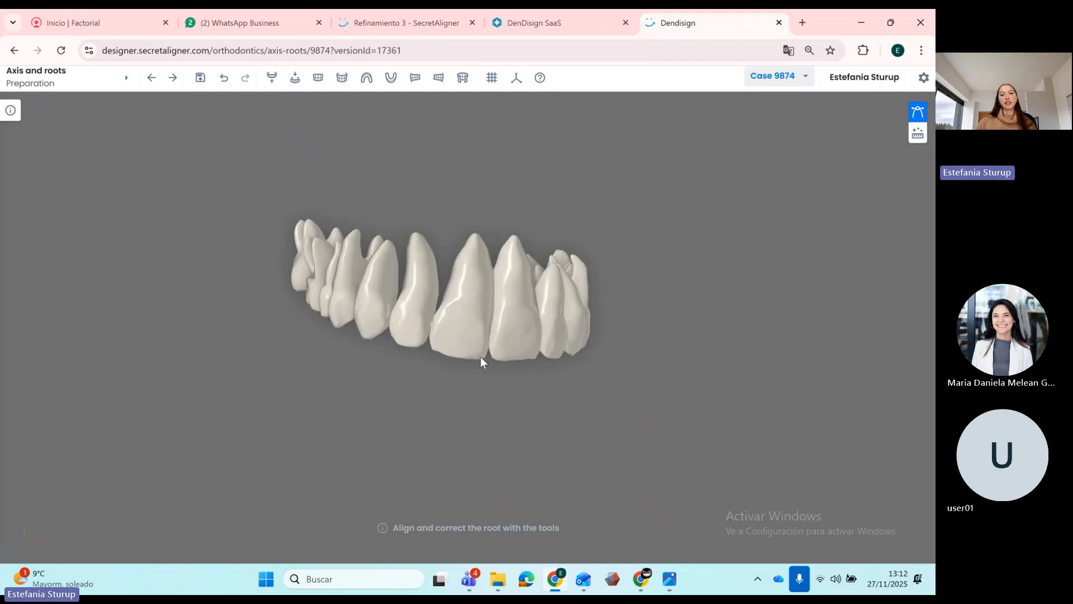
pyautogui.click(476, 329)
pyautogui.moveTo(525, 307); pyautogui.dragTo(451, 320)
pyautogui.click(379, 342)
# - Adjust the root axes of further upper teeth, including a molar
pyautogui.scroll(4, 436, 313)
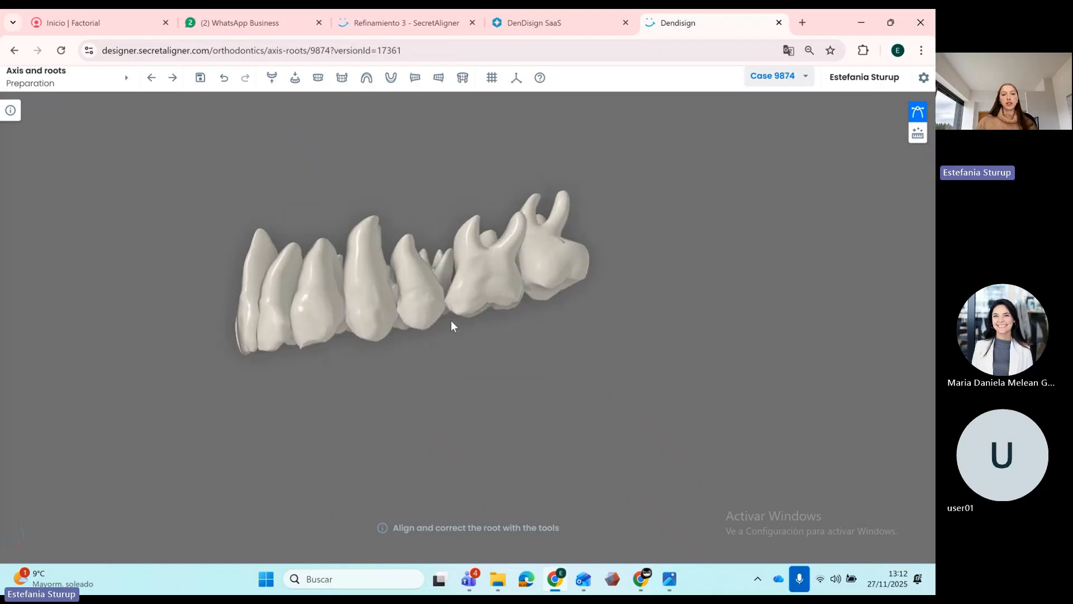
pyautogui.click(415, 284)
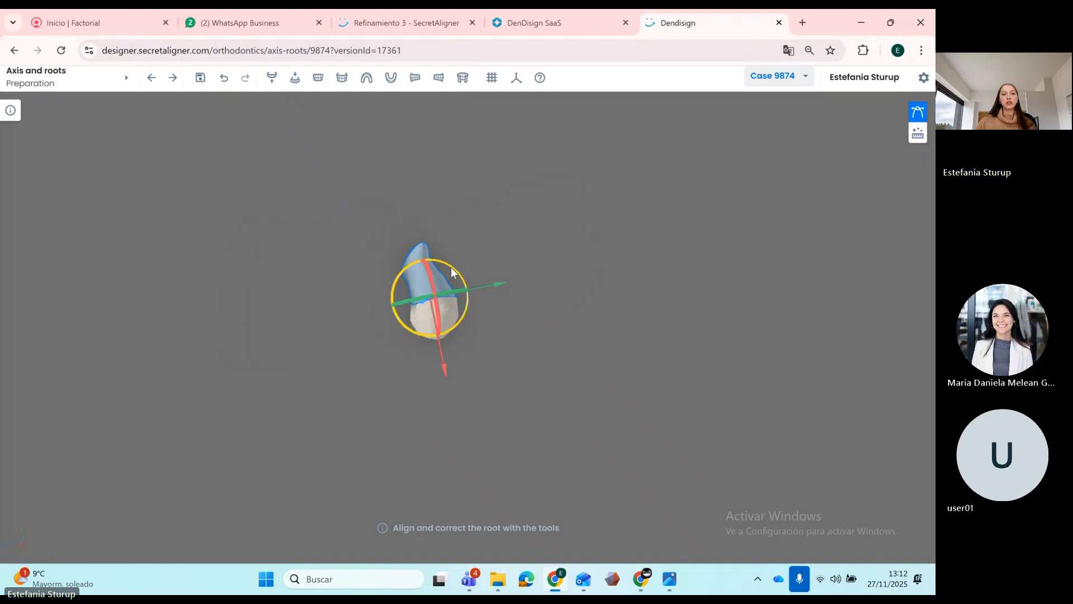
pyautogui.moveTo(451, 267); pyautogui.dragTo(460, 269)
pyautogui.click(517, 380)
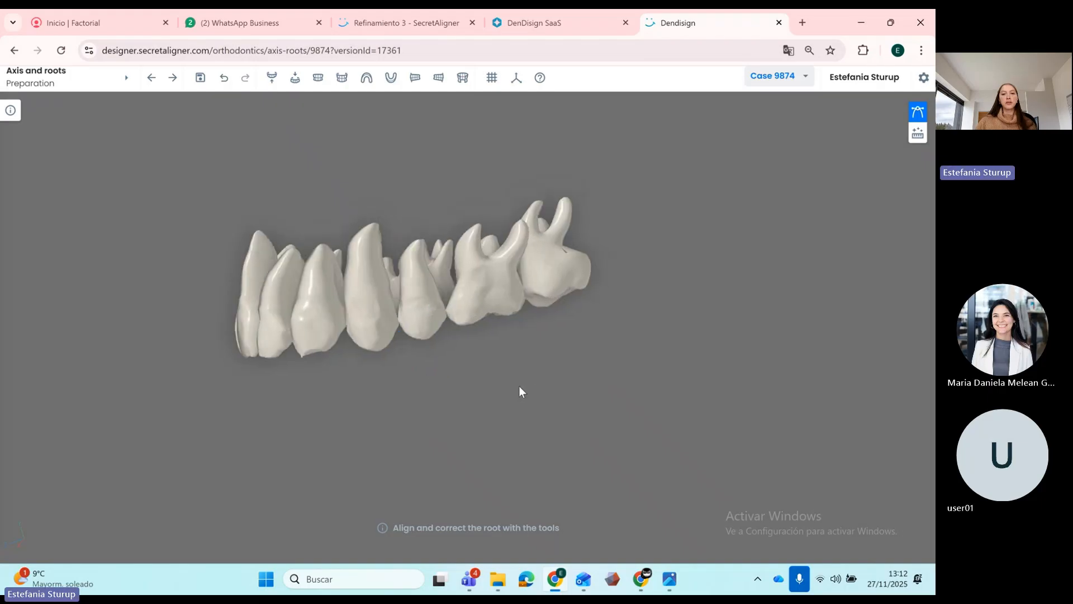
pyautogui.click(492, 276)
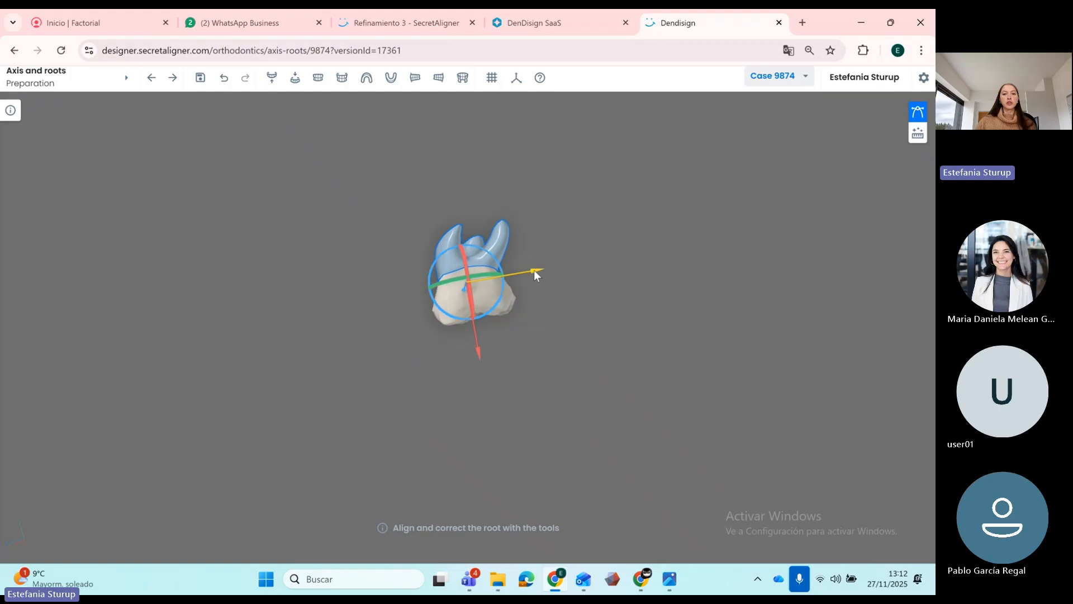
pyautogui.moveTo(534, 270); pyautogui.dragTo(532, 271)
pyautogui.click(562, 348)
pyautogui.moveTo(562, 348); pyautogui.dragTo(491, 267)
pyautogui.click(491, 267)
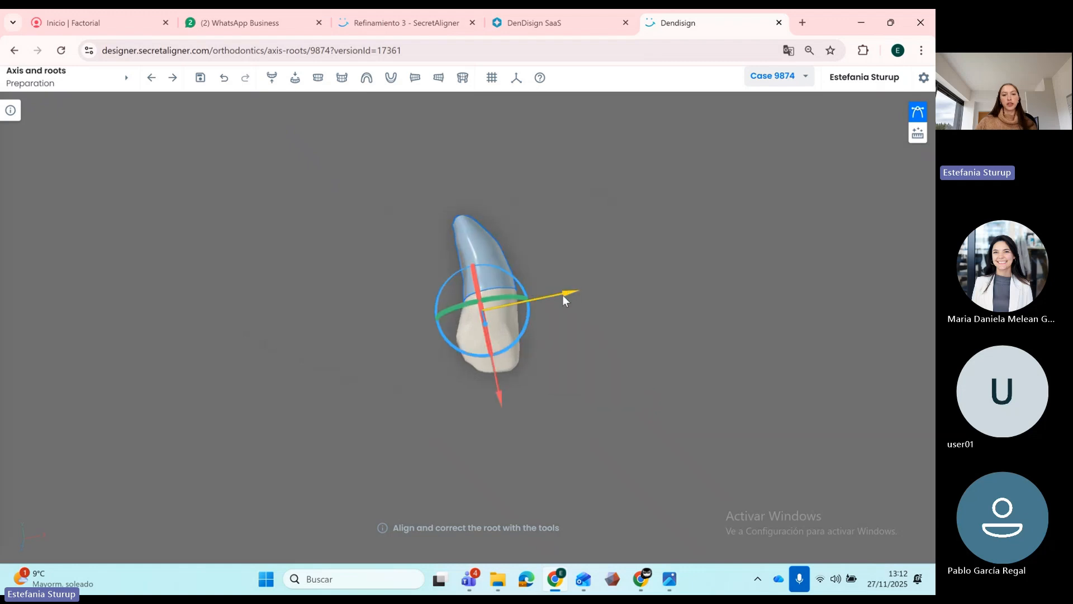
pyautogui.moveTo(562, 294); pyautogui.dragTo(526, 323)
pyautogui.click(535, 395)
pyautogui.scroll(-2, 535, 394)
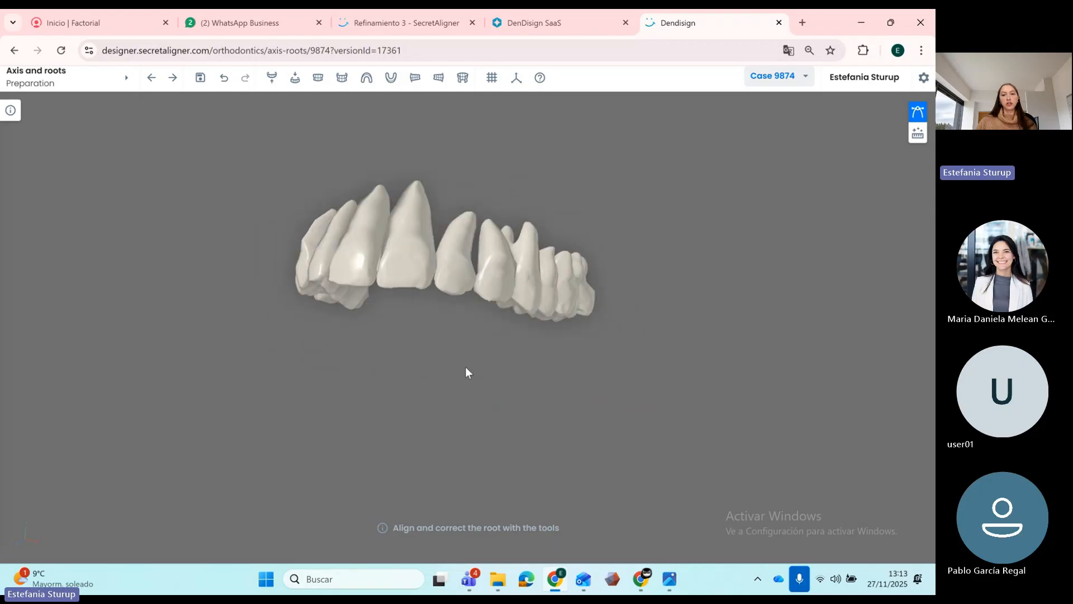
# - Switch to the lower arch and nudge two lower teeth's roots along their axes
pyautogui.click(289, 81)
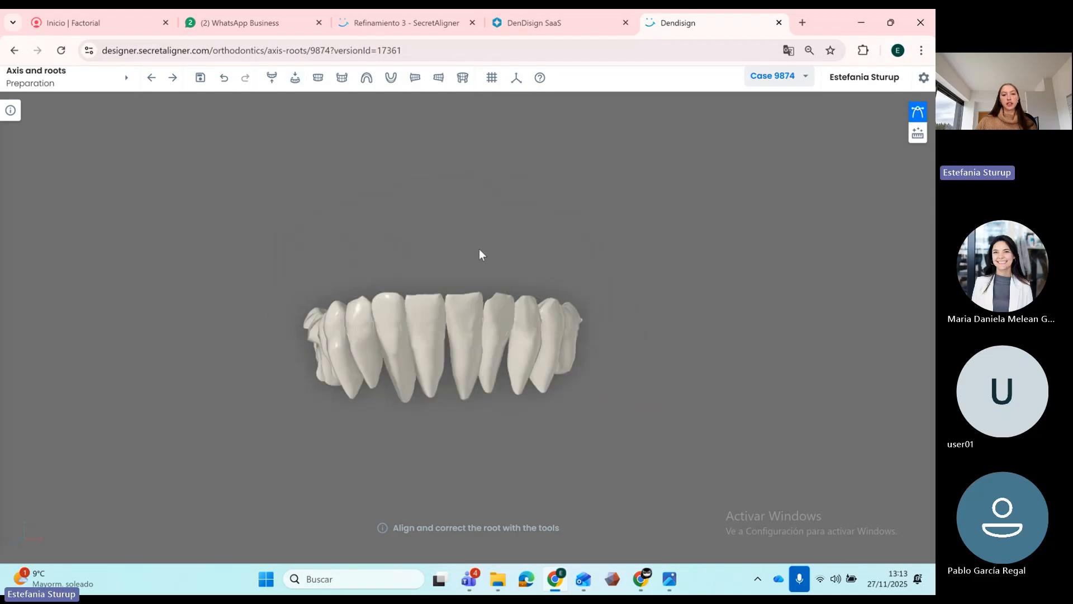
pyautogui.moveTo(478, 249); pyautogui.dragTo(434, 249)
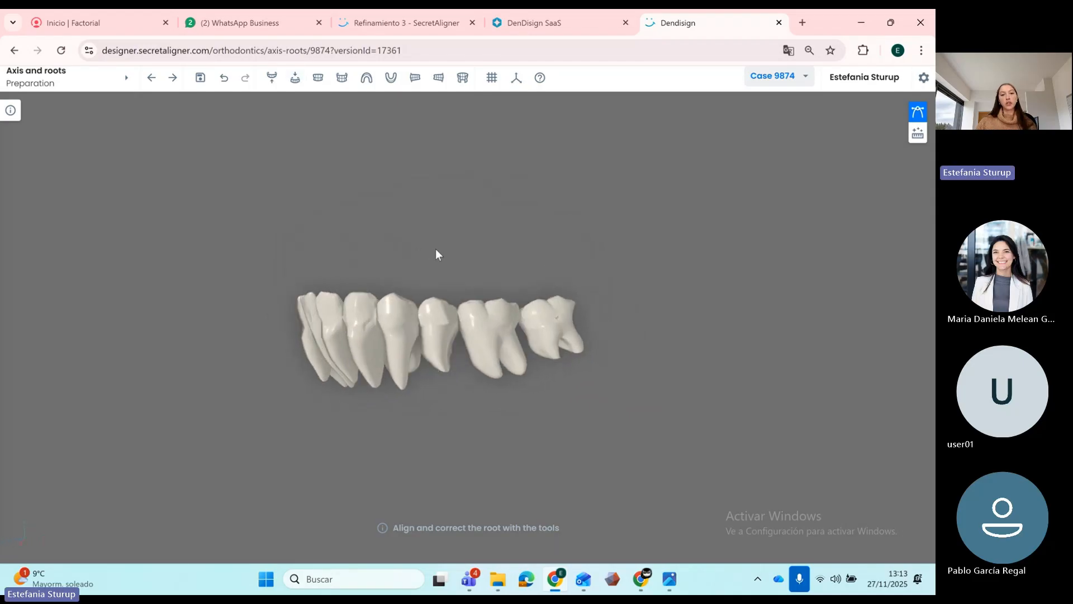
pyautogui.click(421, 377)
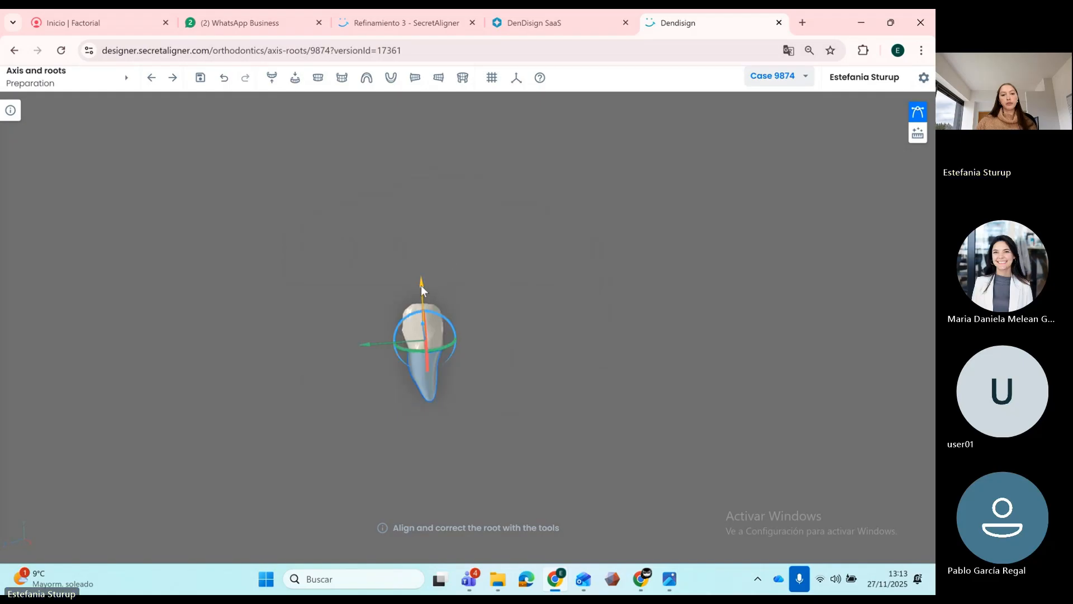
pyautogui.moveTo(420, 285); pyautogui.dragTo(419, 277)
pyautogui.moveTo(419, 277); pyautogui.dragTo(423, 244, button='right')
pyautogui.click(462, 251)
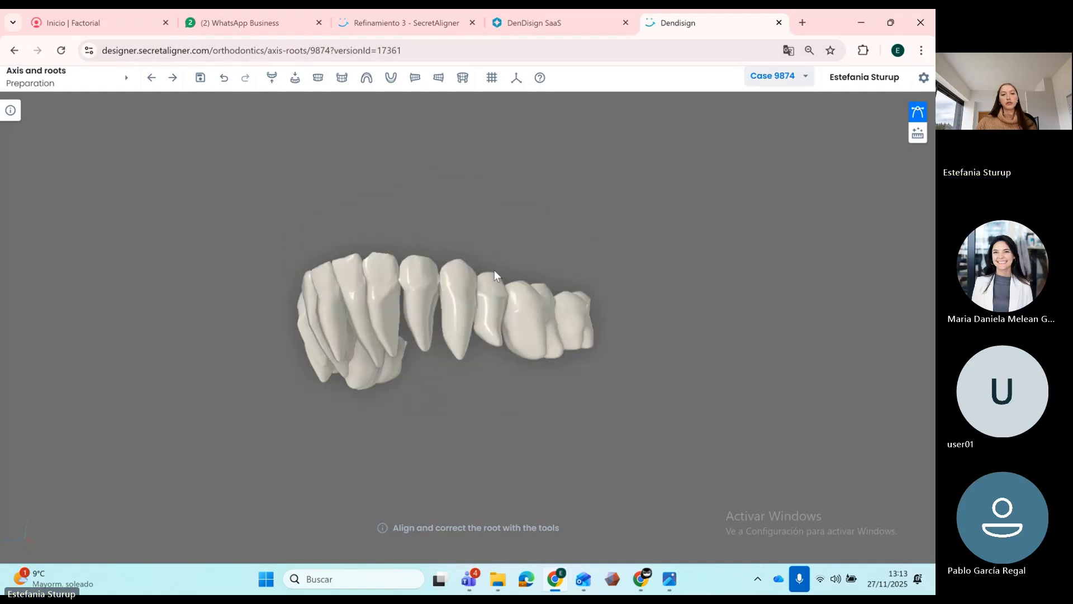
pyautogui.moveTo(494, 270); pyautogui.dragTo(448, 318)
pyautogui.click(431, 317)
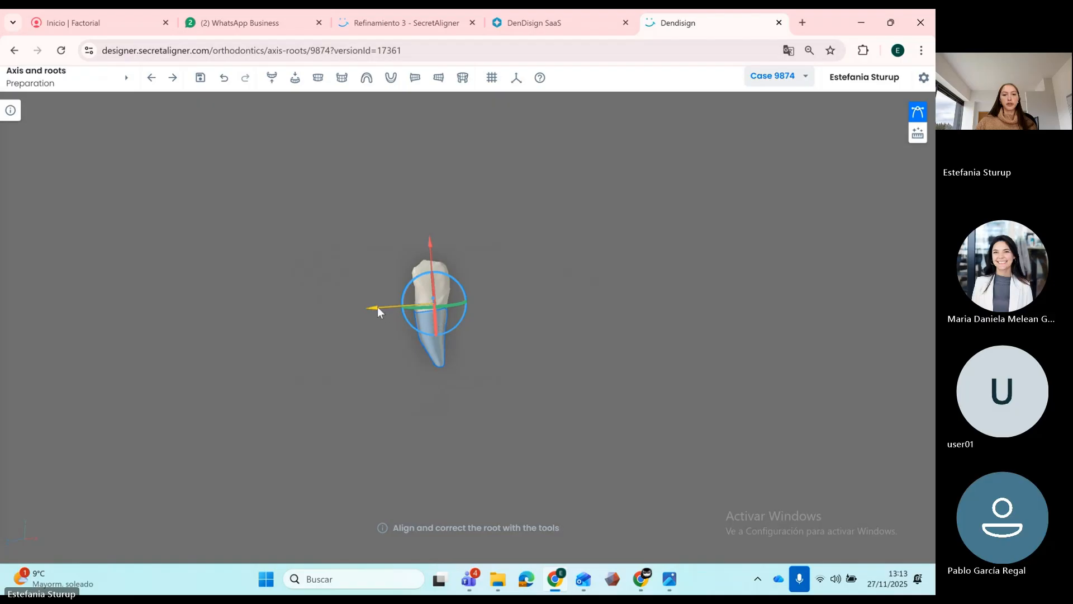
pyautogui.moveTo(378, 308); pyautogui.dragTo(381, 305)
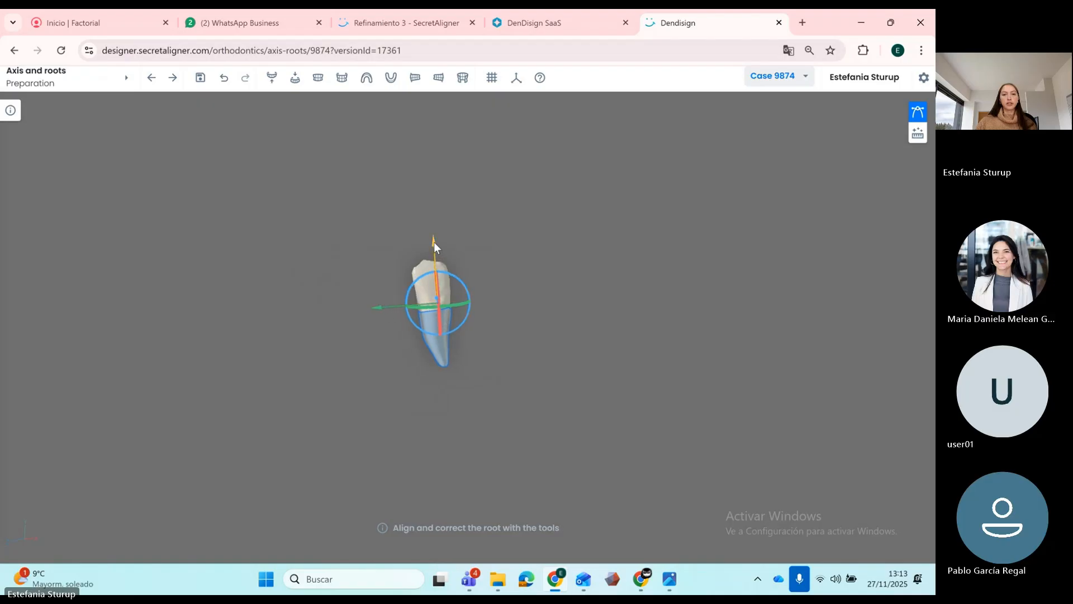
pyautogui.moveTo(433, 242); pyautogui.dragTo(438, 288)
pyautogui.click(461, 236)
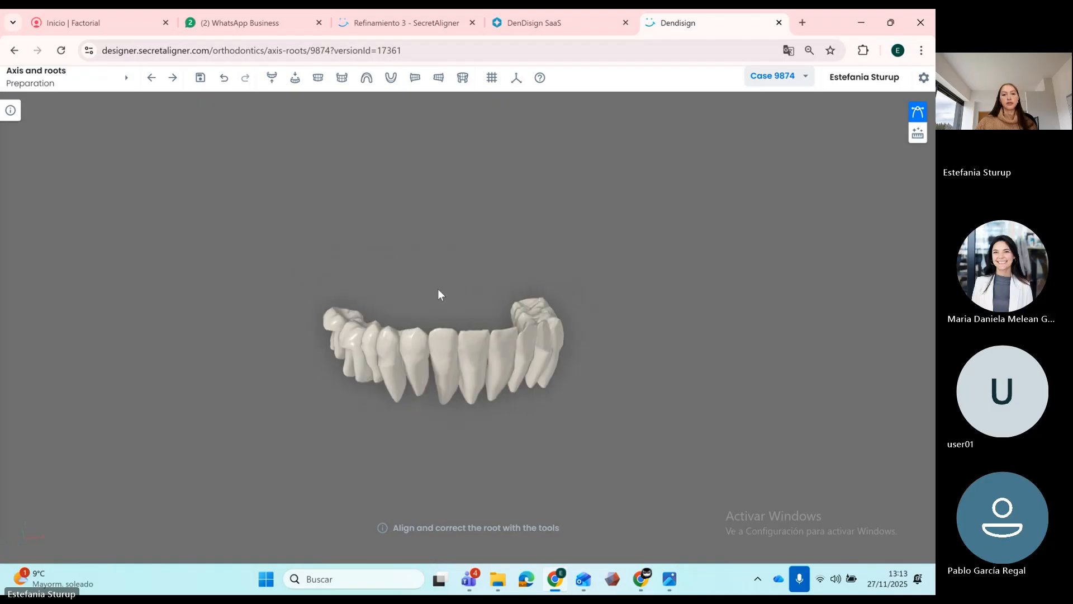
# - Check more lower teeth, shifting one root up its long axis and inspecting a back molar
pyautogui.moveTo(512, 295); pyautogui.dragTo(446, 308)
pyautogui.click(440, 361)
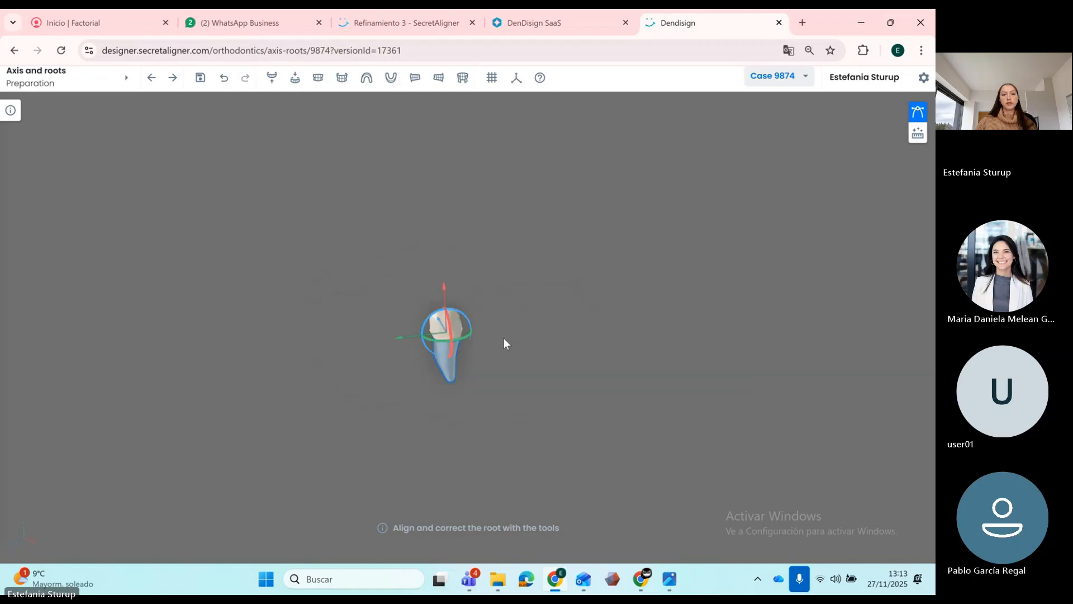
pyautogui.moveTo(504, 339); pyautogui.dragTo(405, 288)
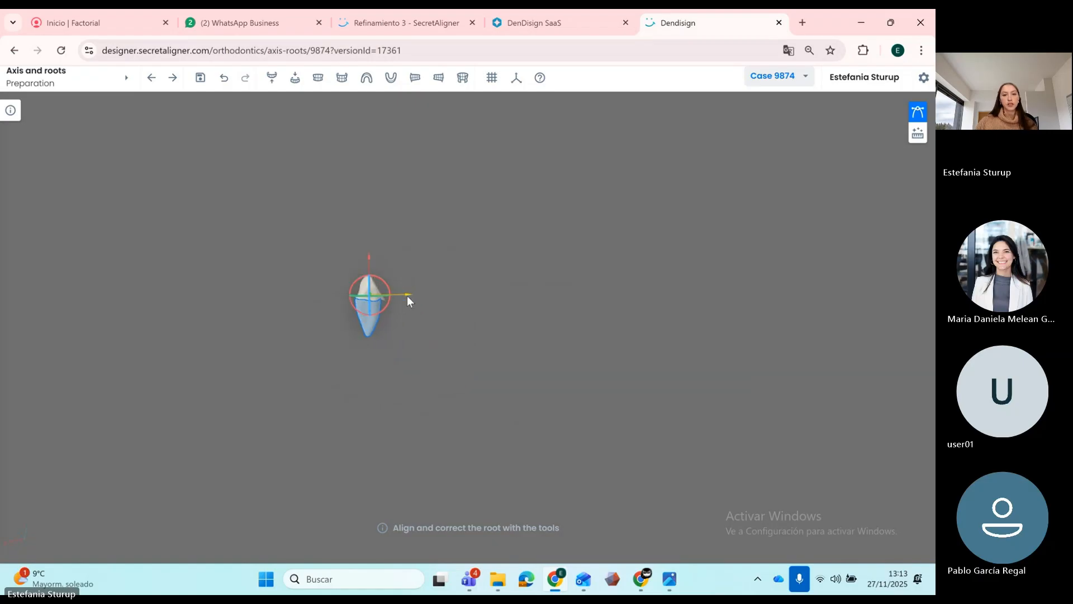
pyautogui.click(421, 333)
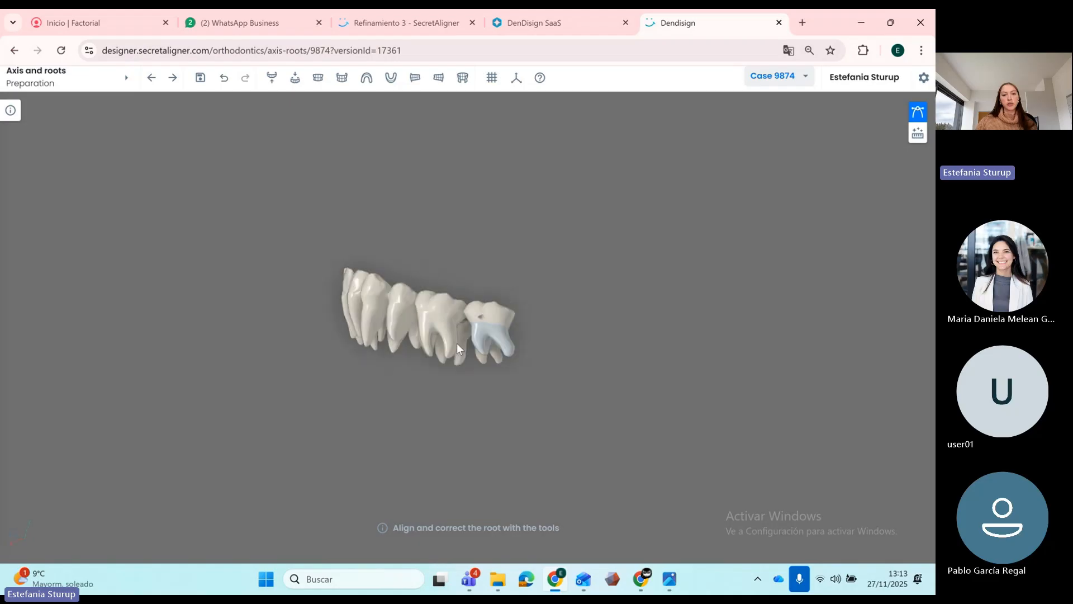
pyautogui.click(421, 288)
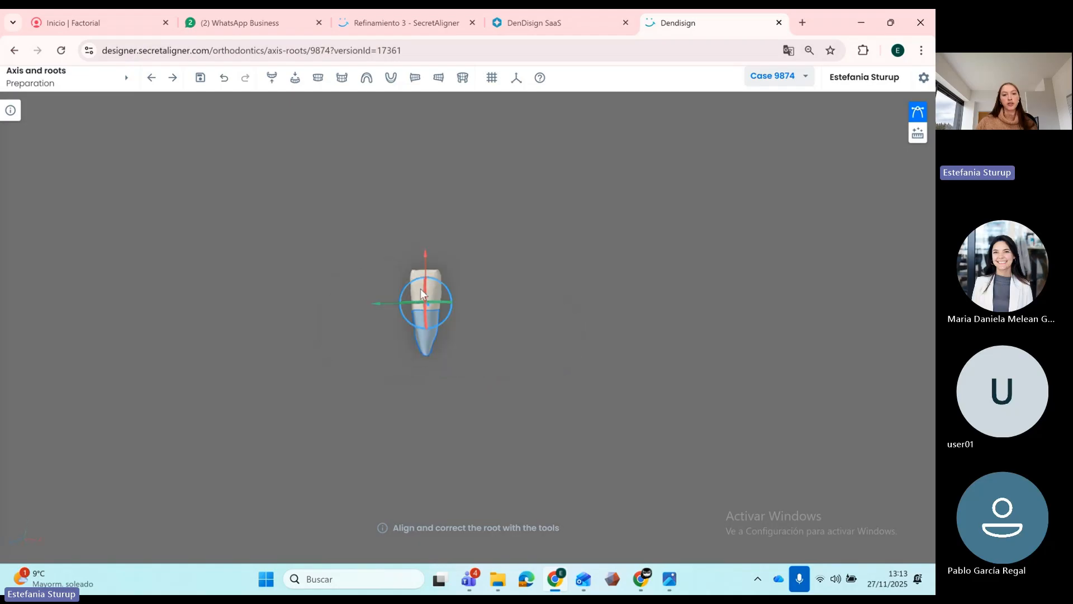
pyautogui.click(482, 250)
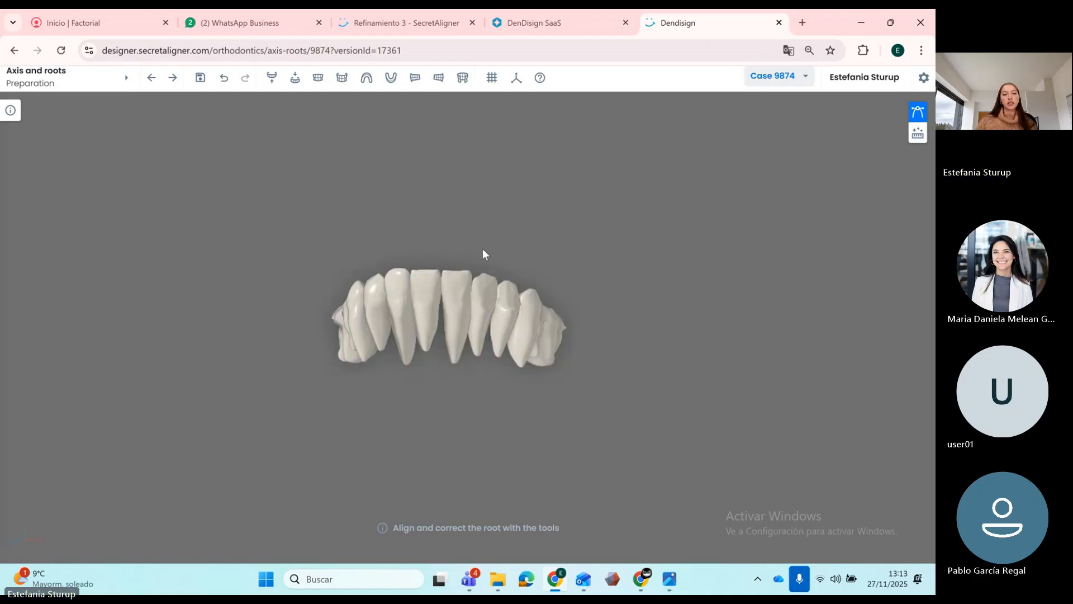
pyautogui.click(471, 336)
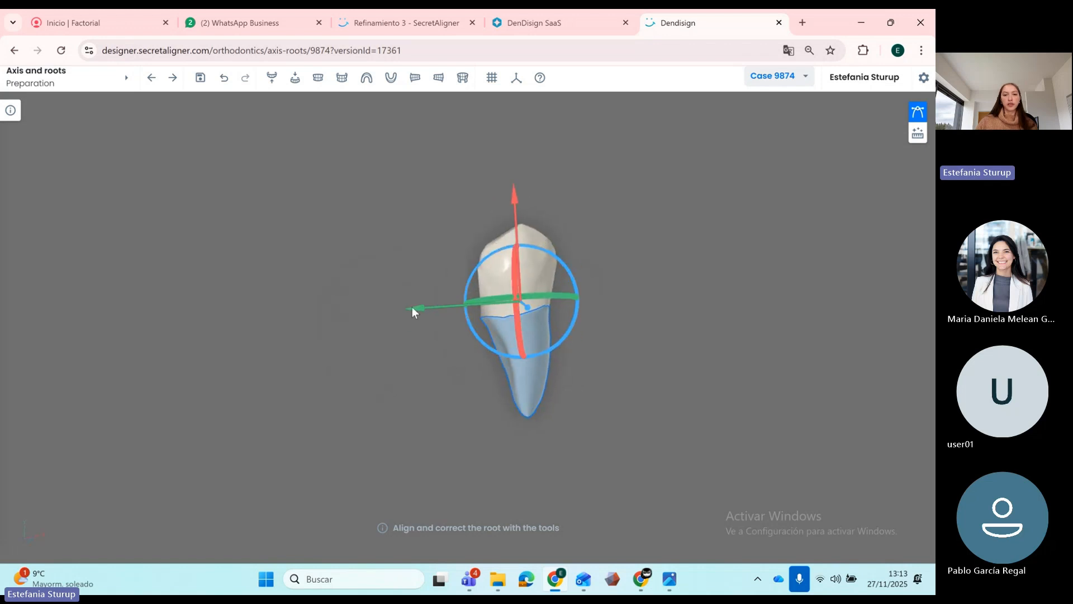
pyautogui.moveTo(522, 199); pyautogui.dragTo(518, 189)
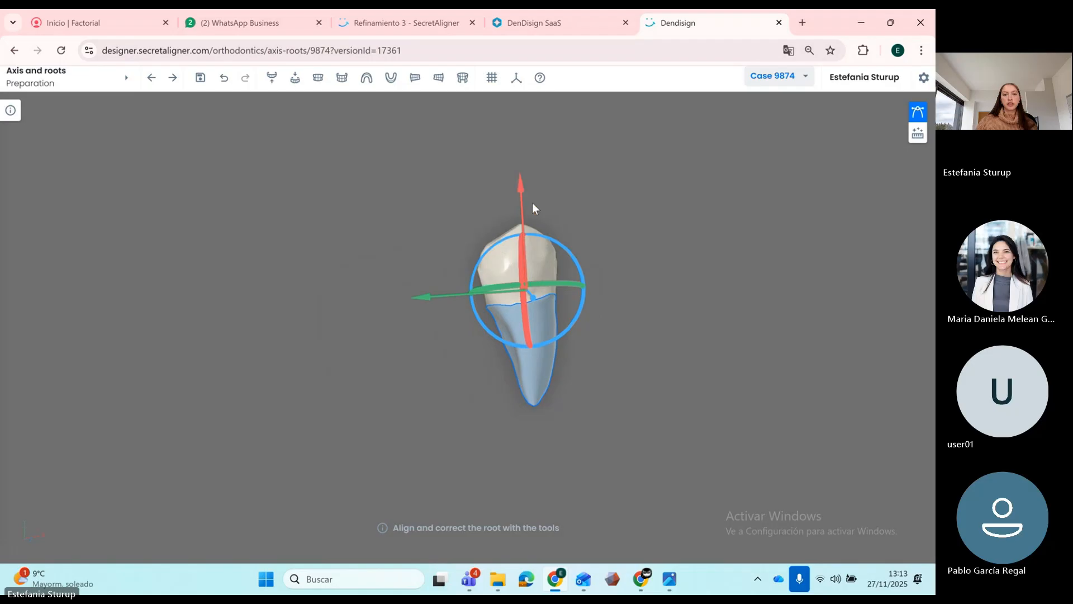
pyautogui.click(666, 302)
pyautogui.moveTo(668, 305); pyautogui.dragTo(634, 347)
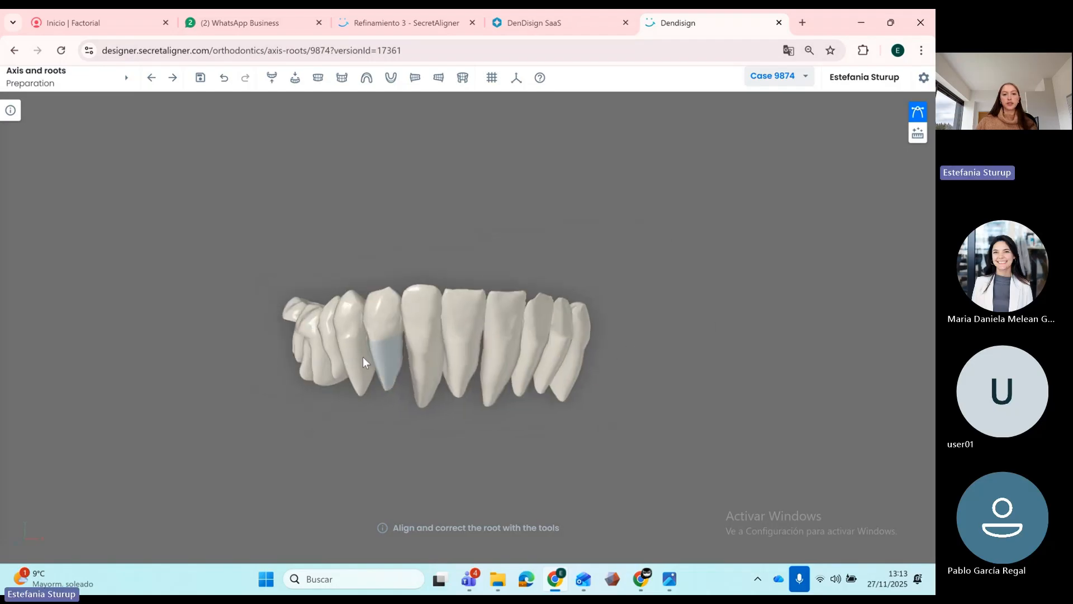
pyautogui.moveTo(363, 357)
pyautogui.mouseDown()
pyautogui.moveTo(334, 353)
pyautogui.moveTo(351, 342)
pyautogui.mouseUp()
pyautogui.click(326, 348)
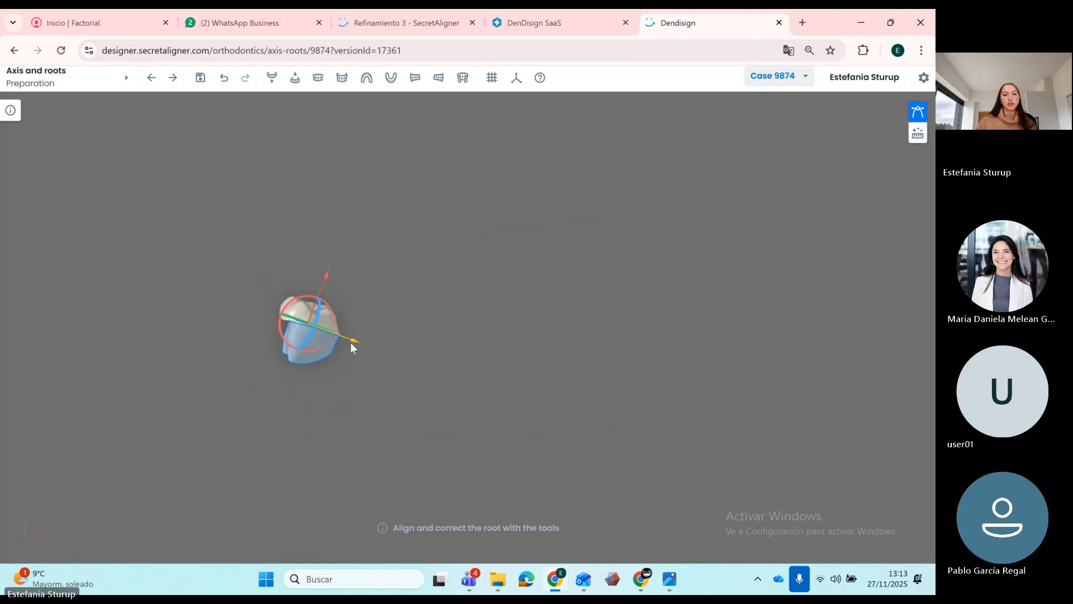
pyautogui.click(377, 350)
# - Slightly shift the roots of the remaining lower teeth into alignment
pyautogui.moveTo(419, 384); pyautogui.dragTo(371, 383)
pyautogui.click(347, 361)
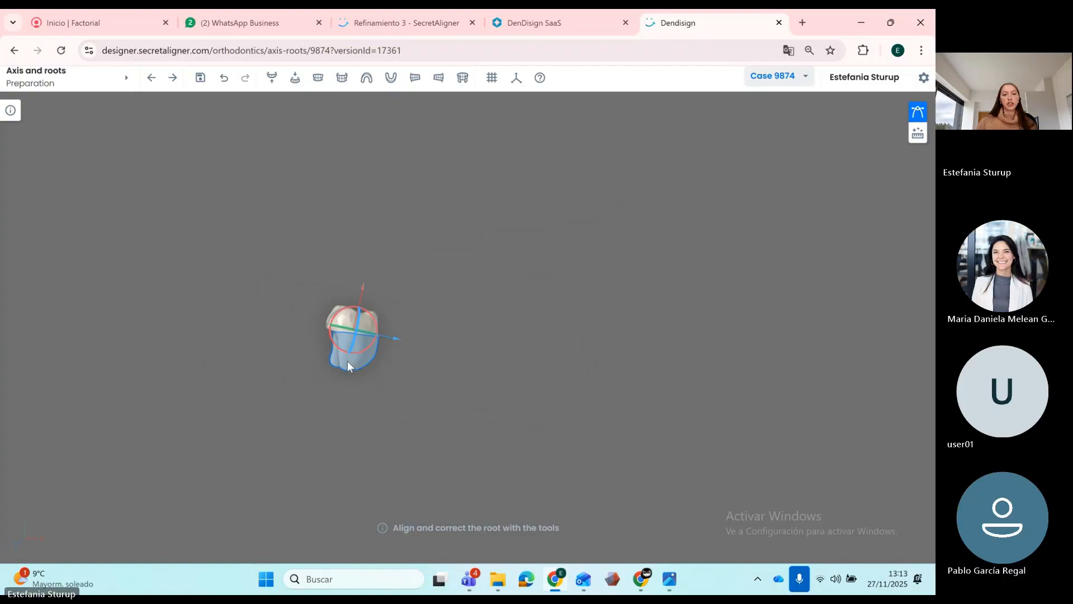
pyautogui.moveTo(395, 340); pyautogui.dragTo(389, 340)
pyautogui.click(428, 377)
pyautogui.moveTo(428, 376)
pyautogui.mouseDown()
pyautogui.moveTo(421, 409)
pyautogui.moveTo(488, 404)
pyautogui.moveTo(444, 366)
pyautogui.mouseUp()
pyautogui.click(445, 369)
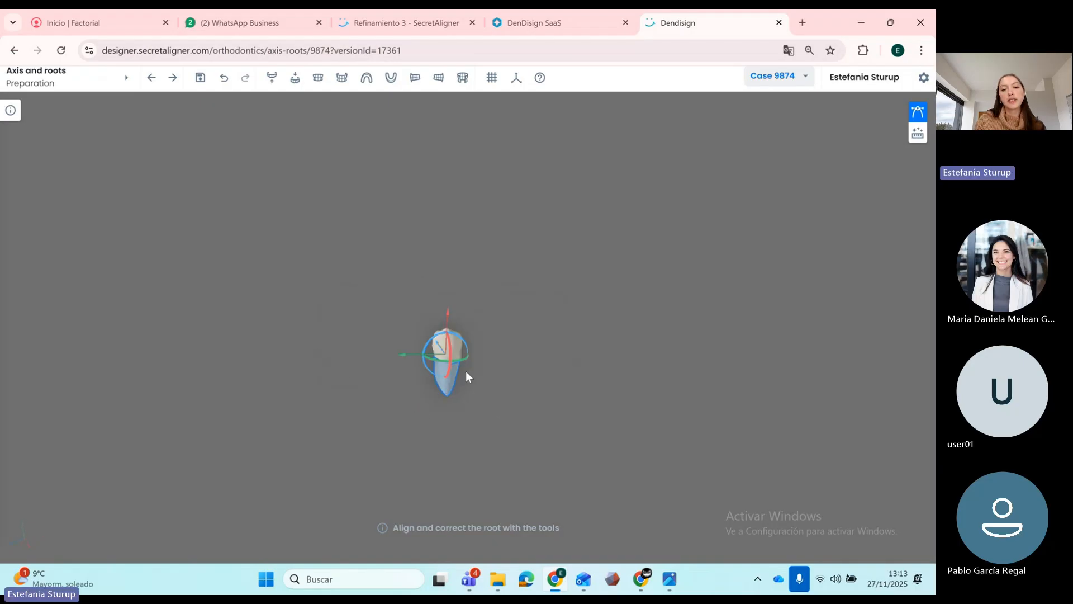
pyautogui.click(510, 364)
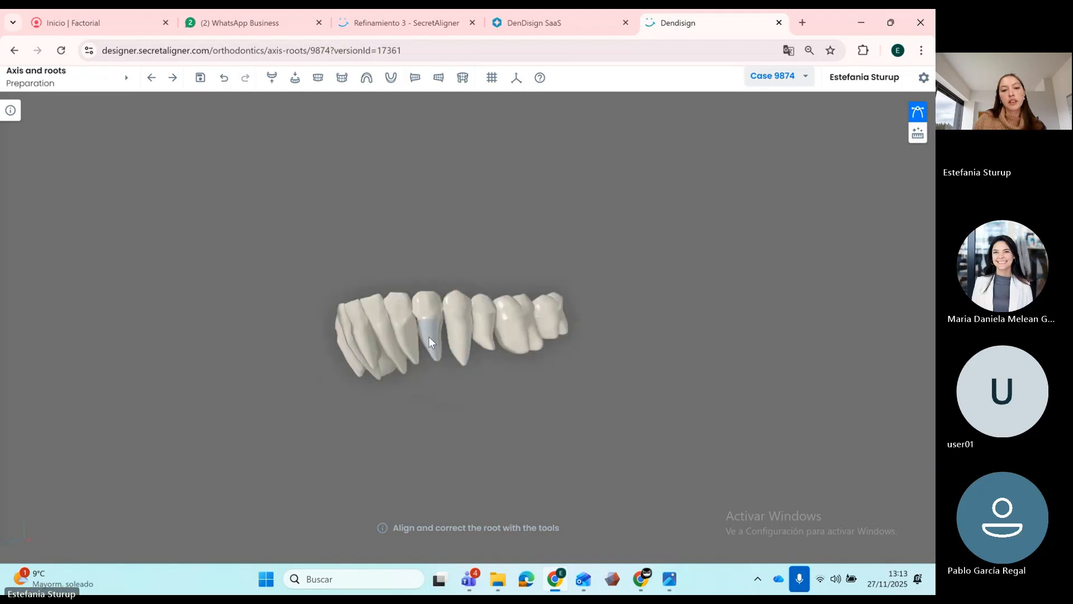
pyautogui.click(428, 335)
pyautogui.moveTo(430, 335); pyautogui.dragTo(425, 348)
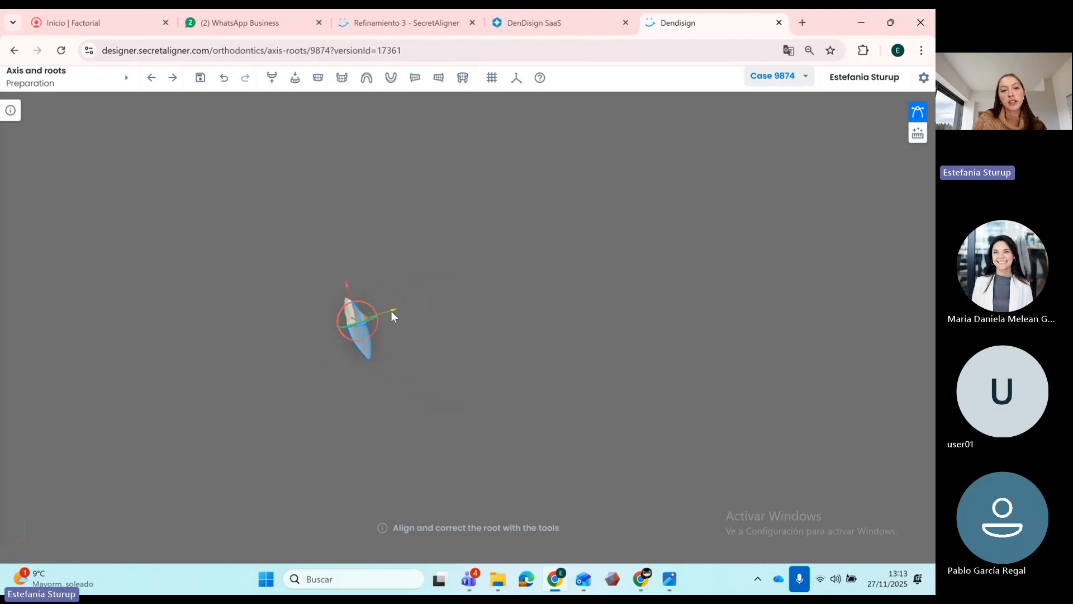
pyautogui.moveTo(391, 310); pyautogui.dragTo(394, 310)
pyautogui.click(478, 365)
pyautogui.moveTo(364, 413); pyautogui.dragTo(459, 425)
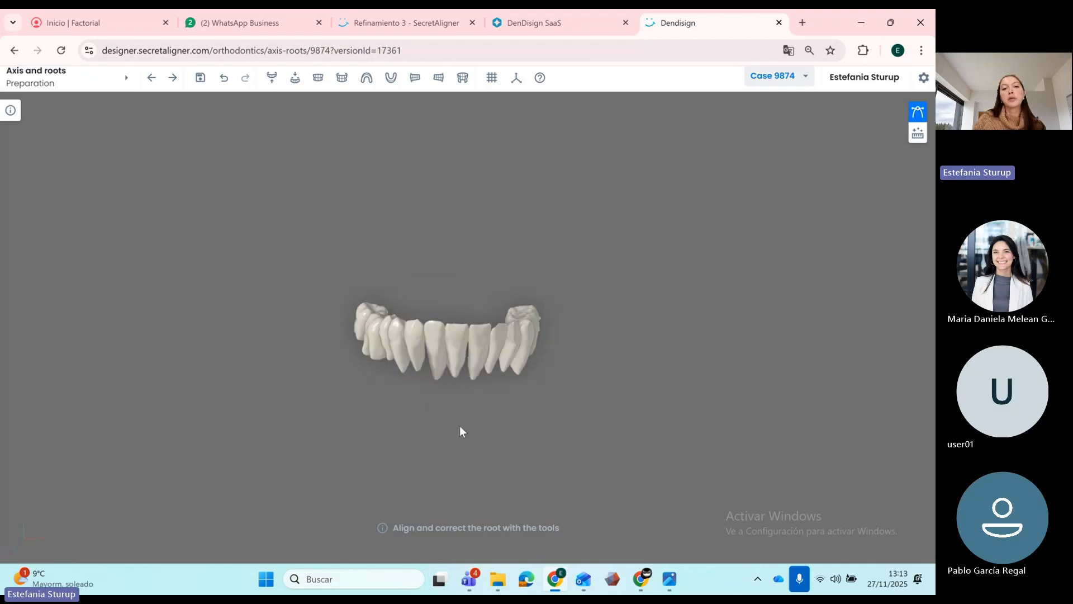
# - Display the upper and lower arches together and view them from below
pyautogui.click(318, 78)
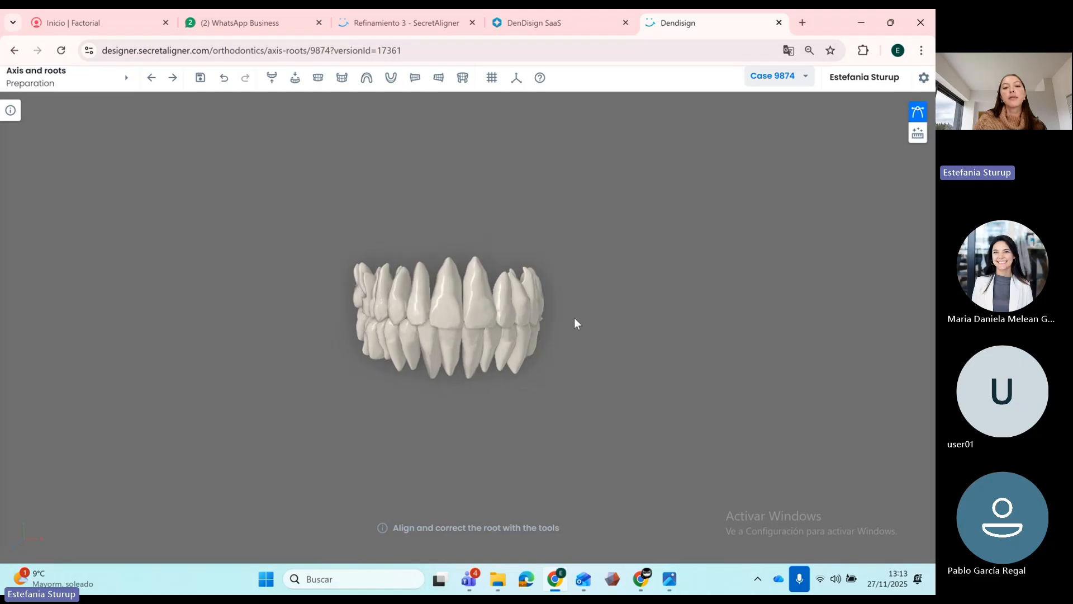
pyautogui.scroll(3, 577, 320)
pyautogui.moveTo(620, 333)
pyautogui.mouseDown()
pyautogui.moveTo(615, 361)
pyautogui.moveTo(629, 362)
pyautogui.moveTo(617, 341)
pyautogui.mouseUp()
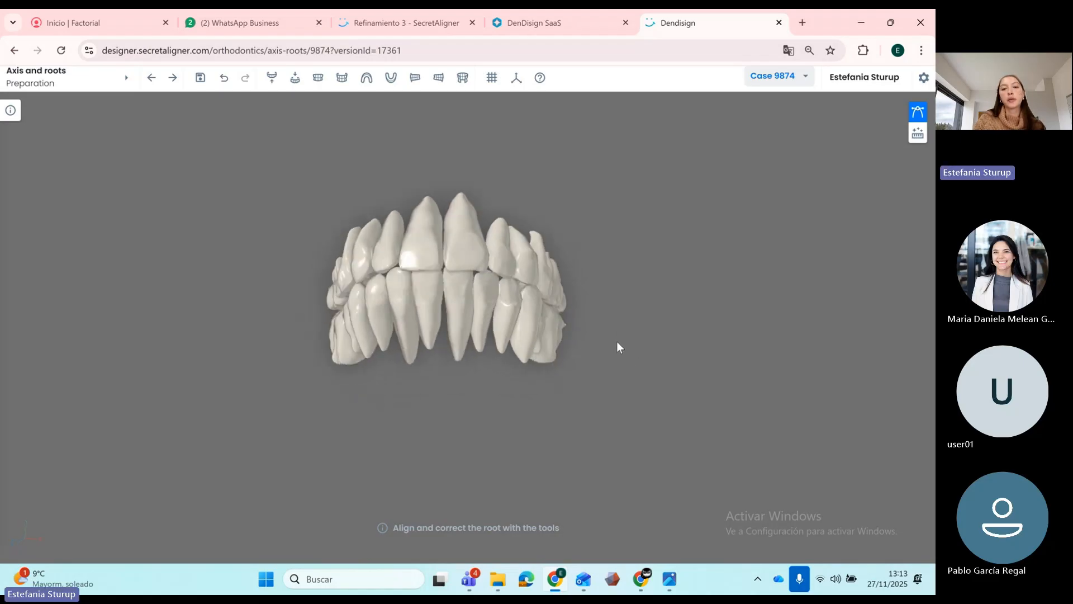
# - Enter the Treatment stage and open the case information side panel
pyautogui.click(173, 82)
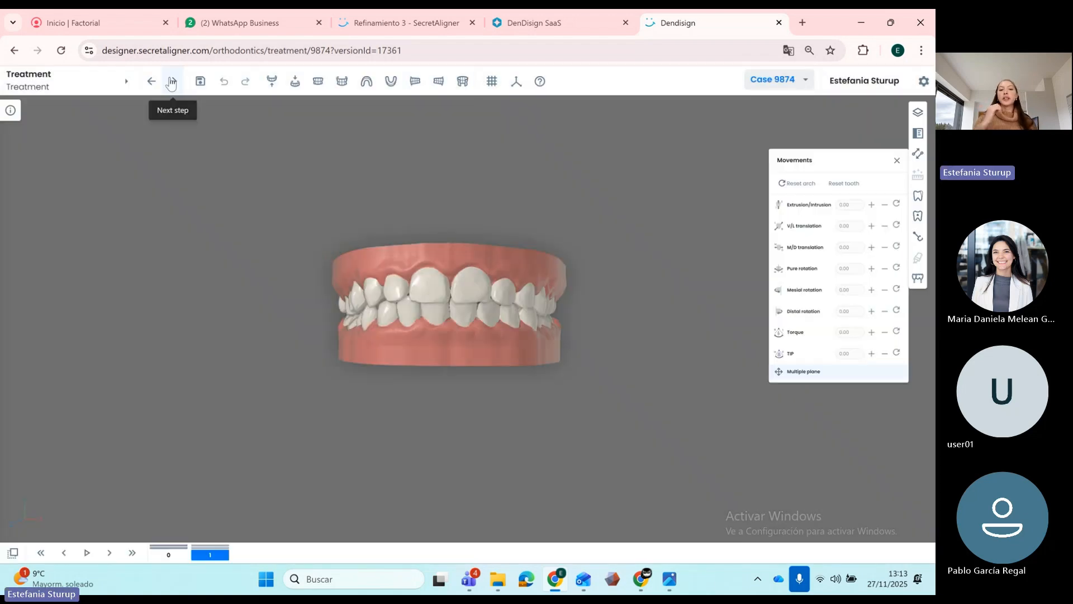
pyautogui.moveTo(327, 301); pyautogui.dragTo(351, 256)
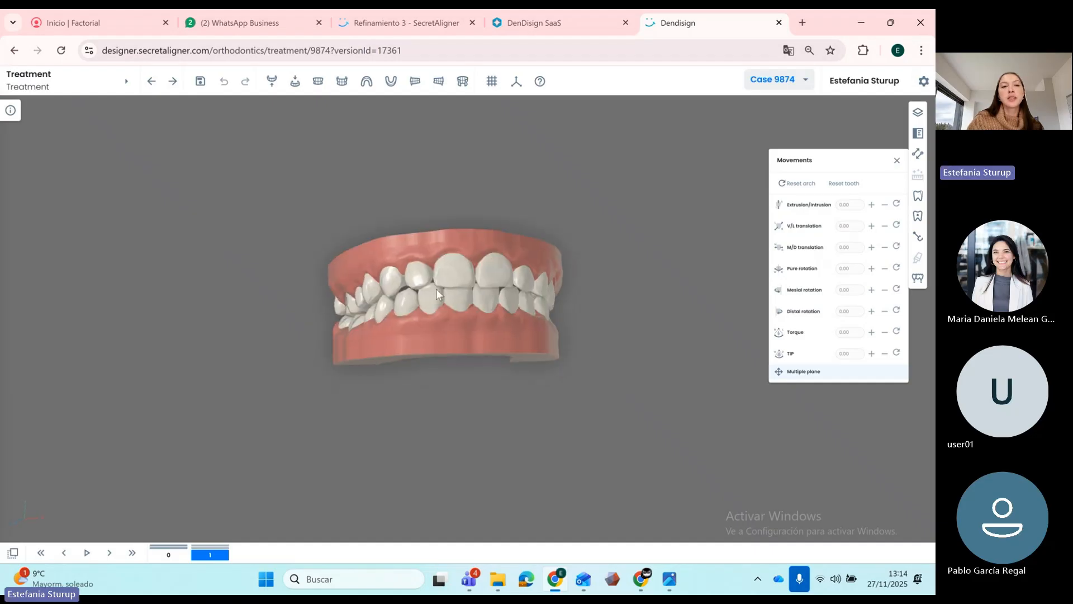
pyautogui.moveTo(436, 289); pyautogui.dragTo(391, 266)
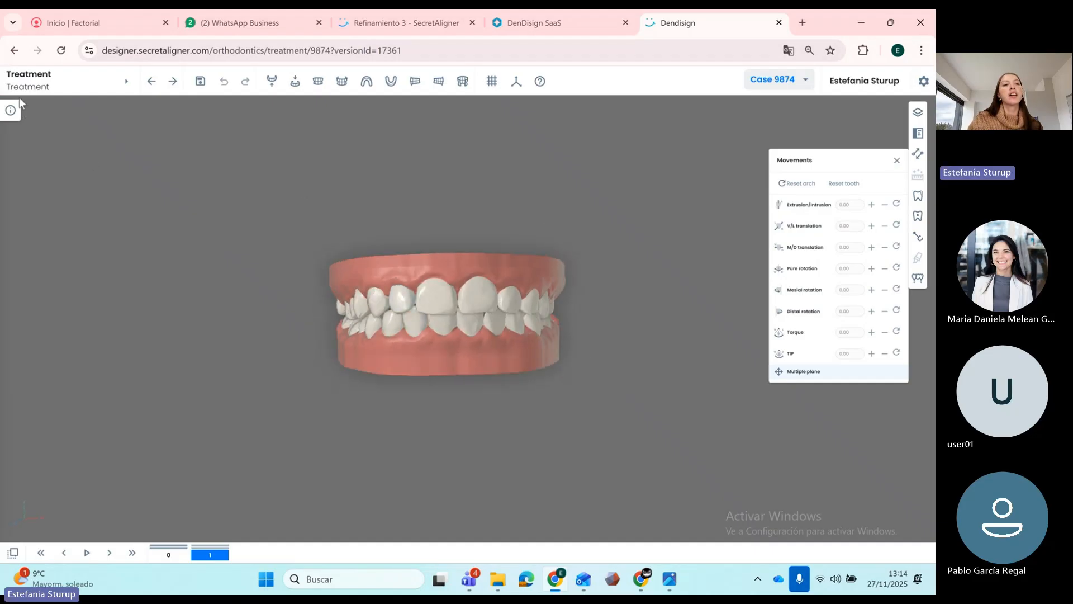
pyautogui.click(9, 110)
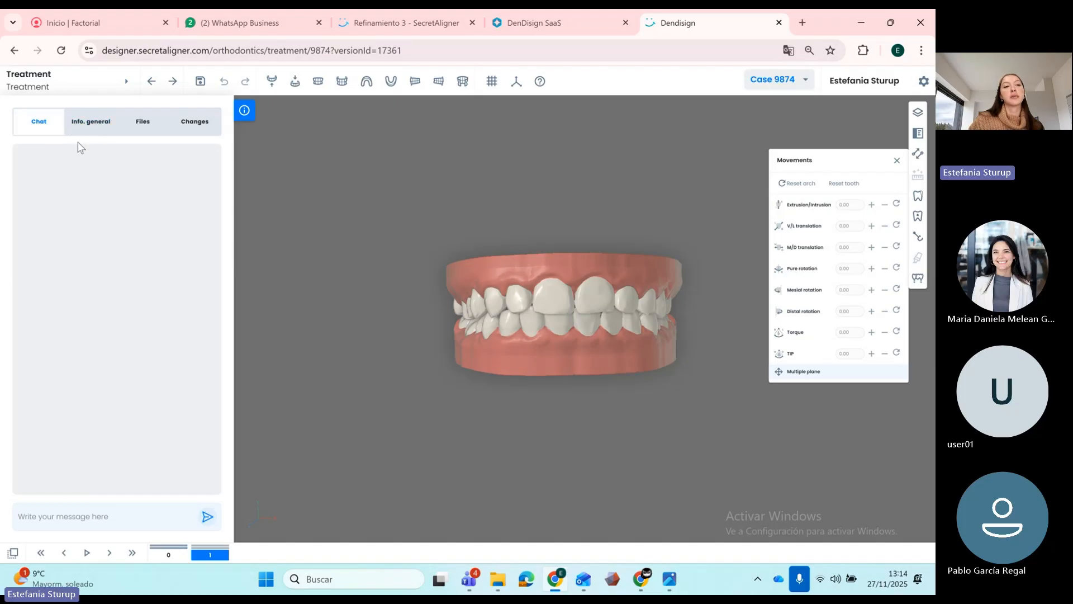
# - Browse case 9874's patient info, attached files and change list, then return to the STL load stage
pyautogui.click(78, 124)
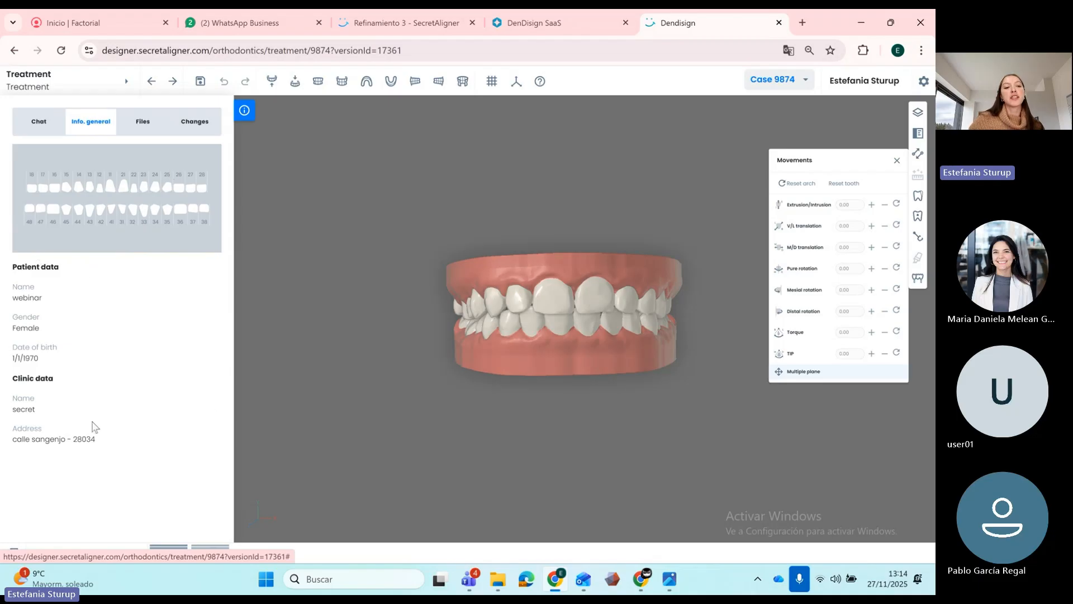
pyautogui.click(136, 134)
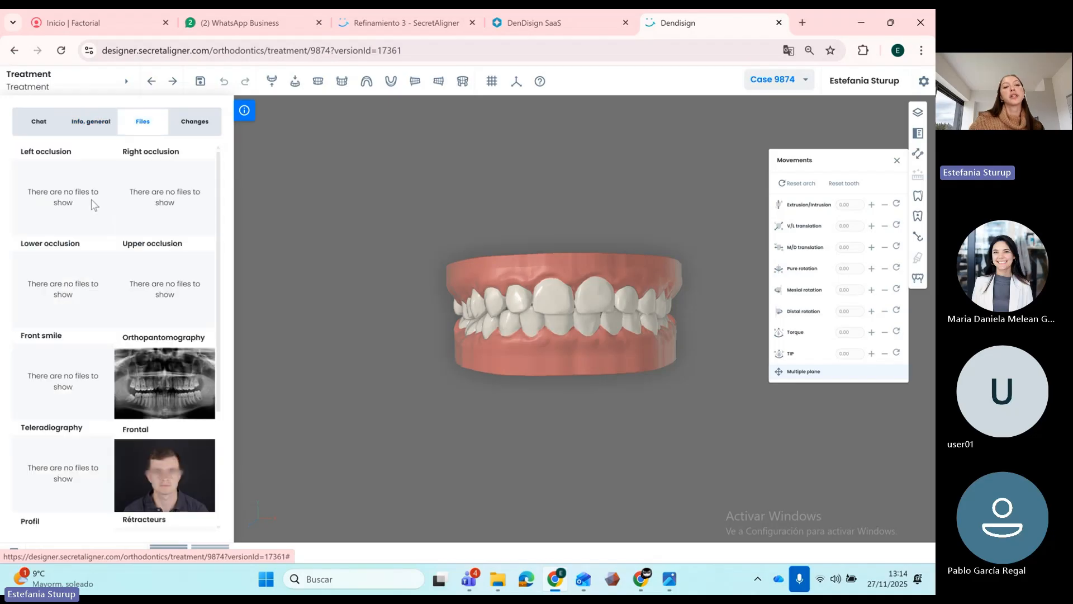
pyautogui.scroll(-3, 98, 215)
pyautogui.scroll(3, 101, 246)
pyautogui.scroll(-3, 101, 252)
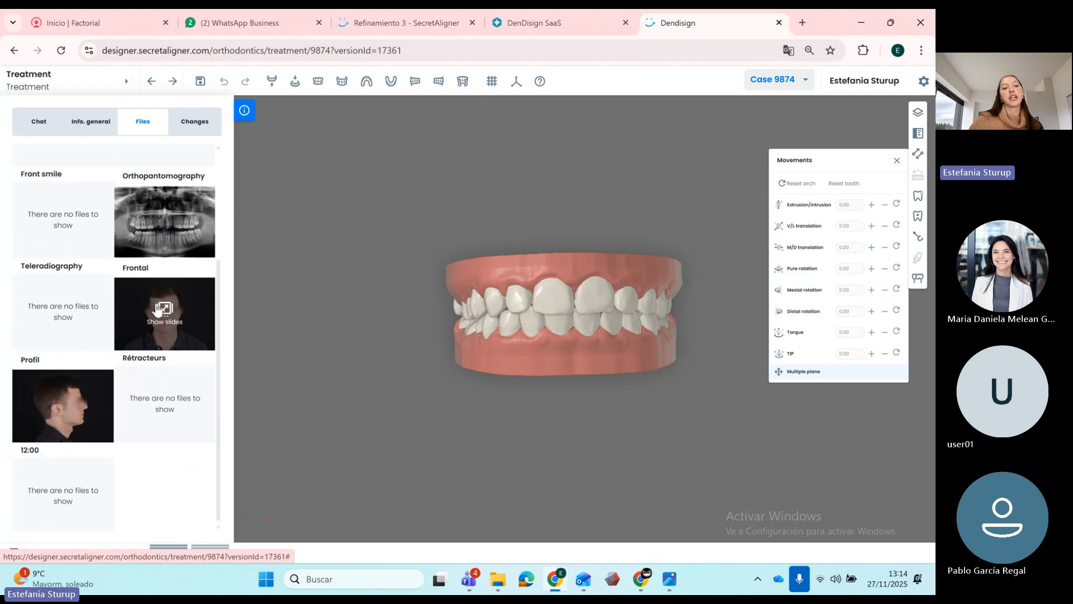
pyautogui.scroll(3, 134, 297)
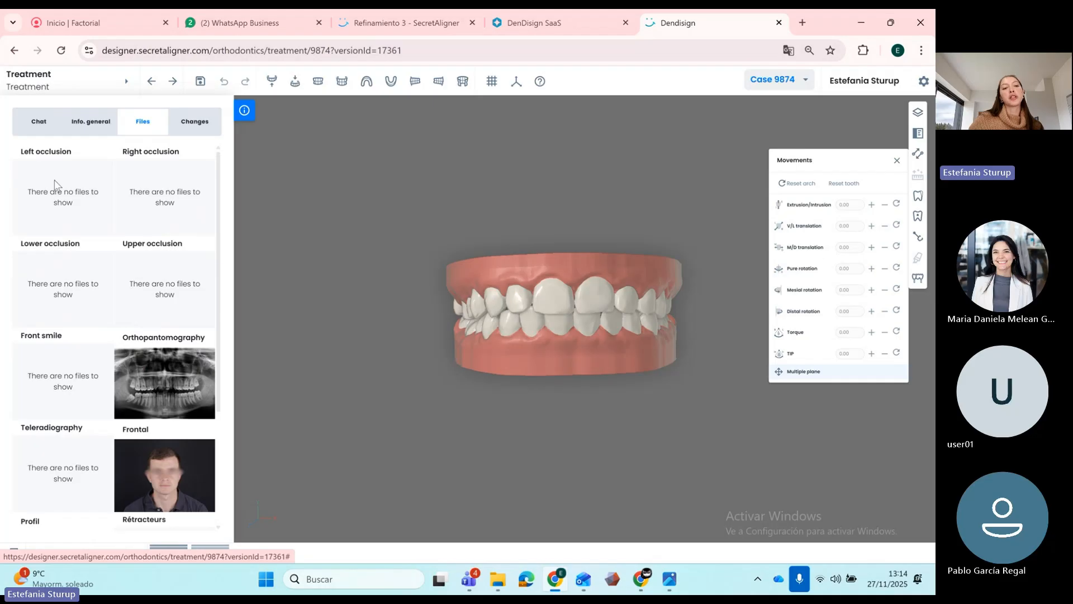
pyautogui.click(198, 133)
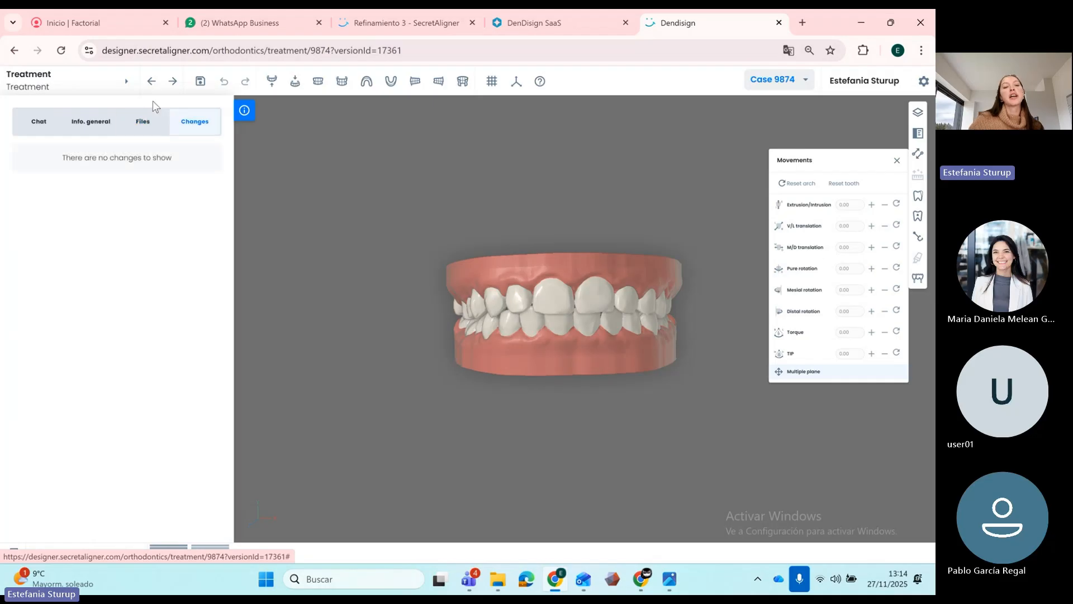
pyautogui.click(15, 50)
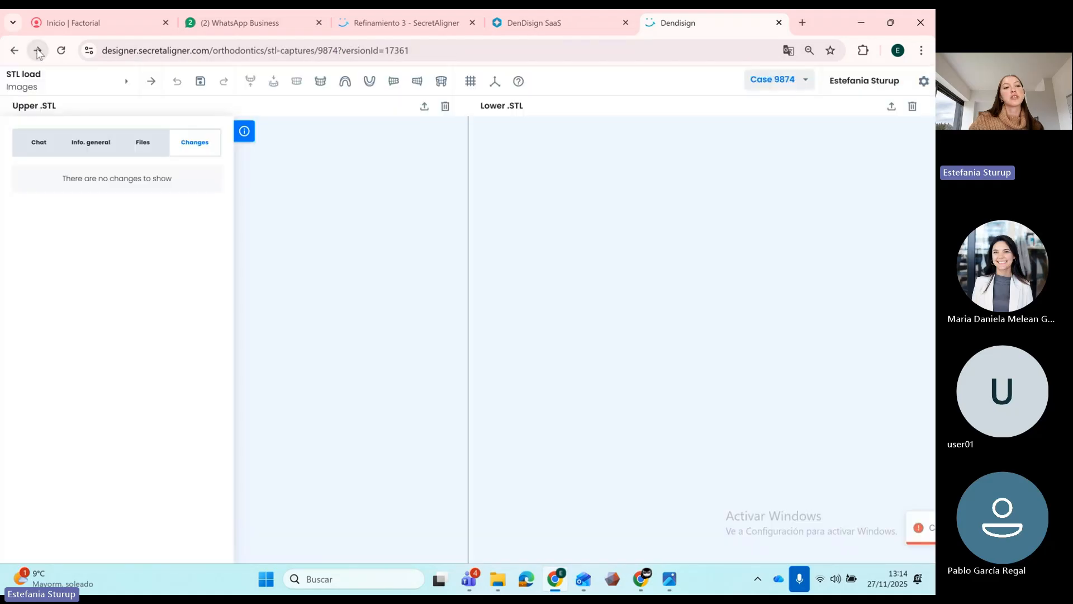
# - Collapse the changes side panel and close the designer tab to reach the patients list
pyautogui.click(242, 136)
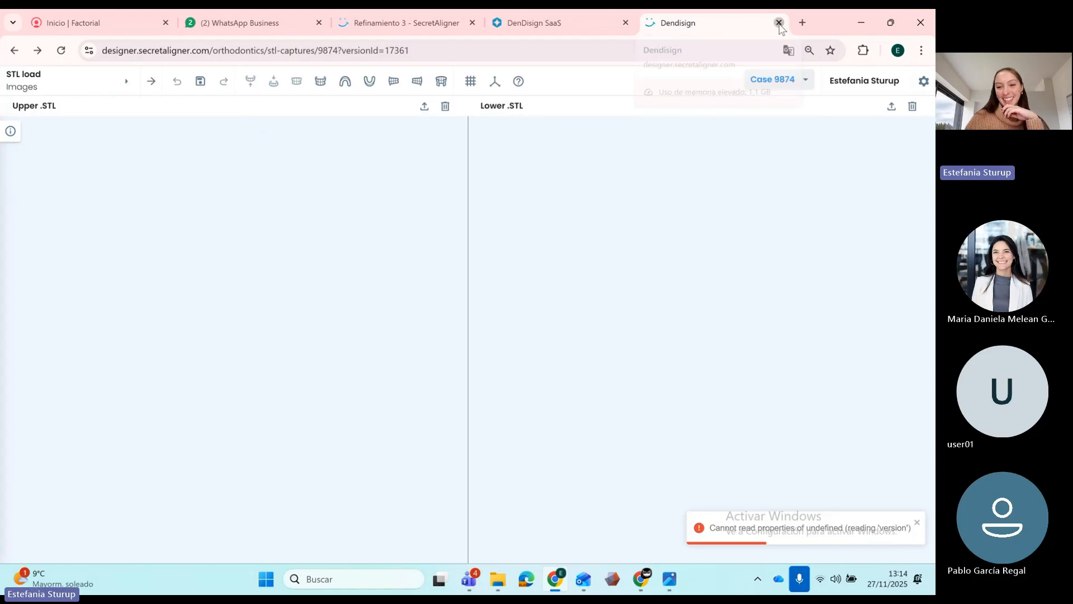
pyautogui.click(778, 23)
pyautogui.scroll(-1, 727, 335)
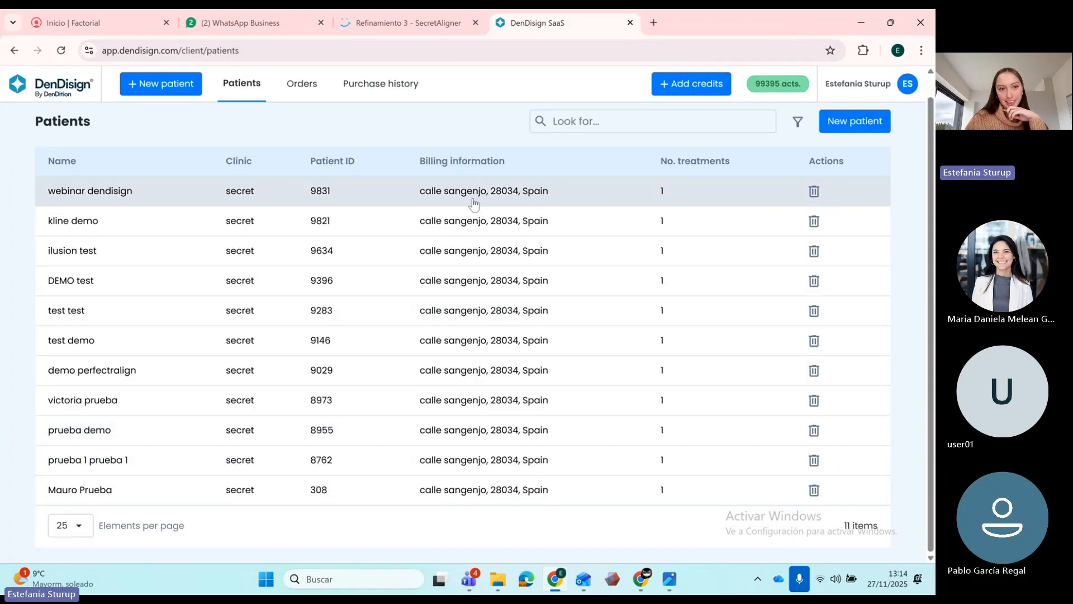
# - Open the webinar demo patient, check then cancel its files, and launch case 9874 for editing
pyautogui.click(366, 202)
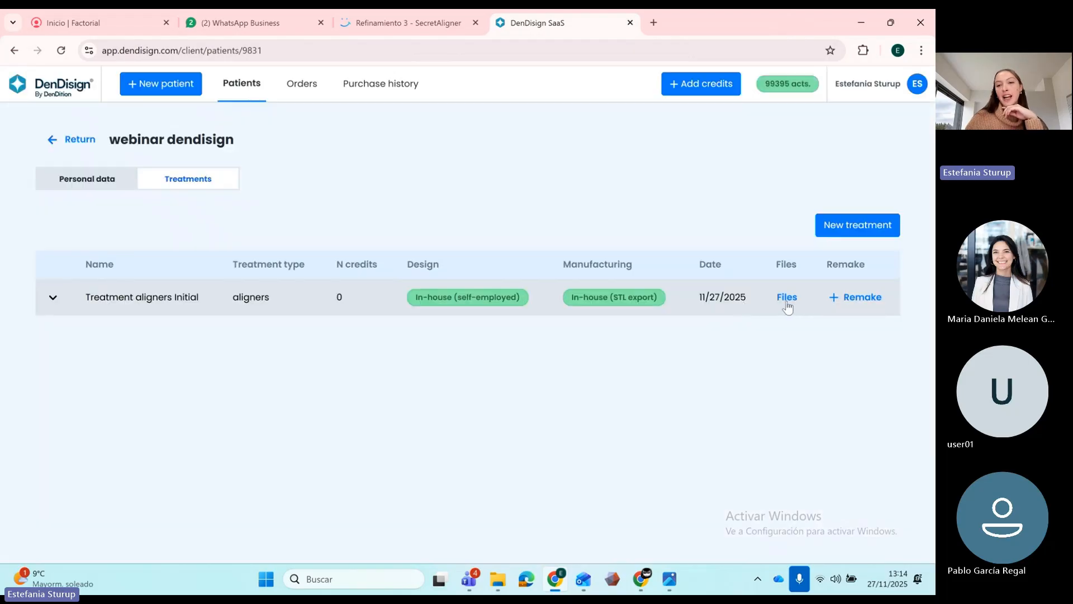
pyautogui.click(787, 298)
pyautogui.scroll(-3, 800, 323)
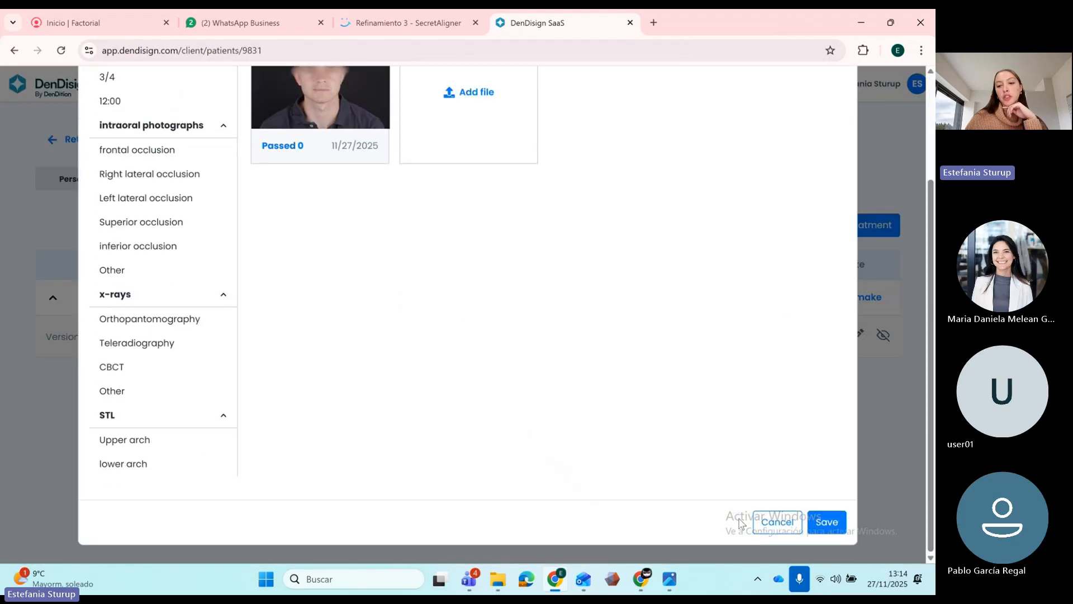
pyautogui.click(777, 522)
pyautogui.click(857, 334)
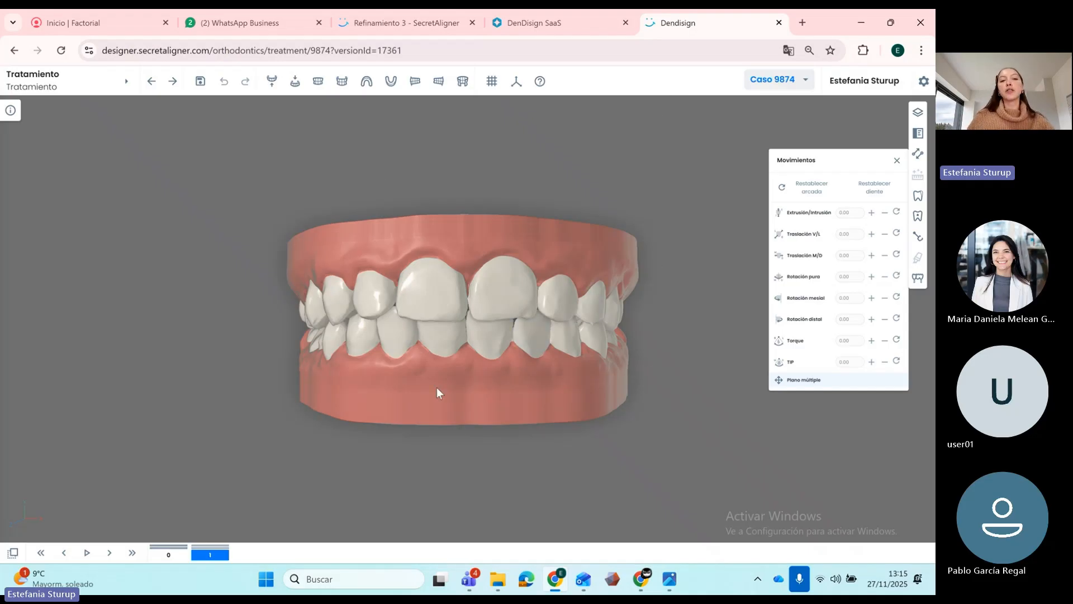
# - Orbit the jaws and show the info panel's Changes tab, which lists no changes yet
pyautogui.moveTo(559, 348); pyautogui.dragTo(377, 307)
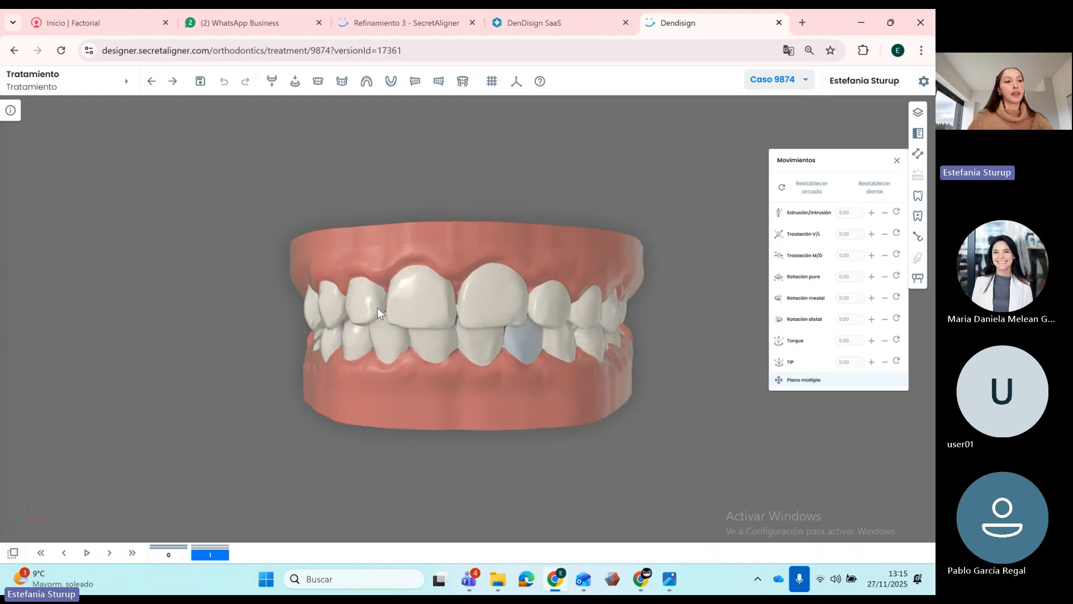
pyautogui.click(10, 110)
pyautogui.click(201, 132)
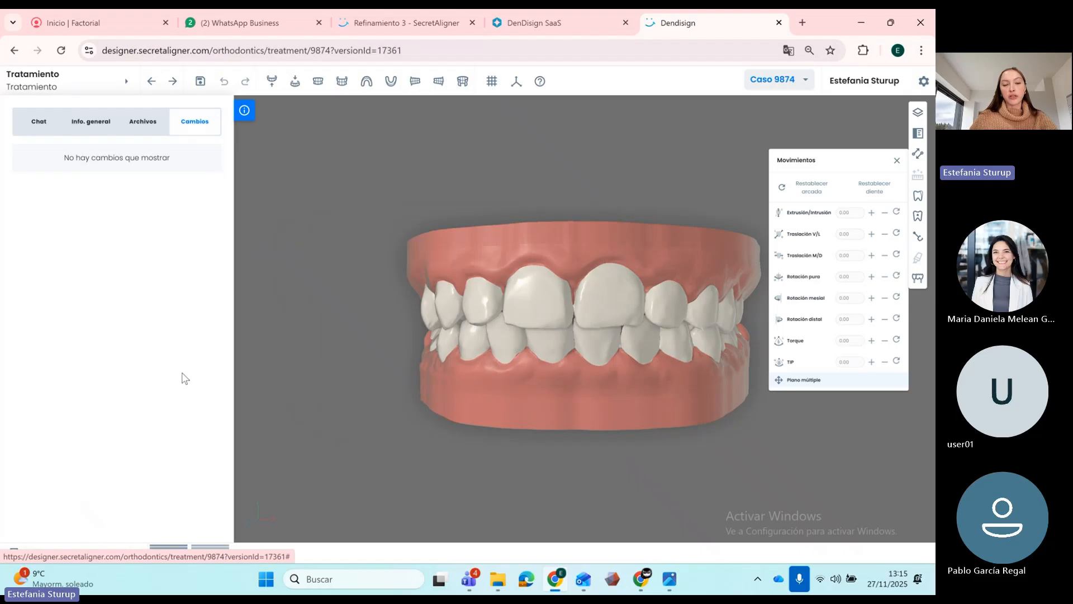
# - Close the info panel, toggle upper-only, lower-only and both arches, and check the frontal view
pyautogui.click(244, 111)
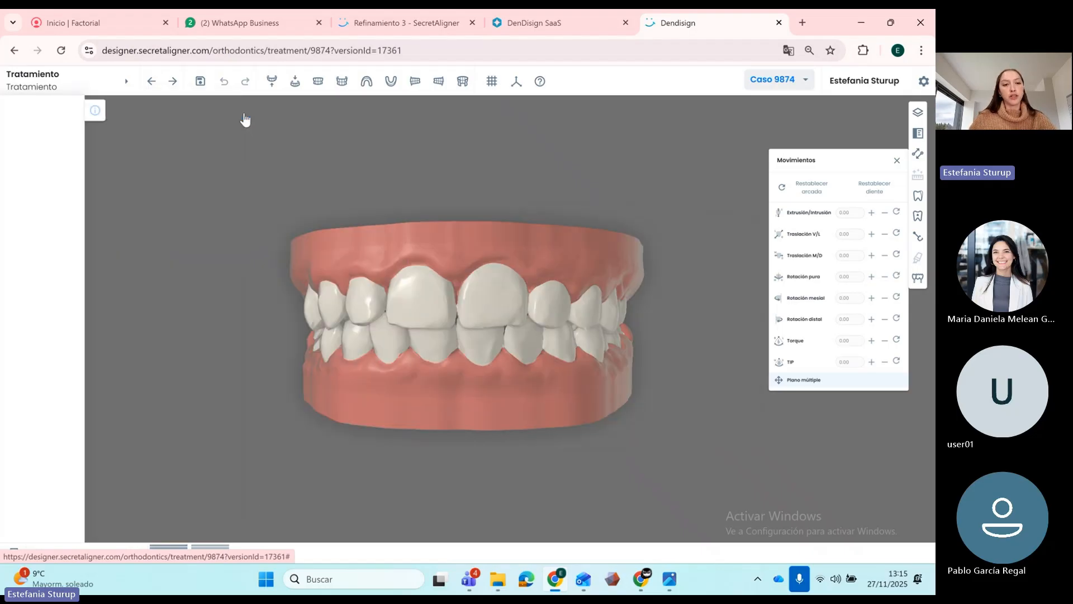
pyautogui.click(271, 84)
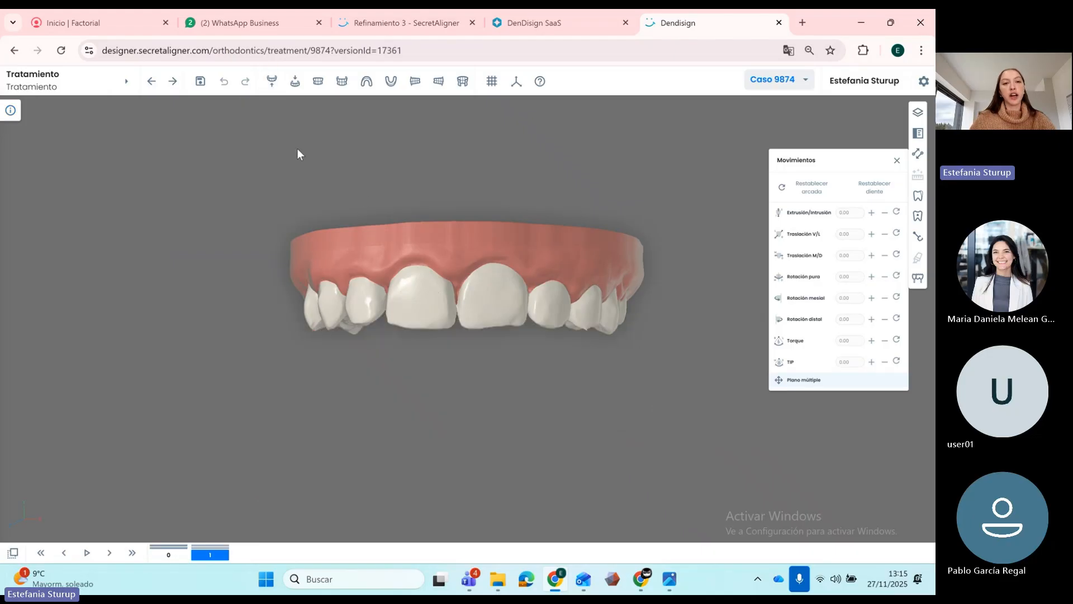
pyautogui.click(295, 83)
pyautogui.click(314, 85)
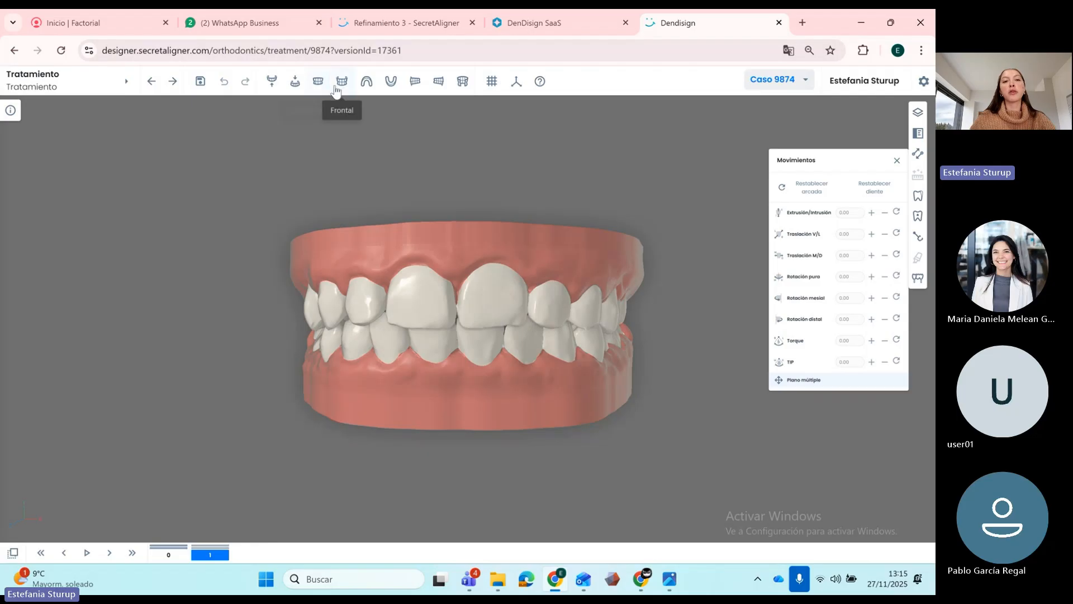
pyautogui.click(342, 81)
pyautogui.moveTo(458, 331); pyautogui.dragTo(470, 331)
pyautogui.click(340, 85)
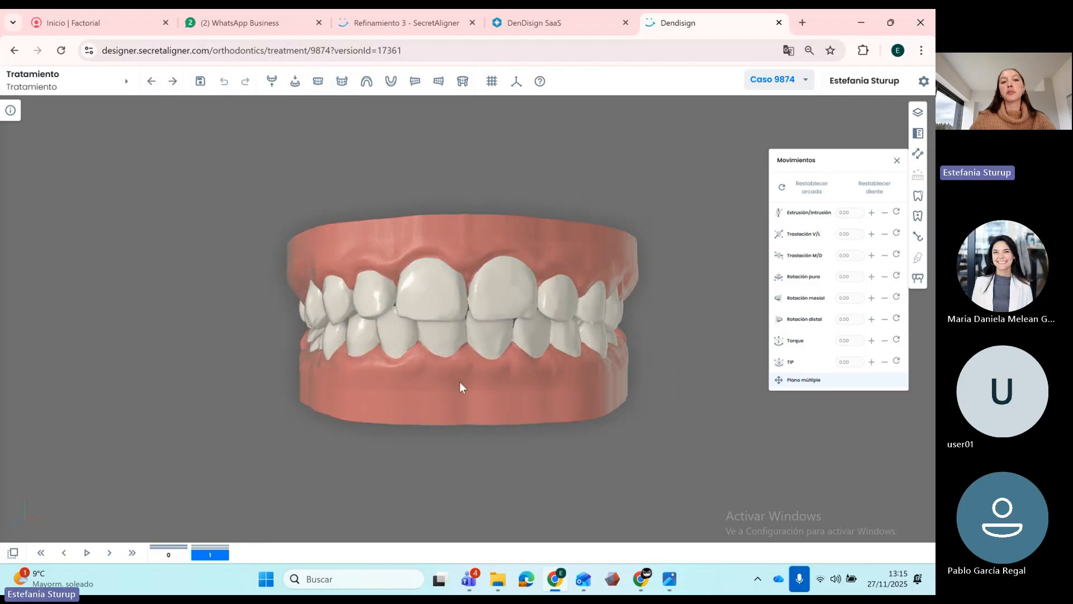
# - Inspect the arches from the upper and lower occlusal, lateral and right-side views
pyautogui.click(366, 82)
pyautogui.click(390, 82)
pyautogui.click(414, 81)
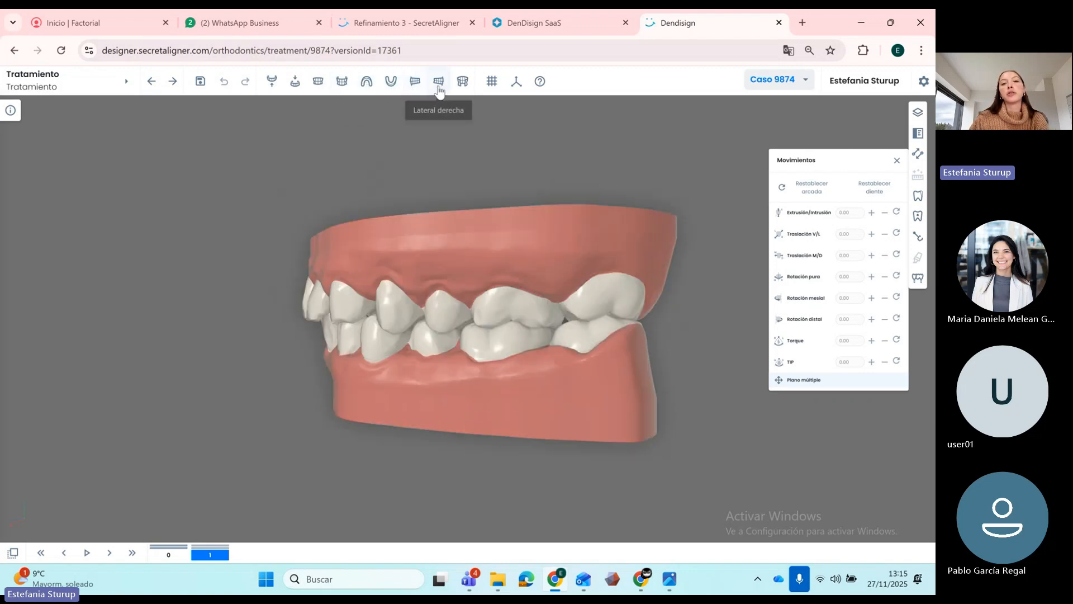
pyautogui.click(440, 89)
pyautogui.moveTo(570, 299); pyautogui.dragTo(358, 355)
pyautogui.moveTo(502, 356); pyautogui.dragTo(559, 321)
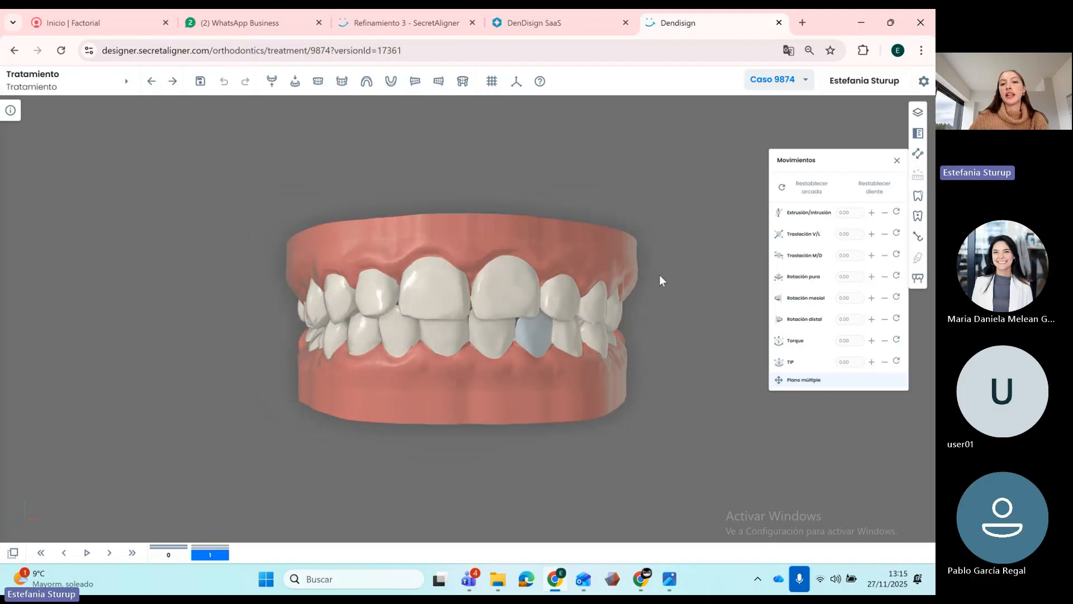
pyautogui.click(924, 81)
# - Save English as the interface language, then briefly show and hide the workflow stages list
pyautogui.click(877, 144)
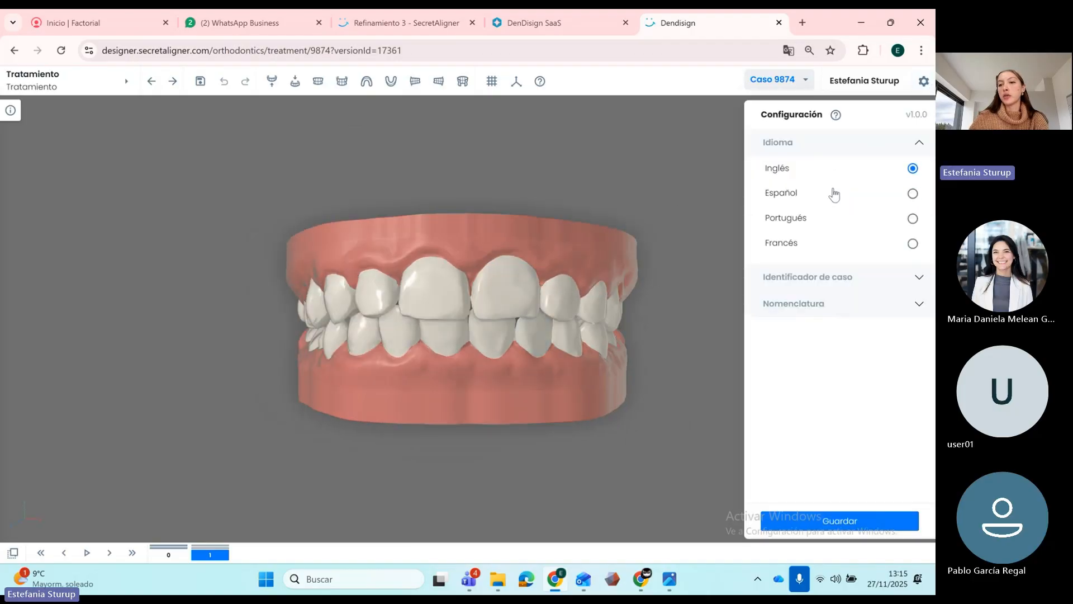
pyautogui.click(840, 519)
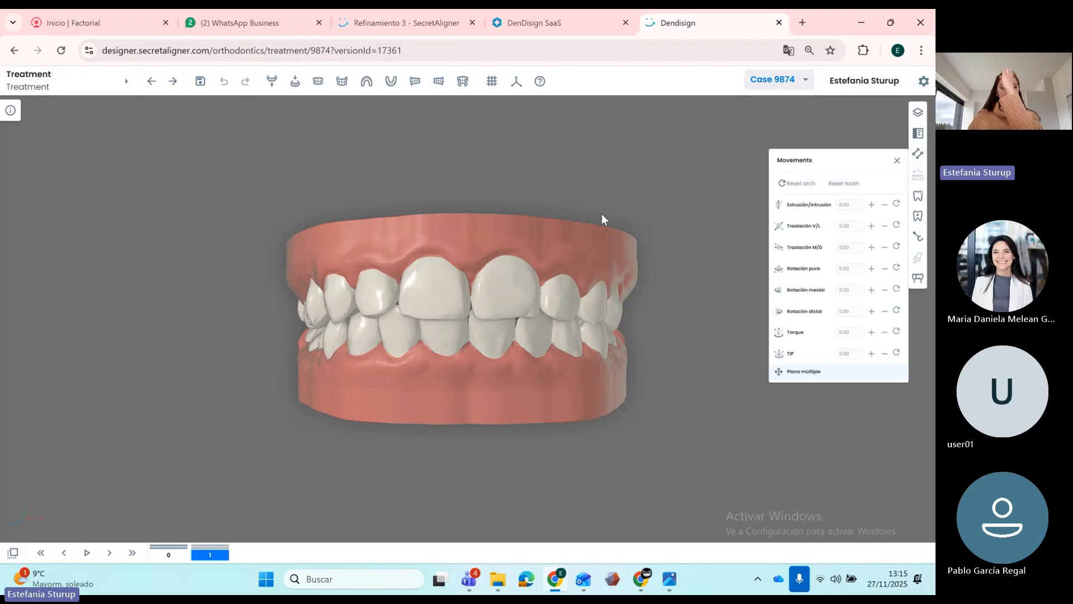
pyautogui.click(88, 87)
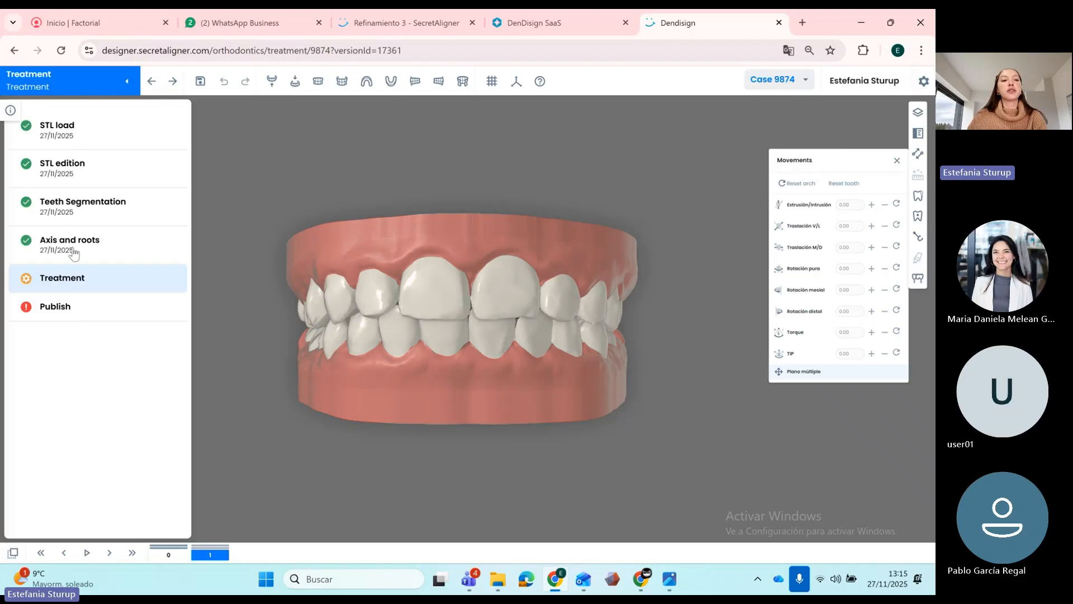
pyautogui.click(126, 82)
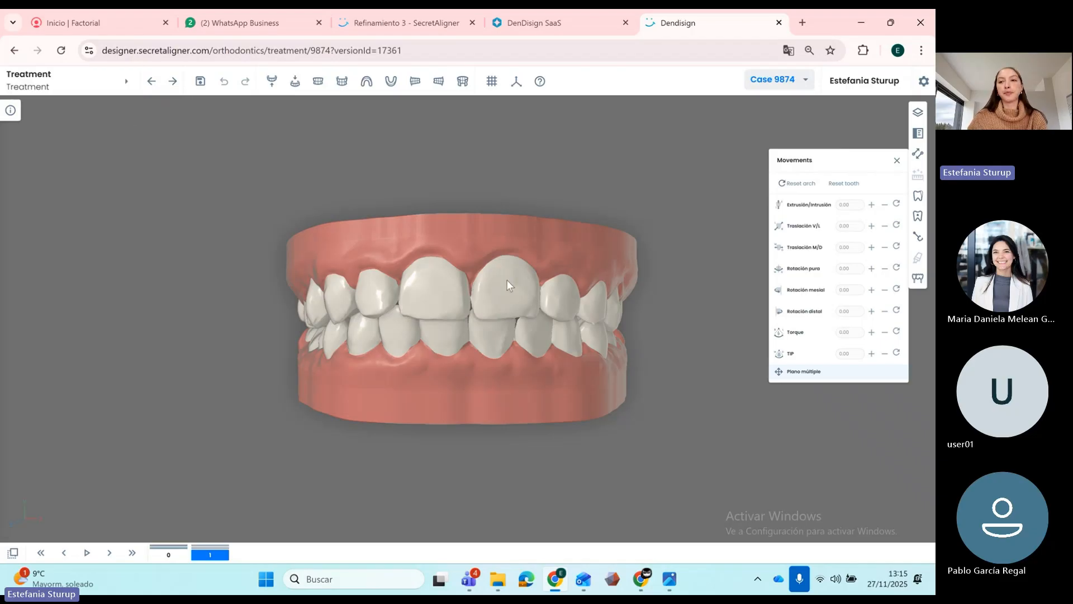
pyautogui.moveTo(507, 280); pyautogui.dragTo(504, 284)
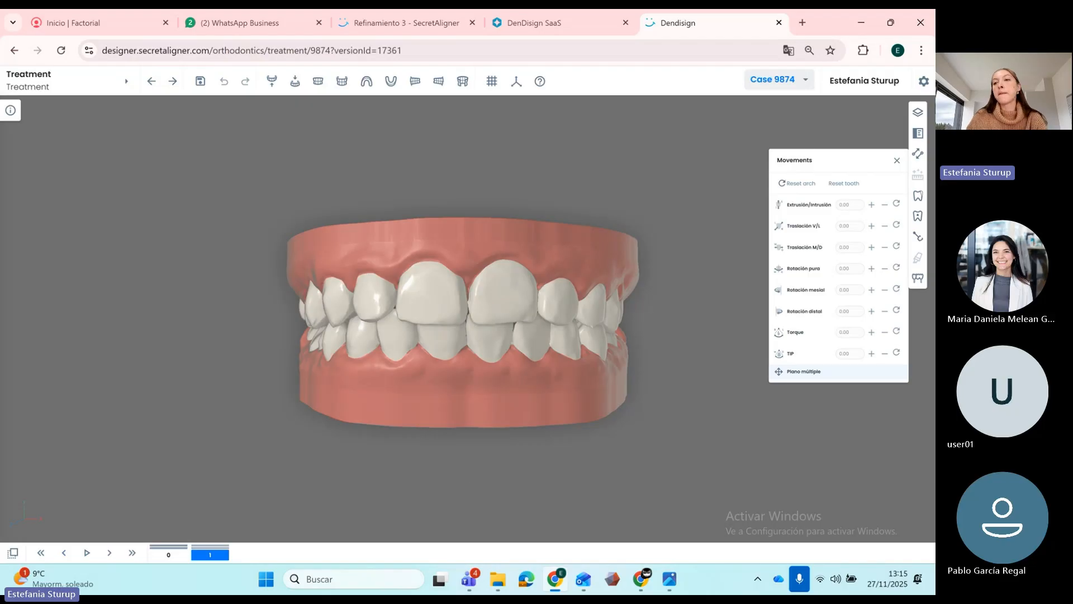
pyautogui.click(919, 113)
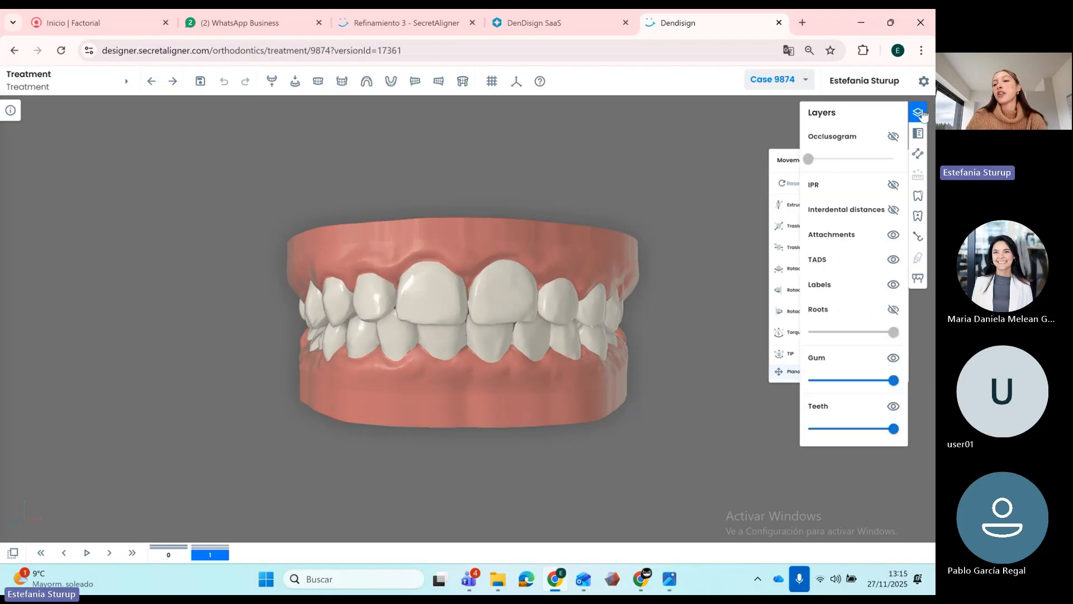
pyautogui.click(894, 136)
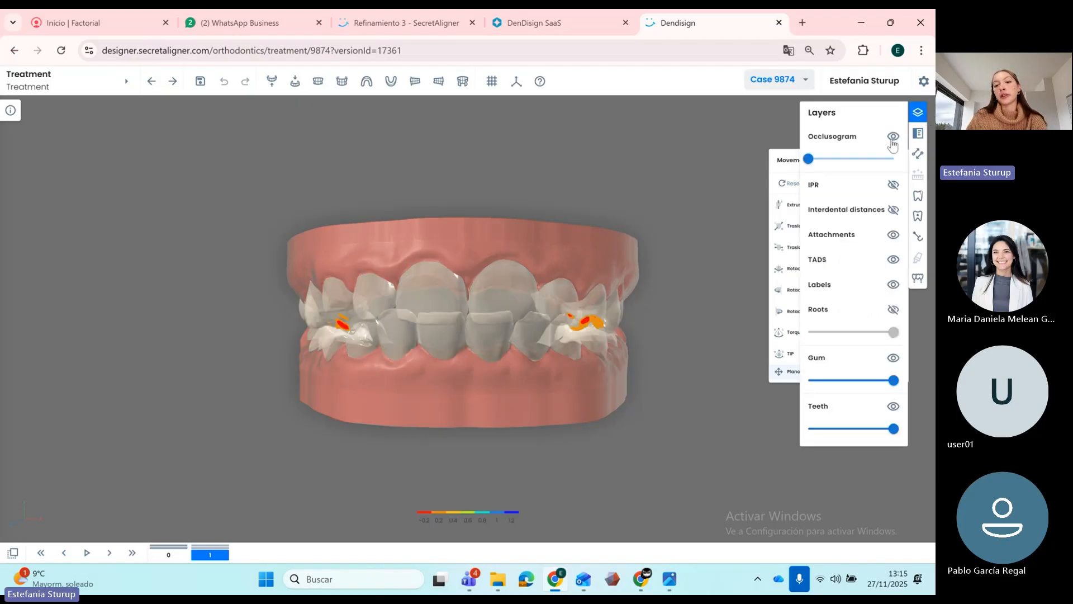
pyautogui.moveTo(538, 370); pyautogui.dragTo(582, 368)
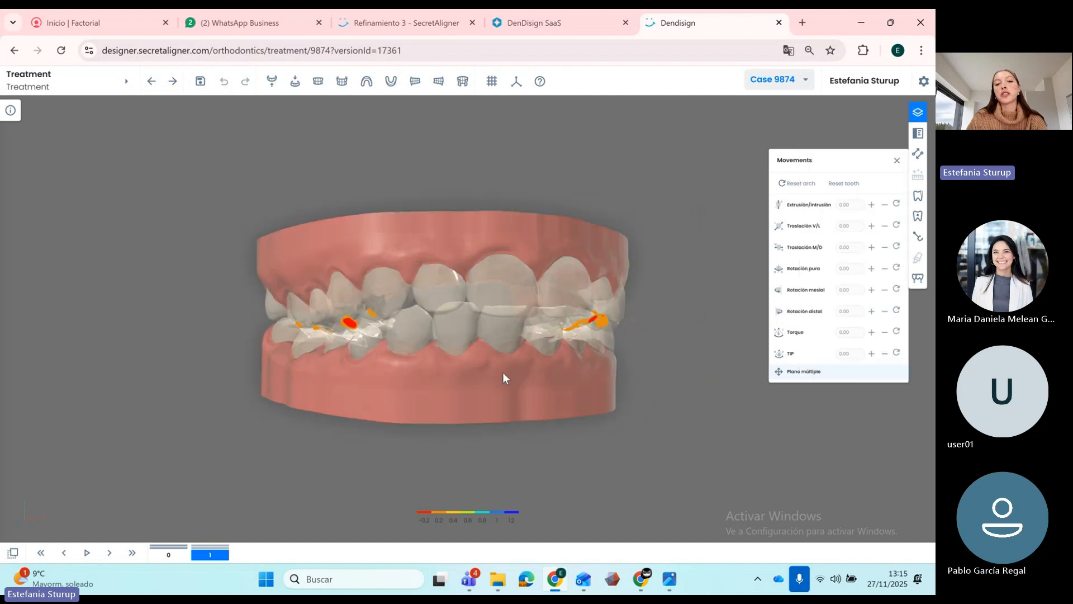
pyautogui.moveTo(502, 372)
pyautogui.mouseDown()
pyautogui.moveTo(576, 365)
pyautogui.moveTo(524, 372)
pyautogui.moveTo(534, 377)
pyautogui.moveTo(520, 361)
pyautogui.moveTo(427, 359)
pyautogui.moveTo(491, 358)
pyautogui.mouseUp()
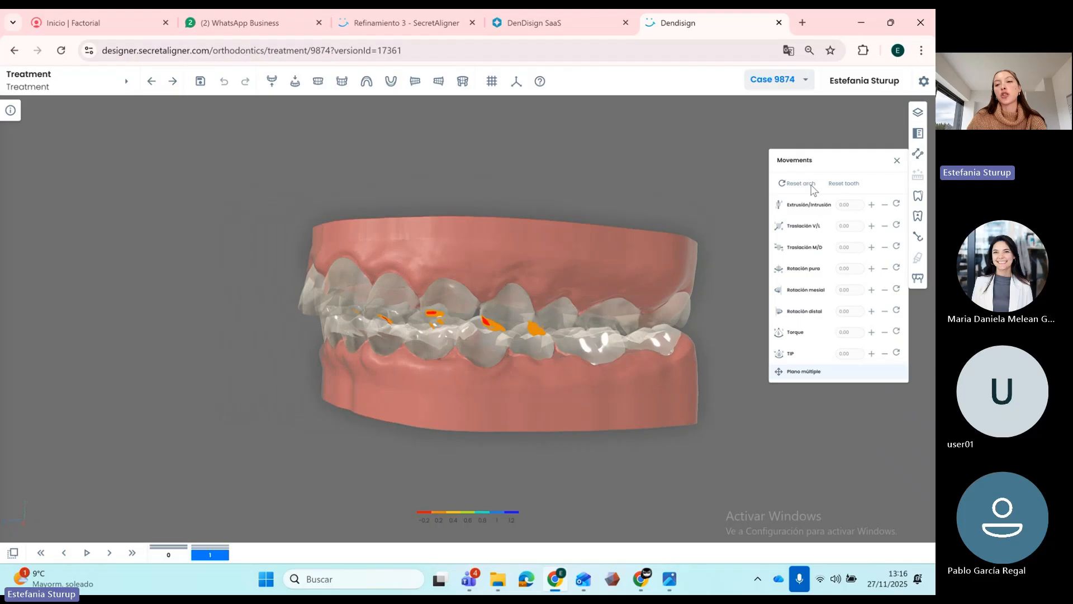
pyautogui.click(917, 112)
pyautogui.click(893, 137)
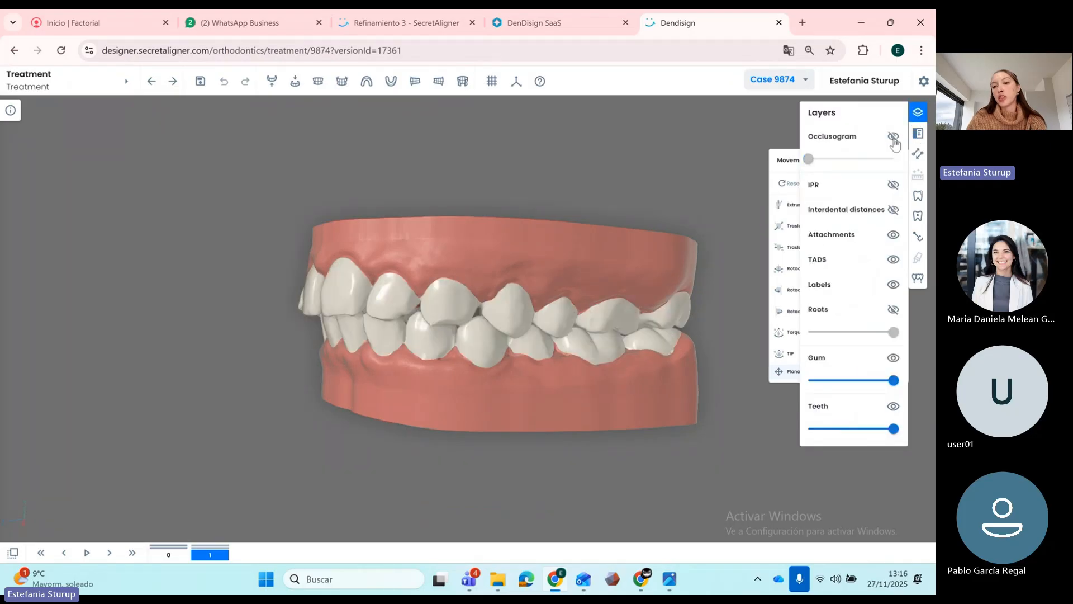
pyautogui.click(893, 185)
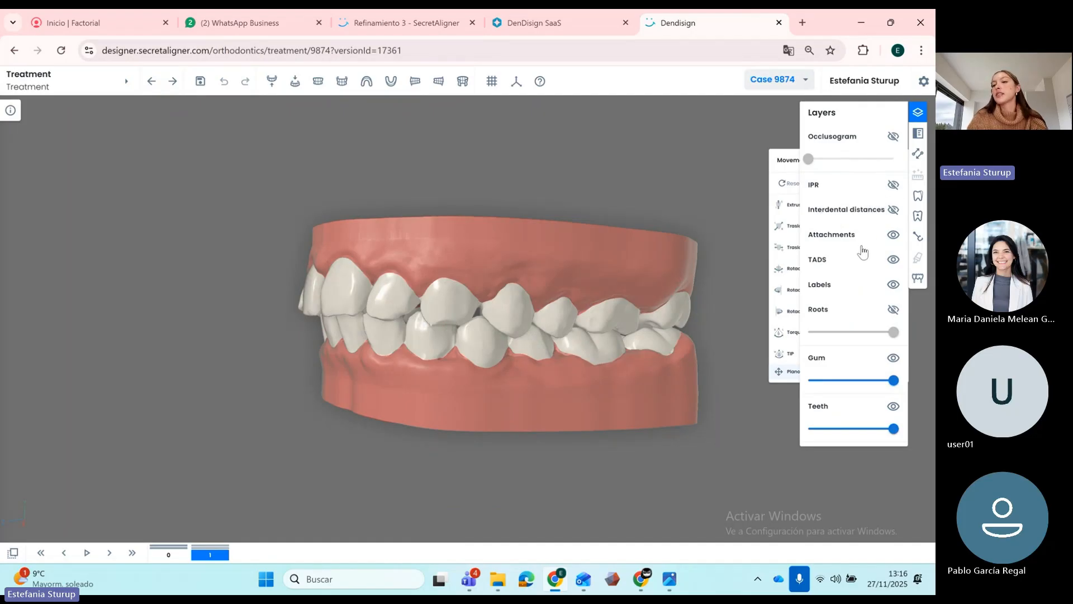
pyautogui.moveTo(602, 340); pyautogui.dragTo(545, 377)
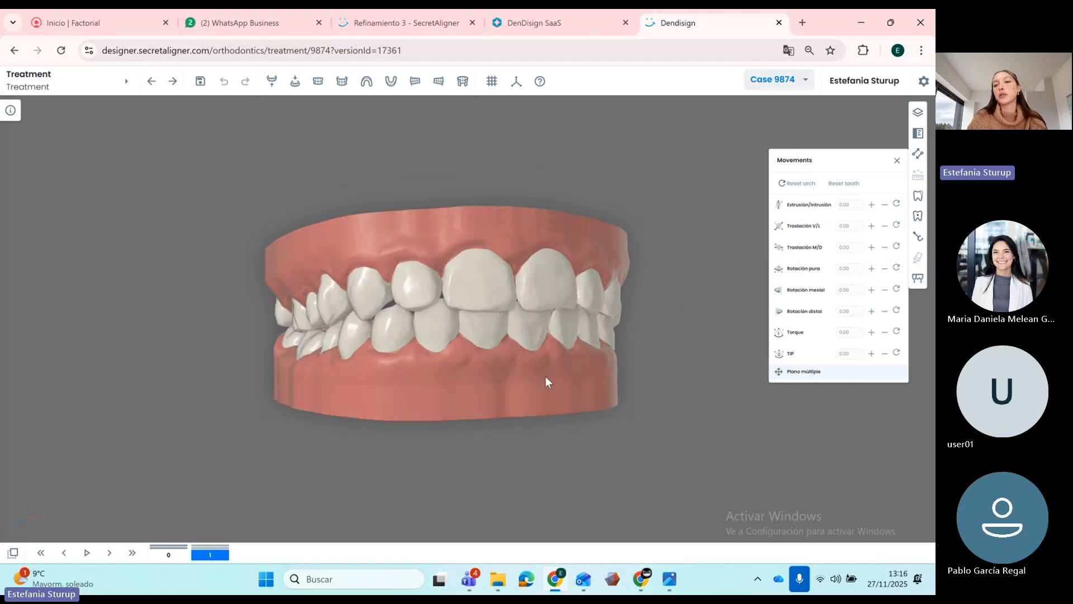
# - Show the evolution panel and then close it
pyautogui.click(919, 134)
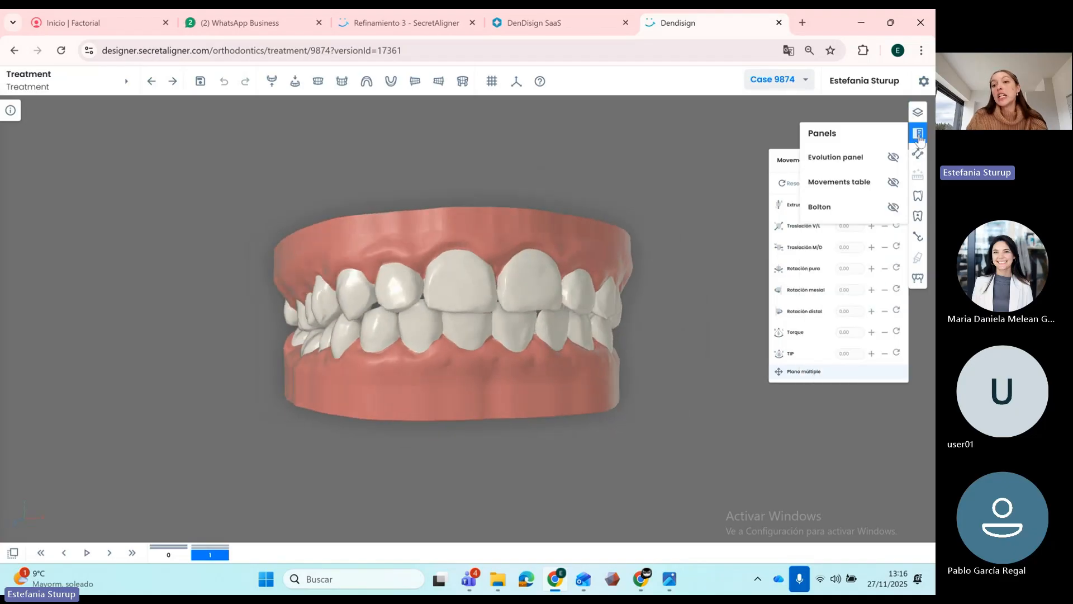
pyautogui.click(893, 157)
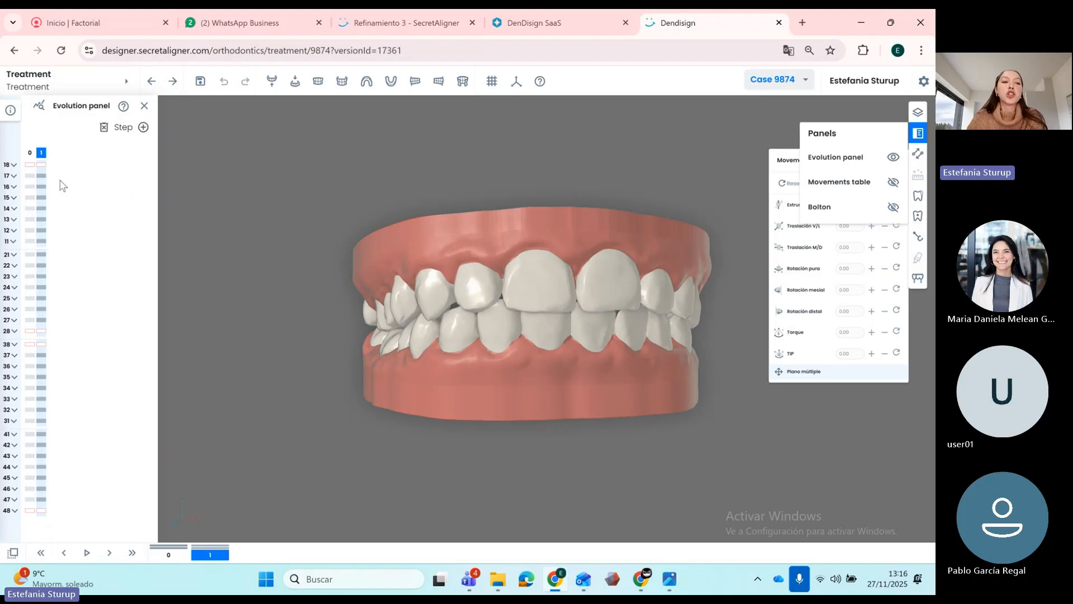
pyautogui.click(144, 105)
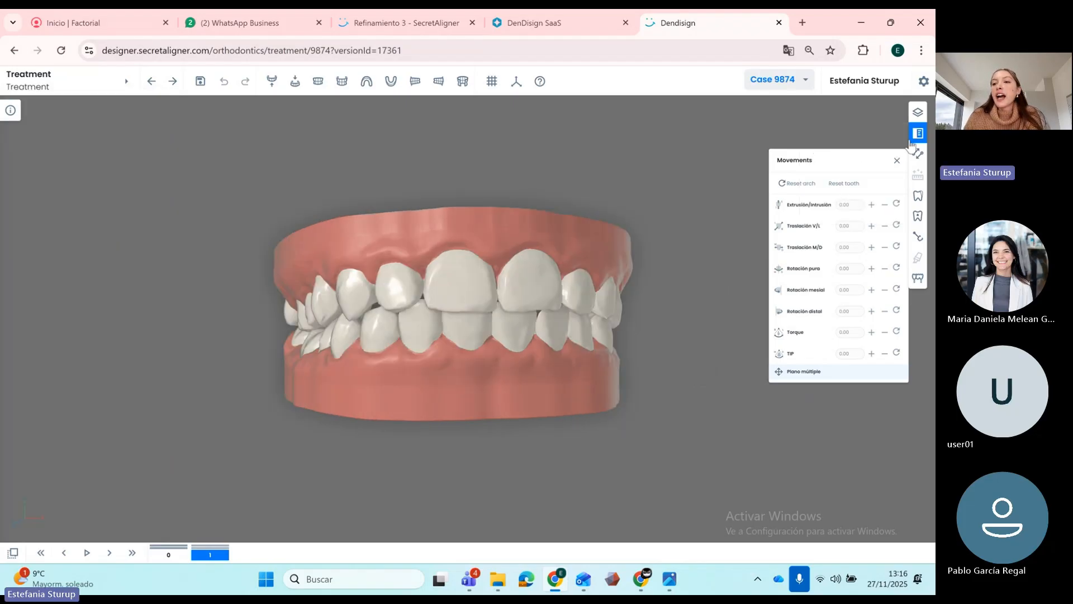
# - Show the movements table, keep it on Step values, then close it
pyautogui.click(915, 137)
pyautogui.click(855, 182)
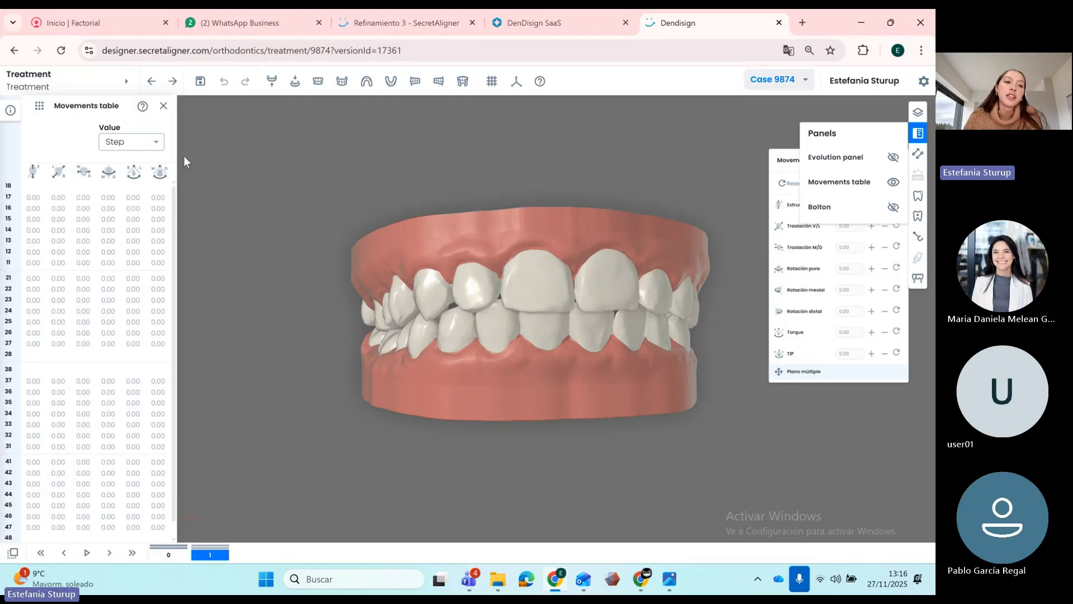
pyautogui.click(154, 143)
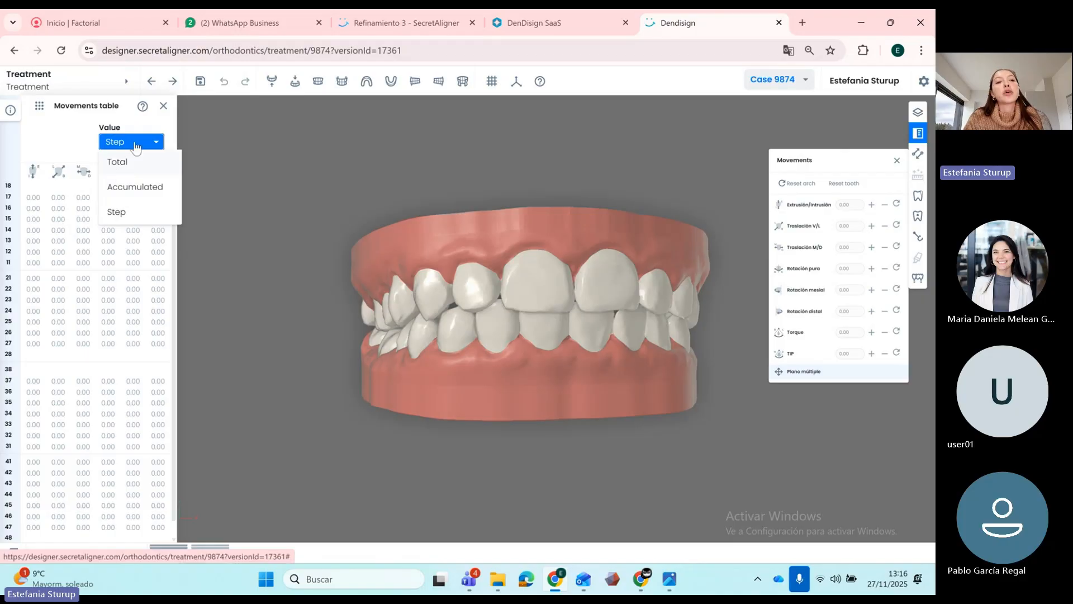
pyautogui.click(242, 235)
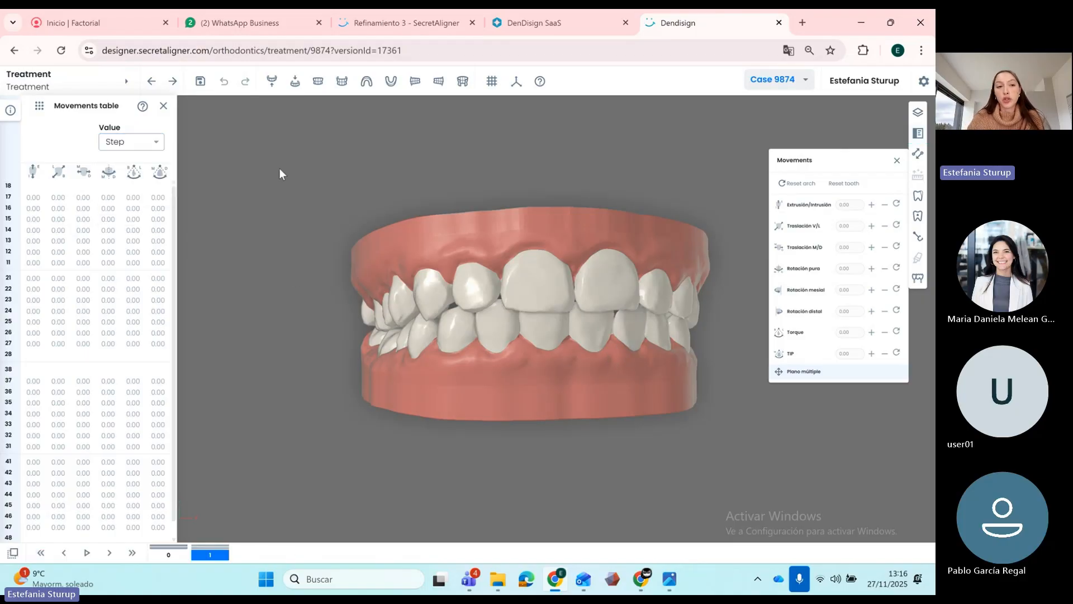
pyautogui.click(164, 107)
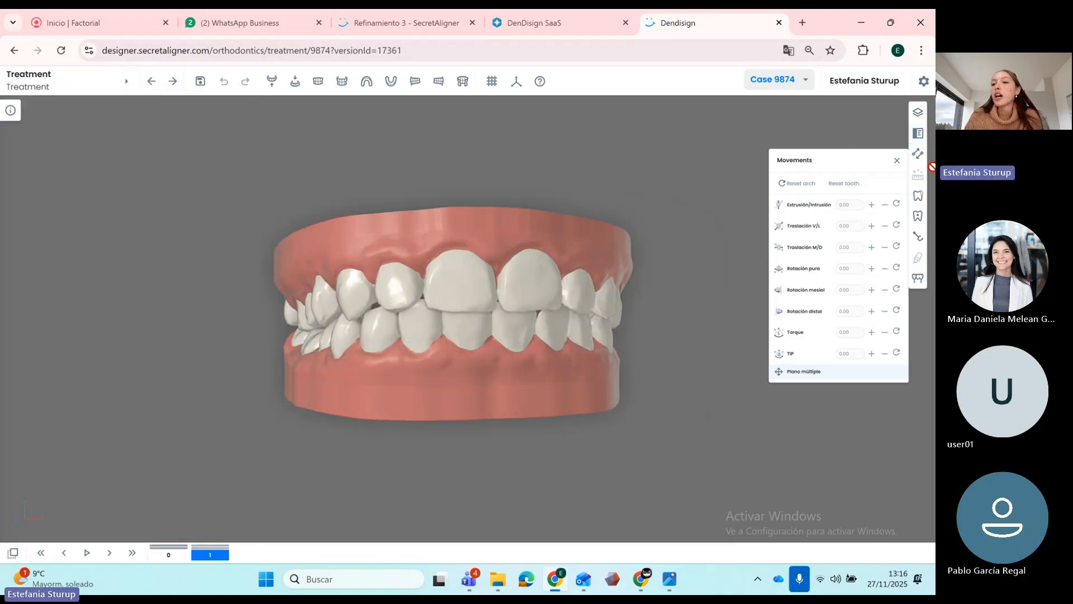
pyautogui.click(920, 134)
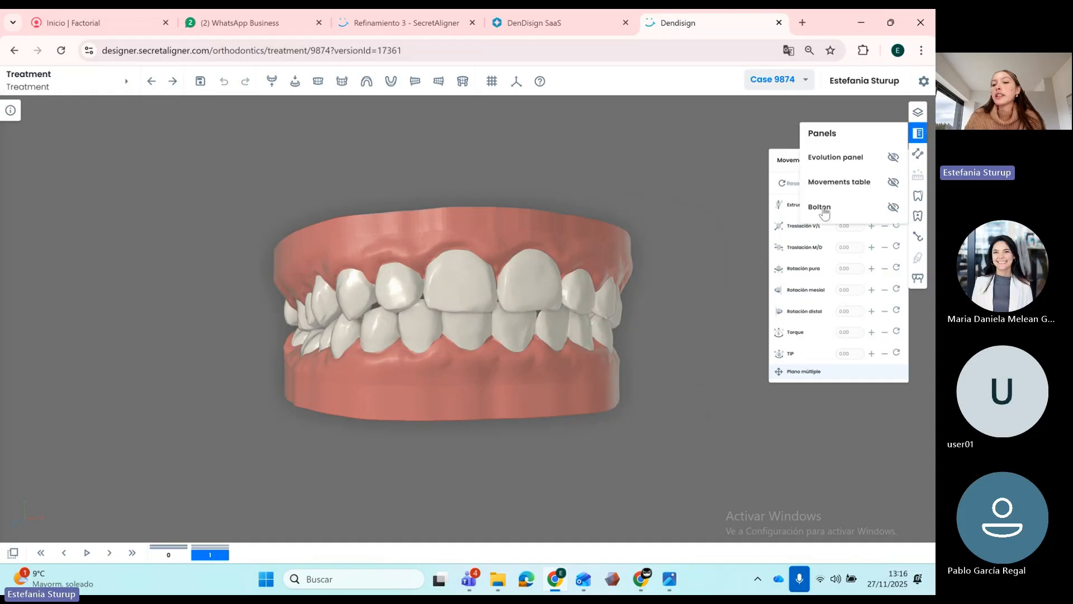
pyautogui.click(820, 207)
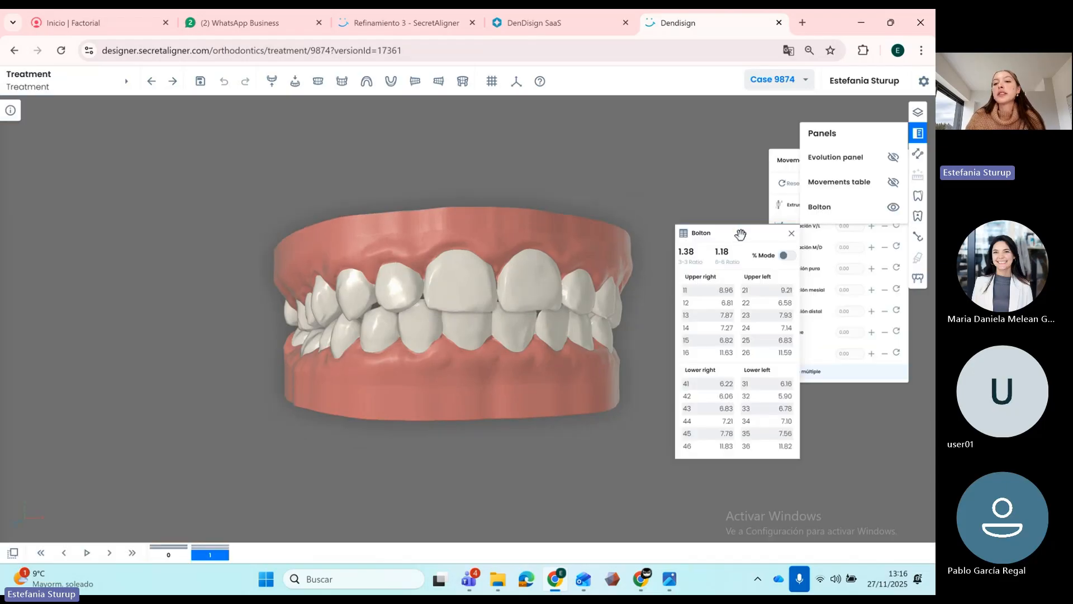
pyautogui.moveTo(740, 234); pyautogui.dragTo(731, 228)
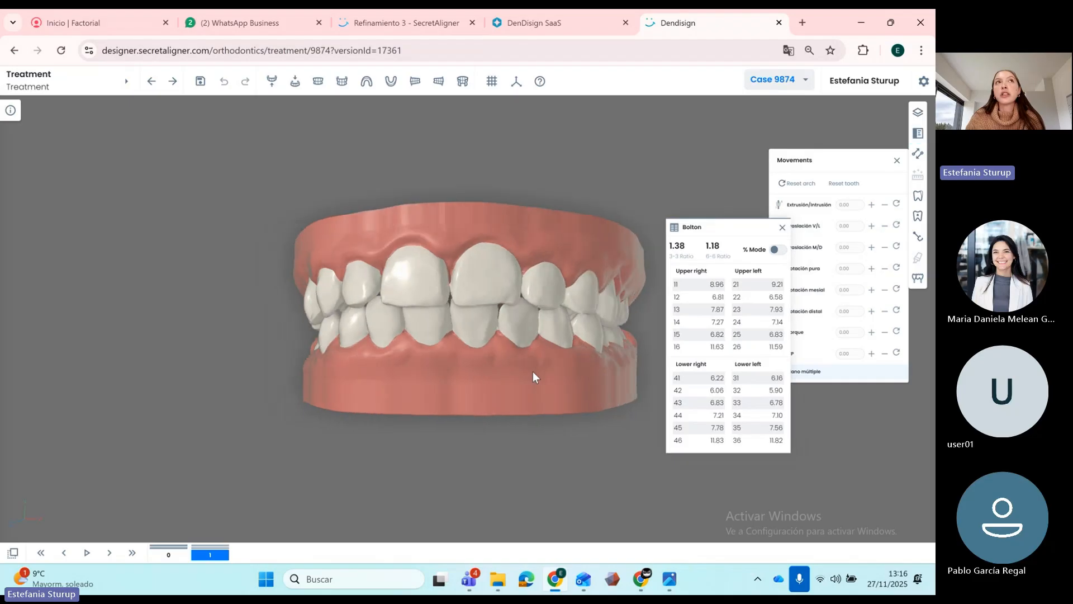
pyautogui.moveTo(486, 354); pyautogui.dragTo(410, 323)
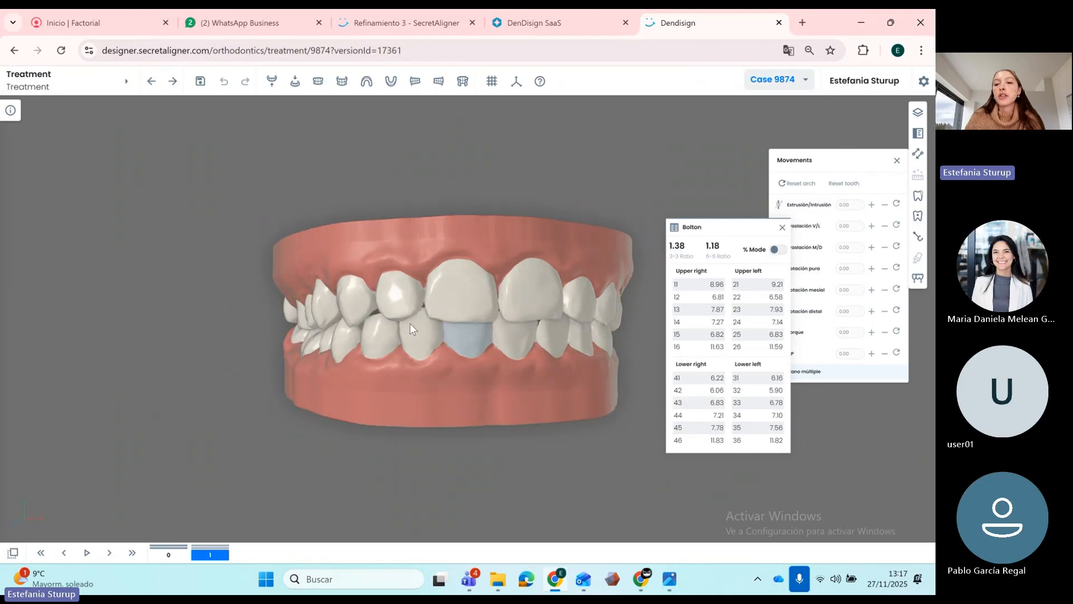
pyautogui.moveTo(513, 382); pyautogui.dragTo(503, 358)
# - Close the Bolton measurements, reset the current tooth, and close the Movements panel
pyautogui.click(782, 227)
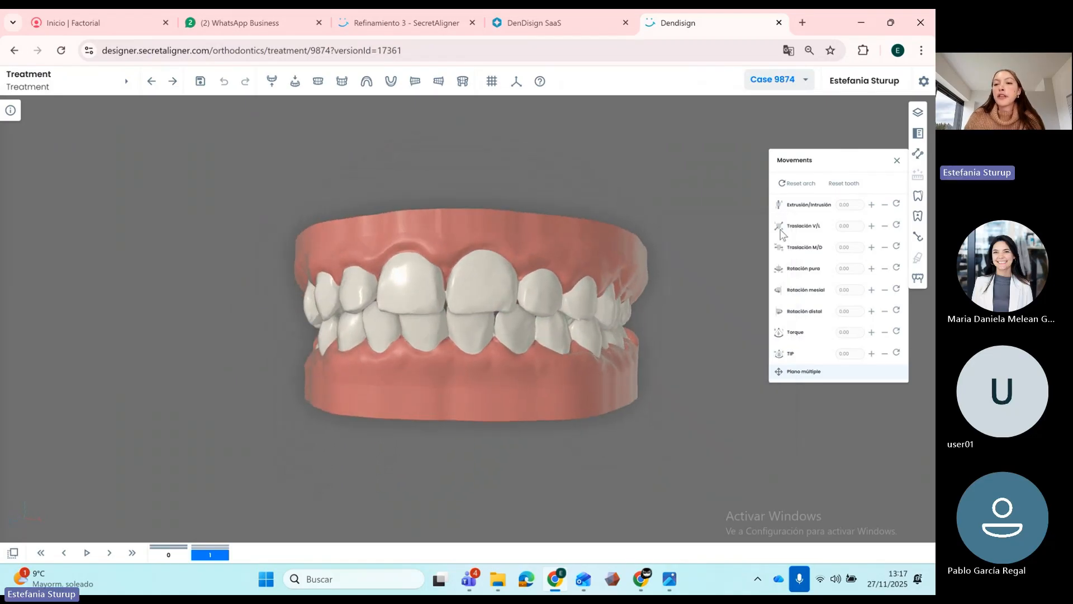
pyautogui.moveTo(628, 313); pyautogui.dragTo(534, 351)
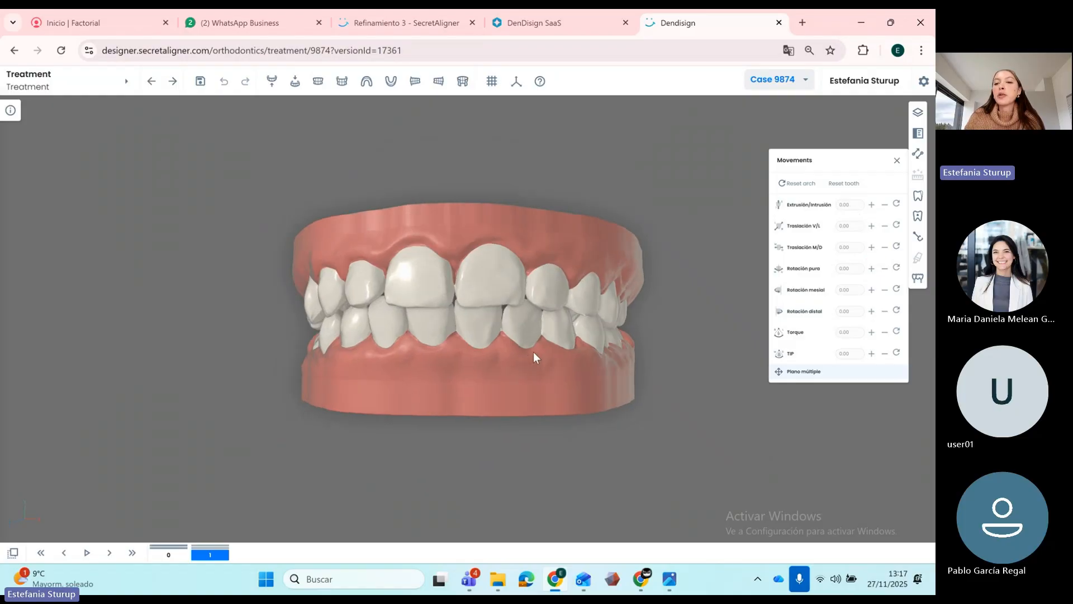
pyautogui.moveTo(488, 400); pyautogui.dragTo(472, 364)
pyautogui.click(847, 184)
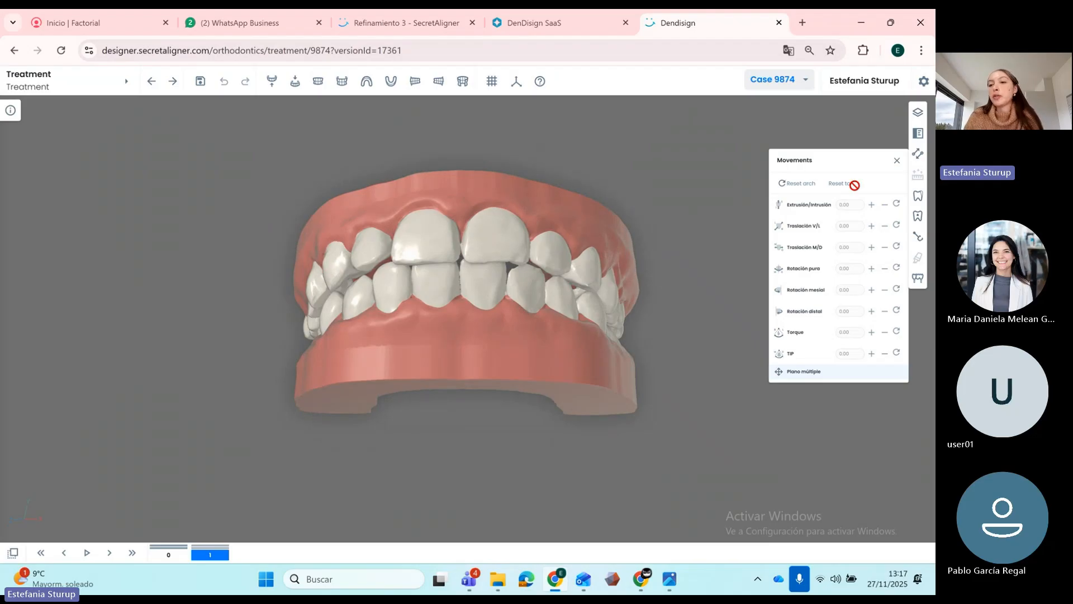
pyautogui.click(898, 163)
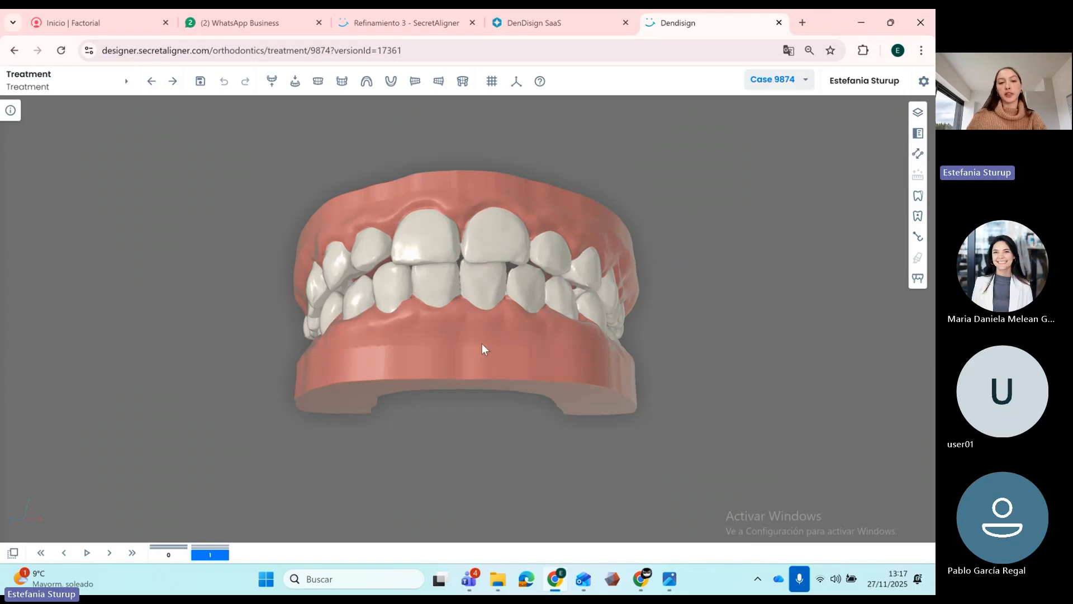
pyautogui.moveTo(482, 345); pyautogui.dragTo(497, 372)
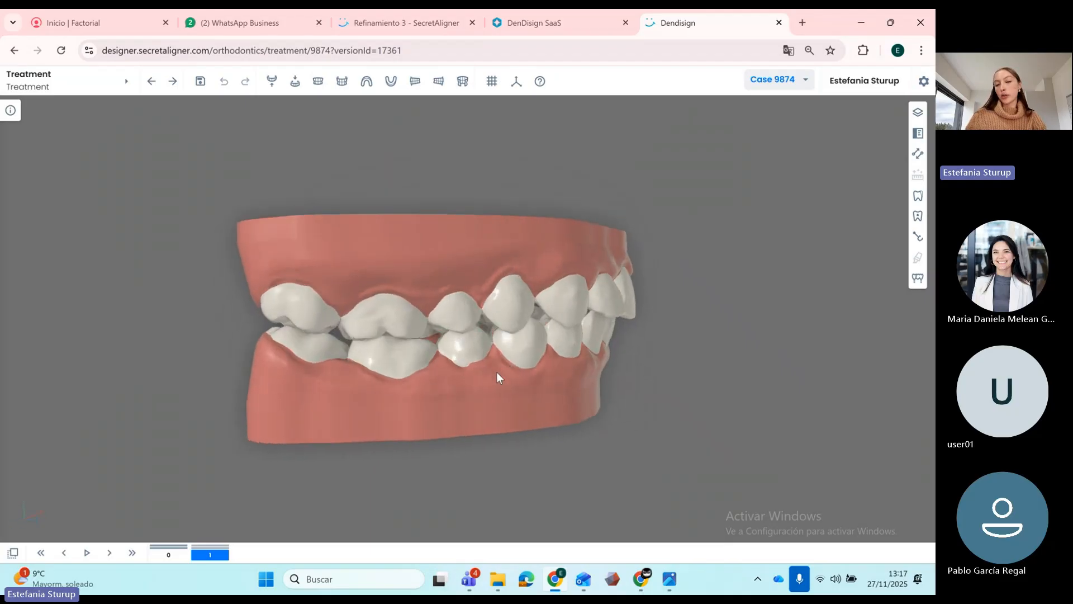
# - Select two rear upper molars and a premolar and translate them M/D to -2.10
pyautogui.click(317, 313)
pyautogui.keyDown('ctrl'); pyautogui.click(377, 317); pyautogui.keyUp('ctrl')
pyautogui.keyDown('ctrl'); pyautogui.click(449, 317); pyautogui.keyUp('ctrl')
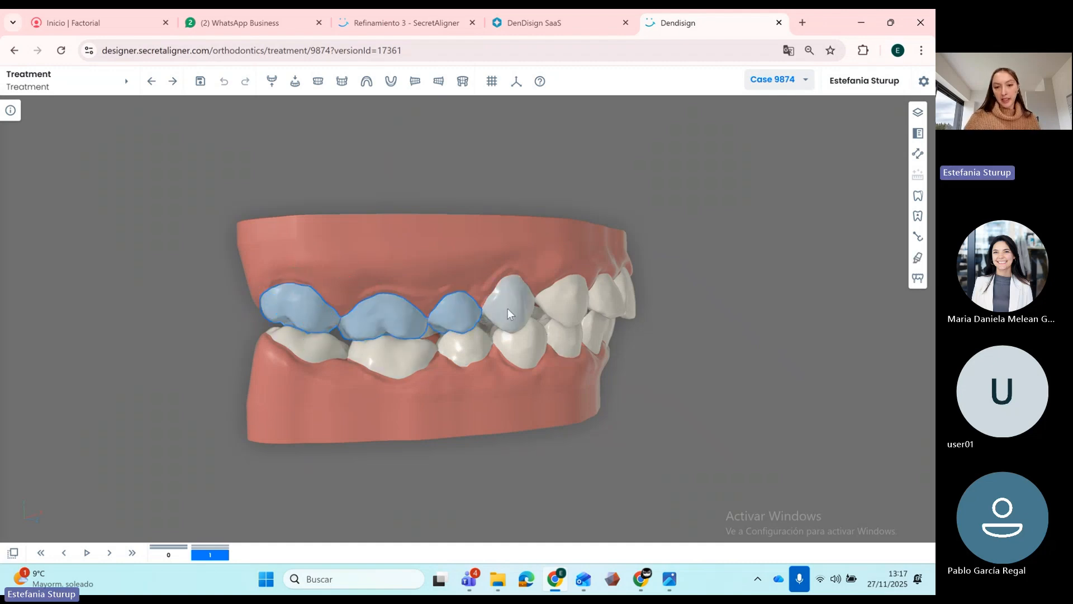
pyautogui.moveTo(583, 412); pyautogui.dragTo(574, 410)
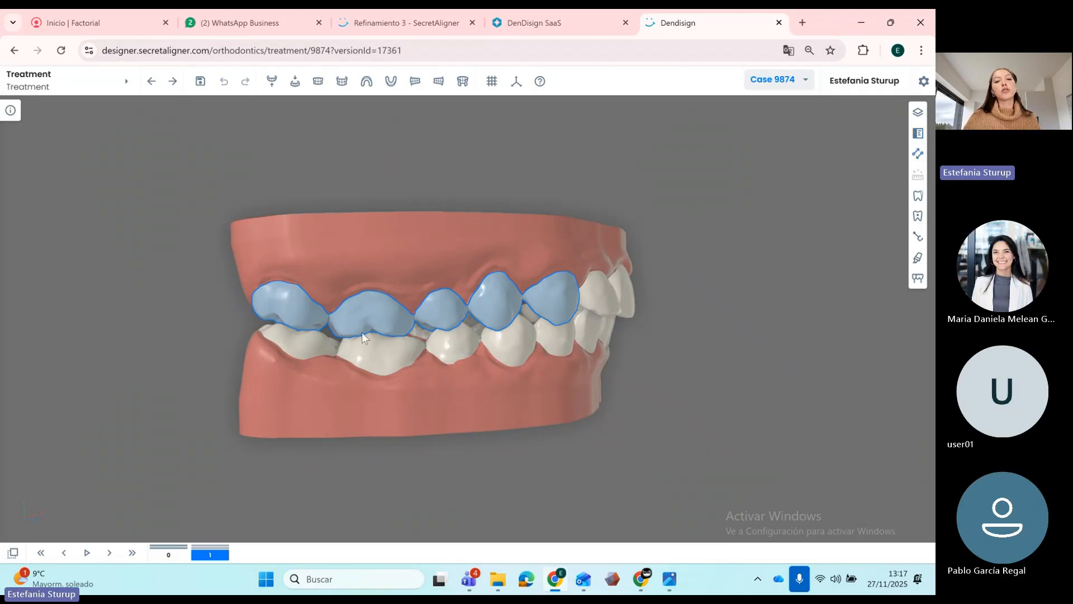
pyautogui.click(918, 154)
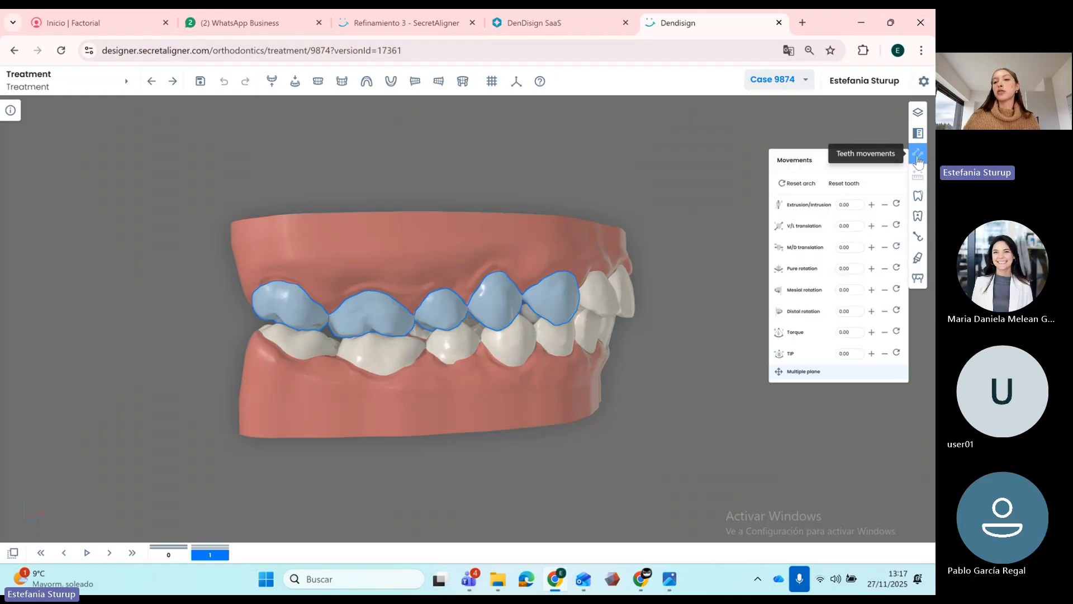
pyautogui.click(886, 249)
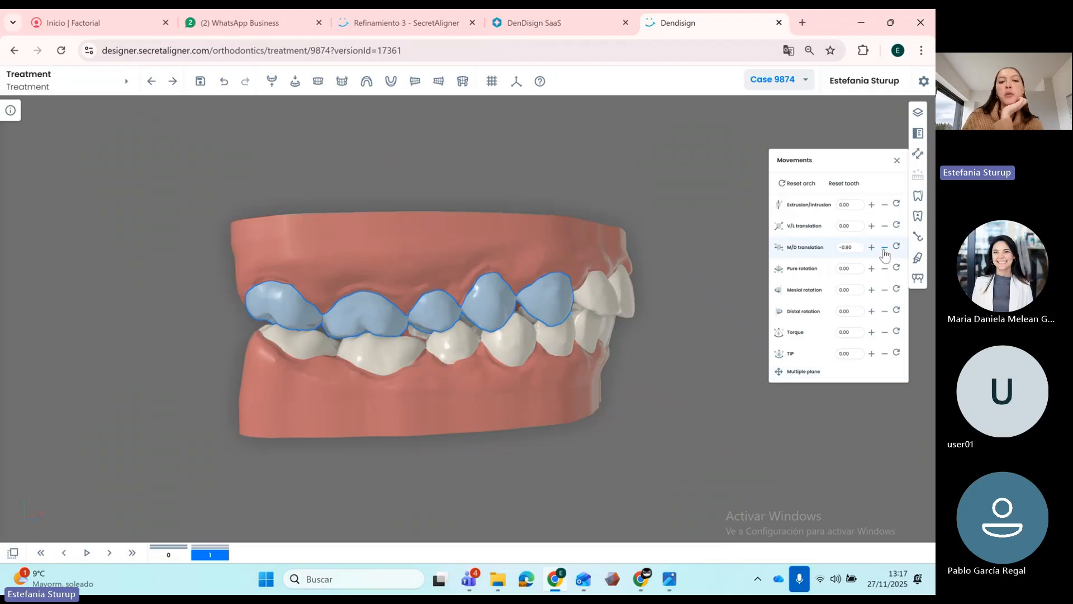
pyautogui.click(884, 250)
pyautogui.click(884, 250)
pyautogui.click(884, 250)
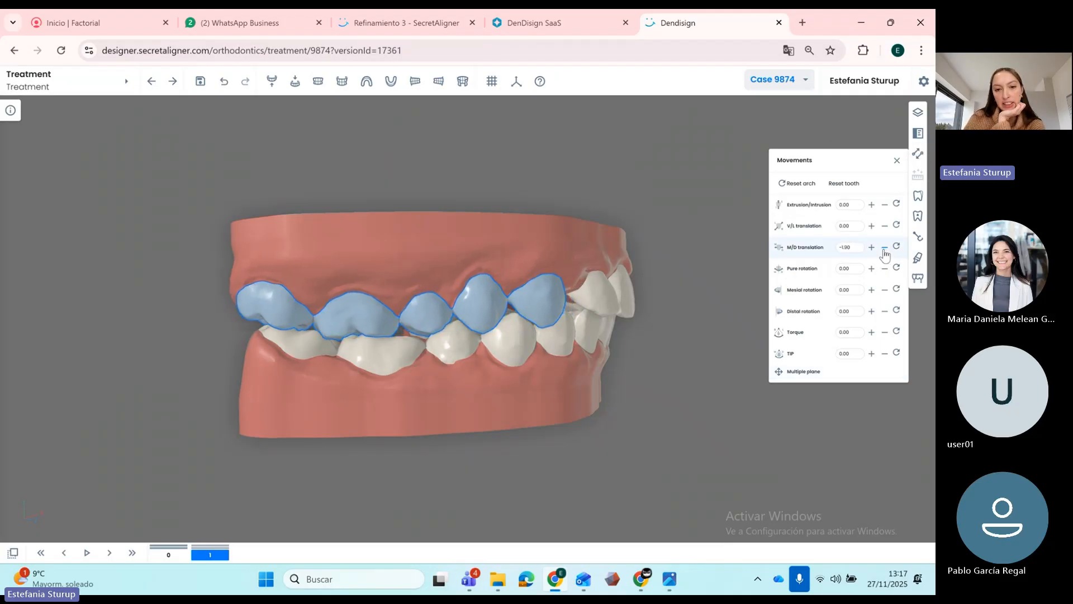
pyautogui.click(884, 249)
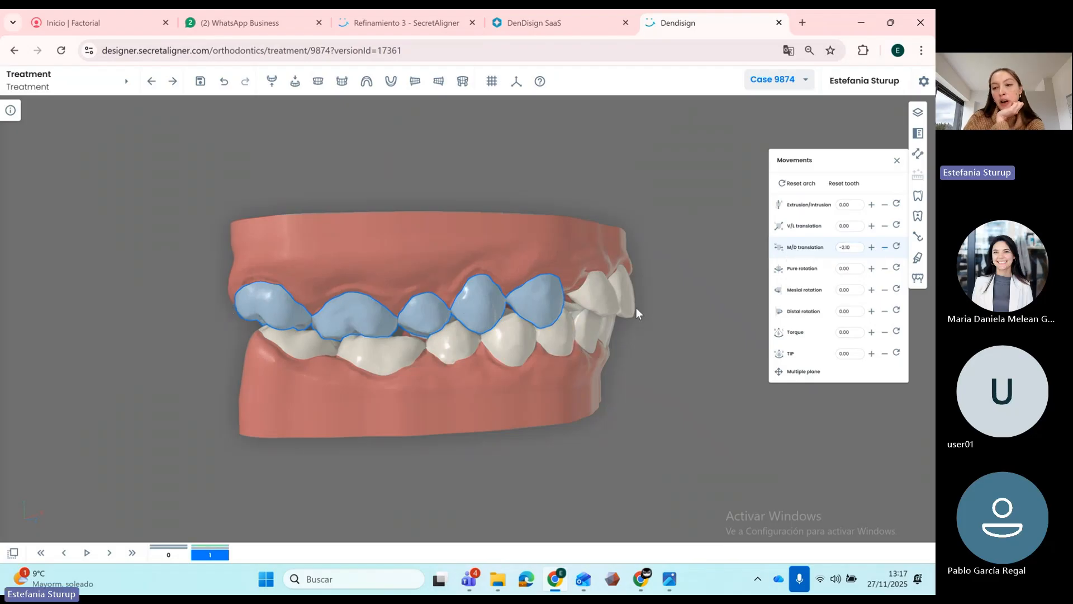
pyautogui.click(597, 413)
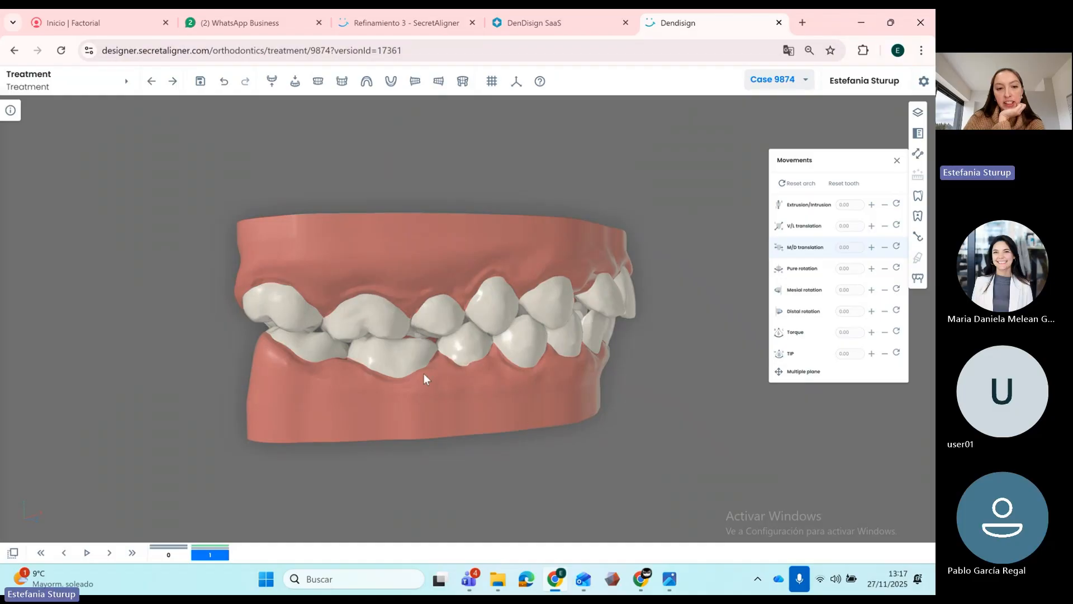
# - Hide the lower jaw and select the moved upper molar in multiple-plane mode
pyautogui.click(272, 81)
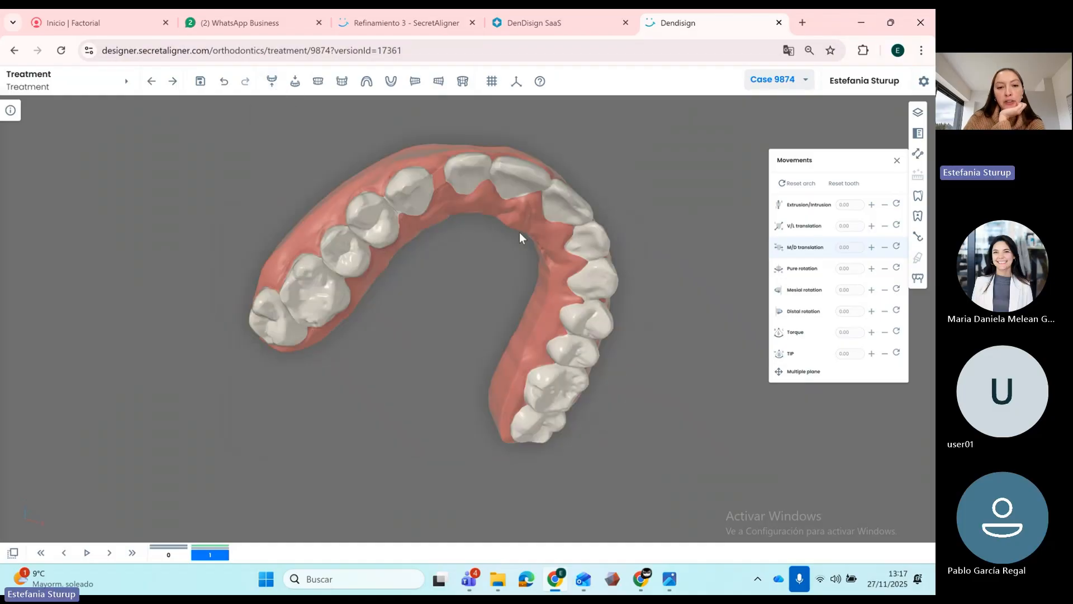
pyautogui.click(331, 381)
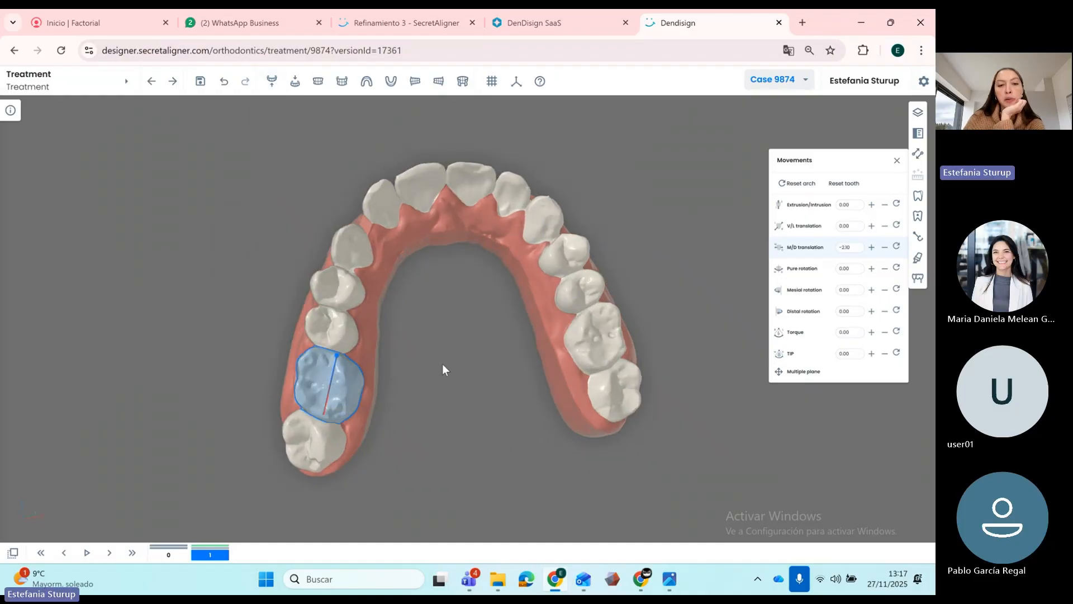
pyautogui.click(781, 374)
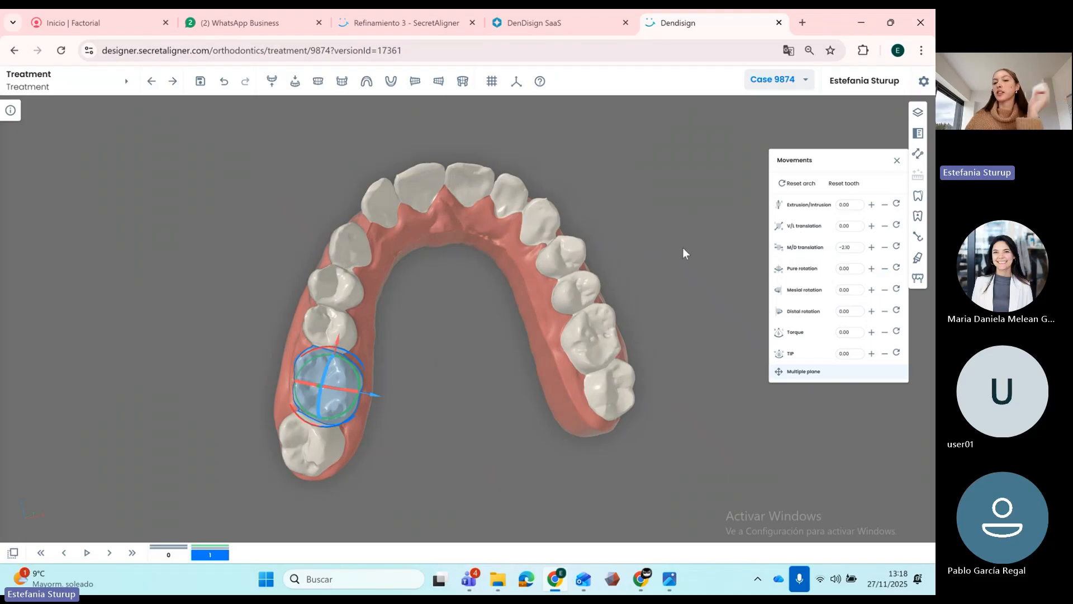
pyautogui.moveTo(682, 247); pyautogui.dragTo(663, 264)
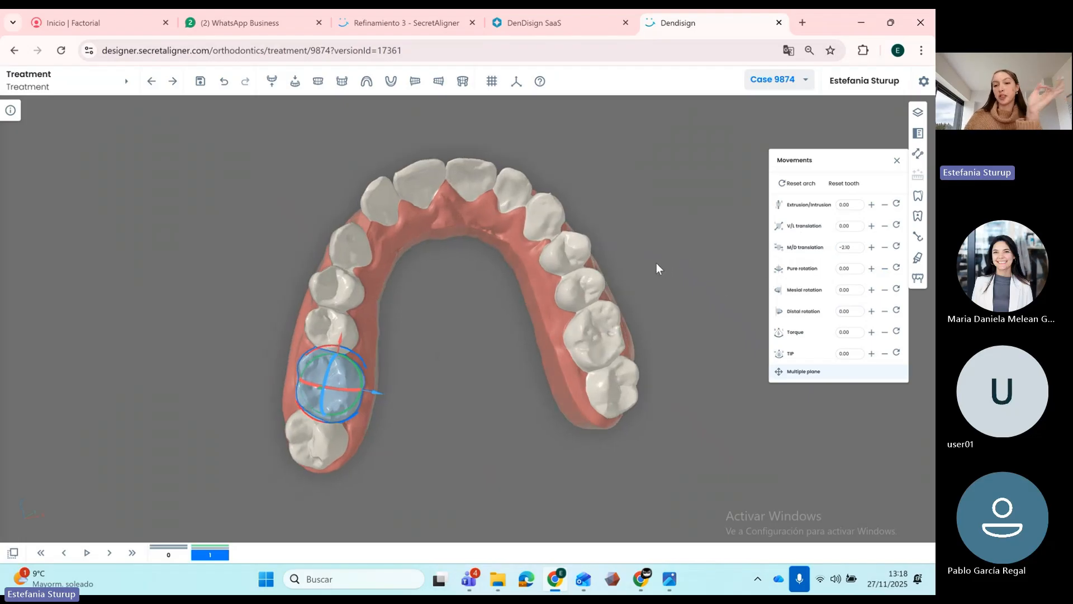
pyautogui.moveTo(691, 302); pyautogui.dragTo(687, 310)
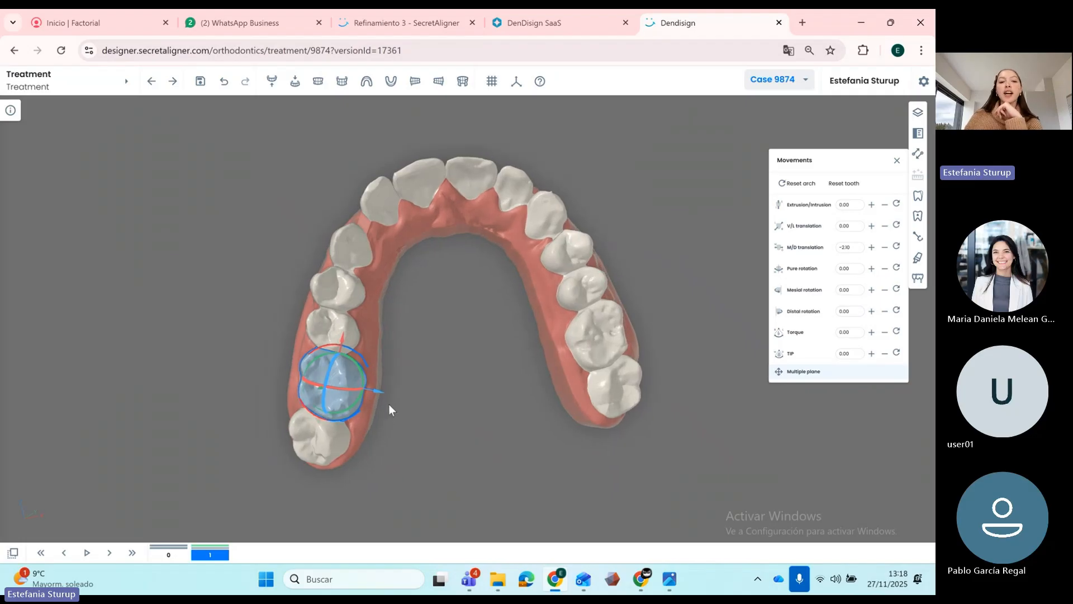
pyautogui.moveTo(391, 397); pyautogui.dragTo(362, 390)
# - Nudge the molar back, restrict it to M/D movement, select the premolar, and open the layers list
pyautogui.click(742, 330)
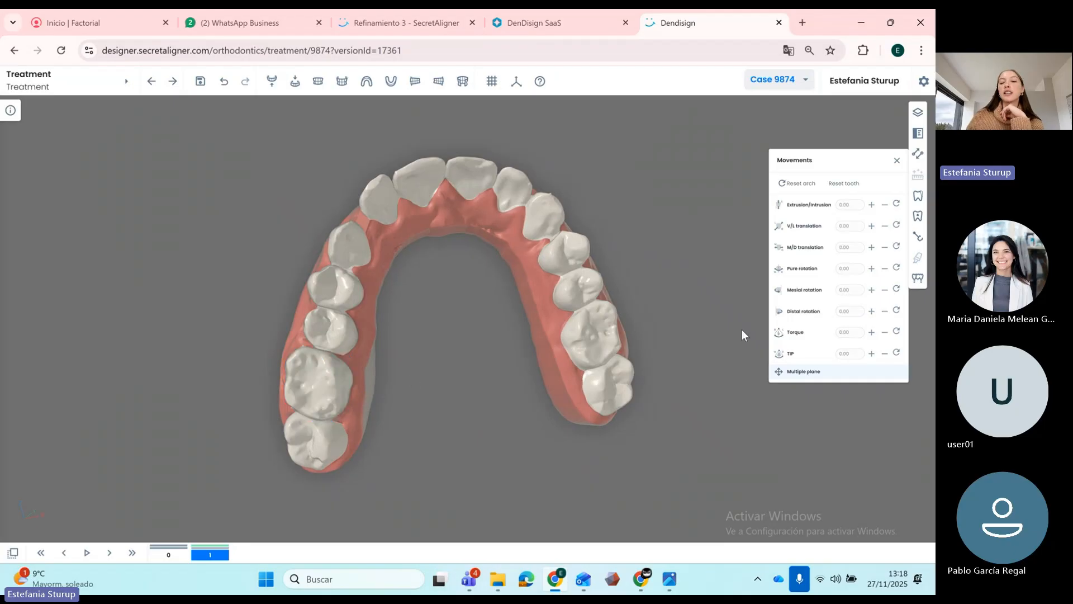
pyautogui.moveTo(699, 341); pyautogui.dragTo(441, 357)
pyautogui.click(329, 374)
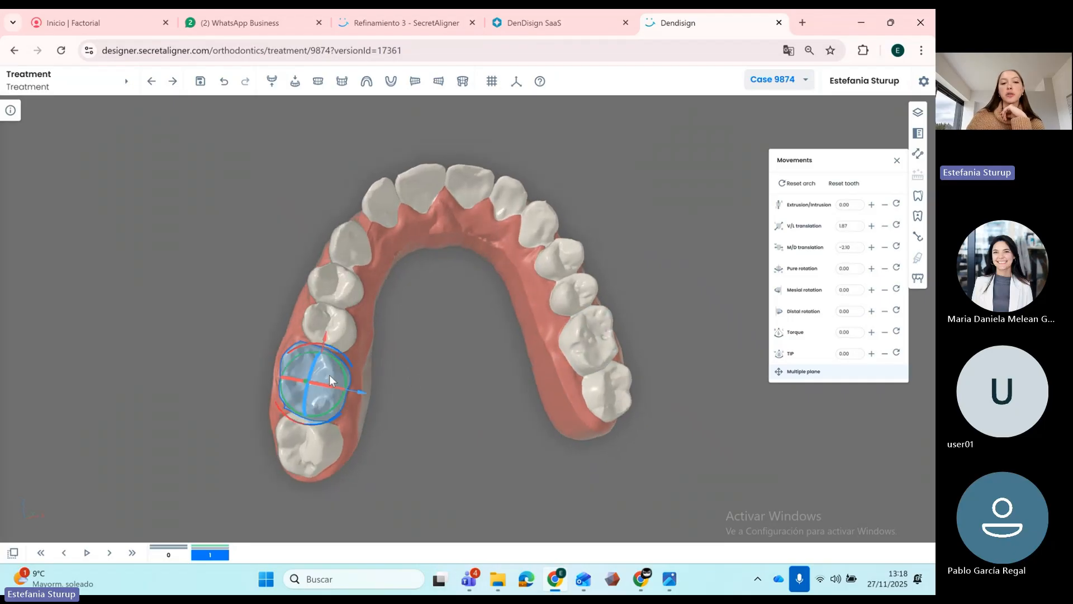
pyautogui.click(888, 255)
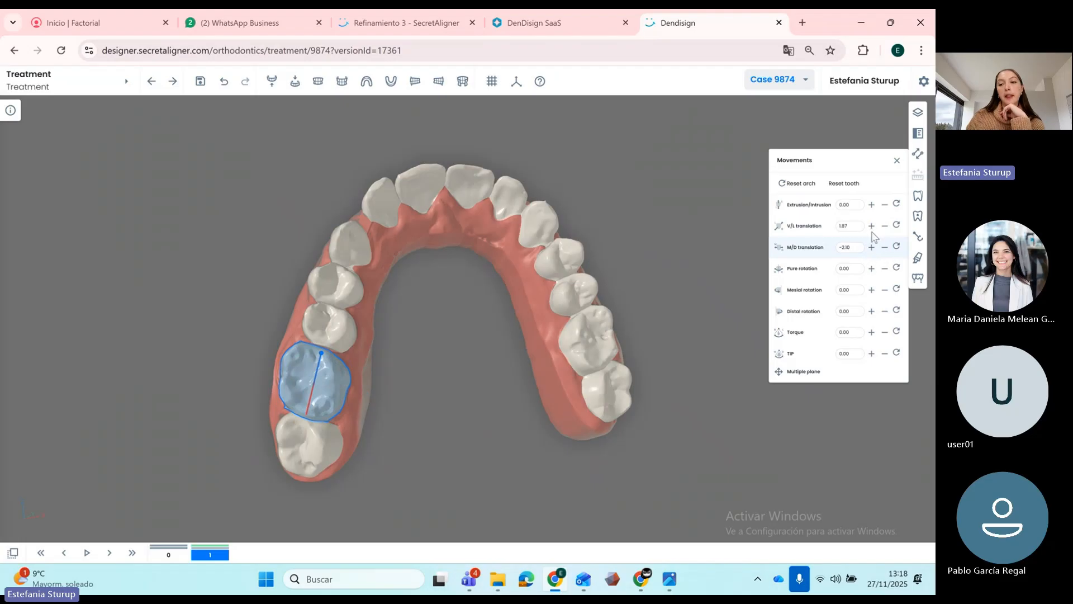
pyautogui.click(739, 286)
pyautogui.moveTo(465, 368); pyautogui.dragTo(331, 340)
pyautogui.click(331, 341)
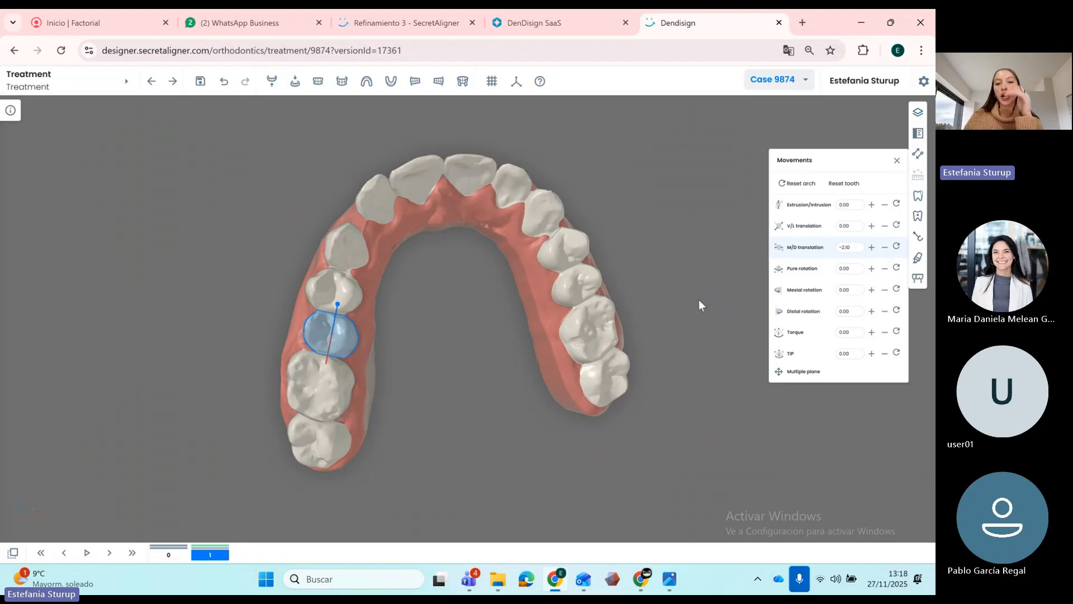
pyautogui.moveTo(699, 300); pyautogui.dragTo(443, 273)
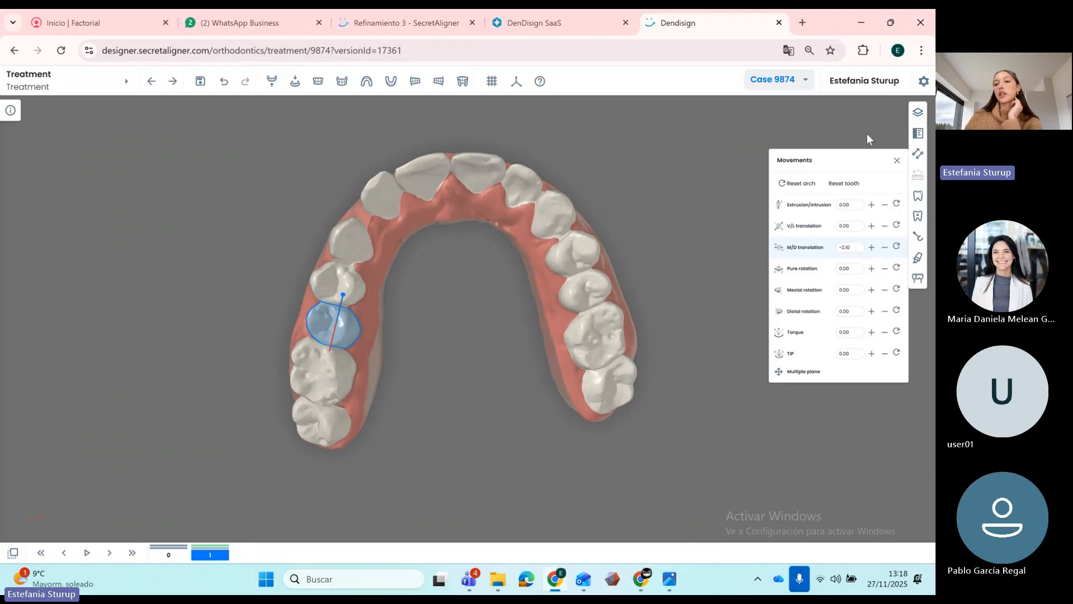
pyautogui.click(919, 114)
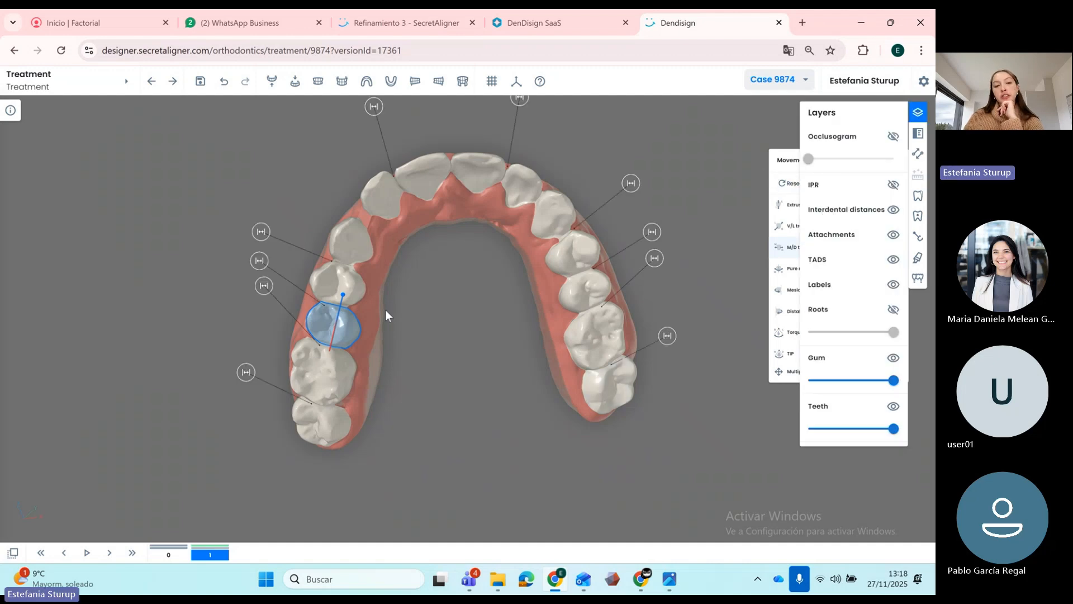
# - Close the layers list and shift the premolar 0.10 in V/L translation
pyautogui.click(918, 114)
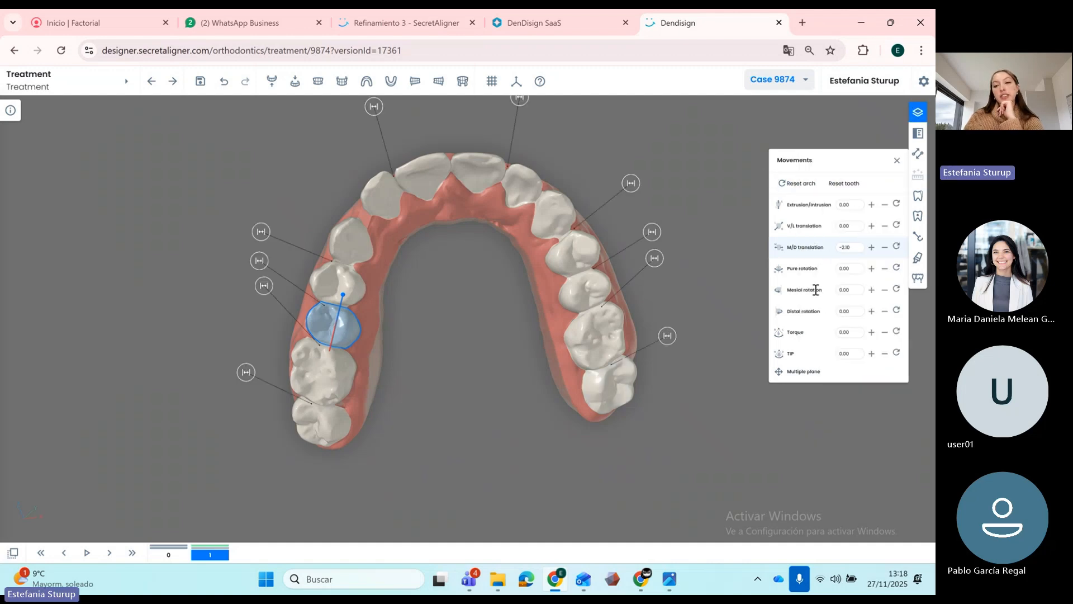
pyautogui.click(871, 226)
pyautogui.moveTo(454, 308)
pyautogui.mouseDown()
pyautogui.moveTo(481, 305)
pyautogui.moveTo(446, 306)
pyautogui.moveTo(435, 323)
pyautogui.moveTo(448, 307)
pyautogui.moveTo(448, 323)
pyautogui.mouseUp()
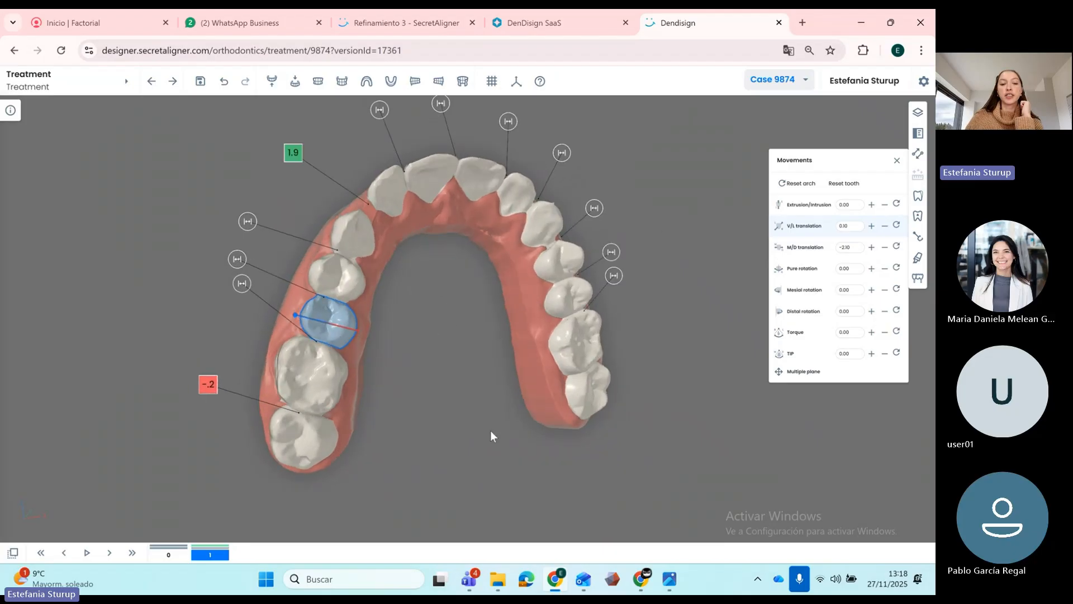
pyautogui.moveTo(403, 480); pyautogui.dragTo(368, 378)
# - Translate the rearmost upper molar to -2.30 M/D and drag its V/L arrow to 0.89
pyautogui.click(302, 417)
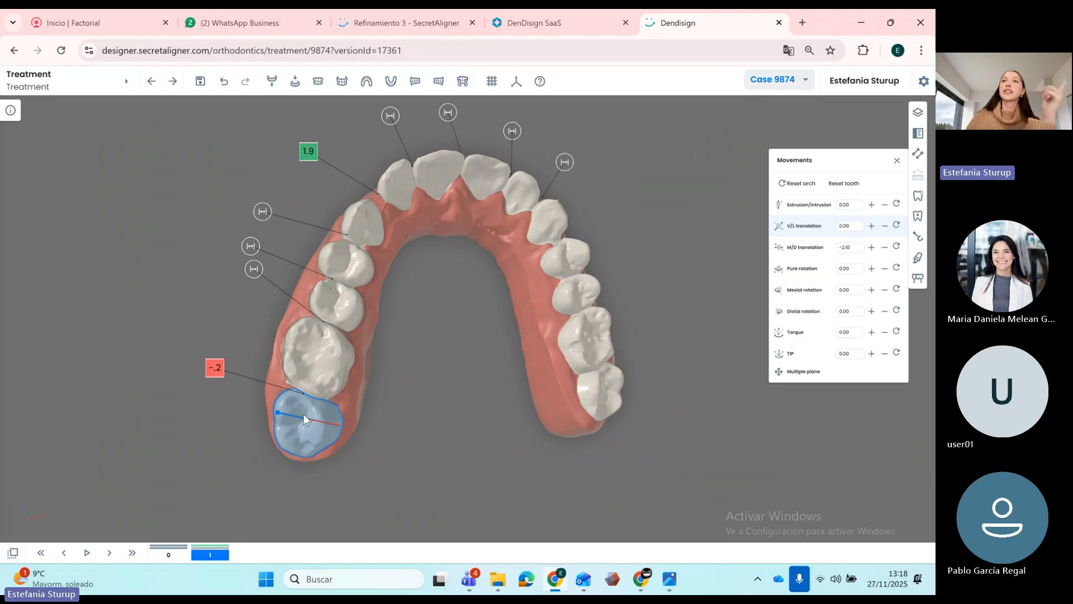
pyautogui.click(884, 247)
pyautogui.click(884, 248)
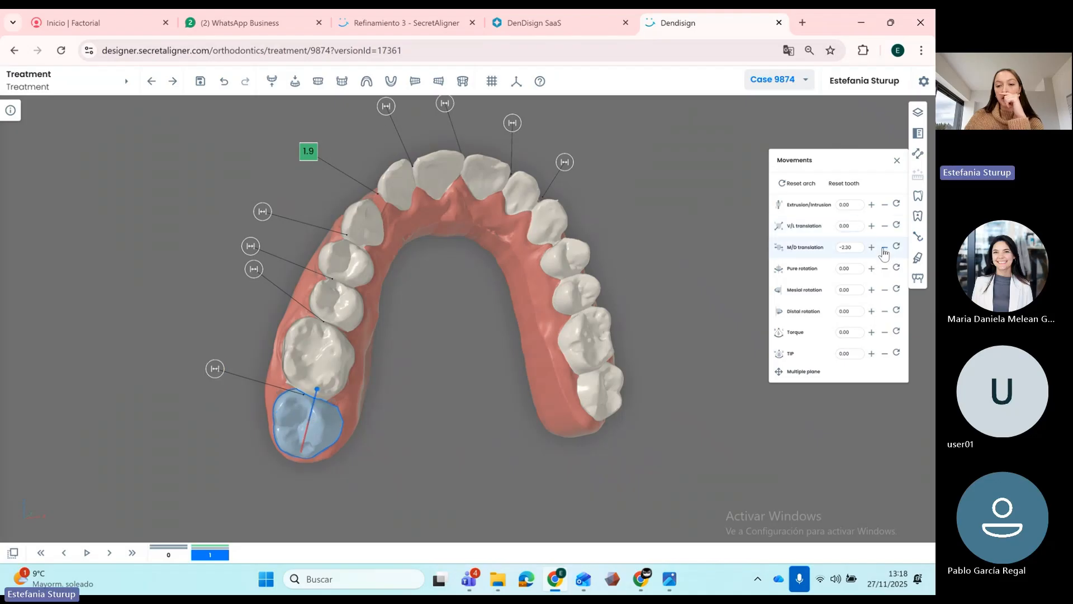
pyautogui.moveTo(432, 326); pyautogui.dragTo(438, 378)
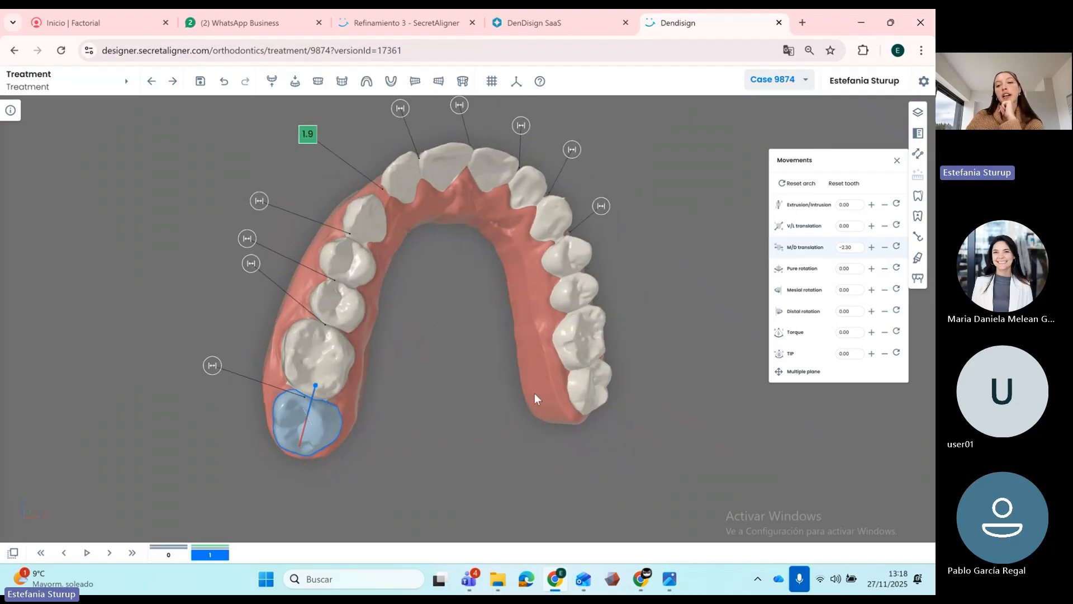
pyautogui.click(779, 373)
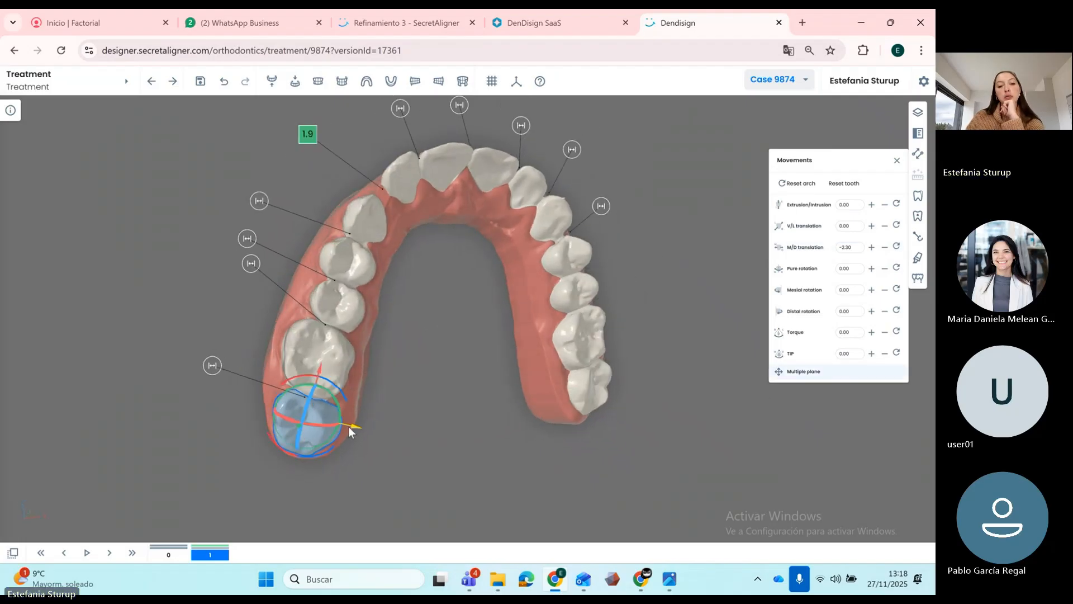
pyautogui.moveTo(349, 427); pyautogui.dragTo(384, 417)
pyautogui.click(386, 418)
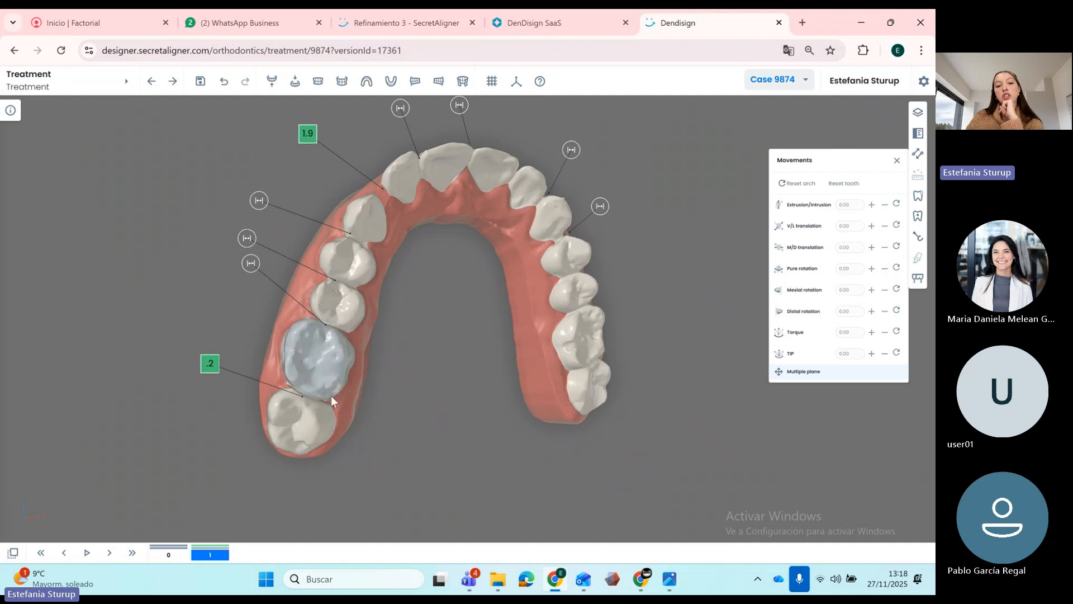
pyautogui.click(320, 414)
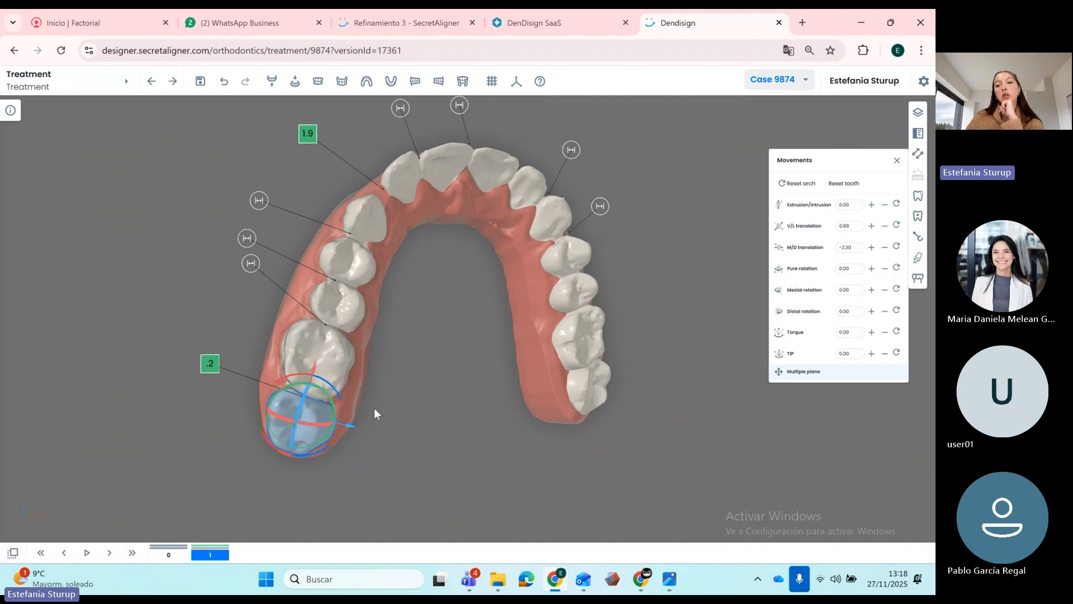
pyautogui.click(872, 248)
pyautogui.moveTo(476, 331); pyautogui.dragTo(369, 321)
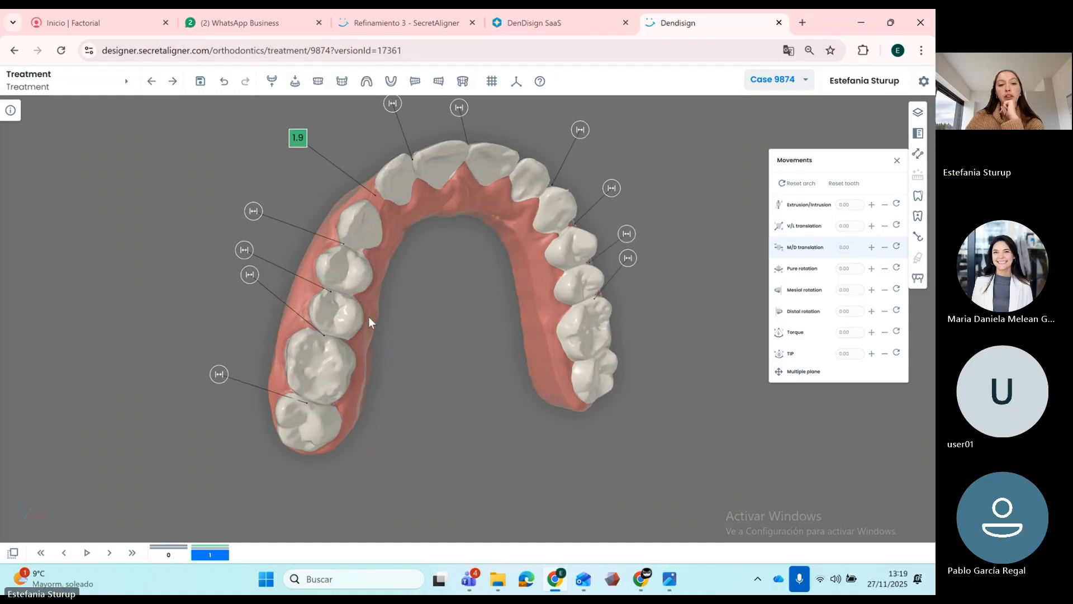
# - Nudge the second premolar toward the molar and step the next premolar's mesio-distal translation
pyautogui.click(364, 320)
pyautogui.click(781, 372)
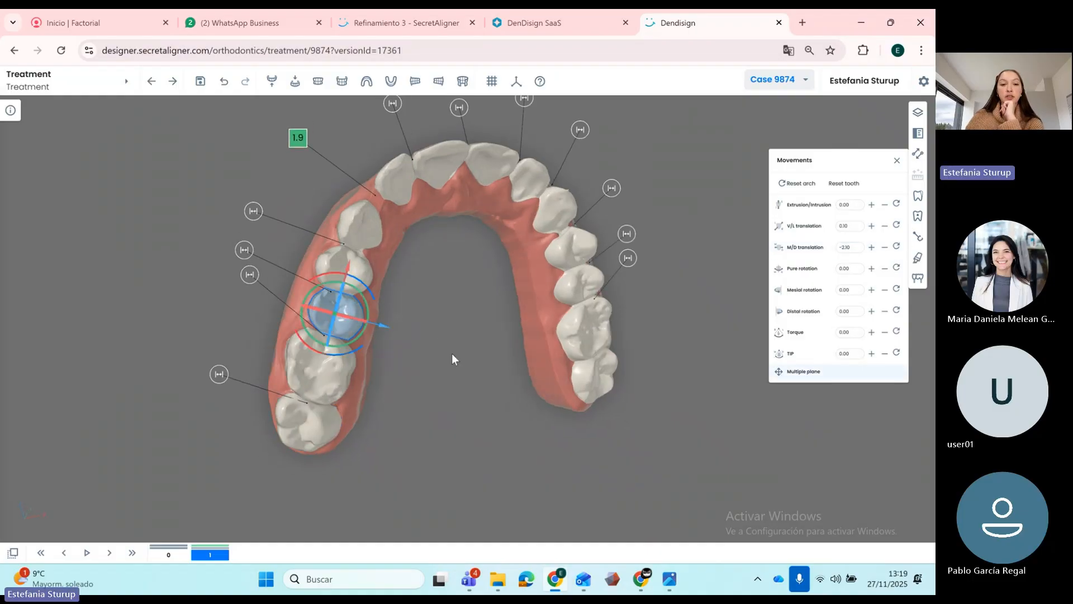
pyautogui.moveTo(380, 327); pyautogui.dragTo(370, 324)
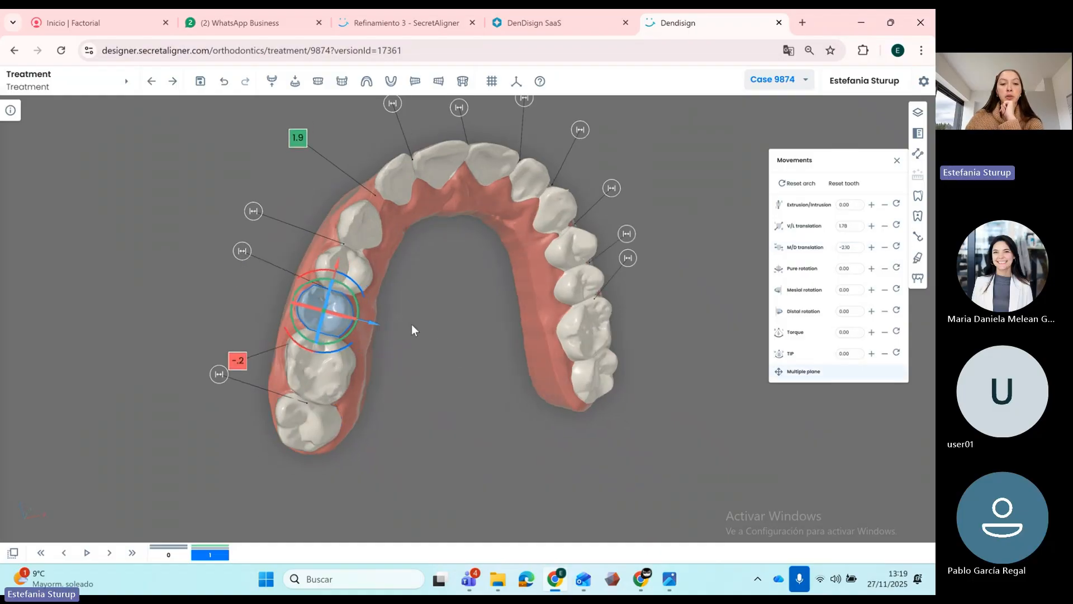
pyautogui.click(411, 324)
pyautogui.click(376, 305)
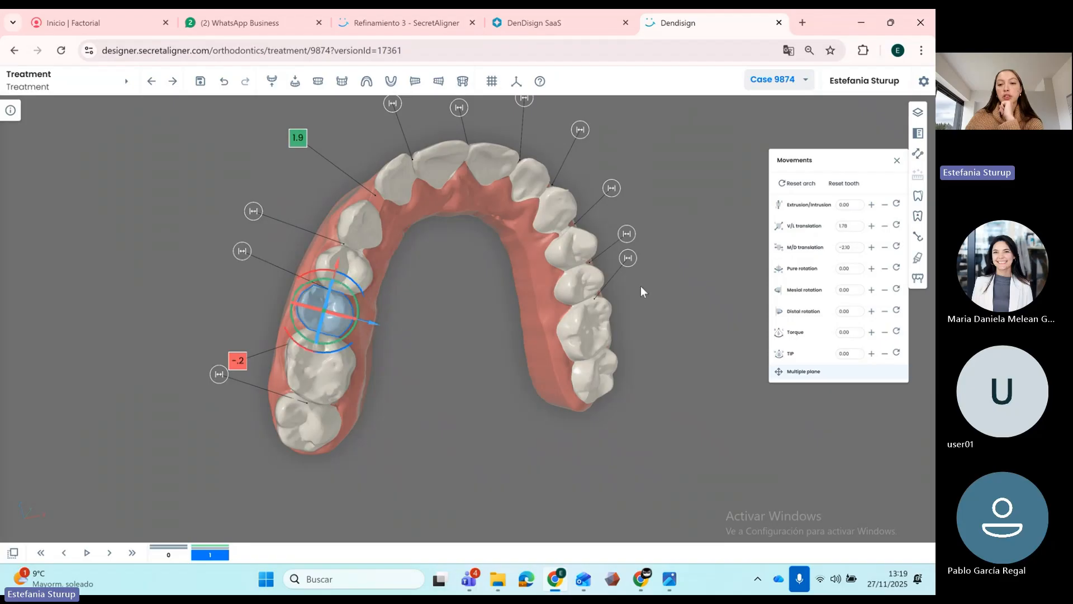
pyautogui.click(871, 250)
pyautogui.moveTo(478, 317); pyautogui.dragTo(459, 316)
# - Shift the first premolar vestibular-lingually and step its mesio-distal translation twice
pyautogui.click(355, 284)
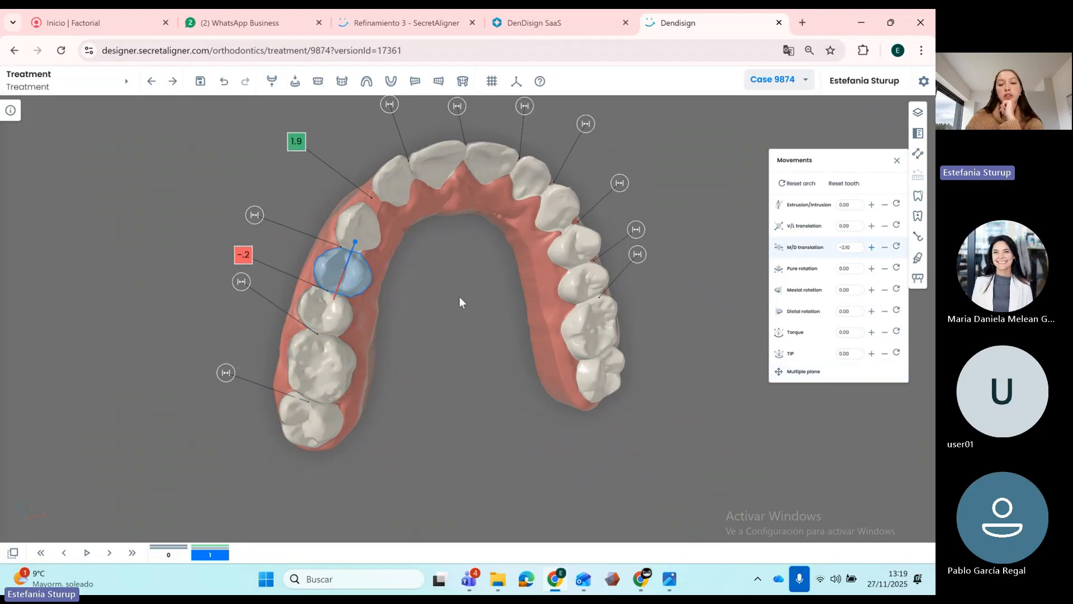
pyautogui.click(779, 373)
pyautogui.moveTo(383, 281); pyautogui.dragTo(378, 284)
pyautogui.moveTo(451, 304); pyautogui.dragTo(454, 291)
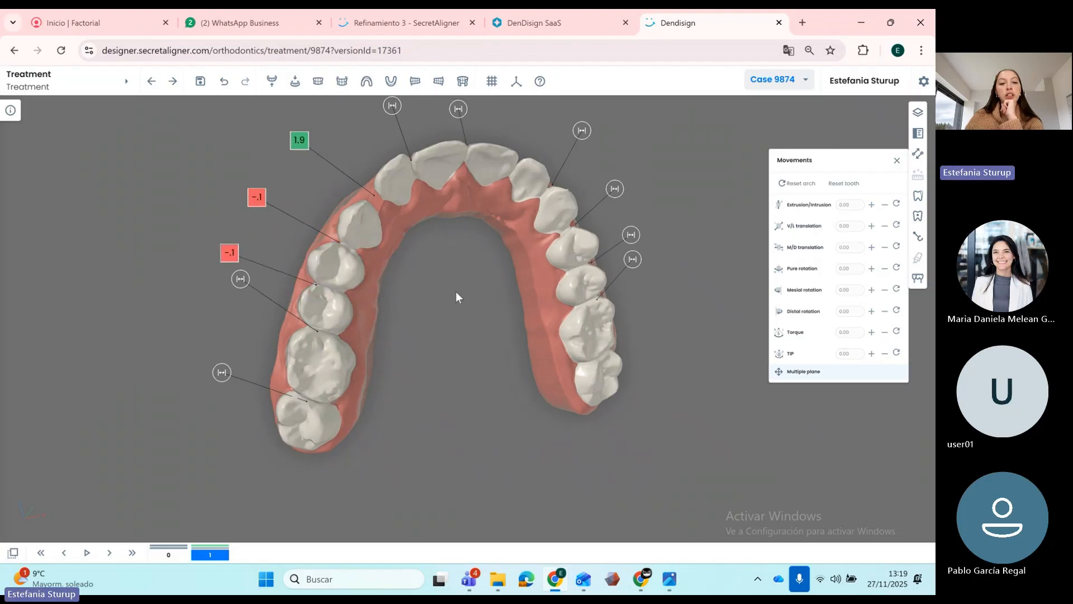
pyautogui.click(367, 230)
pyautogui.moveTo(387, 225); pyautogui.dragTo(388, 226)
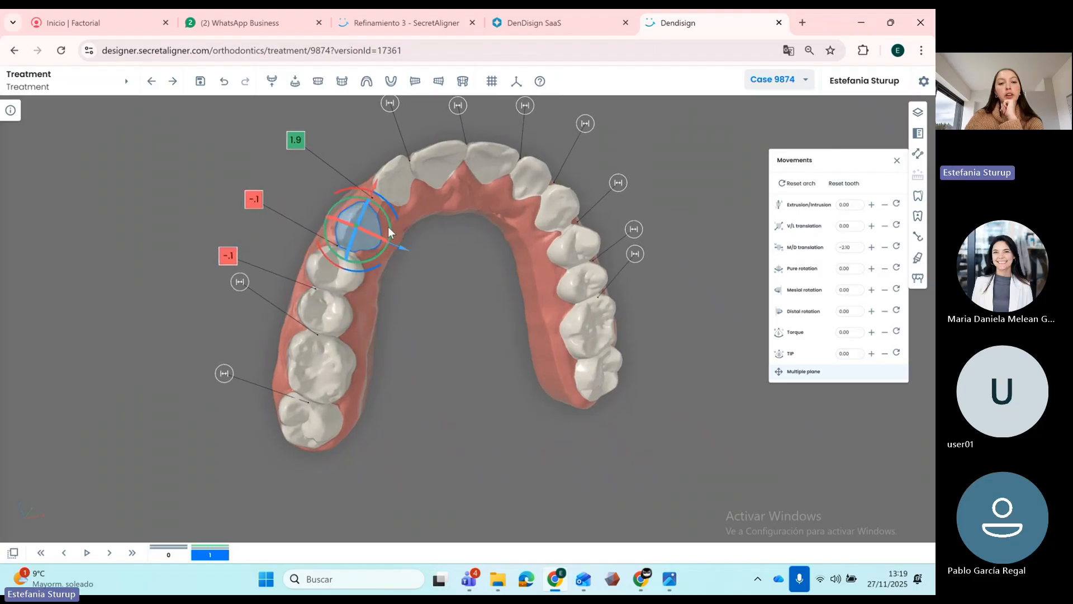
pyautogui.click(339, 280)
pyautogui.click(871, 247)
pyautogui.click(417, 287)
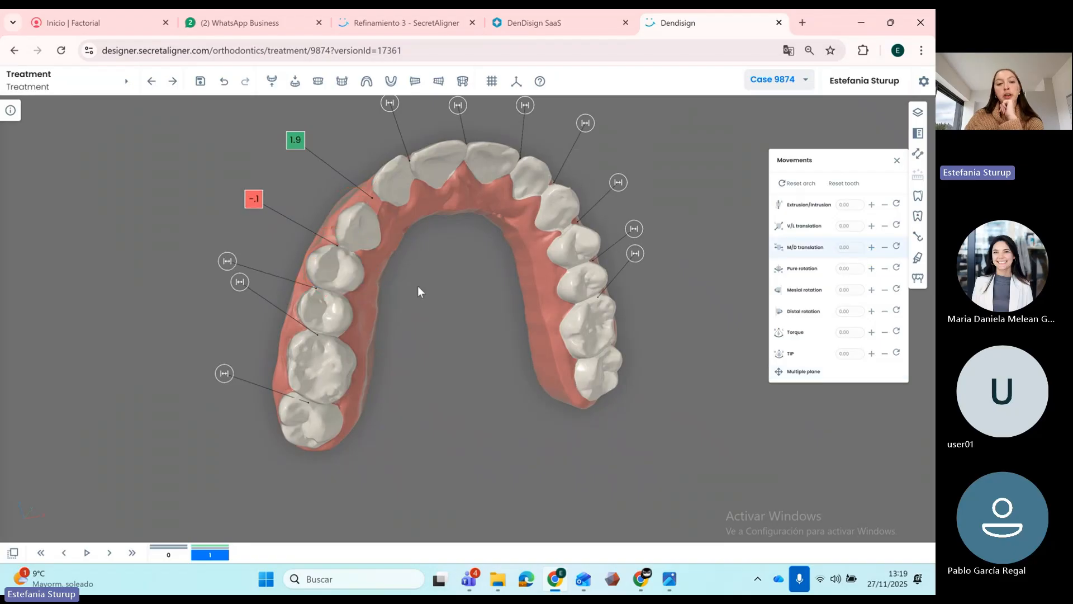
# - Move the canine toward the lingual side
pyautogui.click(370, 237)
pyautogui.click(472, 305)
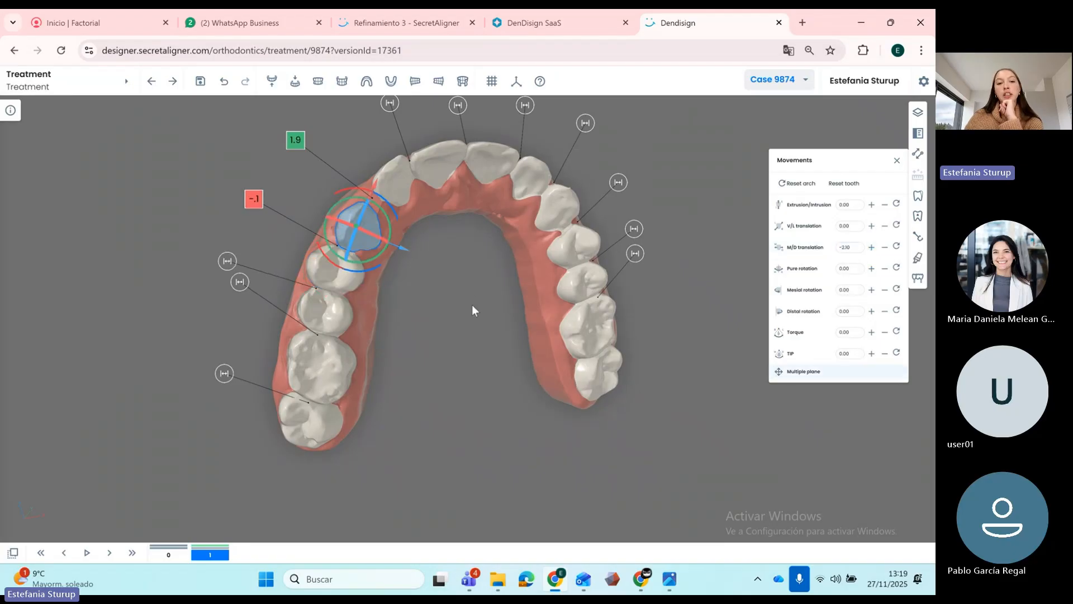
pyautogui.click(365, 232)
pyautogui.moveTo(401, 252); pyautogui.dragTo(366, 213)
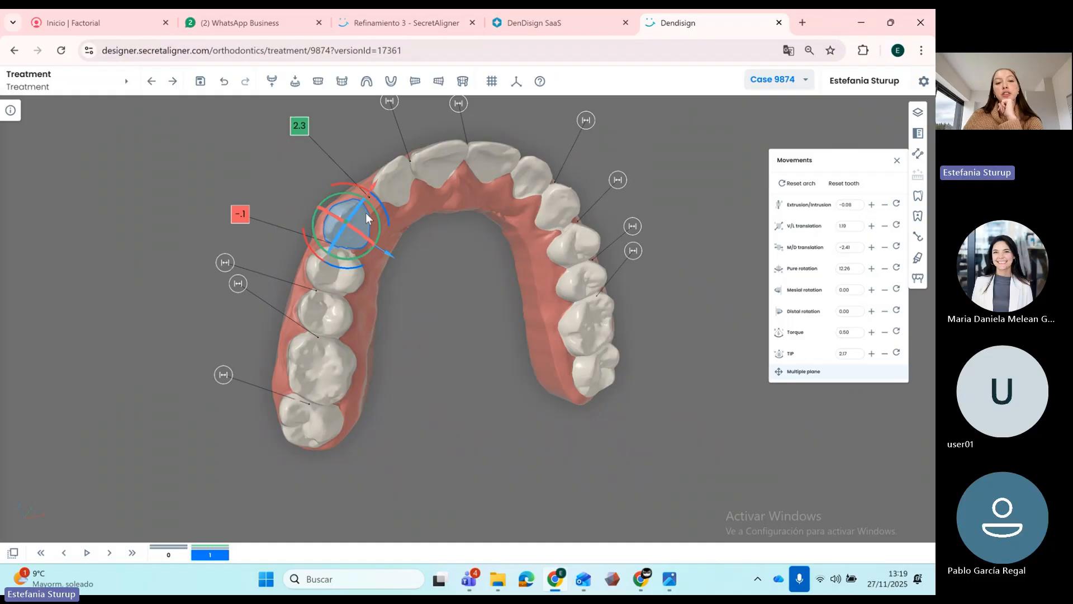
# - Increase the canine's torque and rotate it slightly back
pyautogui.moveTo(393, 253); pyautogui.dragTo(384, 228)
pyautogui.moveTo(447, 270); pyautogui.dragTo(444, 270)
pyautogui.click(514, 266)
# - In frontal view, decrease the canine's tip, extrude it to 0.45 and step its mesio-distal translation twice
pyautogui.moveTo(514, 270); pyautogui.dragTo(525, 334)
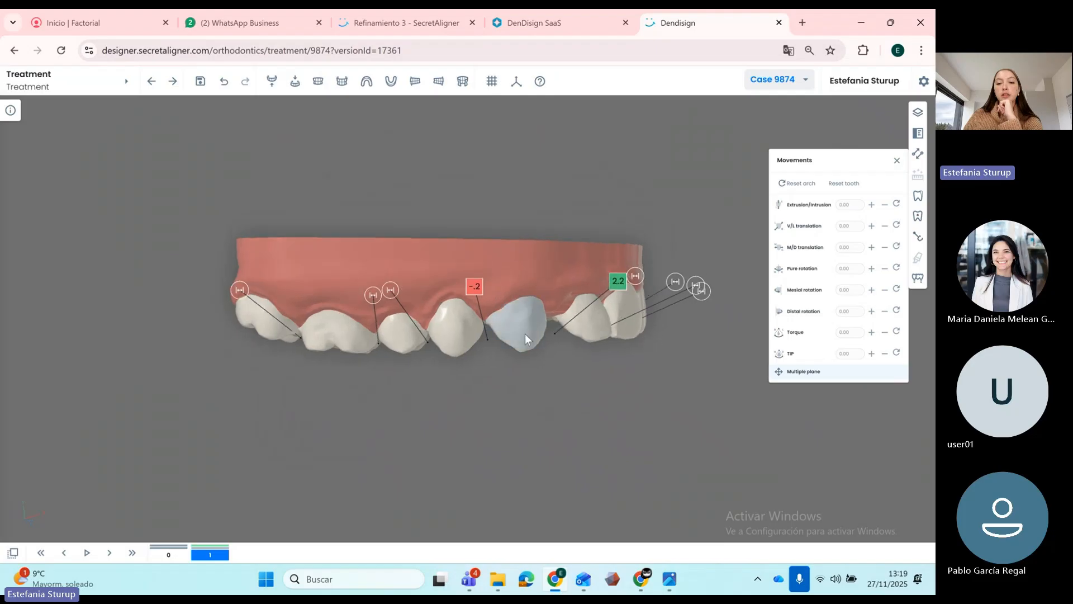
pyautogui.click(525, 333)
pyautogui.click(885, 355)
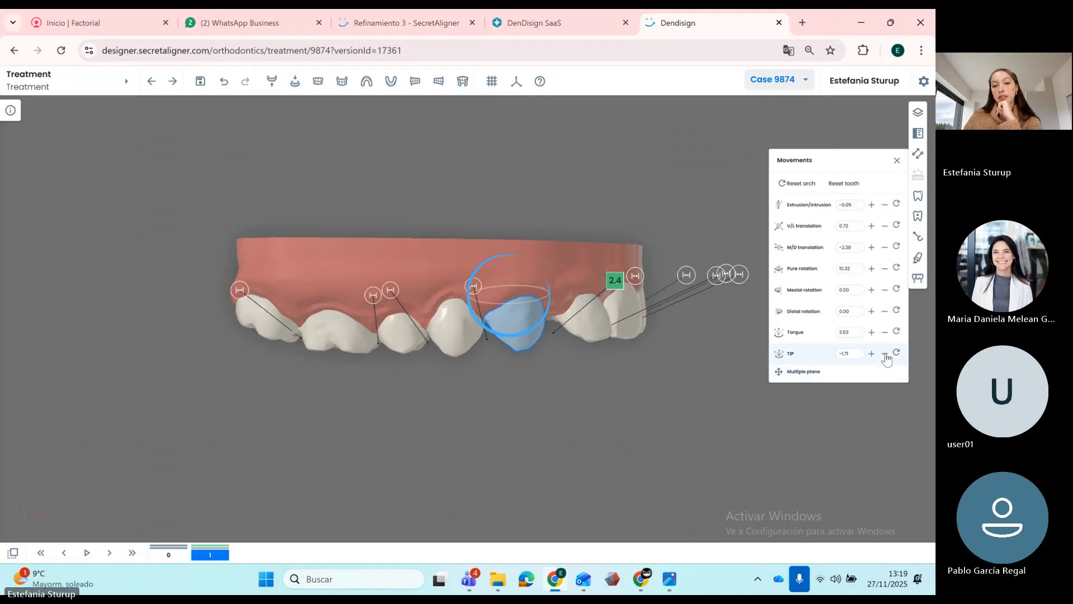
pyautogui.click(872, 205)
pyautogui.click(872, 205)
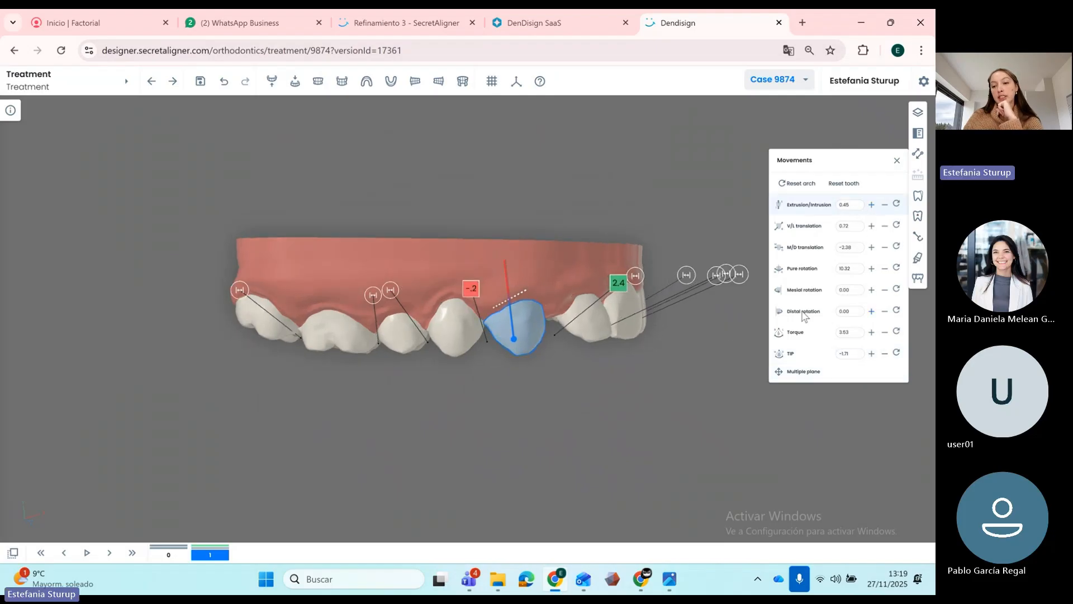
pyautogui.click(873, 249)
pyautogui.click(873, 249)
# - Back in the occlusal view, decrease the canine's pure rotation
pyautogui.click(649, 407)
pyautogui.moveTo(649, 406); pyautogui.dragTo(577, 298)
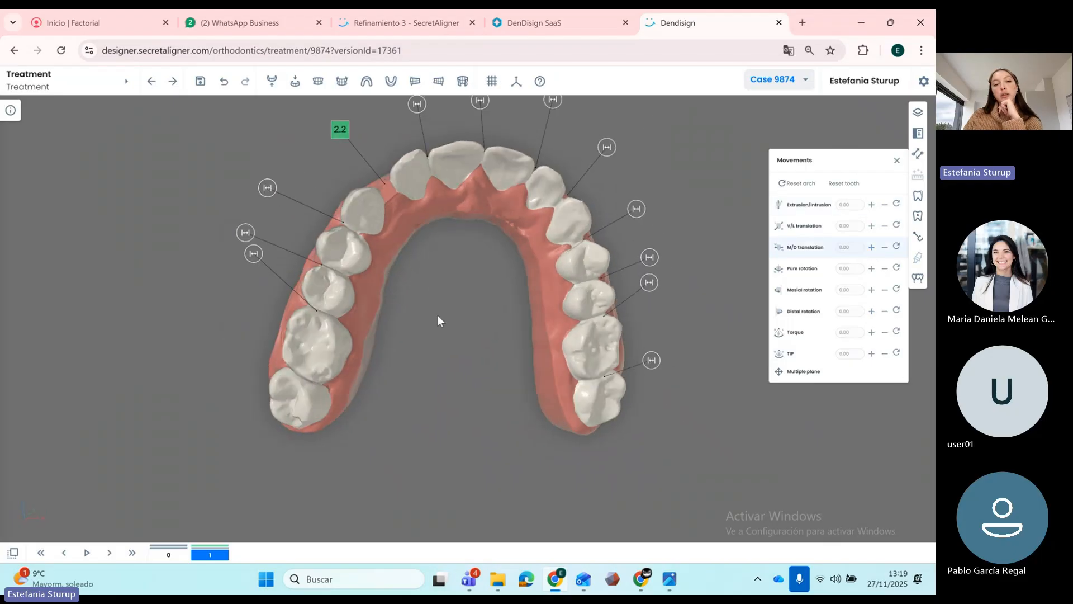
pyautogui.moveTo(438, 320); pyautogui.dragTo(422, 304)
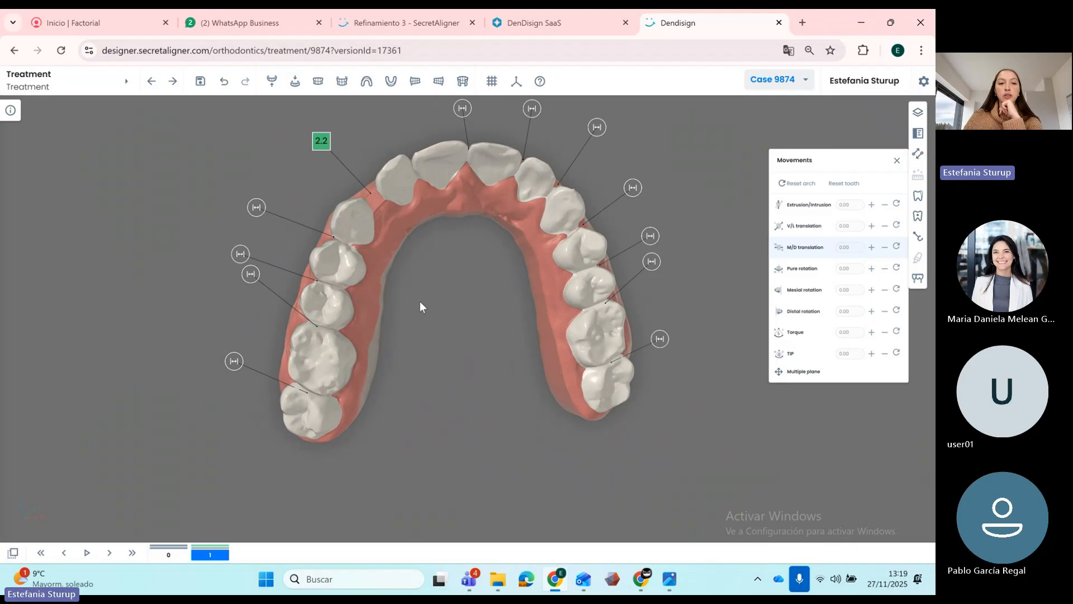
pyautogui.click(339, 235)
pyautogui.click(885, 269)
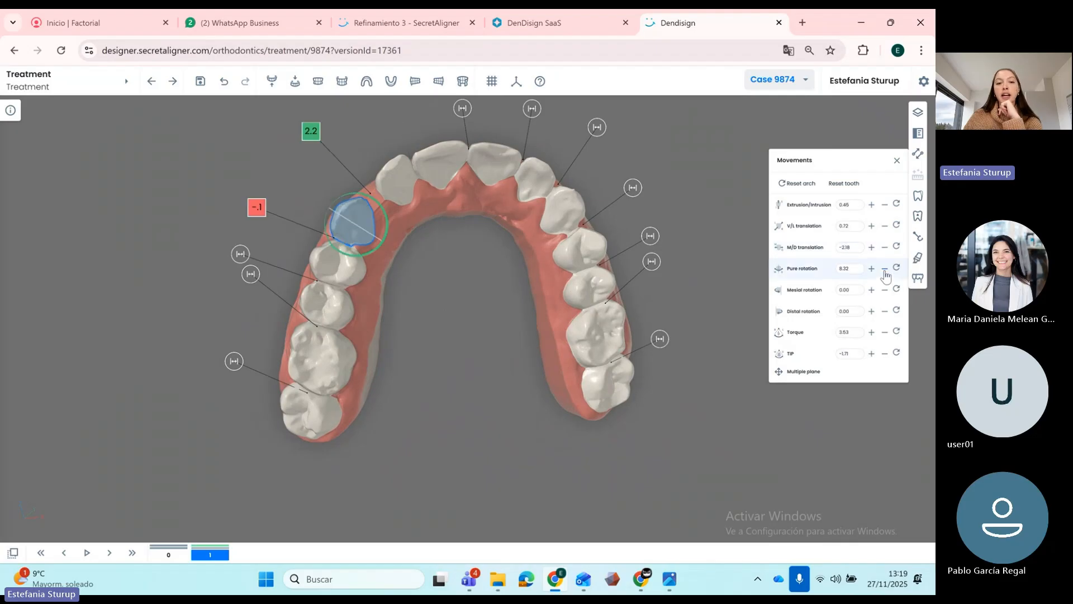
pyautogui.click(449, 307)
# - Step the canine mesio-distally until its gap reads 2.2, then compare stages 0 and 1
pyautogui.moveTo(450, 307); pyautogui.dragTo(570, 310)
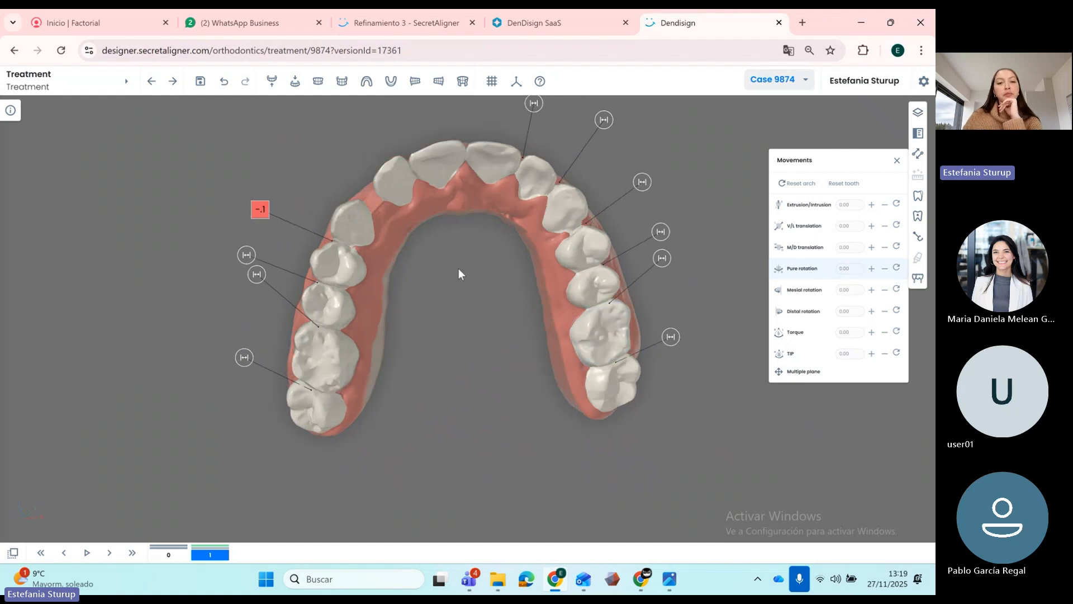
pyautogui.moveTo(459, 273); pyautogui.dragTo(502, 249)
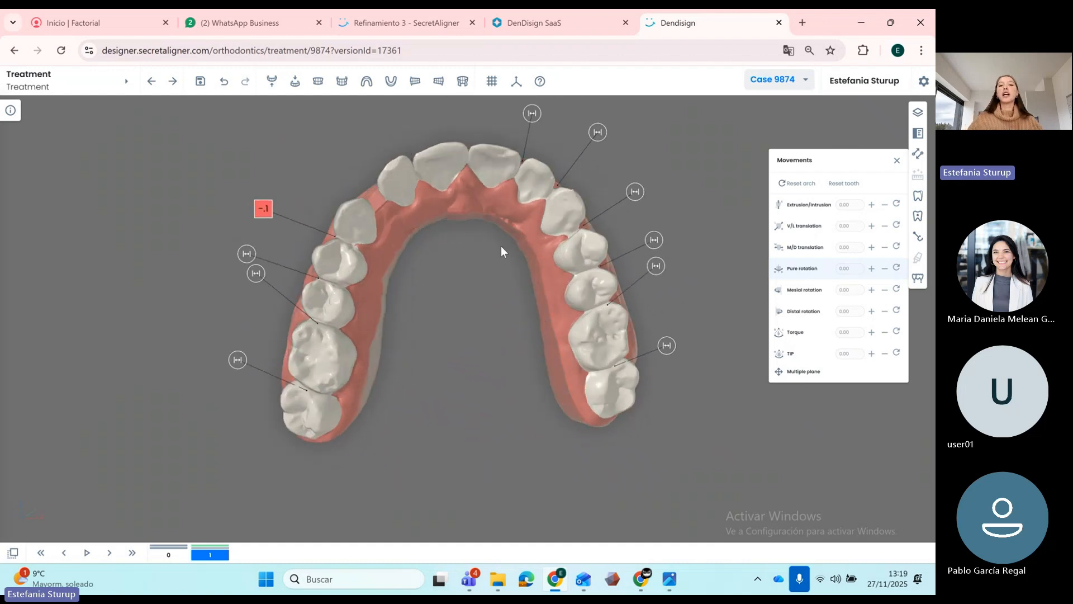
pyautogui.click(357, 229)
pyautogui.click(870, 250)
pyautogui.click(462, 323)
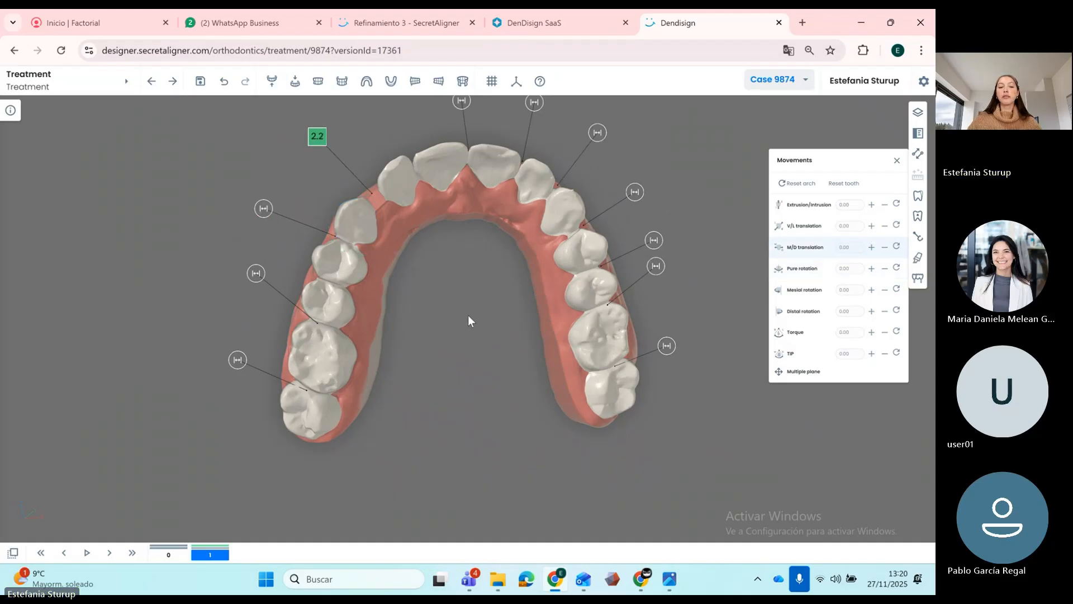
pyautogui.moveTo(468, 314); pyautogui.dragTo(503, 360)
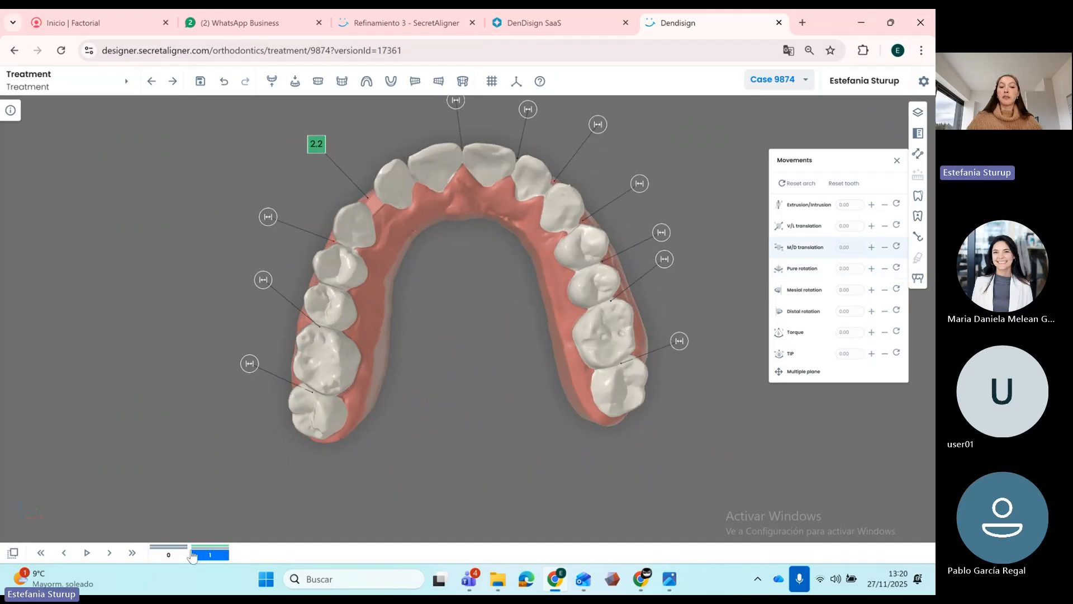
pyautogui.click(175, 557)
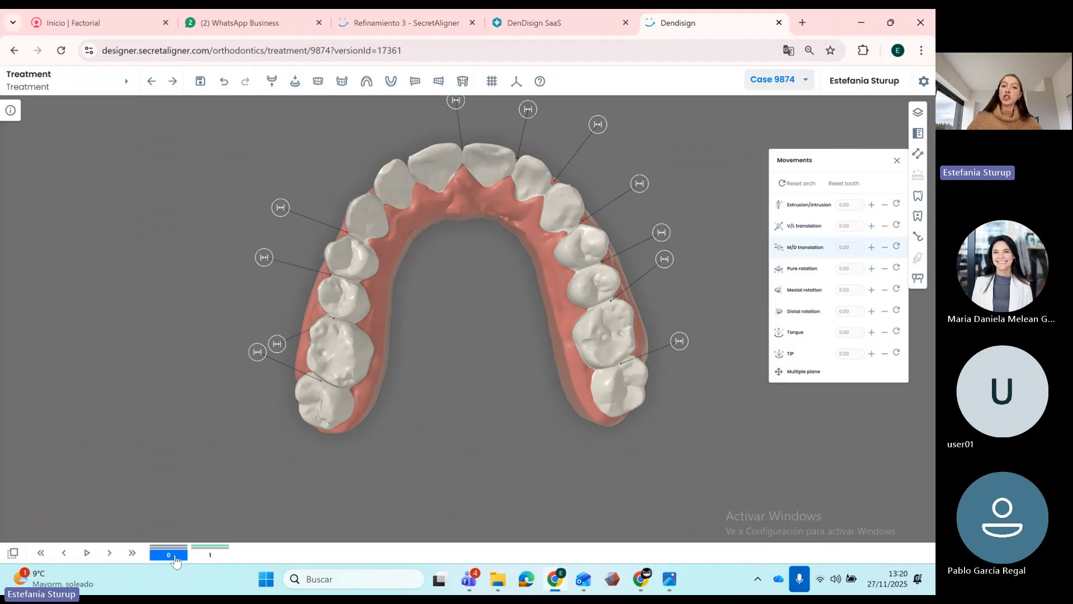
pyautogui.click(210, 555)
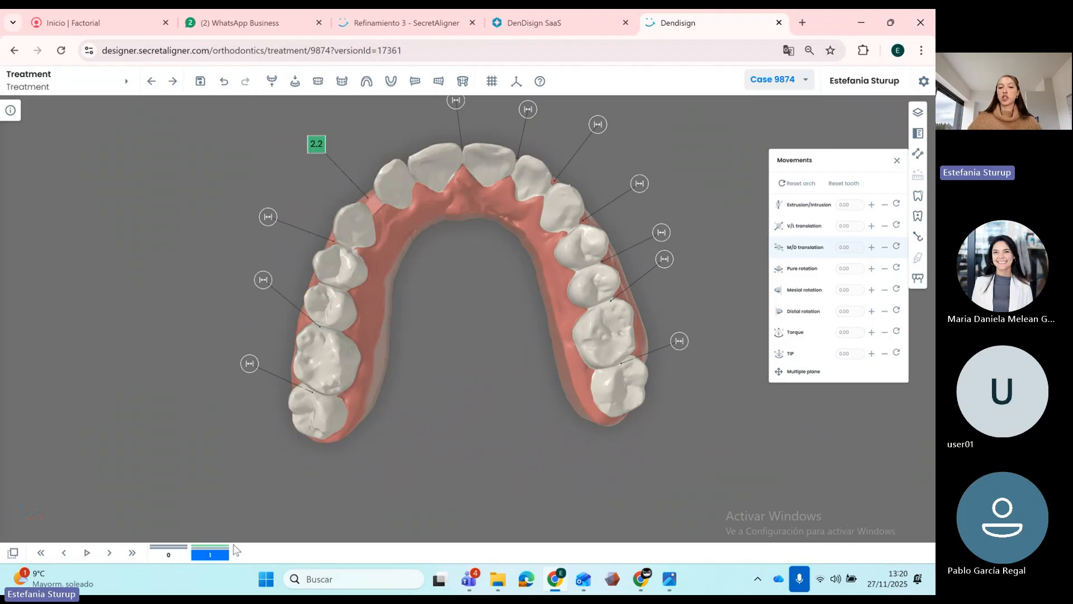
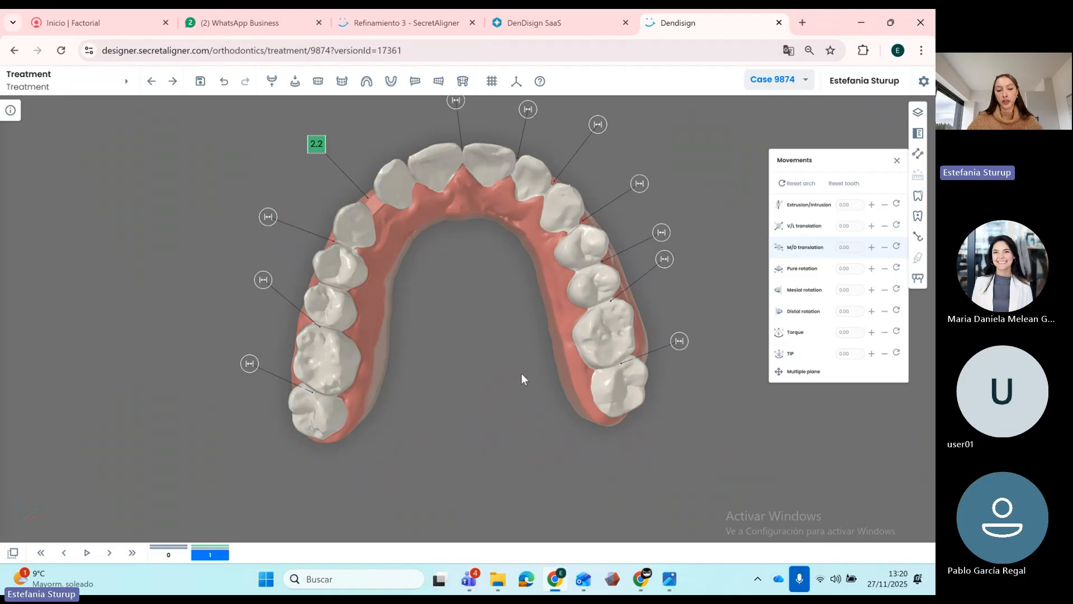
# - Auto-calculate the intermediate steps, accepting the update, then preview step 10 and return to step 0
pyautogui.click(169, 555)
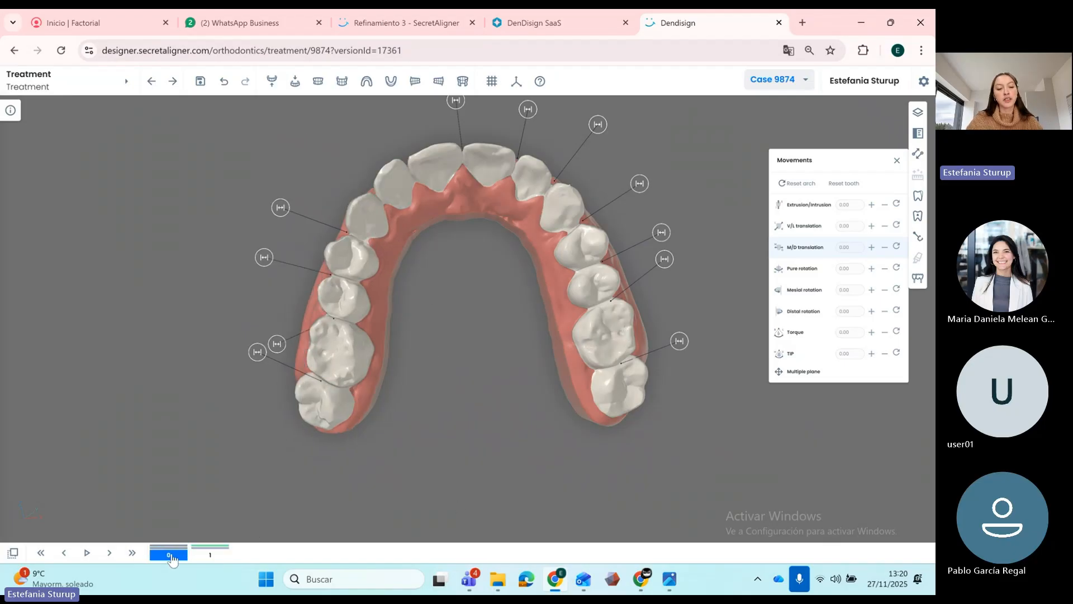
pyautogui.click(218, 557)
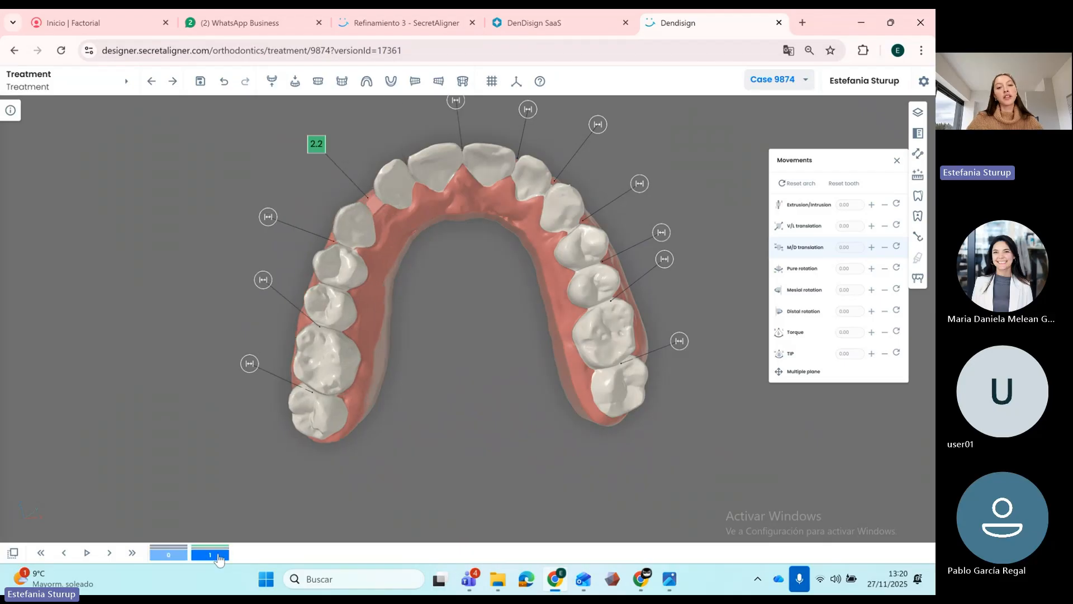
pyautogui.click(914, 180)
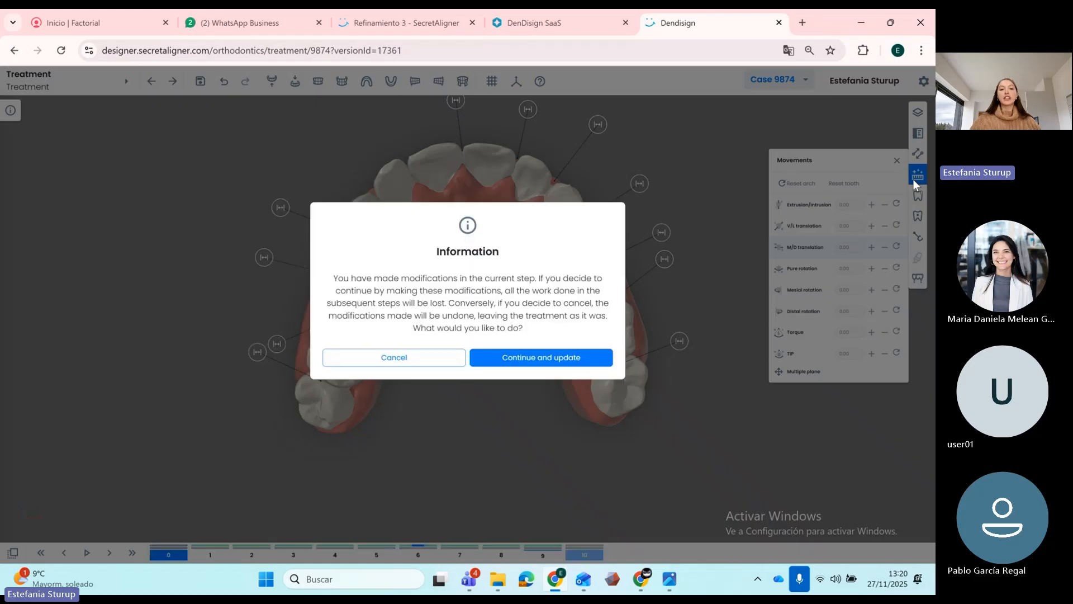
pyautogui.click(561, 360)
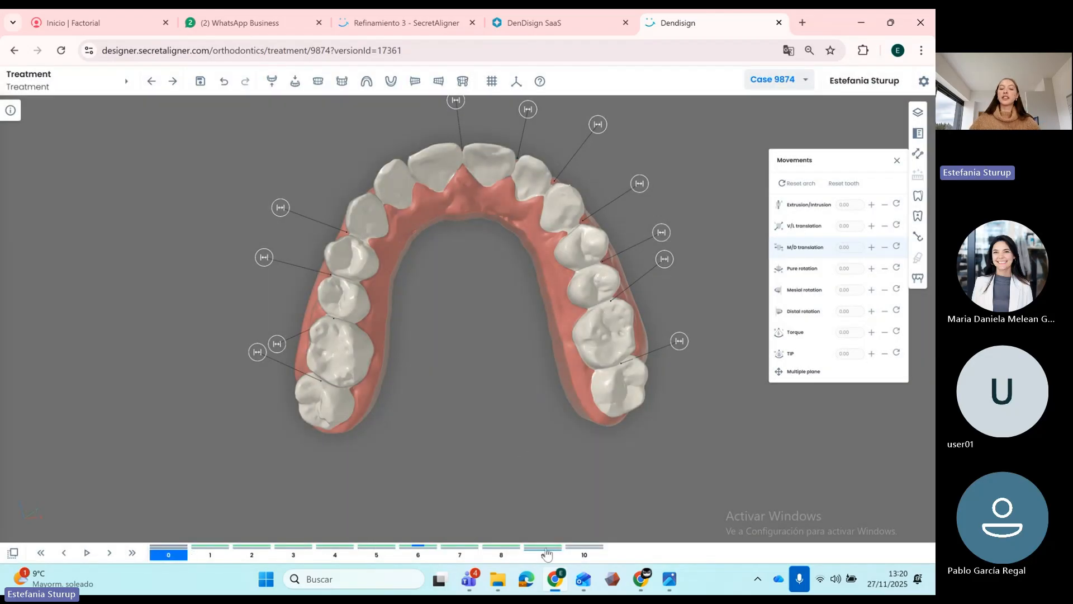
pyautogui.click(596, 559)
pyautogui.click(166, 557)
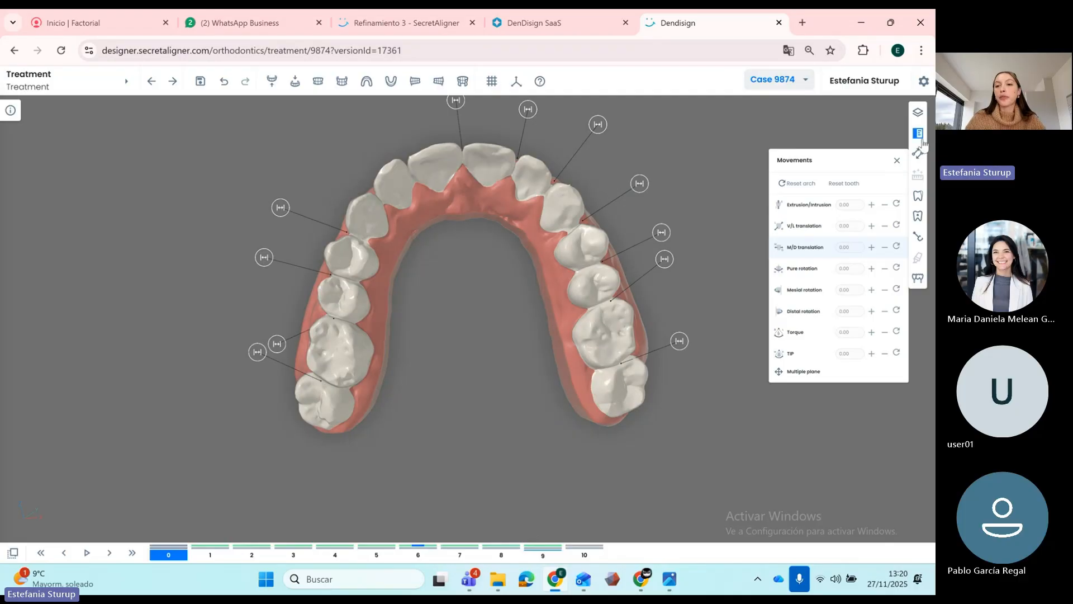
pyautogui.click(918, 133)
# - Show the Evolution panel and add steps 11 through 19 after step 10
pyautogui.click(858, 159)
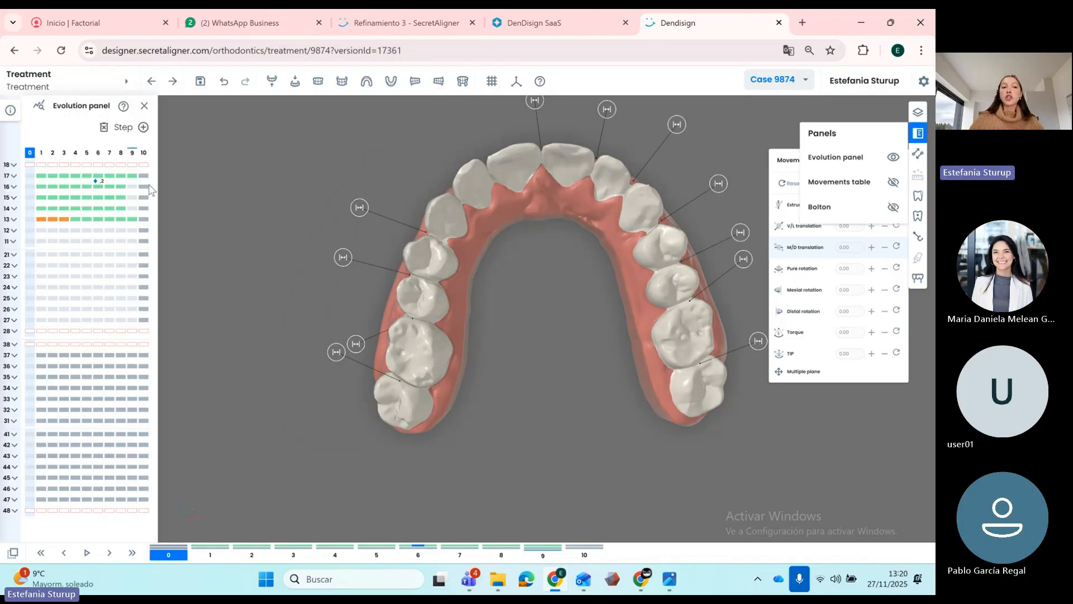
pyautogui.click(143, 153)
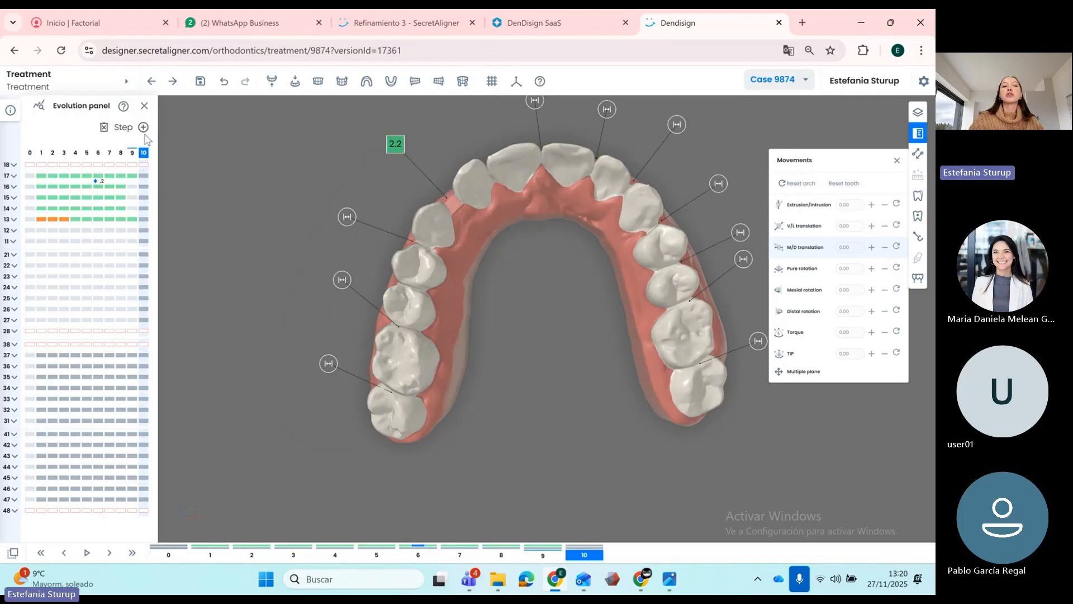
pyautogui.click(145, 129)
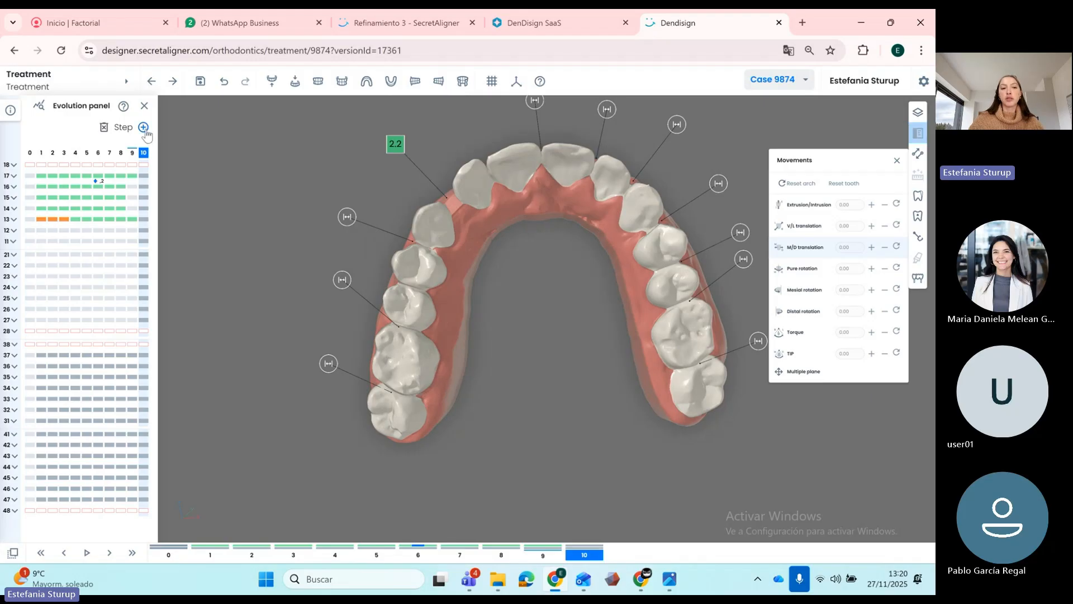
pyautogui.click(148, 128)
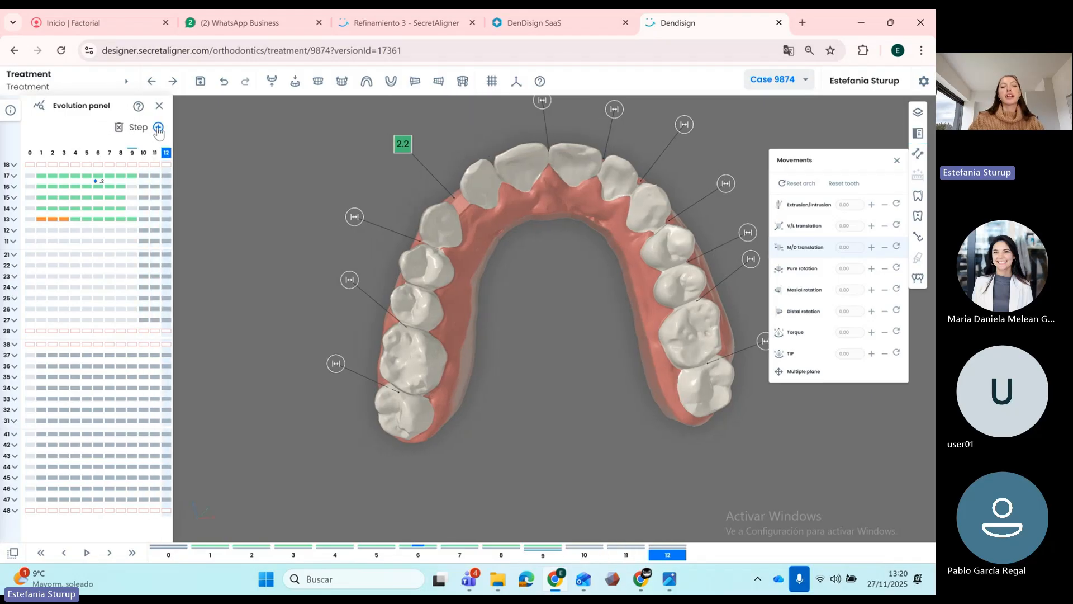
pyautogui.click(159, 129)
pyautogui.click(170, 128)
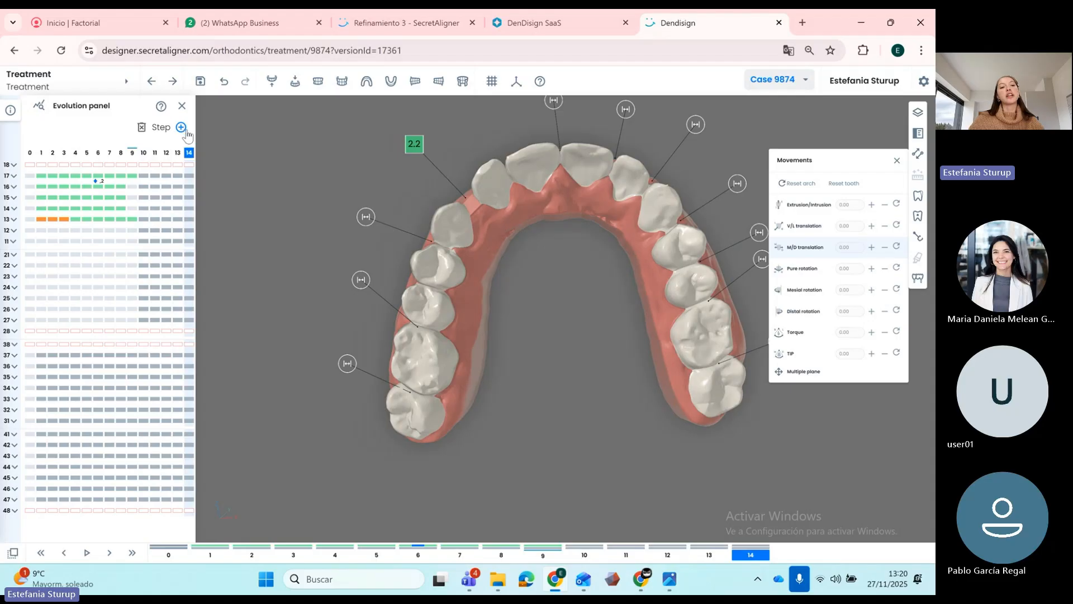
pyautogui.click(181, 128)
pyautogui.click(192, 128)
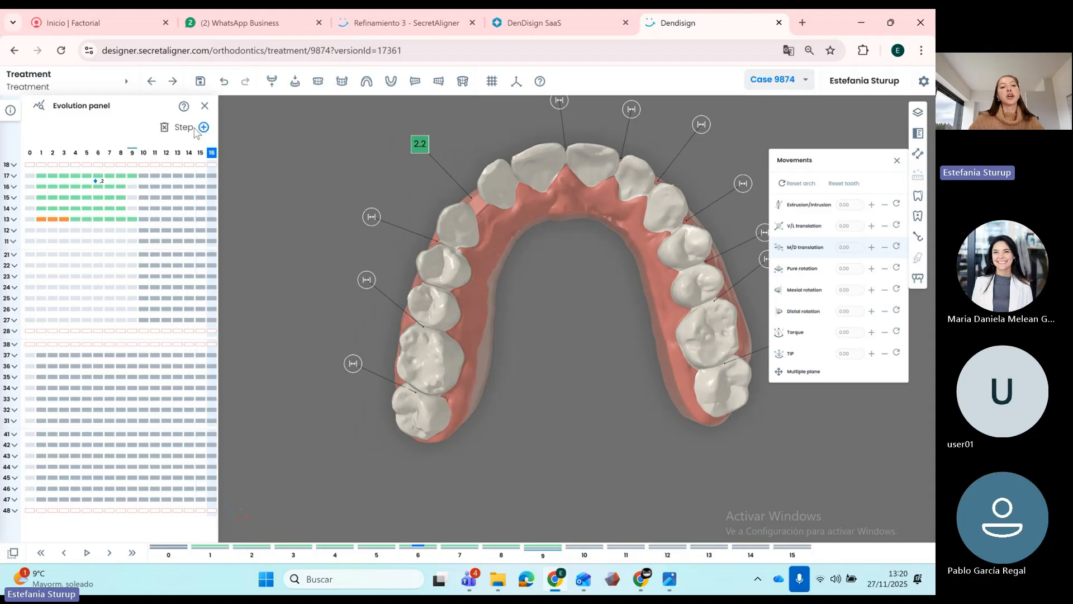
pyautogui.click(204, 127)
pyautogui.moveTo(511, 274); pyautogui.dragTo(441, 264, button='right')
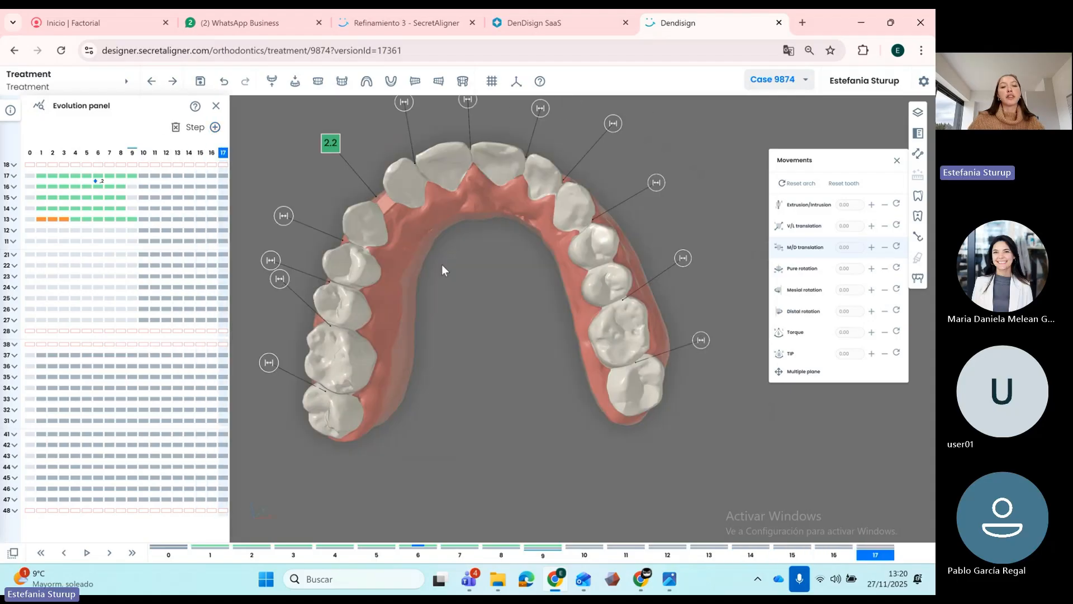
pyautogui.moveTo(442, 264); pyautogui.dragTo(423, 263)
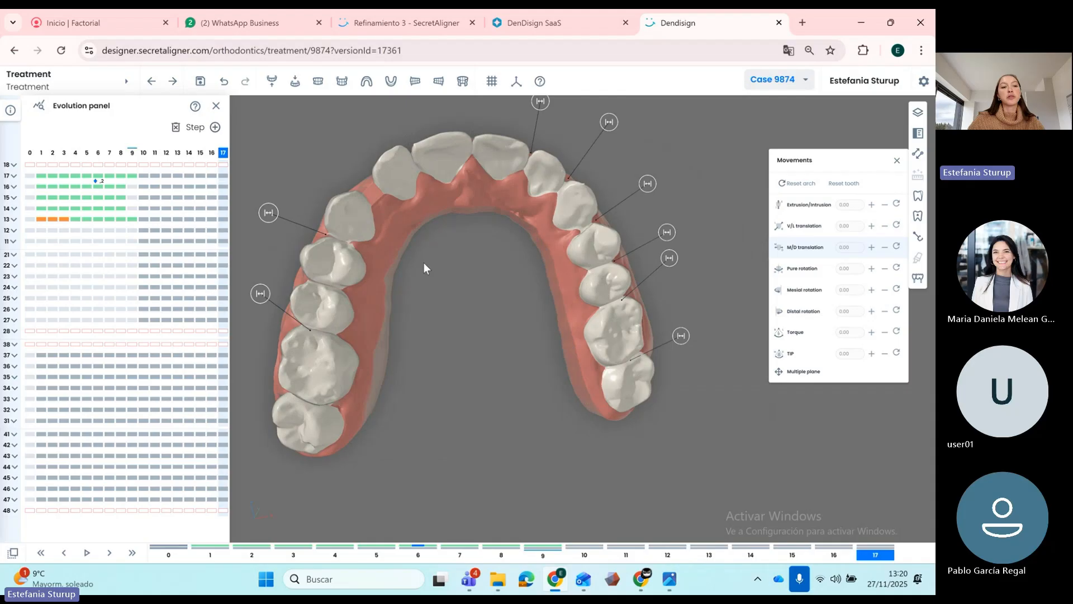
pyautogui.click(215, 127)
pyautogui.click(226, 127)
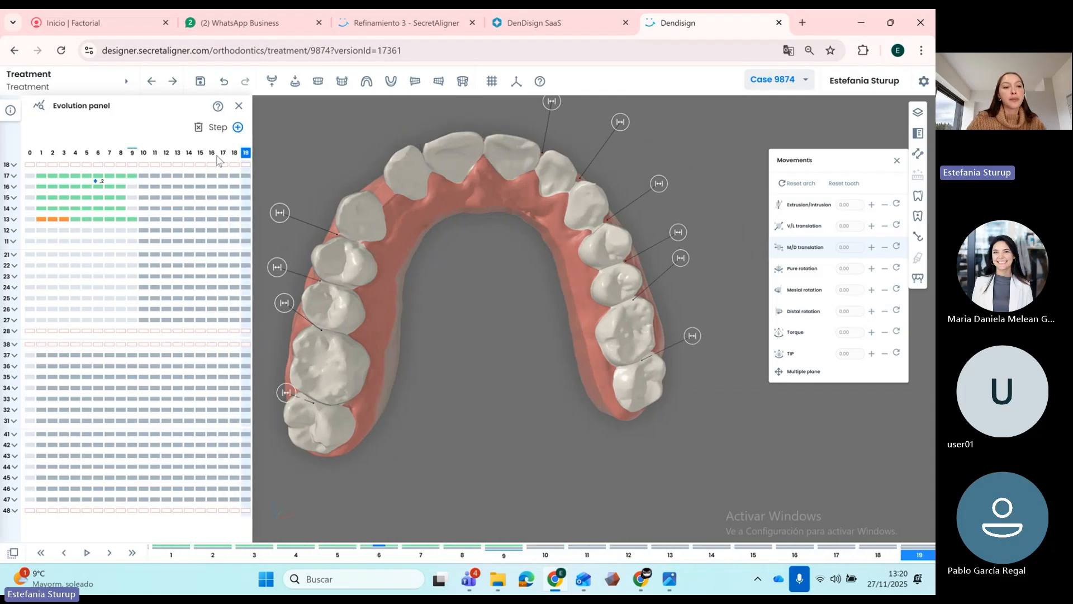
pyautogui.scroll(-2, 451, 333)
pyautogui.moveTo(451, 333); pyautogui.dragTo(518, 284, button='right')
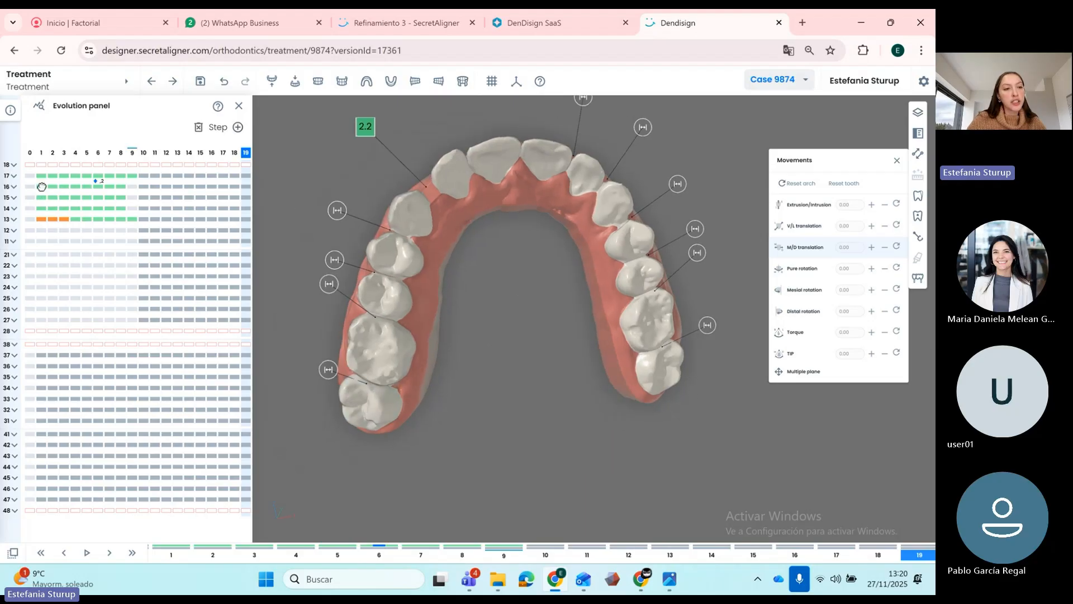
# - Delay the movements of teeth 16, 15, 14 and 13 to later steps, adding steps 20–22
pyautogui.moveTo(41, 186); pyautogui.dragTo(72, 241)
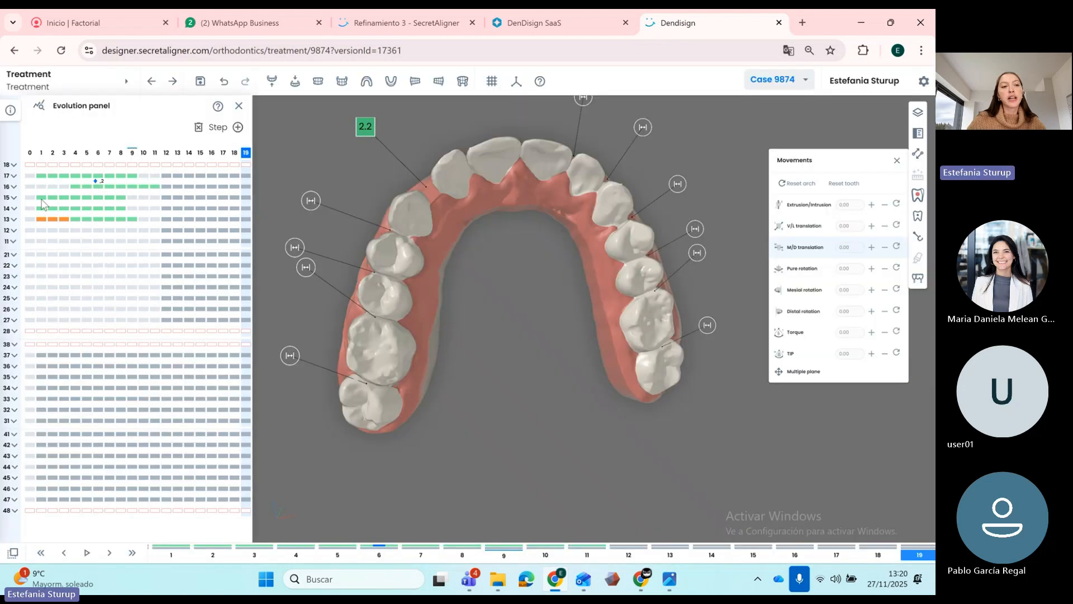
pyautogui.moveTo(40, 199); pyautogui.dragTo(108, 198)
pyautogui.moveTo(40, 208); pyautogui.dragTo(149, 210)
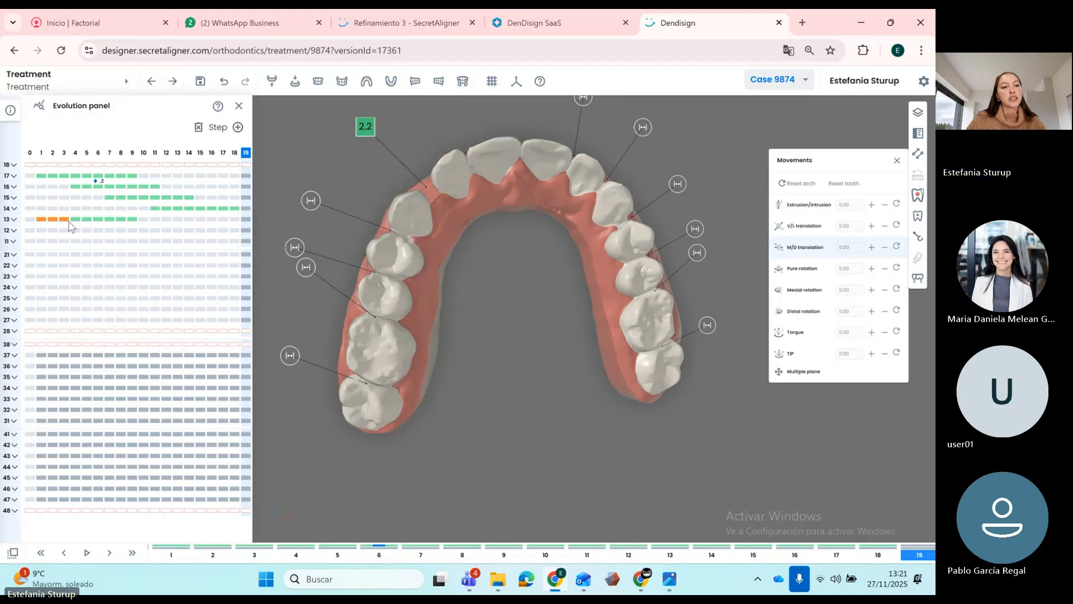
pyautogui.moveTo(42, 219); pyautogui.dragTo(155, 222)
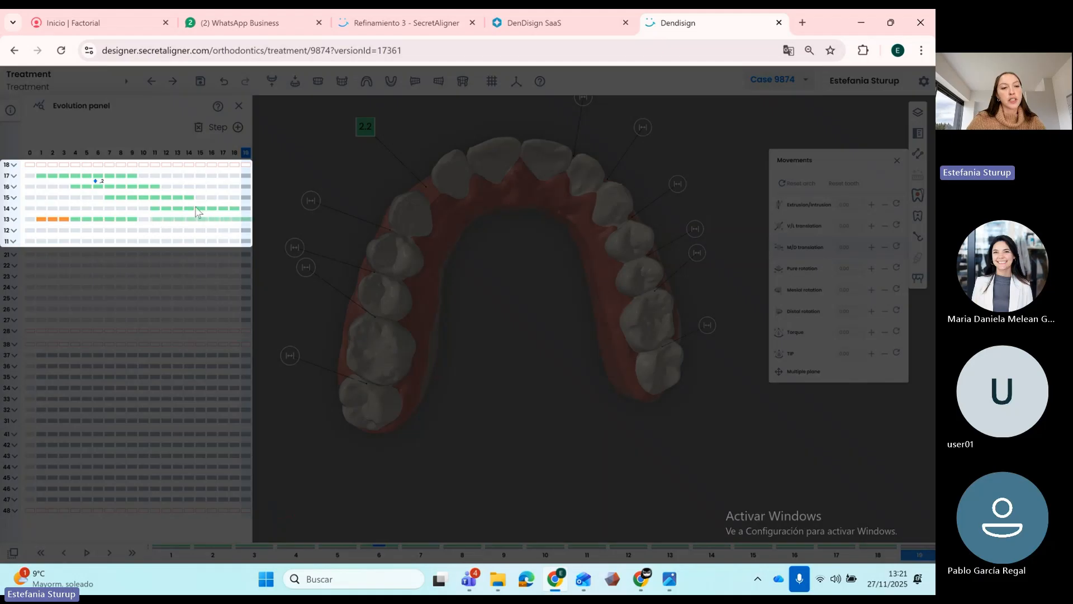
pyautogui.click(237, 127)
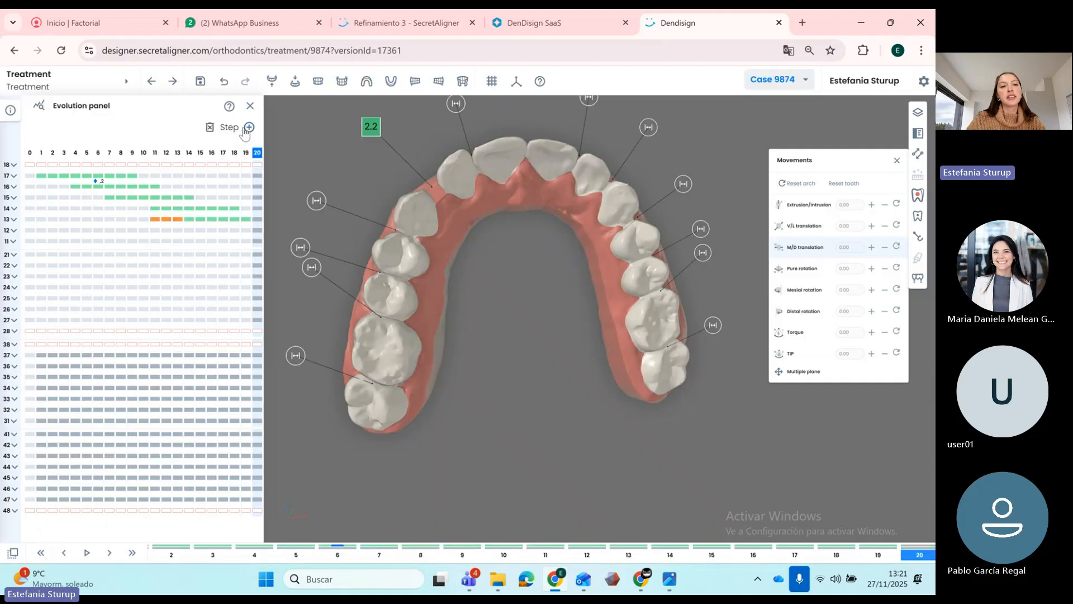
pyautogui.click(250, 128)
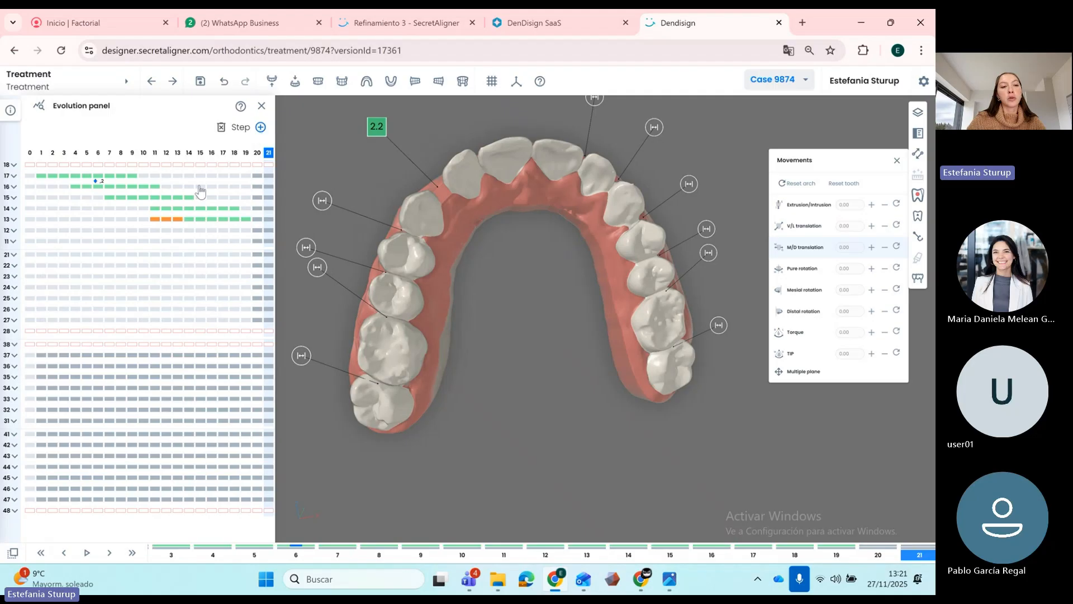
pyautogui.click(259, 129)
pyautogui.moveTo(158, 220); pyautogui.dragTo(189, 224)
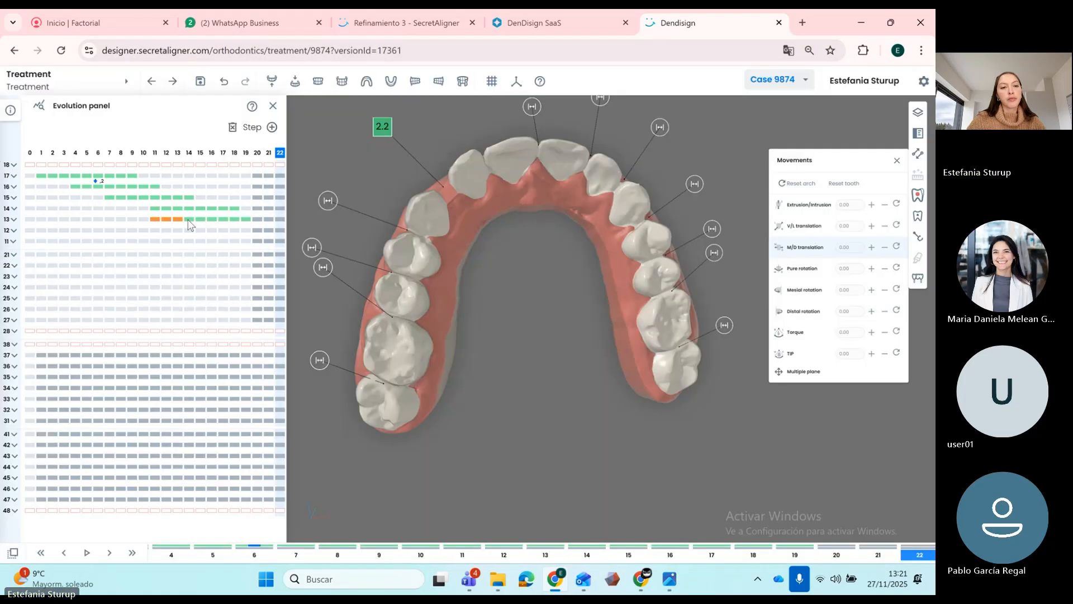
# - Step through the plan from step 0 to step 22 and rotate the arch to review
pyautogui.click(30, 152)
pyautogui.press('Right')
pyautogui.press('Right')
pyautogui.press('Right')
pyautogui.press('Right')
pyautogui.press('Right')
pyautogui.press('Right')
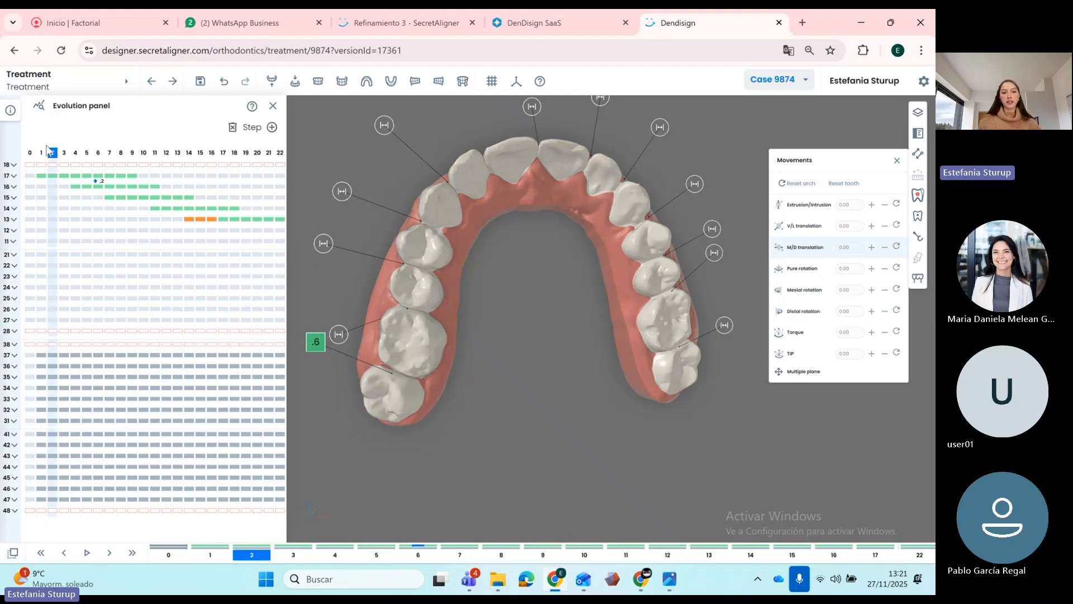
pyautogui.press('Right')
pyautogui.press('Right')
pyautogui.press('Right')
pyautogui.press('Right')
pyautogui.press('Right')
pyautogui.press('Right')
pyautogui.press('Right')
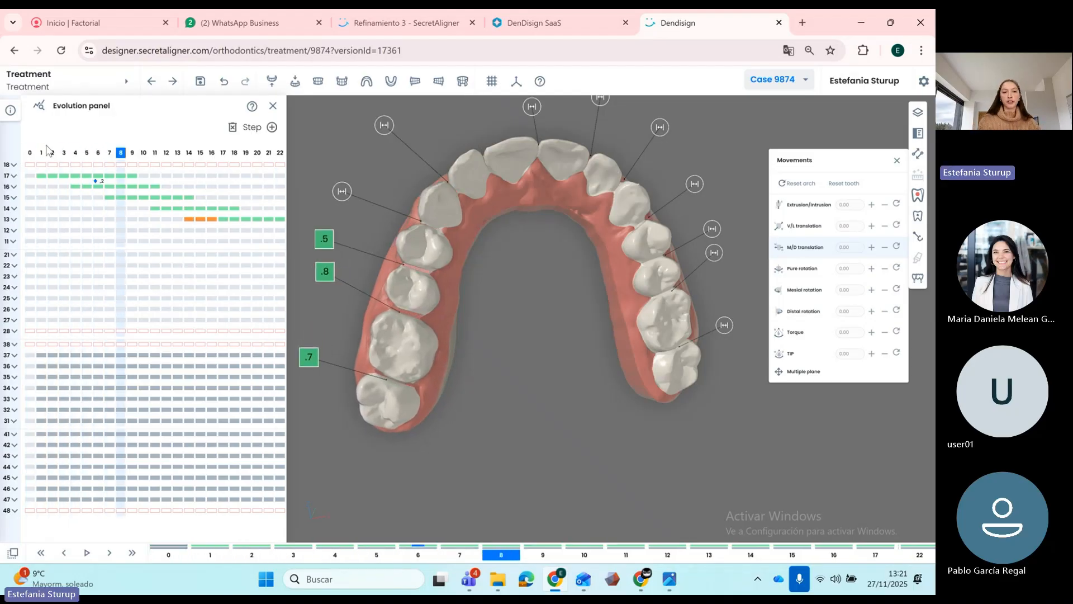
pyautogui.press('Right')
pyautogui.press('Right')
pyautogui.press('Right')
pyautogui.press('Right')
pyautogui.press('Right')
pyautogui.press('Right')
pyautogui.press('Right')
pyautogui.press('Right')
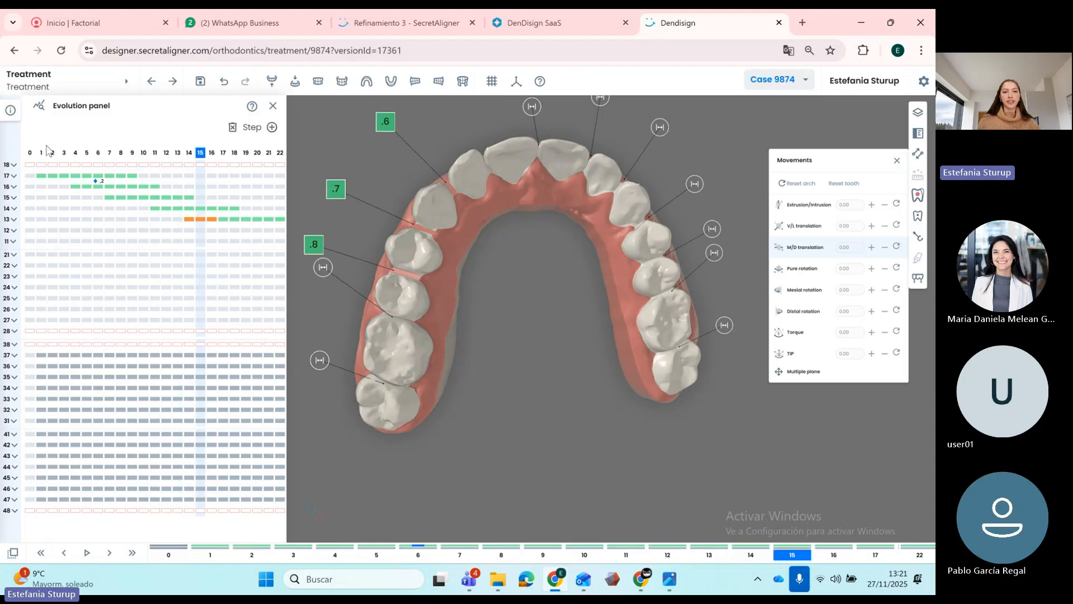
pyautogui.press('Right')
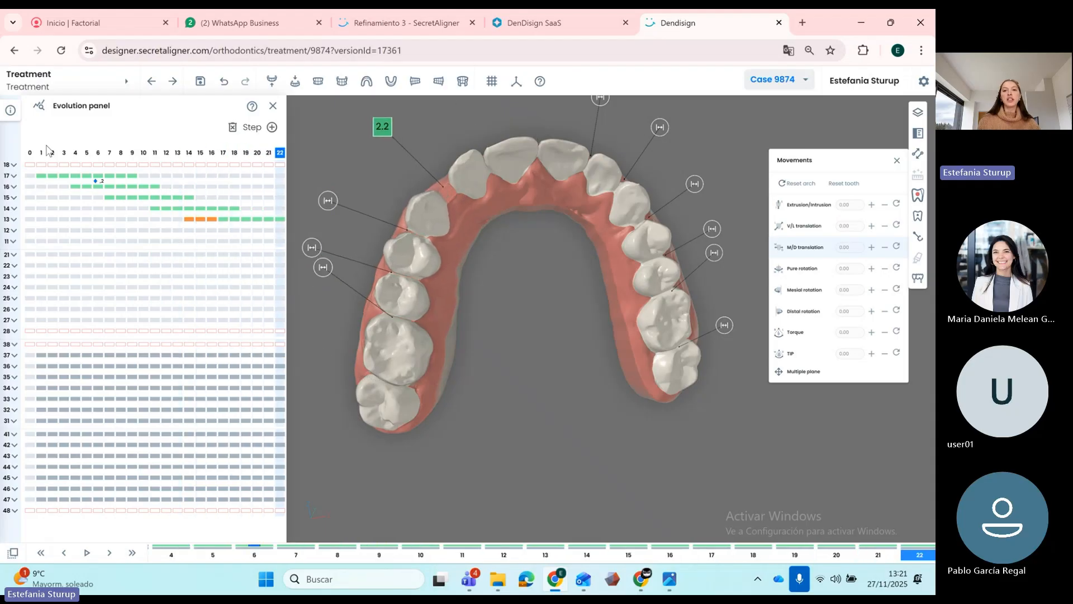
pyautogui.moveTo(591, 254); pyautogui.dragTo(497, 271)
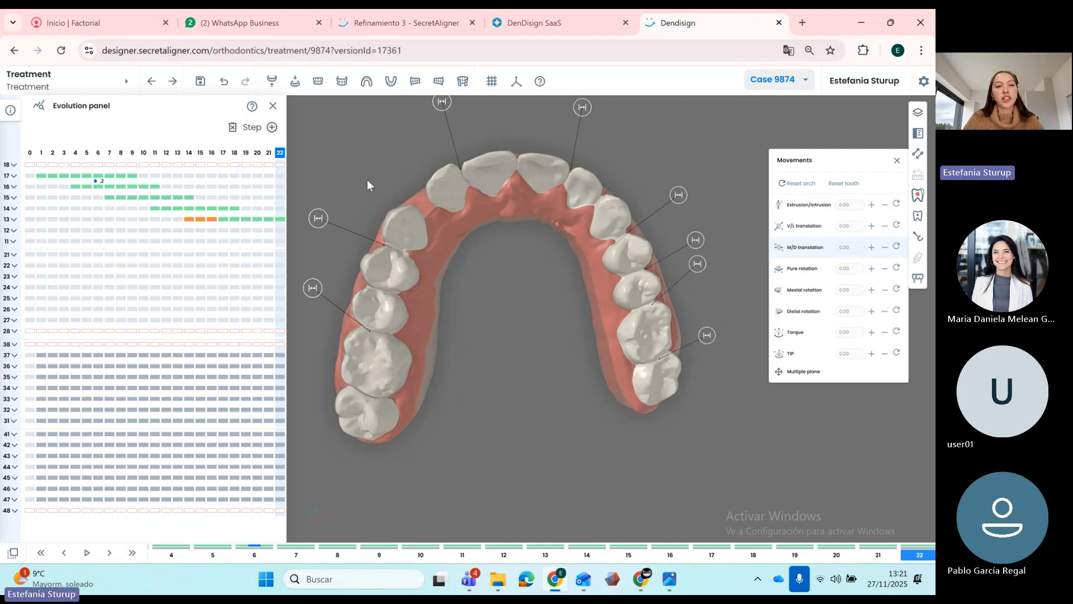
# - Add step 23, shift a tooth mesio-distally, and move the upper central incisor lingually by 1.76
pyautogui.click(273, 128)
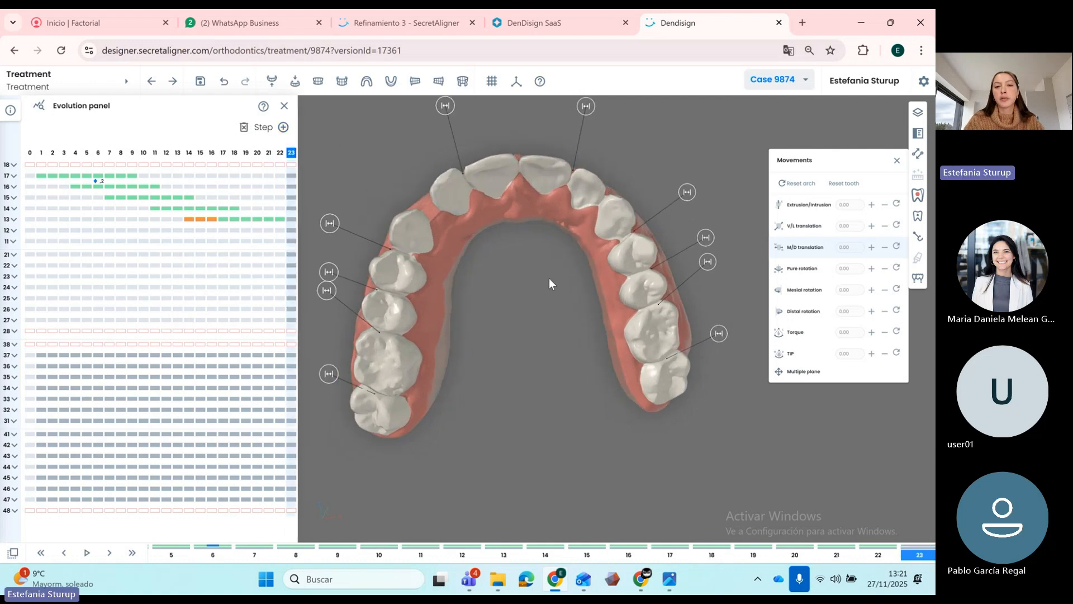
pyautogui.click(782, 371)
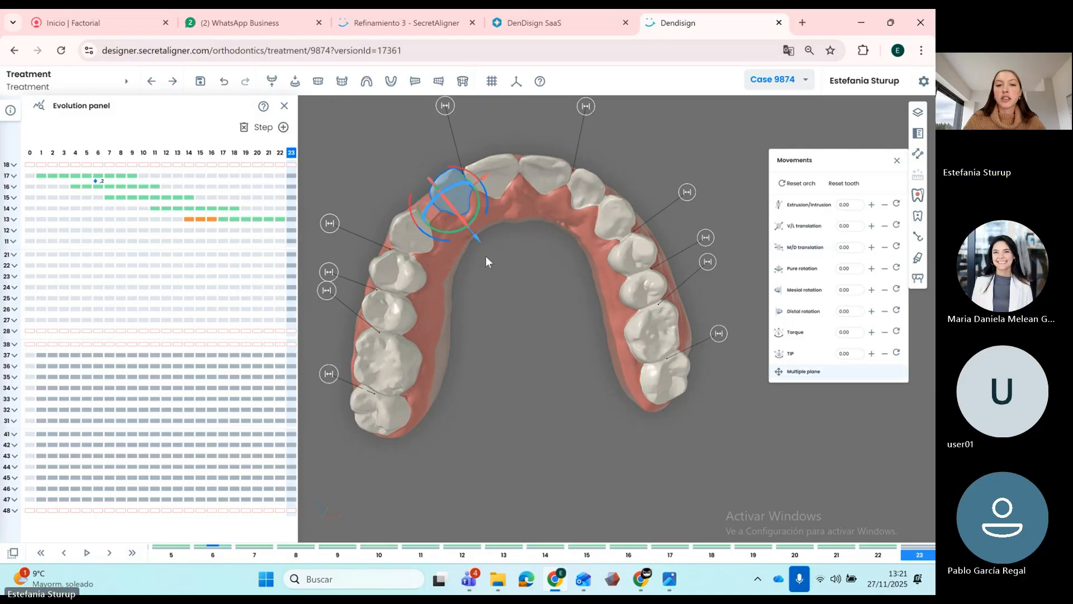
pyautogui.moveTo(484, 173); pyautogui.dragTo(475, 221)
pyautogui.click(478, 224)
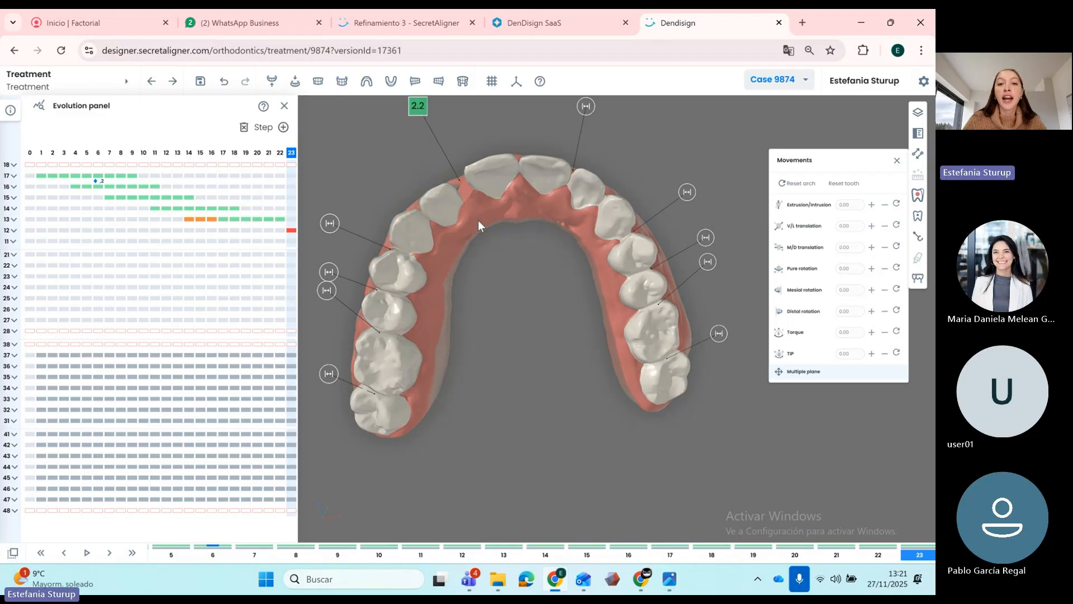
pyautogui.click(503, 213)
pyautogui.moveTo(498, 238); pyautogui.dragTo(525, 192)
pyautogui.moveTo(494, 238); pyautogui.dragTo(492, 237)
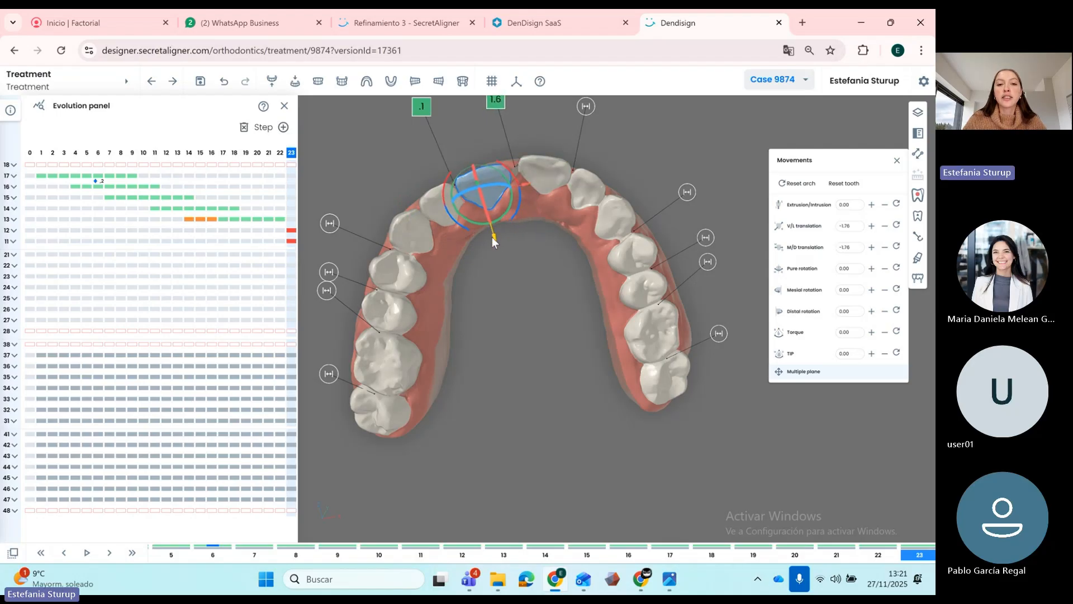
# - Set the lateral incisor's pure rotation to 4.61, V/L translation -0.16 and M/D translation -2.20
pyautogui.click(451, 220)
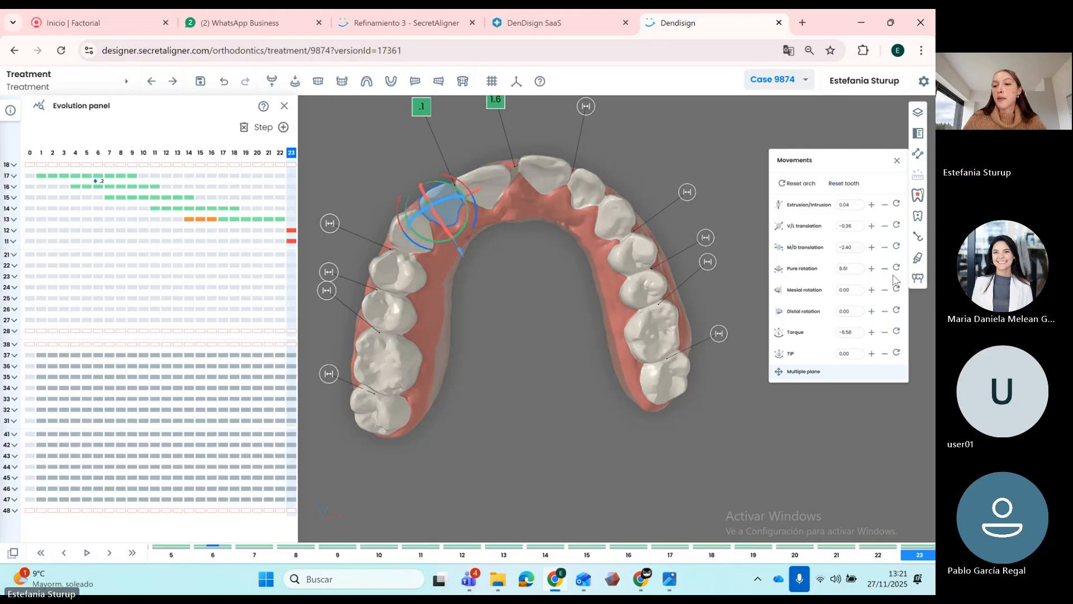
pyautogui.click(883, 270)
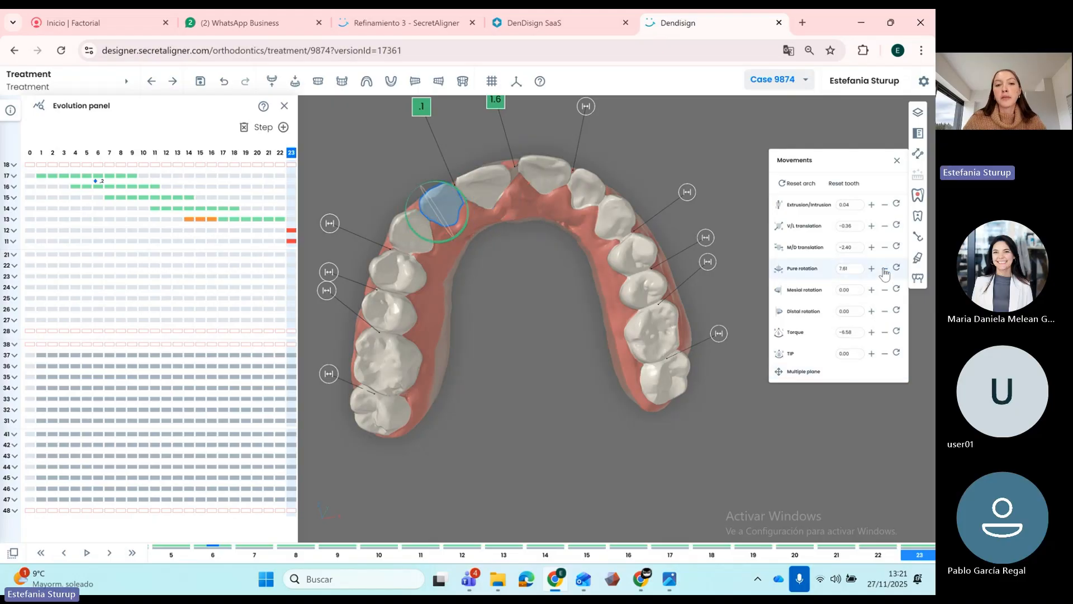
pyautogui.click(871, 229)
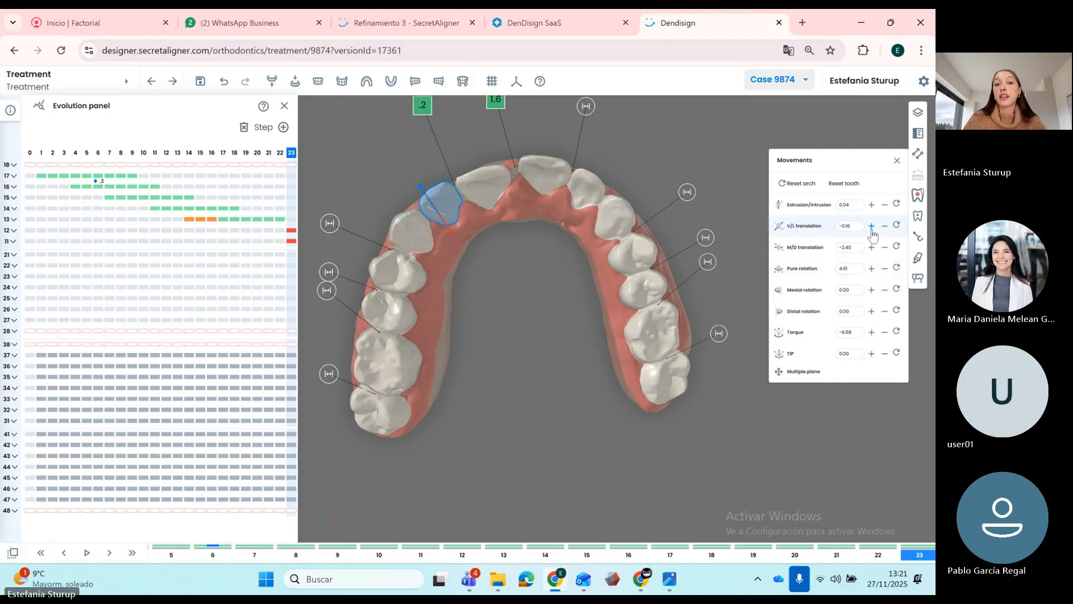
pyautogui.moveTo(587, 296); pyautogui.dragTo(541, 291)
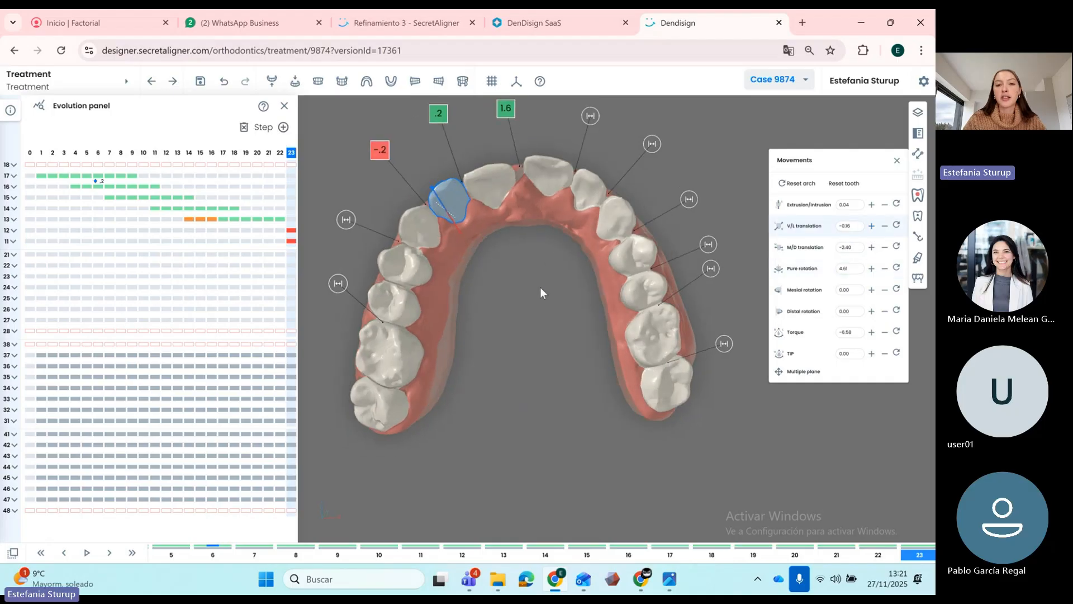
pyautogui.click(871, 247)
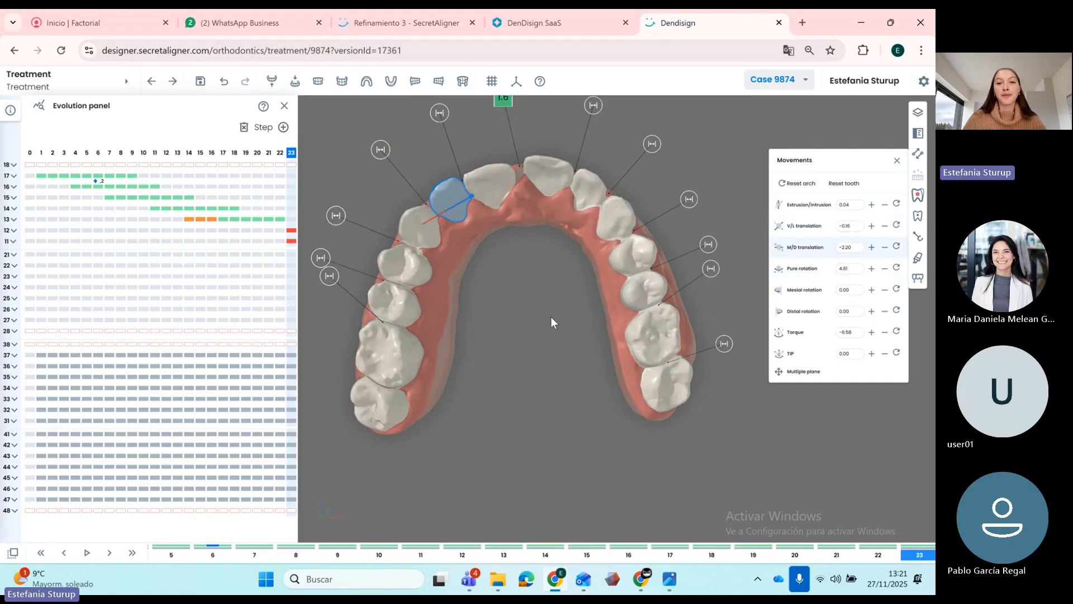
# - Move the central incisor lingually and raise its mesiodistal translation to 1.25
pyautogui.click(549, 229)
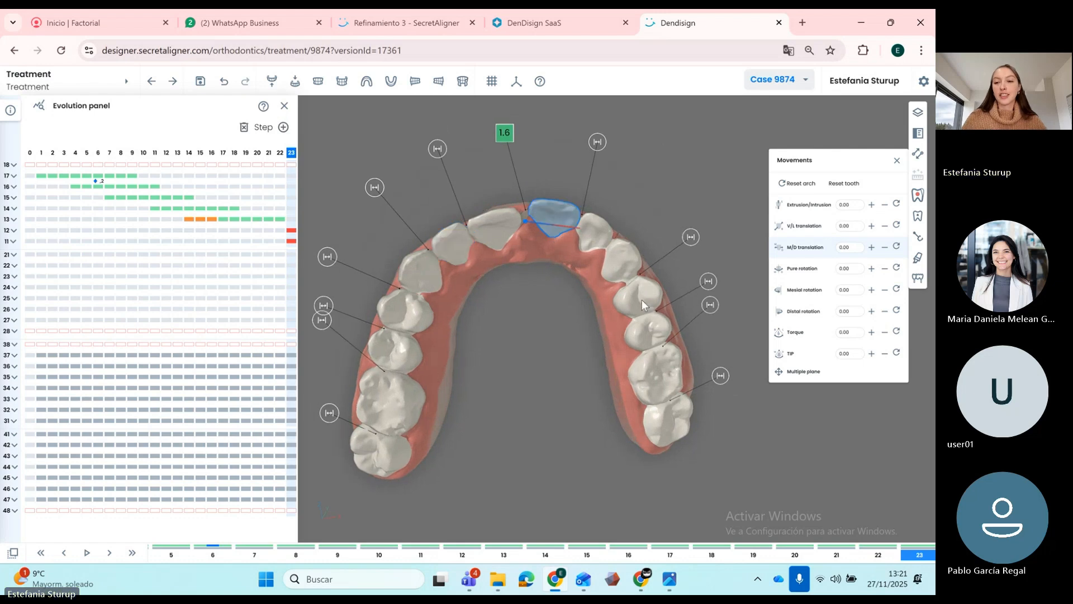
pyautogui.click(780, 375)
pyautogui.moveTo(550, 267); pyautogui.dragTo(547, 276)
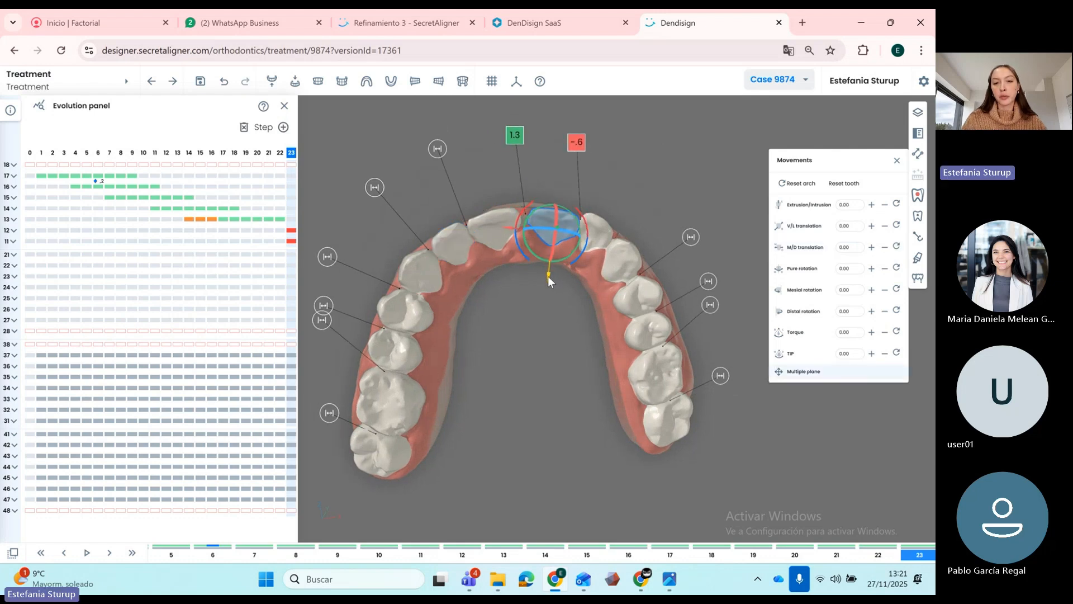
pyautogui.moveTo(508, 227); pyautogui.dragTo(503, 226)
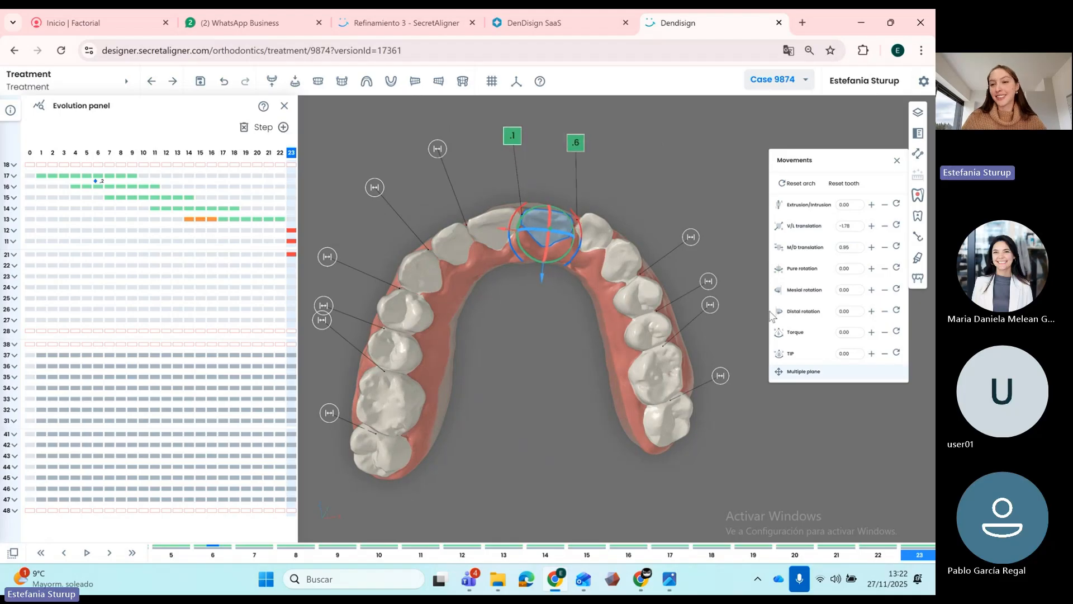
pyautogui.click(871, 248)
pyautogui.click(871, 248)
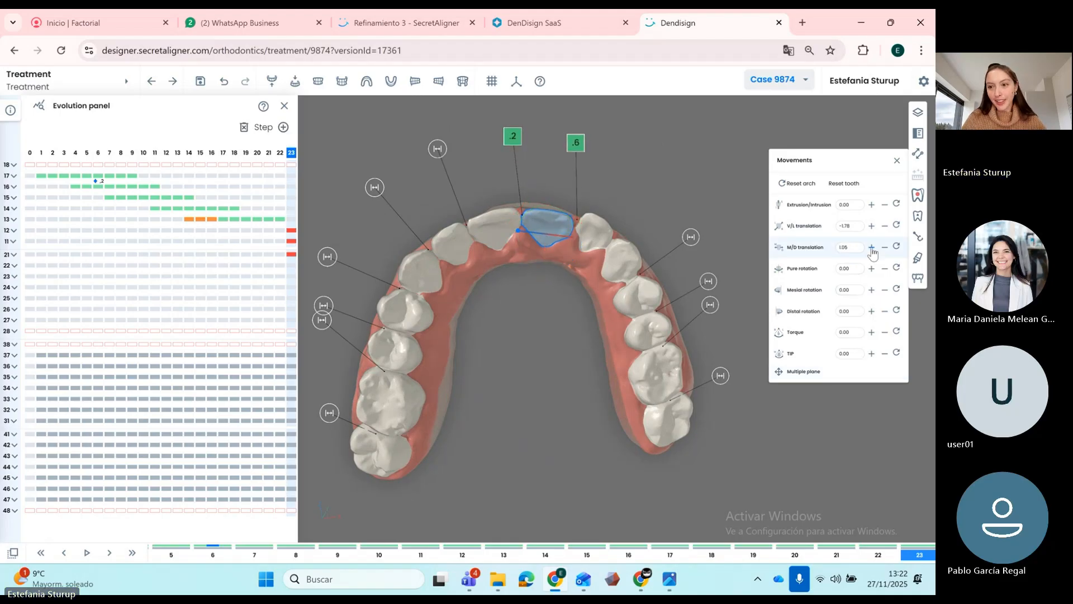
pyautogui.click(872, 248)
pyautogui.moveTo(566, 321)
pyautogui.mouseDown()
pyautogui.moveTo(551, 310)
pyautogui.moveTo(567, 312)
pyautogui.mouseUp()
# - Give the neighbouring upper incisor torque -7.00, lingual translation -1.40 and a slight mesial shift
pyautogui.click(596, 249)
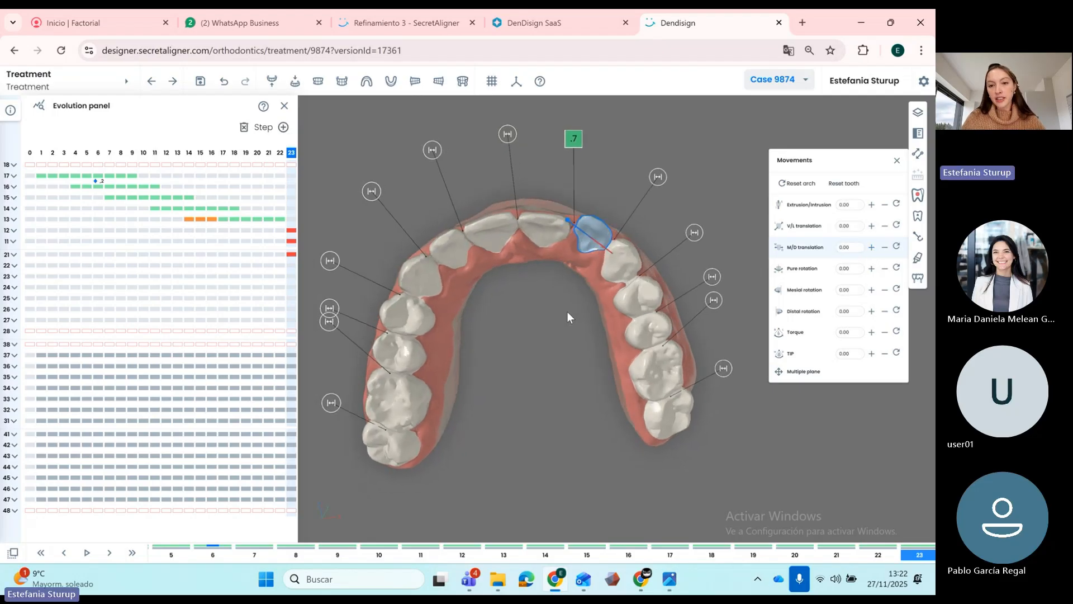
pyautogui.click(782, 371)
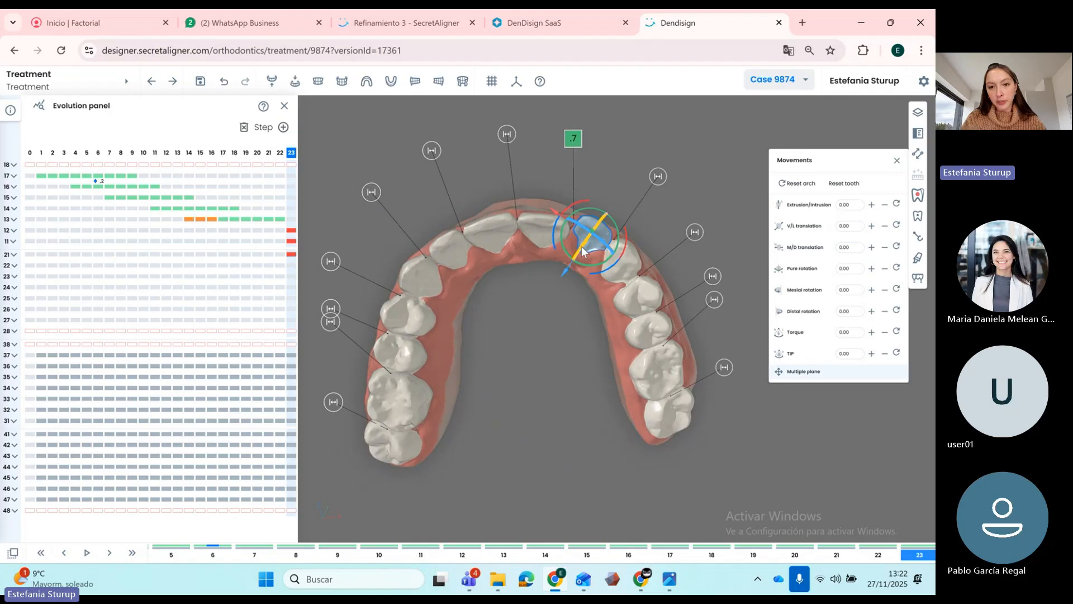
pyautogui.moveTo(582, 255); pyautogui.dragTo(558, 277)
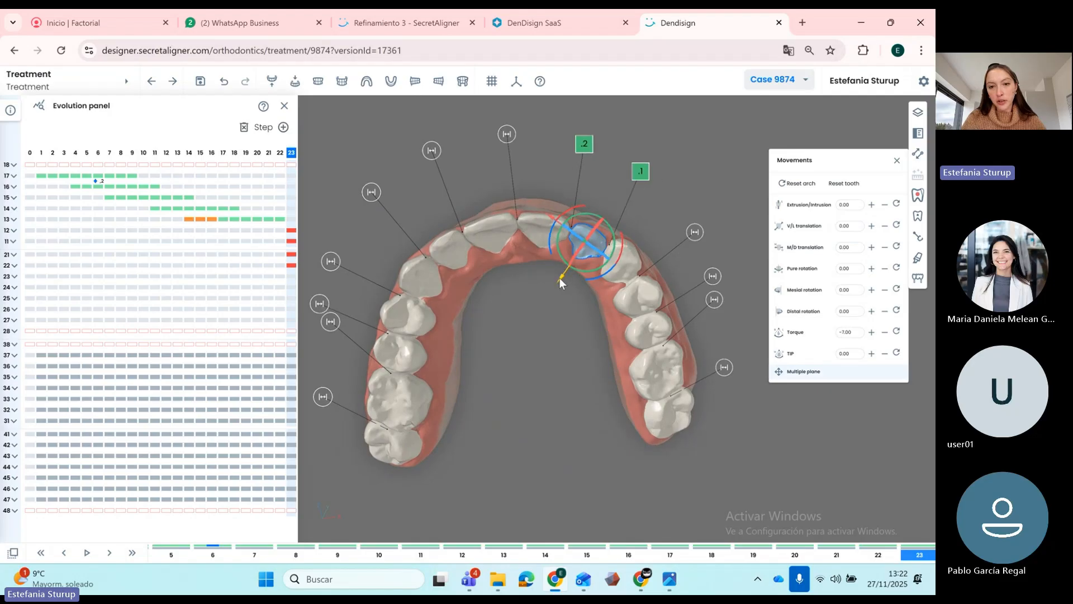
pyautogui.moveTo(588, 343); pyautogui.dragTo(575, 305)
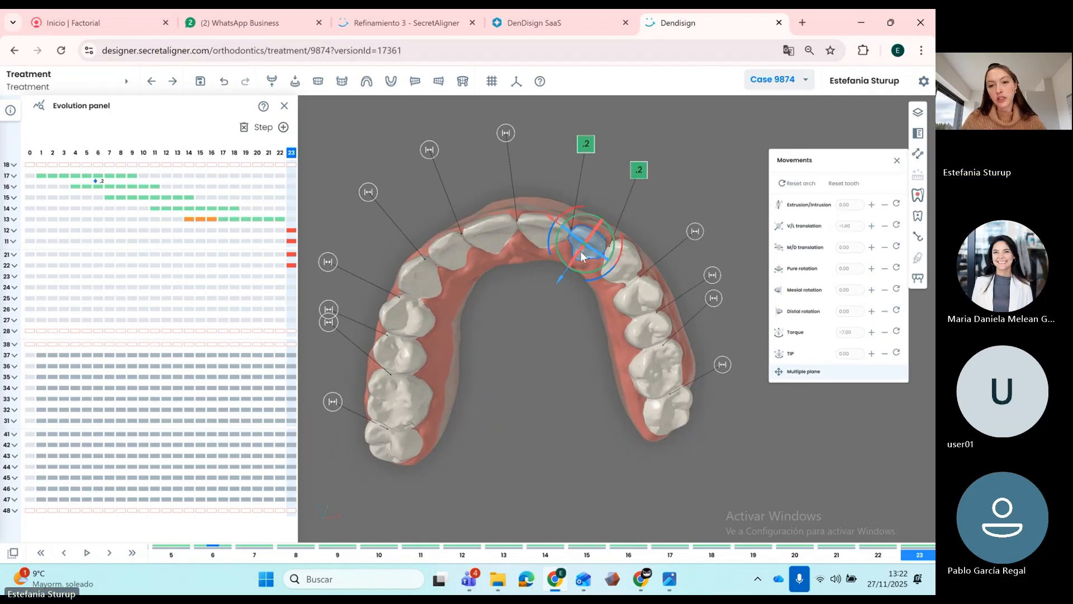
pyautogui.moveTo(551, 218); pyautogui.dragTo(547, 217)
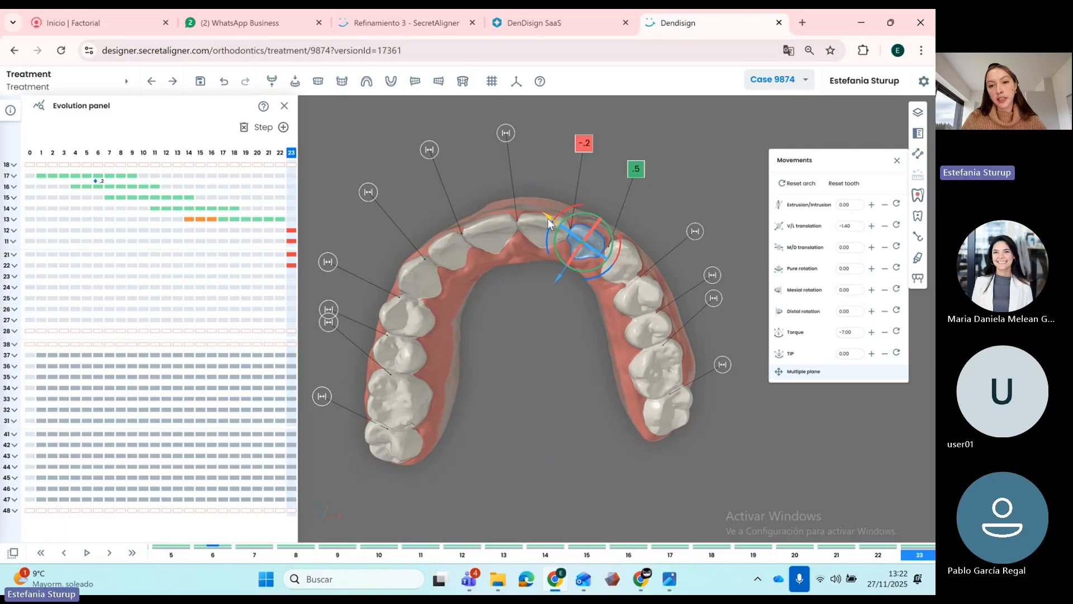
pyautogui.click(583, 335)
pyautogui.click(585, 243)
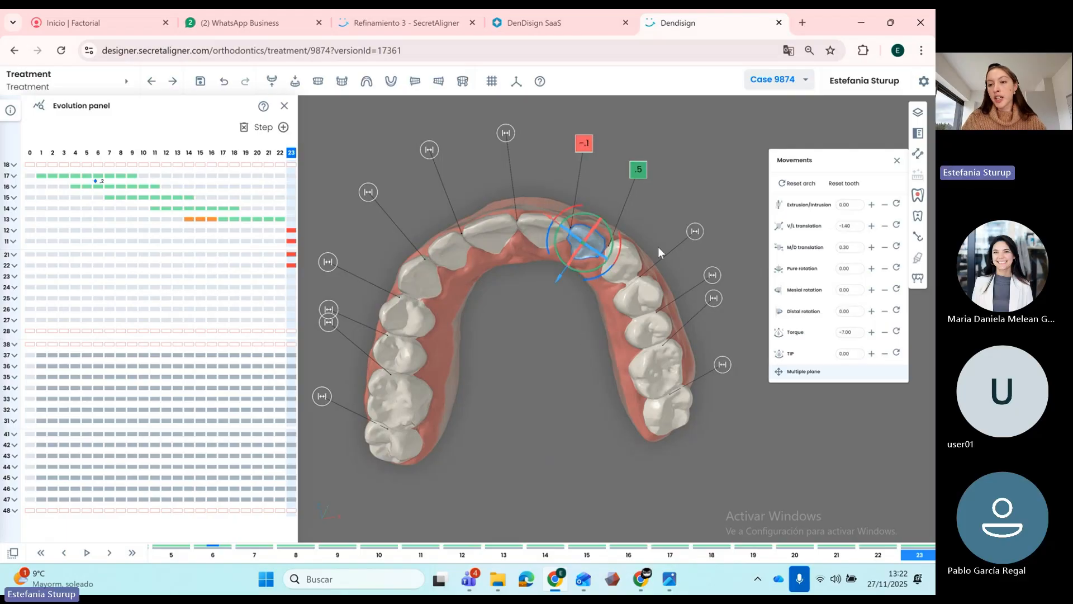
pyautogui.moveTo(605, 310); pyautogui.dragTo(561, 287)
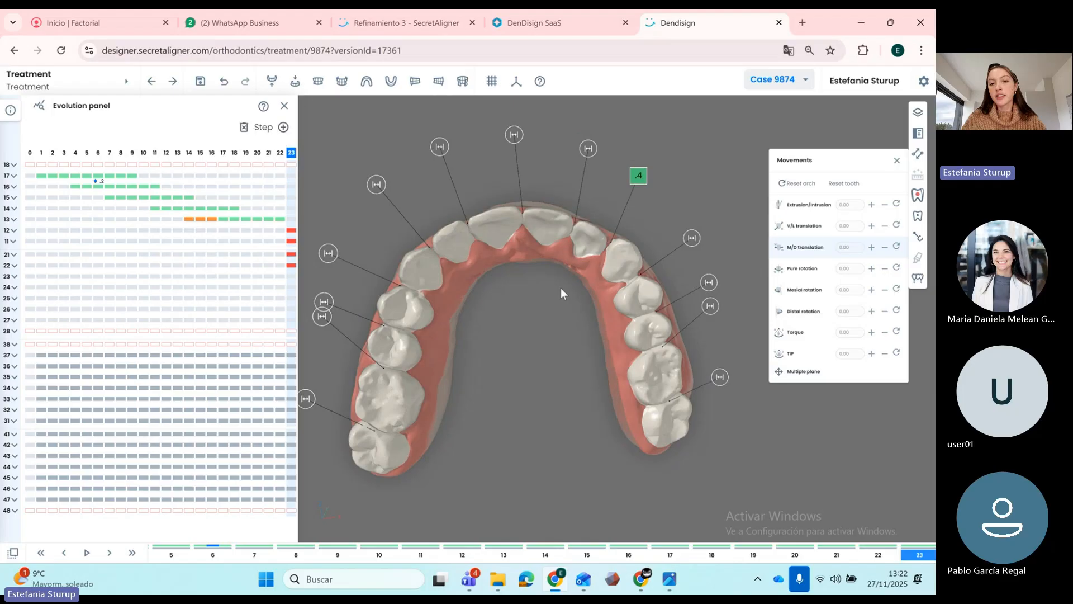
# - Move canine 23 lingually and set its mesiodistal translation to -0.10
pyautogui.click(628, 266)
pyautogui.click(780, 372)
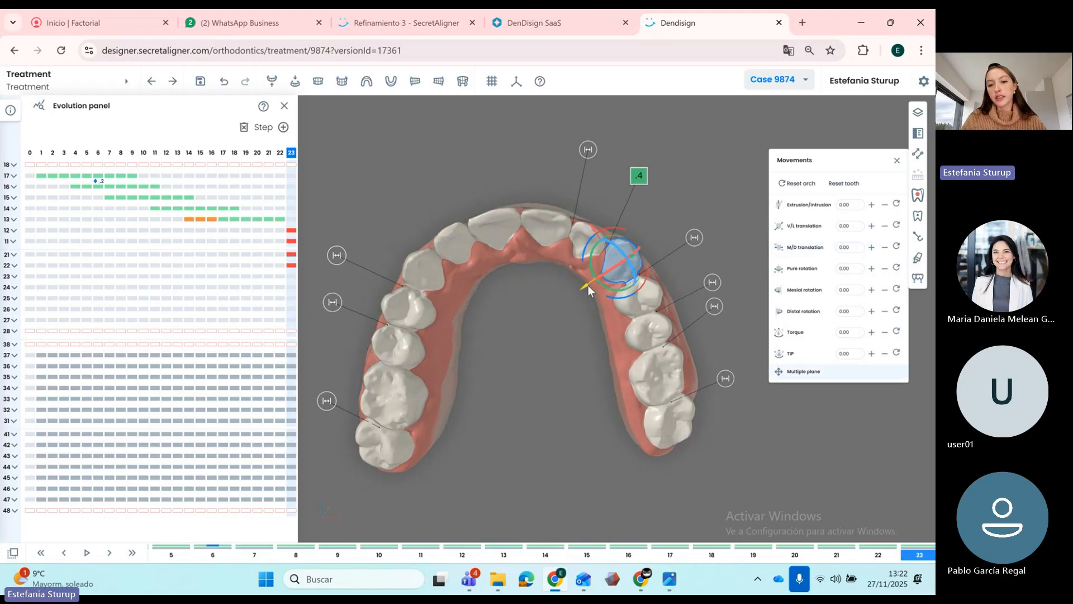
pyautogui.moveTo(582, 289); pyautogui.dragTo(579, 289)
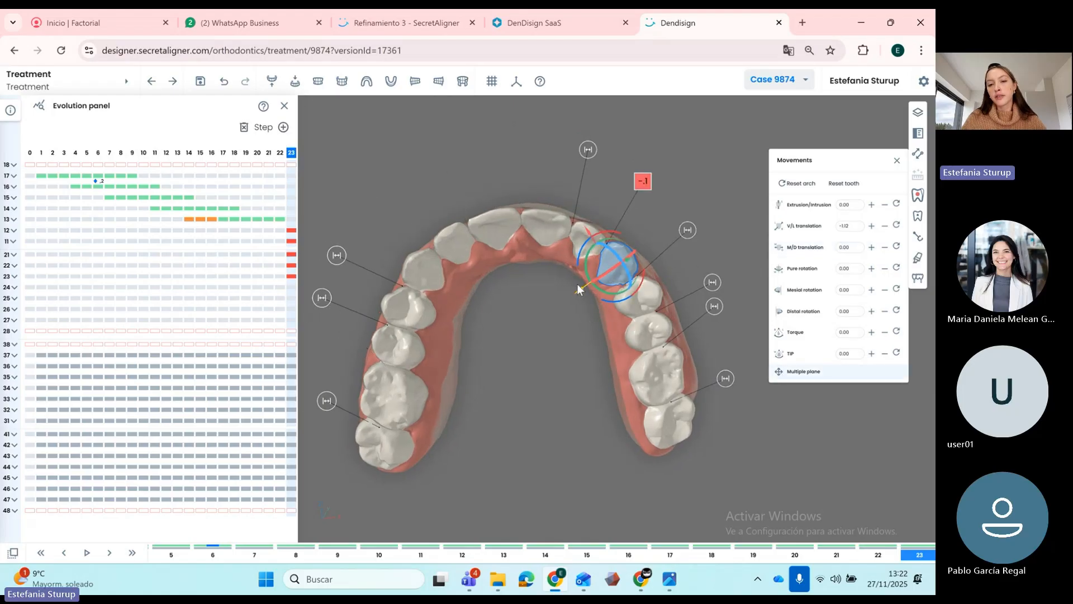
pyautogui.click(884, 247)
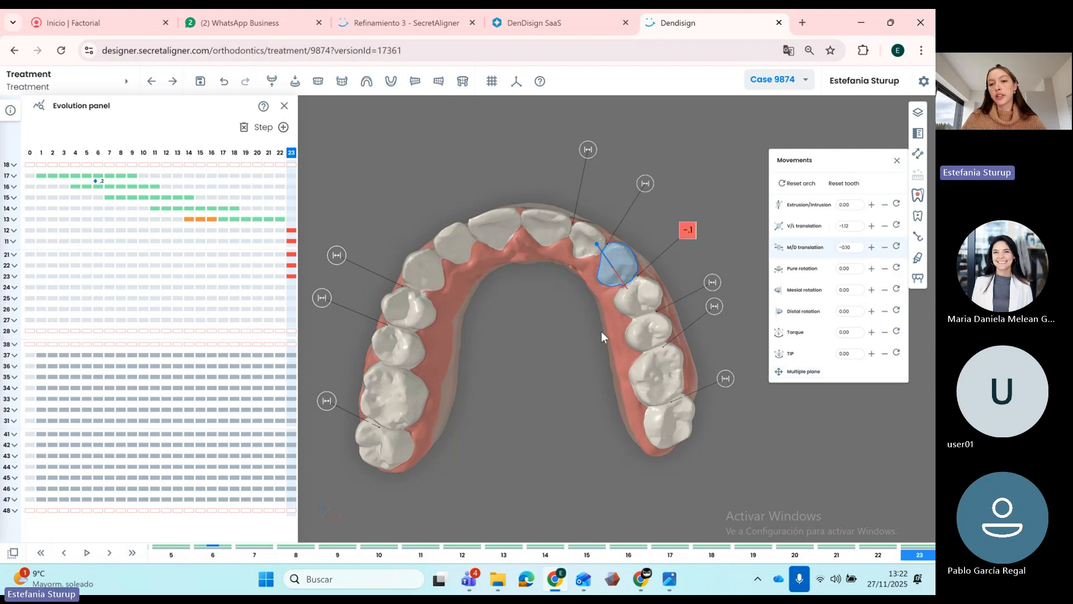
pyautogui.click(602, 331)
pyautogui.scroll(-5, 573, 301)
# - Compare steps 22 and 23, then auto-recalculate the staging so the plan reaches step 32
pyautogui.moveTo(571, 302)
pyautogui.mouseDown()
pyautogui.moveTo(542, 345)
pyautogui.moveTo(558, 302)
pyautogui.mouseUp()
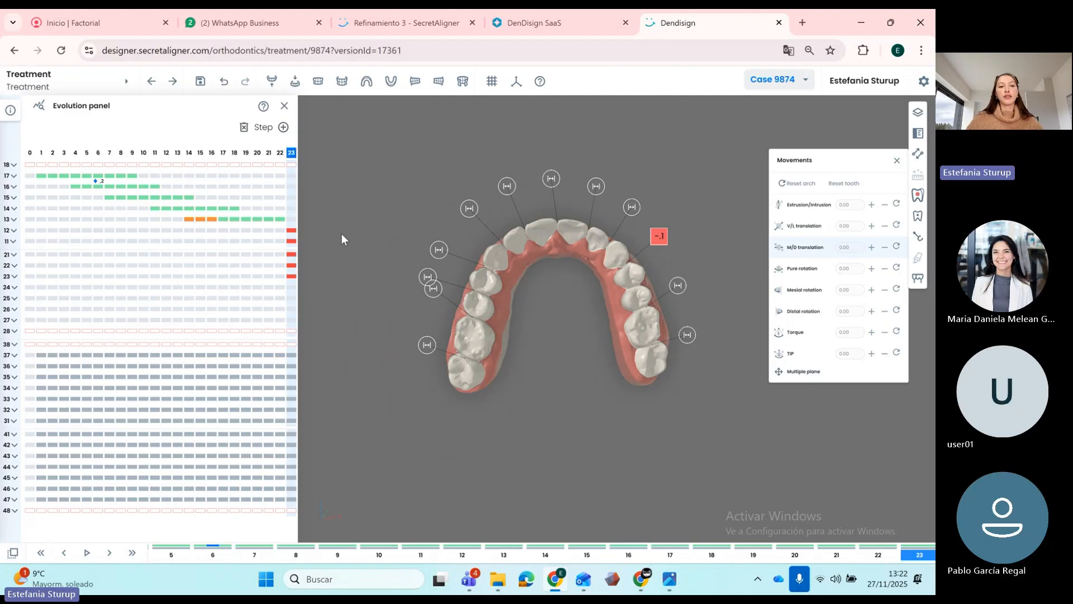
pyautogui.click(280, 154)
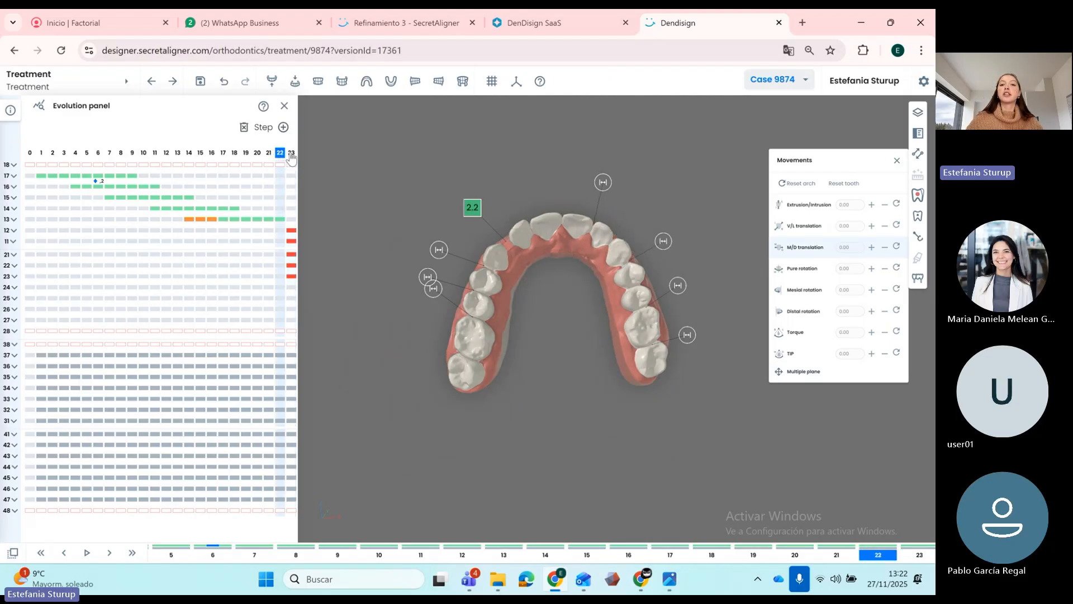
pyautogui.click(291, 154)
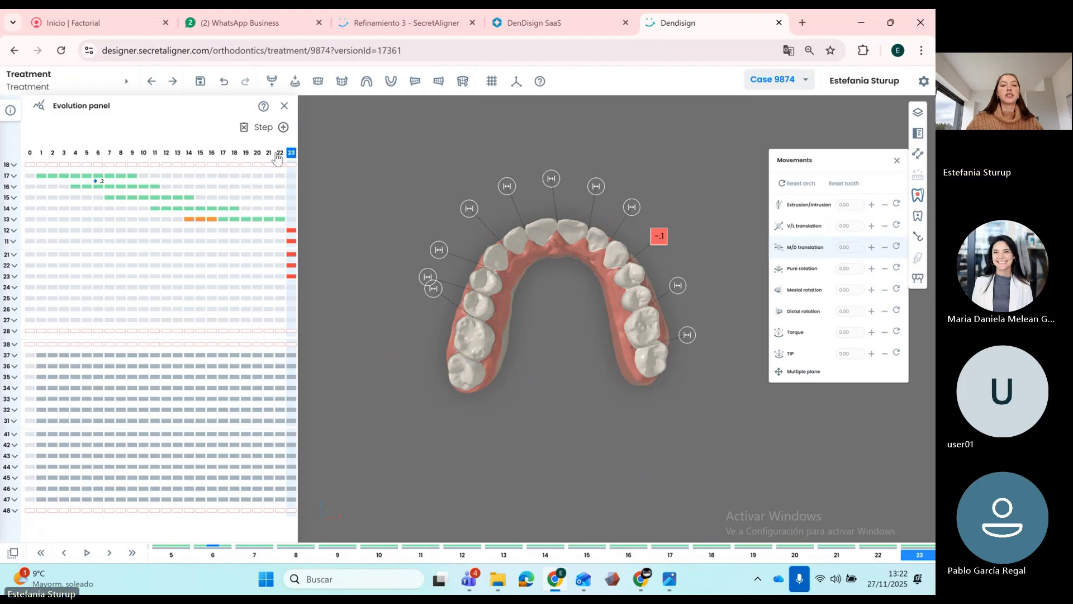
pyautogui.click(280, 154)
pyautogui.click(291, 156)
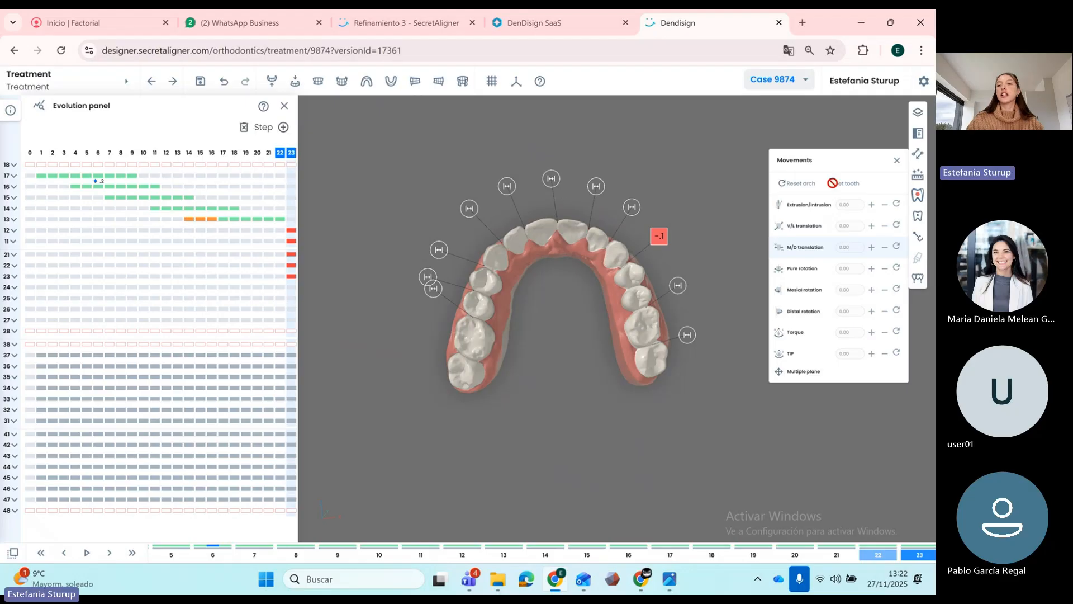
pyautogui.click(918, 177)
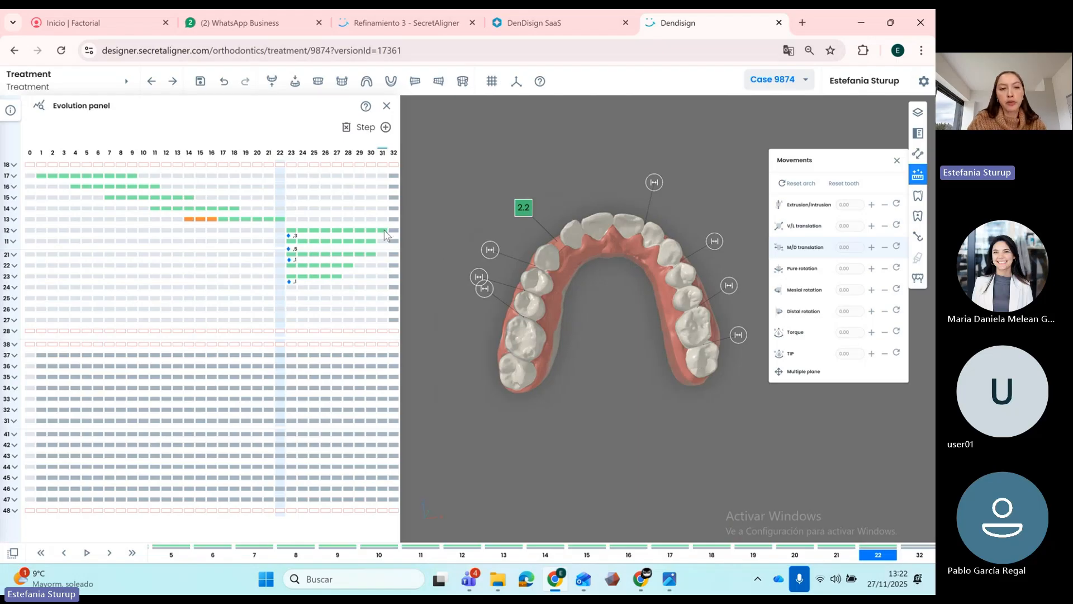
# - Move the start of tooth 12's green bar earlier and tooth 22's bar later in the Evolution grid
pyautogui.moveTo(385, 234); pyautogui.dragTo(349, 243)
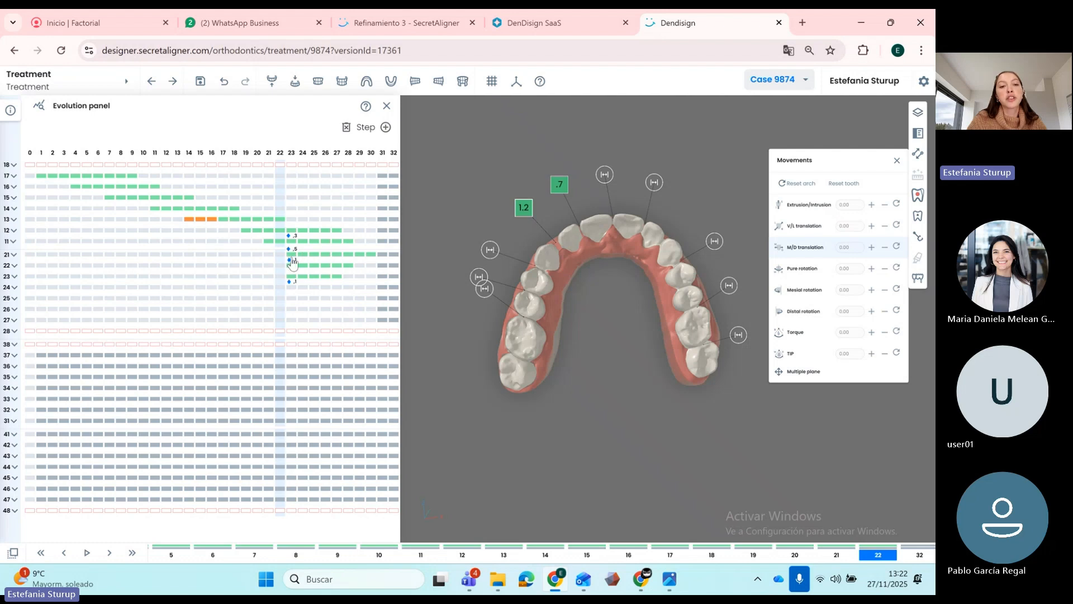
pyautogui.moveTo(290, 271); pyautogui.dragTo(349, 276)
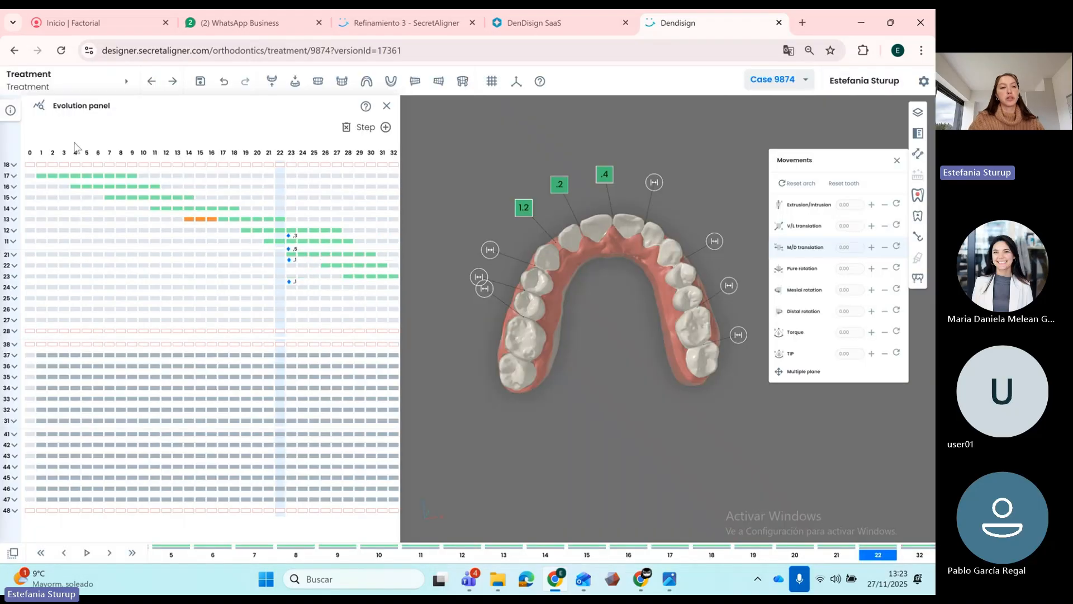
# - Step from step 0 to the final step 32 and orbit the arch to inspect the IPR contacts
pyautogui.click(30, 157)
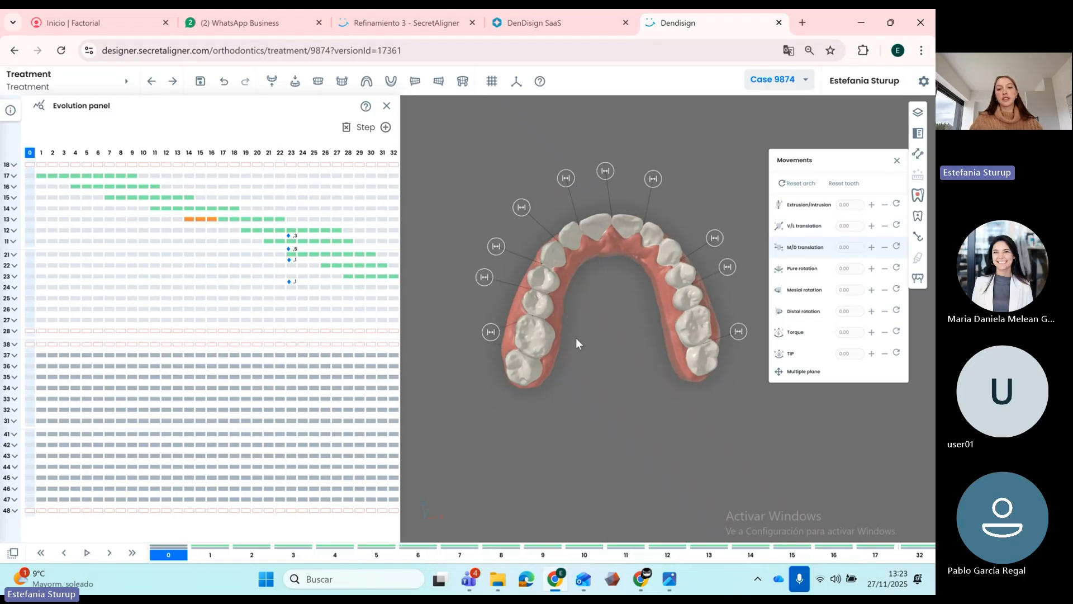
pyautogui.press('Right')
pyautogui.press('Right')
pyautogui.press('Right')
pyautogui.press('Right')
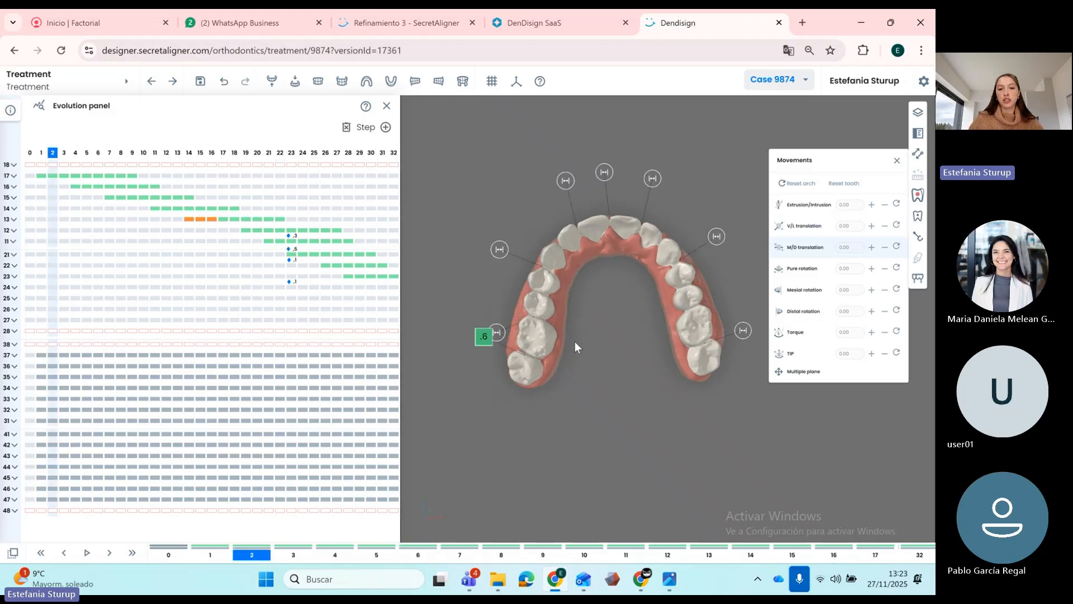
pyautogui.press('Right')
pyautogui.press('Right')
pyautogui.press('Right')
pyautogui.press('Right')
pyautogui.press('Right')
pyautogui.press('Right')
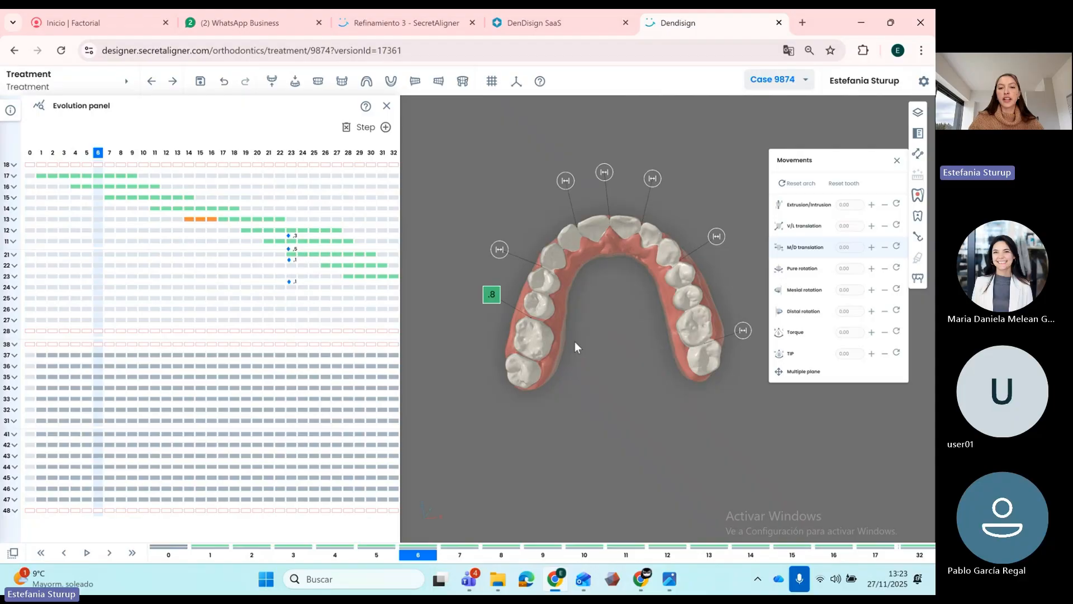
pyautogui.press('Right')
pyautogui.press('Right')
pyautogui.press('Right')
pyautogui.press('Right')
pyautogui.press('Right')
pyautogui.press('Right')
pyautogui.press('Right')
pyautogui.press('Right')
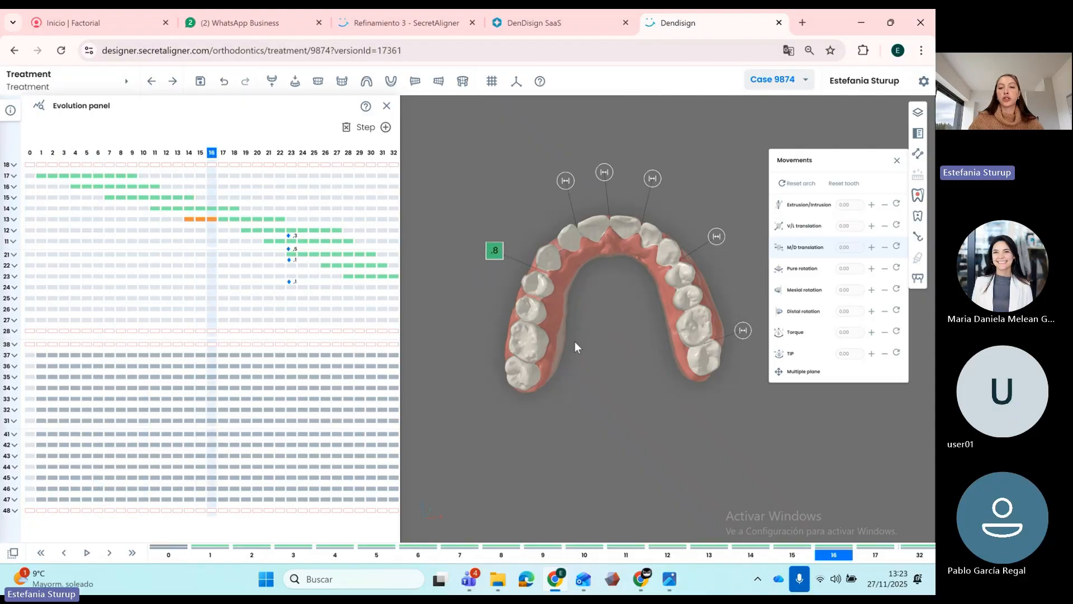
pyautogui.press('Right')
pyautogui.press('Right')
pyautogui.press('Right')
pyautogui.press('Right')
pyautogui.press('Right')
pyautogui.press('Right')
pyautogui.press('Right')
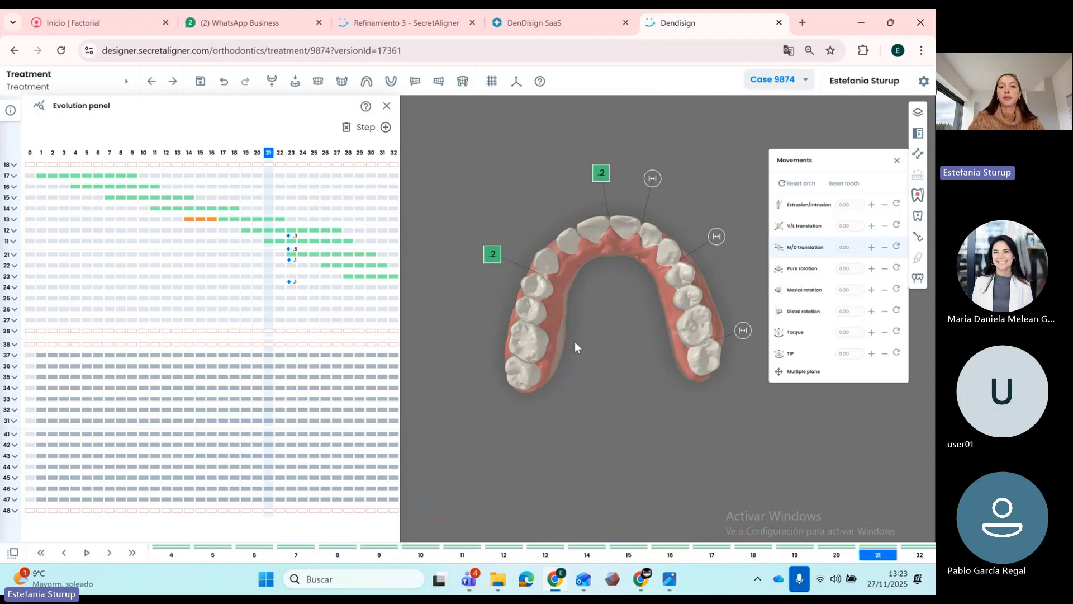
pyautogui.press('Right')
pyautogui.press('Right')
pyautogui.press('Right')
pyautogui.press('Right')
pyautogui.press('Right')
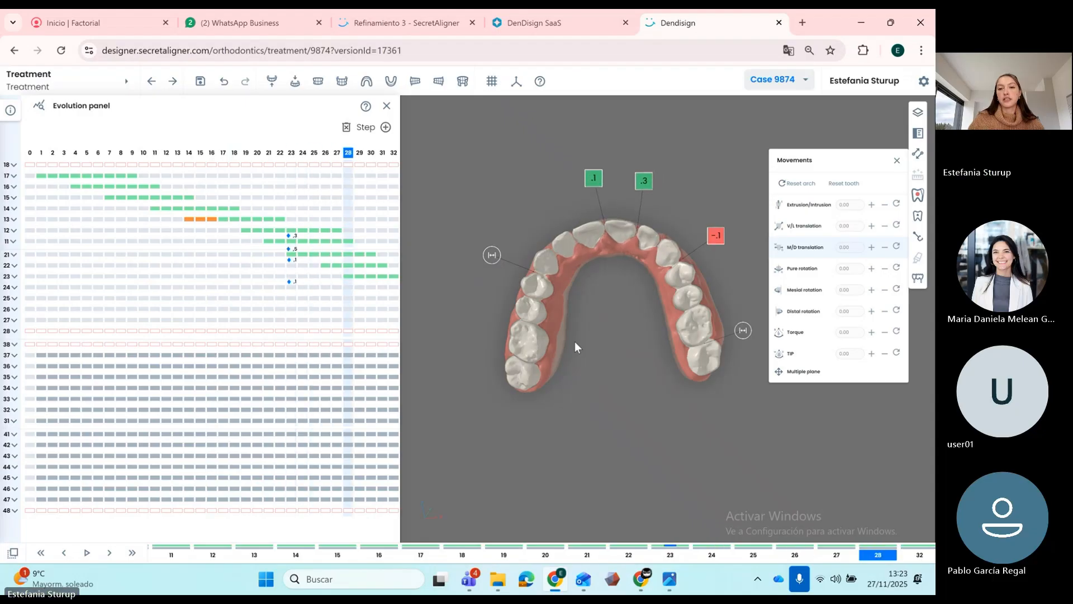
pyautogui.press('Right')
pyautogui.press('Right')
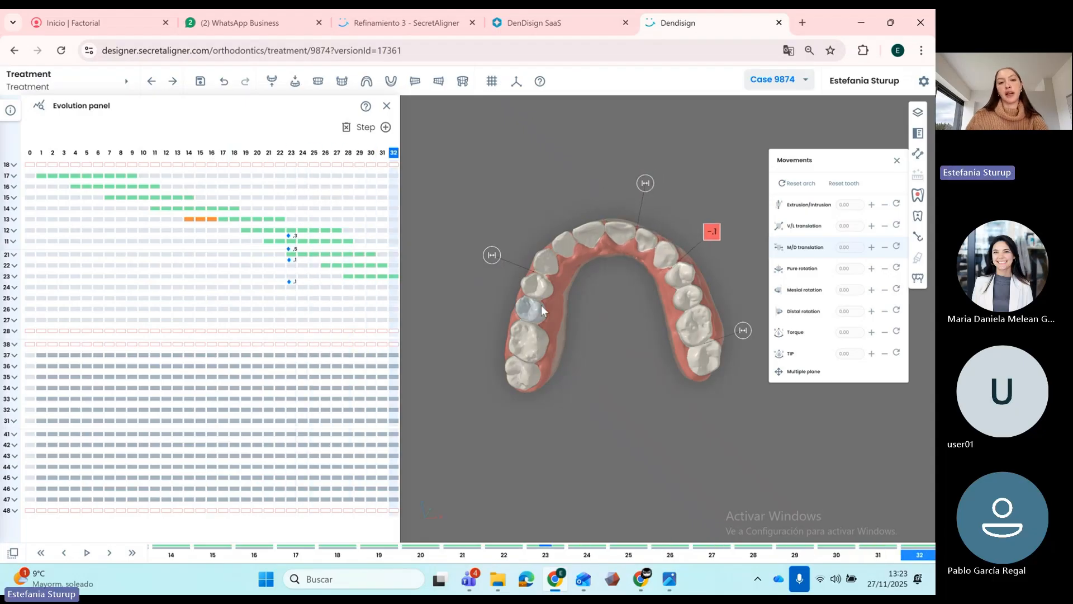
pyautogui.moveTo(654, 334); pyautogui.dragTo(638, 317)
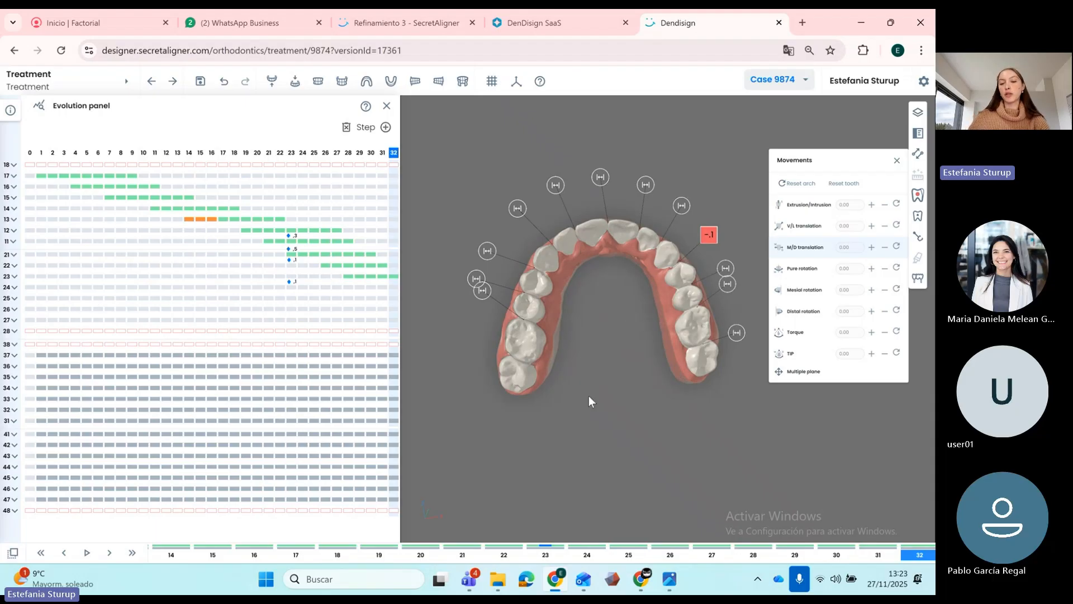
pyautogui.moveTo(618, 342); pyautogui.dragTo(618, 345)
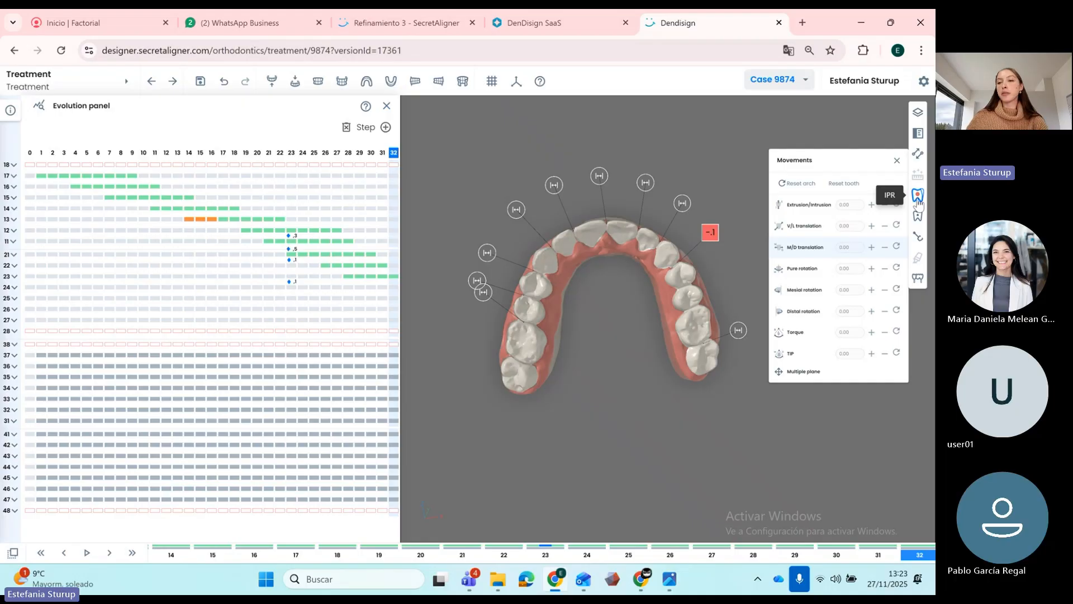
# - Apply the IPR tool to turn the -.1 IPR into a .1 reduction
pyautogui.click(918, 203)
pyautogui.click(869, 252)
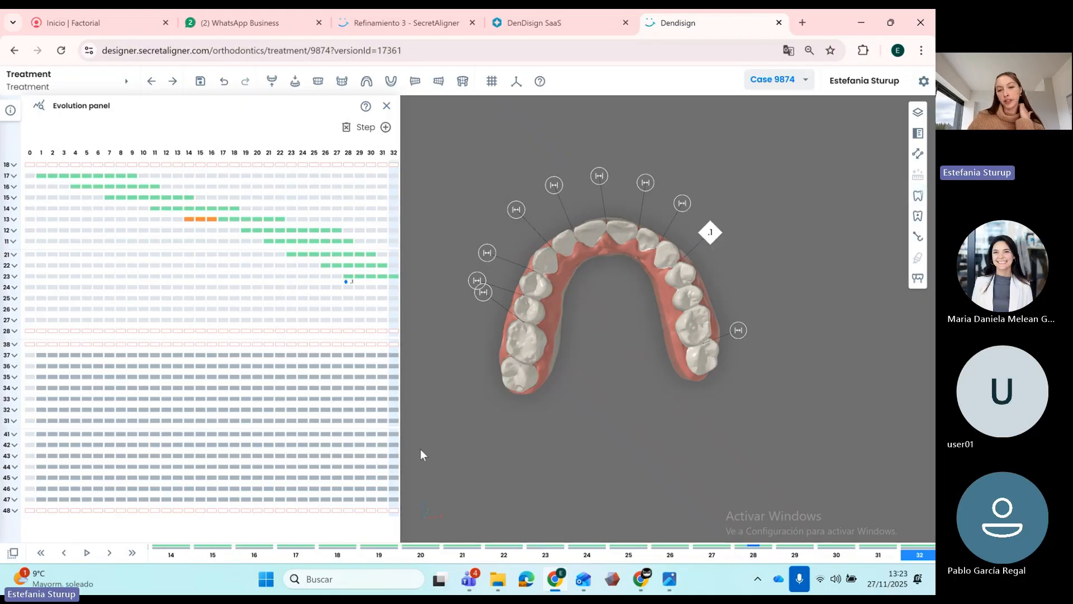
pyautogui.moveTo(630, 327); pyautogui.dragTo(598, 320)
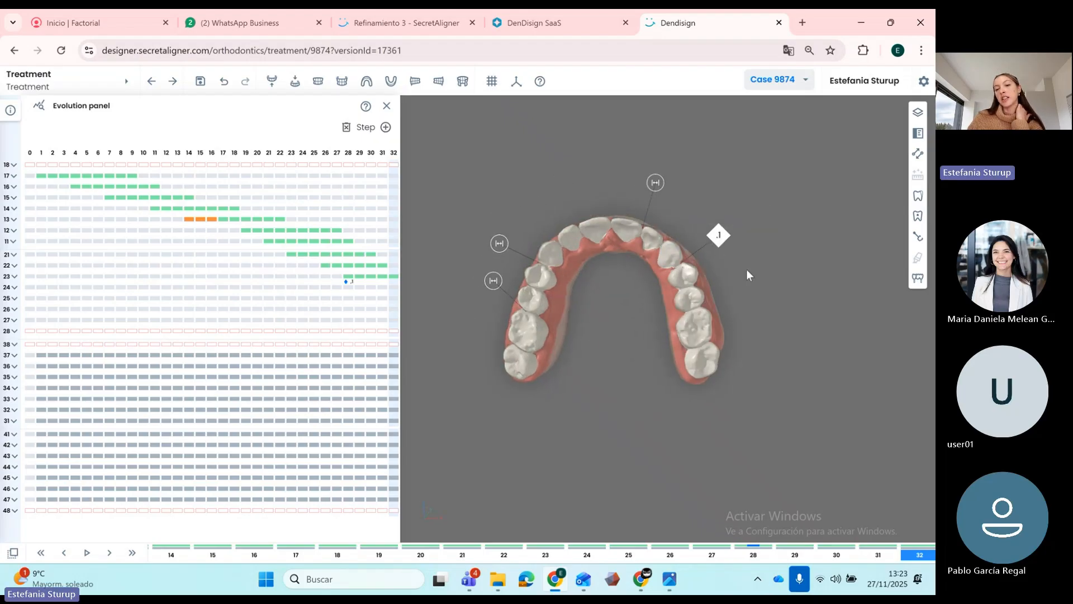
pyautogui.moveTo(748, 272); pyautogui.dragTo(594, 291)
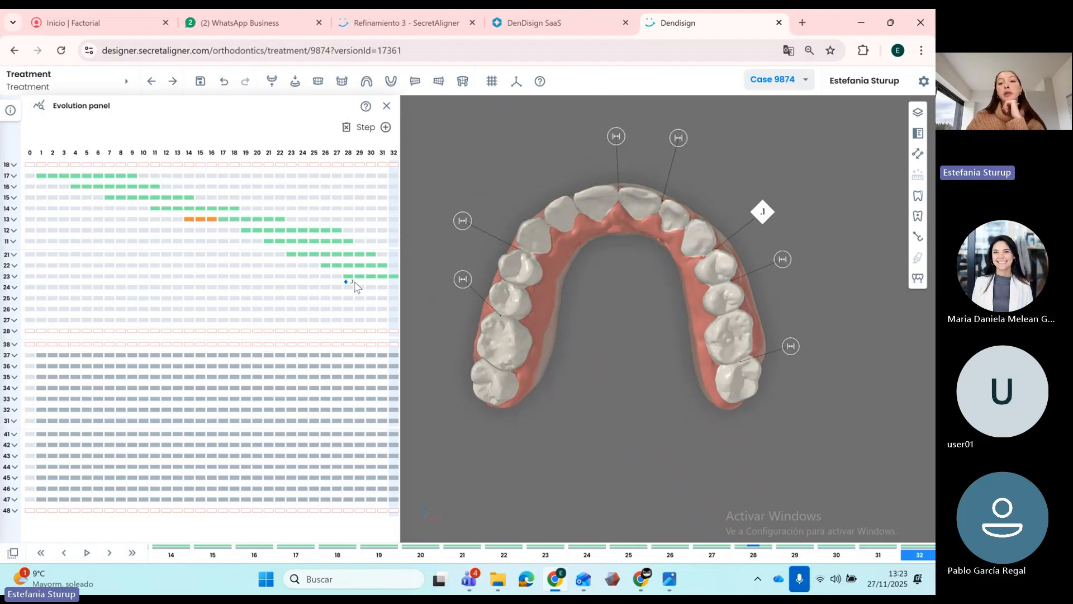
# - Move the .1 IPR in the evolution chart from step 28 to the start of treatment
pyautogui.click(29, 153)
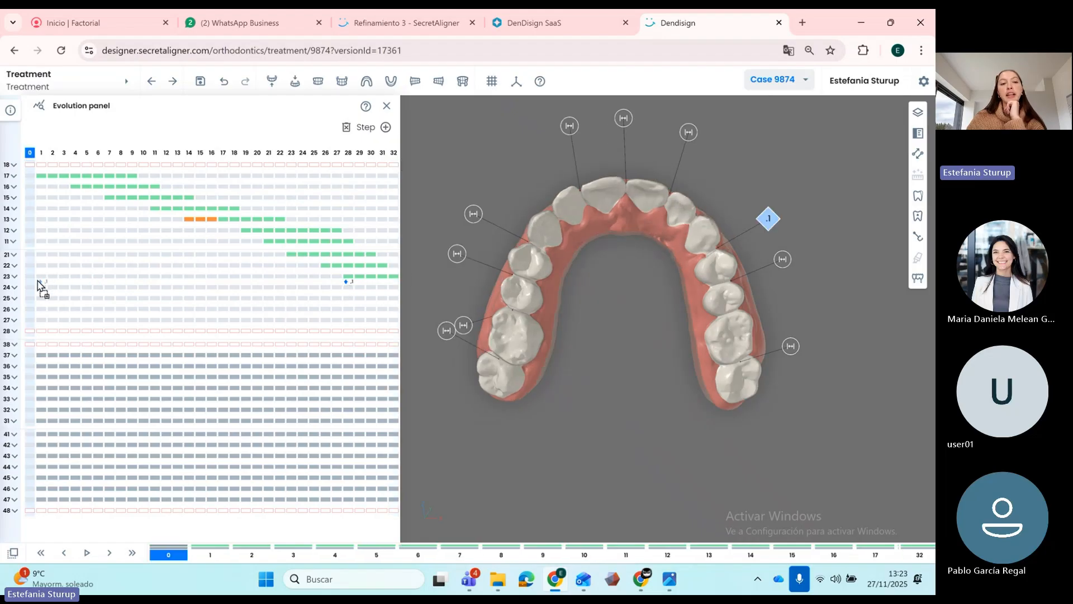
pyautogui.moveTo(39, 286)
pyautogui.mouseDown()
pyautogui.moveTo(393, 294)
pyautogui.moveTo(386, 285)
pyautogui.mouseUp()
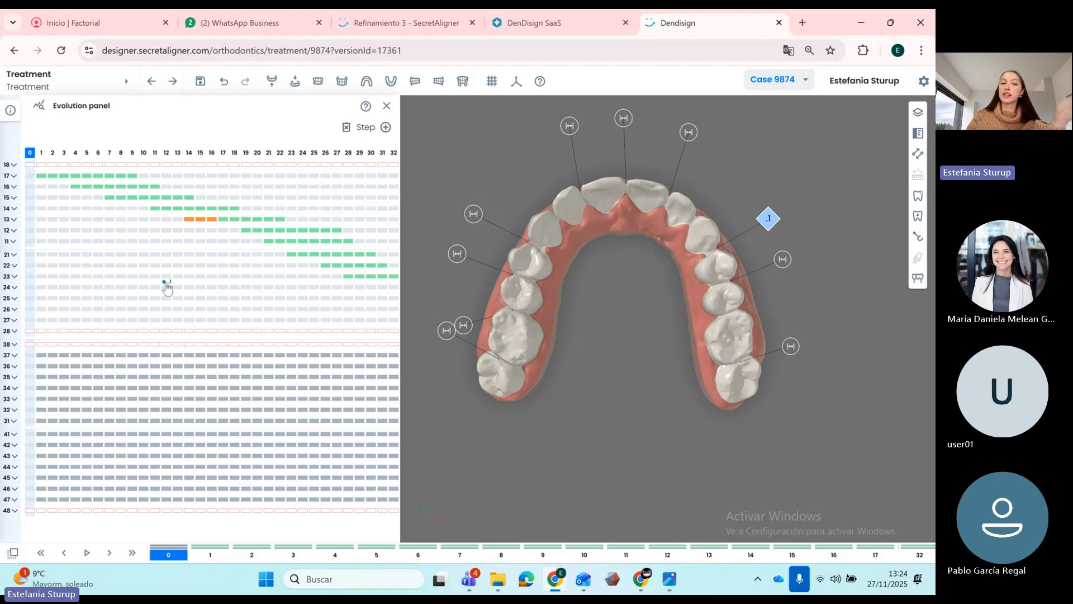
pyautogui.moveTo(165, 282)
pyautogui.mouseDown()
pyautogui.moveTo(67, 292)
pyautogui.moveTo(42, 284)
pyautogui.mouseUp()
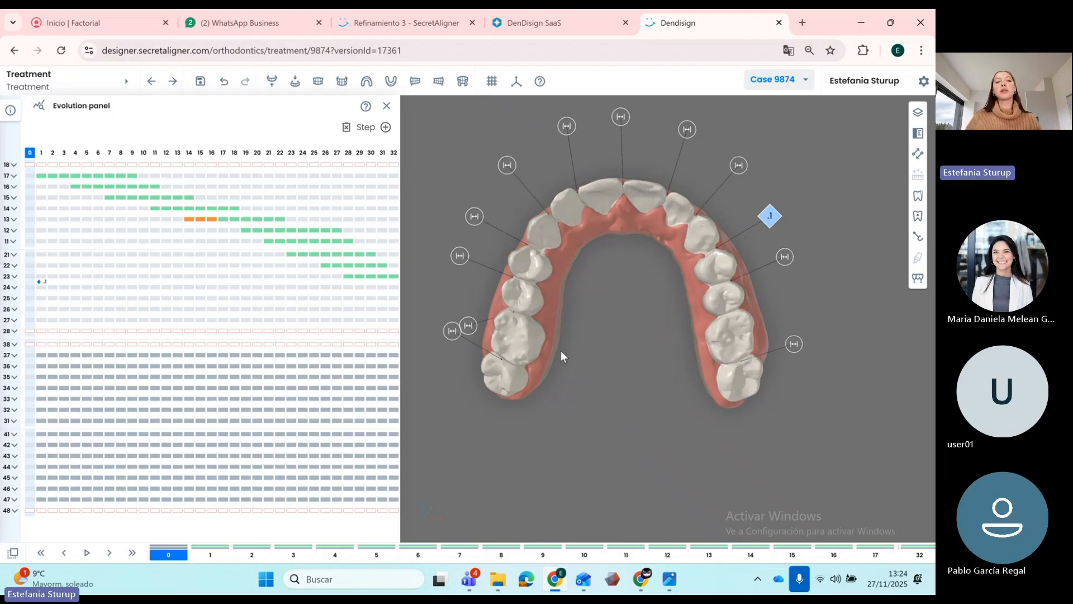
pyautogui.moveTo(576, 350); pyautogui.dragTo(610, 304)
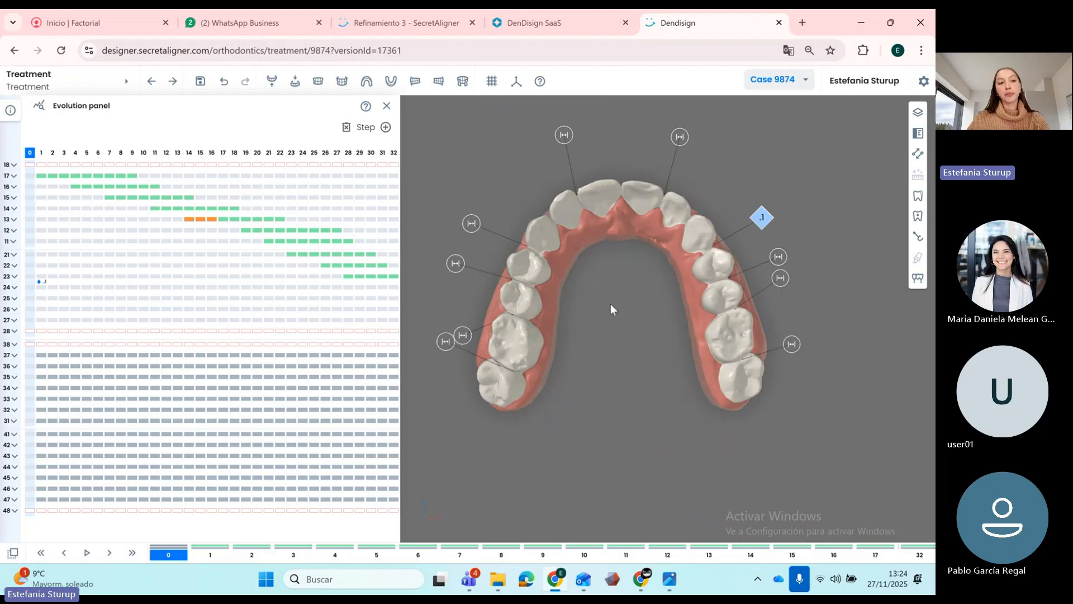
# - Show step 32 and orbit the arch to inspect the IPRs and back molars
pyautogui.click(394, 157)
pyautogui.moveTo(666, 330); pyautogui.dragTo(642, 268)
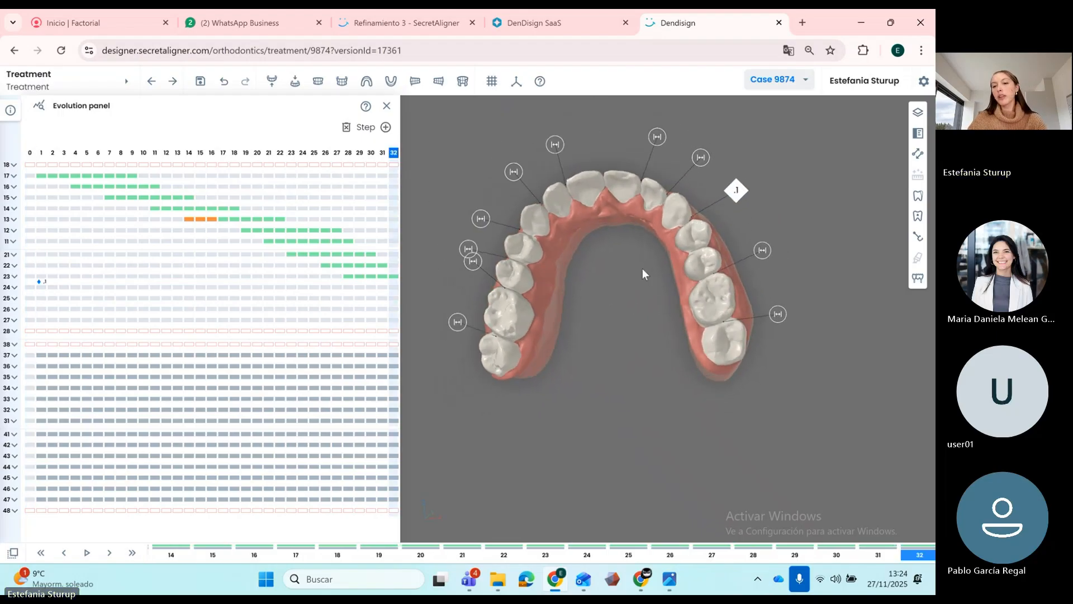
pyautogui.moveTo(649, 306); pyautogui.dragTo(632, 269)
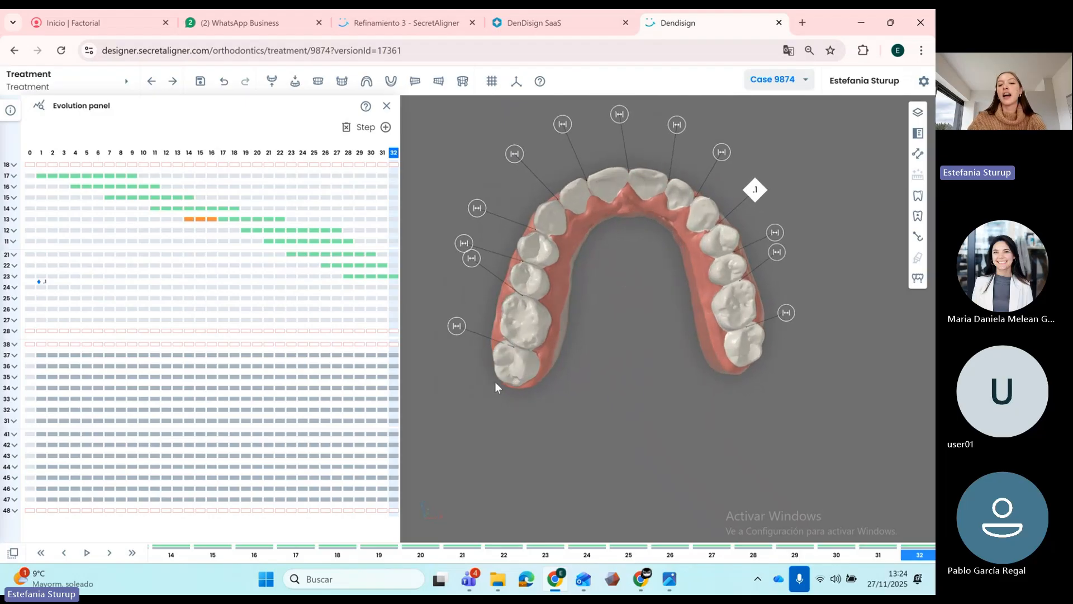
pyautogui.moveTo(494, 381)
pyautogui.mouseDown()
pyautogui.moveTo(613, 391)
pyautogui.moveTo(494, 374)
pyautogui.mouseUp()
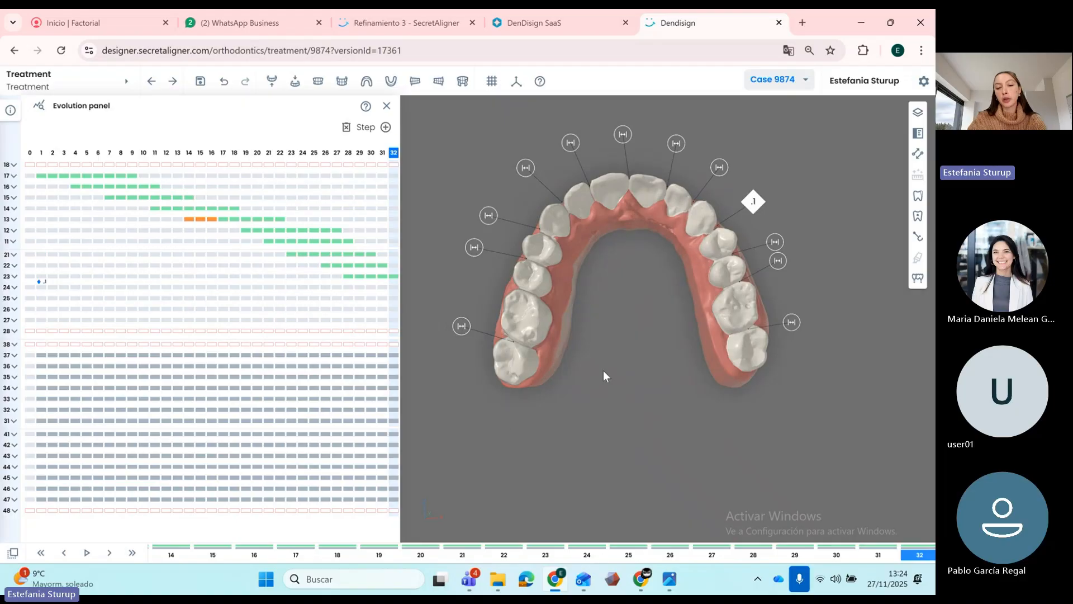
pyautogui.moveTo(603, 375); pyautogui.dragTo(518, 380)
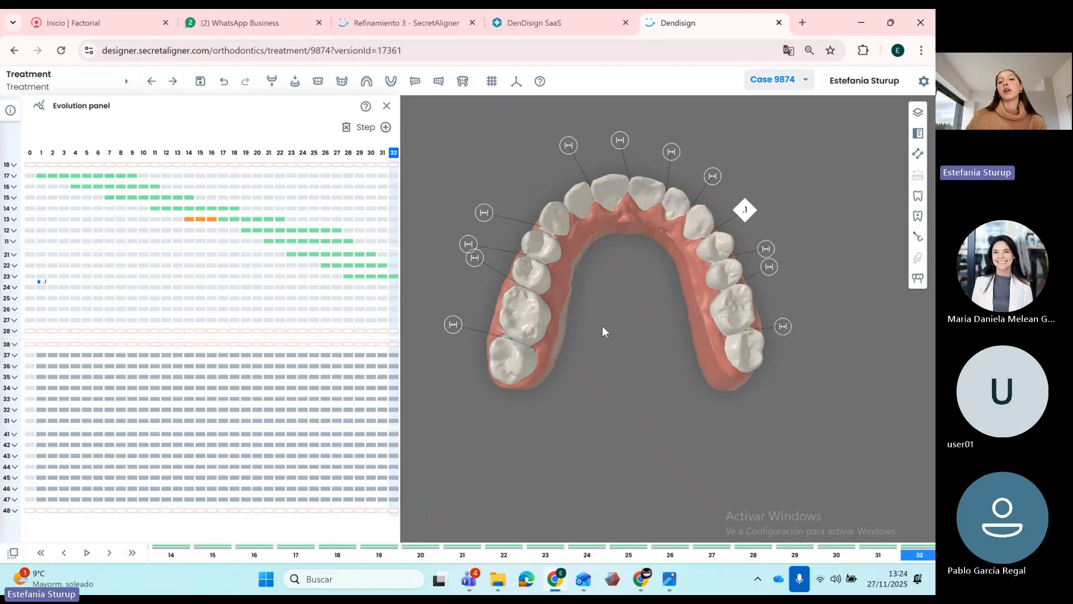
pyautogui.moveTo(602, 325); pyautogui.dragTo(612, 331)
pyautogui.moveTo(614, 332); pyautogui.dragTo(594, 329, button='right')
pyautogui.moveTo(596, 242); pyautogui.dragTo(637, 325)
# - Remove tooth 27 with 'Extract in all steps' kept on
pyautogui.click(699, 316)
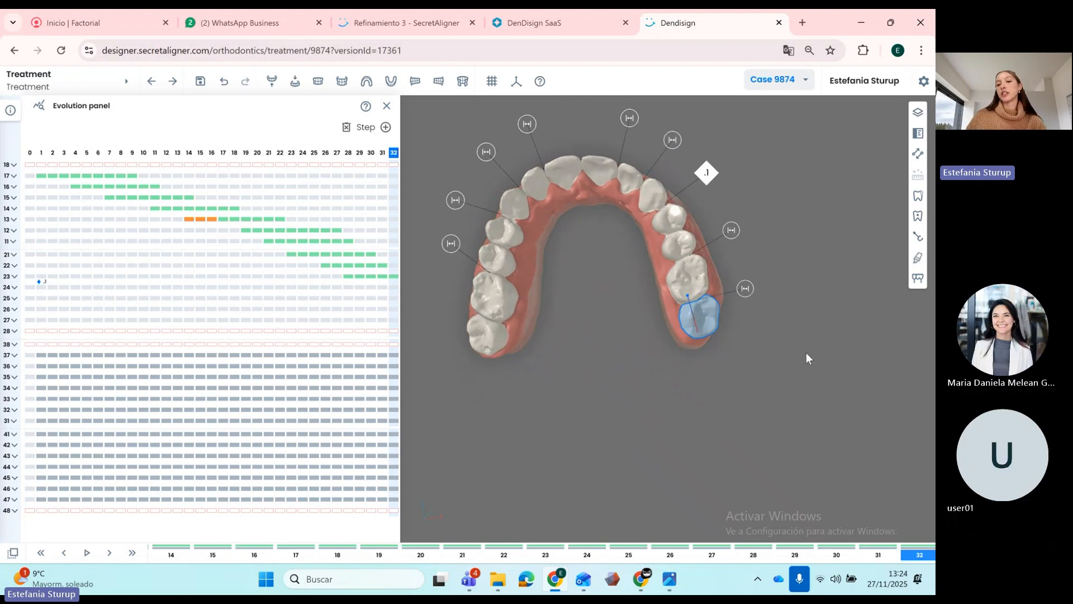
pyautogui.moveTo(808, 353); pyautogui.dragTo(591, 364)
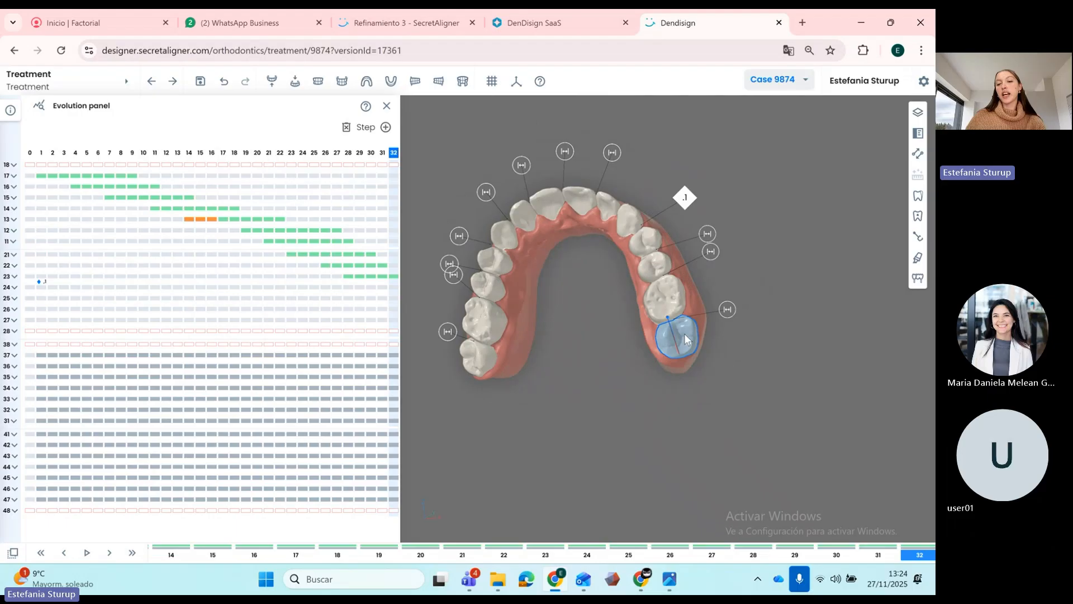
pyautogui.rightClick(674, 346)
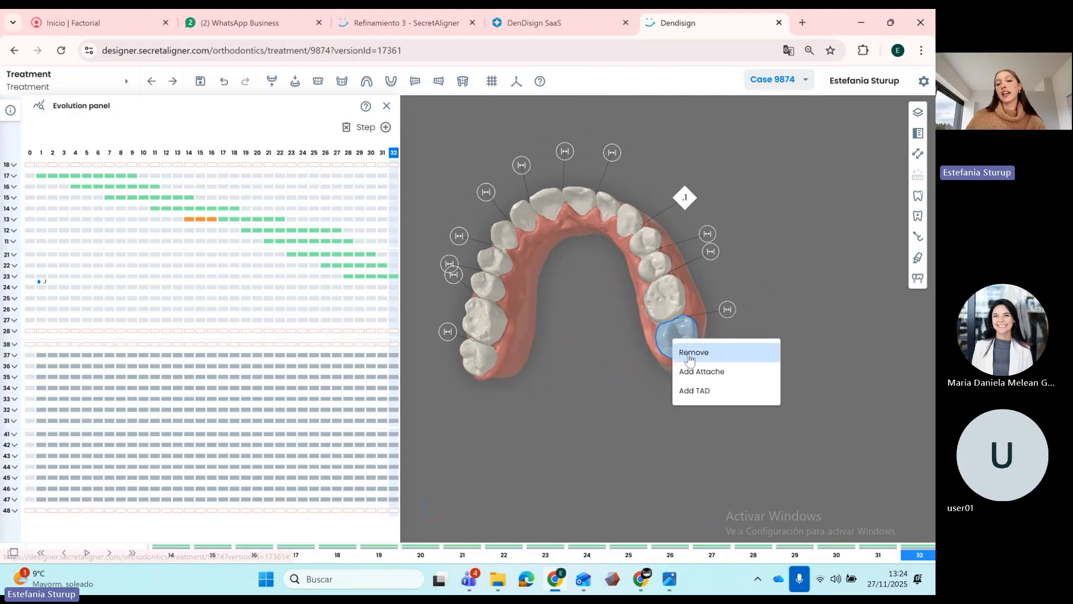
pyautogui.click(689, 353)
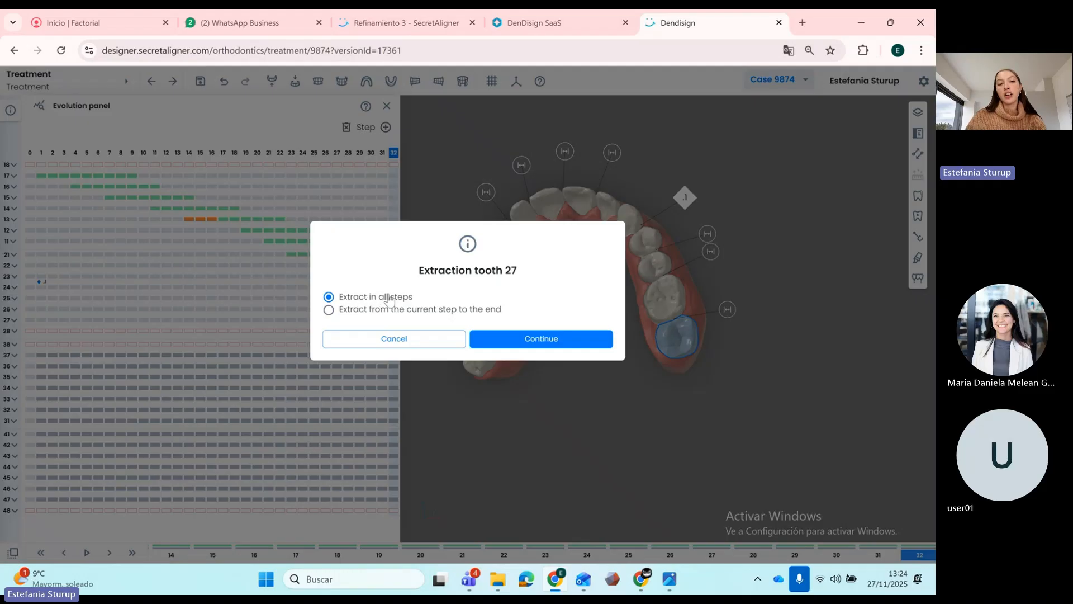
pyautogui.click(586, 343)
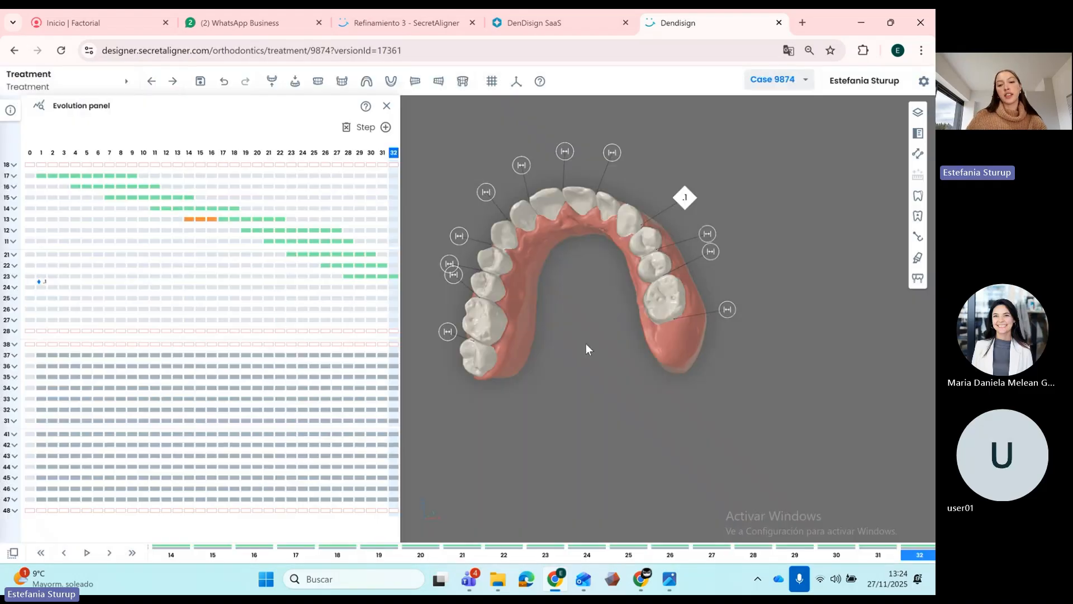
# - Step through the plan from step 0 to step 32 and rotate the arch
pyautogui.click(31, 154)
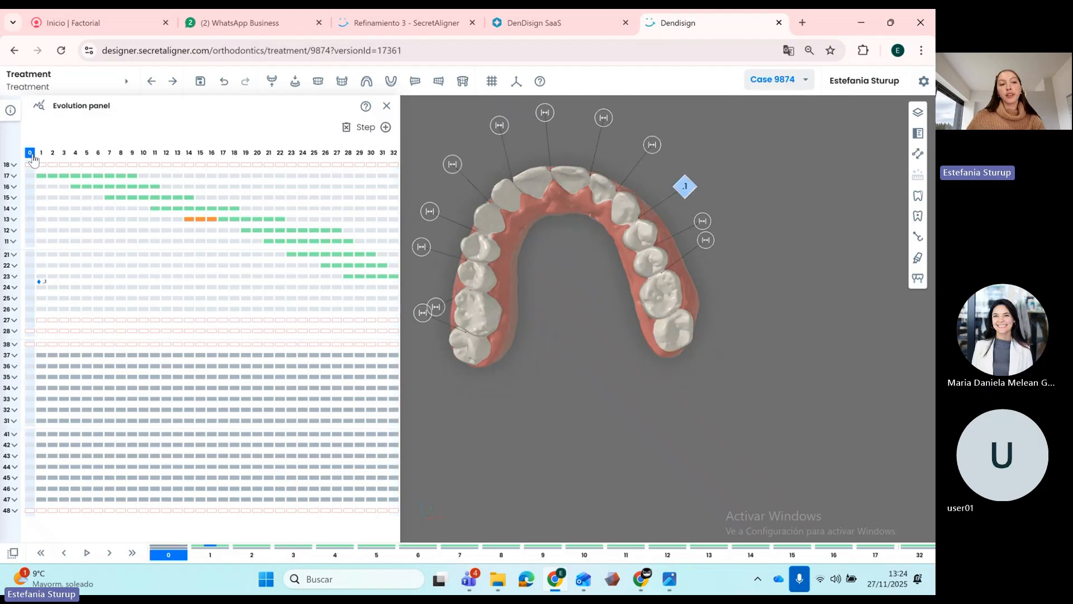
pyautogui.click(52, 154)
pyautogui.click(98, 155)
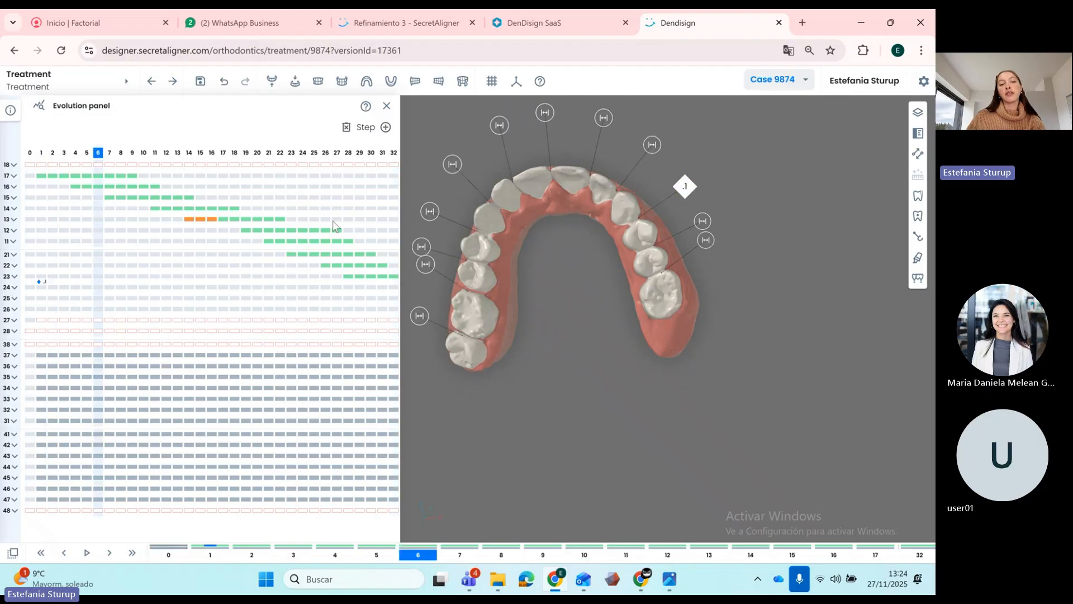
pyautogui.press('Right')
pyautogui.press('Right')
pyautogui.press('Right')
pyautogui.press('Right')
pyautogui.press('Right')
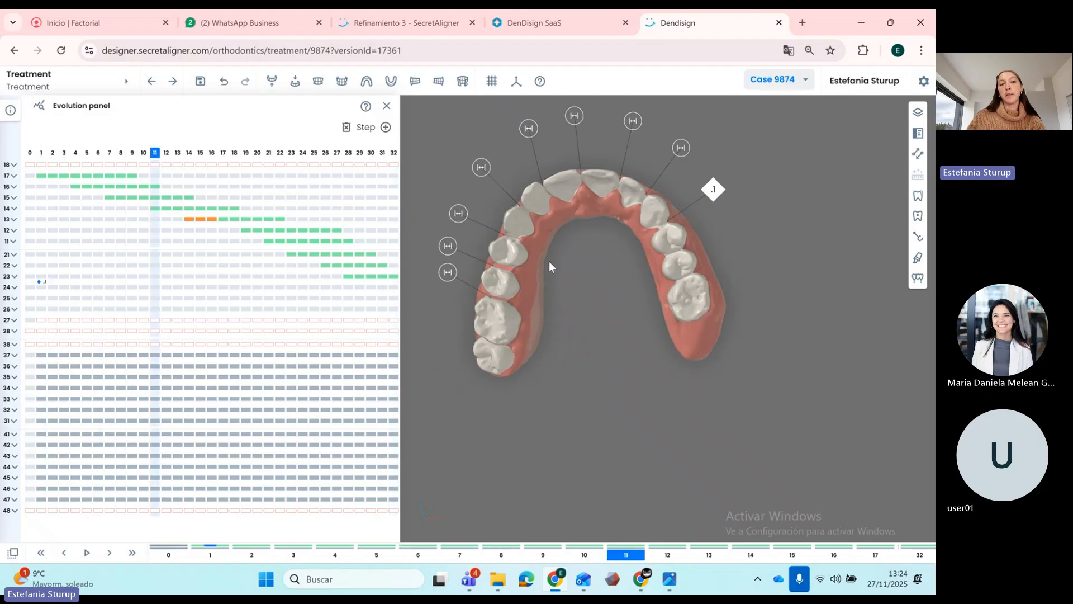
pyautogui.click(394, 155)
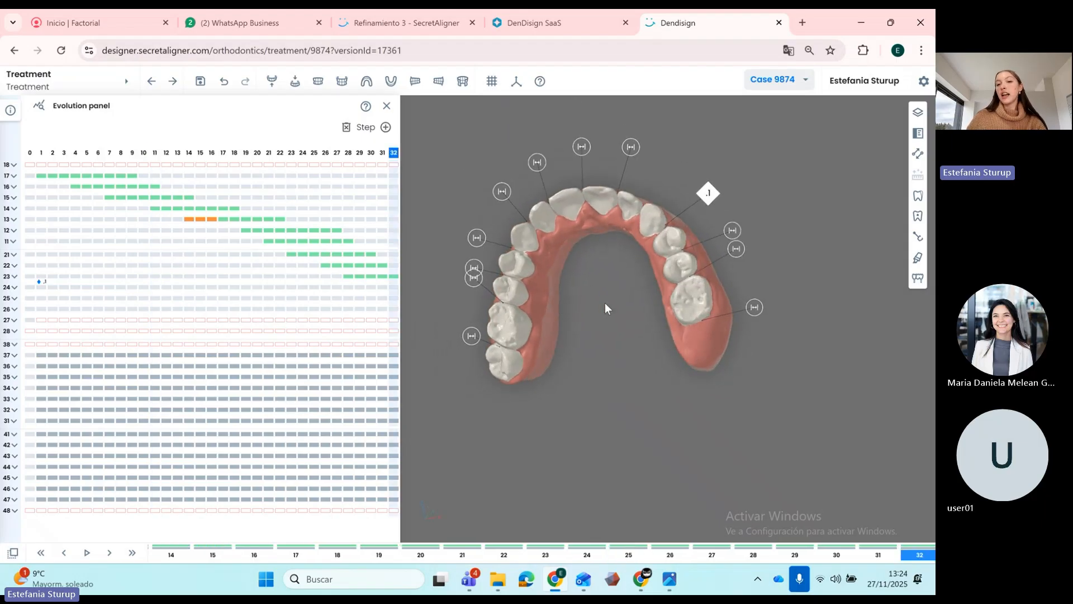
pyautogui.moveTo(614, 293); pyautogui.dragTo(652, 261)
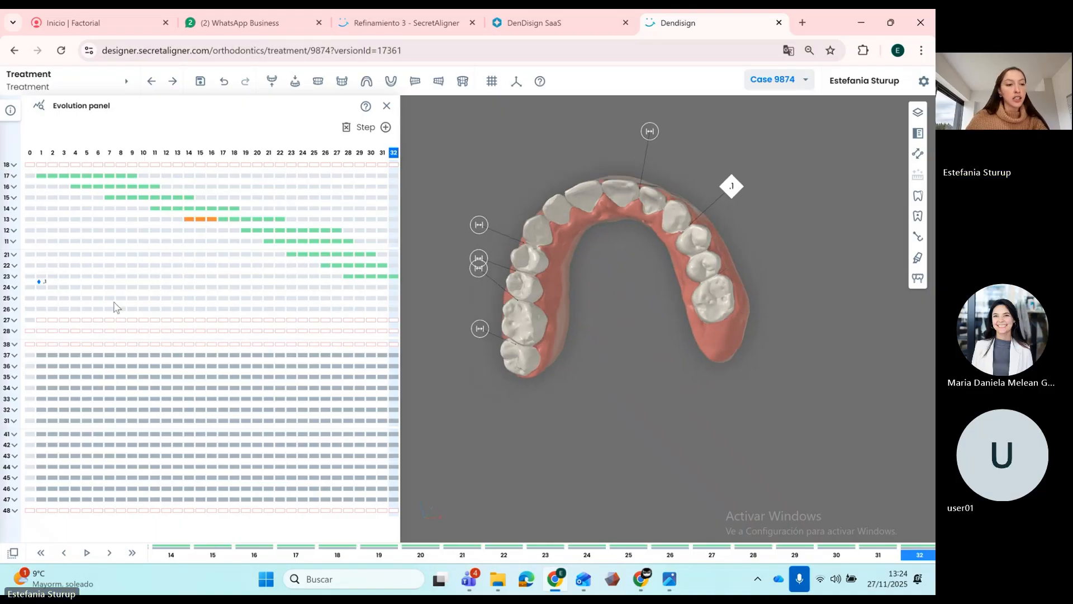
# - Delete the extraction entry in tooth 27's expanded row, then collapse the row
pyautogui.click(12, 322)
pyautogui.click(11, 330)
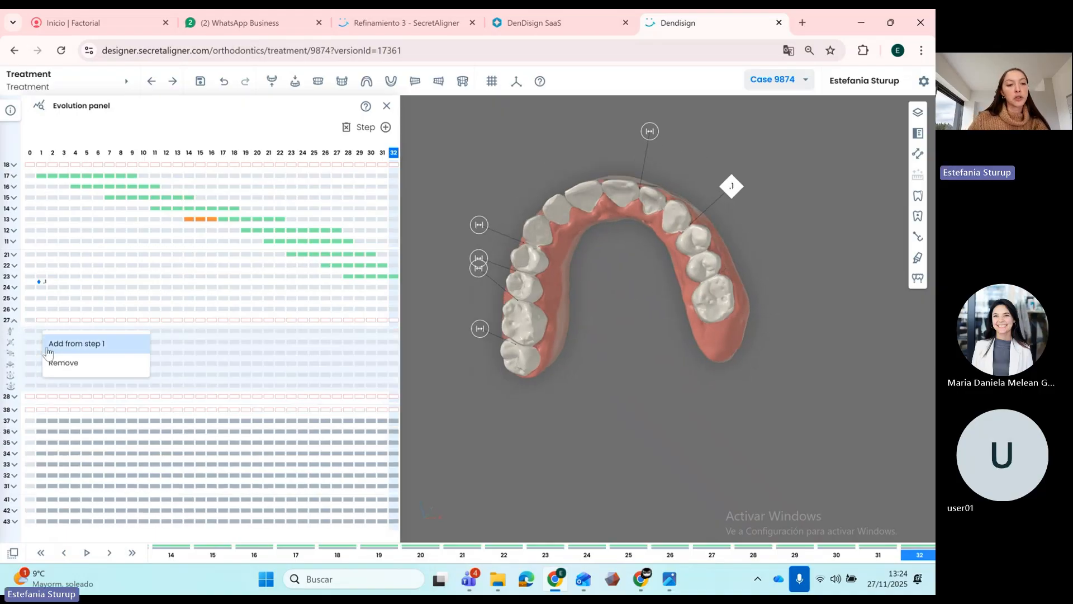
pyautogui.click(61, 364)
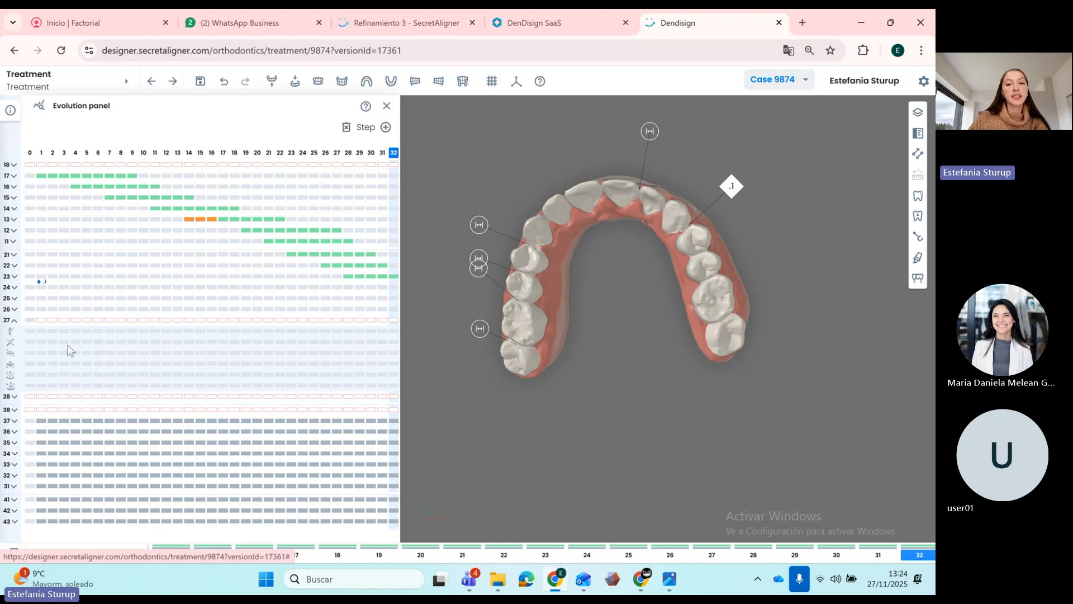
pyautogui.click(12, 323)
pyautogui.moveTo(666, 319); pyautogui.dragTo(619, 307)
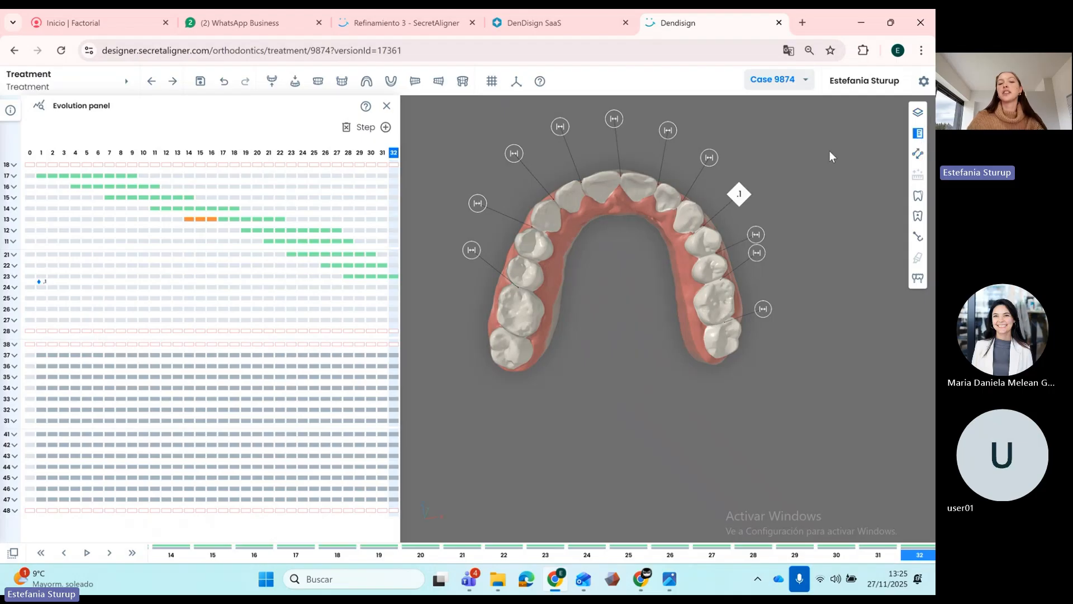
# - Turn on the occlusogram, advance from step 0 to step 21, and close the Evolution panel
pyautogui.click(919, 114)
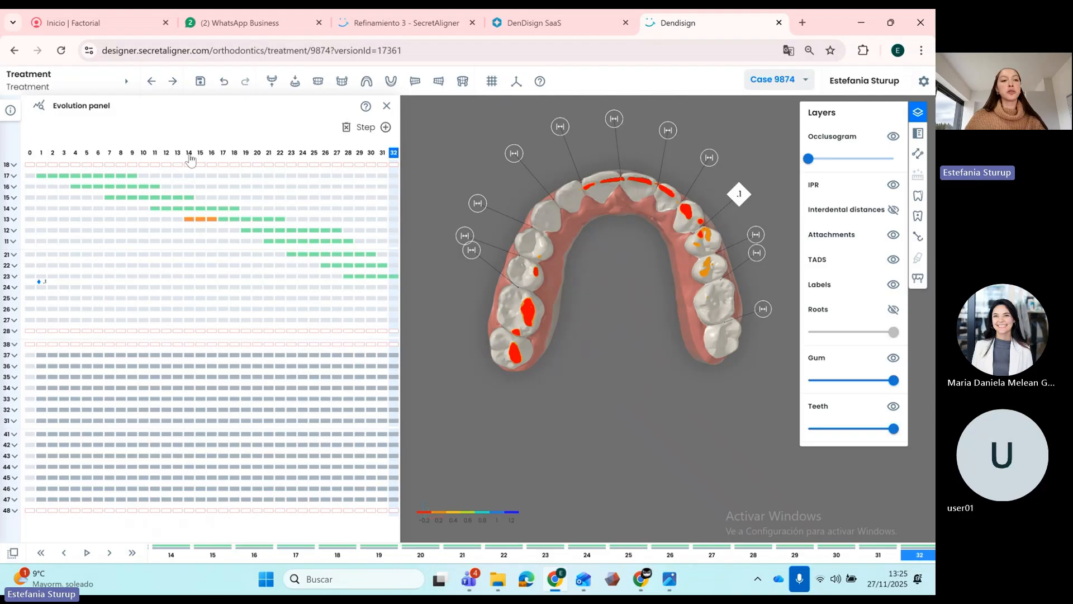
pyautogui.click(29, 154)
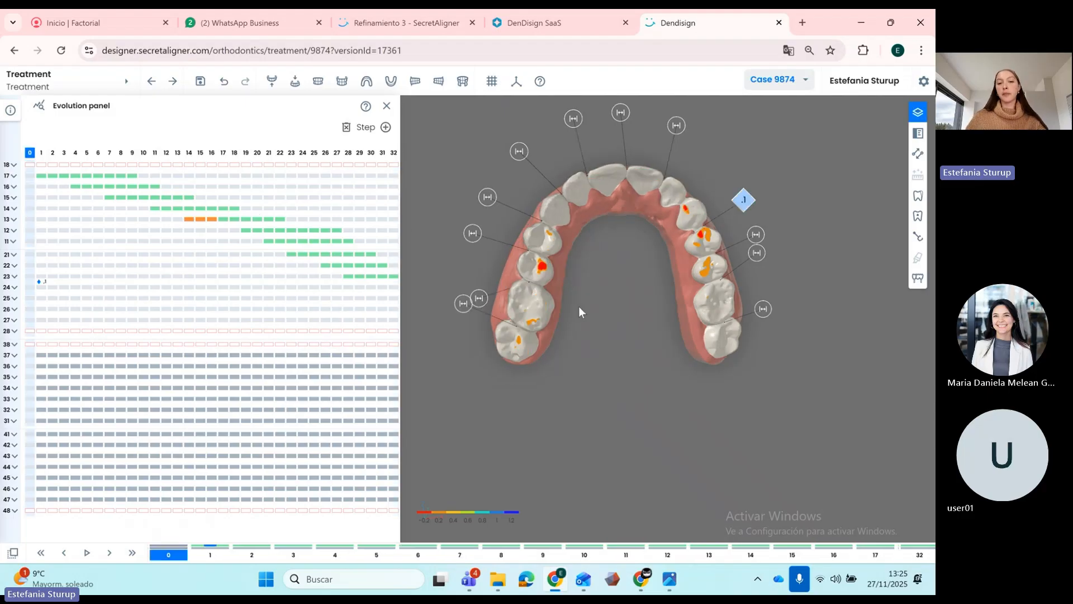
pyautogui.press('Right')
pyautogui.press('Right')
pyautogui.press('Right')
pyautogui.press('Right')
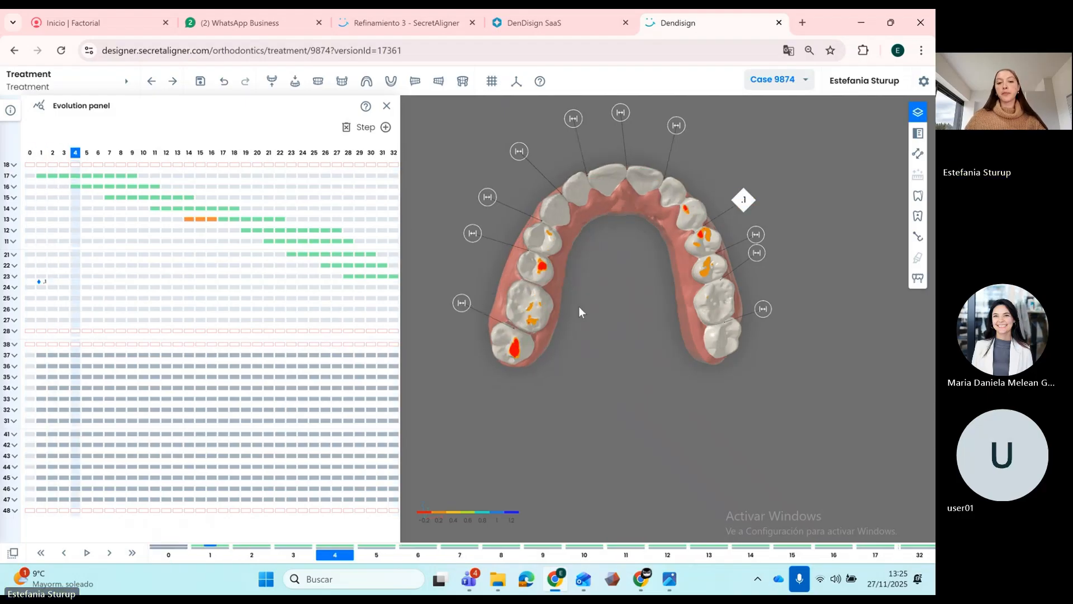
pyautogui.press('Right')
pyautogui.press('Right')
pyautogui.press('Right')
pyautogui.press('Right')
pyautogui.press('Right')
pyautogui.press('Right')
pyautogui.press('Right')
pyautogui.press('Right')
pyautogui.press('Right')
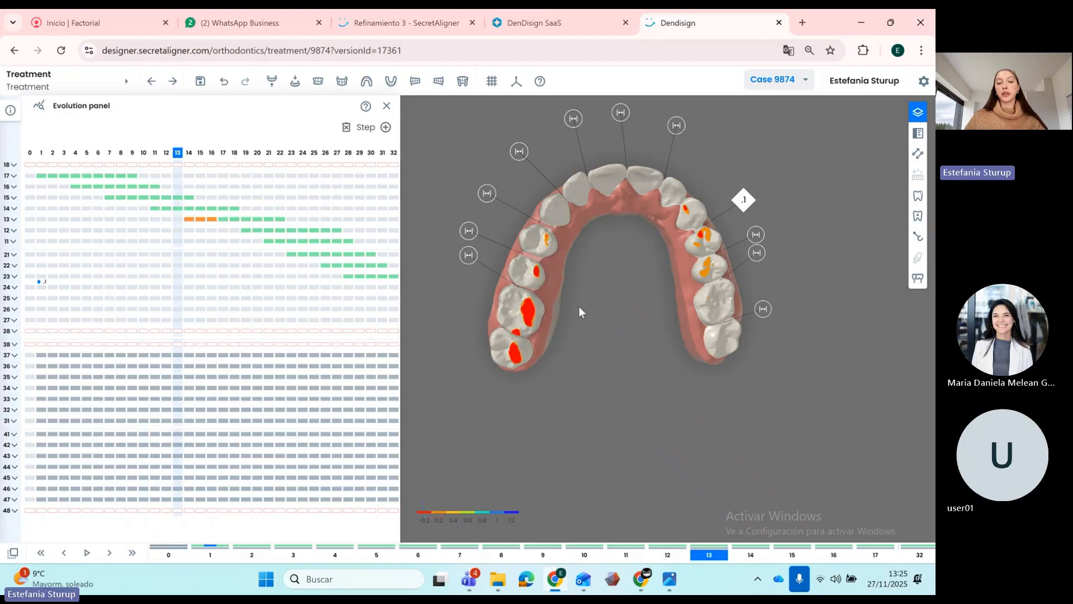
pyautogui.press('Right')
pyautogui.press('Right')
pyautogui.press('Right')
pyautogui.press('Right')
pyautogui.press('Right')
pyautogui.press('Right')
pyautogui.press('Right')
pyautogui.press('Right')
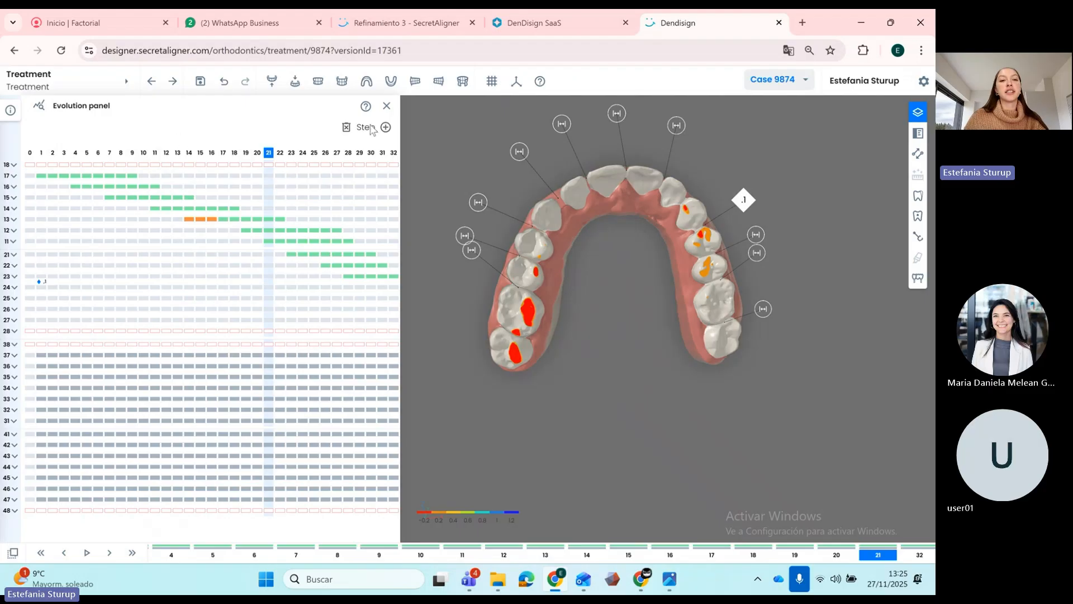
pyautogui.click(386, 106)
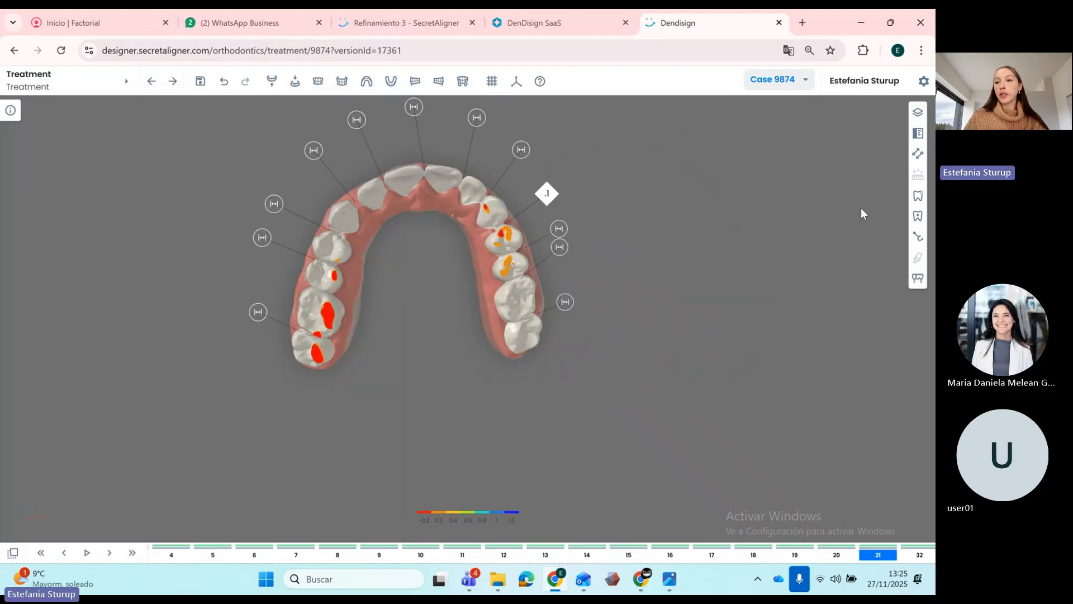
# - At step 32, add a rectangular attachment to the upper front tooth in all steps
pyautogui.click(917, 137)
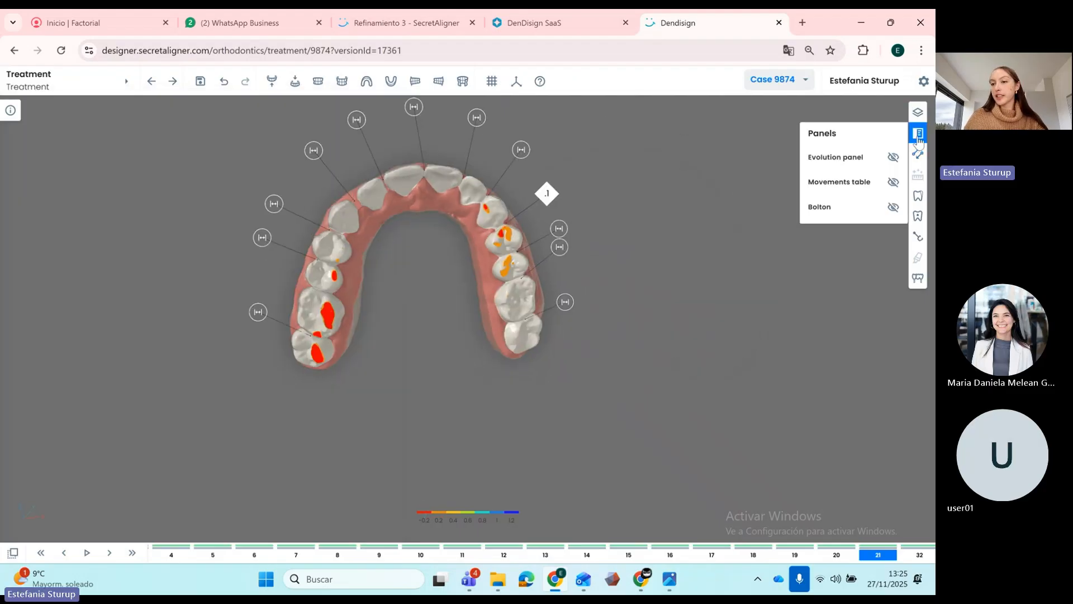
pyautogui.click(918, 217)
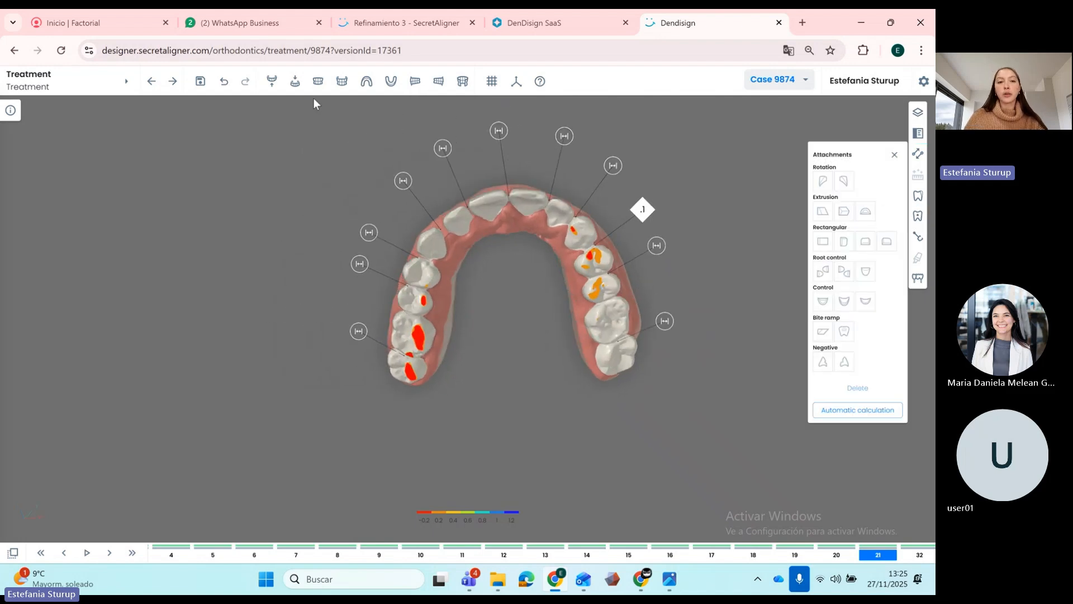
pyautogui.moveTo(546, 240); pyautogui.dragTo(547, 351)
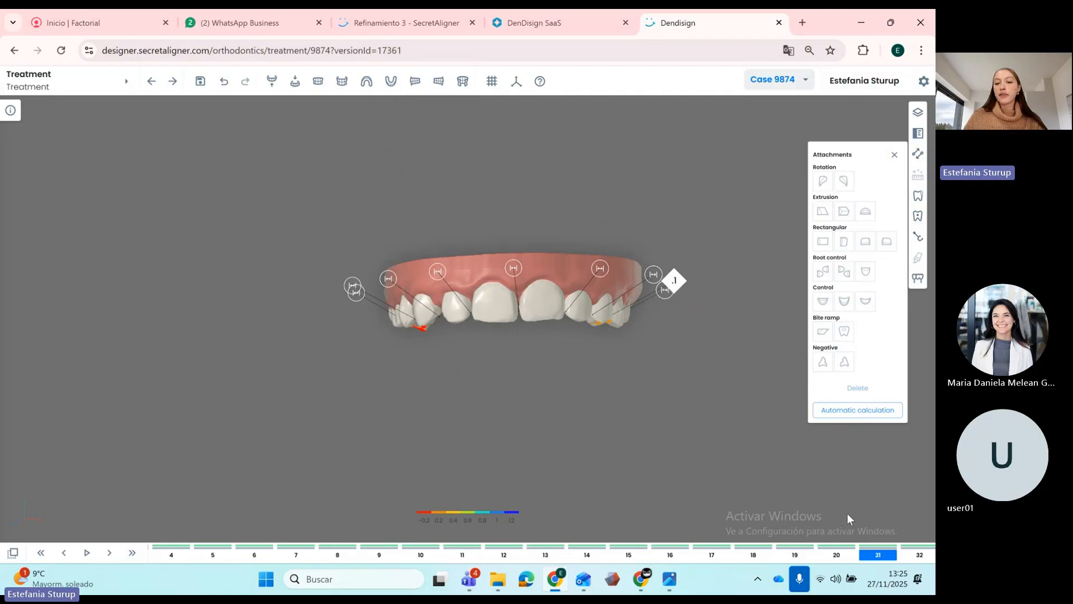
pyautogui.click(132, 555)
pyautogui.moveTo(501, 381); pyautogui.dragTo(545, 381)
pyautogui.moveTo(634, 317); pyautogui.dragTo(537, 337)
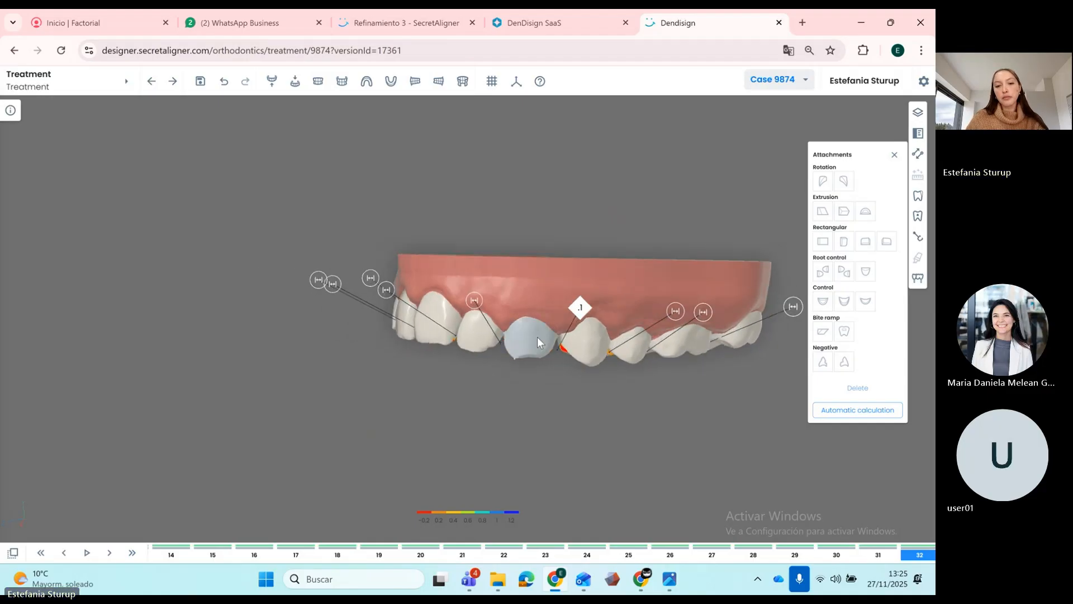
pyautogui.click(537, 338)
pyautogui.click(843, 241)
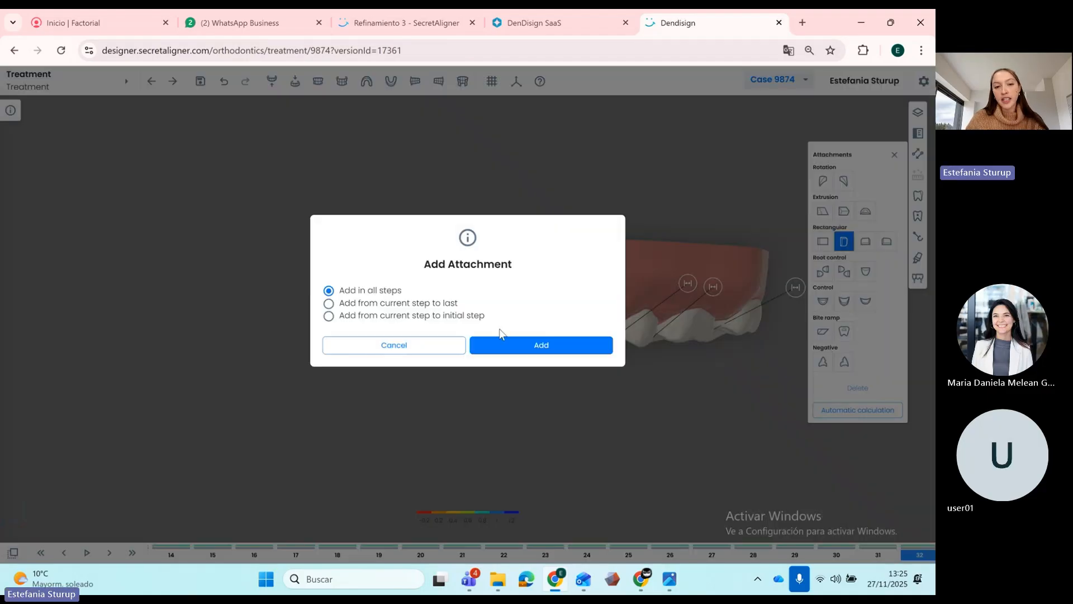
pyautogui.click(537, 346)
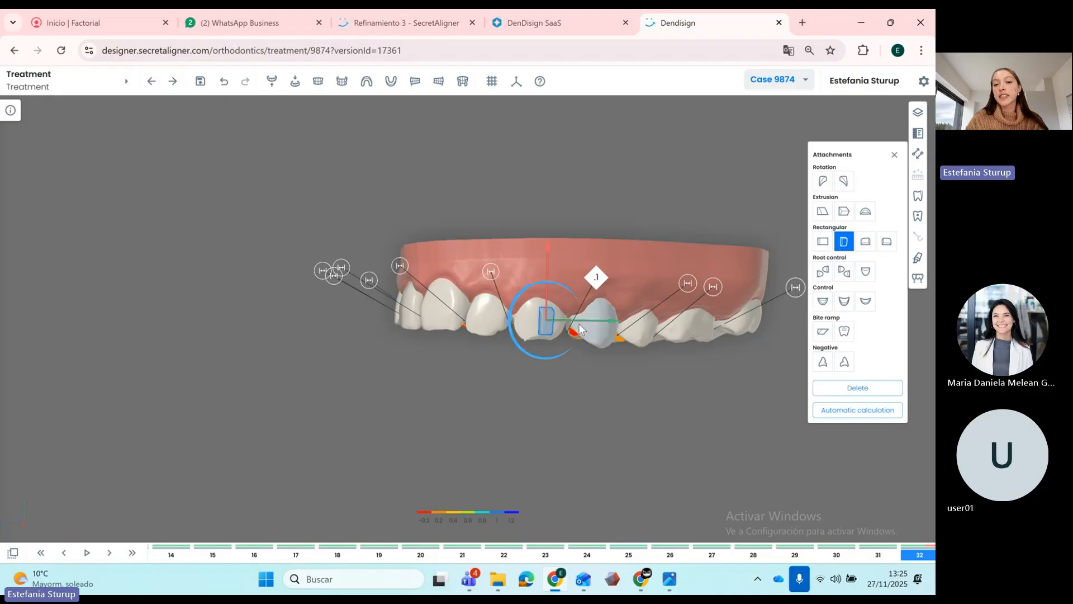
# - Shift the rectangular attachment slightly left, shorten it vertically and make it narrower
pyautogui.moveTo(580, 328); pyautogui.dragTo(573, 327)
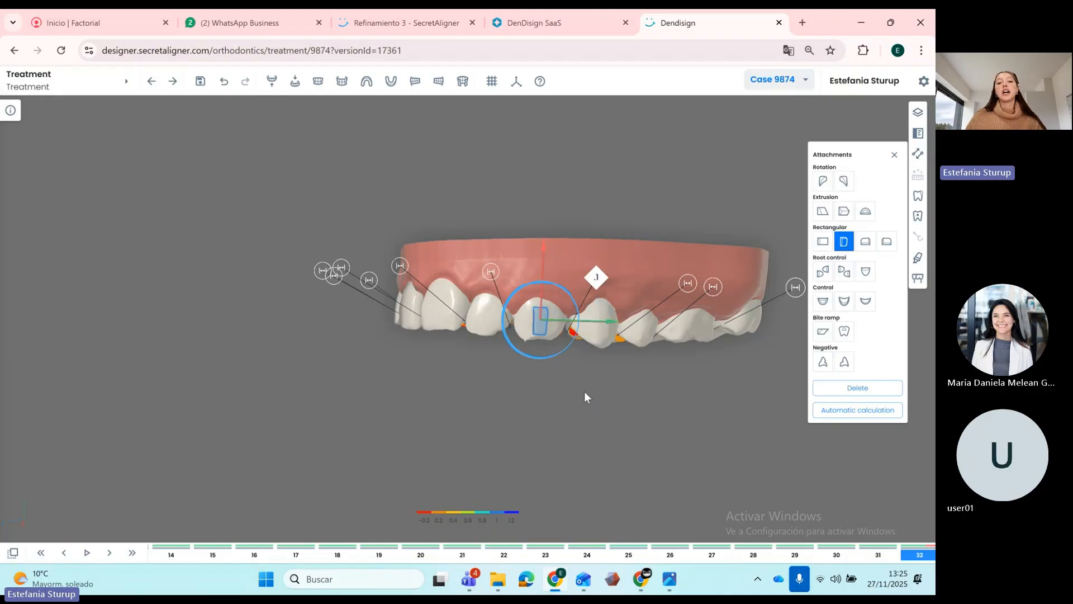
pyautogui.moveTo(584, 393); pyautogui.dragTo(582, 390)
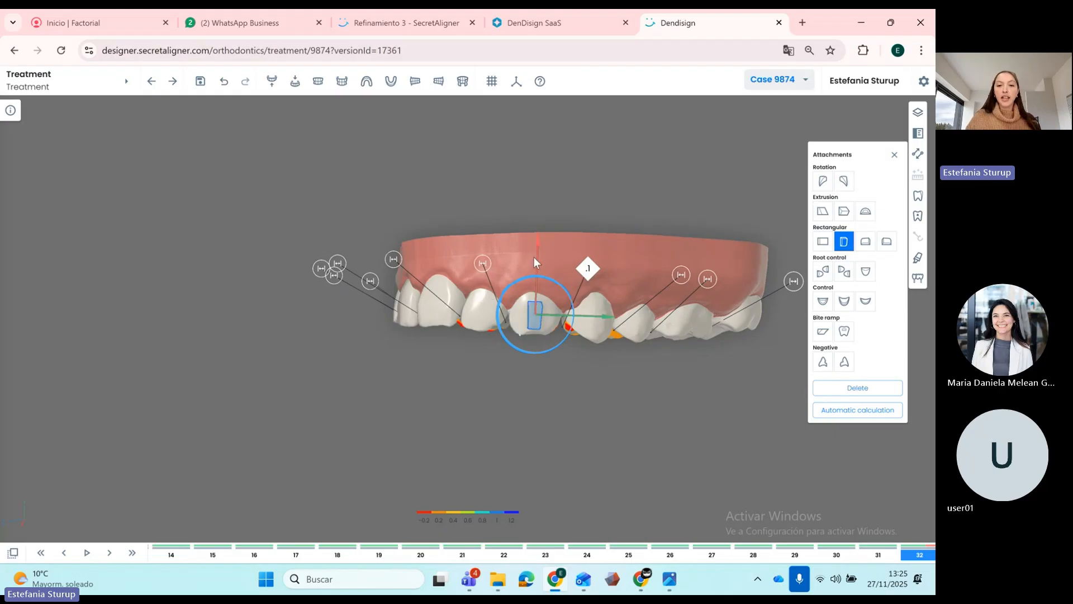
pyautogui.moveTo(535, 257)
pyautogui.mouseDown()
pyautogui.moveTo(537, 288)
pyautogui.moveTo(539, 236)
pyautogui.moveTo(540, 280)
pyautogui.moveTo(545, 243)
pyautogui.mouseUp()
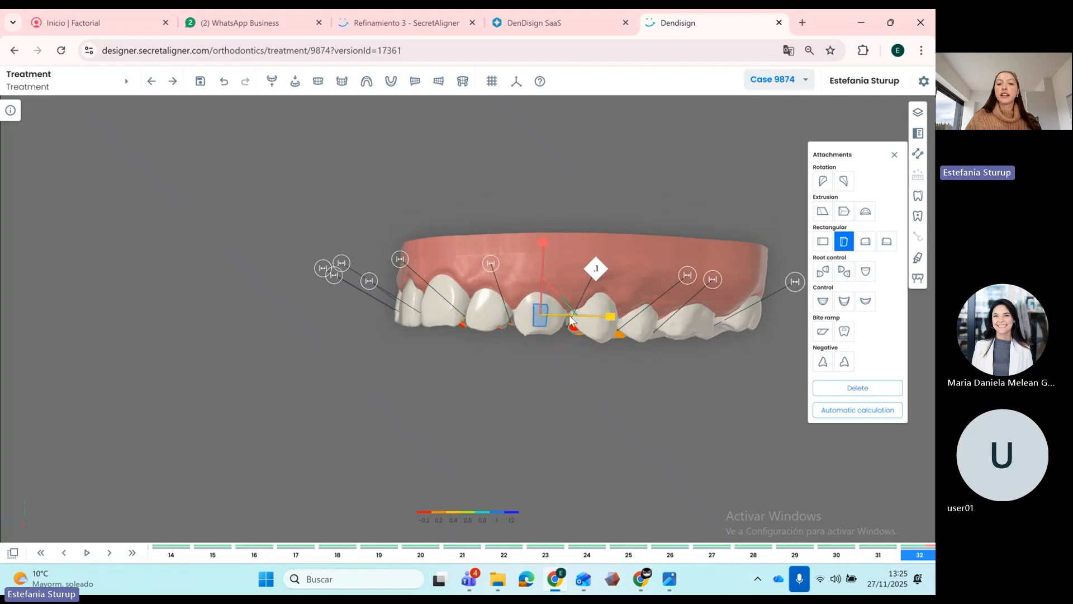
pyautogui.moveTo(570, 319); pyautogui.dragTo(555, 320)
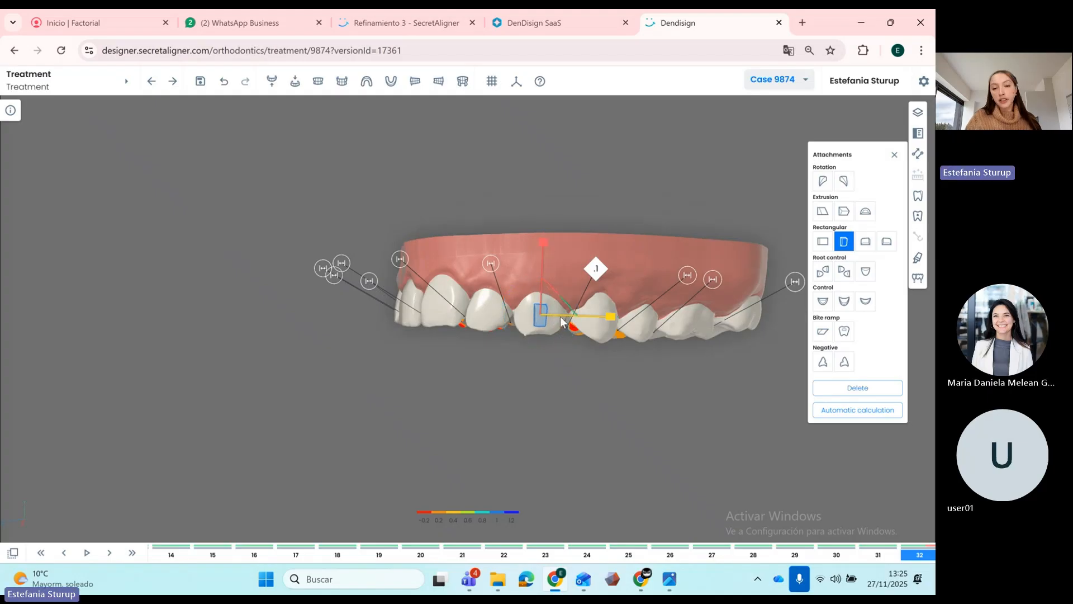
# - Increase the rectangular attachment's size to 1.6 mm
pyautogui.rightClick(536, 317)
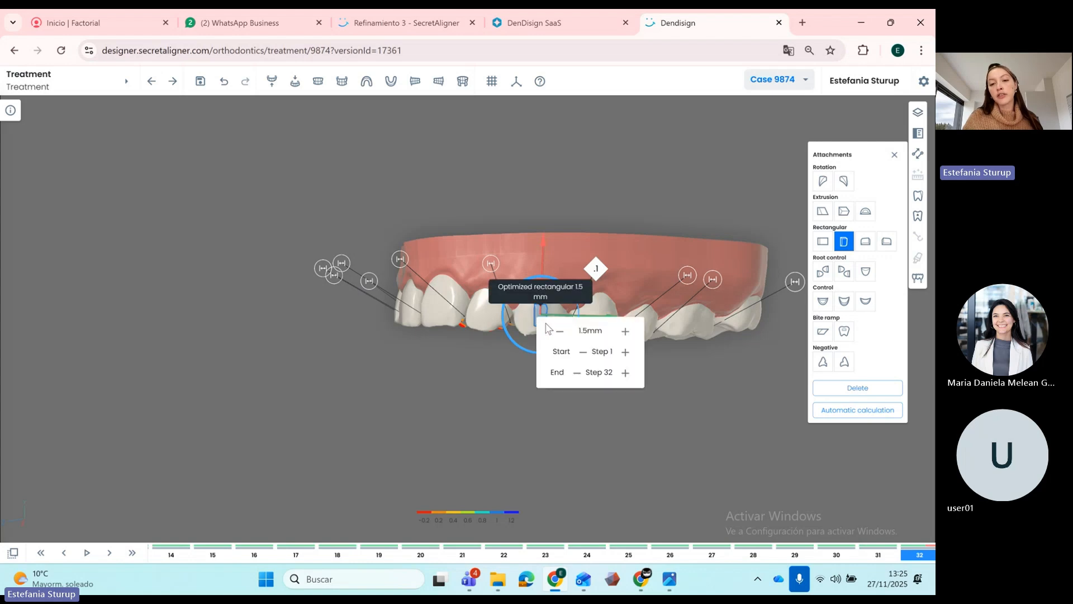
pyautogui.click(626, 332)
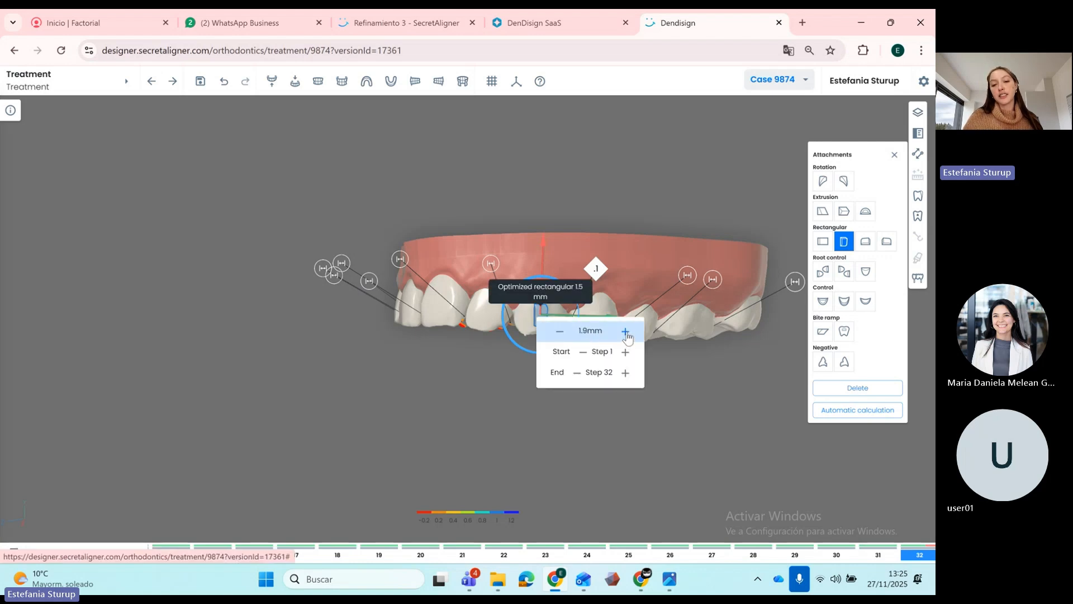
pyautogui.click(523, 404)
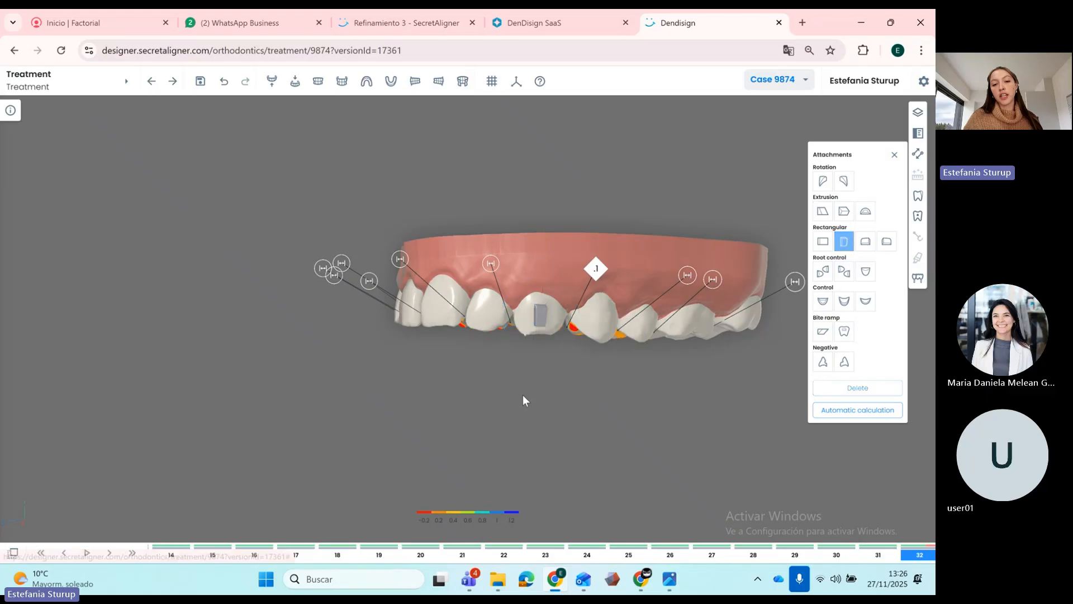
# - Make the attachment start at step 4 instead of step 1
pyautogui.rightClick(540, 319)
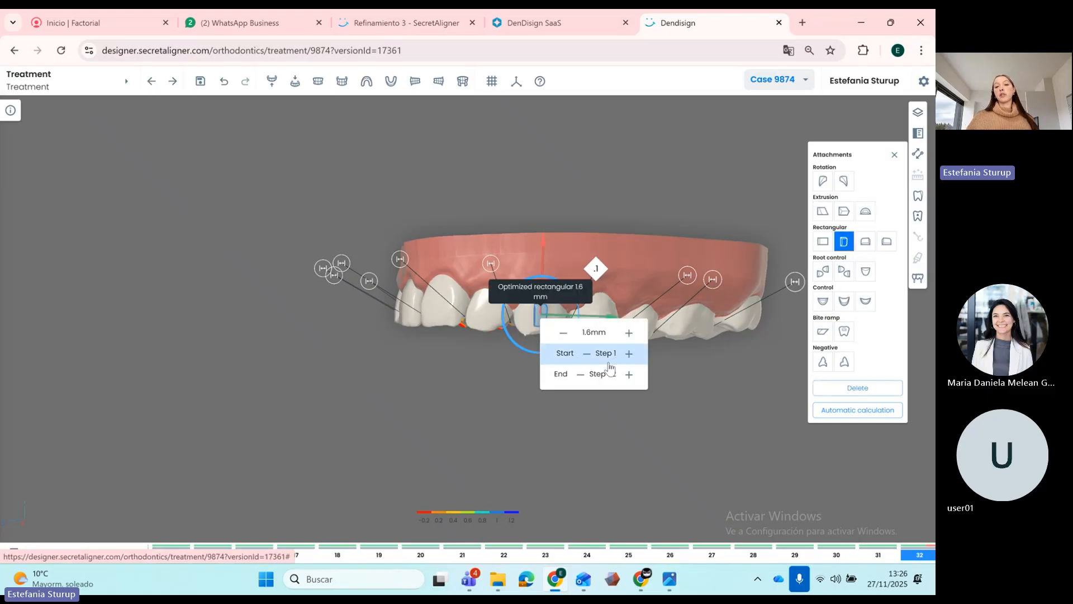
pyautogui.click(641, 394)
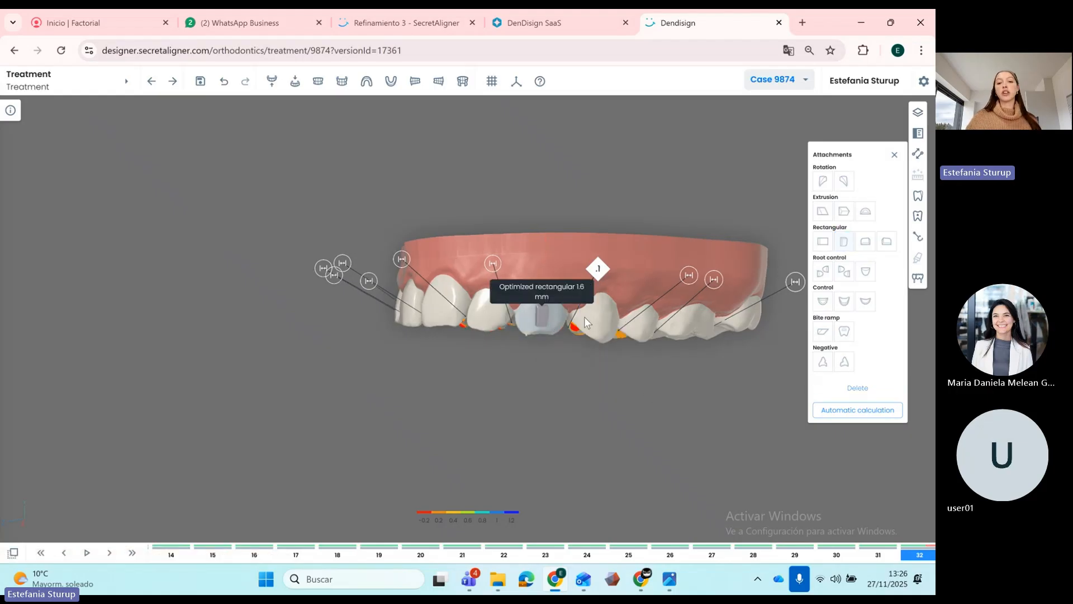
pyautogui.rightClick(540, 321)
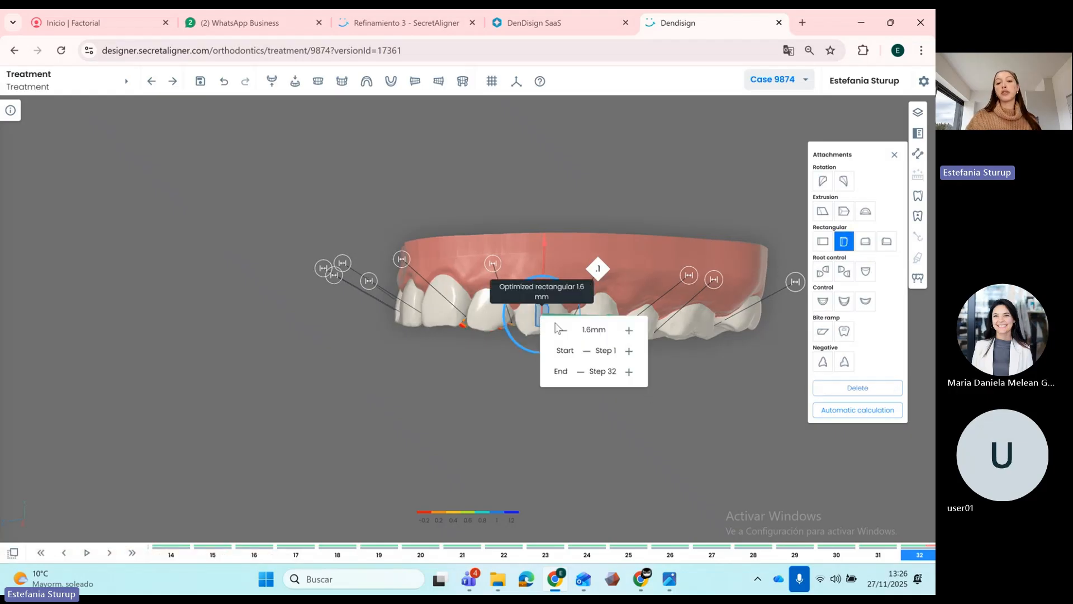
pyautogui.click(629, 352)
pyautogui.click(629, 352)
pyautogui.click(630, 352)
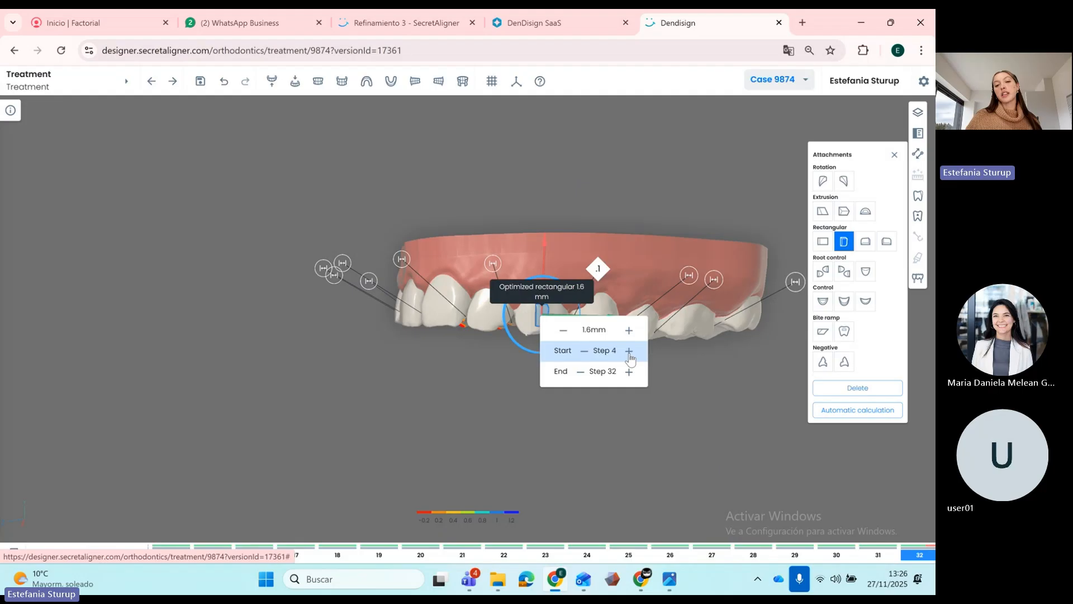
pyautogui.click(516, 389)
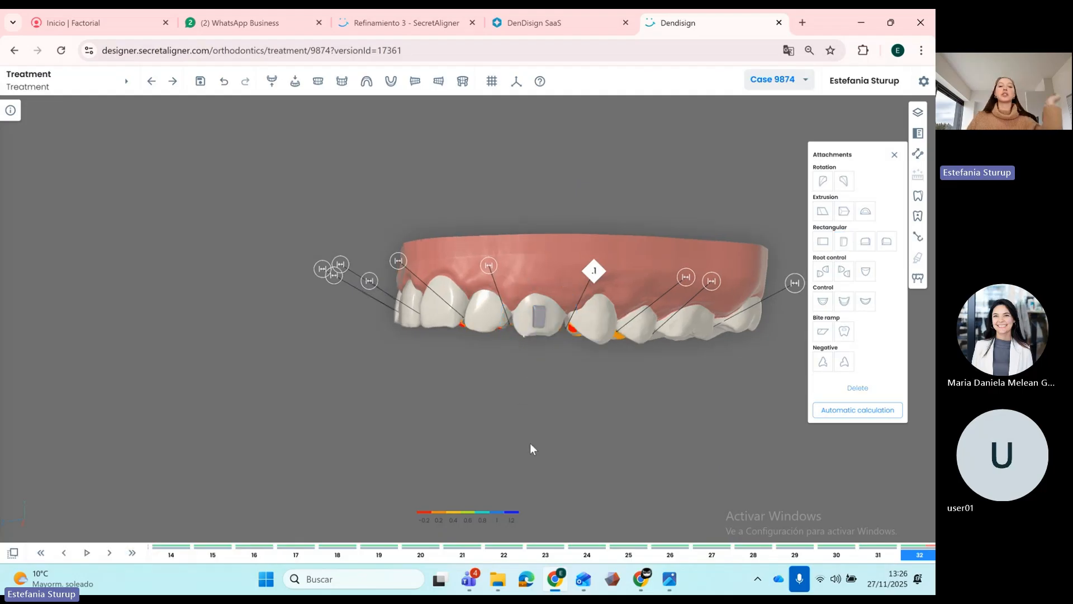
# - Auto-calculate attachments to add vertical rectangular attachments on the posterior teeth, then inspect them
pyautogui.moveTo(514, 409); pyautogui.dragTo(582, 392)
pyautogui.moveTo(487, 382); pyautogui.dragTo(518, 379)
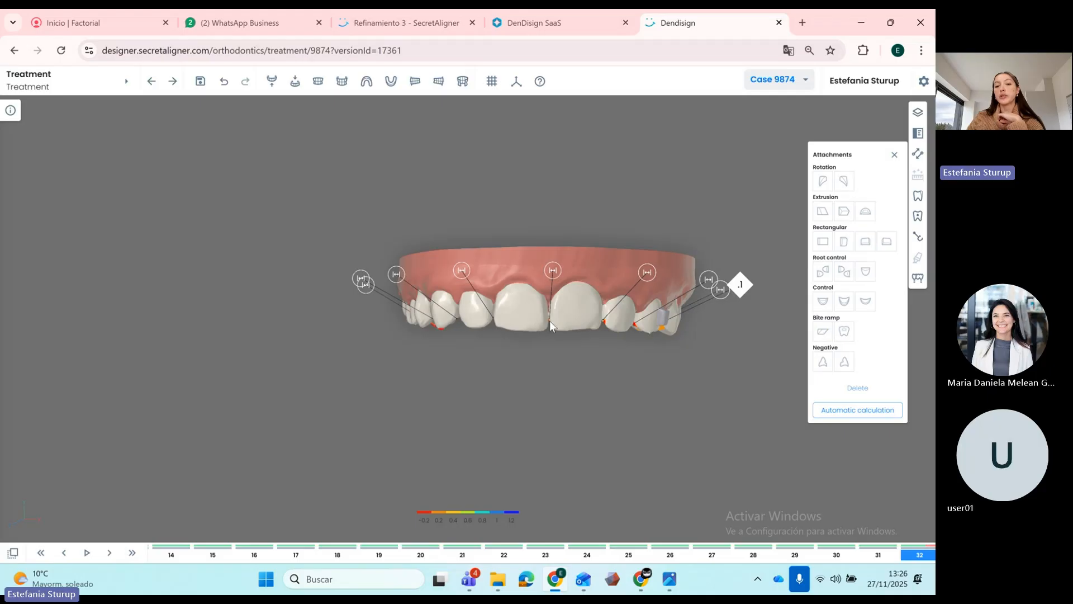
pyautogui.moveTo(549, 320); pyautogui.dragTo(603, 391)
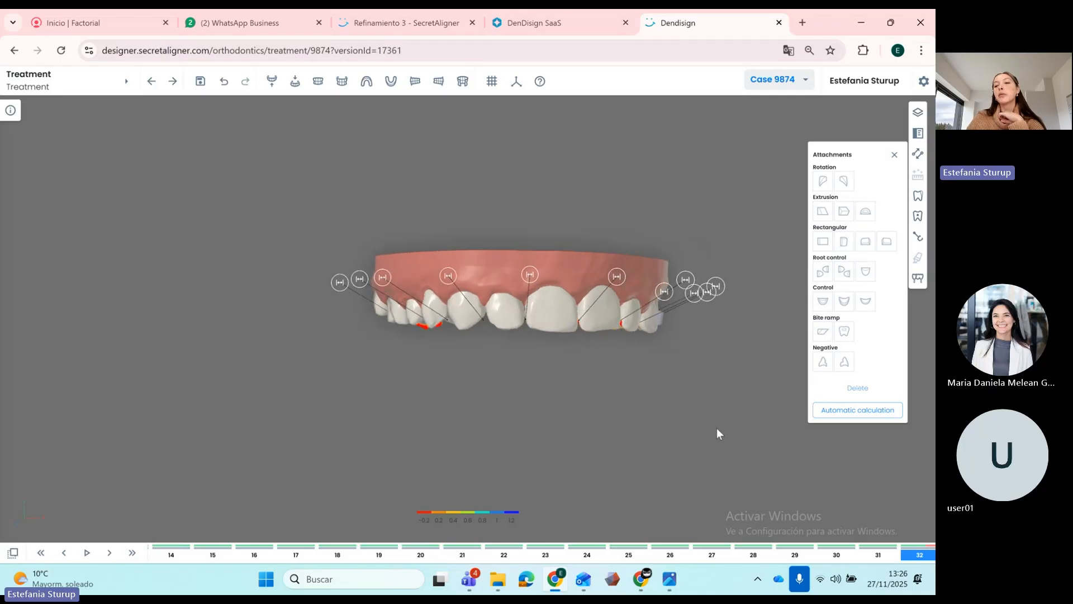
pyautogui.click(876, 417)
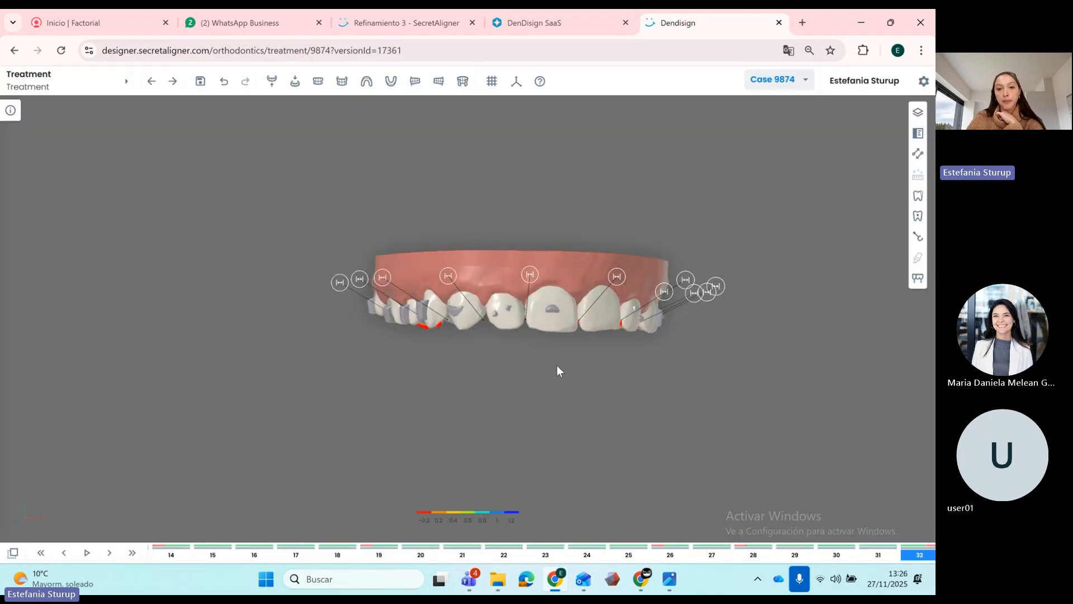
pyautogui.moveTo(557, 366); pyautogui.dragTo(395, 365)
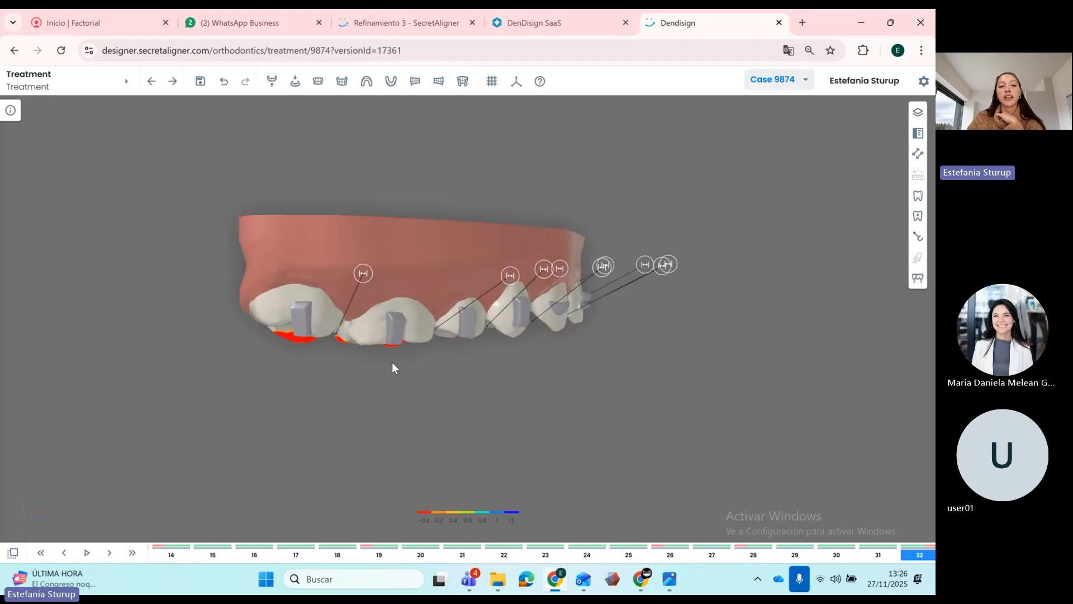
# - Move the leftmost back-tooth attachment up on its tooth and shorten it vertically
pyautogui.scroll(3, 399, 367)
pyautogui.moveTo(400, 364); pyautogui.dragTo(599, 386, button='right')
pyautogui.moveTo(599, 387); pyautogui.dragTo(633, 401)
pyautogui.scroll(-3, 604, 399)
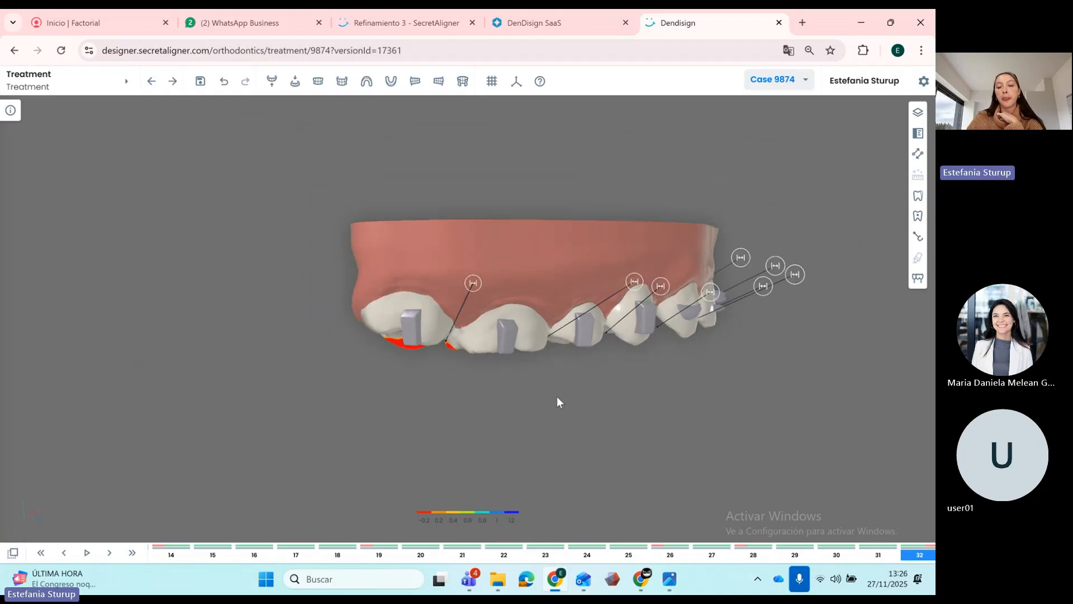
pyautogui.click(413, 324)
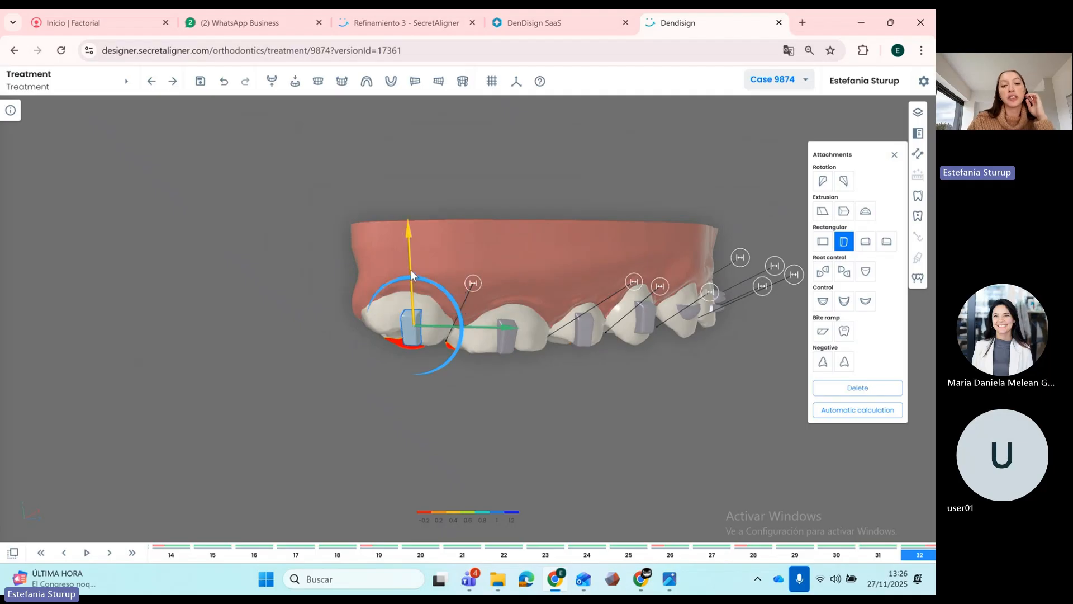
pyautogui.moveTo(409, 263)
pyautogui.mouseDown()
pyautogui.moveTo(413, 252)
pyautogui.moveTo(414, 261)
pyautogui.mouseUp()
pyautogui.press('s')
pyautogui.moveTo(511, 380); pyautogui.dragTo(504, 389)
# - Reposition the next tooth's attachment: raise it, shift it right, then lower it slightly
pyautogui.click(492, 329)
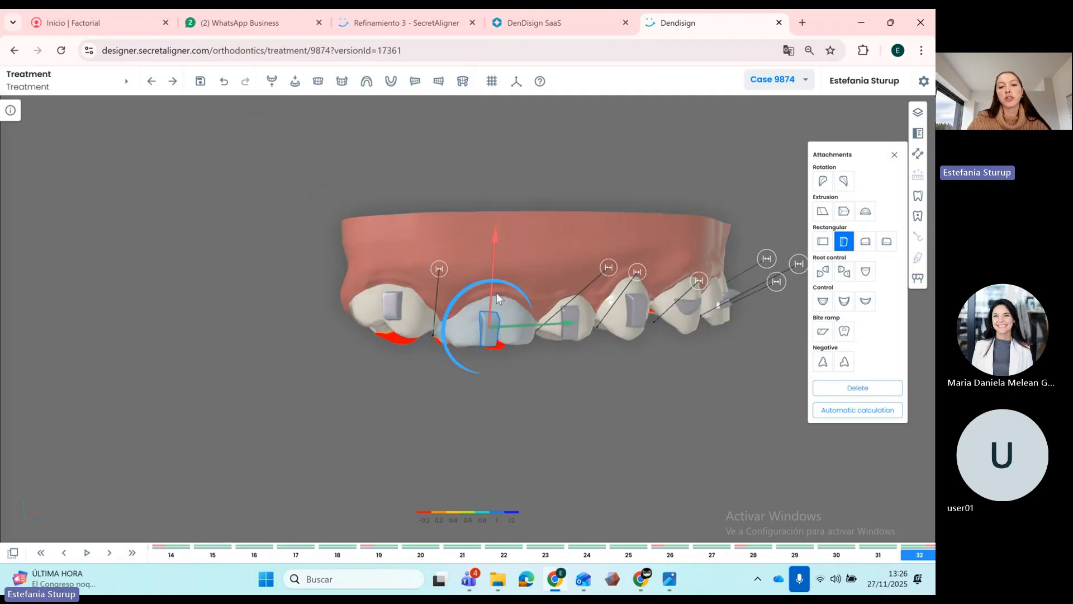
pyautogui.moveTo(494, 272); pyautogui.dragTo(495, 260)
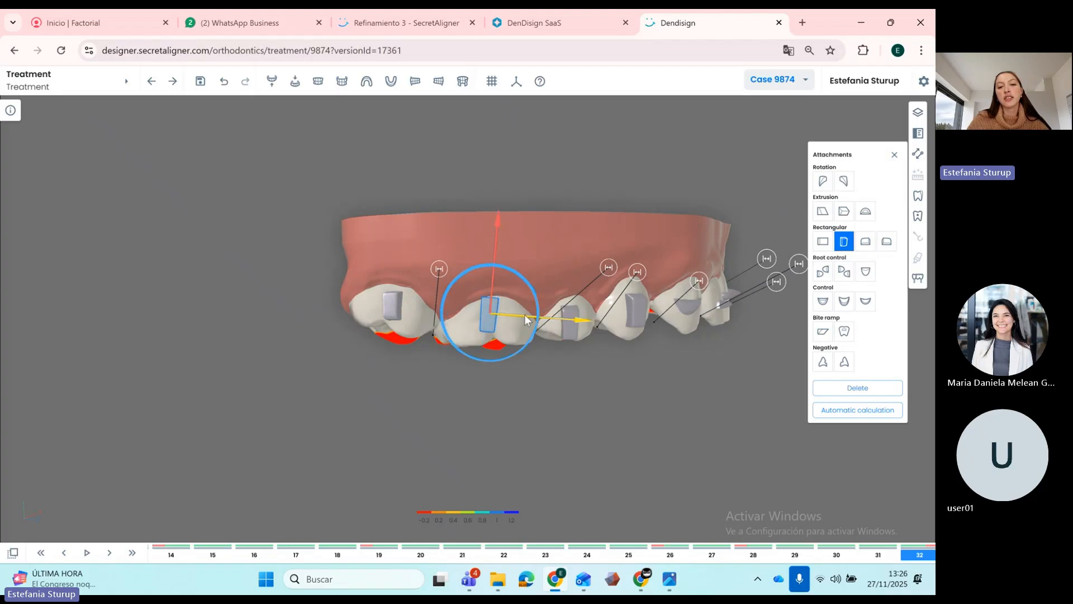
pyautogui.moveTo(524, 320); pyautogui.dragTo(542, 323)
pyautogui.moveTo(514, 248); pyautogui.dragTo(508, 274)
pyautogui.press('s')
# - Shorten the following tooth's attachment vertically and move it further right
pyautogui.press('s')
pyautogui.moveTo(549, 390); pyautogui.dragTo(538, 380)
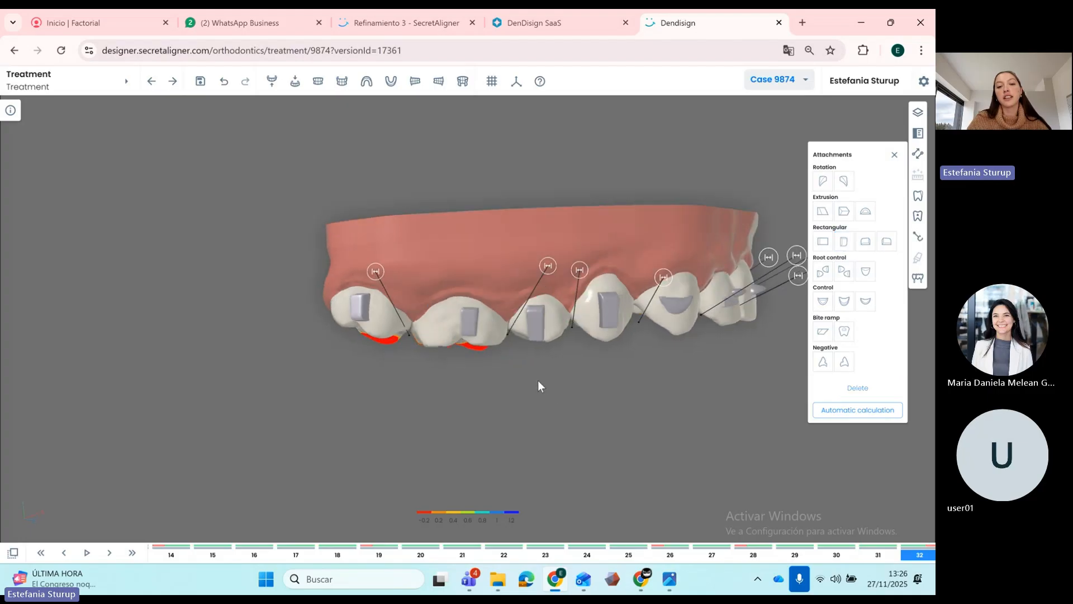
pyautogui.click(542, 325)
pyautogui.press('s')
pyautogui.moveTo(535, 243); pyautogui.dragTo(536, 259)
pyautogui.press('s')
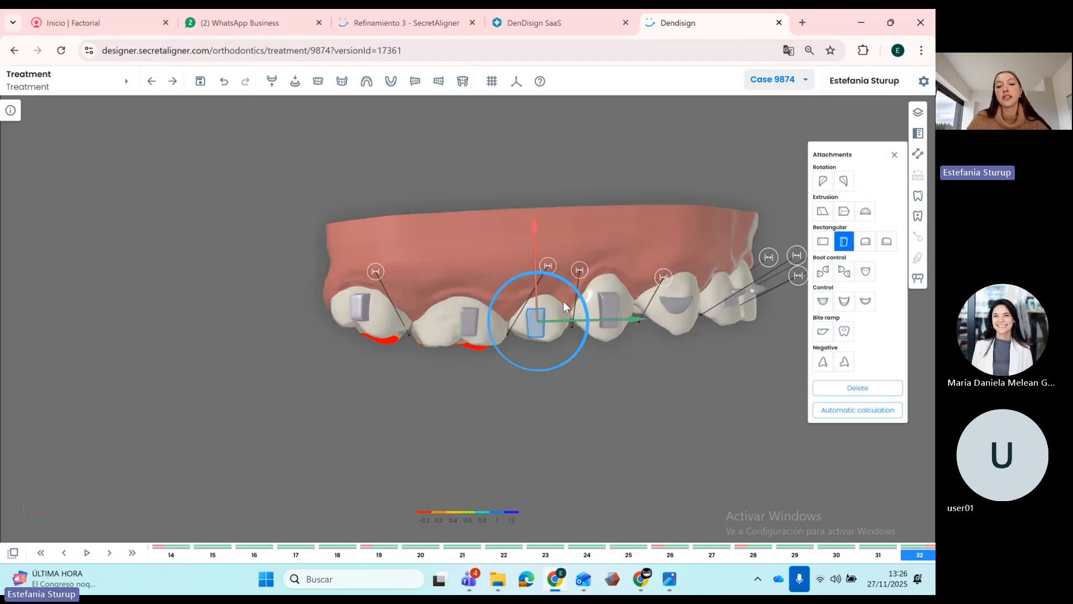
pyautogui.moveTo(568, 321); pyautogui.dragTo(575, 323)
pyautogui.moveTo(632, 402); pyautogui.dragTo(619, 399)
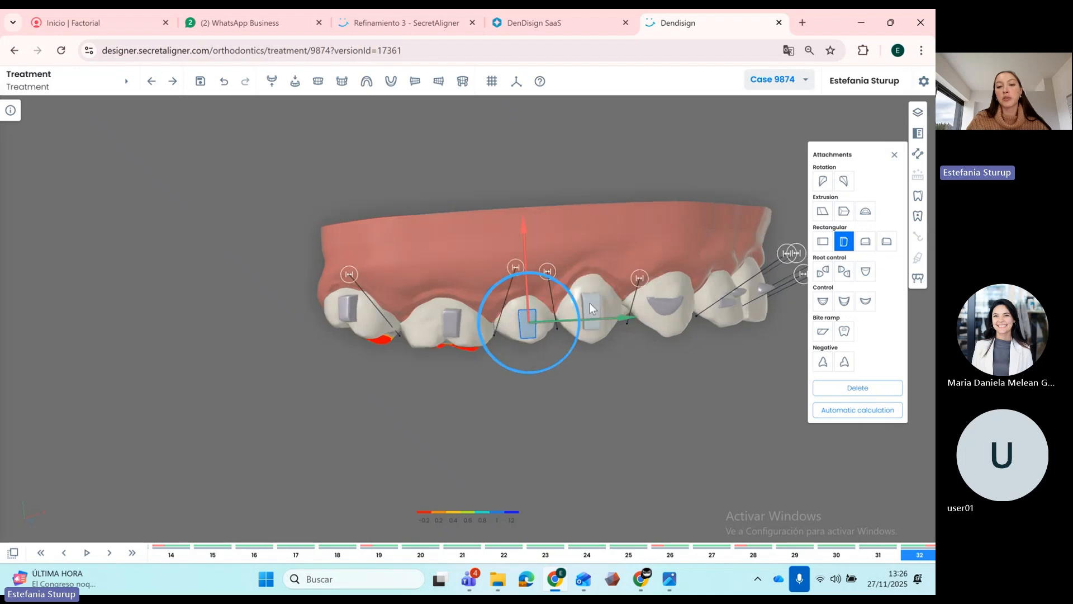
# - Change the neighbouring tooth's attachment to a vertical rectangle
pyautogui.click(592, 318)
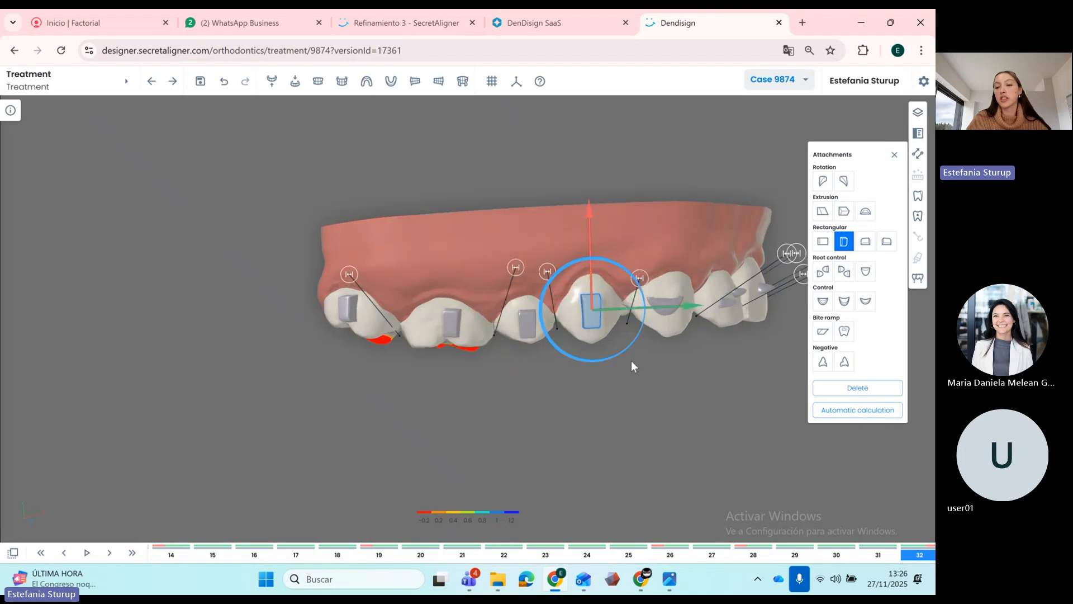
pyautogui.click(822, 241)
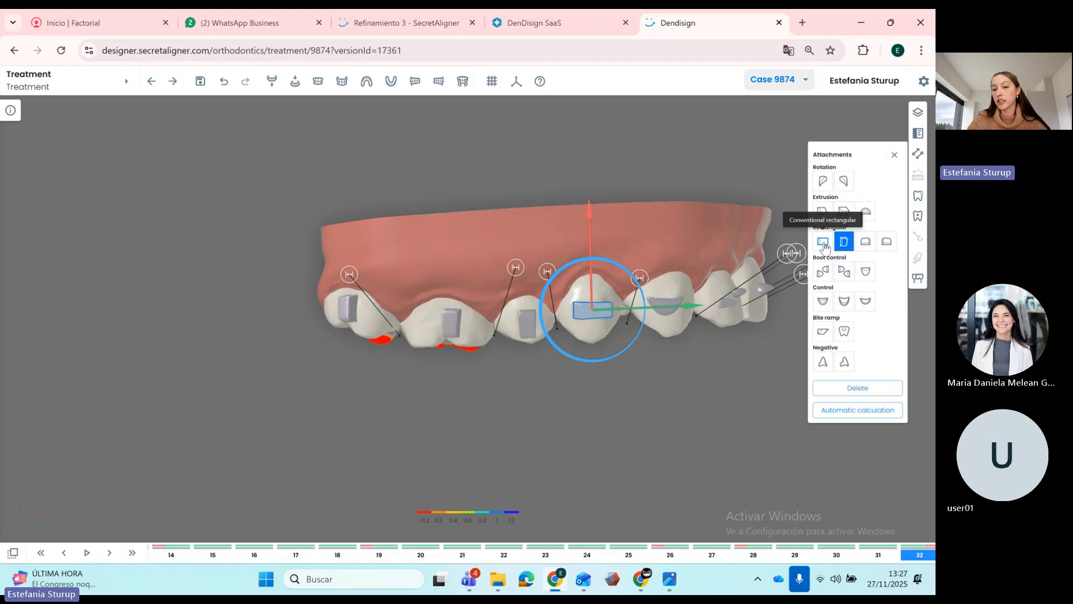
pyautogui.click(822, 211)
pyautogui.click(844, 211)
pyautogui.click(865, 211)
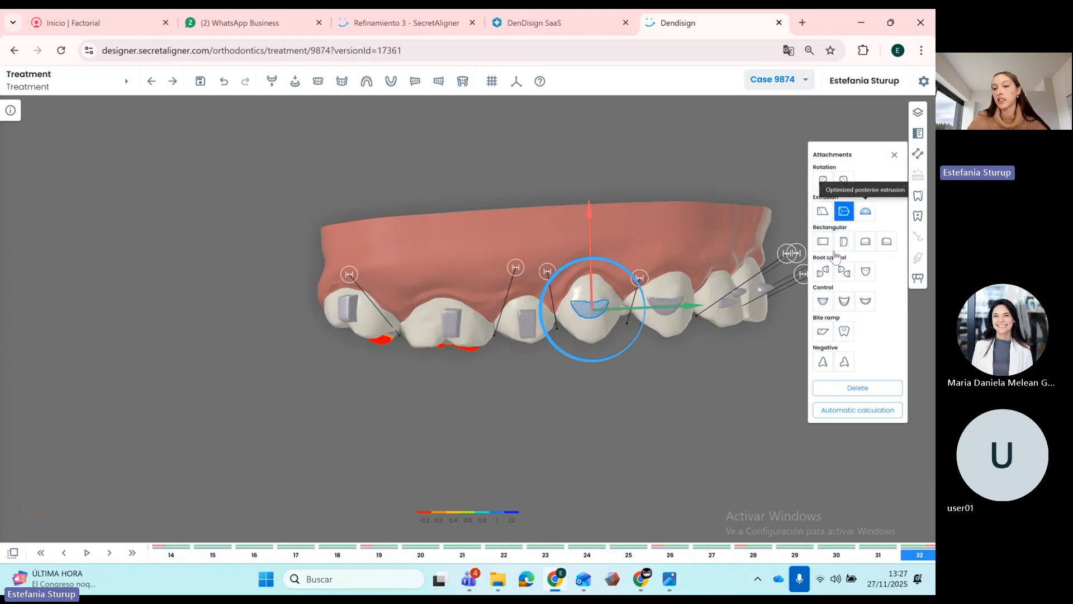
pyautogui.click(824, 246)
pyautogui.click(841, 246)
# - Rotate and enlarge the root control attachment
pyautogui.moveTo(716, 362); pyautogui.dragTo(570, 389)
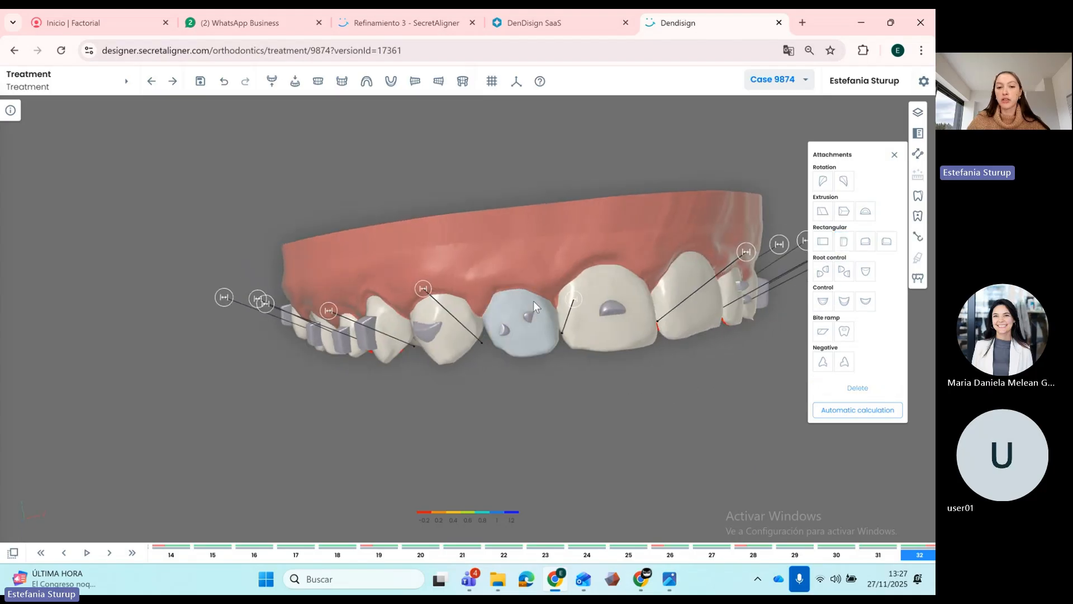
pyautogui.click(529, 314)
pyautogui.moveTo(572, 350); pyautogui.dragTo(581, 330)
pyautogui.moveTo(537, 282); pyautogui.dragTo(546, 210)
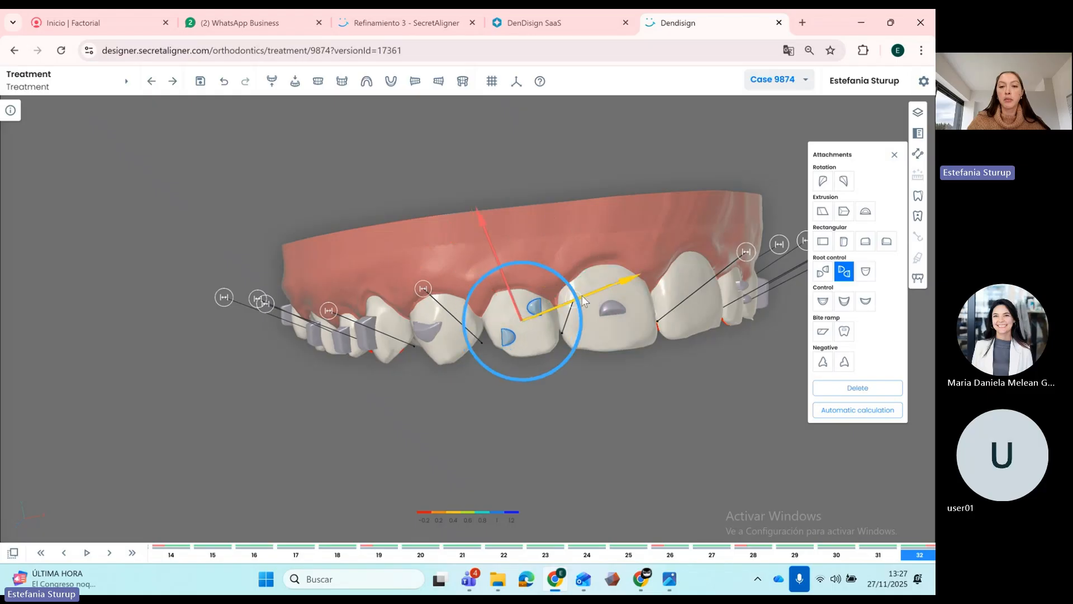
pyautogui.click(630, 421)
pyautogui.moveTo(630, 421); pyautogui.dragTo(560, 376)
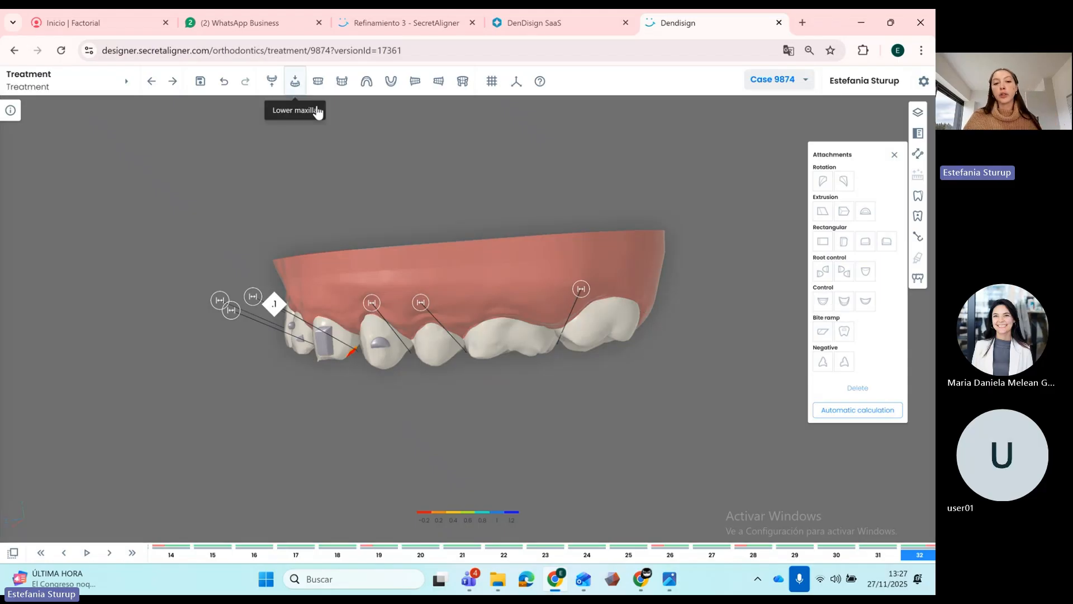
# - Show the lower arch from above with the occlusogram colours turned off
pyautogui.click(295, 83)
pyautogui.click(917, 111)
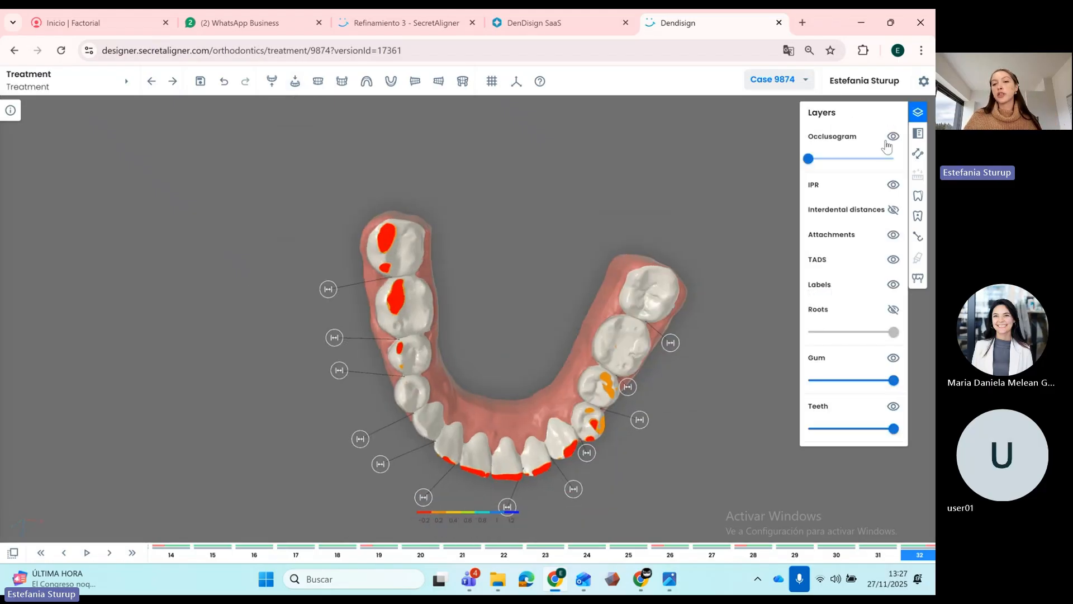
pyautogui.click(892, 138)
pyautogui.moveTo(571, 235); pyautogui.dragTo(568, 269)
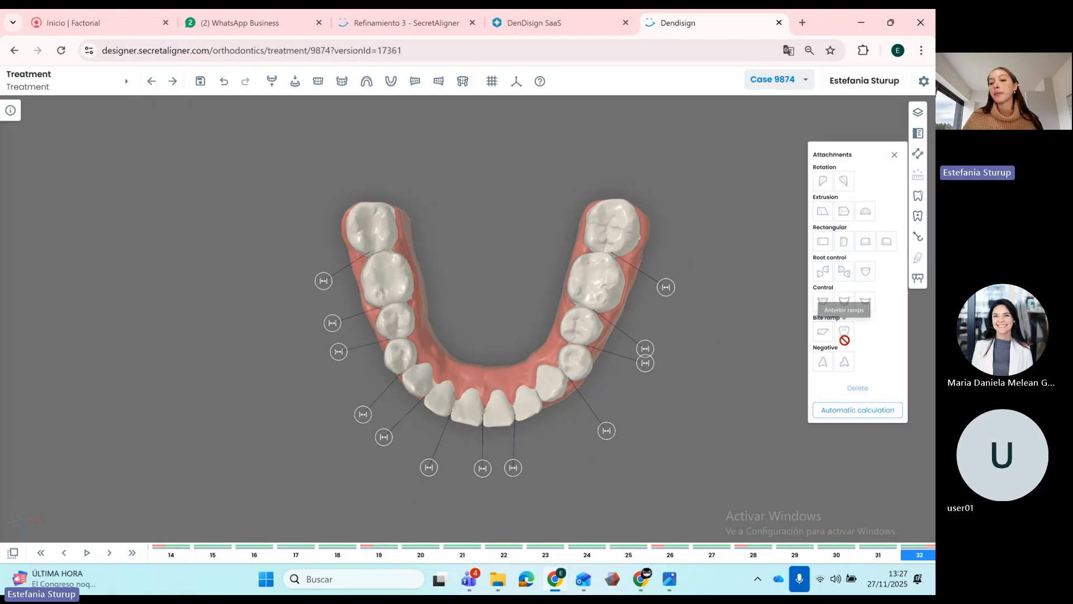
# - Add a bite ramp to the first molar in all steps, rotate it, and size it 1.8 mm
pyautogui.click(584, 299)
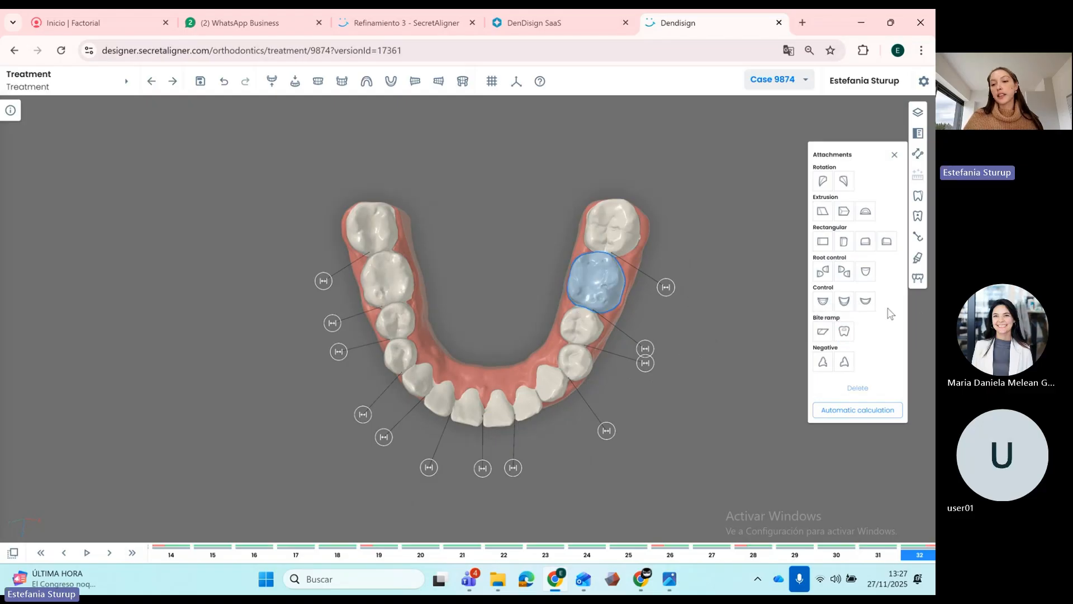
pyautogui.click(845, 331)
pyautogui.click(535, 347)
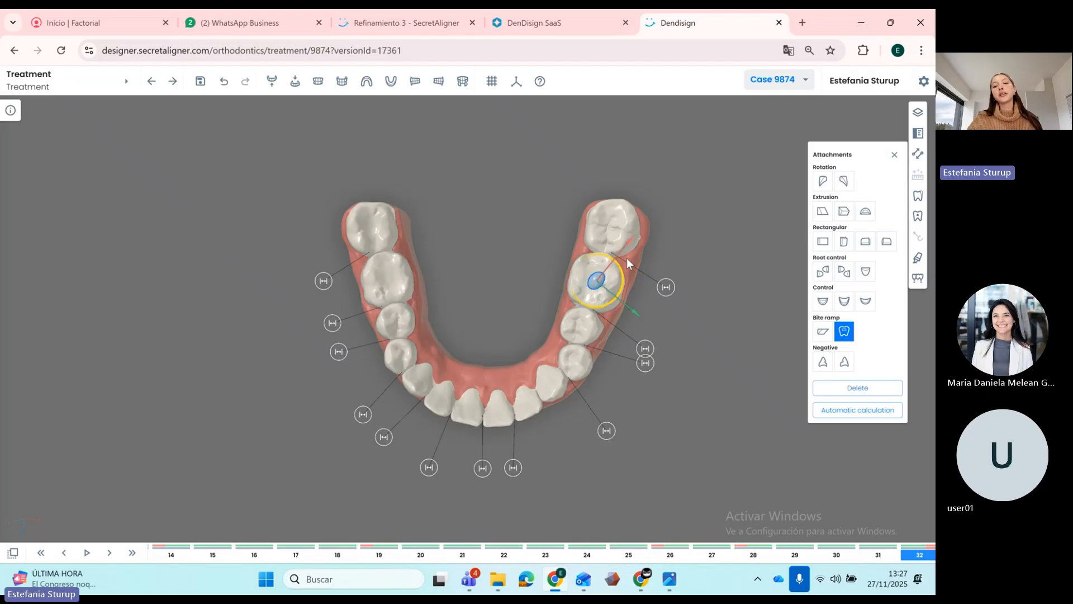
pyautogui.moveTo(628, 254); pyautogui.dragTo(626, 200)
pyautogui.click(597, 279)
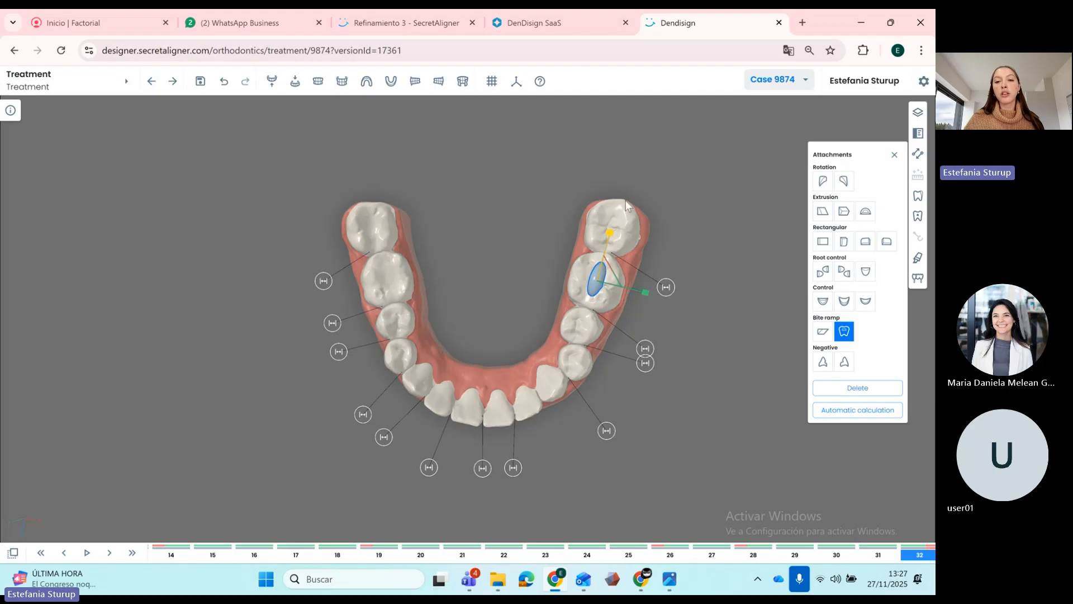
pyautogui.click(598, 279)
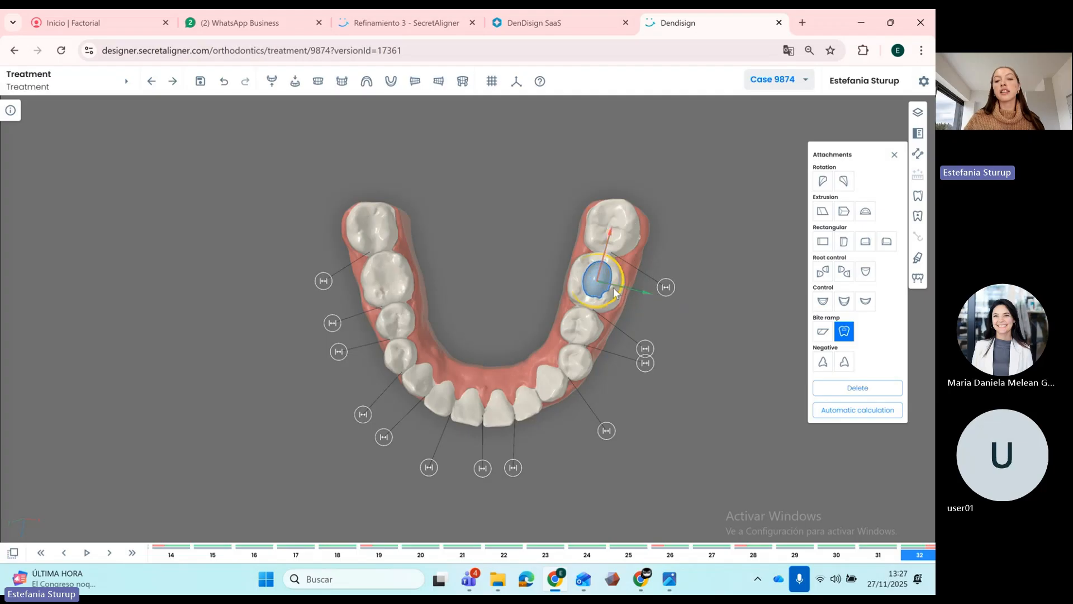
pyautogui.rightClick(604, 284)
pyautogui.click(597, 278)
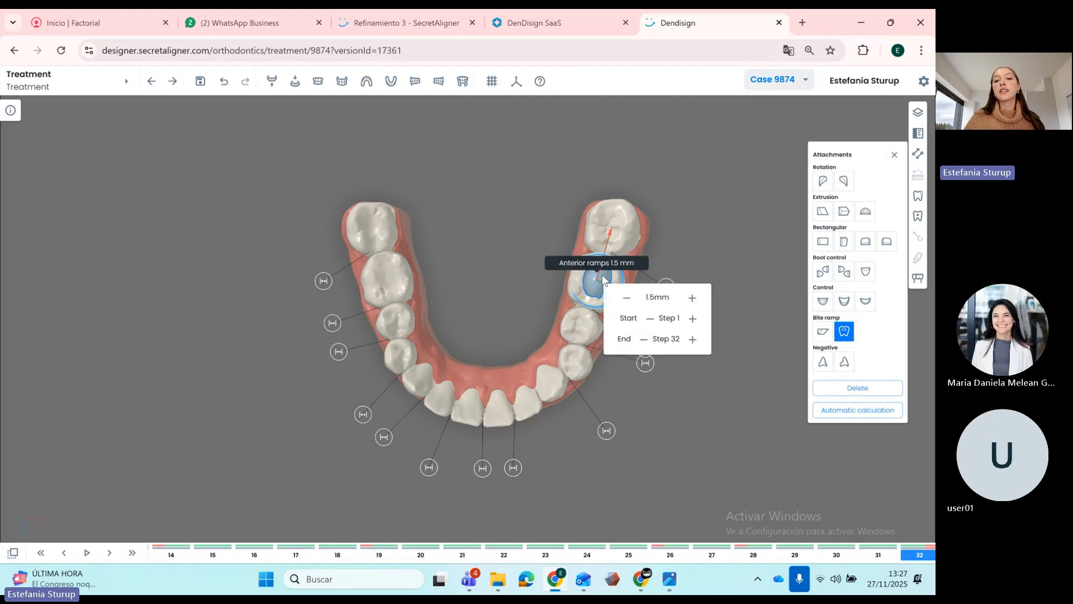
pyautogui.click(692, 286)
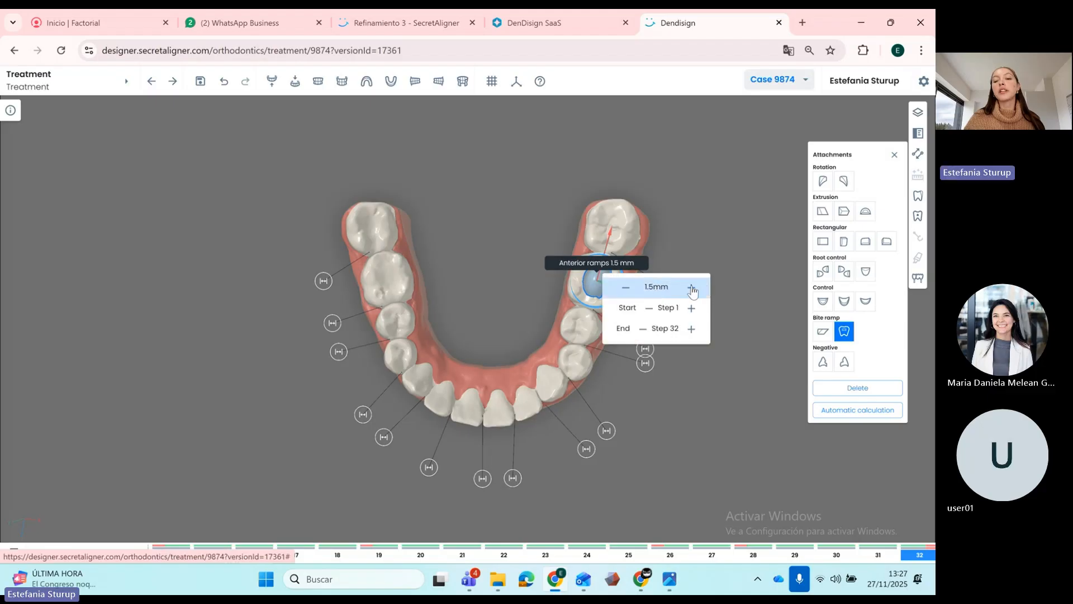
pyautogui.click(703, 247)
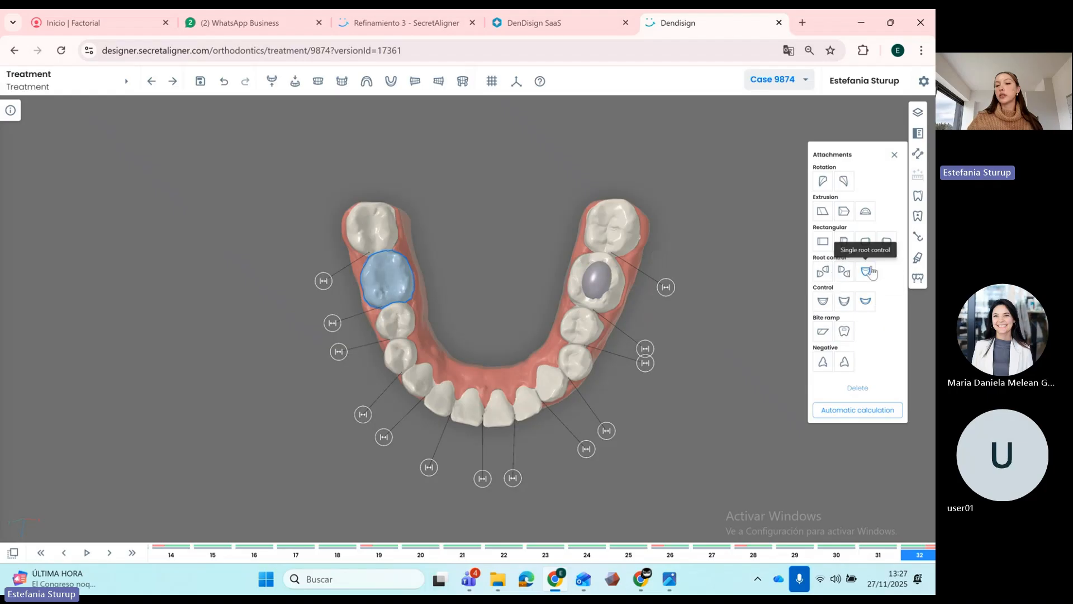
# - Add a bite ramp to the opposite molar in all steps and size it 2 mm
pyautogui.click(844, 331)
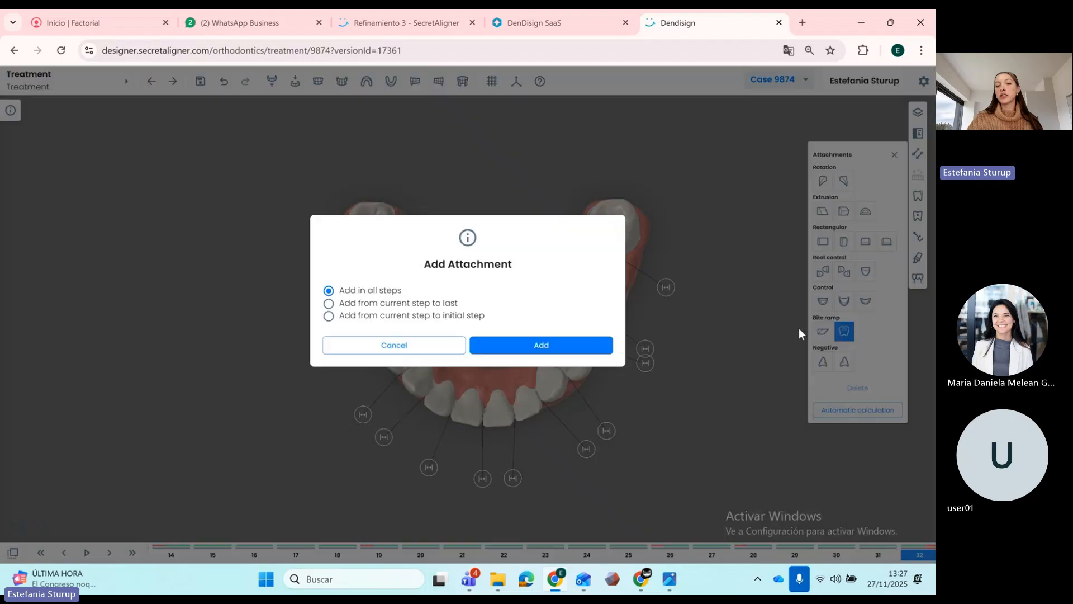
pyautogui.click(562, 345)
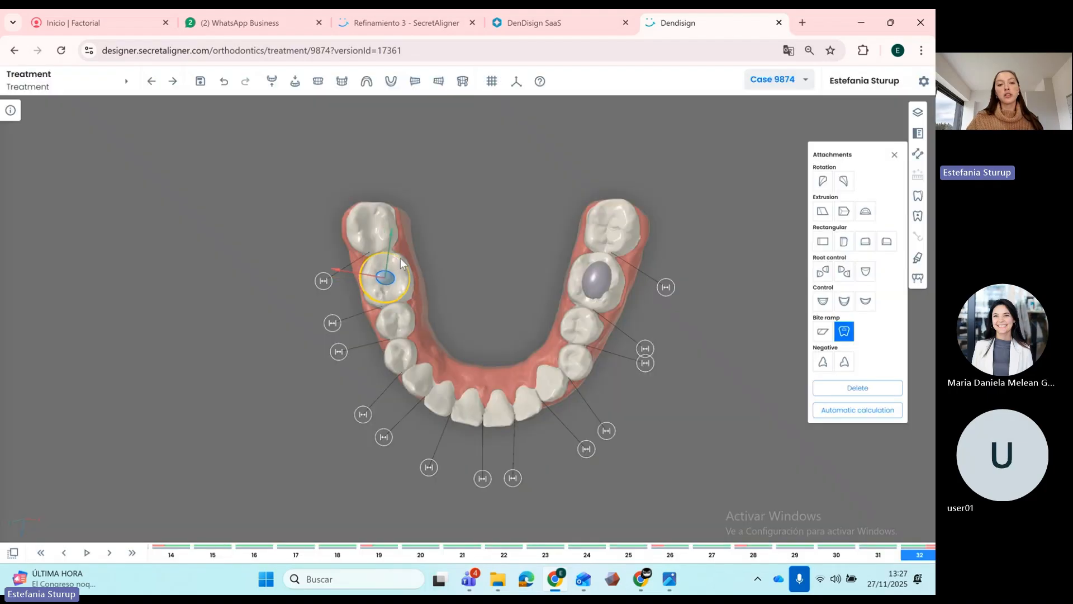
pyautogui.moveTo(400, 257); pyautogui.dragTo(408, 293)
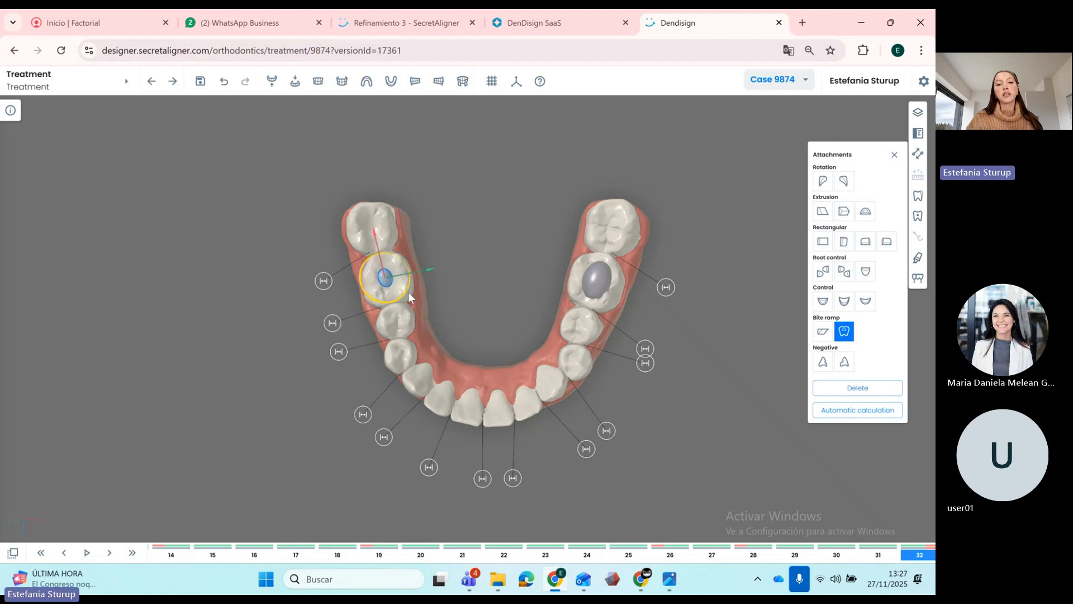
pyautogui.moveTo(380, 257); pyautogui.dragTo(374, 225)
pyautogui.press('s')
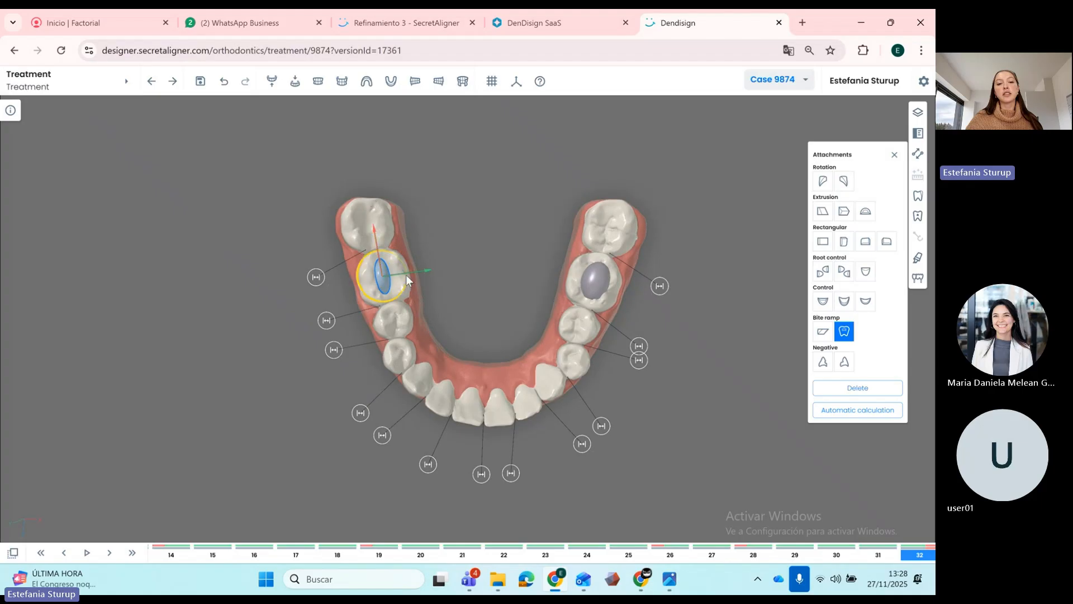
pyautogui.click(438, 278)
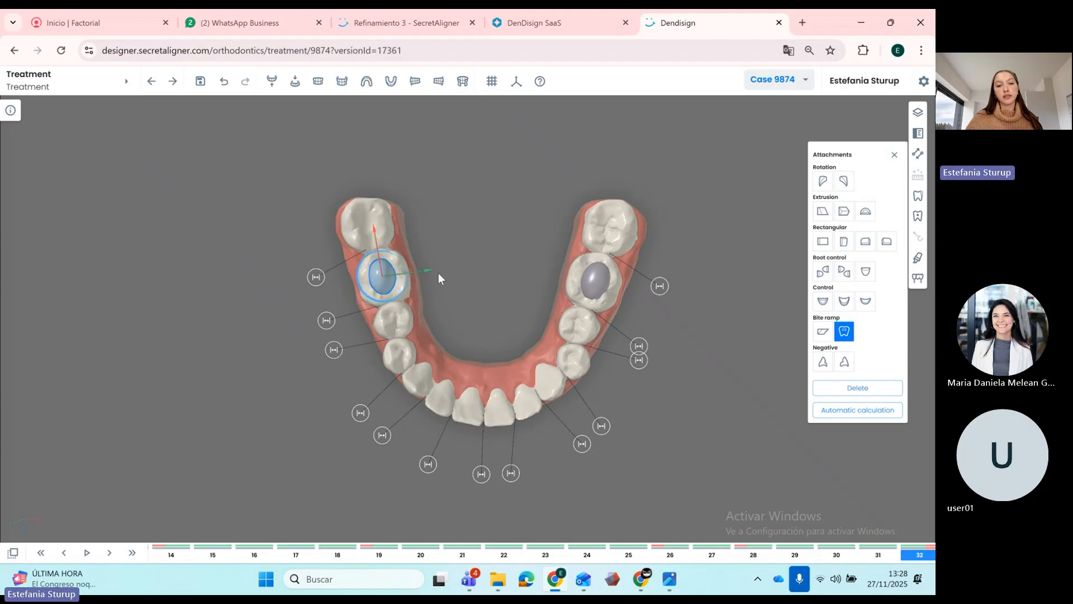
pyautogui.rightClick(387, 283)
pyautogui.click(386, 283)
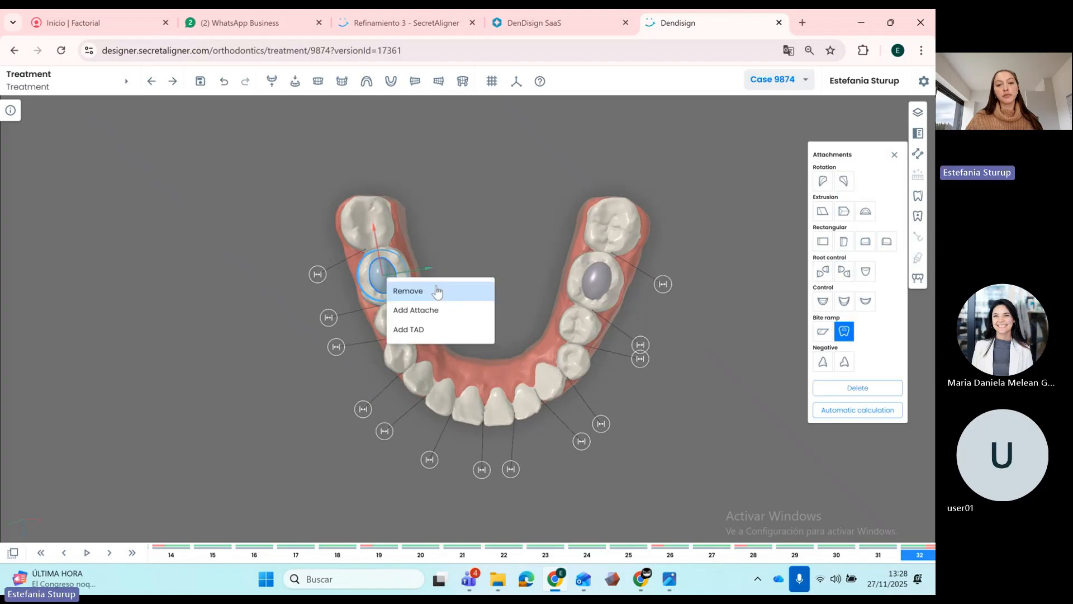
pyautogui.click(379, 279)
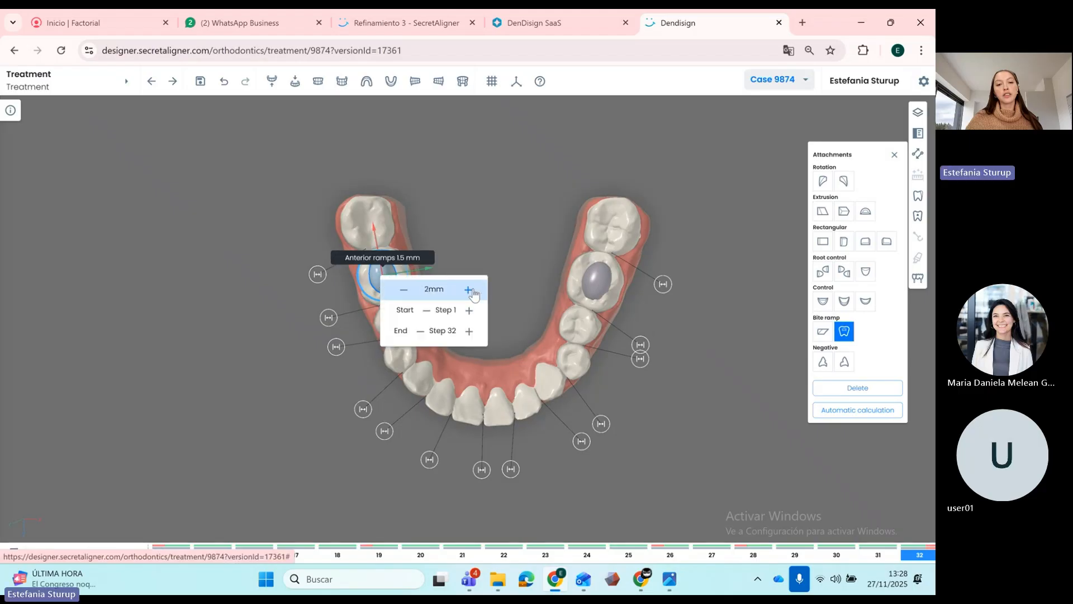
pyautogui.click(501, 247)
pyautogui.moveTo(501, 246); pyautogui.dragTo(498, 287)
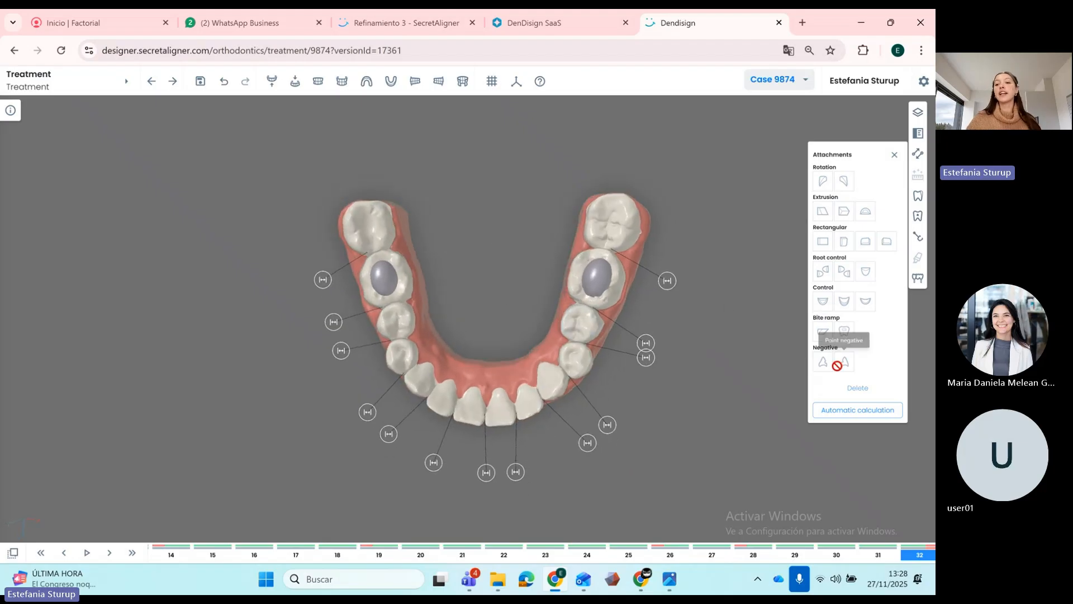
# - Add a point negative attachment to the lower front incisor in all steps, nudged slightly sideways
pyautogui.click(504, 404)
pyautogui.moveTo(504, 404); pyautogui.dragTo(507, 338)
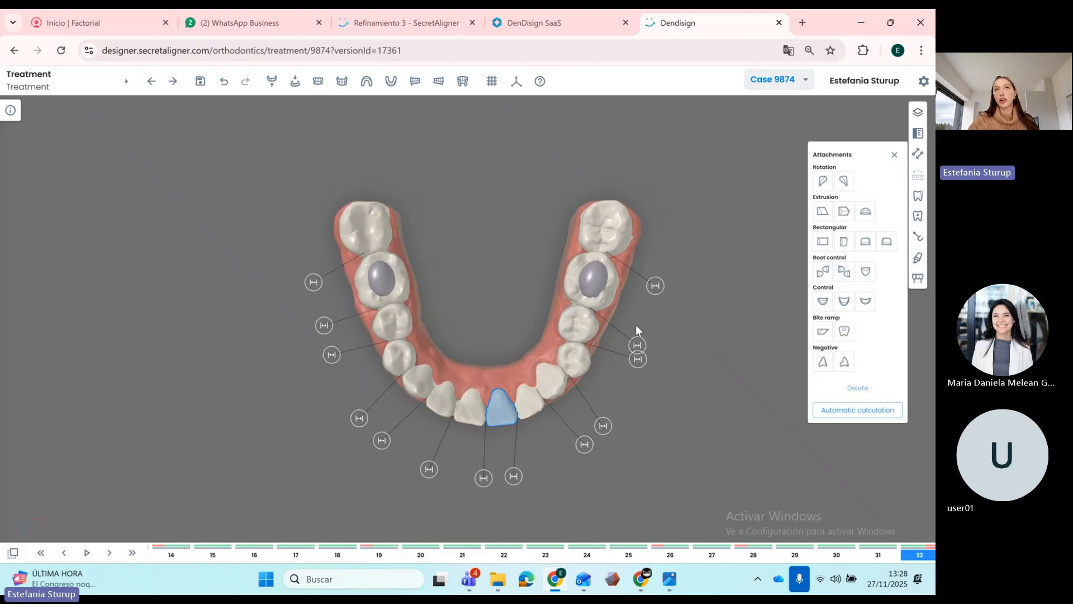
pyautogui.click(845, 364)
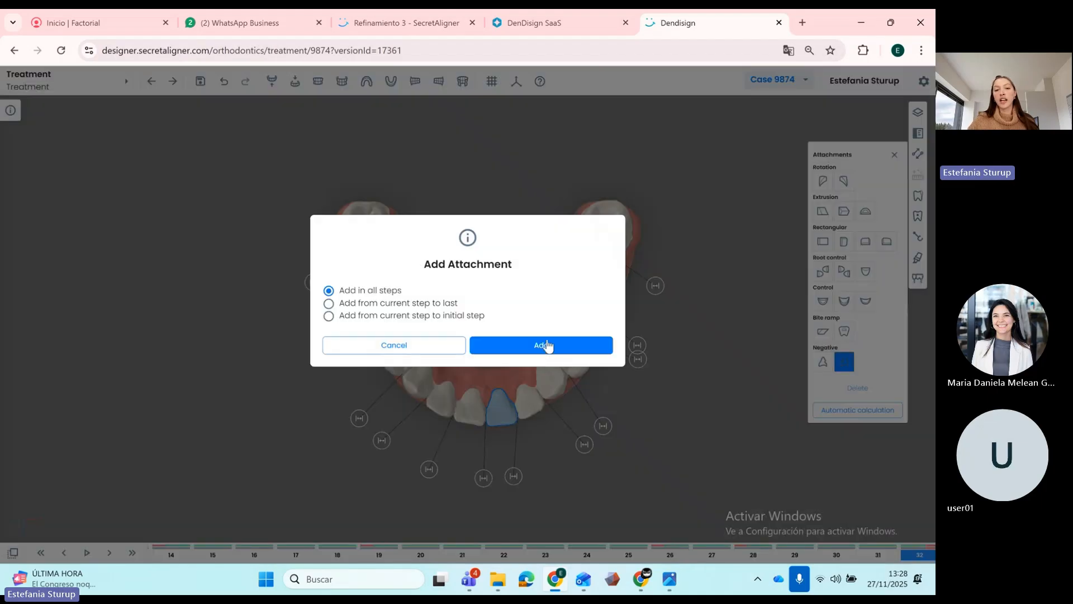
pyautogui.click(542, 348)
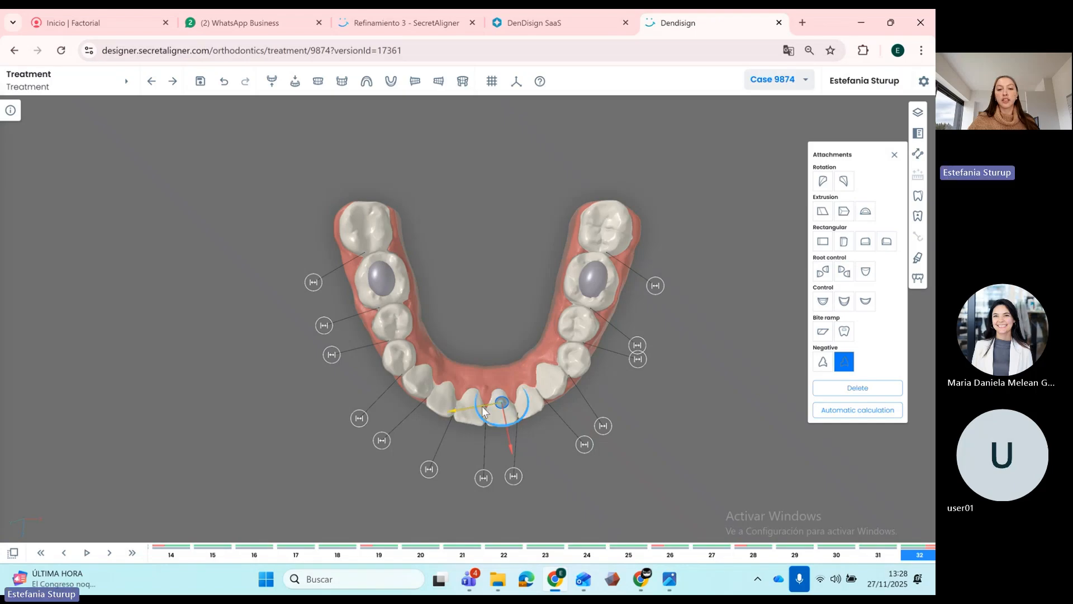
pyautogui.moveTo(482, 411); pyautogui.dragTo(480, 412)
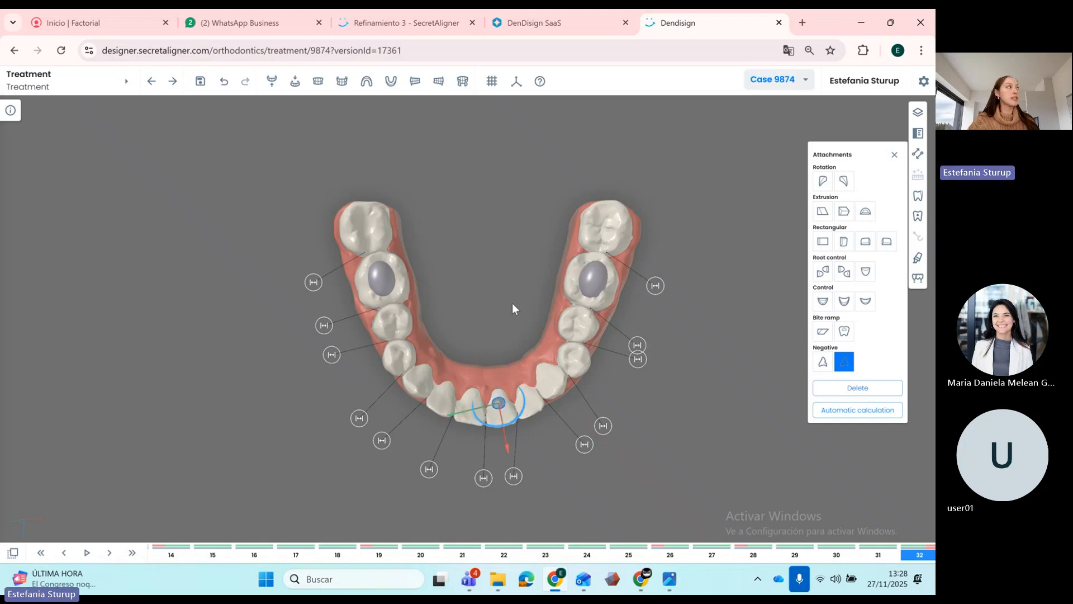
pyautogui.moveTo(525, 272); pyautogui.dragTo(512, 336)
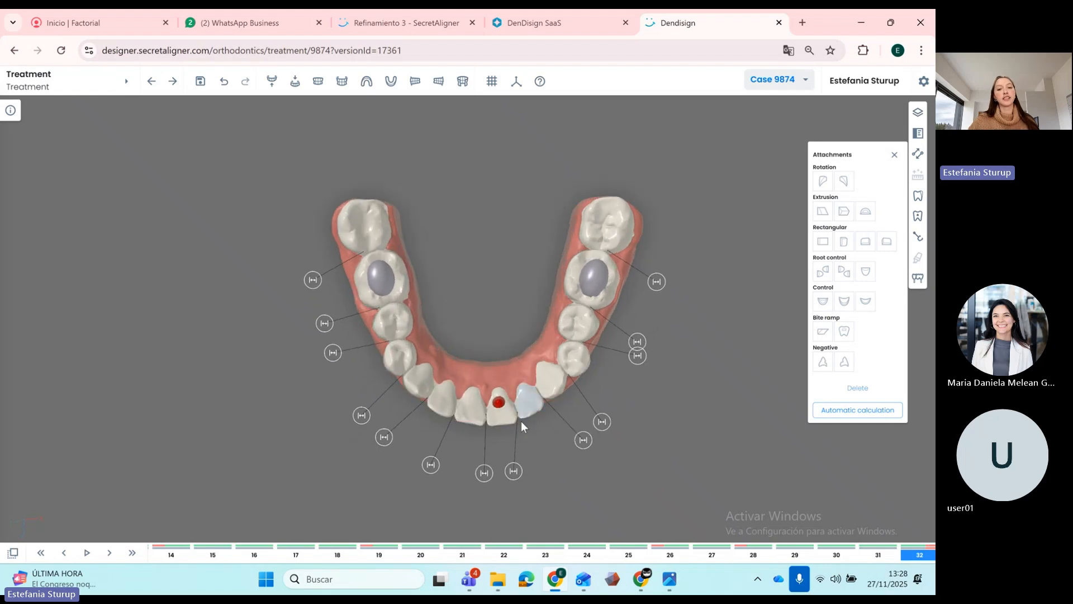
pyautogui.moveTo(645, 463); pyautogui.dragTo(642, 439)
pyautogui.moveTo(466, 293); pyautogui.dragTo(431, 301)
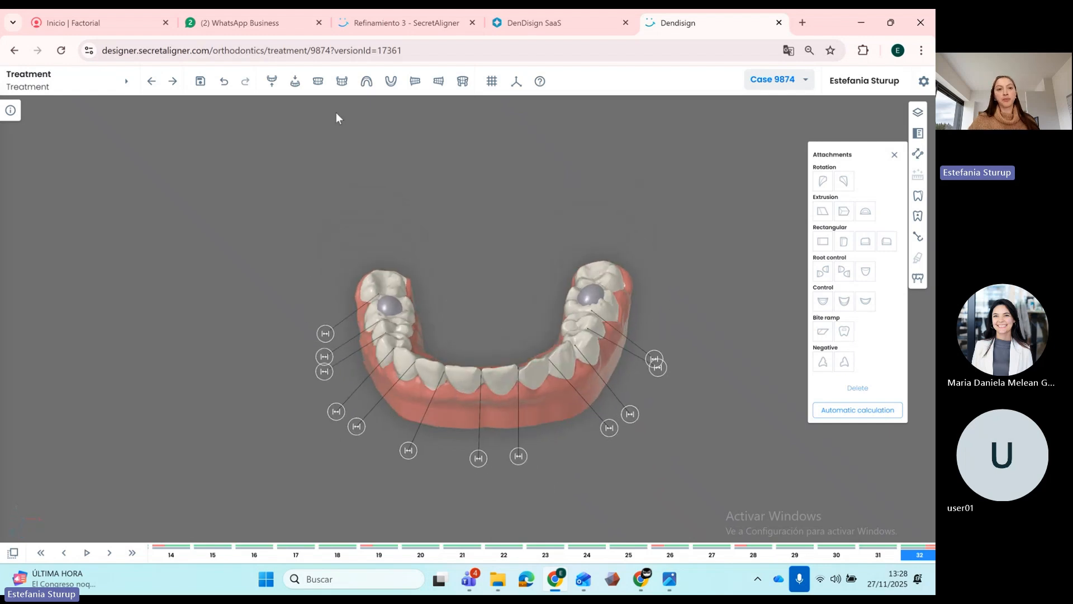
# - On the upper arch, add a Trim for buttons TAD to a tooth in all steps
pyautogui.click(272, 81)
pyautogui.moveTo(417, 424); pyautogui.dragTo(570, 372)
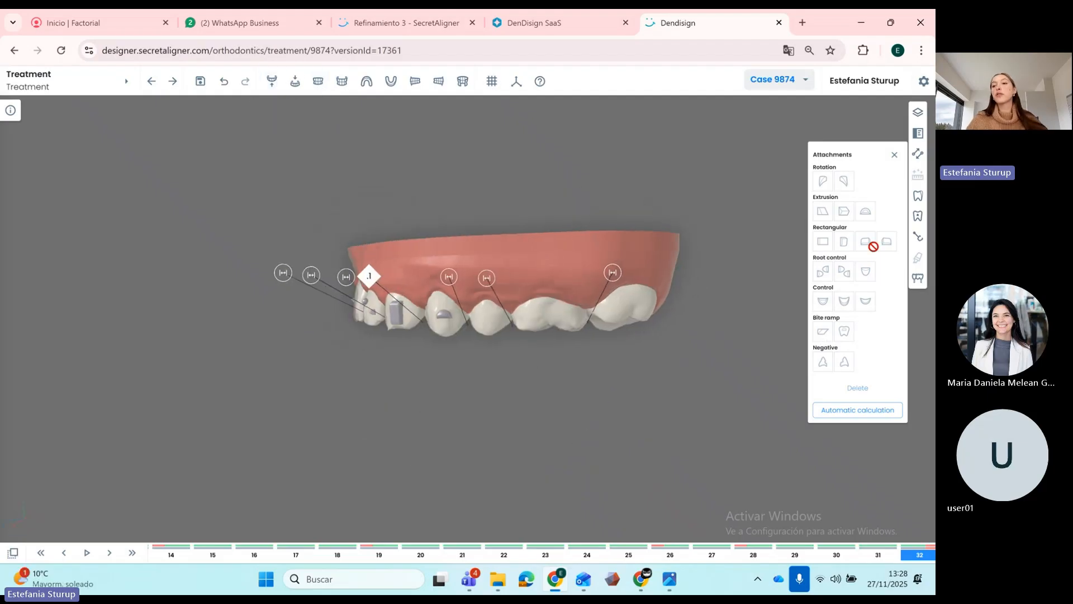
pyautogui.click(917, 236)
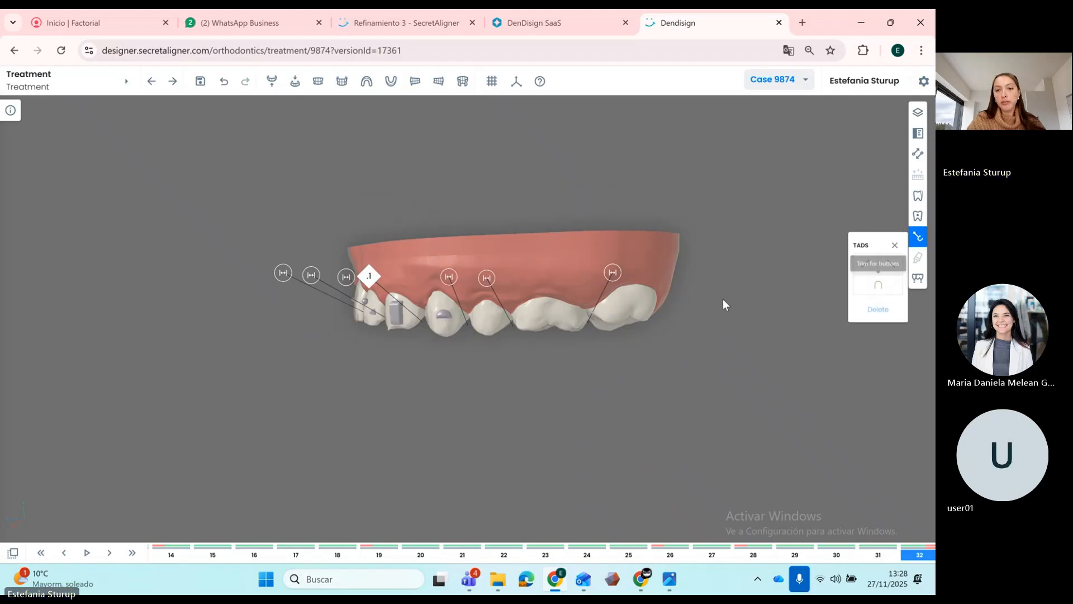
pyautogui.click(557, 308)
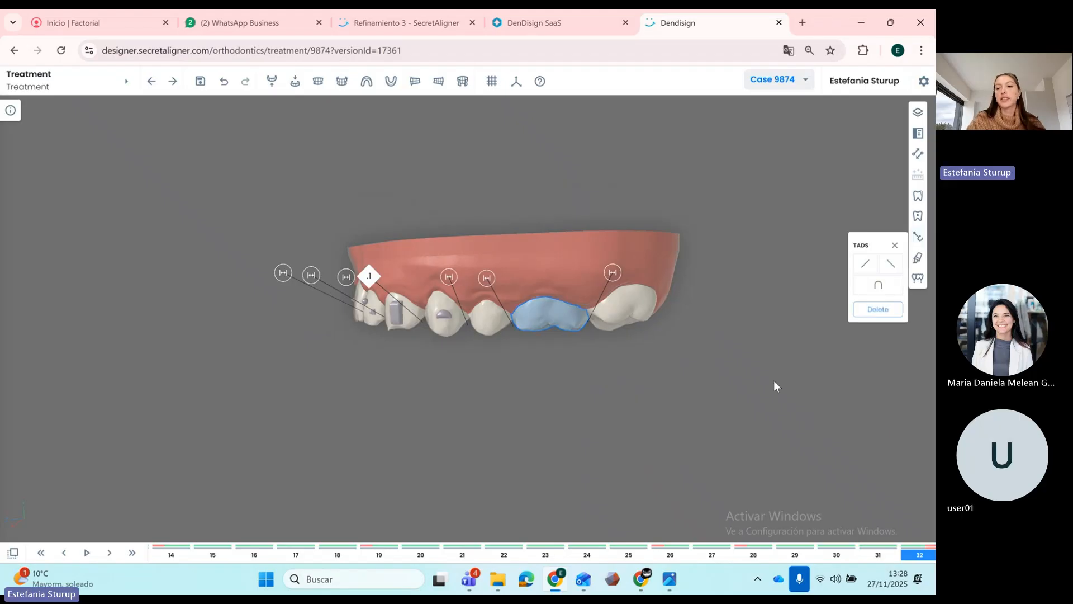
pyautogui.click(881, 285)
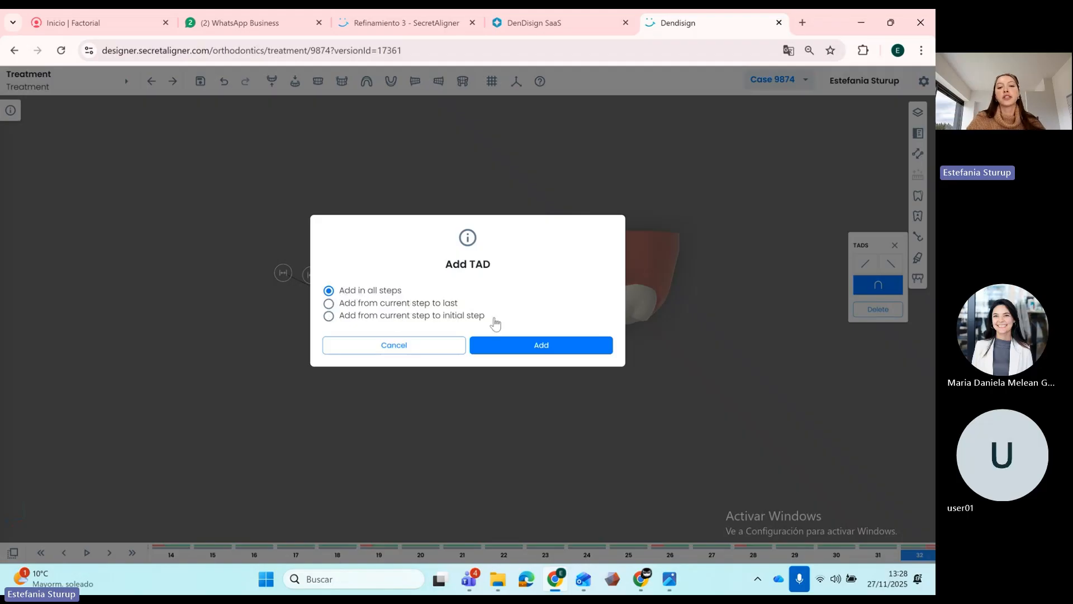
pyautogui.click(547, 349)
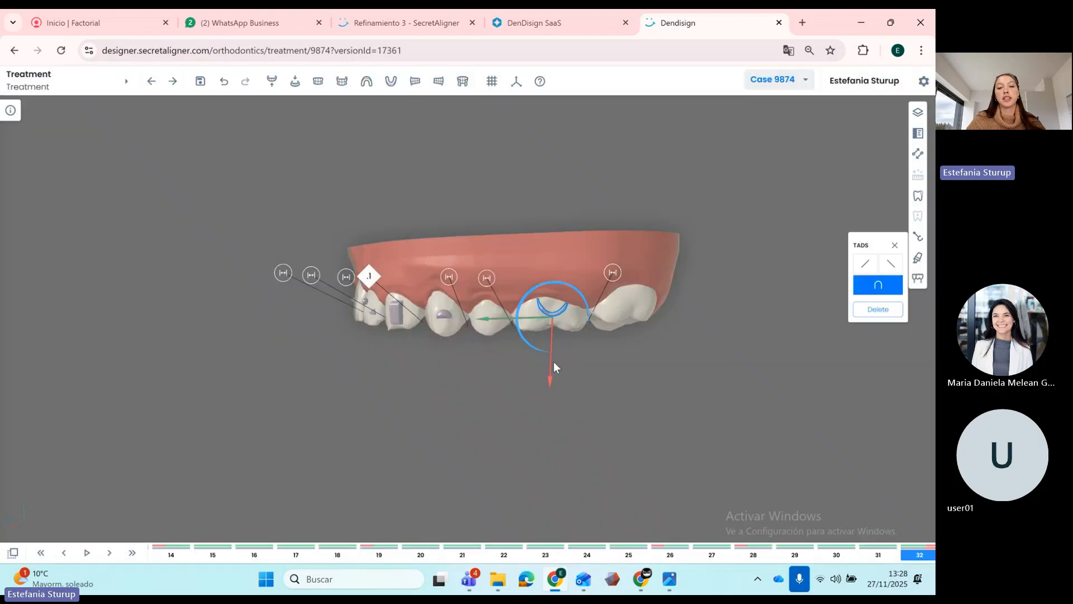
# - Tilt the button trim and enlarge it
pyautogui.moveTo(551, 368); pyautogui.dragTo(547, 368)
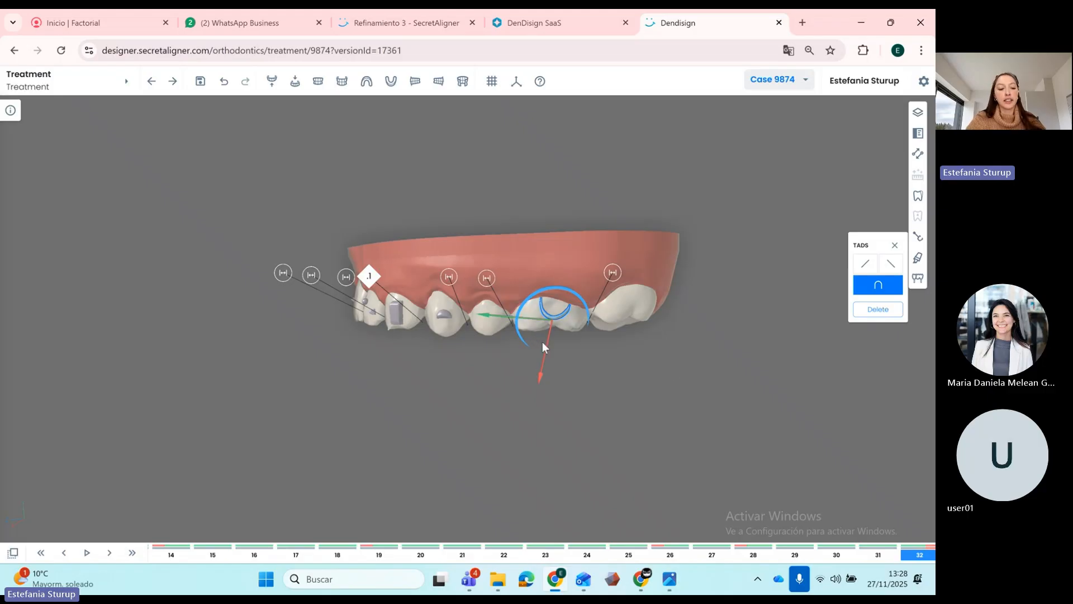
pyautogui.press('s')
pyautogui.moveTo(544, 364); pyautogui.dragTo(631, 361)
pyautogui.press('s')
pyautogui.click(547, 310)
pyautogui.click(613, 356)
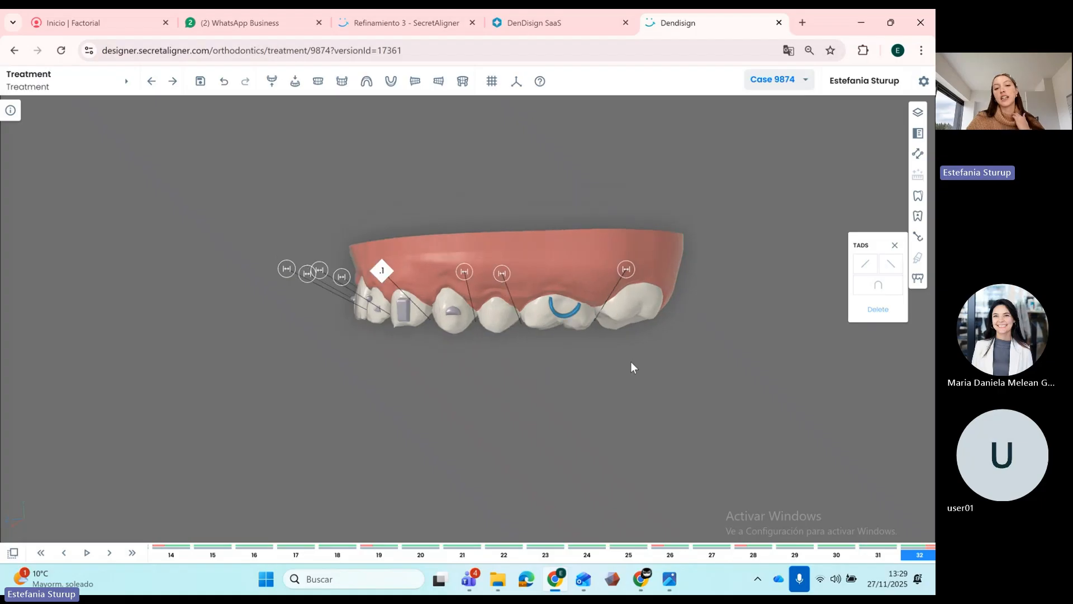
pyautogui.moveTo(535, 360)
pyautogui.mouseDown()
pyautogui.moveTo(645, 362)
pyautogui.moveTo(609, 376)
pyautogui.moveTo(521, 372)
pyautogui.mouseUp()
pyautogui.click(459, 304)
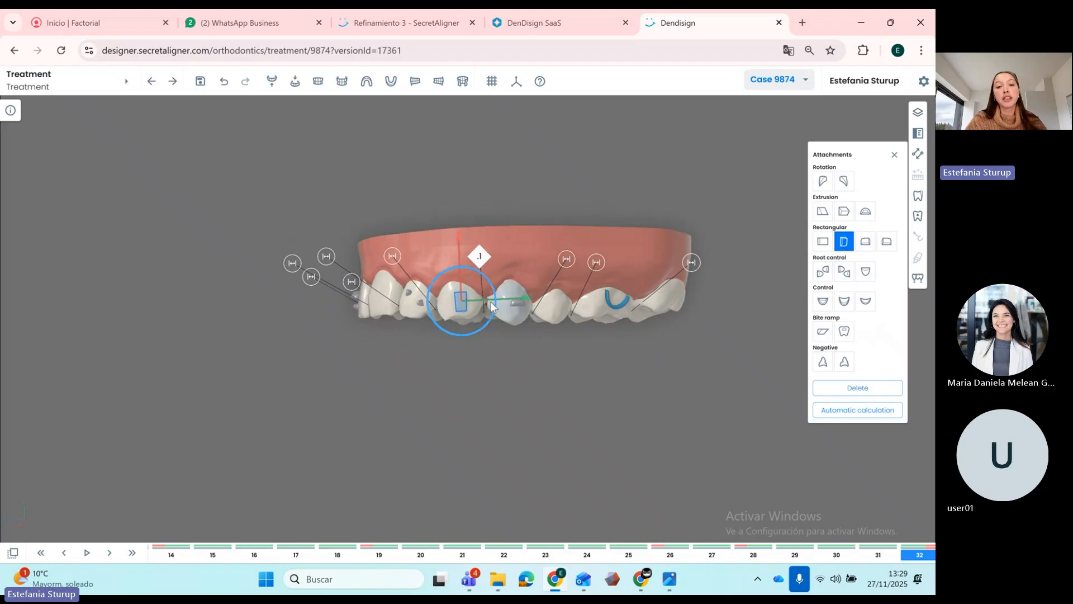
# - Shift the front tooth's rectangular attachment slightly left and lower it
pyautogui.moveTo(491, 301); pyautogui.dragTo(484, 302)
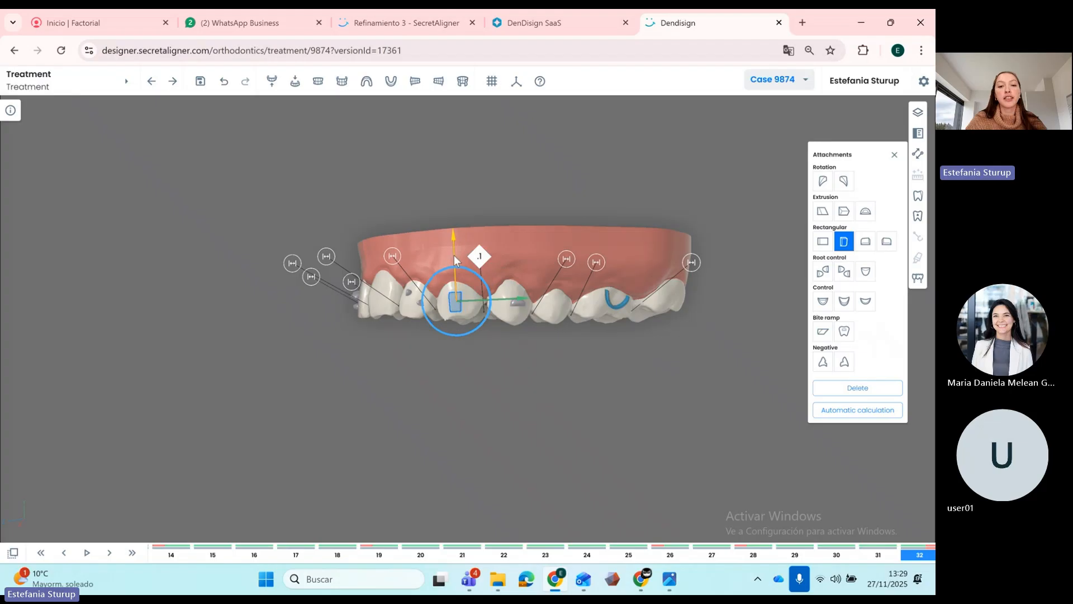
pyautogui.moveTo(453, 256); pyautogui.dragTo(455, 260)
pyautogui.moveTo(523, 385); pyautogui.dragTo(543, 382)
pyautogui.scroll(5, 542, 381)
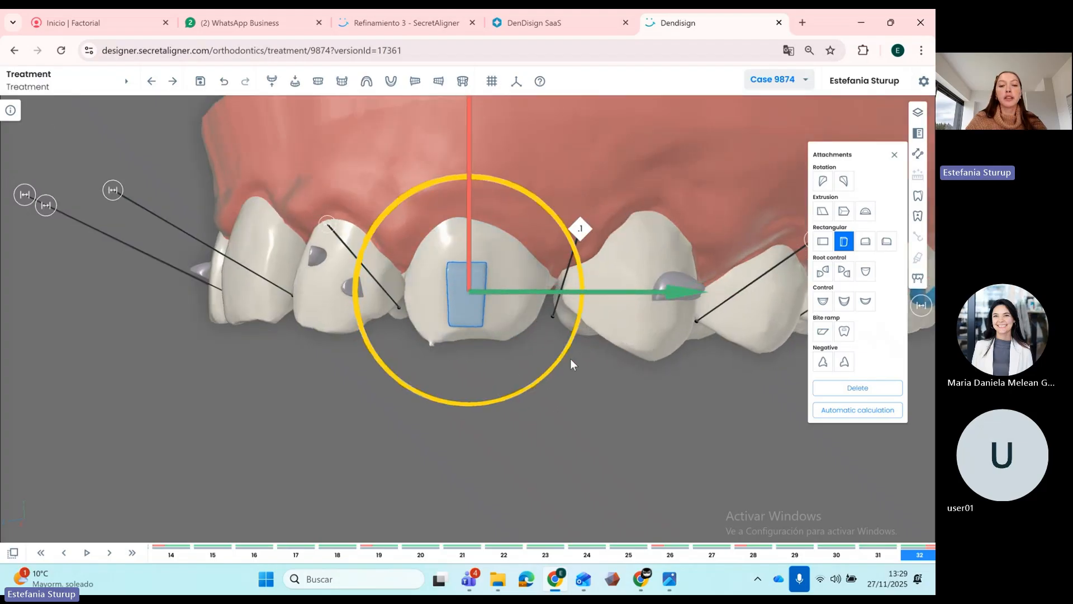
pyautogui.click(616, 392)
pyautogui.scroll(-5, 475, 294)
# - Add an angled cut TAD on tooth 21, moved up-left and tilted
pyautogui.click(467, 281)
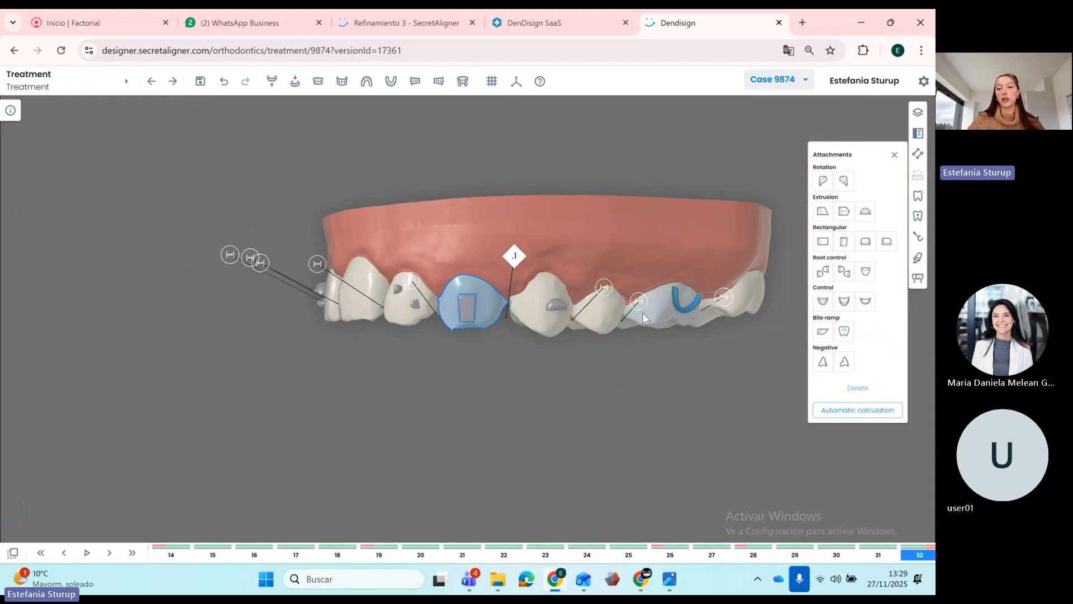
pyautogui.click(918, 236)
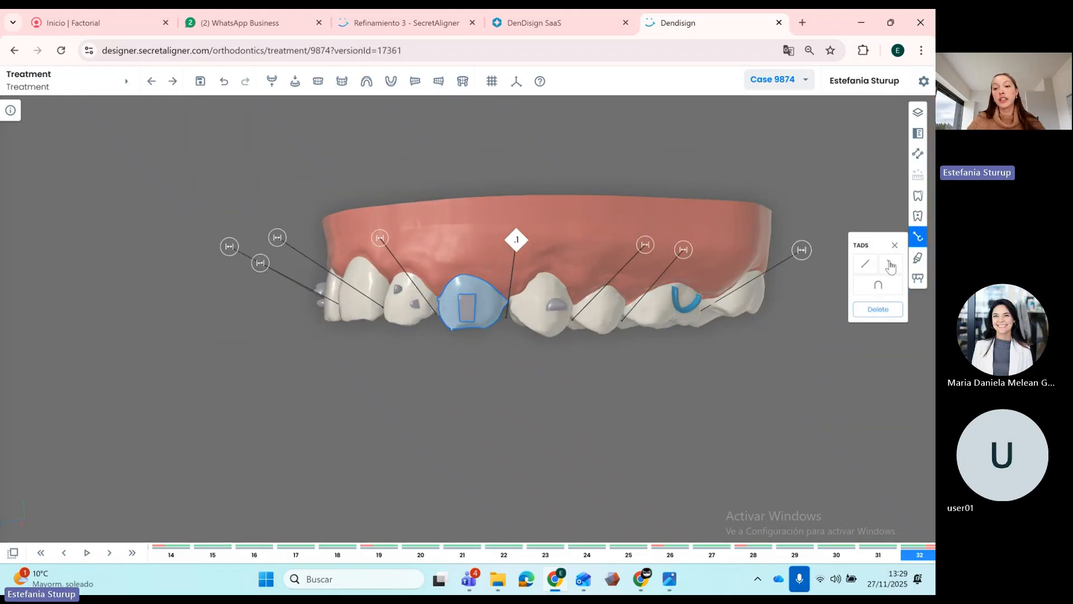
pyautogui.click(891, 264)
pyautogui.click(537, 345)
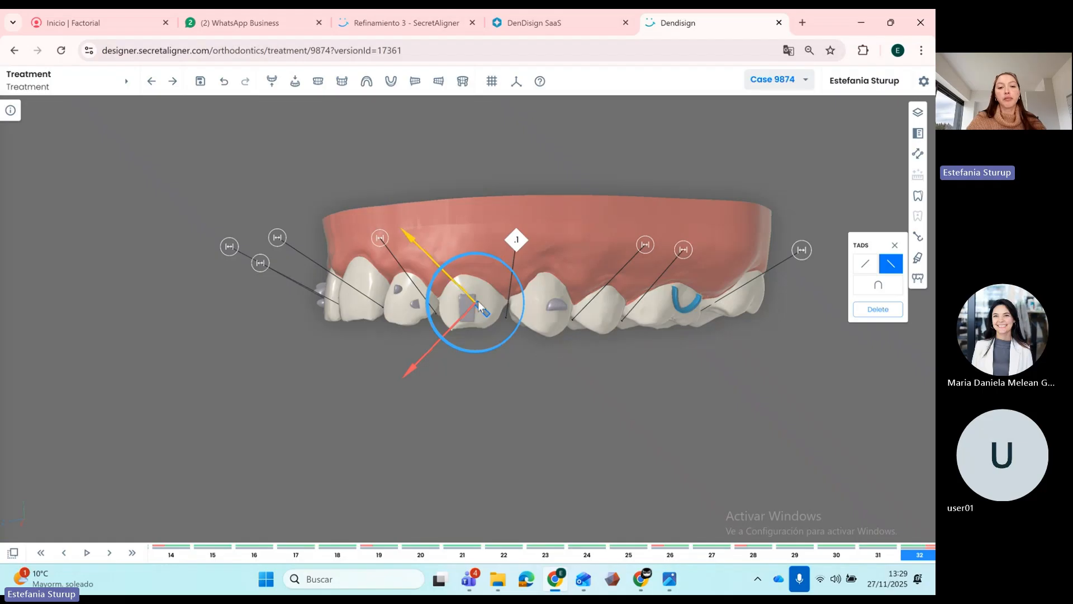
pyautogui.moveTo(451, 279); pyautogui.dragTo(423, 262)
pyautogui.moveTo(499, 307); pyautogui.dragTo(505, 287)
pyautogui.moveTo(430, 273); pyautogui.dragTo(423, 270)
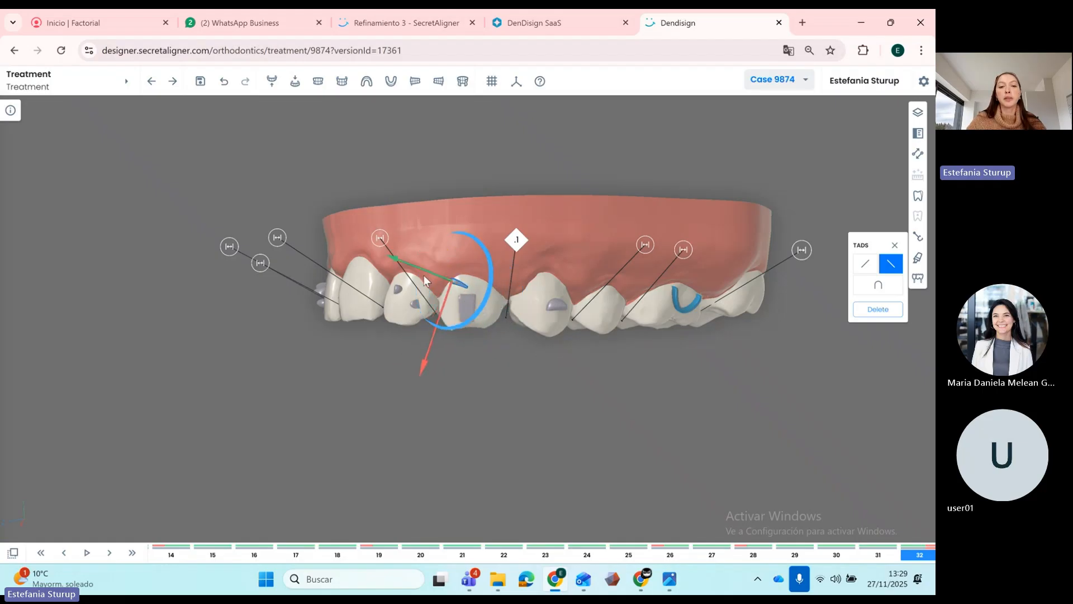
pyautogui.click(550, 361)
# - Rotate tooth 21's rectangular attachment about 90° so it lies horizontal
pyautogui.click(473, 299)
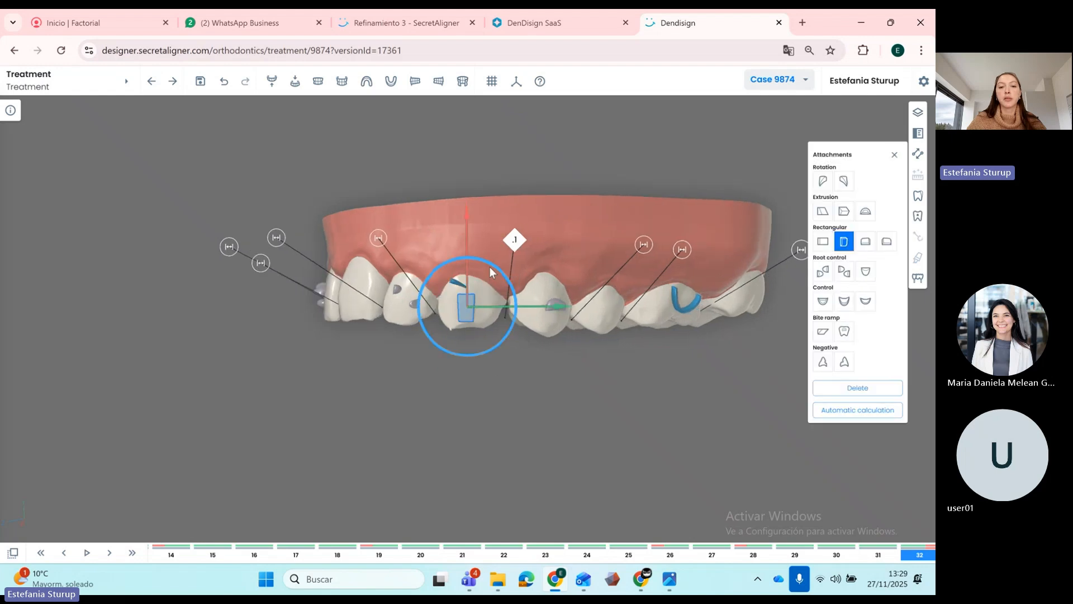
pyautogui.moveTo(490, 267); pyautogui.dragTo(522, 312)
pyautogui.click(541, 367)
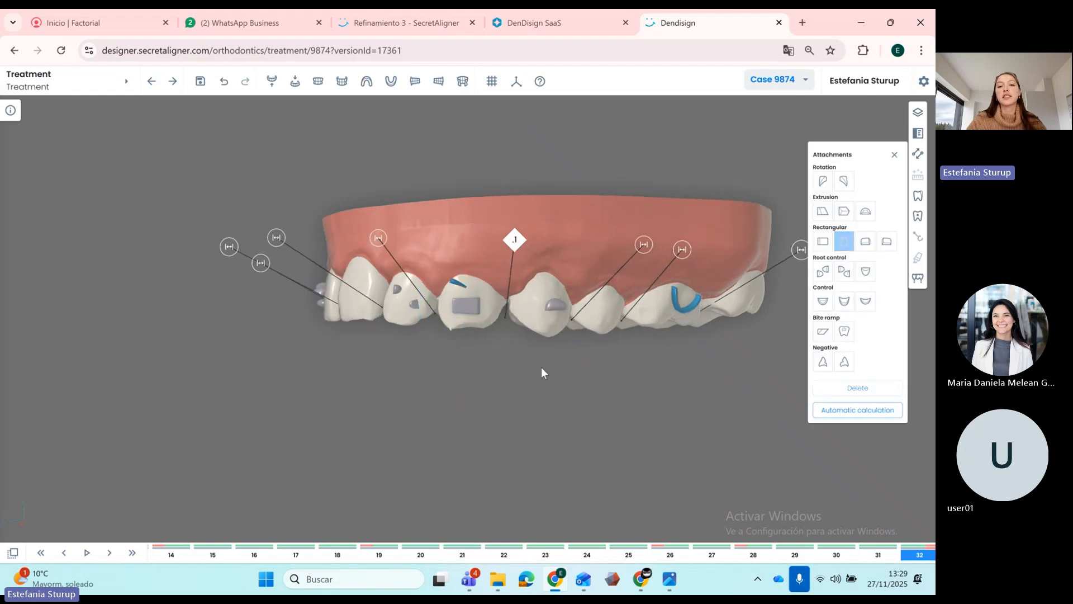
pyautogui.moveTo(541, 366); pyautogui.dragTo(549, 367)
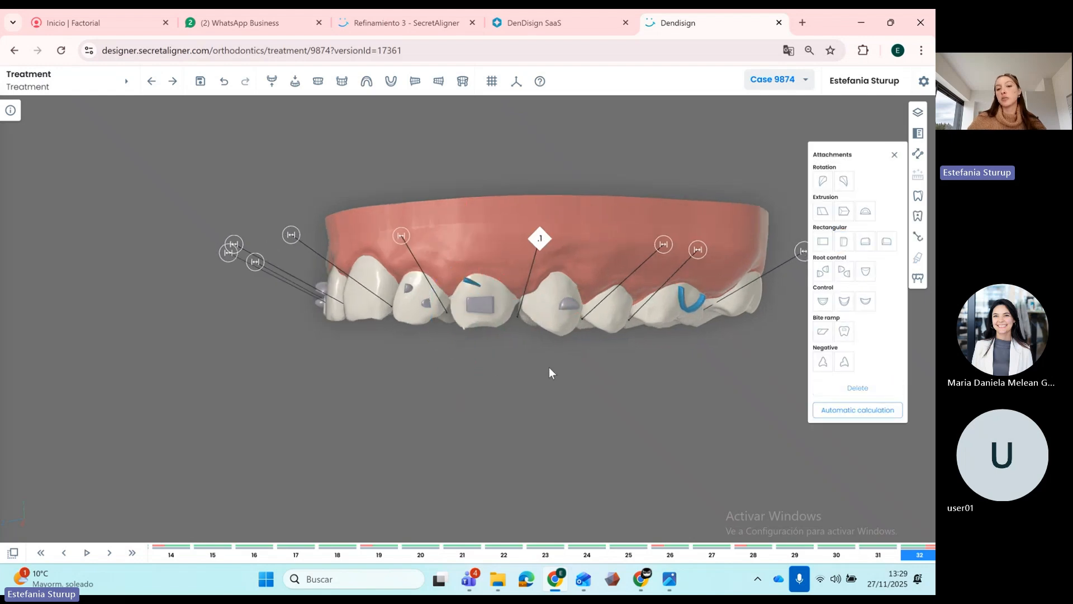
pyautogui.click(471, 281)
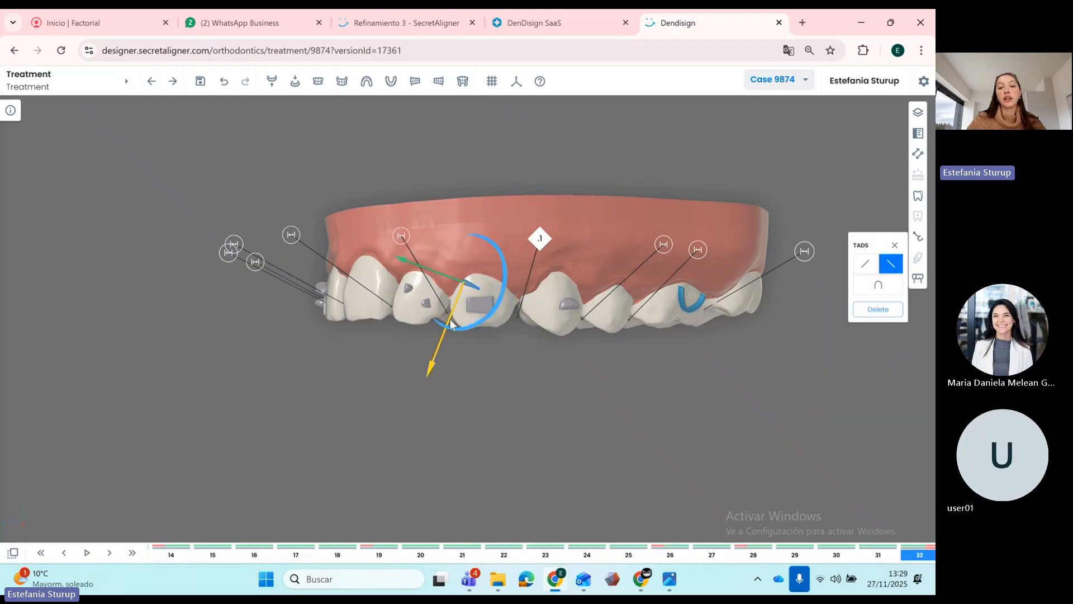
pyautogui.click(494, 378)
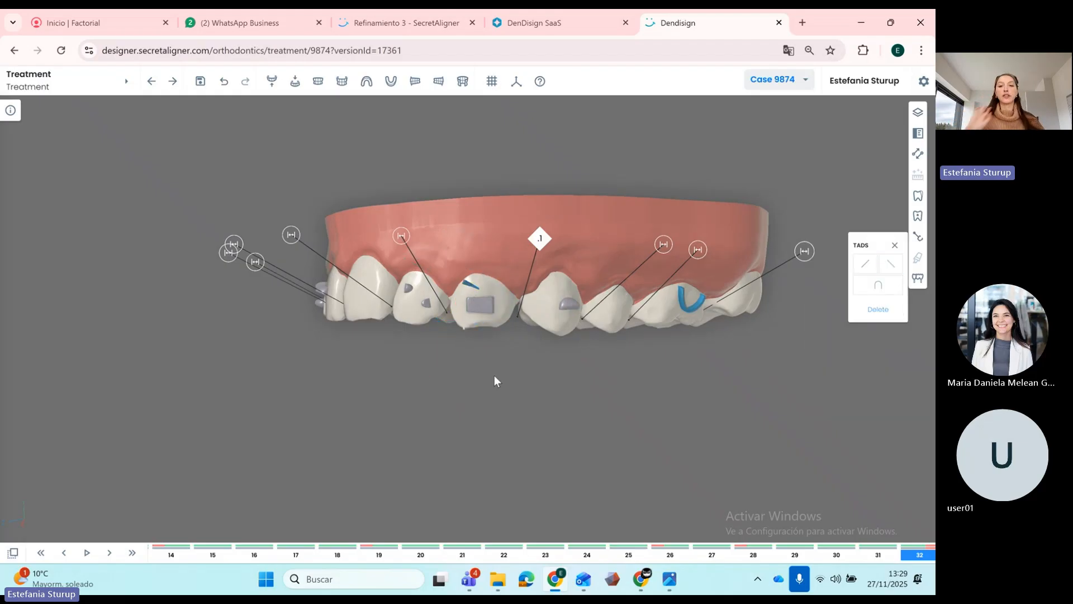
# - View the front teeth head-on and close the TADs panel
pyautogui.moveTo(459, 367); pyautogui.dragTo(528, 384)
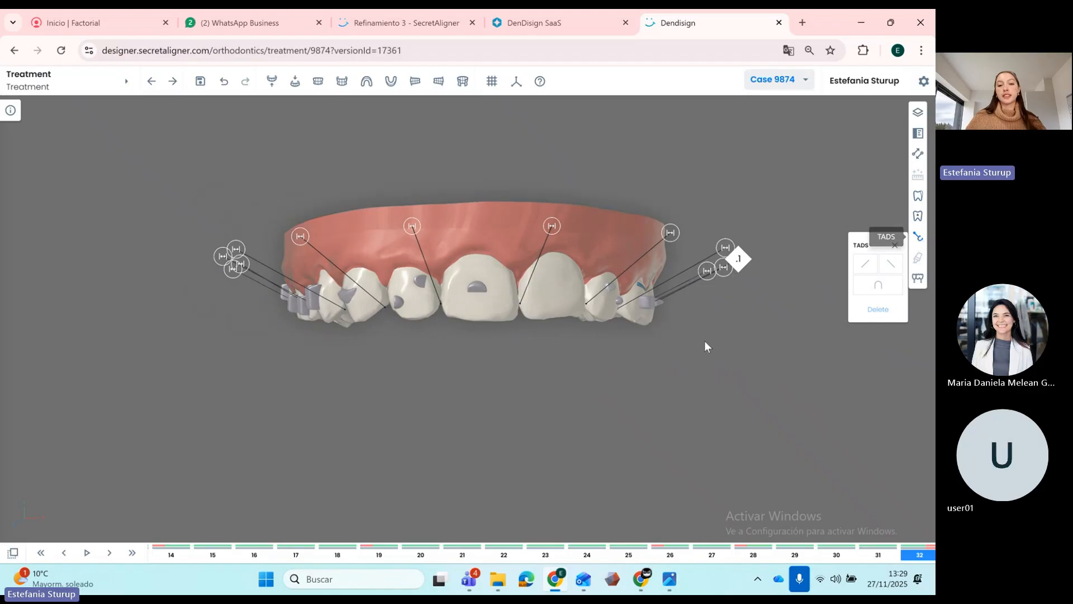
pyautogui.moveTo(704, 340); pyautogui.dragTo(470, 397)
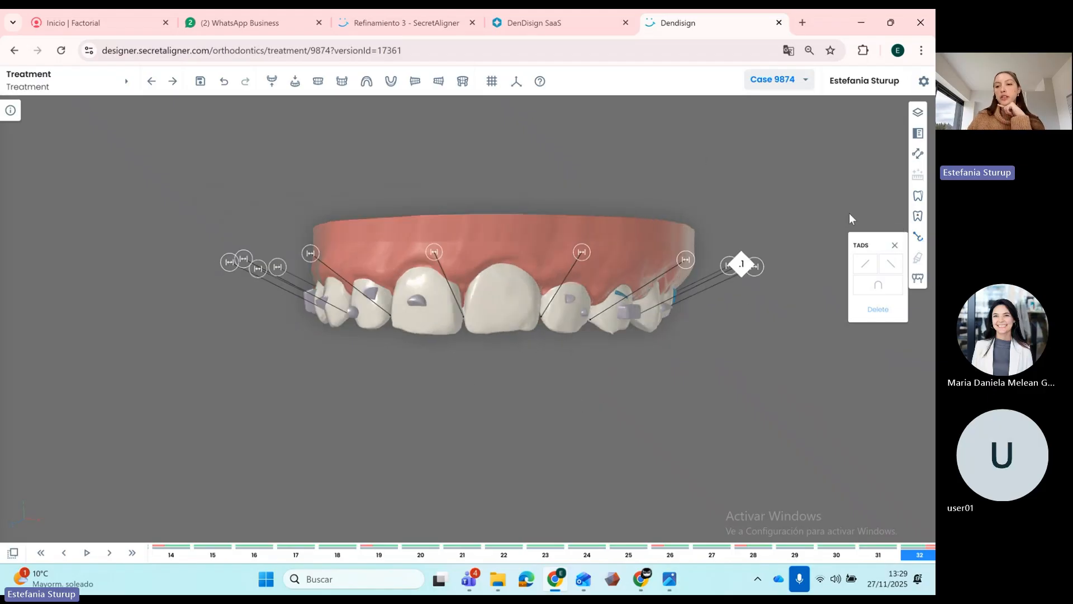
pyautogui.click(895, 244)
pyautogui.scroll(-1, 662, 212)
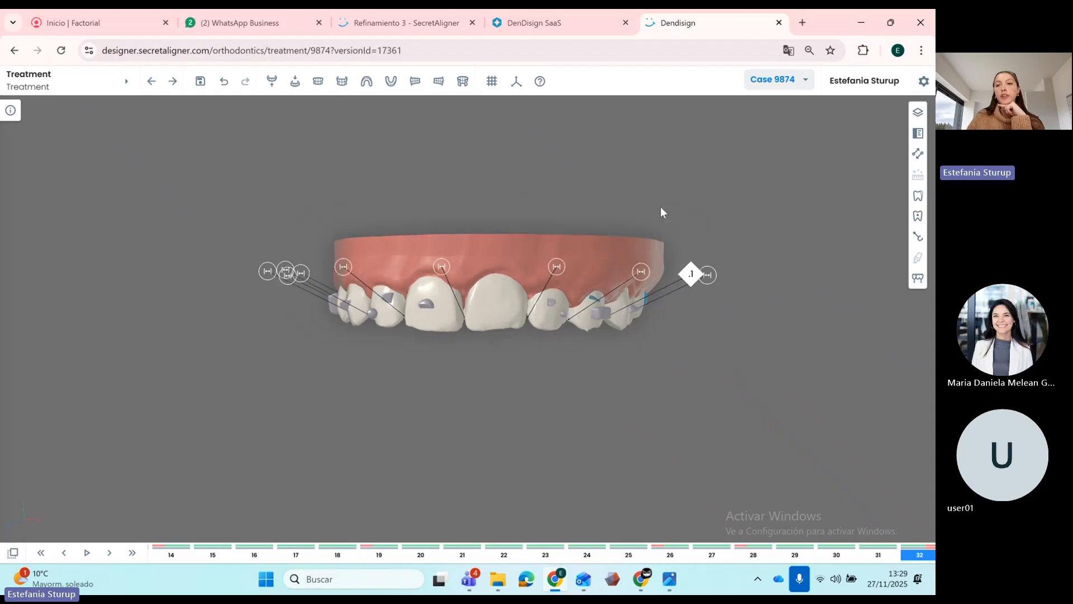
pyautogui.click(917, 111)
# - Hide the IPR markers and open the Movements table panel
pyautogui.click(893, 186)
pyautogui.moveTo(680, 235); pyautogui.dragTo(474, 389)
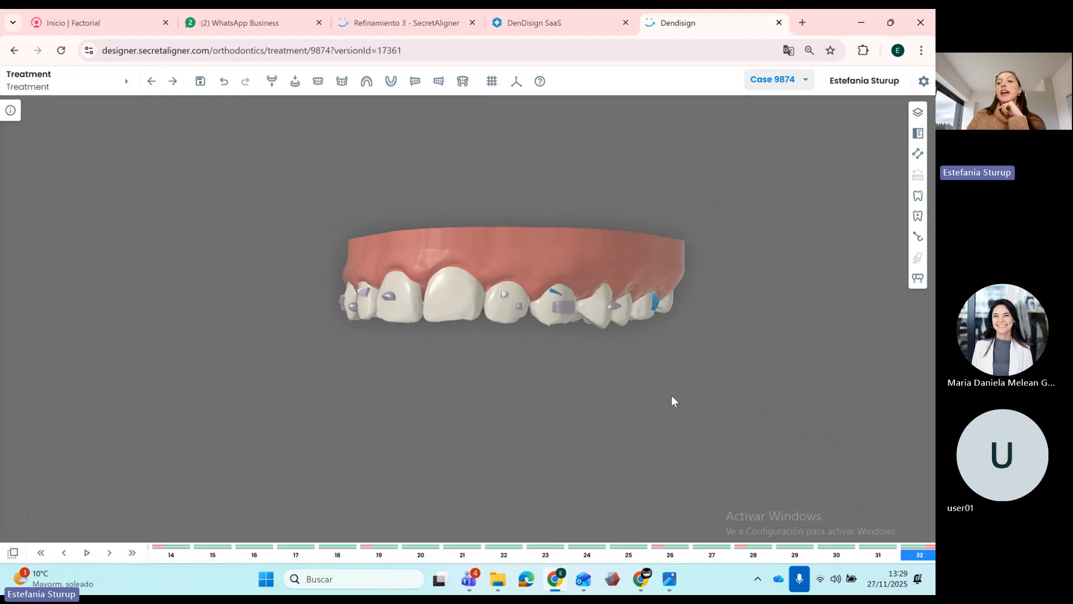
pyautogui.click(918, 134)
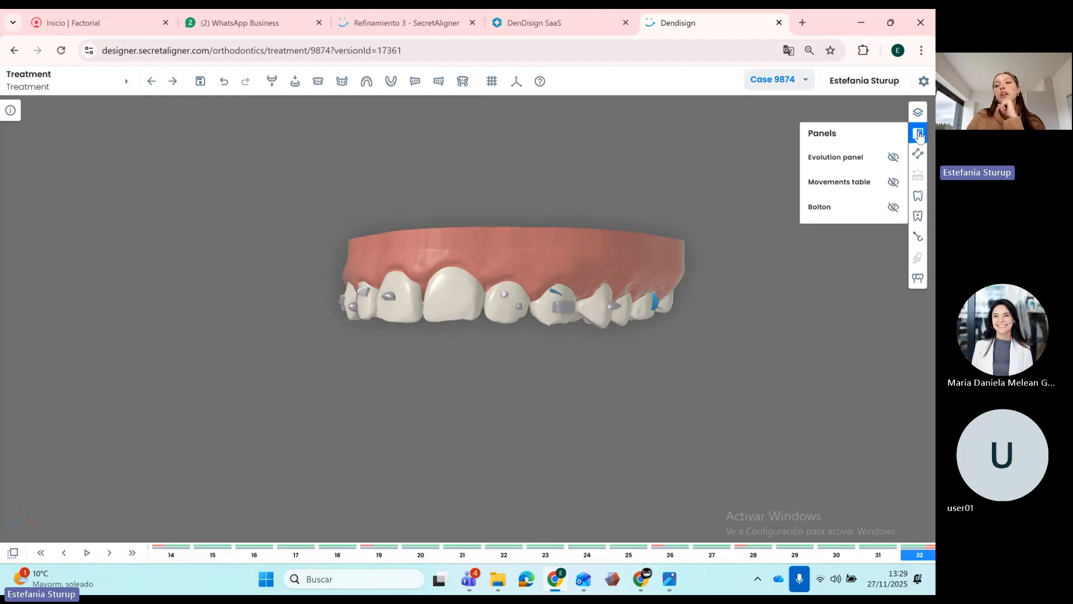
pyautogui.click(893, 157)
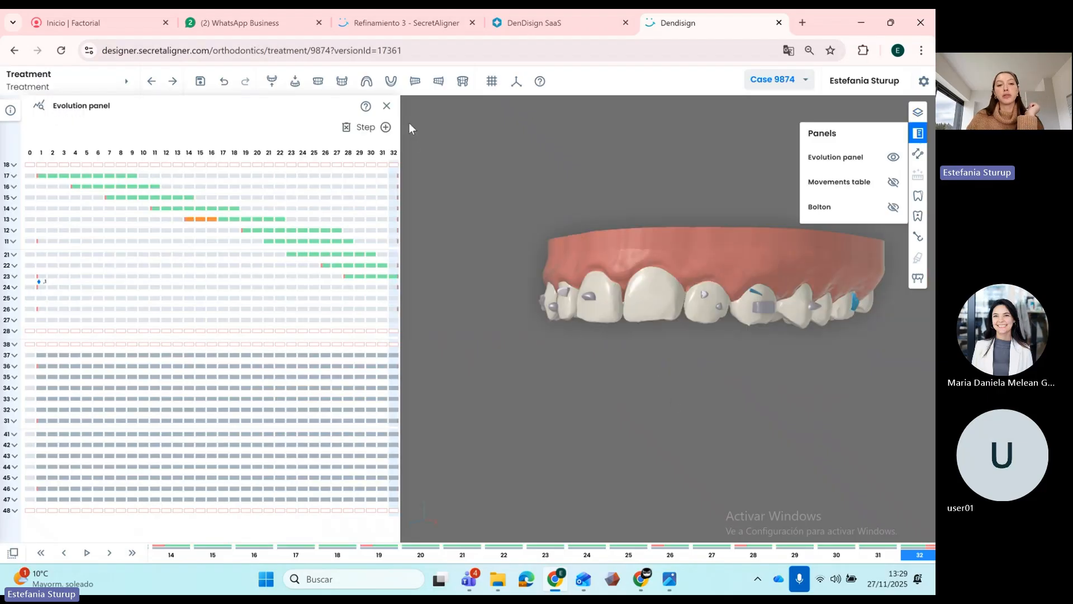
pyautogui.click(386, 107)
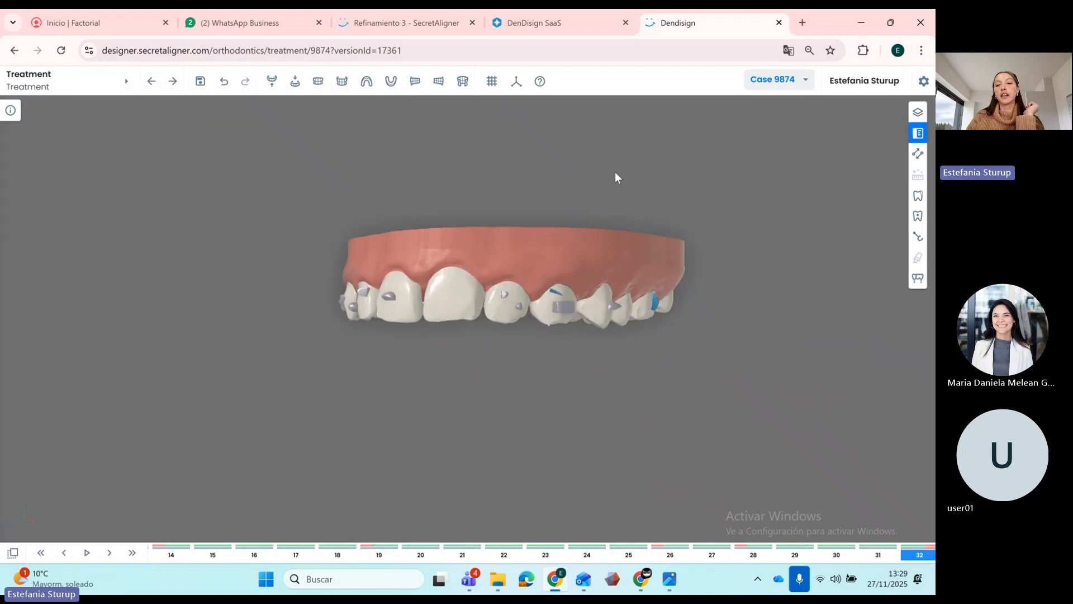
pyautogui.click(918, 134)
pyautogui.click(838, 184)
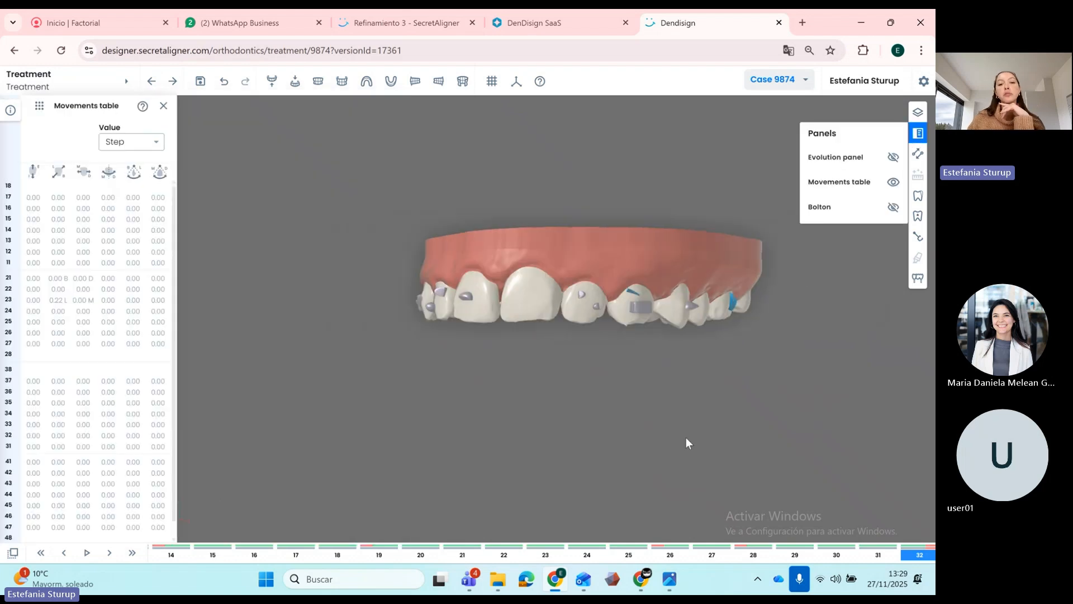
# - Rotate the arch to an occlusal view and show per-step movement values
pyautogui.moveTo(528, 391); pyautogui.dragTo(565, 269)
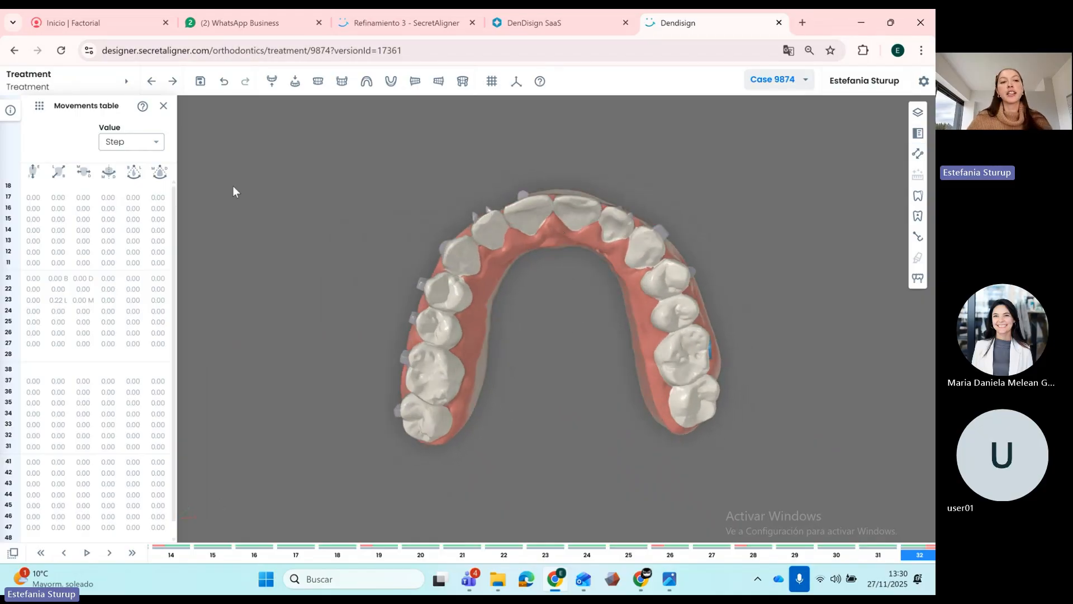
pyautogui.click(157, 143)
pyautogui.click(126, 212)
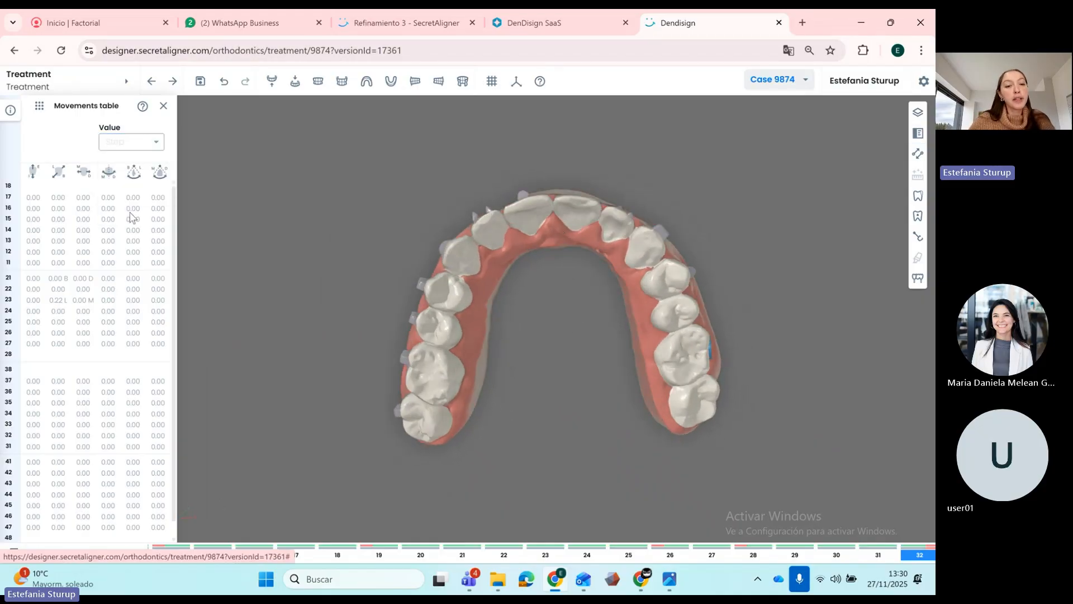
# - Check the movements at steps 21–25, settle on step 20, and view the movement-type explanation
pyautogui.click(459, 559)
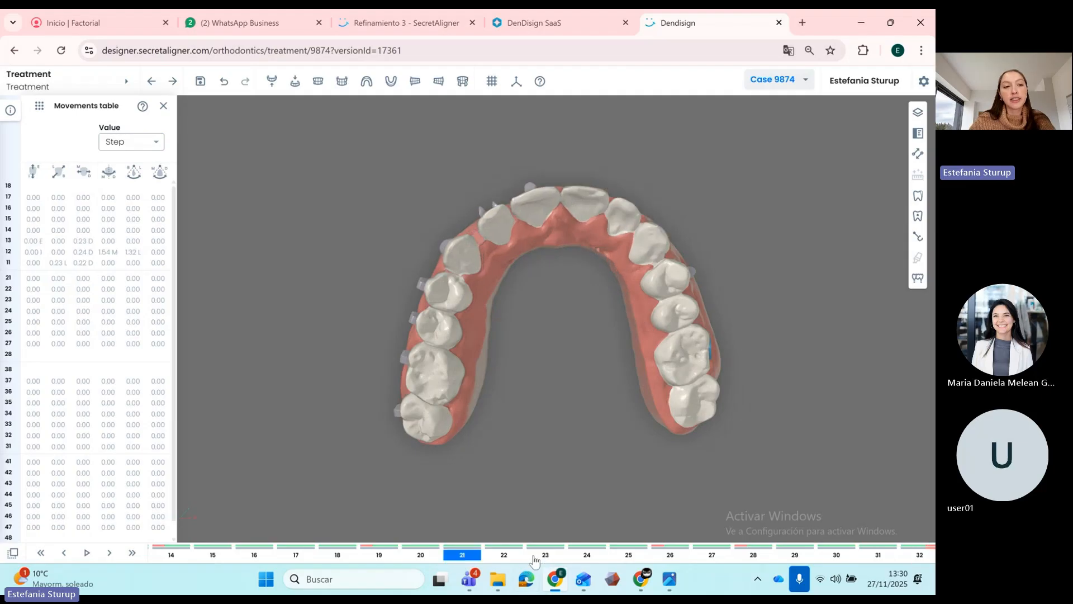
pyautogui.click(543, 556)
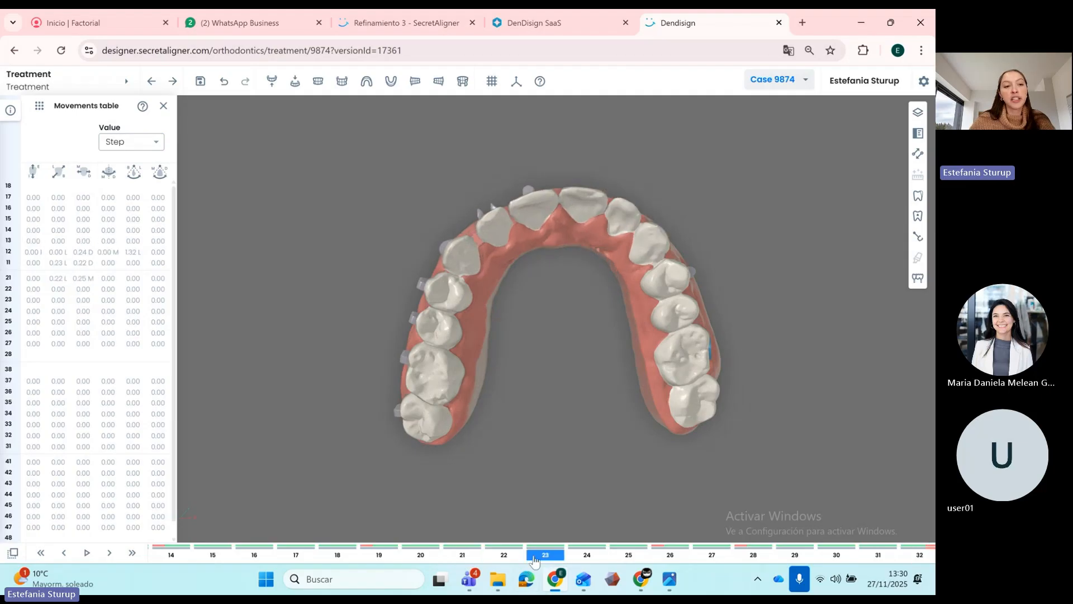
pyautogui.click(621, 558)
pyautogui.click(586, 557)
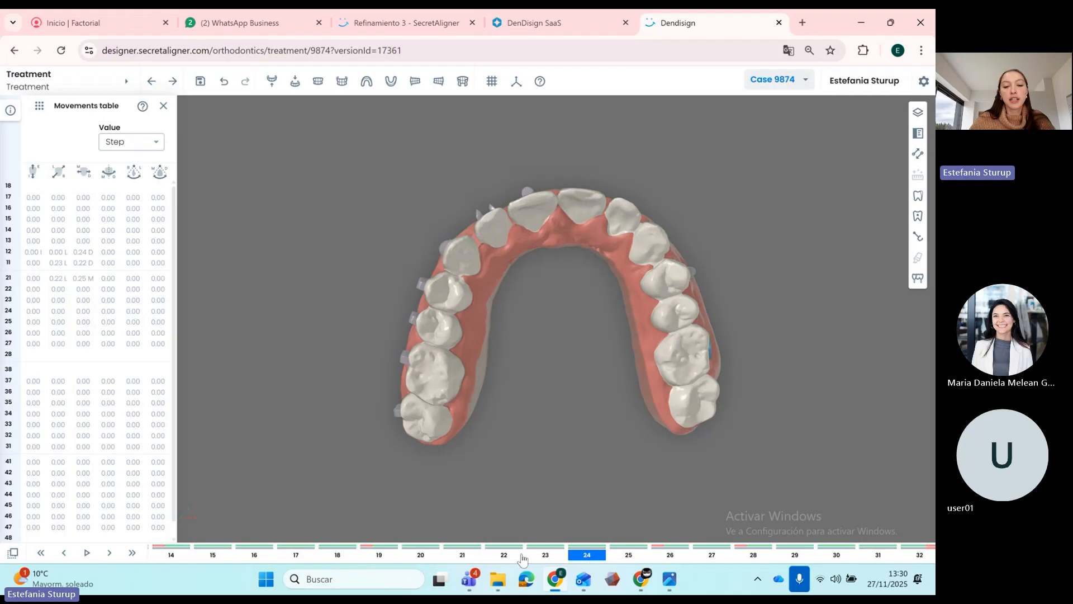
pyautogui.click(505, 558)
pyautogui.click(420, 556)
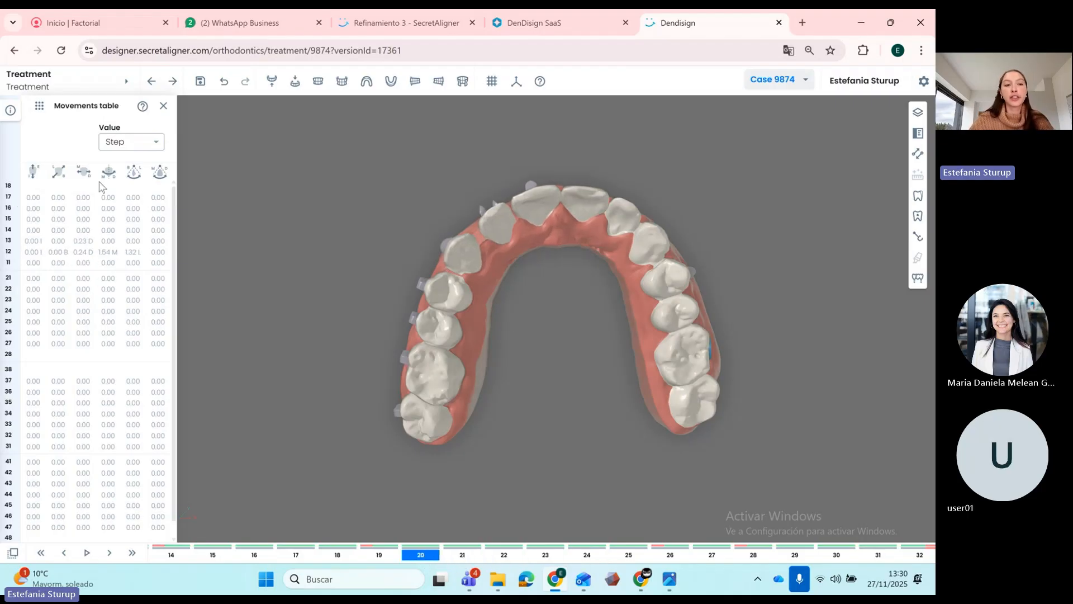
pyautogui.click(142, 108)
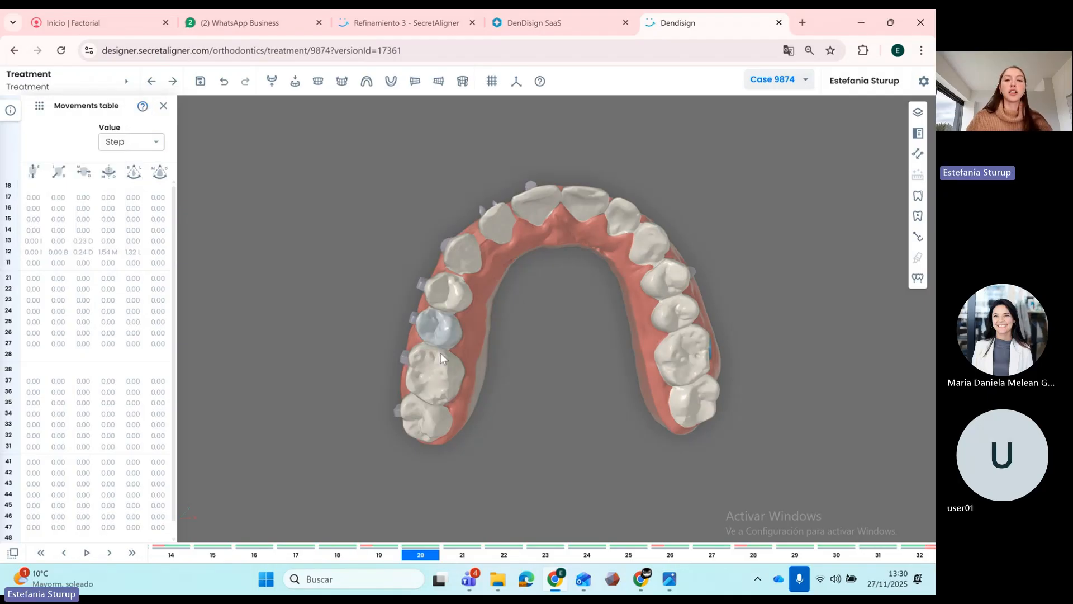
pyautogui.click(160, 144)
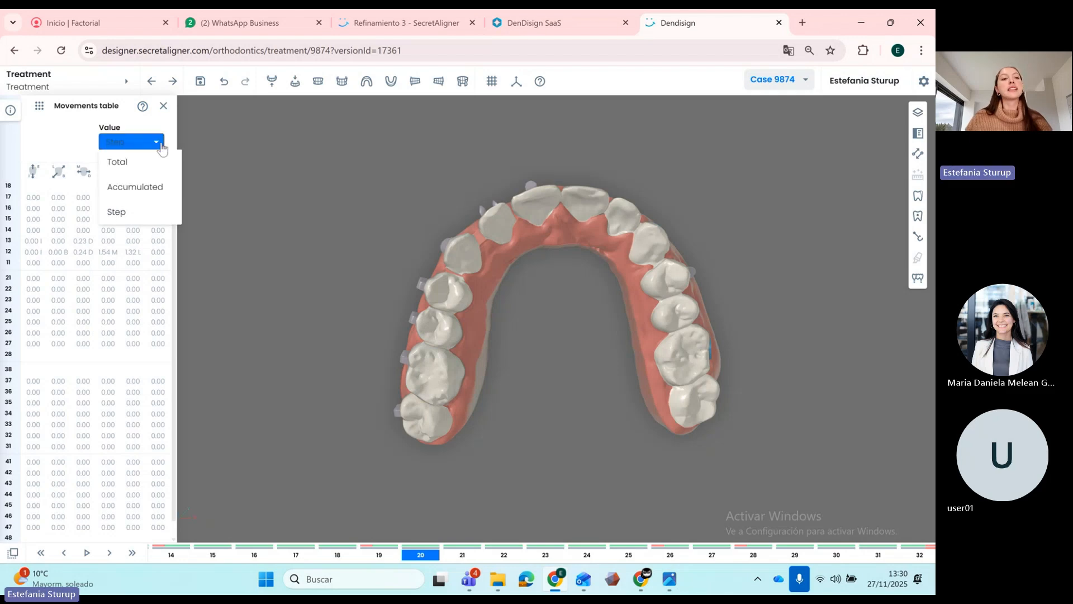
# - Show accumulated movement values and step from stage 0 through to stage 17
pyautogui.click(154, 187)
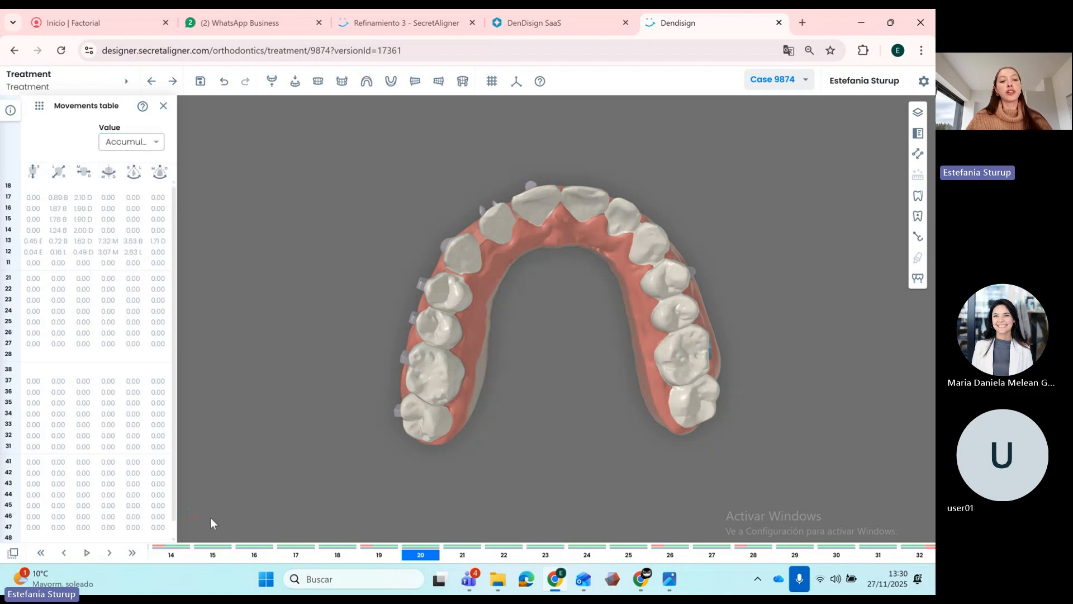
pyautogui.click(41, 553)
pyautogui.click(418, 555)
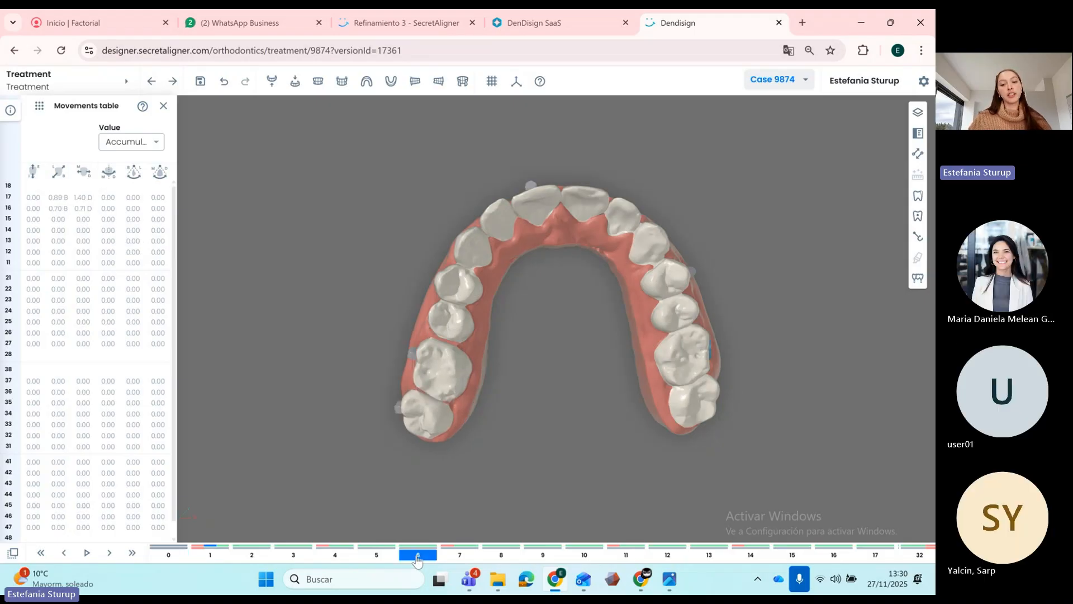
pyautogui.press('Right')
pyautogui.press('Right')
pyautogui.press('Right')
pyautogui.press('Right')
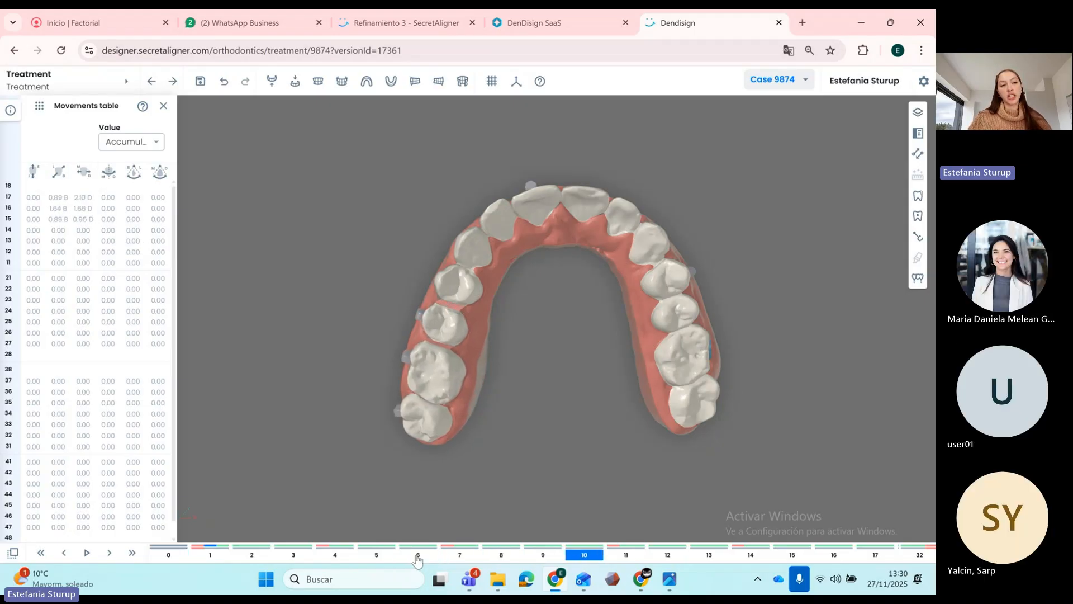
pyautogui.press('Right')
pyautogui.press('Right')
pyautogui.press('Right')
pyautogui.press('Right')
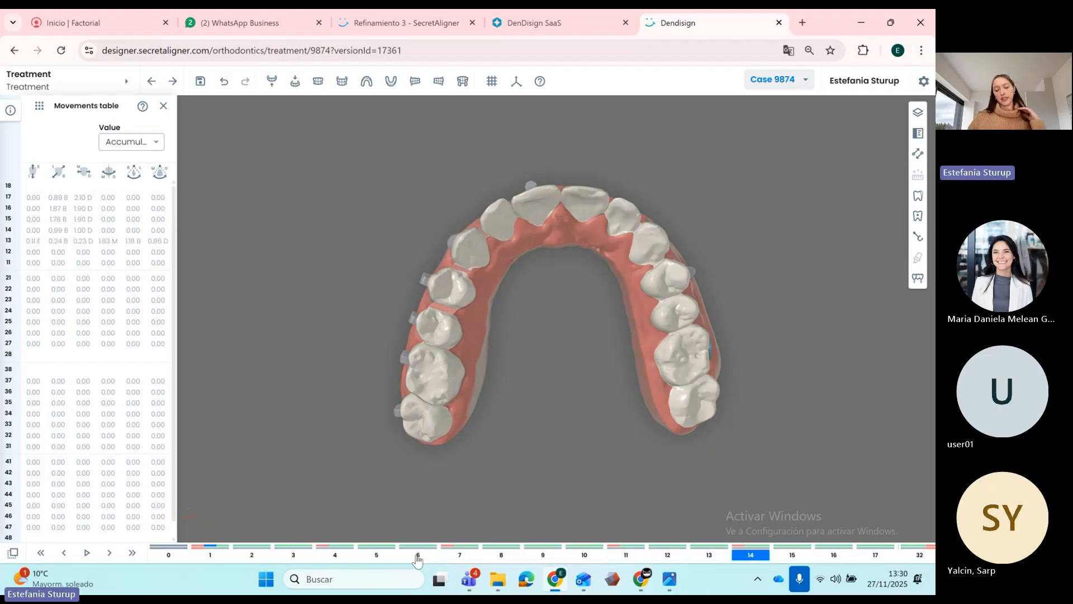
pyautogui.press('Right')
pyautogui.press('Right')
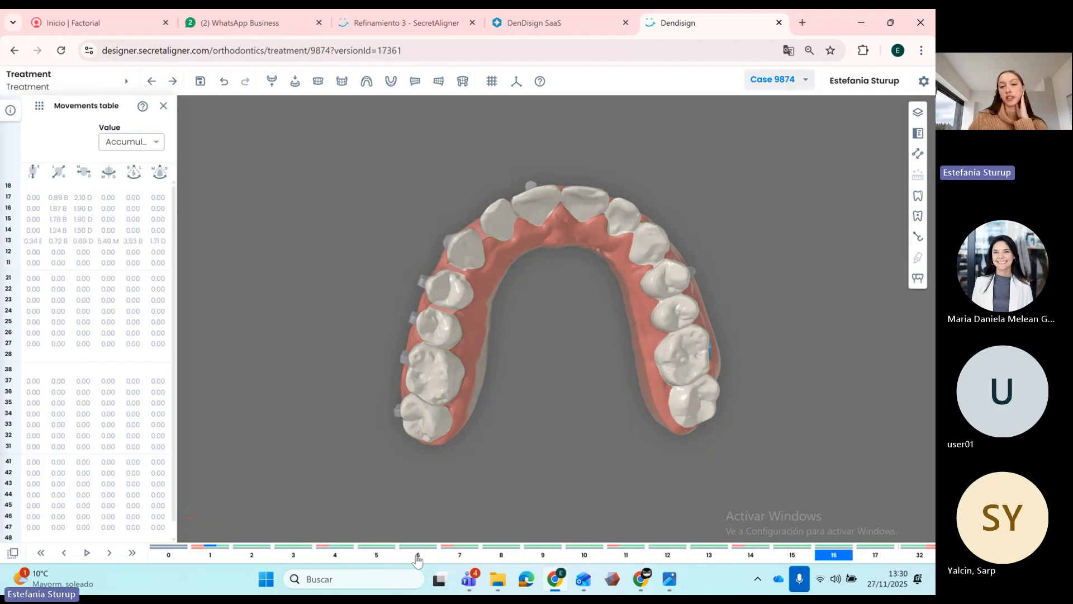
pyautogui.press('Right')
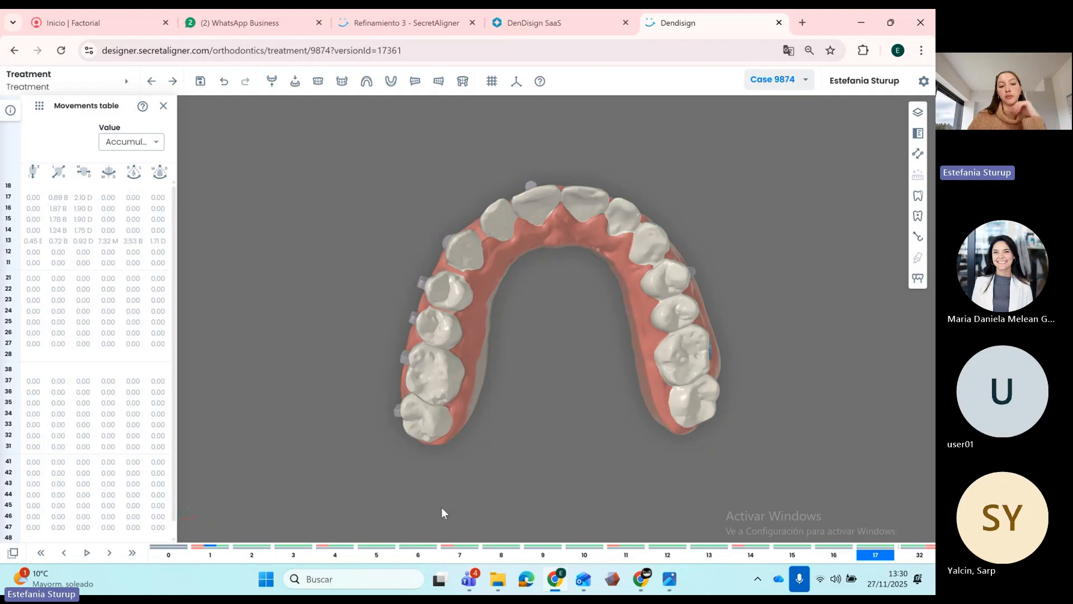
# - Switch to total movement values, advance to stage 26, then return to stage 0
pyautogui.click(156, 142)
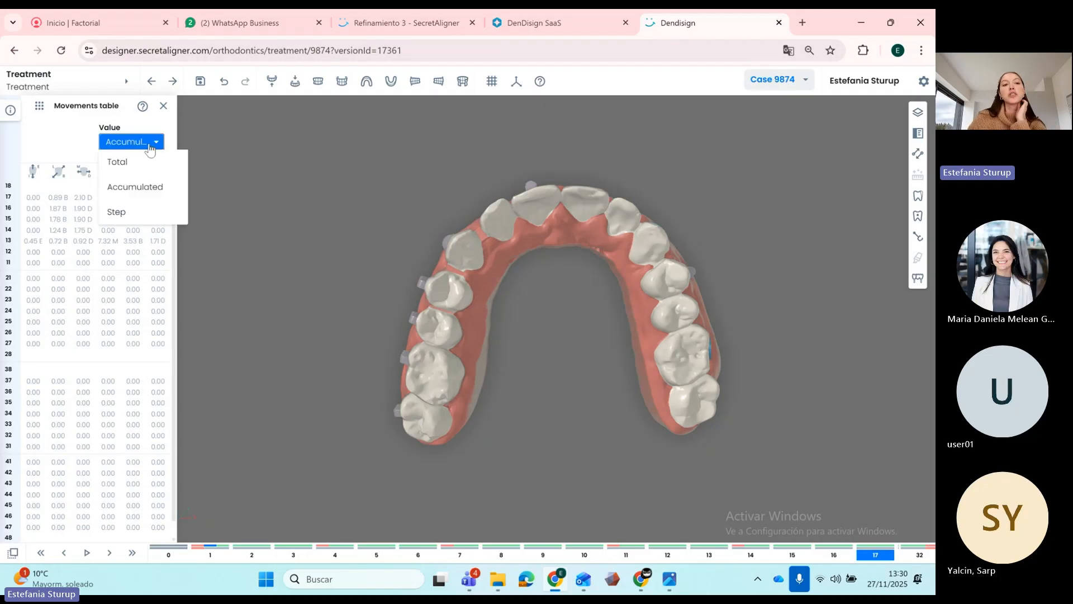
pyautogui.click(120, 160)
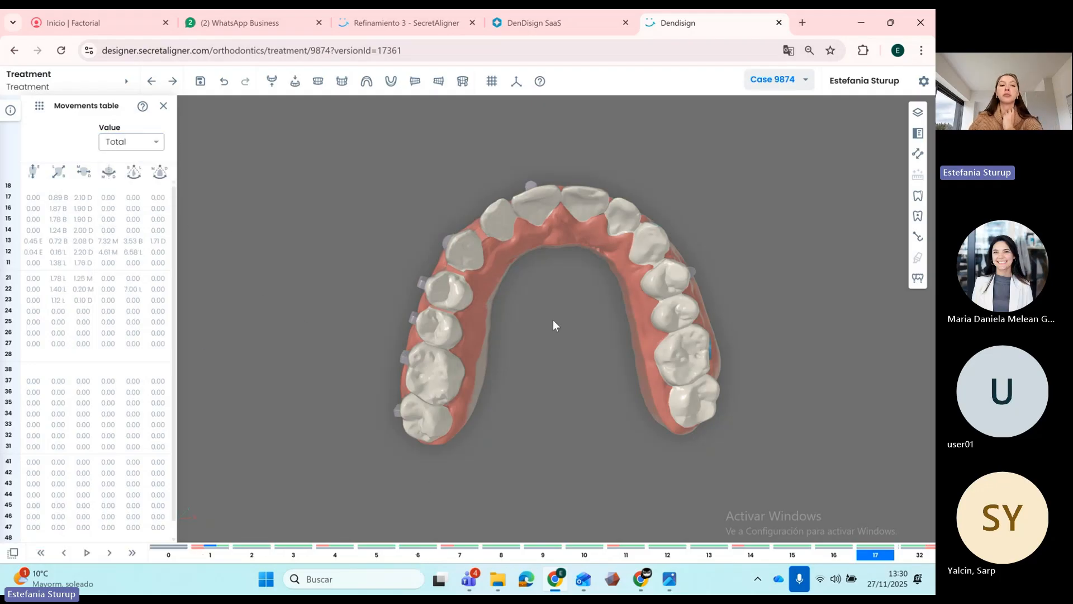
pyautogui.moveTo(562, 314); pyautogui.dragTo(563, 304)
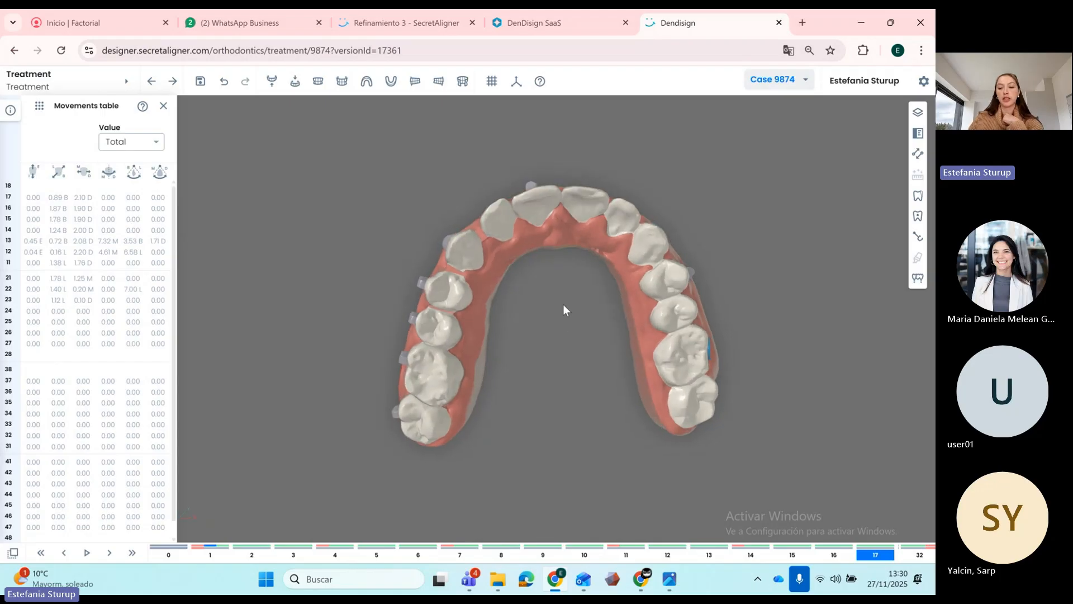
pyautogui.press('Right')
pyautogui.press('Right')
pyautogui.press('Right')
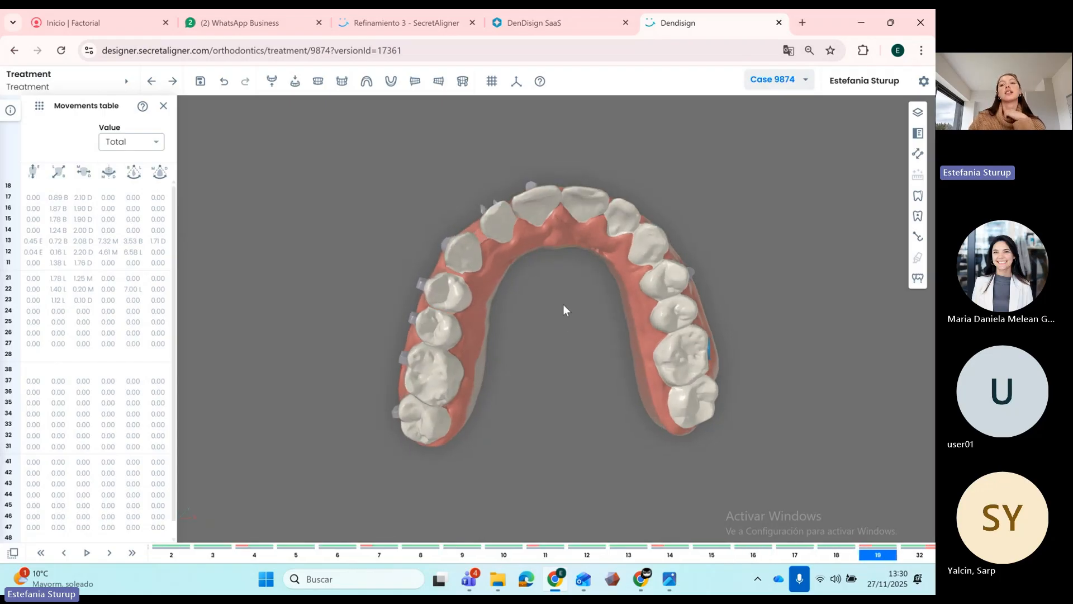
pyautogui.press('Right')
pyautogui.press('Right')
pyautogui.press('Right')
pyautogui.press('Right')
pyautogui.press('Right')
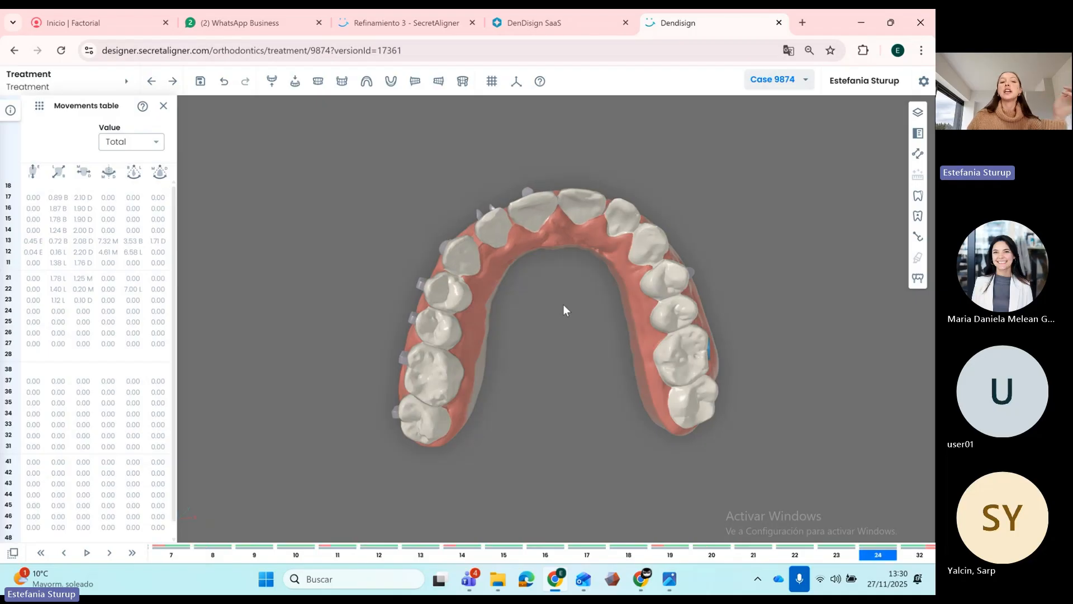
pyautogui.press('Right')
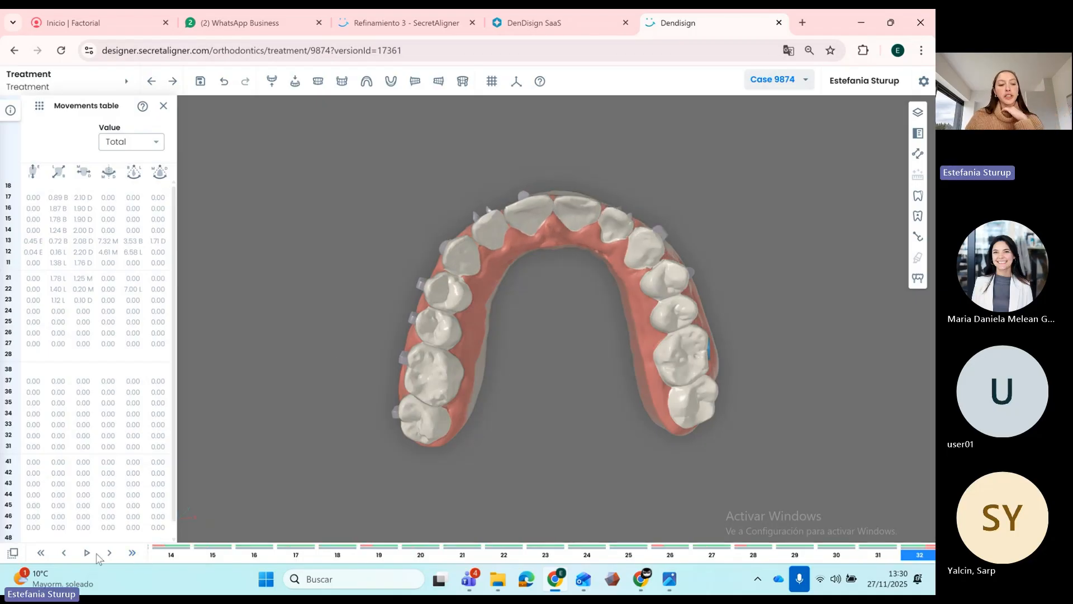
pyautogui.click(40, 553)
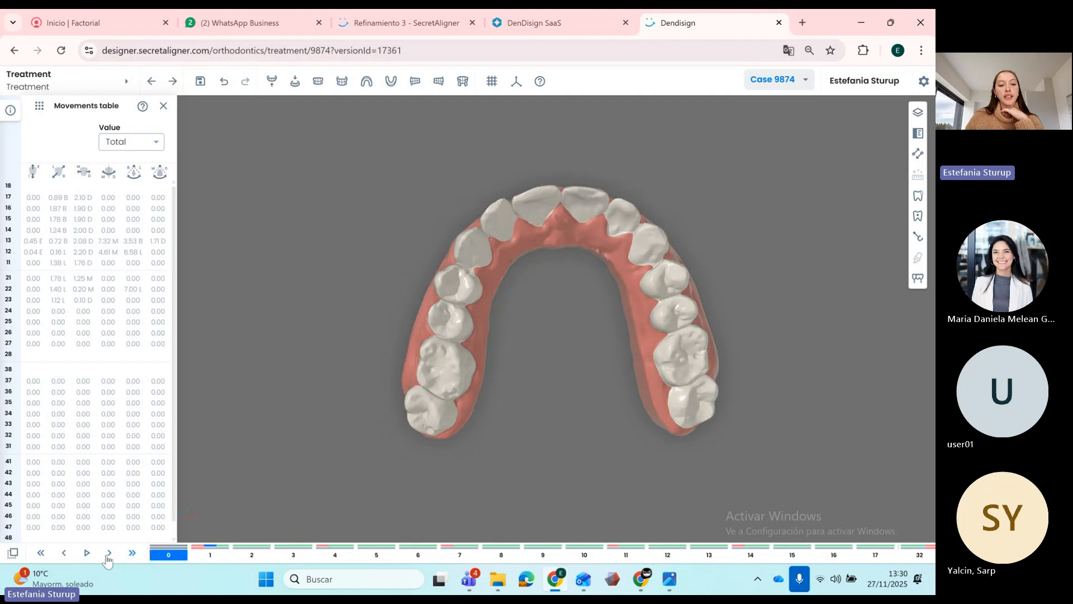
pyautogui.click(109, 553)
pyautogui.click(42, 554)
pyautogui.click(15, 554)
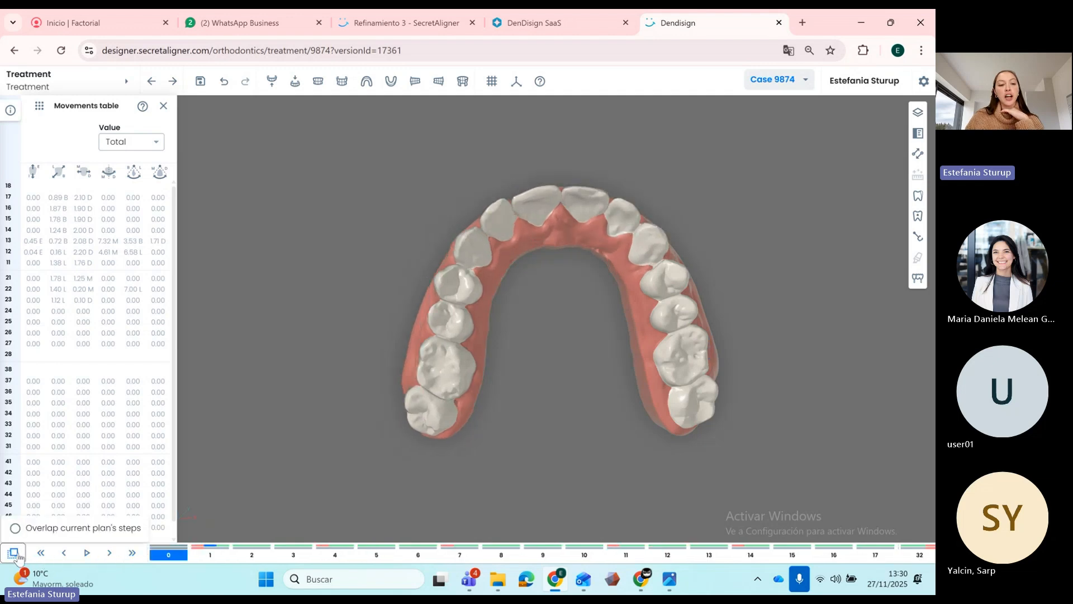
pyautogui.click(15, 528)
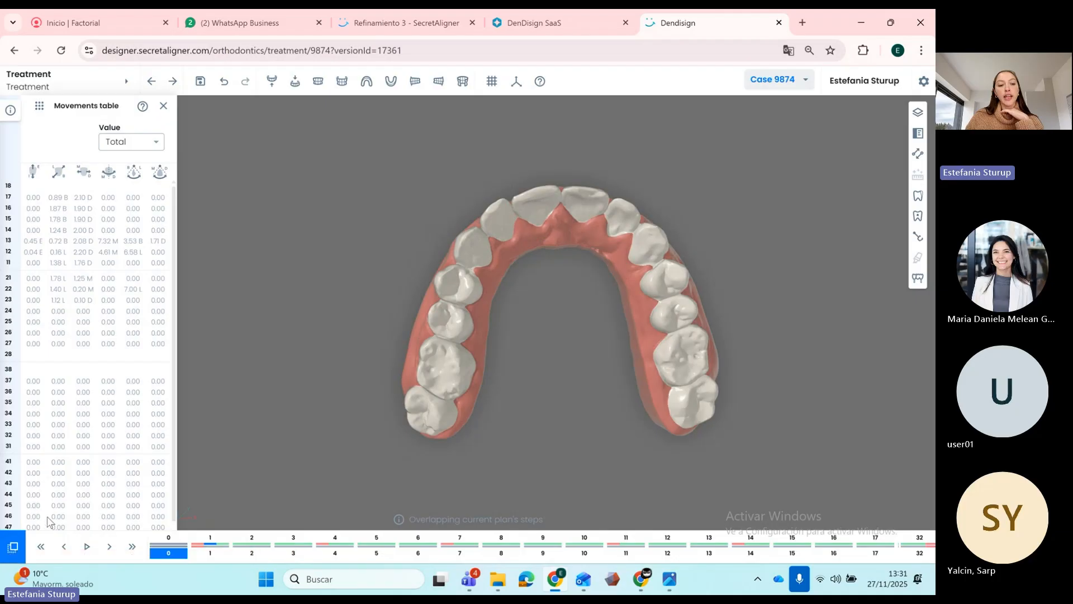
pyautogui.click(129, 549)
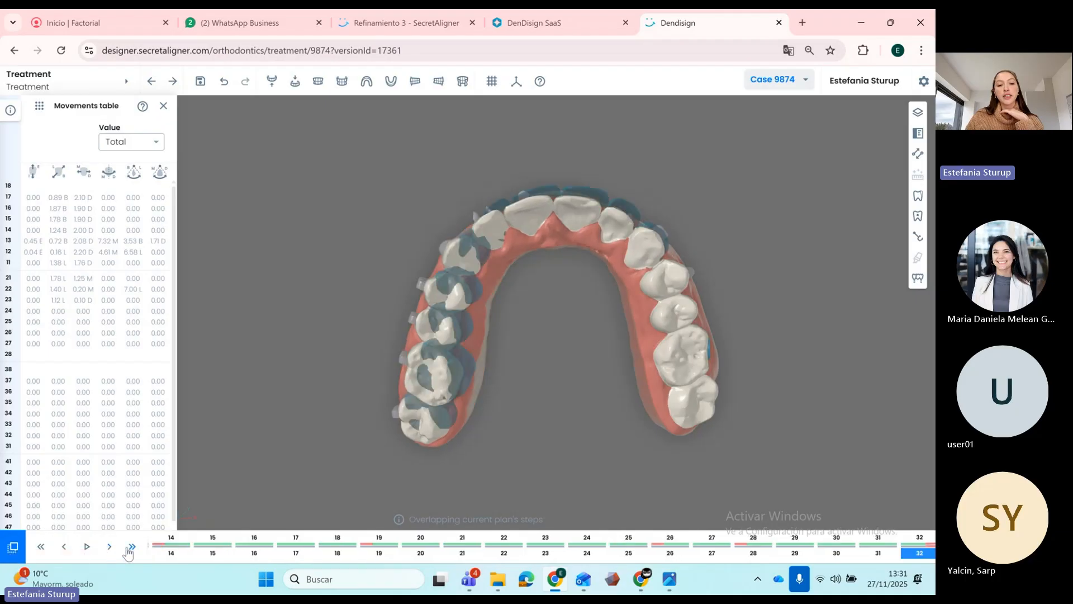
pyautogui.click(63, 549)
pyautogui.click(63, 549)
pyautogui.click(63, 549)
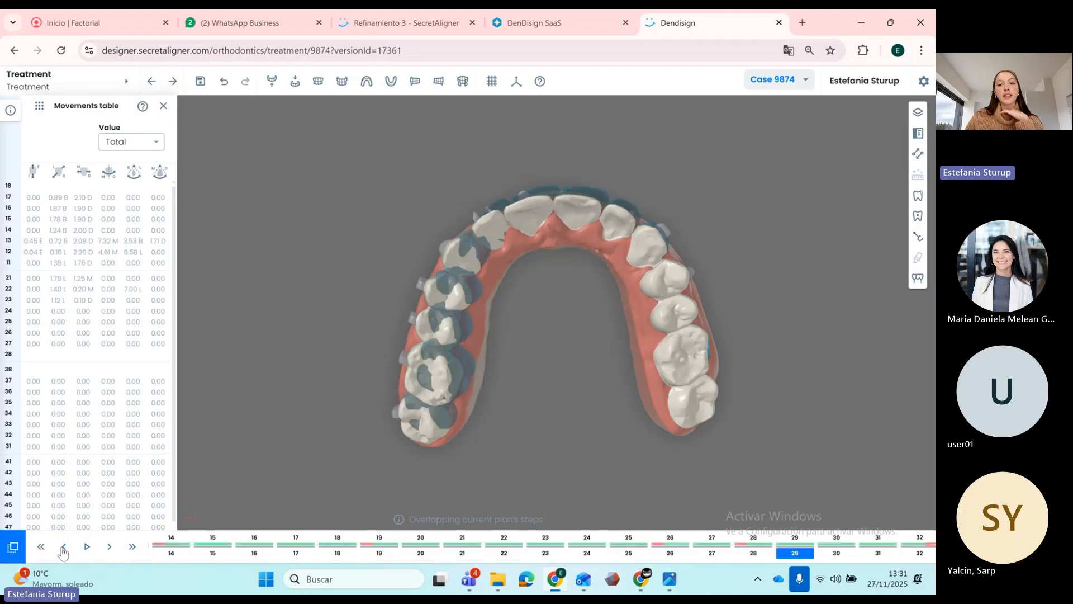
pyautogui.click(63, 549)
pyautogui.click(63, 549)
pyautogui.click(63, 549)
pyautogui.doubleClick(63, 549)
pyautogui.doubleClick(63, 549)
pyautogui.click(63, 549)
pyautogui.doubleClick(64, 548)
pyautogui.doubleClick(63, 549)
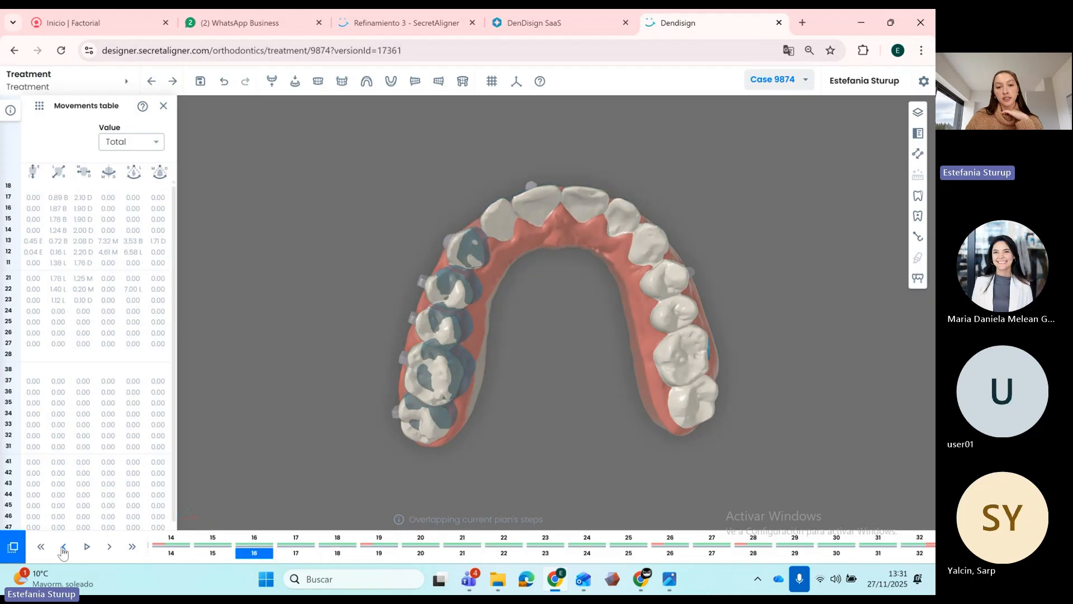
pyautogui.doubleClick(63, 549)
pyautogui.doubleClick(63, 549)
pyautogui.doubleClick(63, 548)
pyautogui.doubleClick(63, 549)
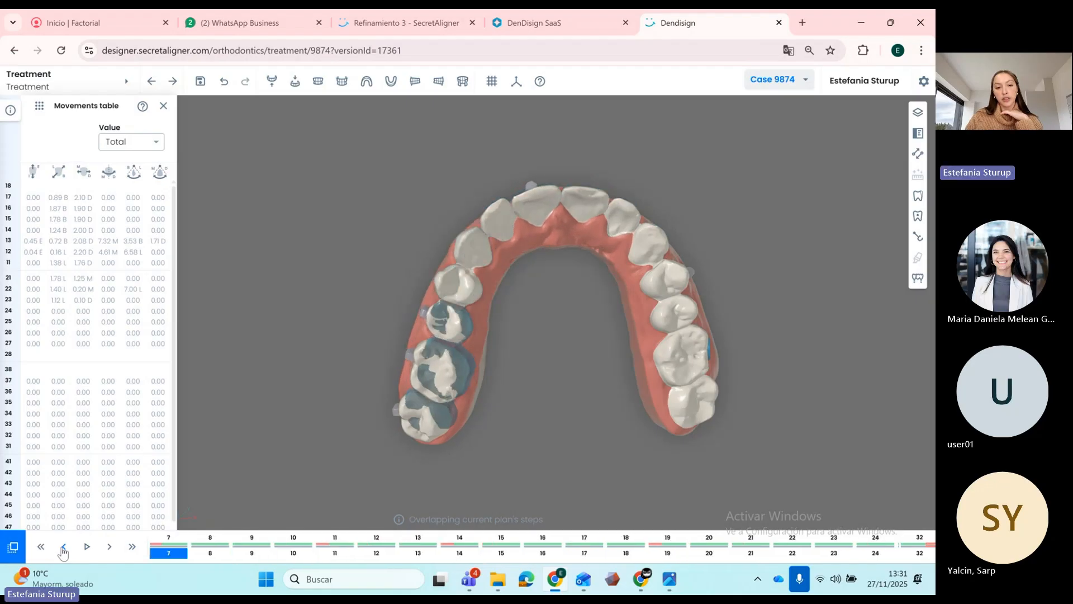
pyautogui.click(132, 547)
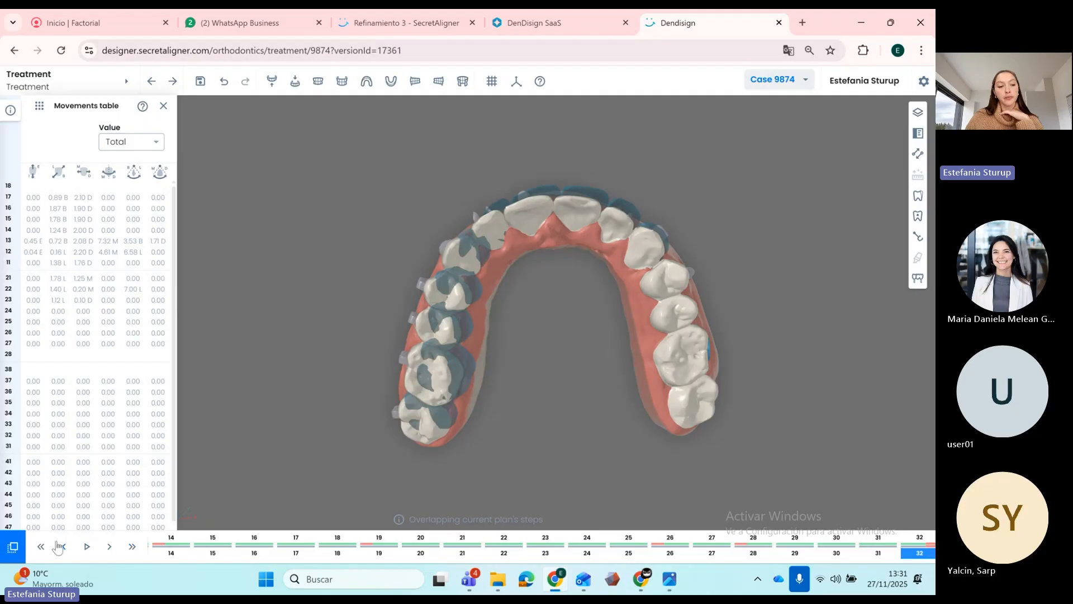
pyautogui.click(16, 547)
pyautogui.click(162, 106)
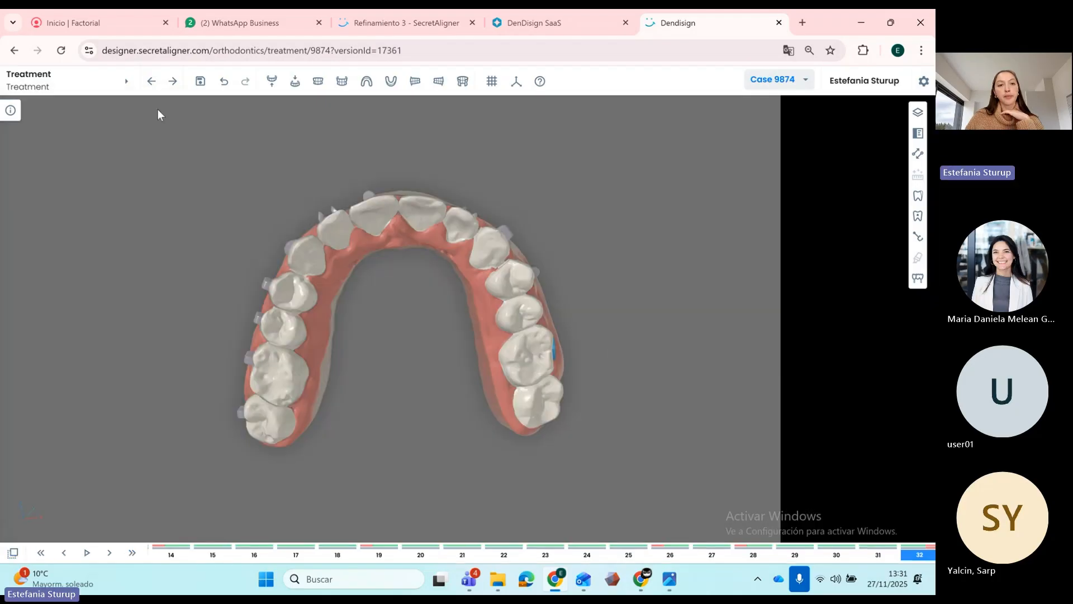
pyautogui.moveTo(418, 302); pyautogui.dragTo(486, 273)
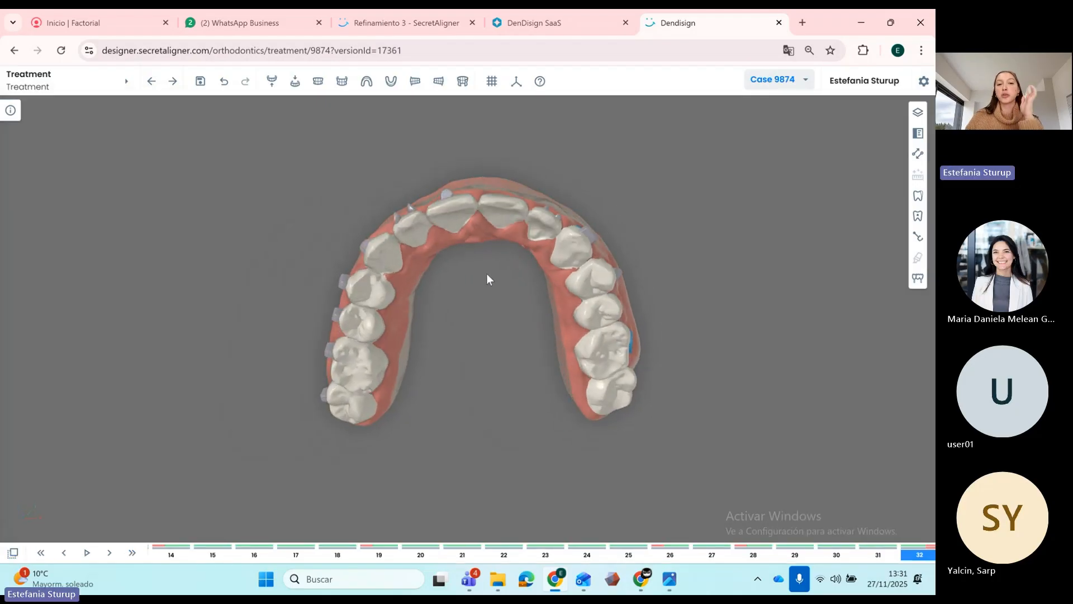
pyautogui.click(491, 82)
pyautogui.click(342, 81)
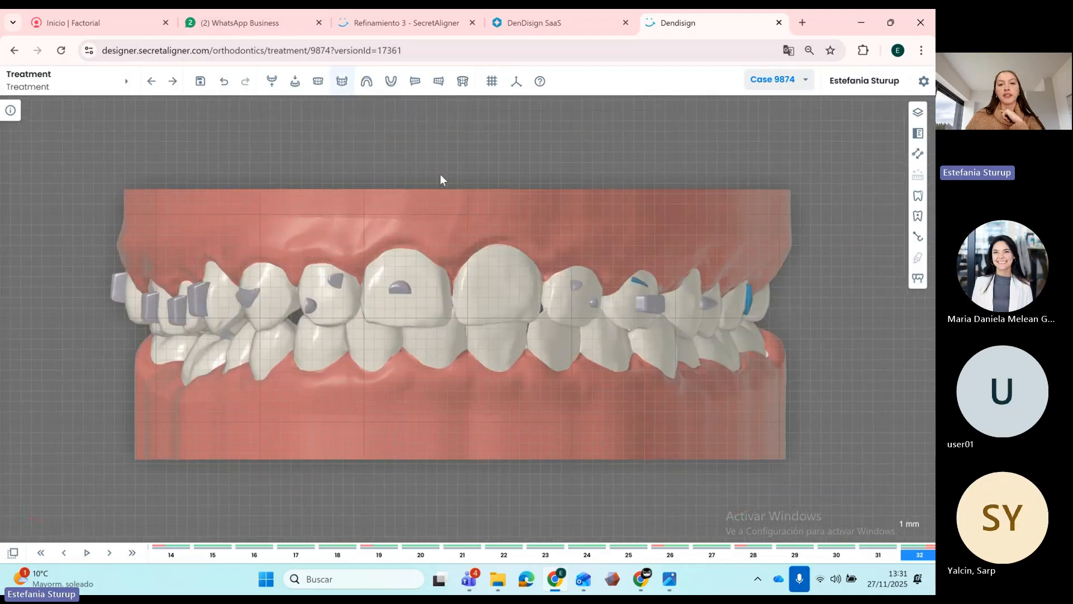
pyautogui.click(492, 279)
pyautogui.scroll(3, 492, 280)
pyautogui.scroll(-5, 487, 280)
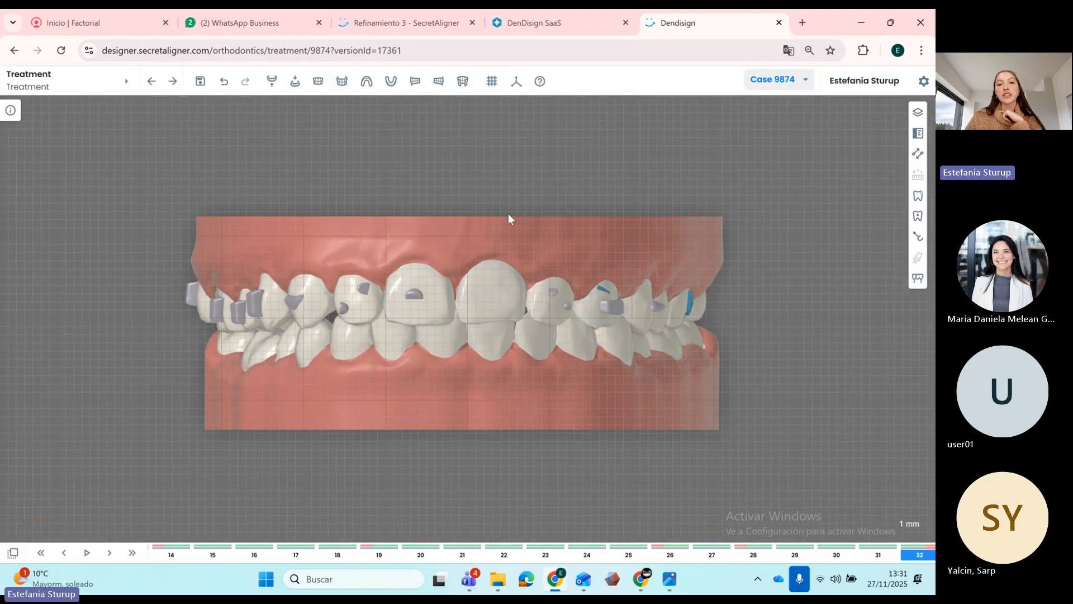
pyautogui.click(491, 82)
pyautogui.click(491, 82)
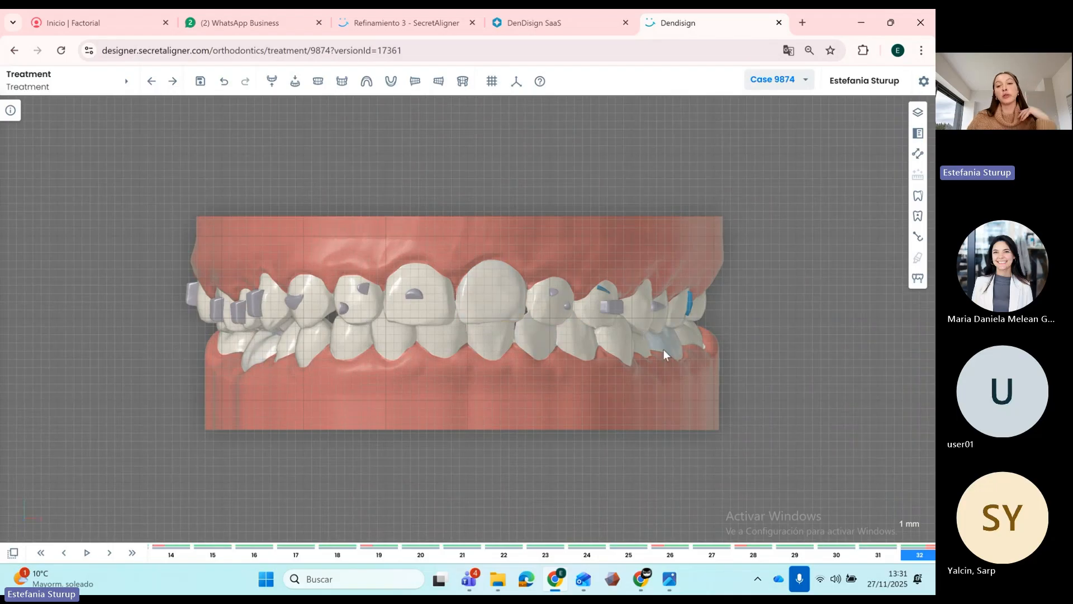
pyautogui.click(490, 82)
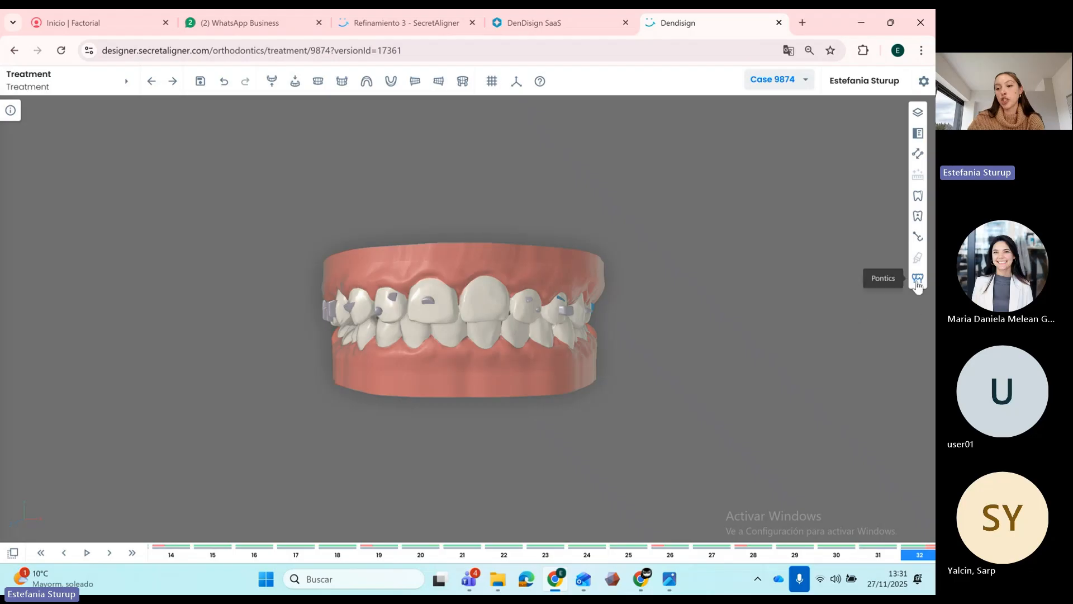
pyautogui.moveTo(696, 332); pyautogui.dragTo(607, 283)
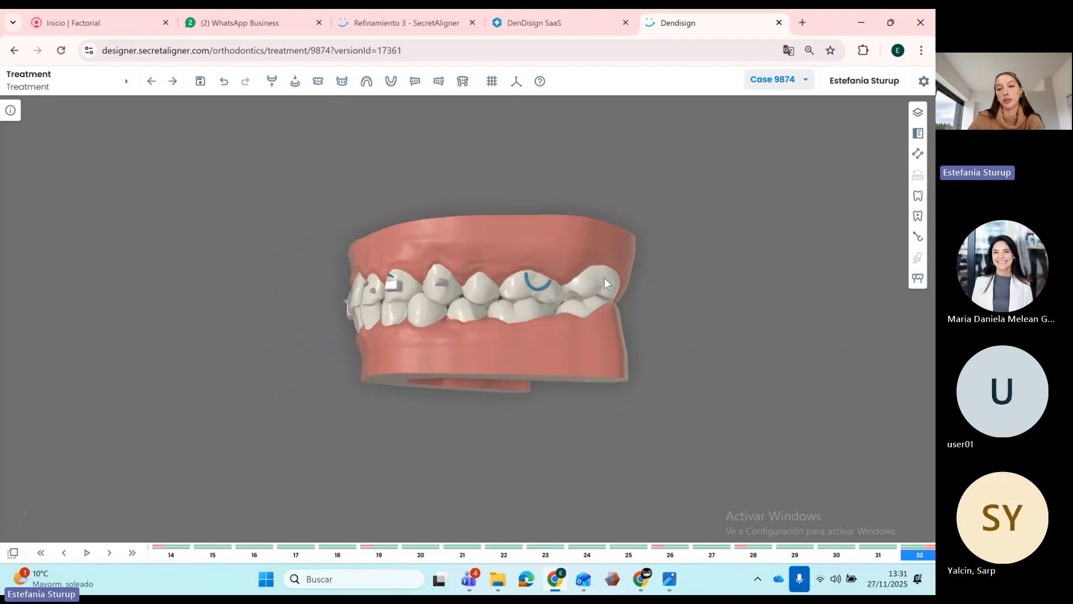
pyautogui.click(918, 283)
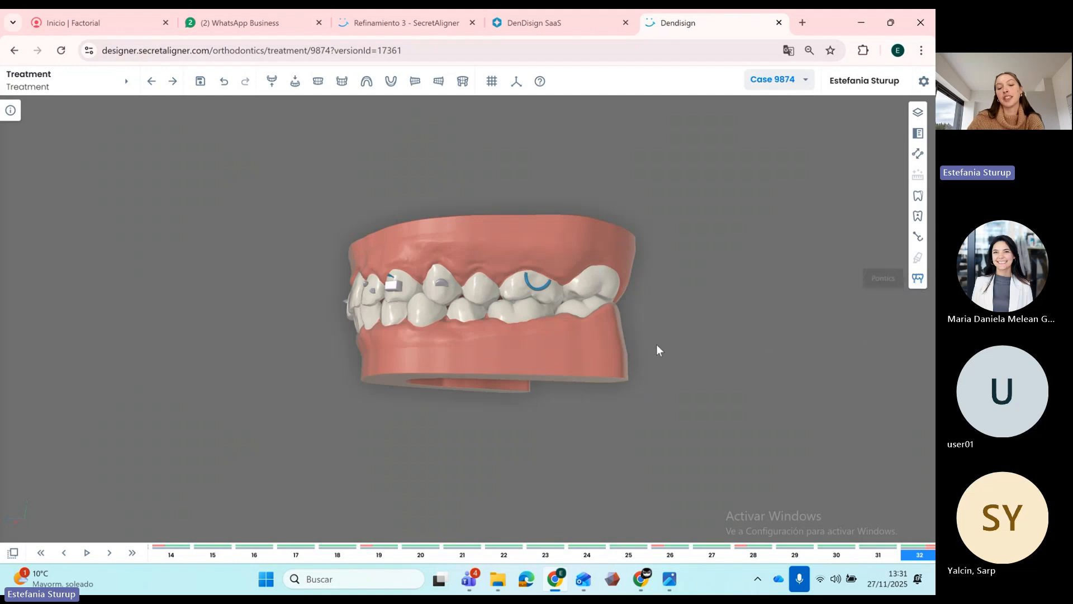
pyautogui.moveTo(604, 369); pyautogui.dragTo(486, 383)
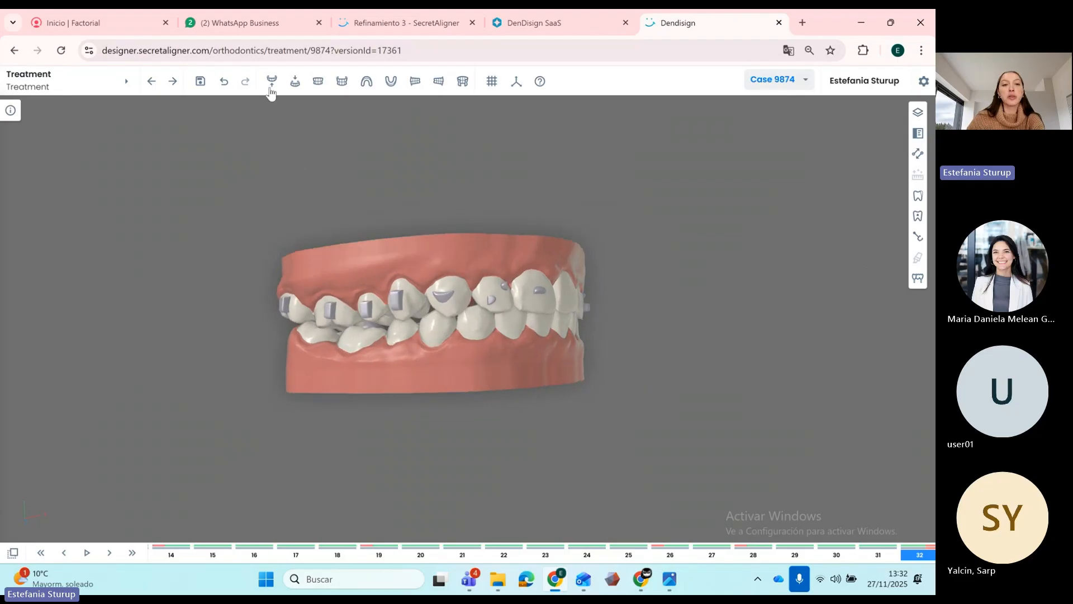
pyautogui.click(271, 82)
pyautogui.moveTo(525, 343); pyautogui.dragTo(438, 329)
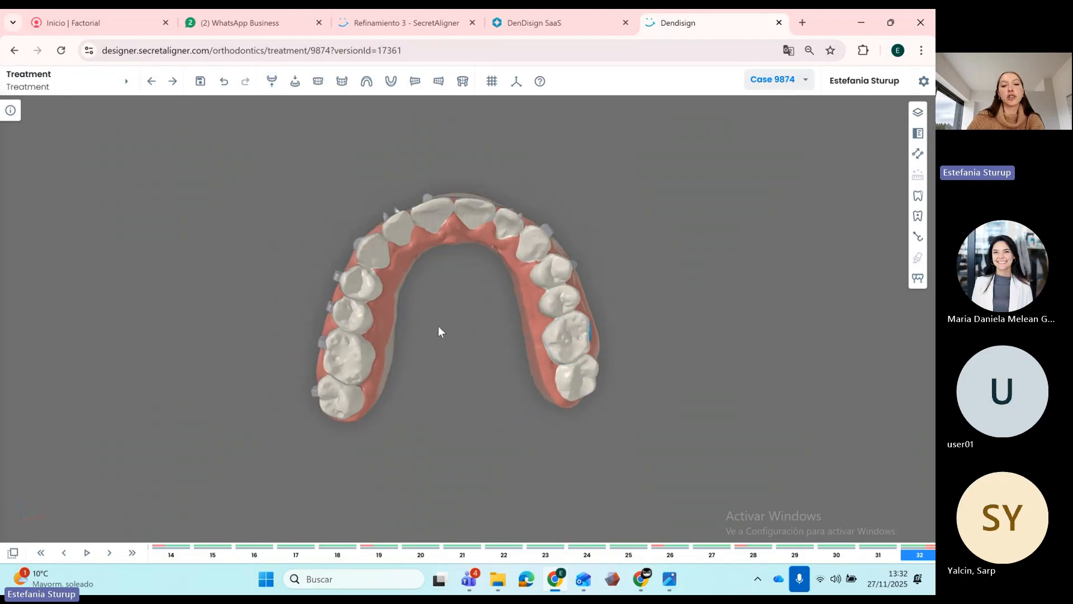
pyautogui.click(40, 554)
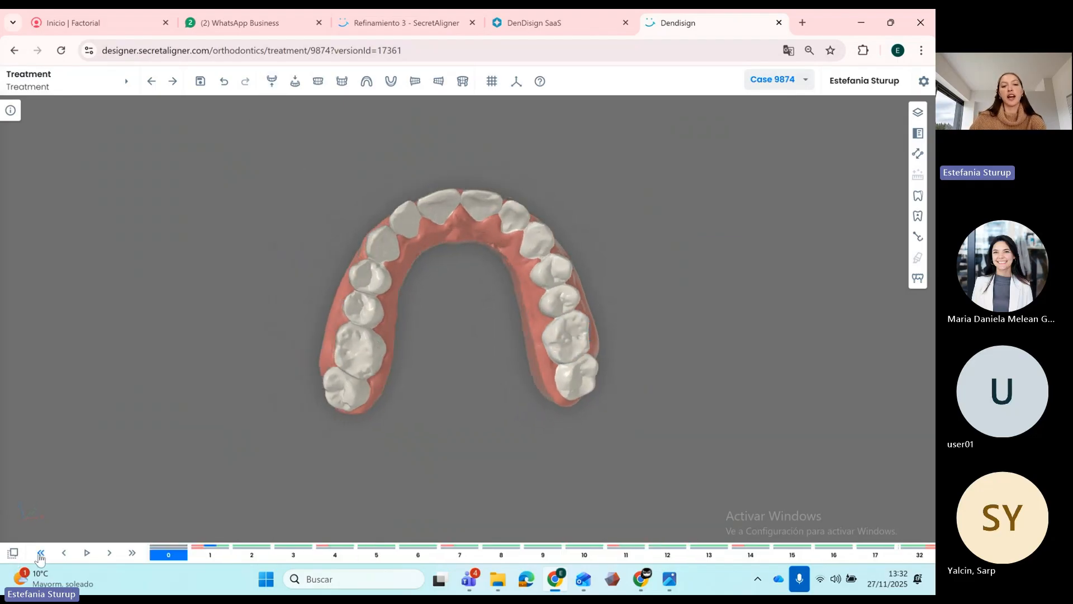
pyautogui.press('Right')
pyautogui.press('Right')
pyautogui.press('Right')
pyautogui.press('Right')
pyautogui.press('Right')
pyautogui.press('Right')
pyautogui.press('Right')
pyautogui.press('Right')
pyautogui.press('Right')
pyautogui.press('Right')
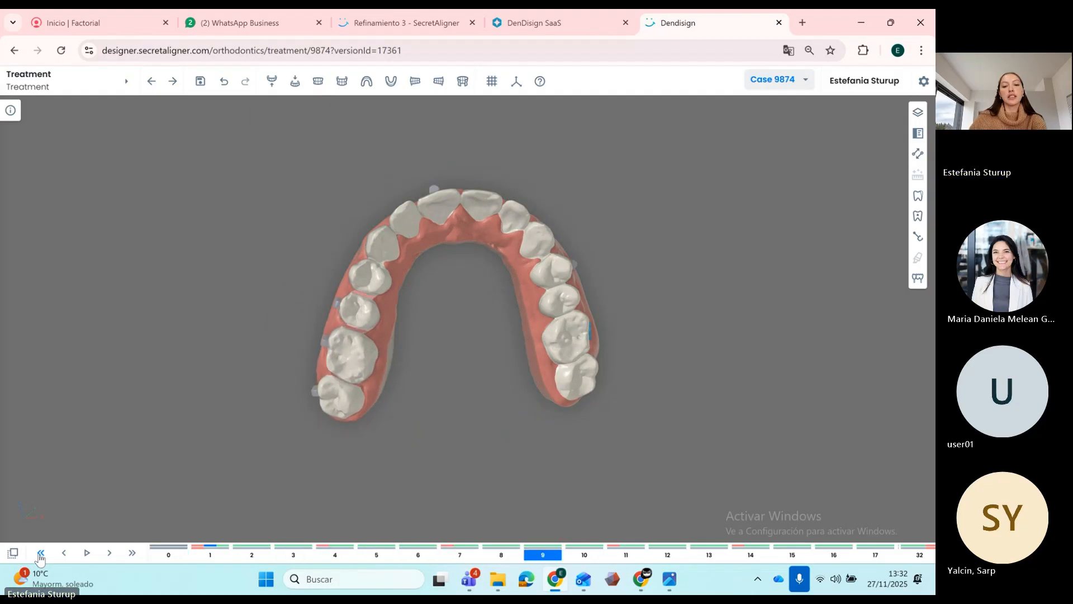
pyautogui.press('Right')
pyautogui.press('Right')
pyautogui.press('Right')
pyautogui.press('Right')
pyautogui.press('Right')
pyautogui.press('Right')
pyautogui.press('Right')
pyautogui.press('Right')
pyautogui.press('Right')
pyautogui.press('Right')
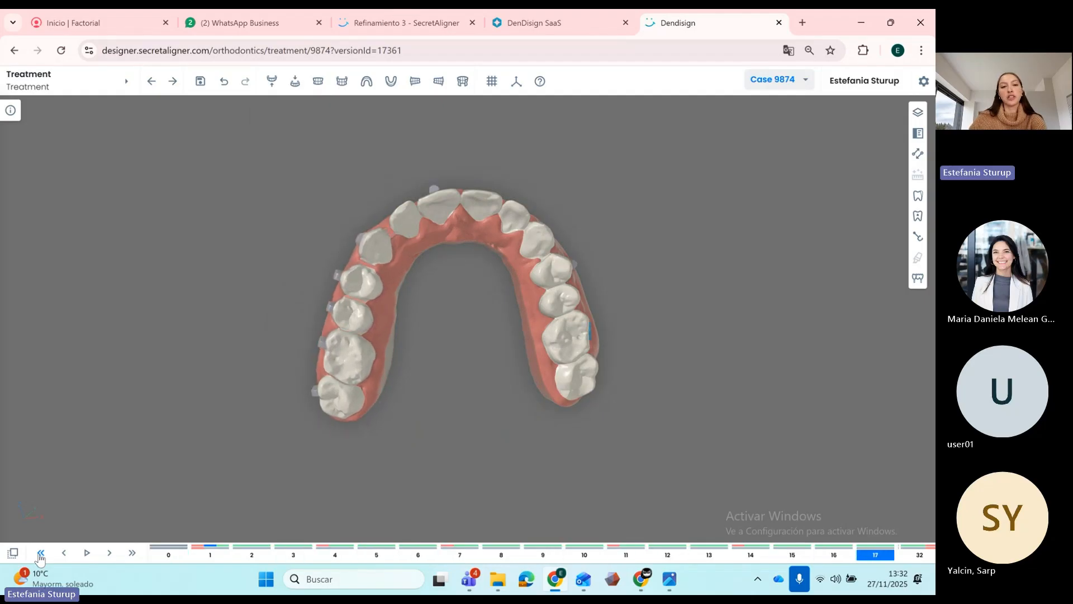
pyautogui.press('Right')
pyautogui.press('Right')
pyautogui.press('Right')
pyautogui.press('Right')
pyautogui.press('Right')
pyautogui.press('Right')
pyautogui.press('Right')
pyautogui.press('Right')
pyautogui.press('Right')
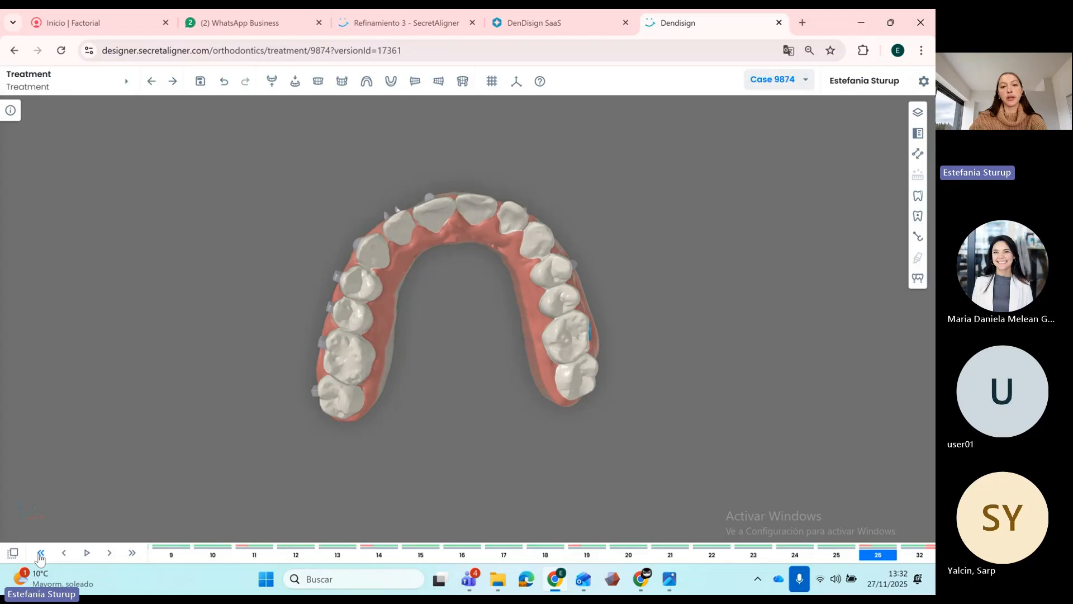
pyautogui.press('Right')
pyautogui.press('Right')
pyautogui.press('Right')
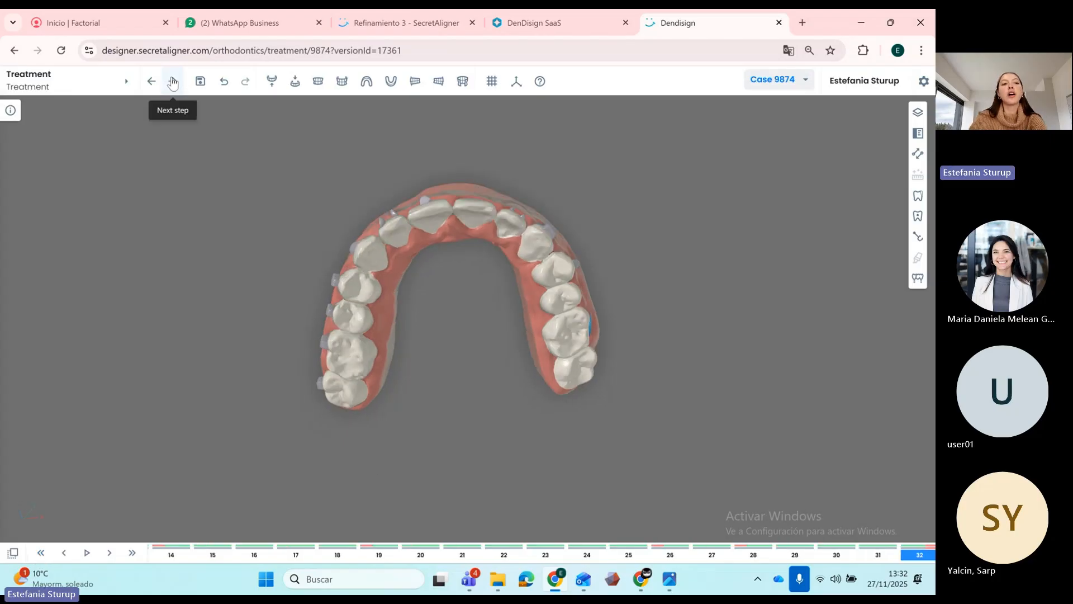
# - Advance the case to the Publish stage, accepting the potential-issues warning
pyautogui.click(98, 83)
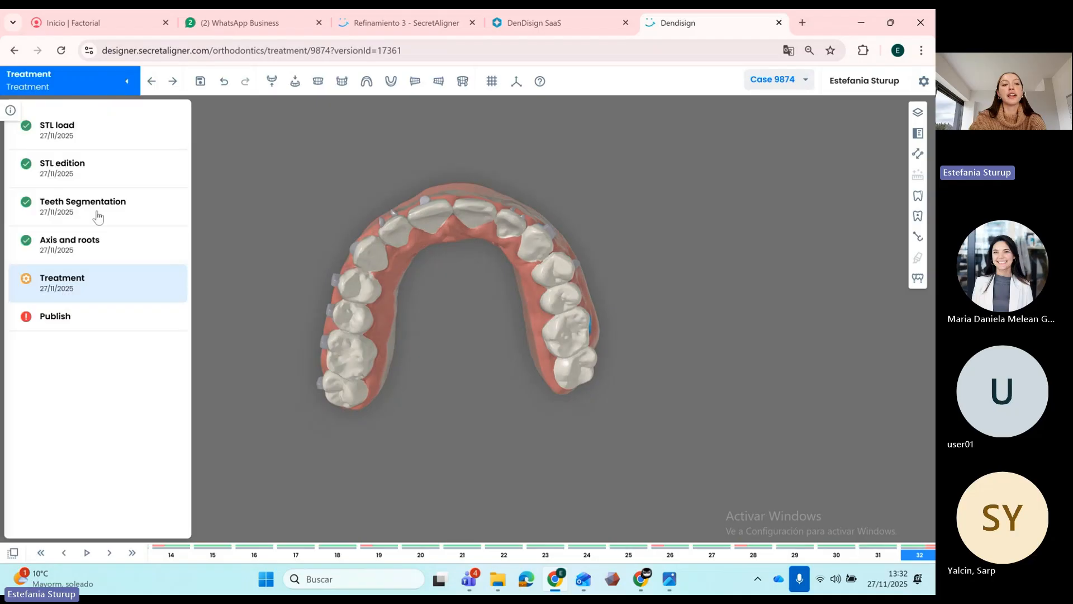
pyautogui.click(84, 83)
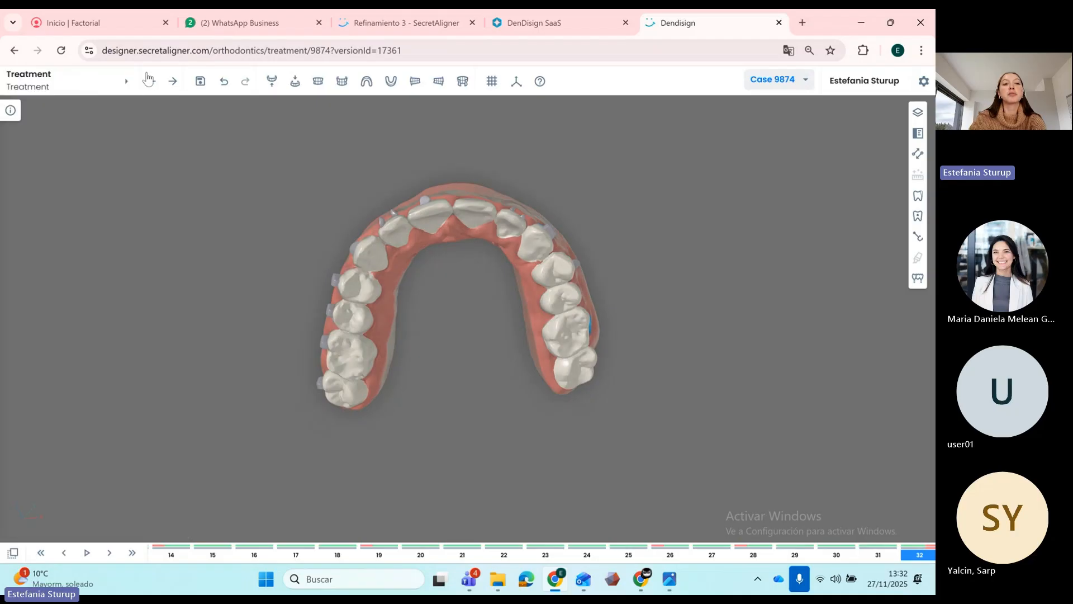
pyautogui.click(174, 84)
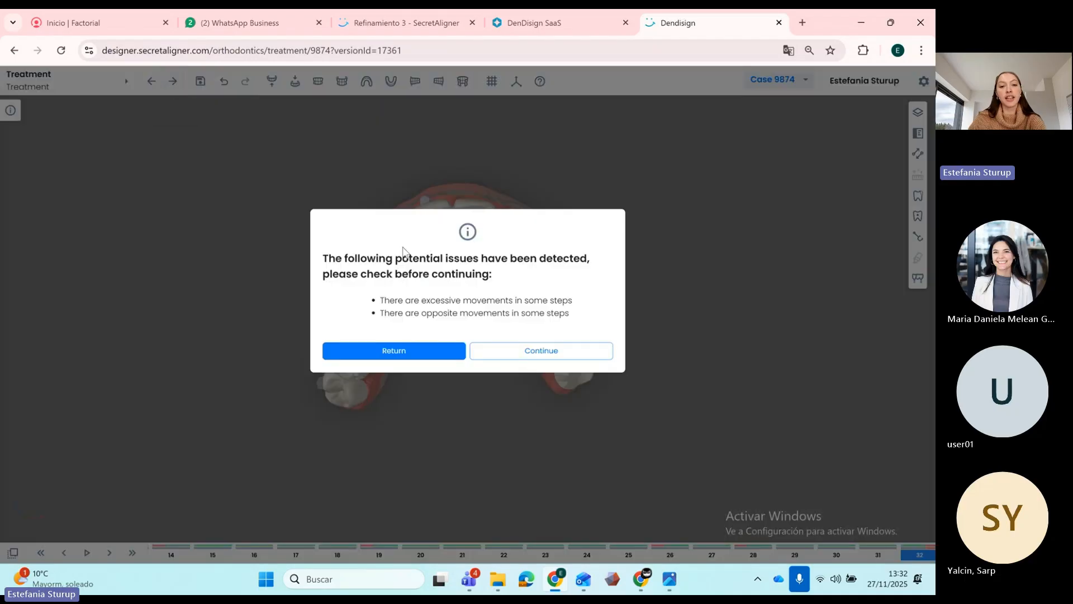
pyautogui.click(484, 352)
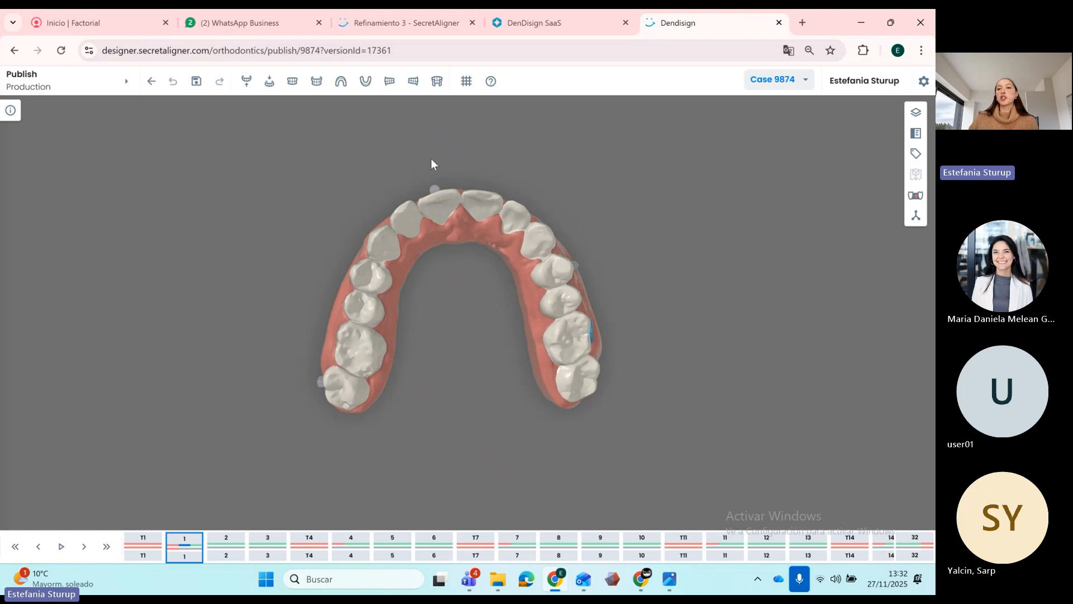
# - Open the Labels panel from the panels list and orbit to a frontal view
pyautogui.click(914, 114)
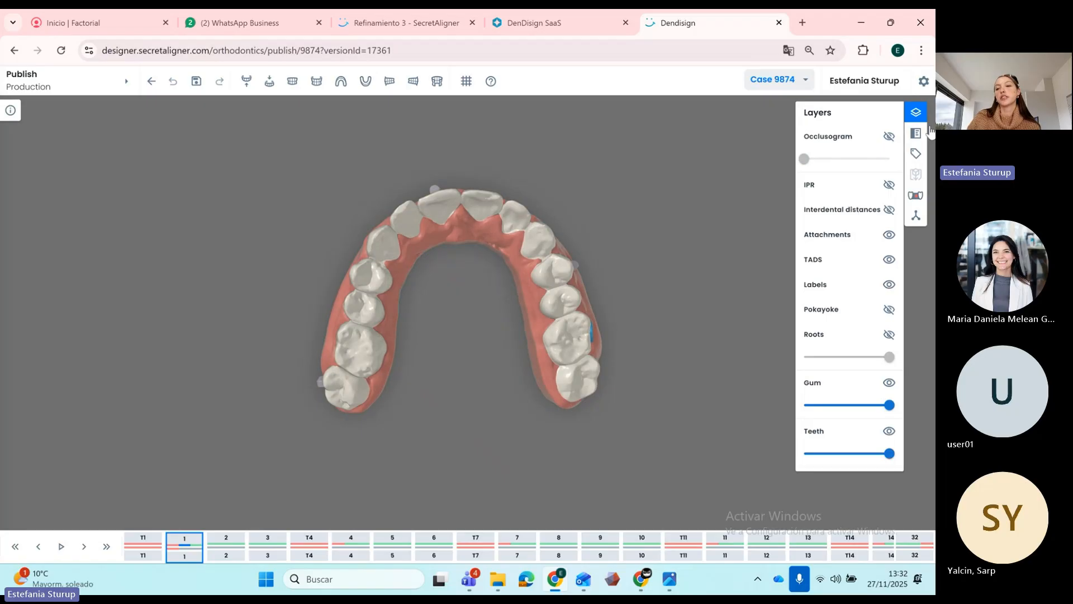
pyautogui.click(916, 133)
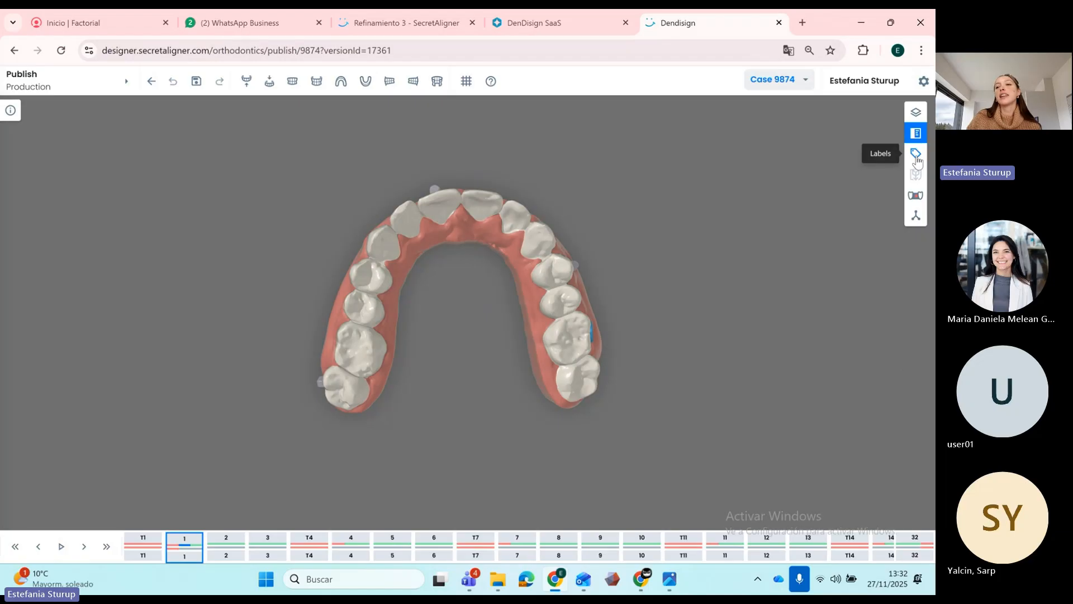
pyautogui.click(916, 154)
pyautogui.moveTo(444, 278); pyautogui.dragTo(515, 362)
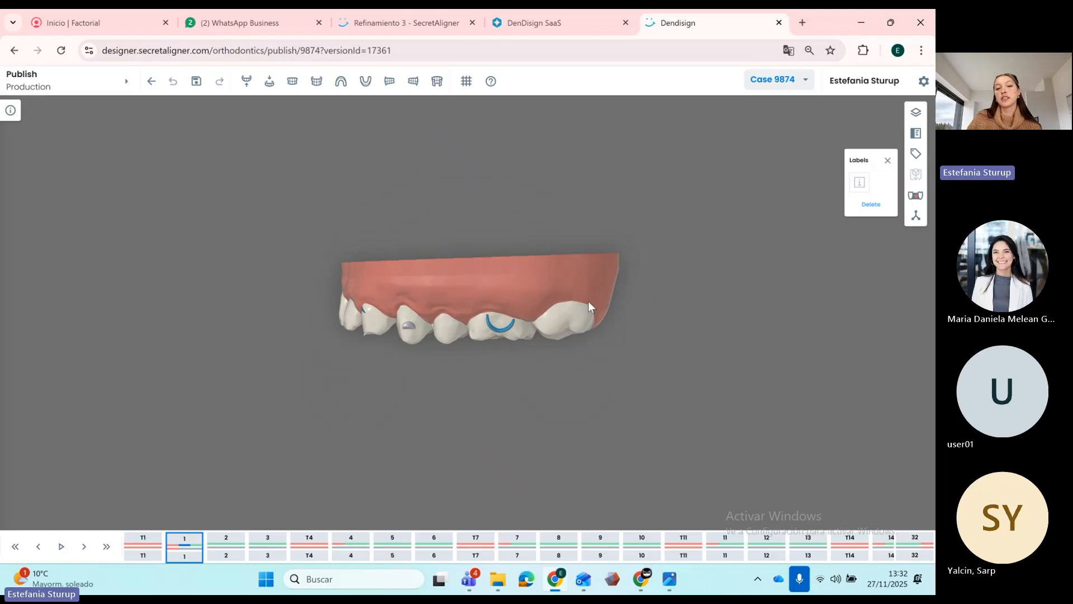
# - Add a label to the upper molar in all steps, then rotate and scale it on the tooth
pyautogui.click(860, 183)
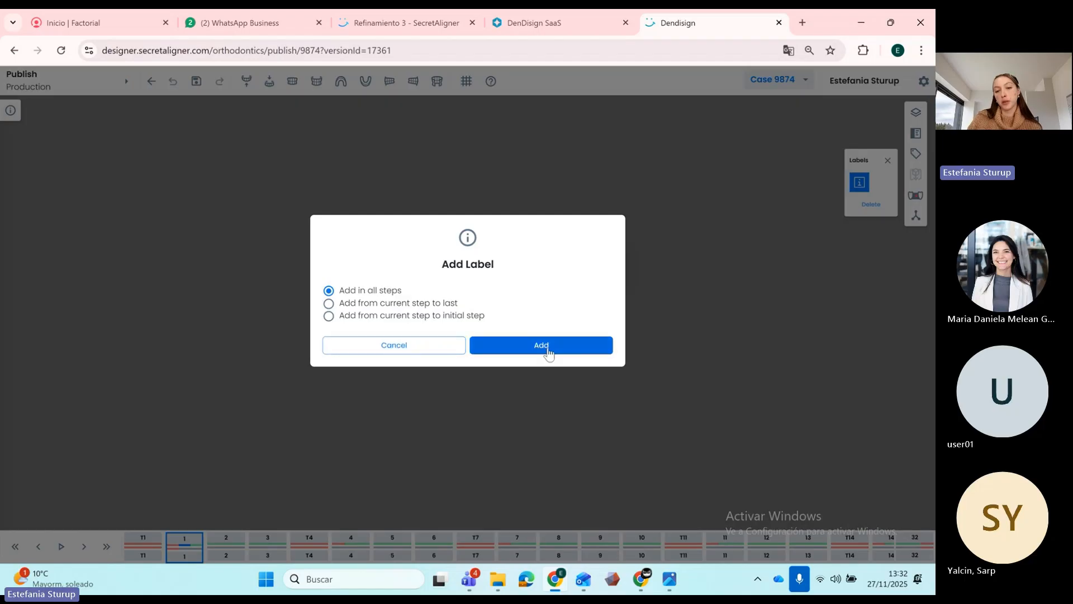
pyautogui.click(484, 352)
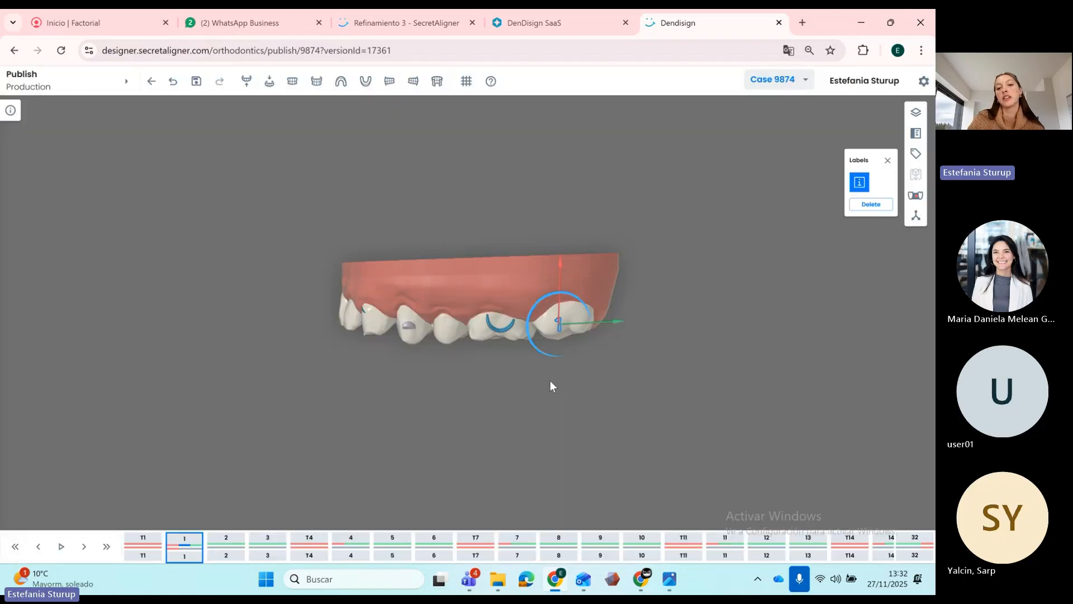
pyautogui.click(550, 381)
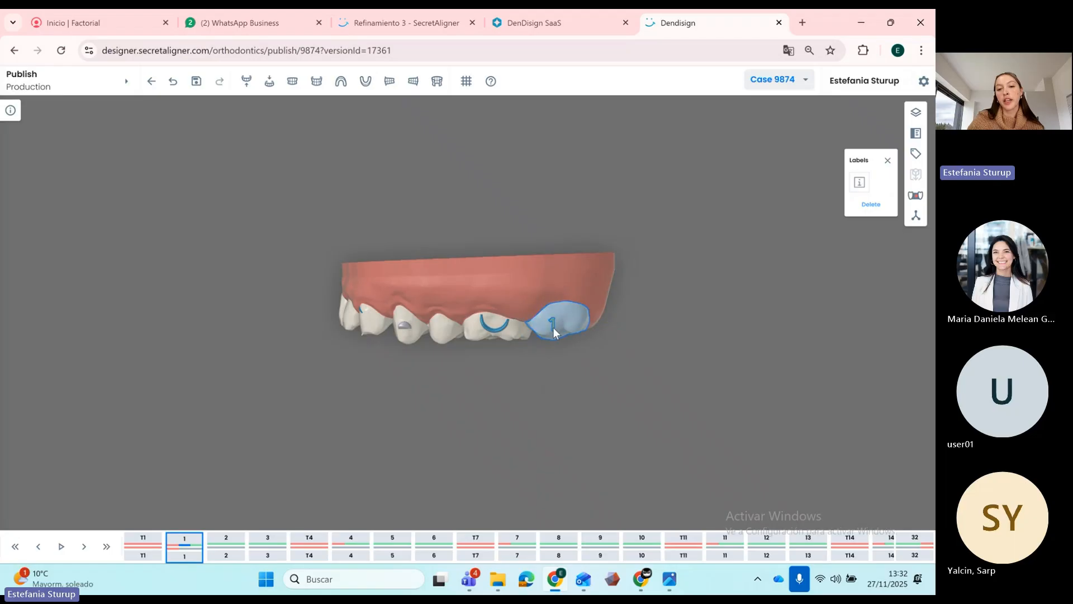
pyautogui.scroll(3, 598, 328)
pyautogui.click(631, 335)
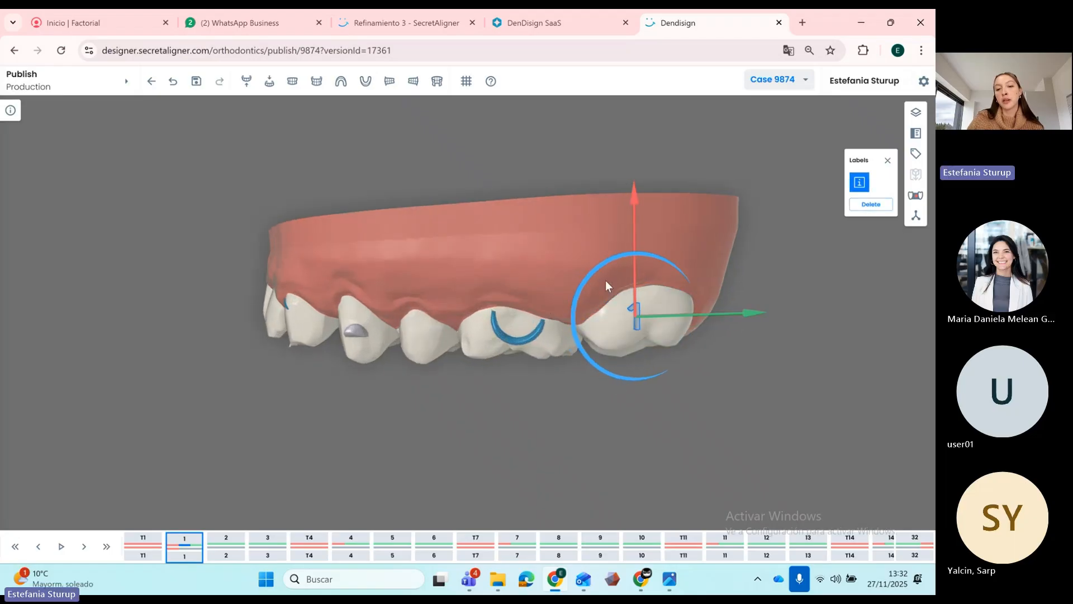
pyautogui.moveTo(605, 280); pyautogui.dragTo(641, 275)
pyautogui.press('s')
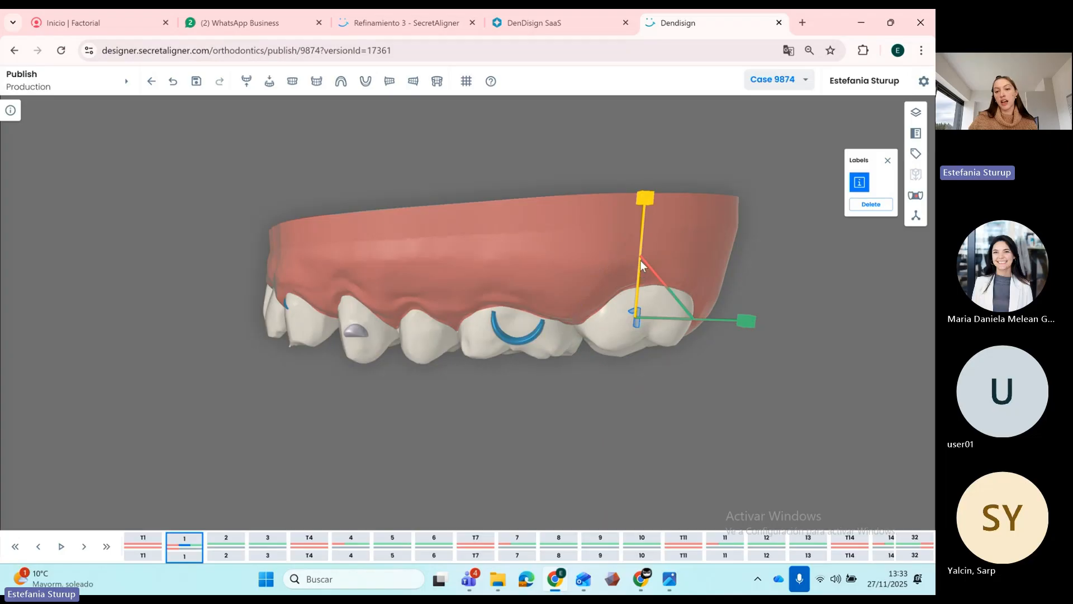
pyautogui.press('s')
pyautogui.press('s')
pyautogui.press('s')
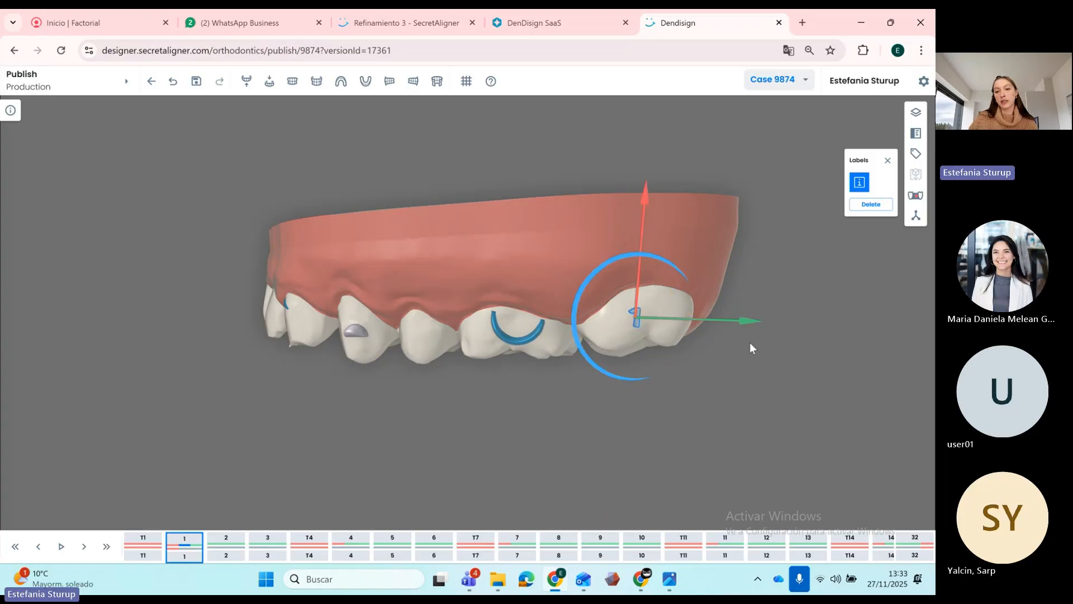
pyautogui.click(750, 344)
pyautogui.moveTo(749, 343); pyautogui.dragTo(669, 366)
# - Set the molar label's number to 20, close the Labels panel, and view from above
pyautogui.click(15, 544)
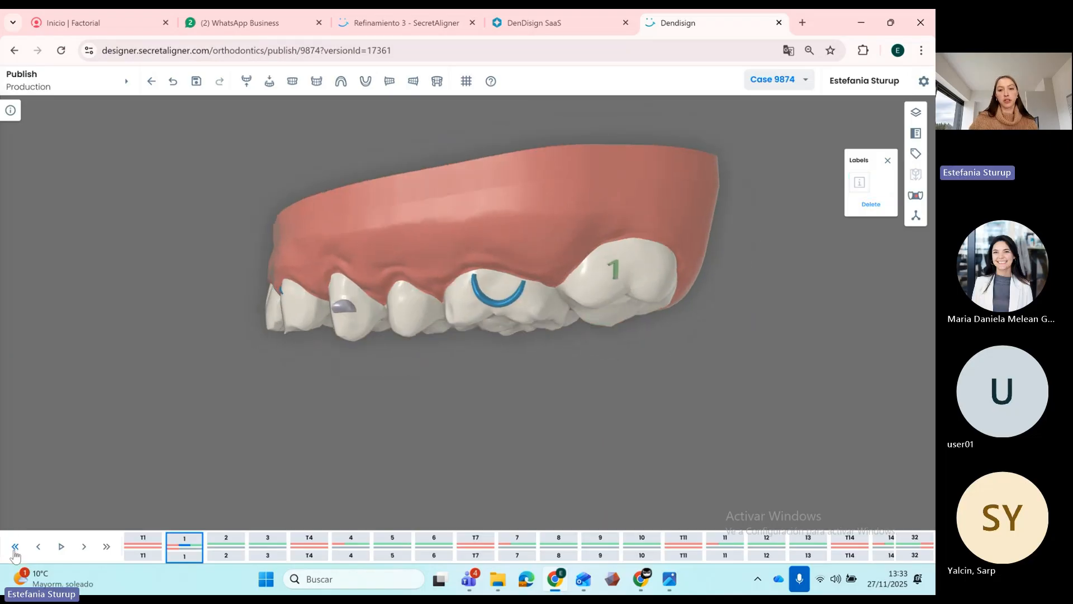
pyautogui.press('Right')
pyautogui.press('Right')
pyautogui.press('Right')
pyautogui.press('Right')
pyautogui.press('Right')
pyautogui.press('Right')
pyautogui.press('Right')
pyautogui.press('Right')
pyautogui.press('Right')
pyautogui.press('Right')
pyautogui.press('Right')
pyautogui.press('Right')
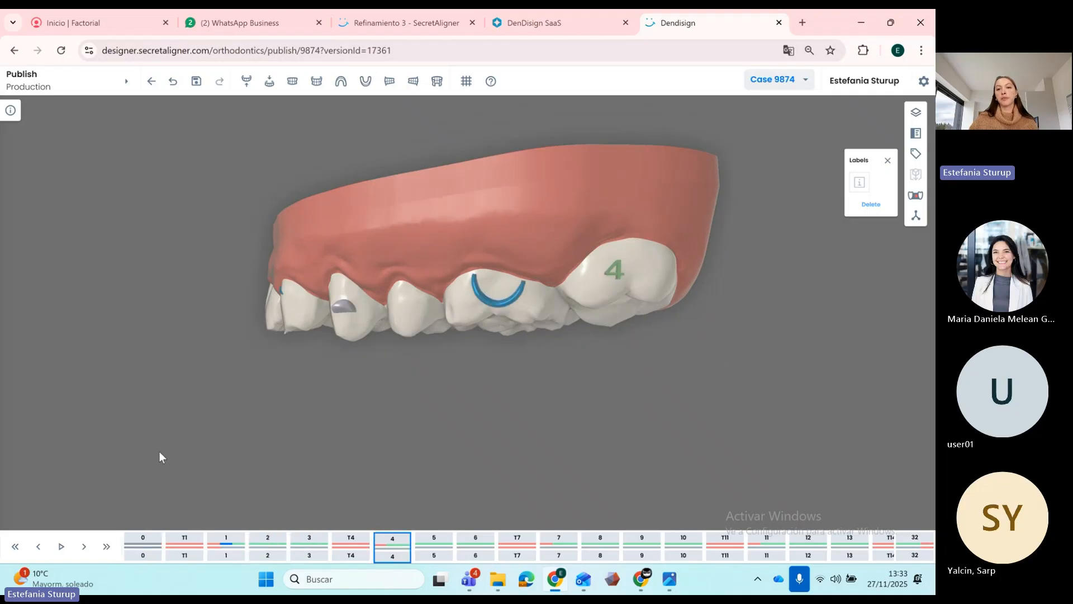
pyautogui.press('Right')
pyautogui.press('Right')
pyautogui.press('Right')
pyautogui.press('Right')
pyautogui.press('Right')
pyautogui.press('Right')
pyautogui.press('Right')
pyautogui.press('Right')
pyautogui.press('Right')
pyautogui.press('Right')
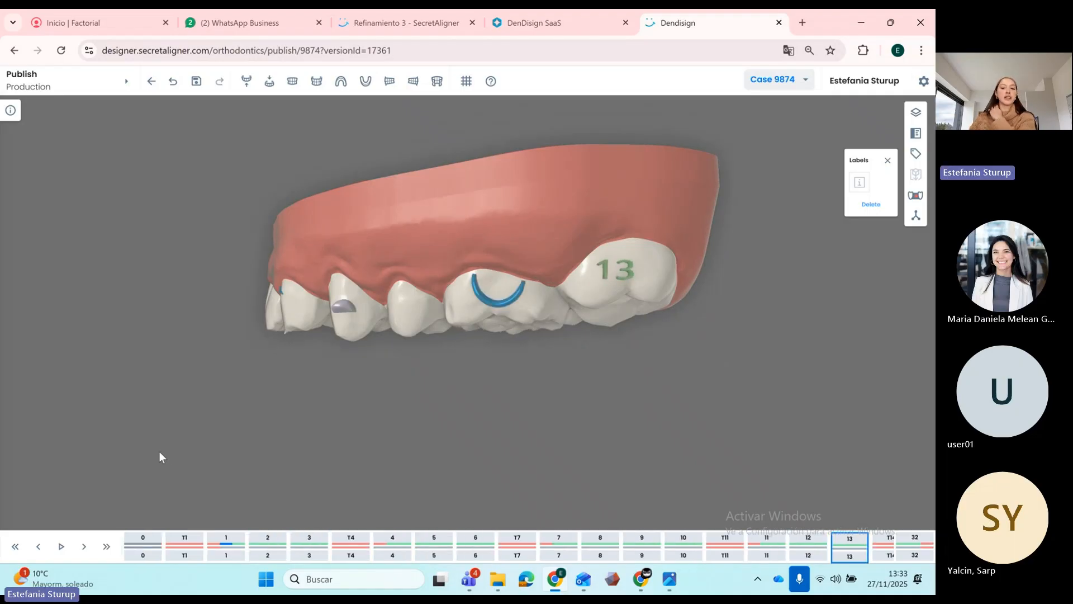
pyautogui.press('Right')
pyautogui.press('Right')
pyautogui.press('Right')
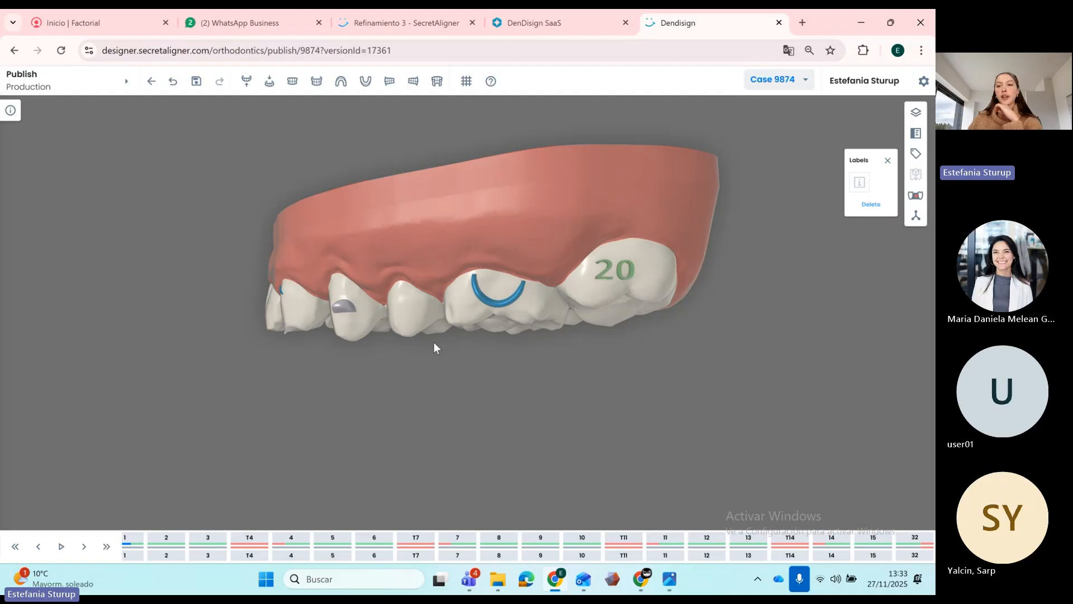
pyautogui.click(887, 160)
pyautogui.moveTo(803, 248); pyautogui.dragTo(472, 255)
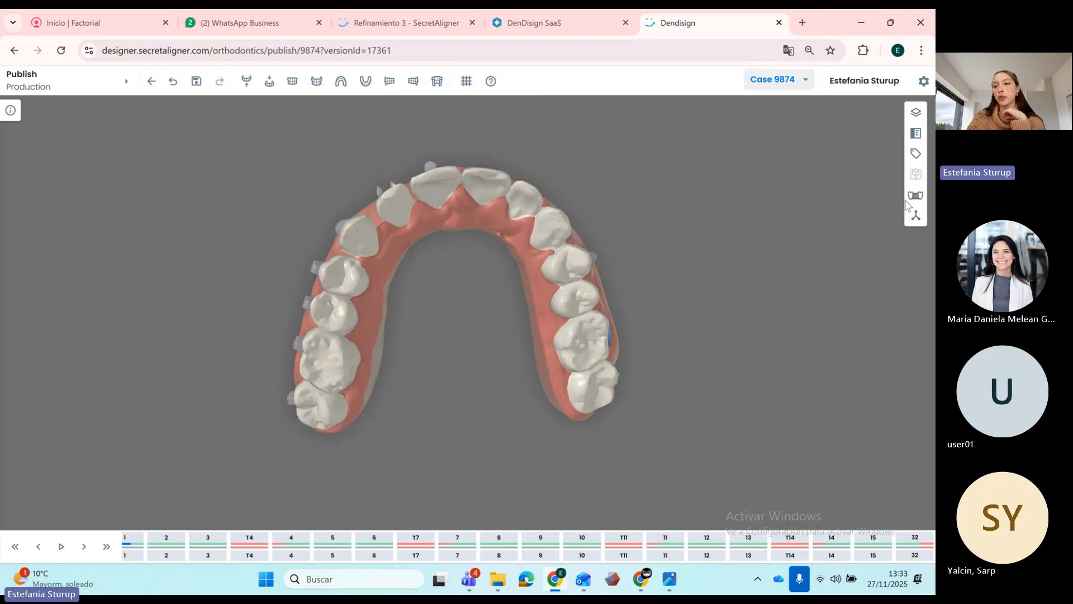
# - Open the Blockers panel and add IPR blockers to the upper arch
pyautogui.click(915, 197)
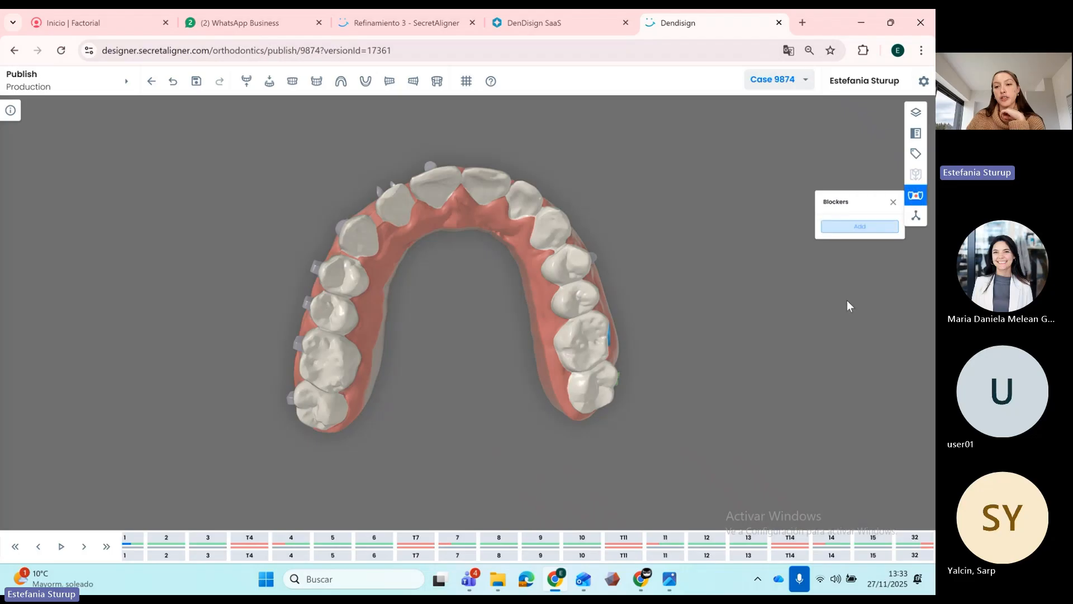
pyautogui.moveTo(504, 396); pyautogui.dragTo(477, 375)
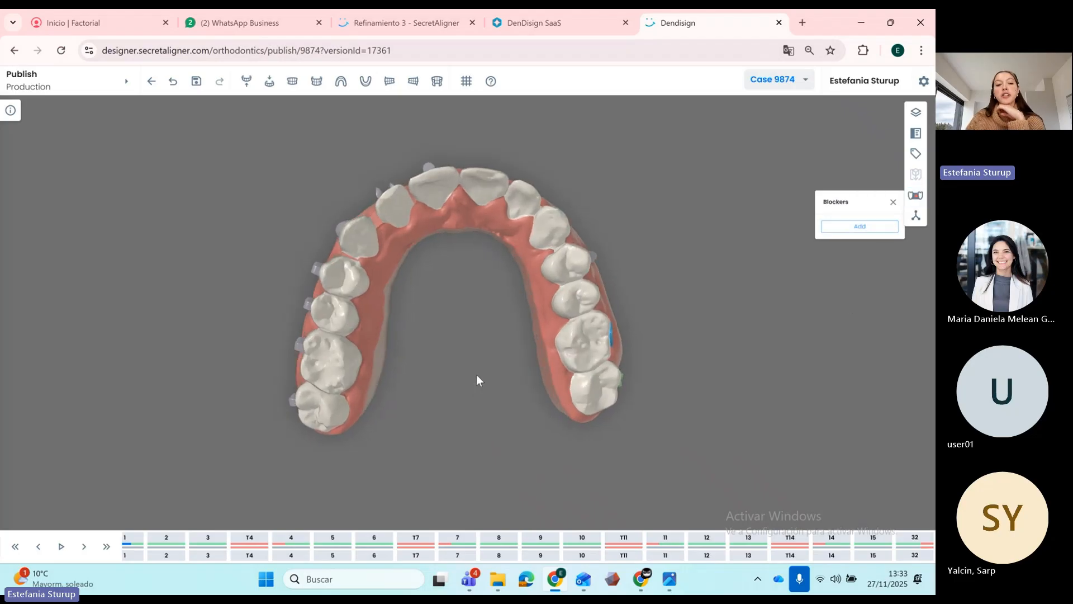
pyautogui.click(862, 228)
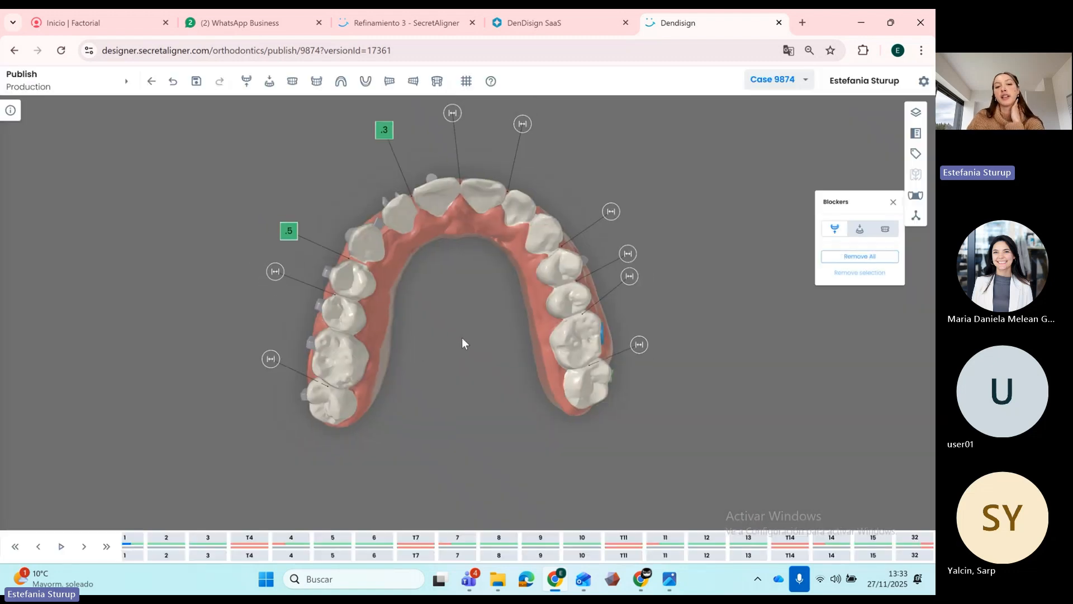
pyautogui.moveTo(462, 338); pyautogui.dragTo(488, 336)
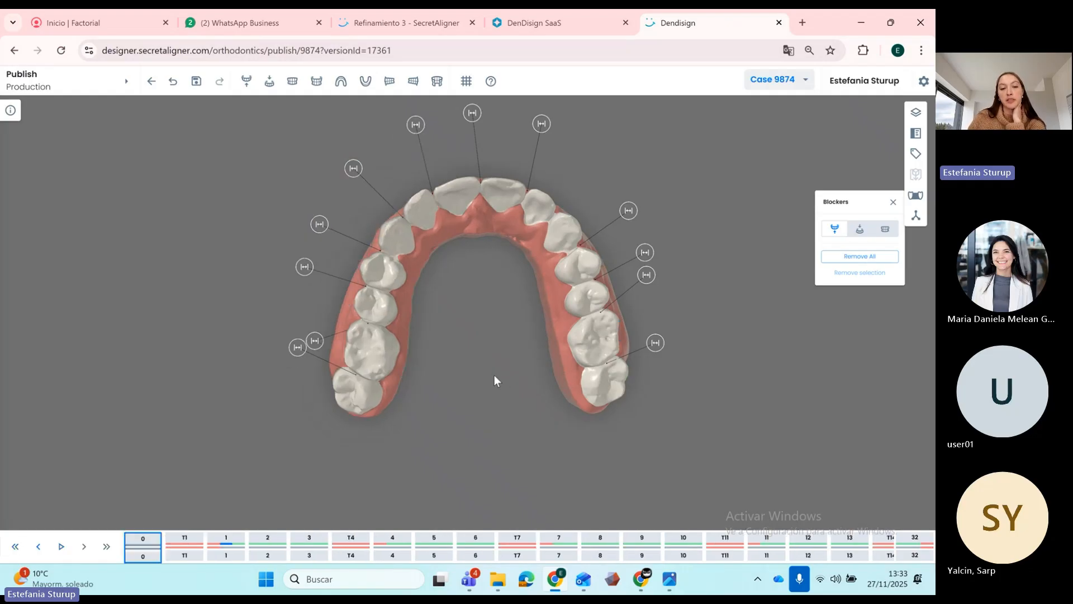
# - Inspect the blockers through the treatment stages, then go back to stage 3
pyautogui.press('Right')
pyautogui.press('Right')
pyautogui.press('Right')
pyautogui.press('Right')
pyautogui.moveTo(484, 359); pyautogui.dragTo(507, 374)
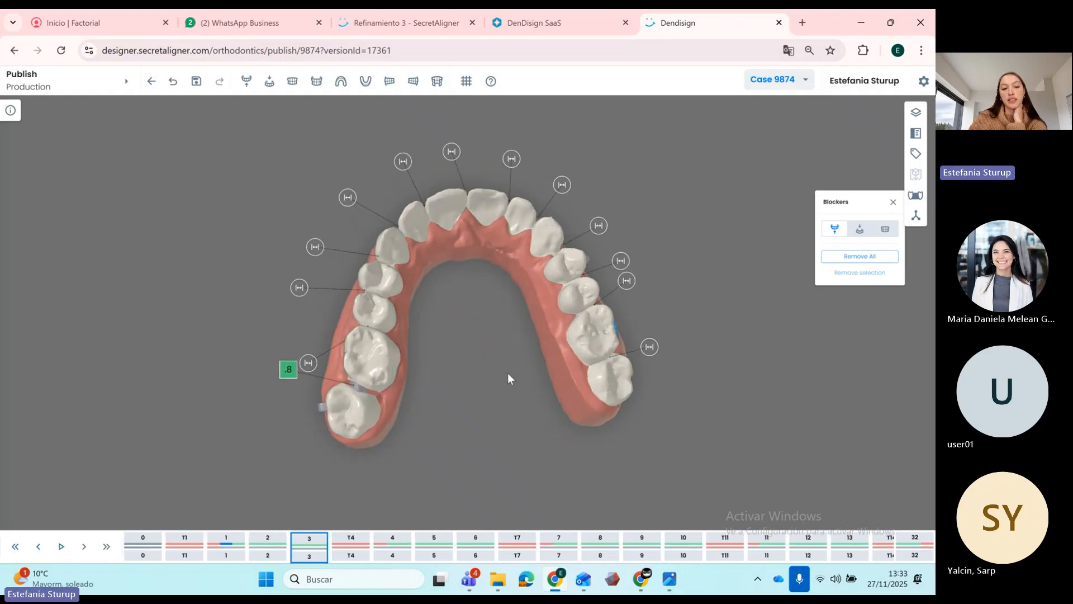
pyautogui.press('Right')
pyautogui.press('Right')
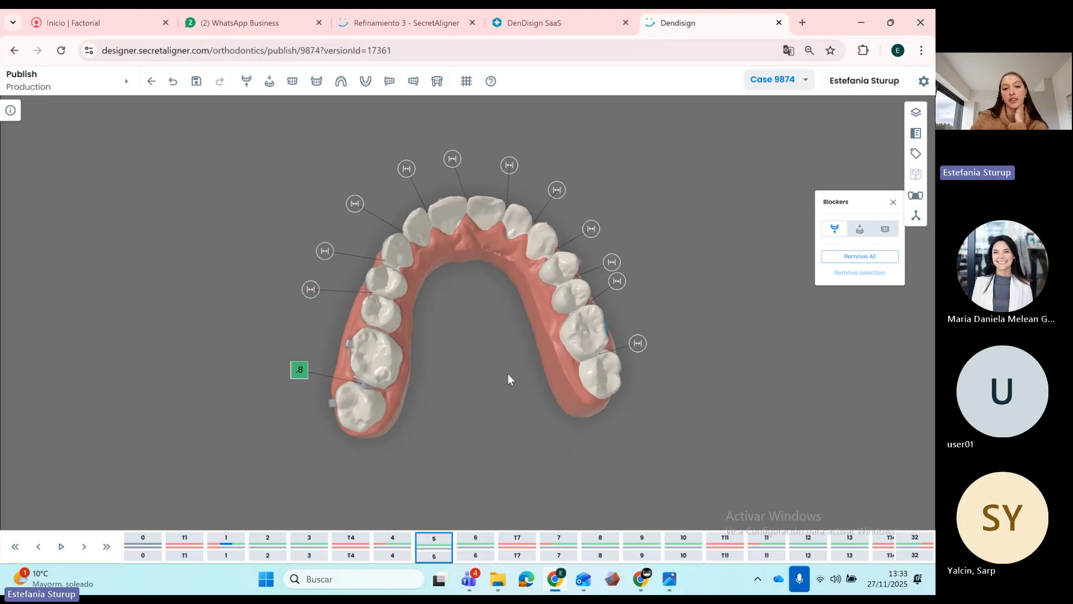
pyautogui.press('Right')
pyautogui.press('Right')
pyautogui.press('Right')
pyautogui.press('Right')
pyautogui.press('Right')
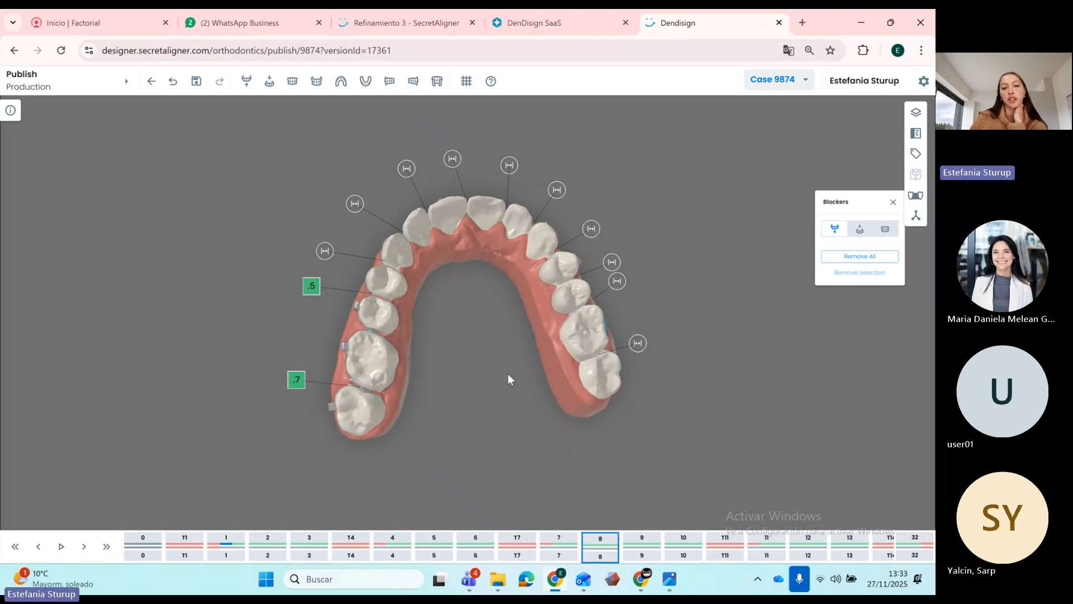
pyautogui.moveTo(507, 374); pyautogui.dragTo(483, 376)
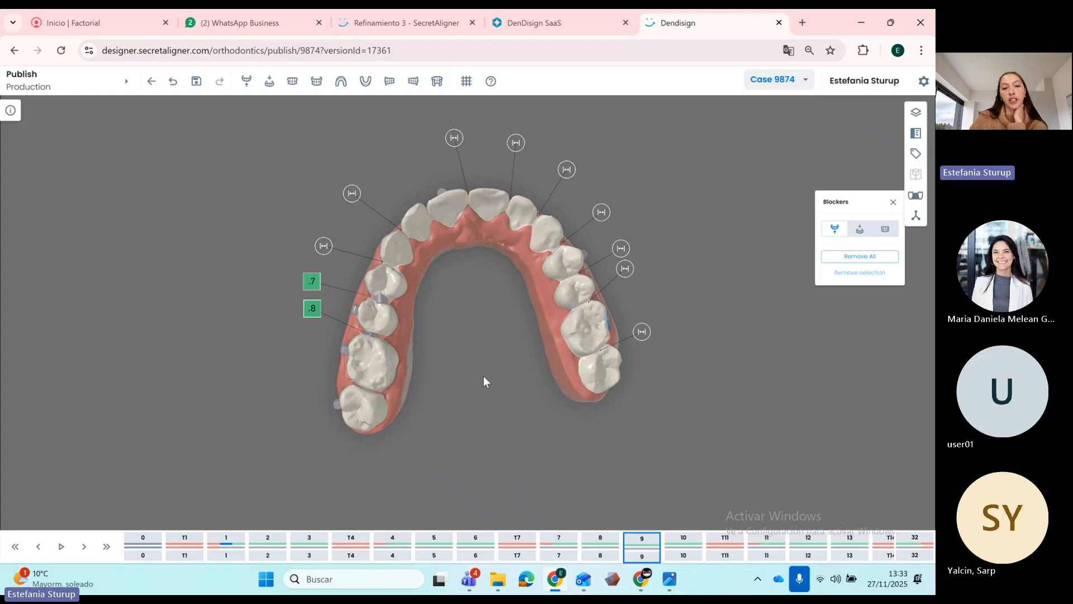
pyautogui.press('Right')
pyautogui.press('Right')
pyautogui.press('Right')
pyautogui.press('Right')
pyautogui.press('Right')
pyautogui.press('Right')
pyautogui.press('Right')
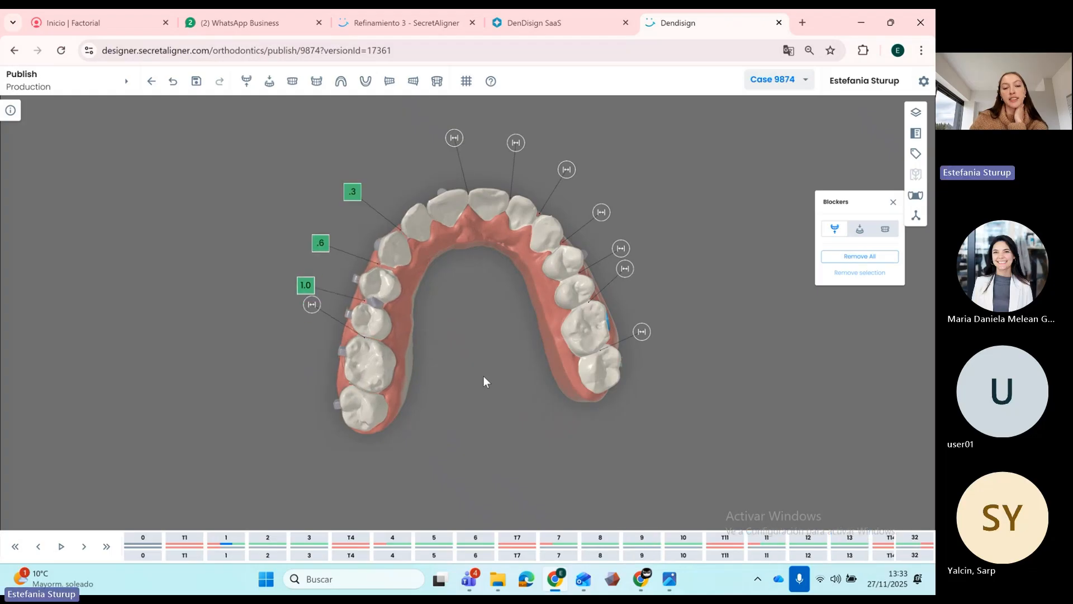
pyautogui.press('Right')
pyautogui.press('Right')
pyautogui.press('Right')
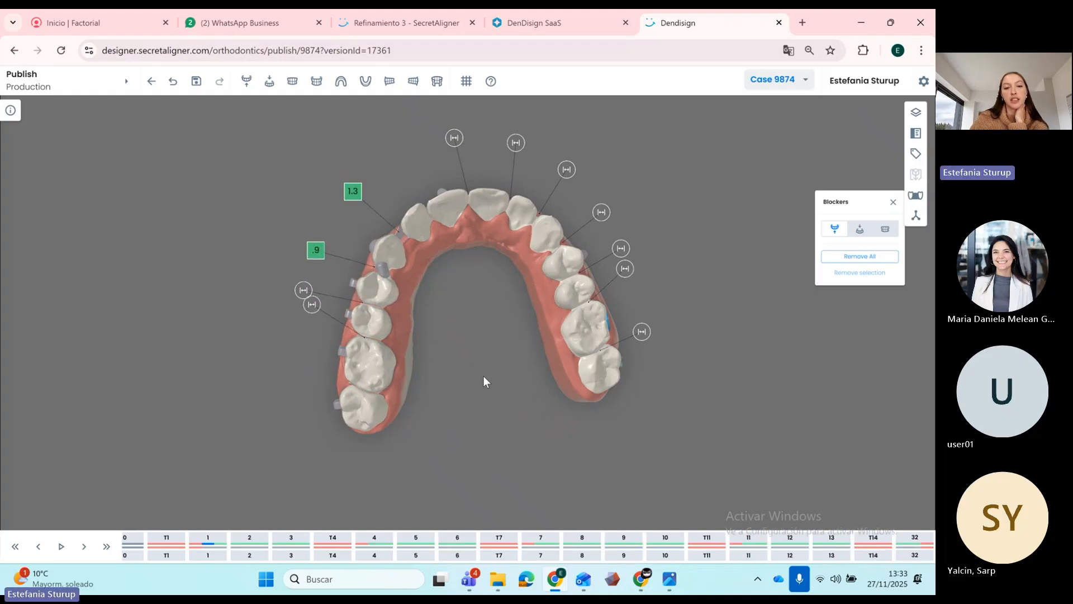
pyautogui.scroll(4, 483, 376)
pyautogui.moveTo(481, 372); pyautogui.dragTo(493, 302)
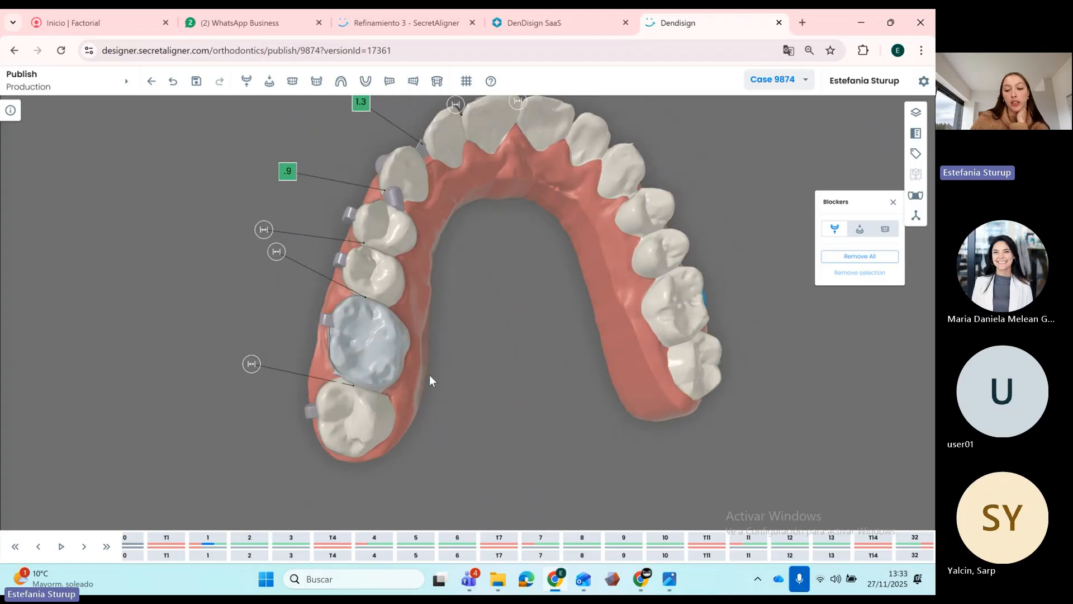
pyautogui.press('Home')
pyautogui.press('Right')
pyautogui.press('Right')
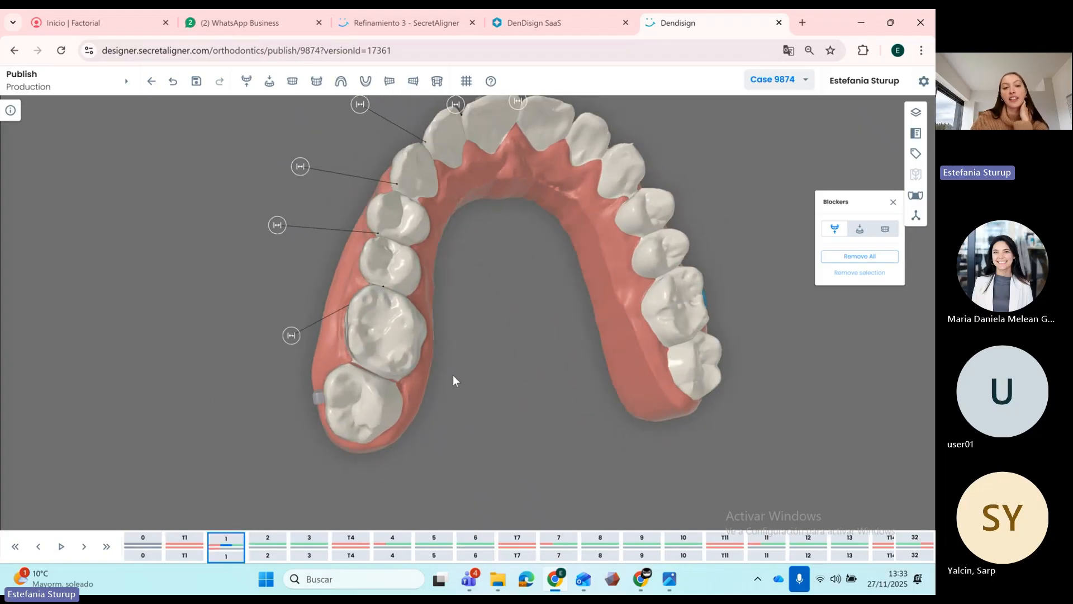
pyautogui.press('Right')
pyautogui.press('Right')
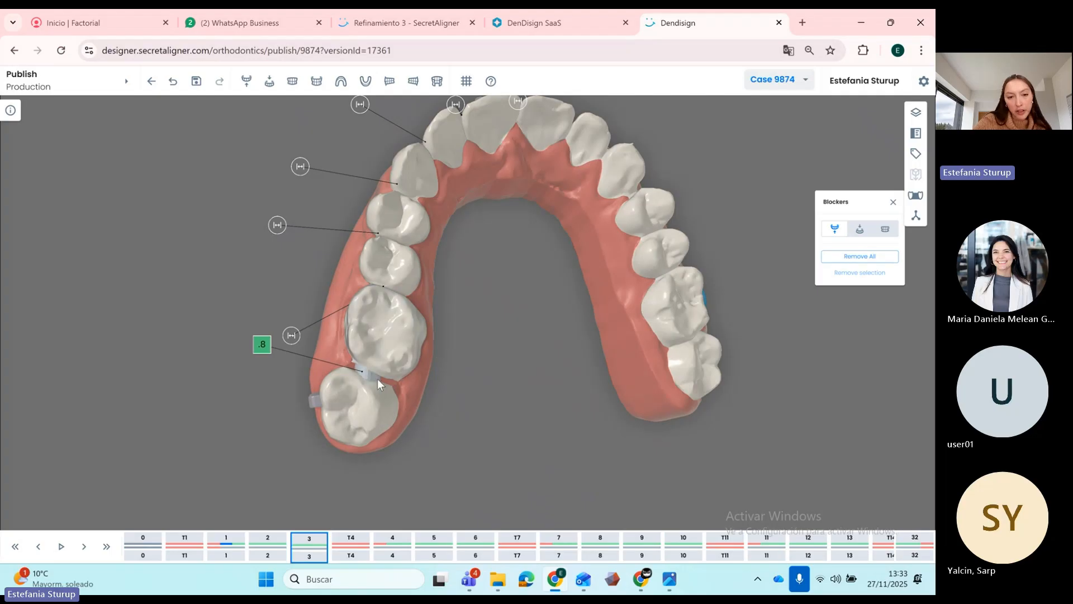
# - Move the blocker between the left molars slightly outward
pyautogui.click(378, 380)
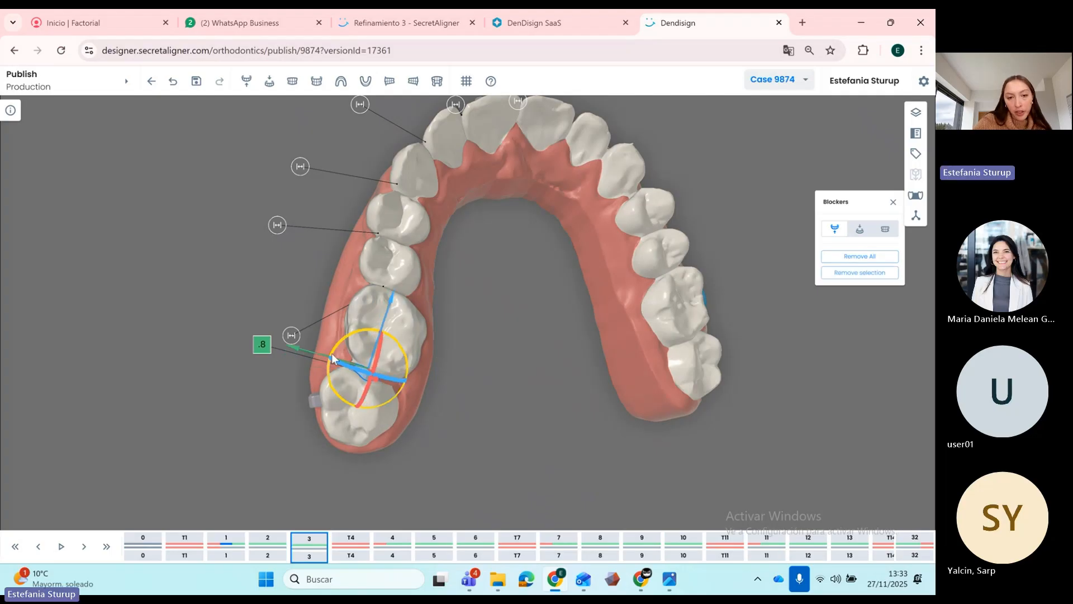
pyautogui.moveTo(481, 397); pyautogui.dragTo(456, 392)
pyautogui.click(305, 348)
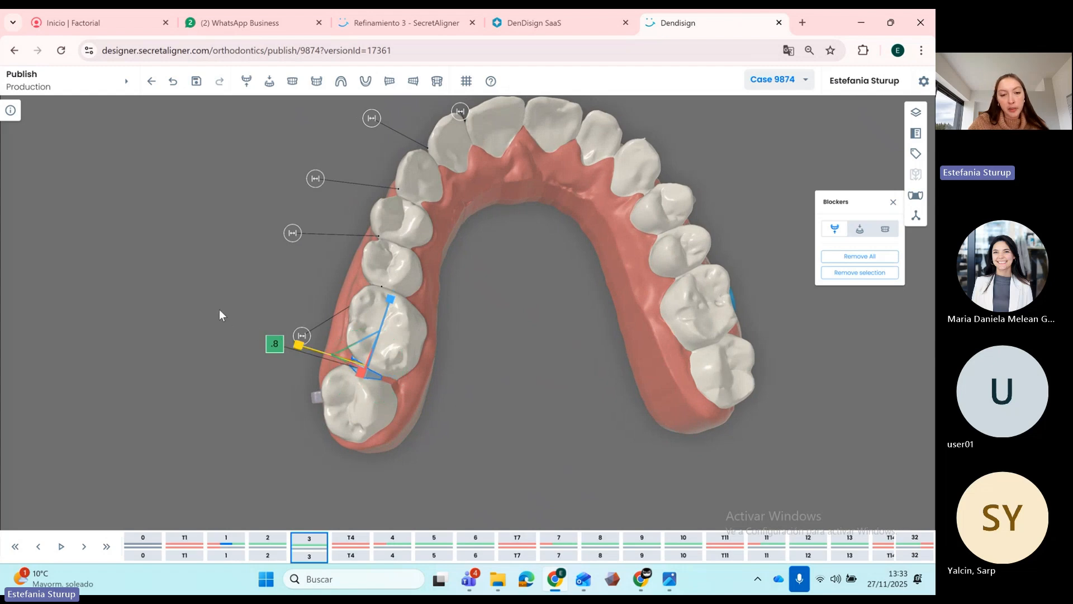
pyautogui.click(337, 357)
pyautogui.moveTo(313, 348); pyautogui.dragTo(318, 350)
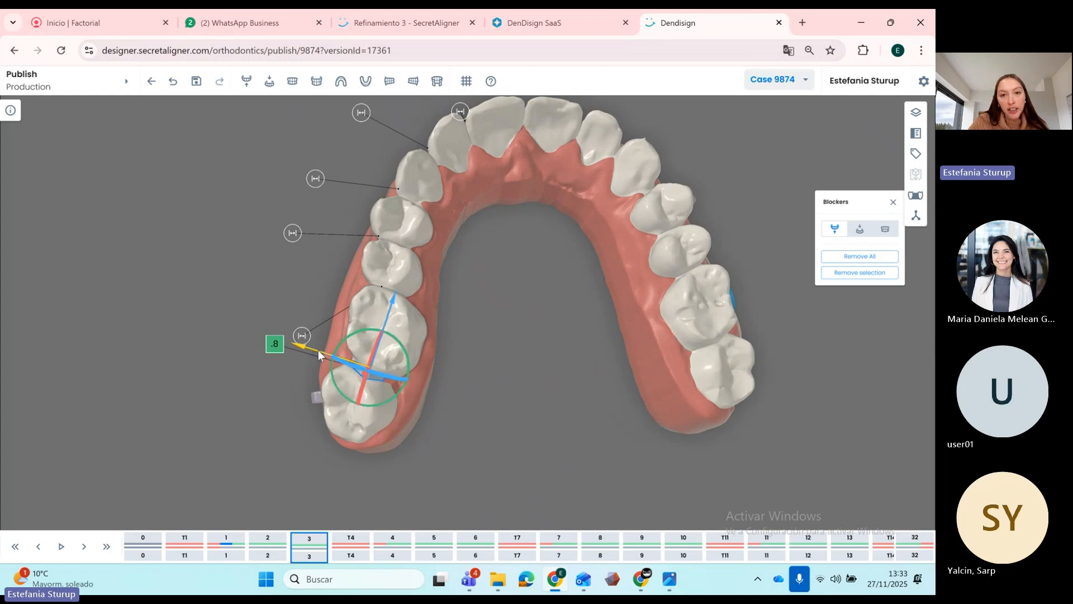
pyautogui.moveTo(535, 340); pyautogui.dragTo(494, 357)
pyautogui.click(517, 324)
pyautogui.click(368, 379)
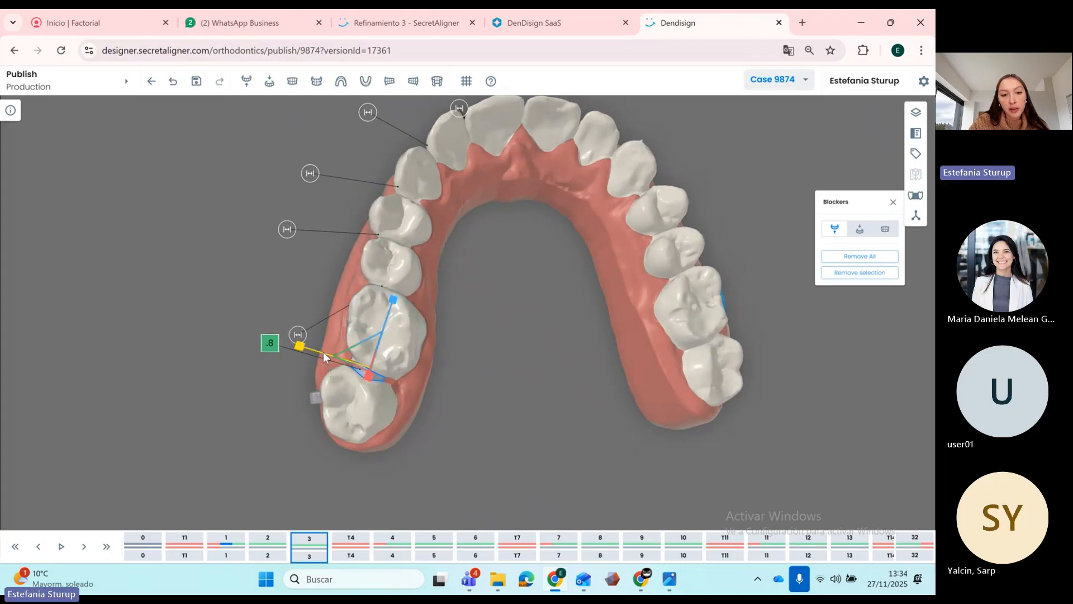
pyautogui.moveTo(503, 282); pyautogui.dragTo(501, 347)
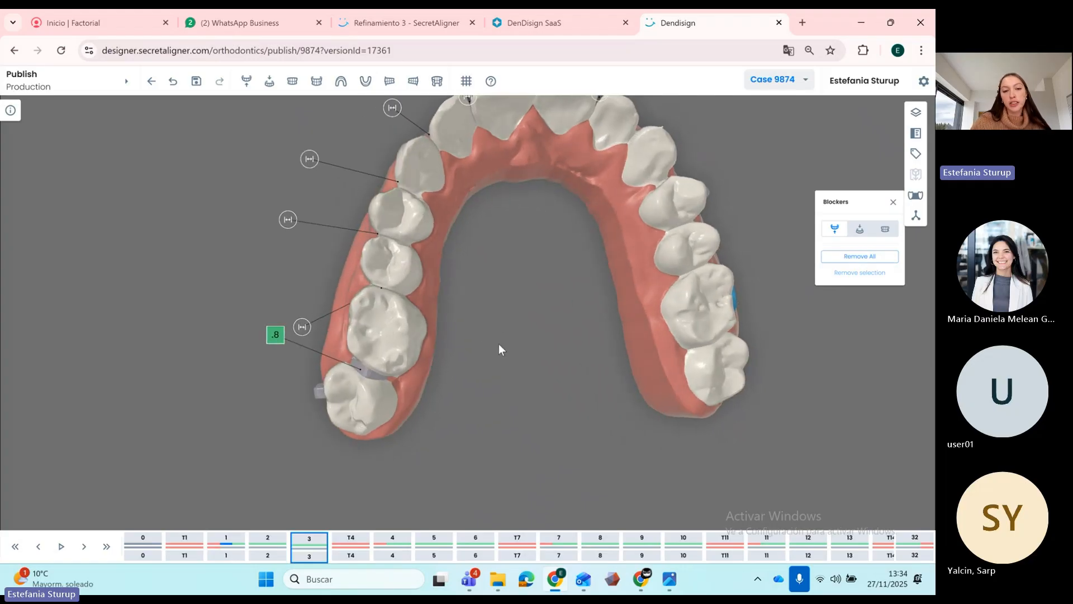
# - At stage 7, rotate and scale the blocker on the left premolar
pyautogui.press('Right')
pyautogui.press('Right')
pyautogui.press('Right')
pyautogui.press('Right')
pyautogui.press('Right')
pyautogui.press('Right')
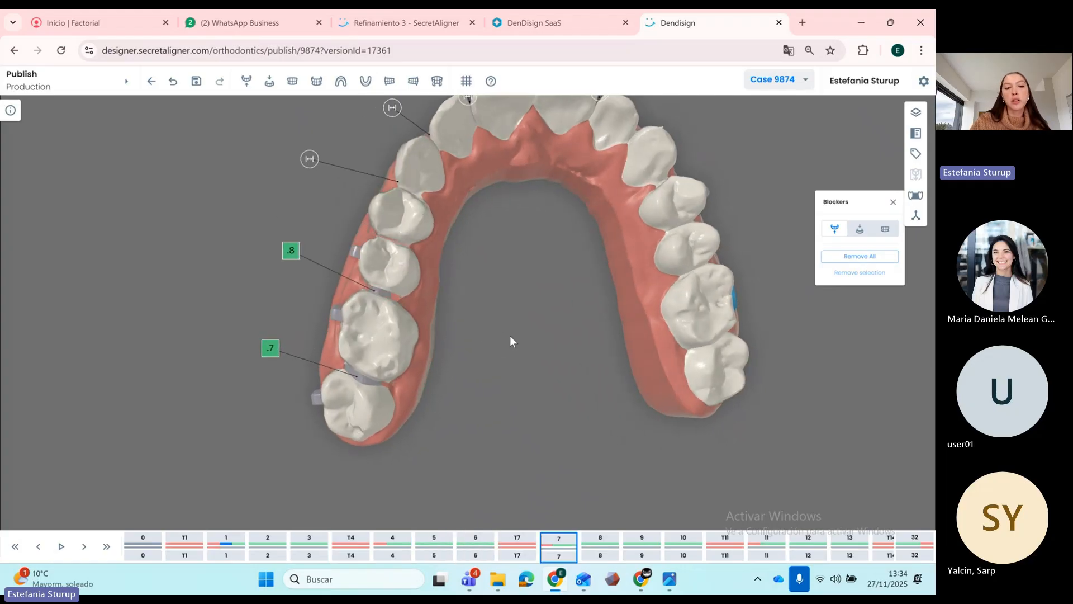
pyautogui.click(380, 290)
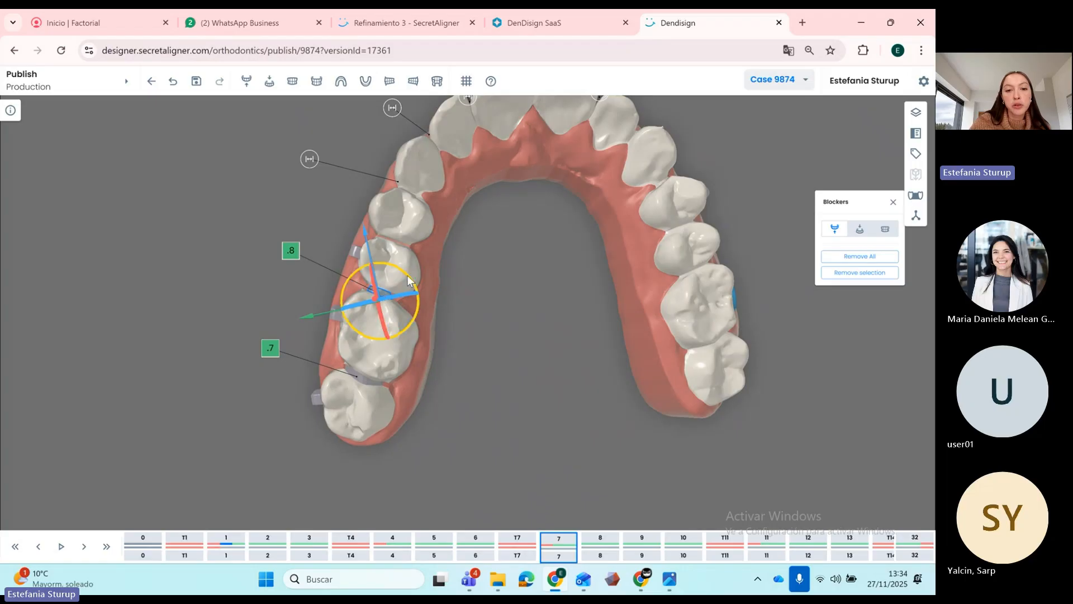
pyautogui.moveTo(409, 280); pyautogui.dragTo(420, 290)
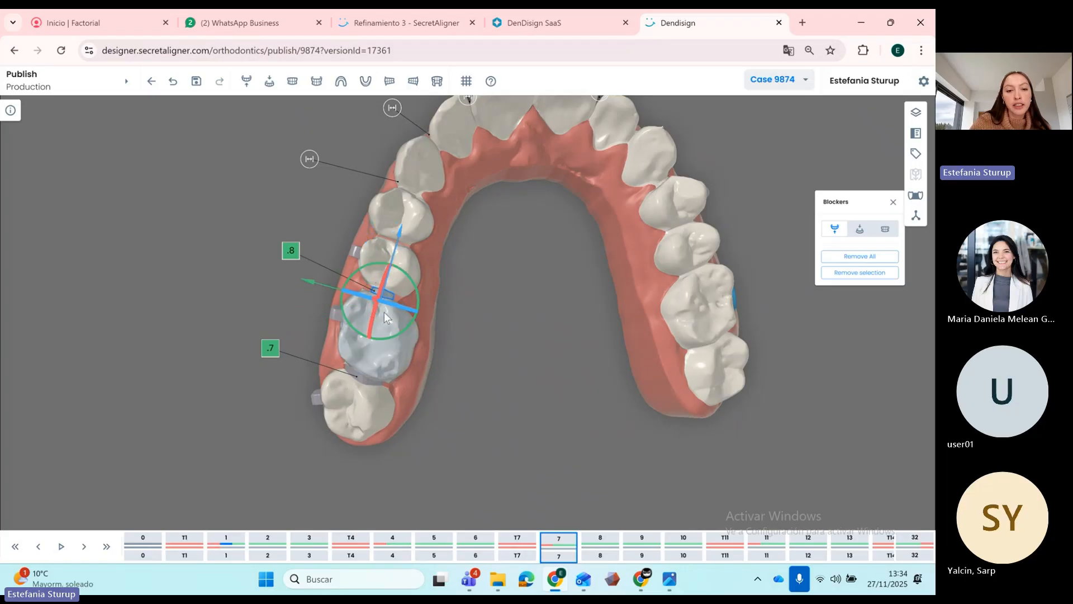
pyautogui.press('s')
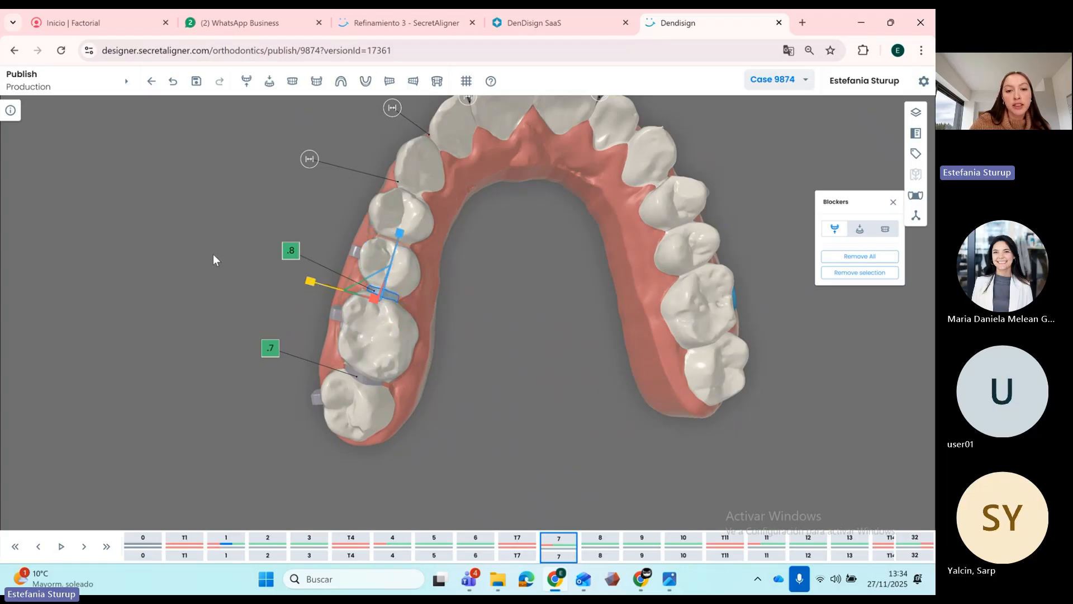
pyautogui.click(561, 364)
pyautogui.moveTo(561, 365); pyautogui.dragTo(459, 293)
# - Advance past stage 12 to later stages with the front teeth in view
pyautogui.press('Right')
pyautogui.press('Right')
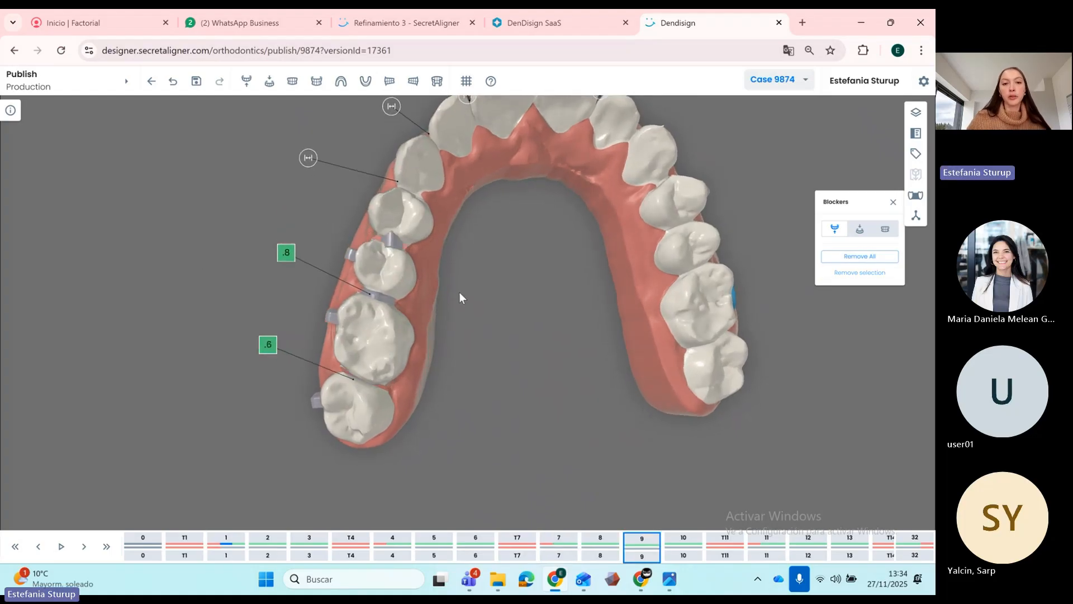
pyautogui.press('Right')
pyautogui.press('Right')
pyautogui.press('Right')
pyautogui.moveTo(499, 256); pyautogui.dragTo(521, 307)
pyautogui.press('Right')
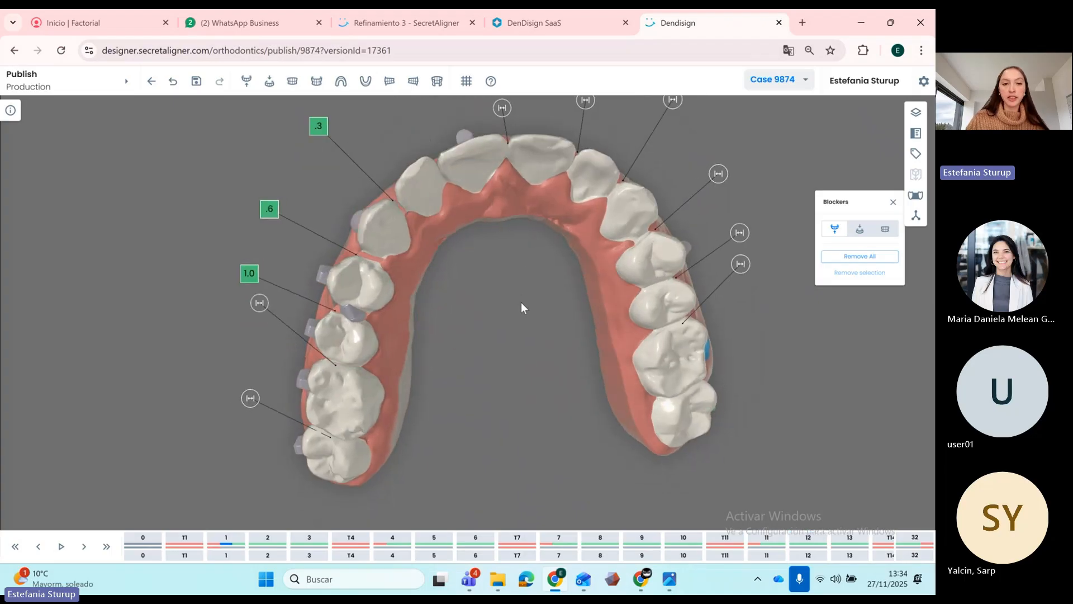
pyautogui.press('Right')
pyautogui.press('Right')
pyautogui.press('Right')
pyautogui.moveTo(521, 302); pyautogui.dragTo(498, 314)
# - Rotate the left front-tooth blocker about 20°, shift it slightly, and widen it
pyautogui.click(394, 206)
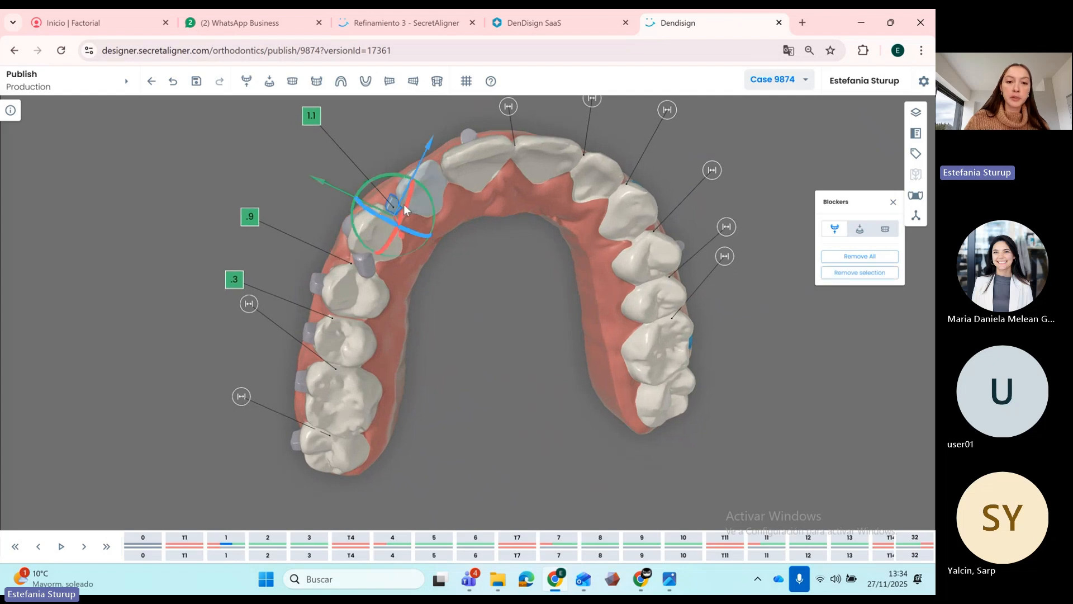
pyautogui.moveTo(432, 206); pyautogui.dragTo(435, 215)
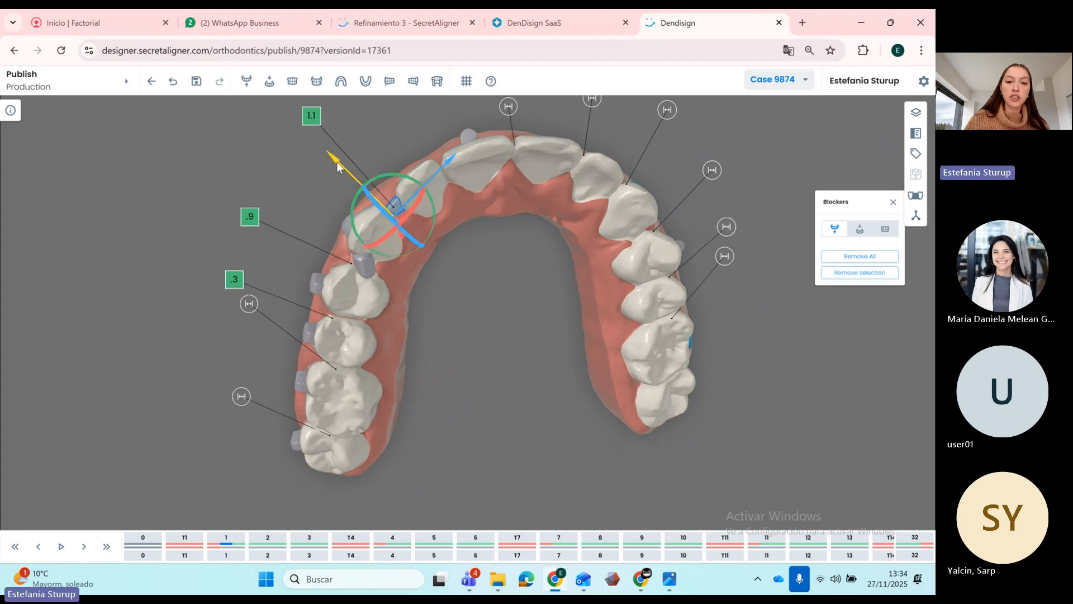
pyautogui.moveTo(337, 163); pyautogui.dragTo(341, 166)
pyautogui.press('s')
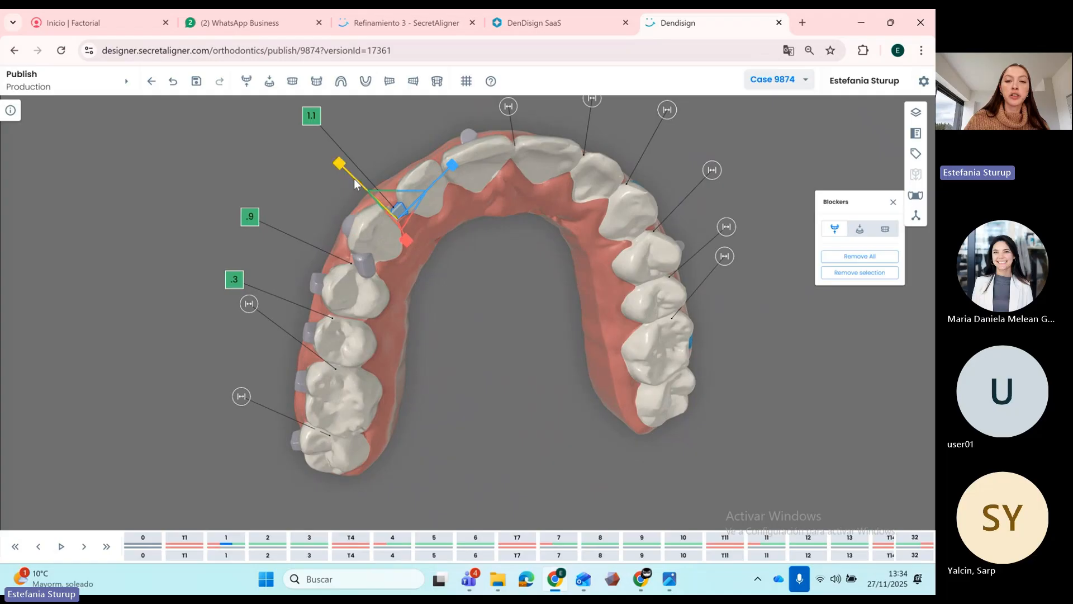
pyautogui.moveTo(298, 123); pyautogui.dragTo(506, 319)
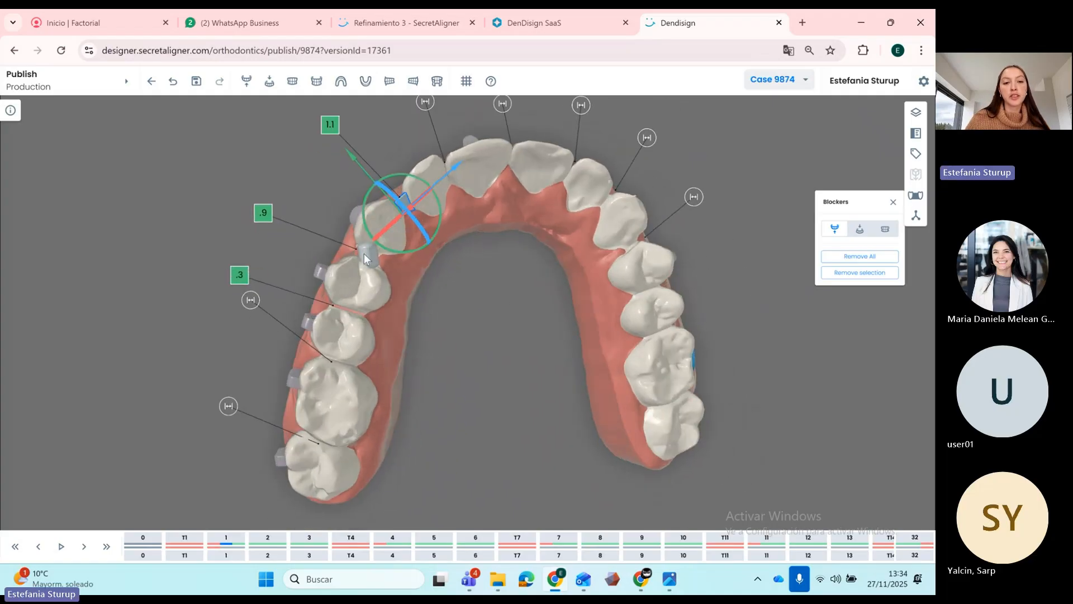
pyautogui.moveTo(389, 223); pyautogui.dragTo(400, 231)
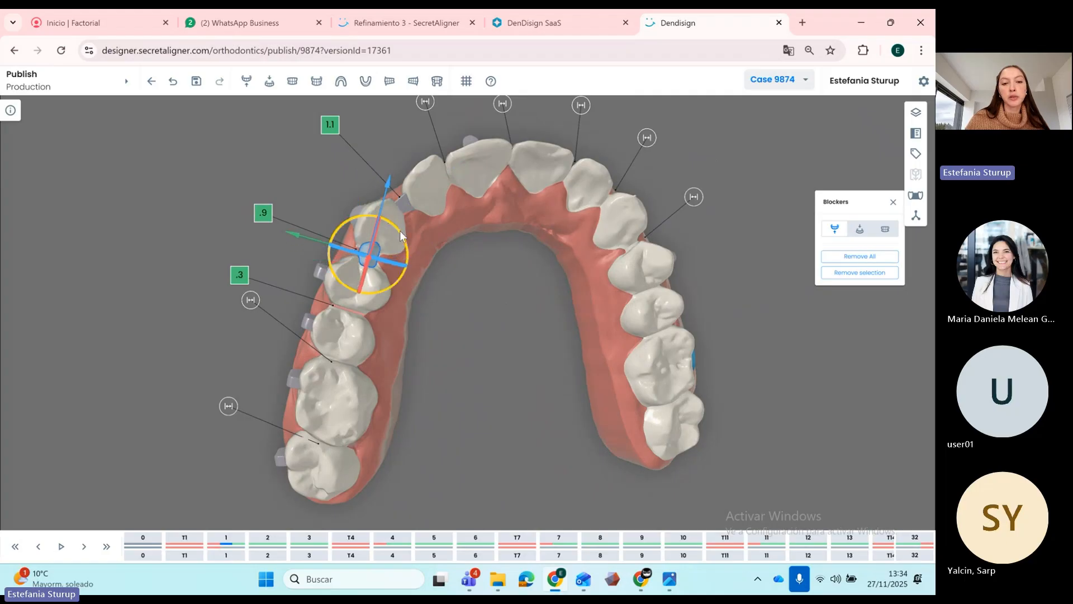
pyautogui.press('r')
pyautogui.moveTo(320, 241); pyautogui.dragTo(250, 225)
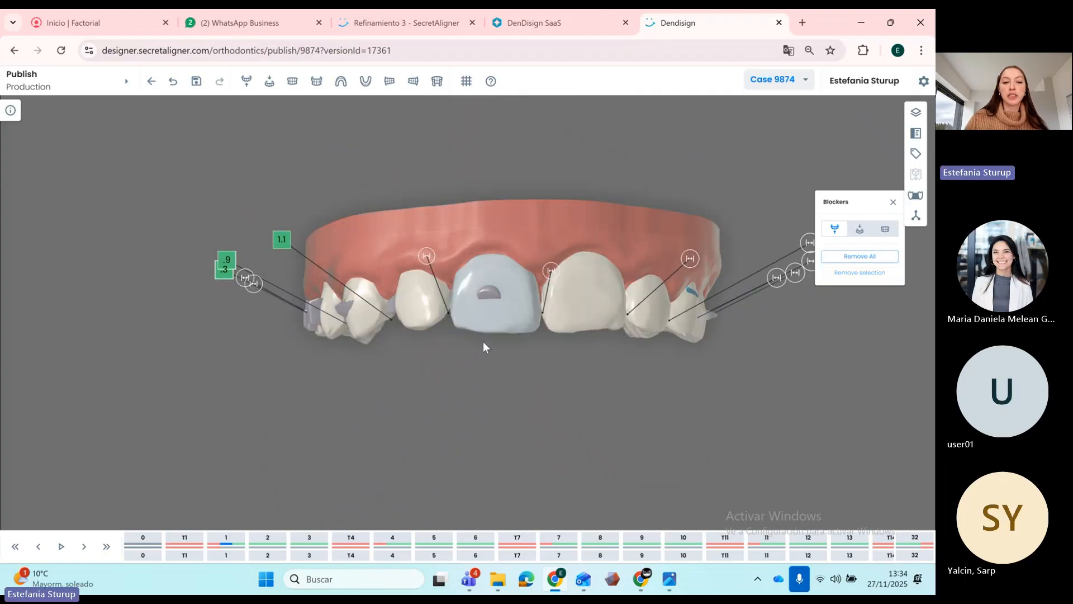
pyautogui.moveTo(483, 341); pyautogui.dragTo(465, 324)
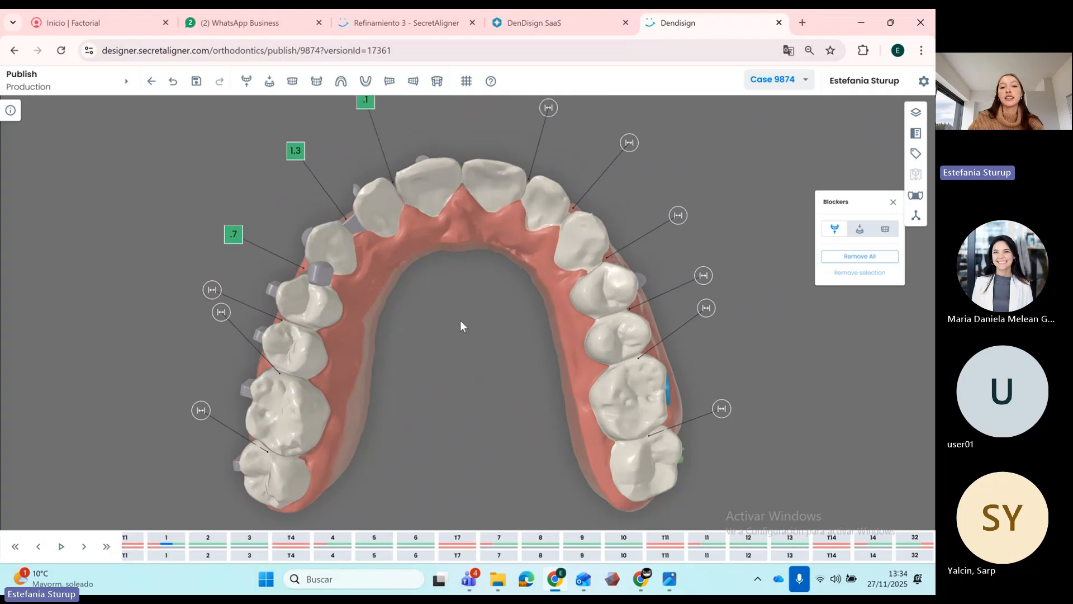
# - Move the plan two treatment steps forward and tilt toward the front teeth
pyautogui.press('Right')
pyautogui.press('Right')
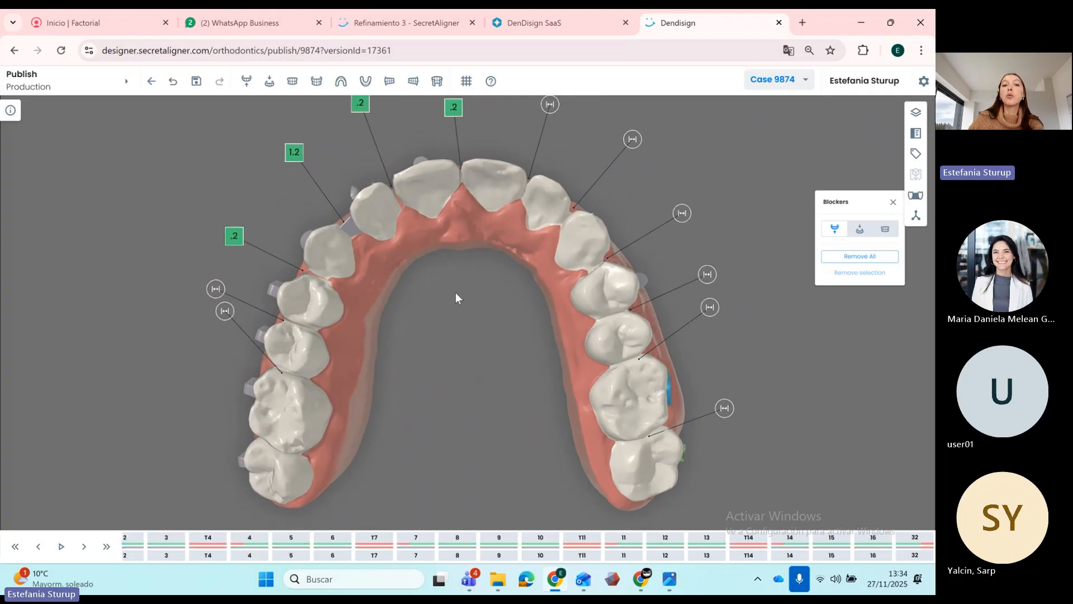
pyautogui.press('Right')
pyautogui.press('Right')
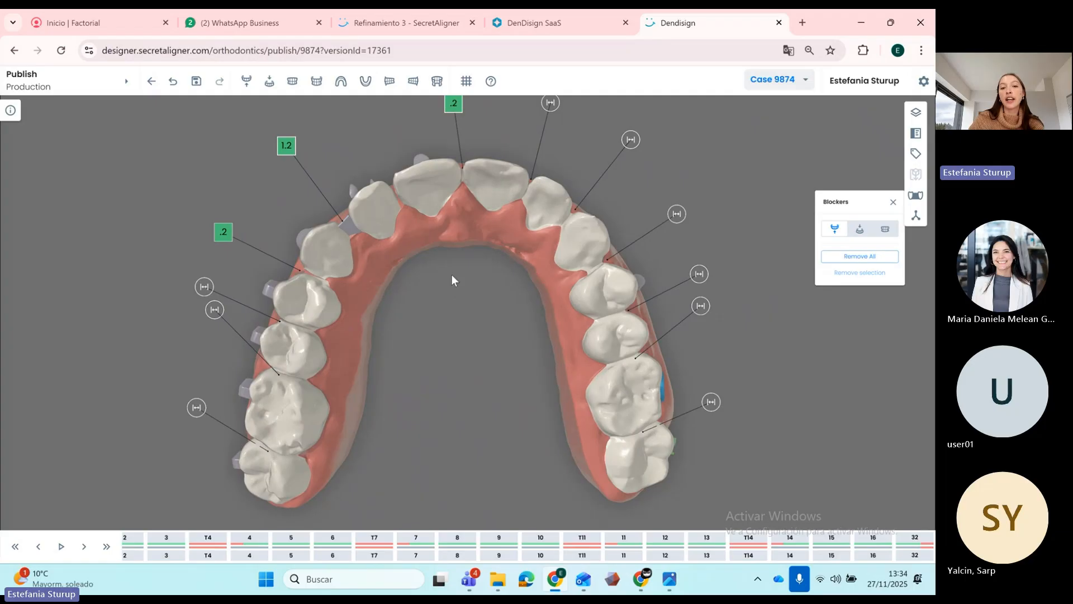
pyautogui.moveTo(448, 264); pyautogui.dragTo(514, 320)
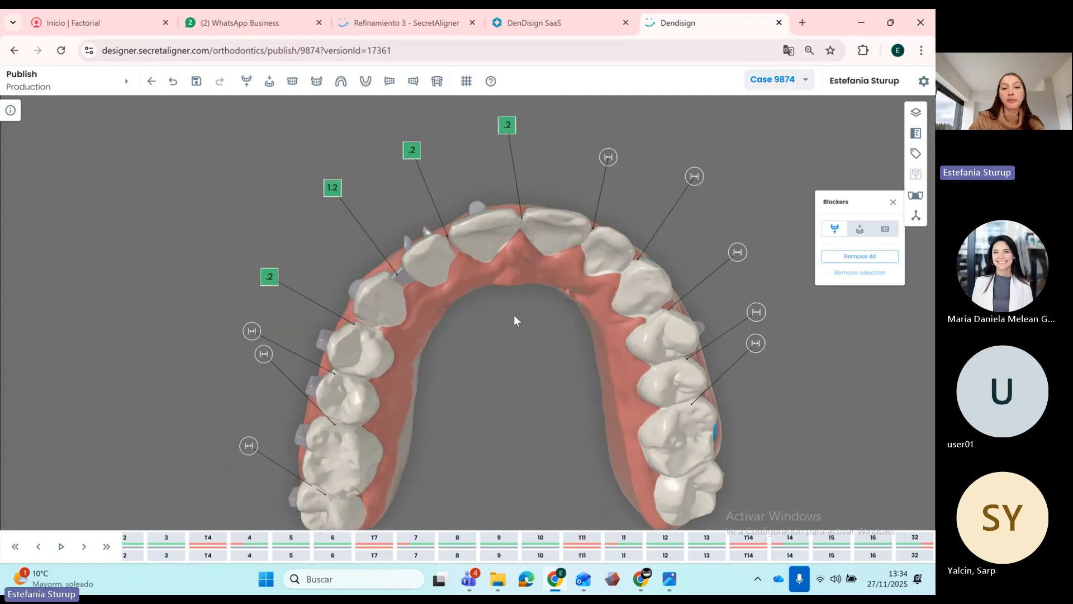
# - Add a blocker in all steps at the .2 IPR contact, then close the Blockers panel
pyautogui.rightClick(416, 151)
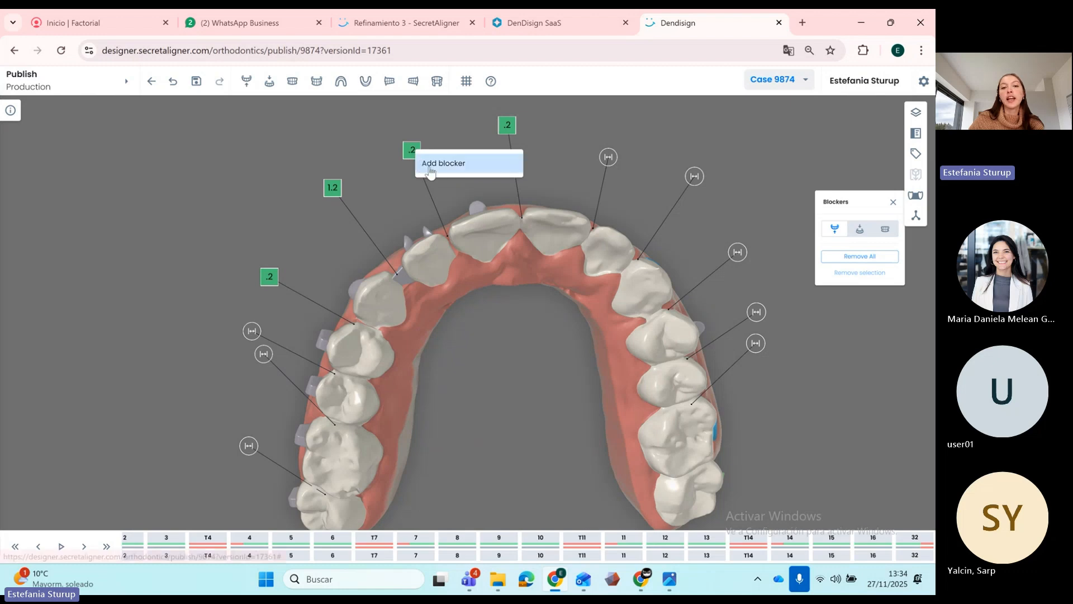
pyautogui.click(430, 165)
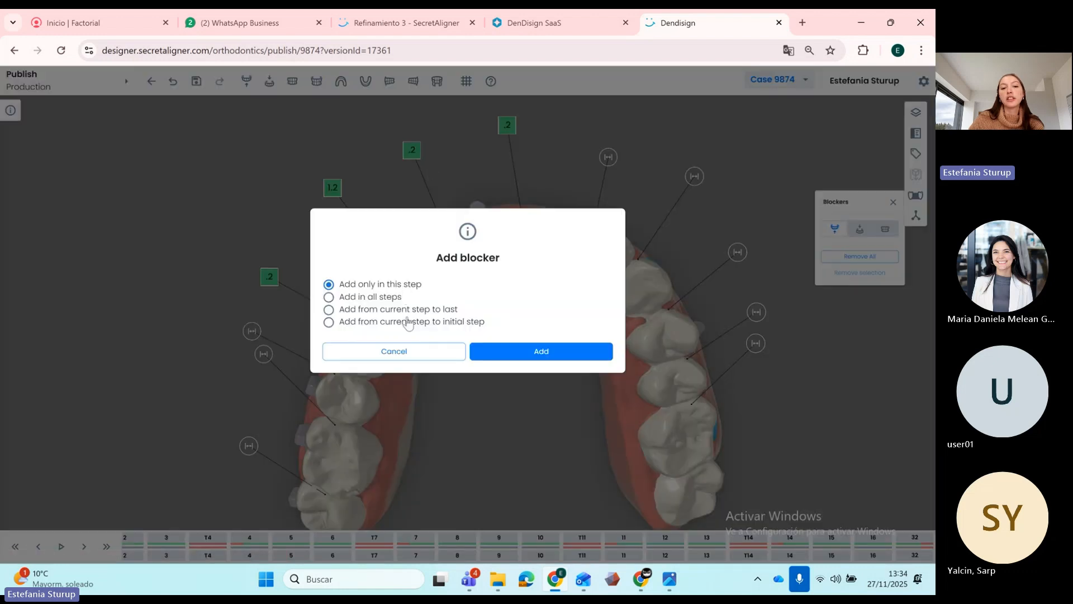
pyautogui.click(370, 297)
pyautogui.click(532, 358)
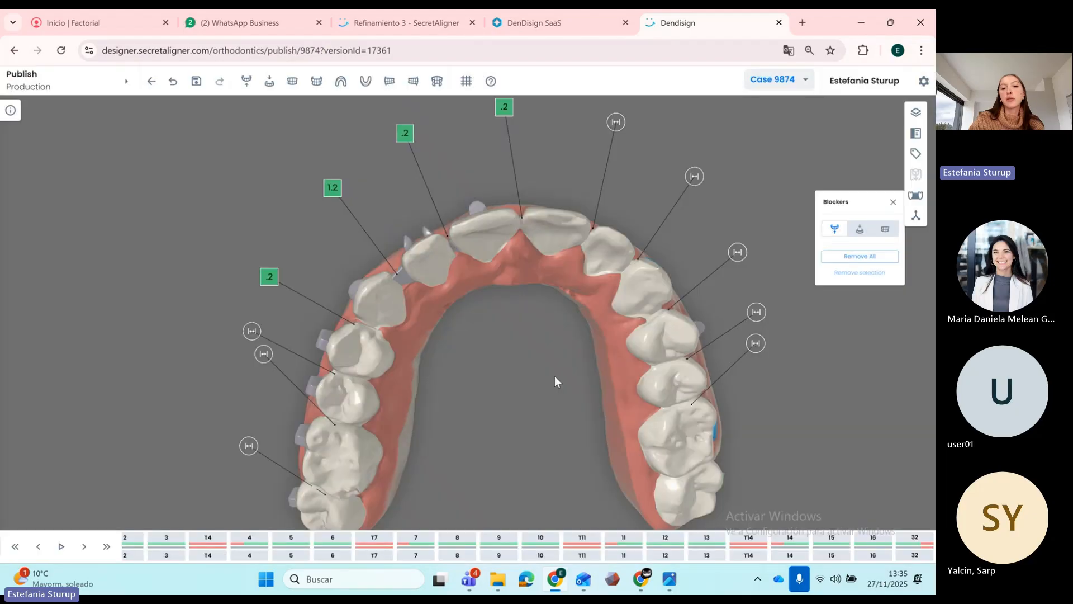
pyautogui.moveTo(554, 377); pyautogui.dragTo(502, 297)
pyautogui.scroll(-3, 507, 321)
pyautogui.click(870, 258)
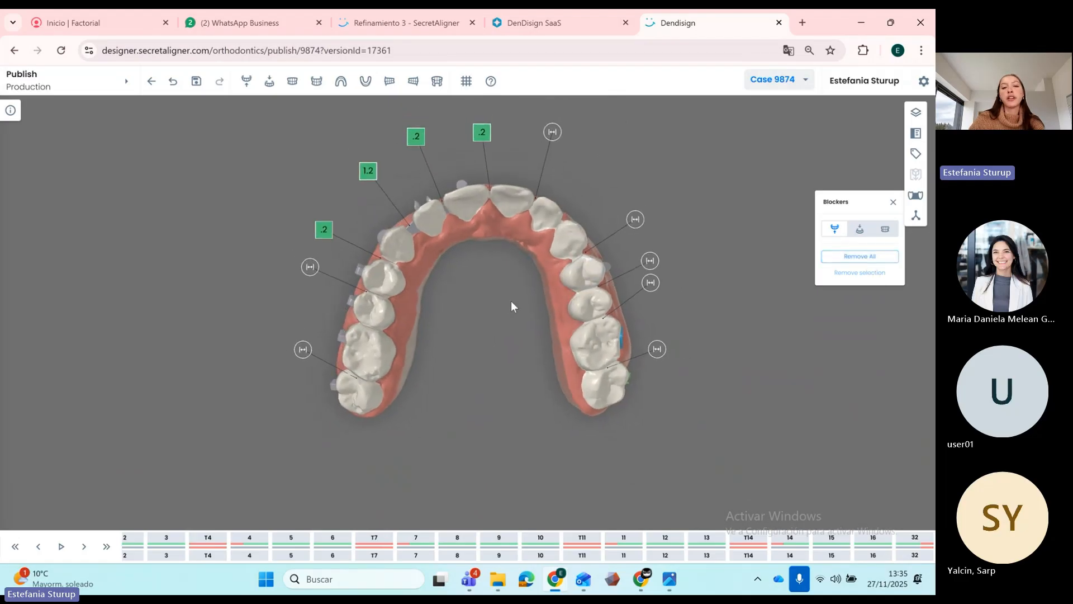
pyautogui.click(893, 203)
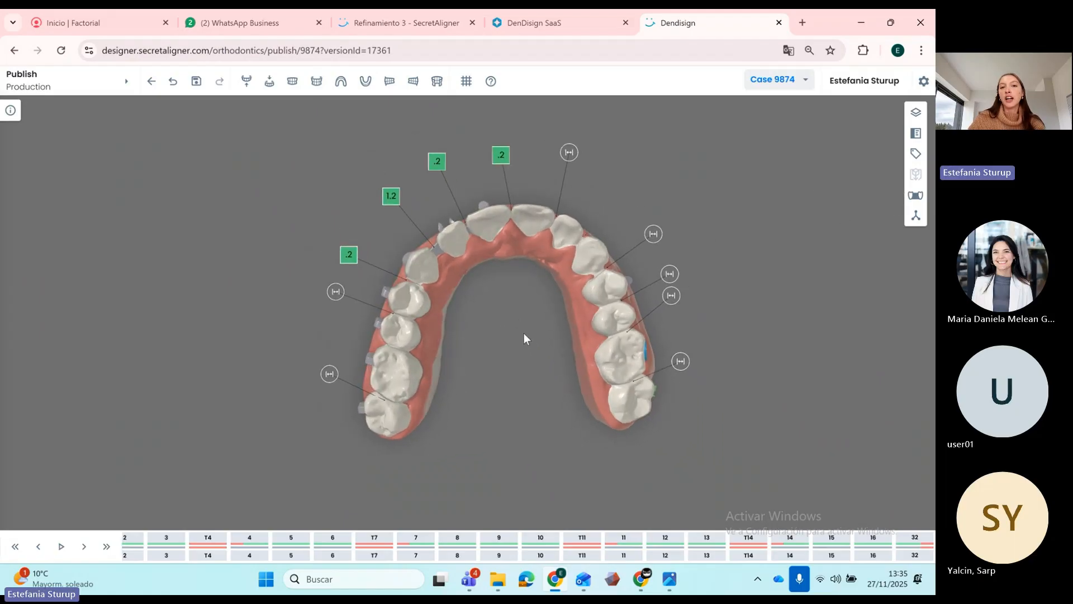
# - Enable the pokayoke tag, nudge it right, and rotate it into straight alignment
pyautogui.click(916, 218)
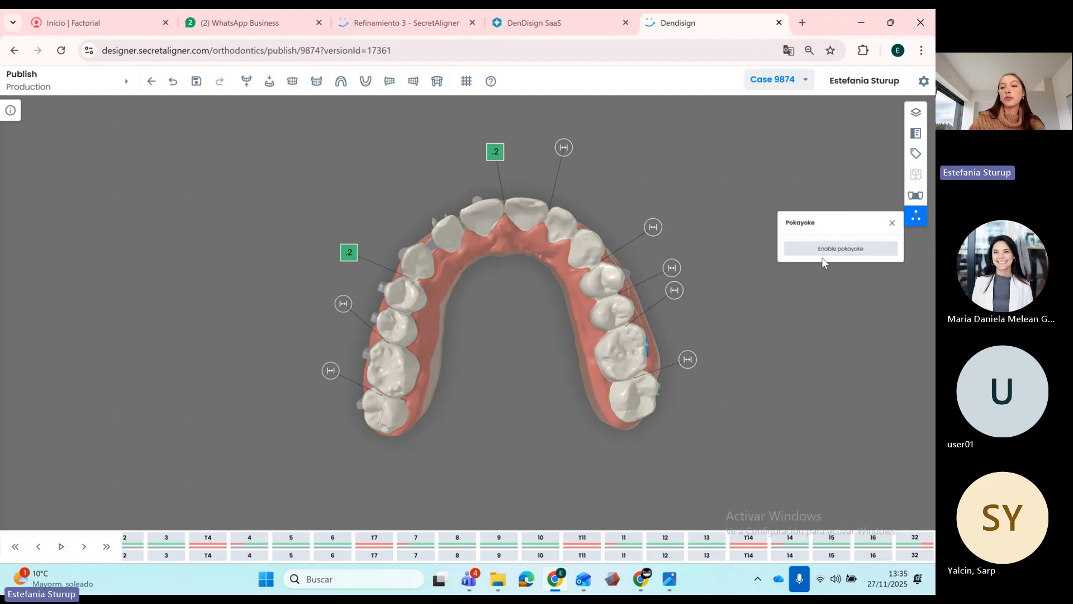
pyautogui.click(834, 249)
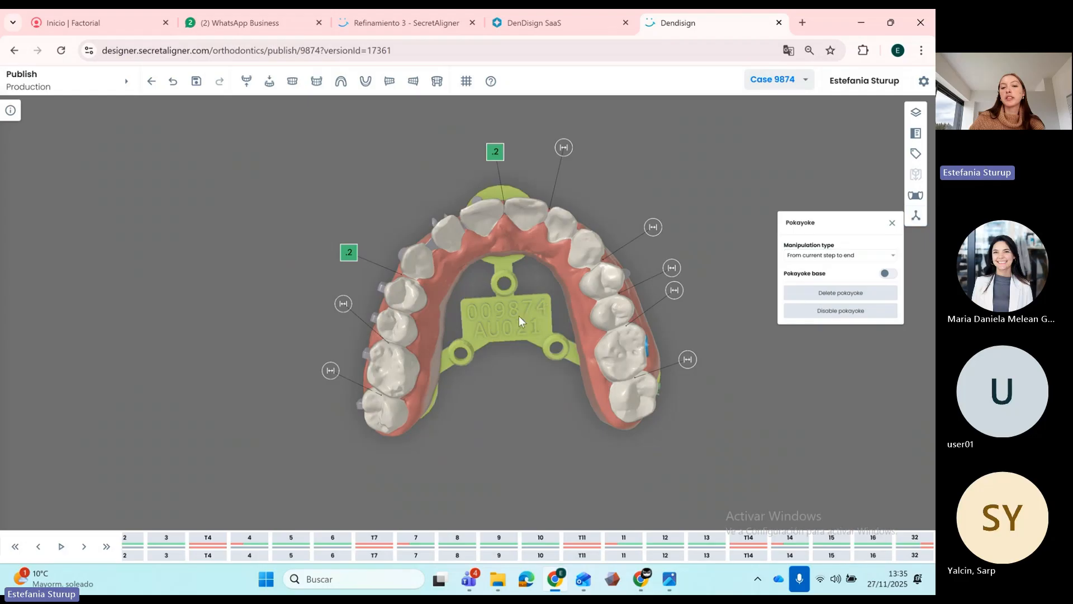
pyautogui.moveTo(519, 317); pyautogui.dragTo(478, 347)
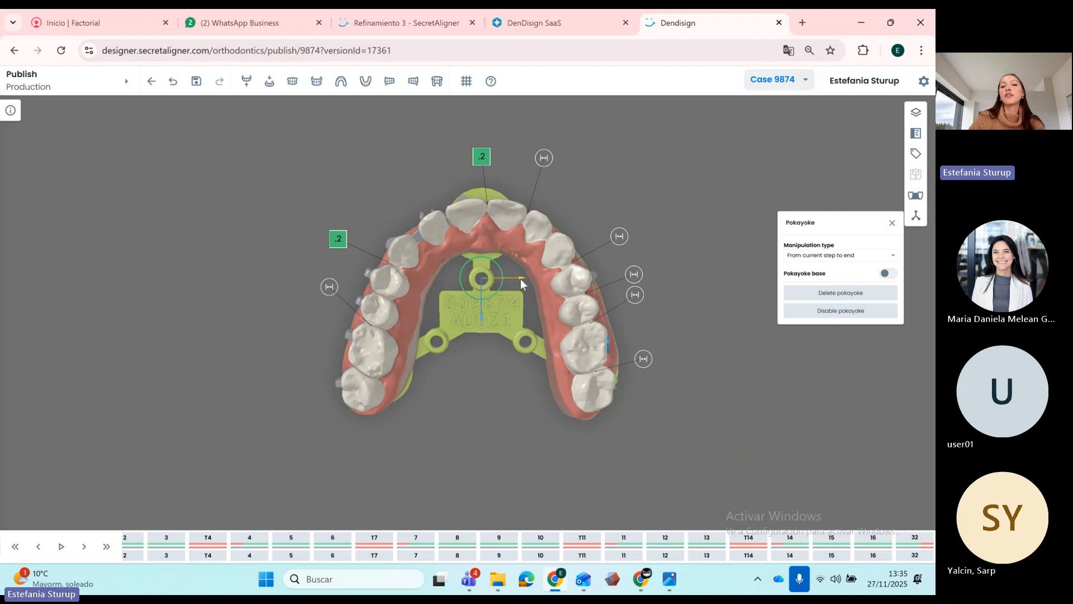
pyautogui.moveTo(521, 284); pyautogui.dragTo(523, 285)
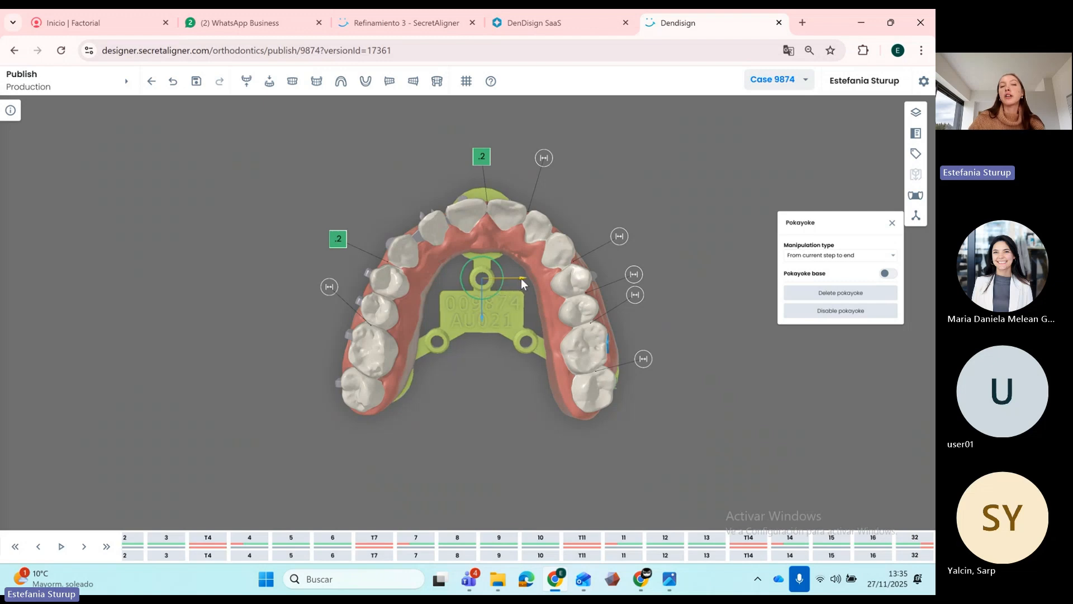
pyautogui.moveTo(461, 405); pyautogui.dragTo(535, 410)
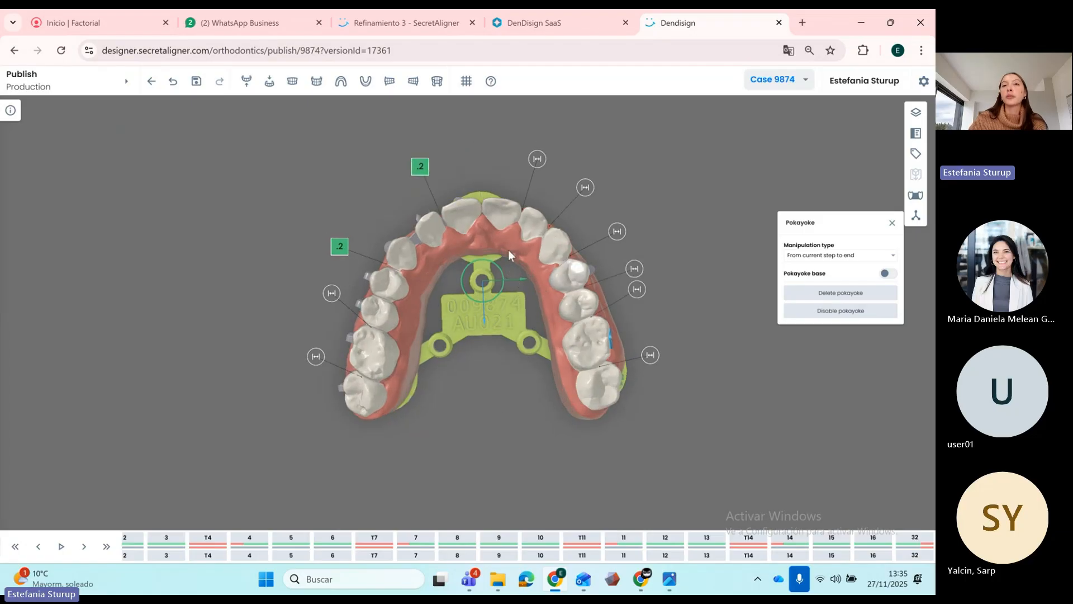
pyautogui.scroll(4, 478, 337)
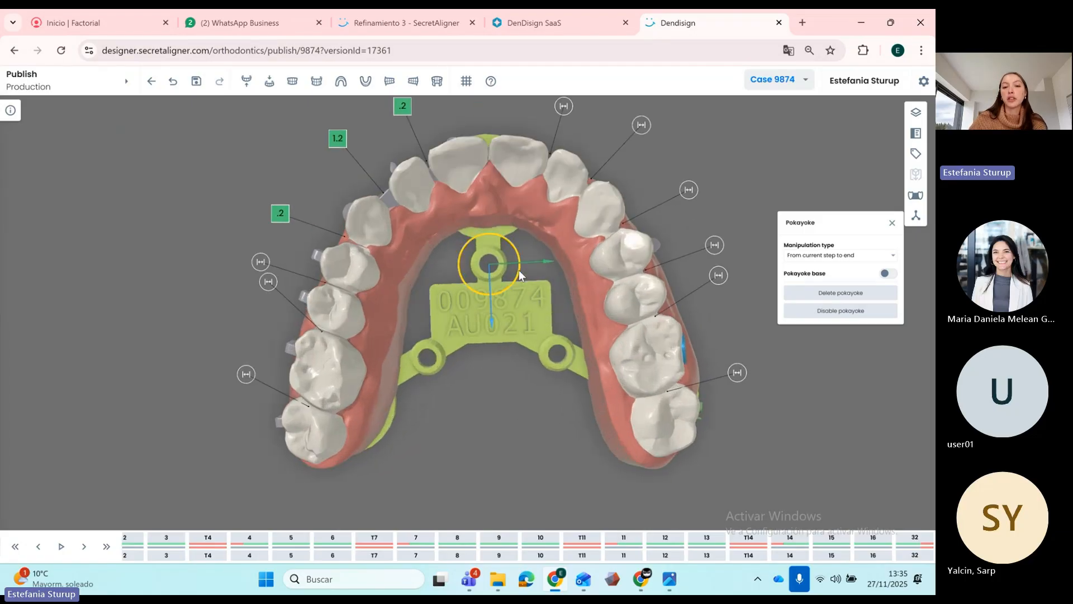
pyautogui.moveTo(516, 280); pyautogui.dragTo(548, 264)
pyautogui.moveTo(517, 395); pyautogui.dragTo(477, 376)
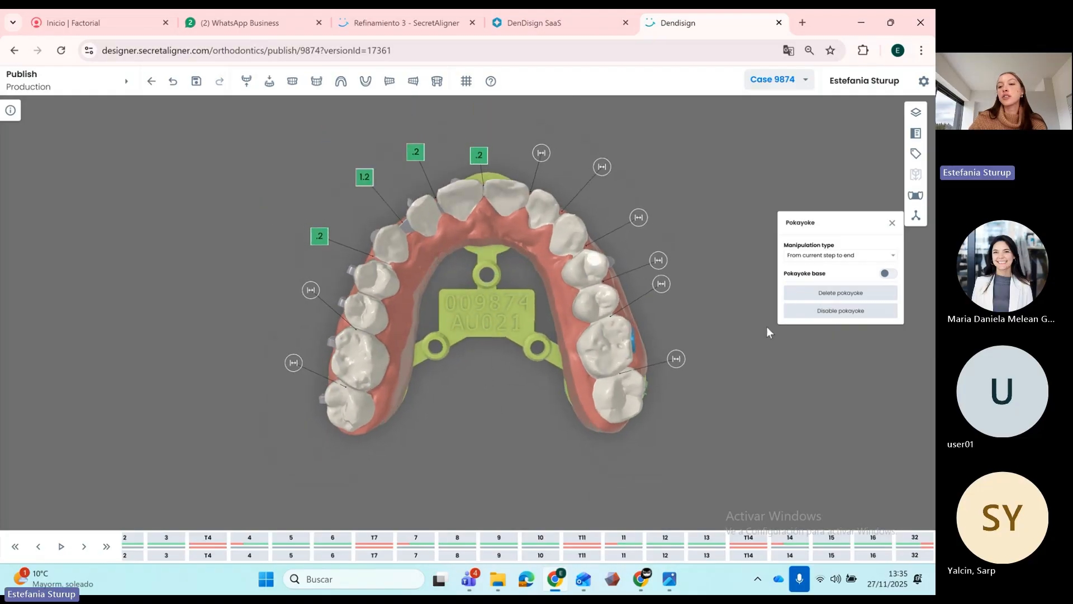
# - Turn on the pokayoke base plate and orbit to inspect it under the arch
pyautogui.click(884, 278)
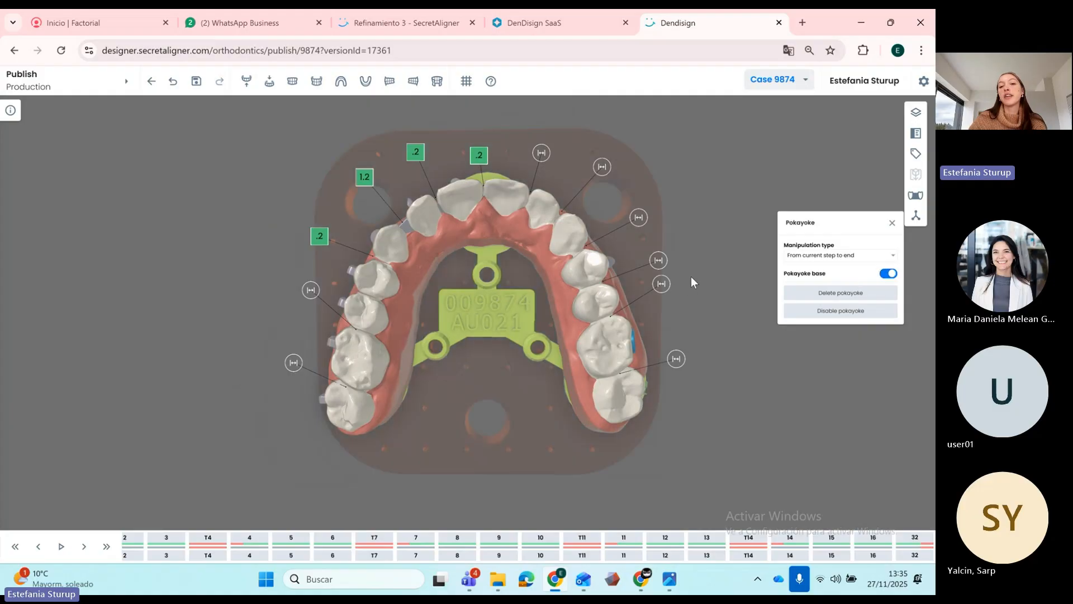
pyautogui.moveTo(690, 276); pyautogui.dragTo(693, 259)
pyautogui.moveTo(464, 344); pyautogui.dragTo(443, 381)
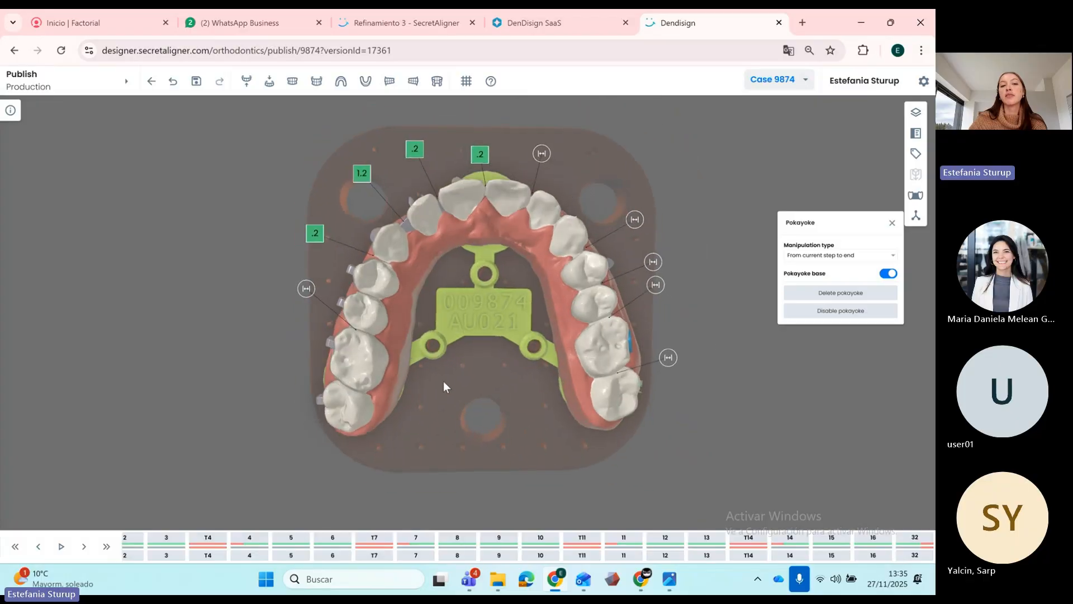
pyautogui.moveTo(605, 382); pyautogui.dragTo(610, 395)
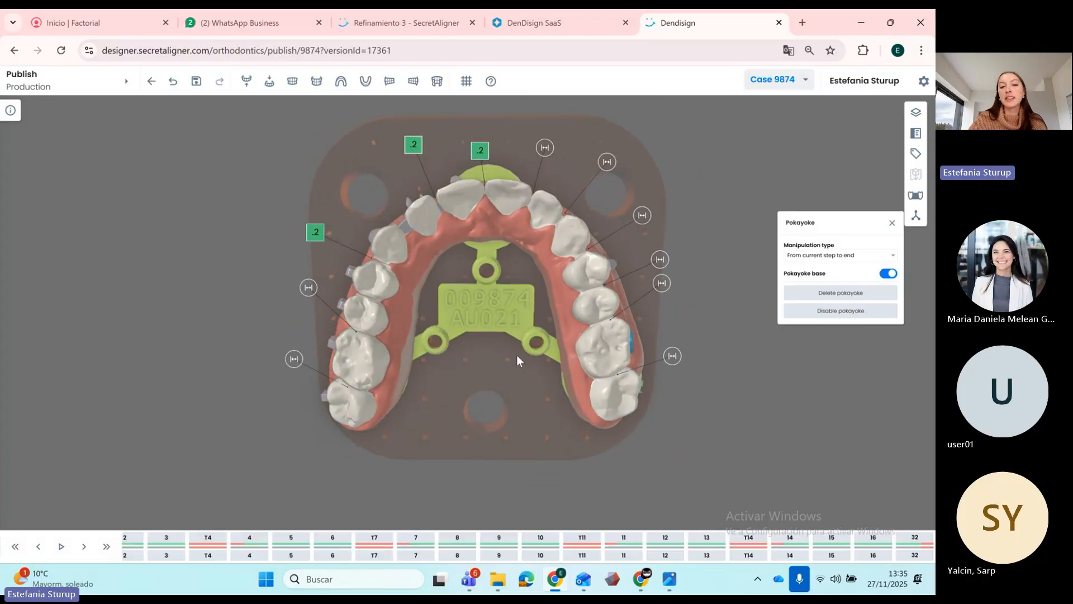
pyautogui.moveTo(517, 356); pyautogui.dragTo(459, 312)
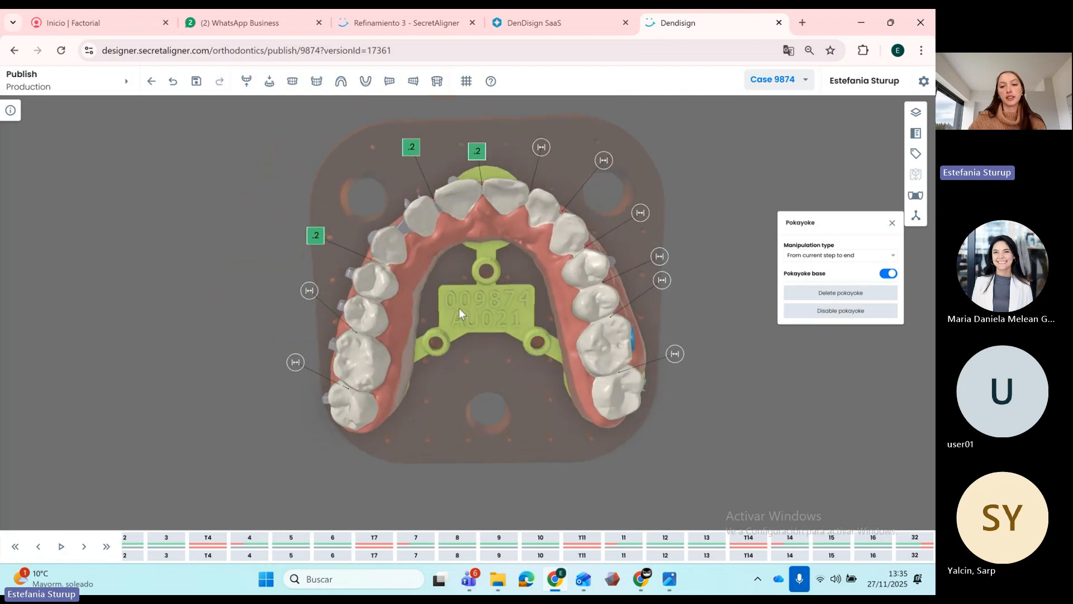
# - Close the Pokayoke panel, save the plan changes, and return to step 0
pyautogui.click(892, 223)
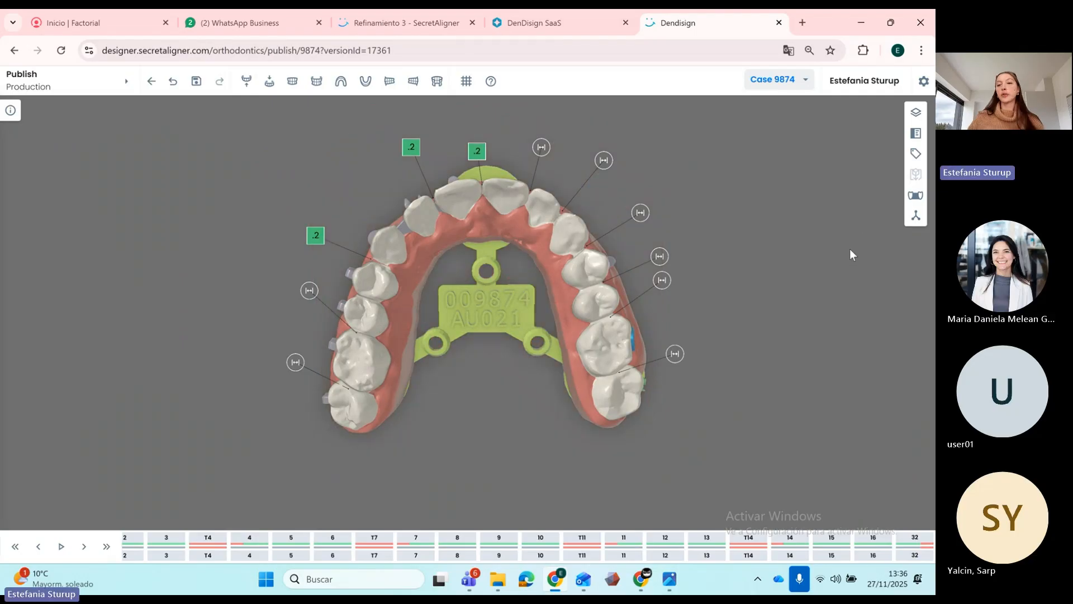
pyautogui.moveTo(849, 255); pyautogui.dragTo(409, 273)
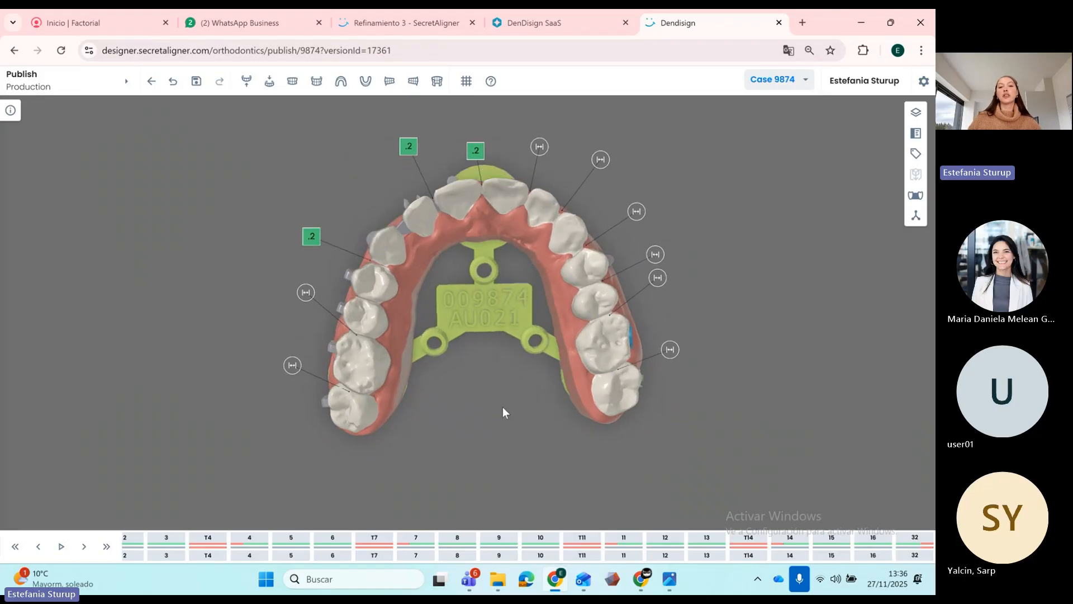
pyautogui.moveTo(503, 413); pyautogui.dragTo(485, 348)
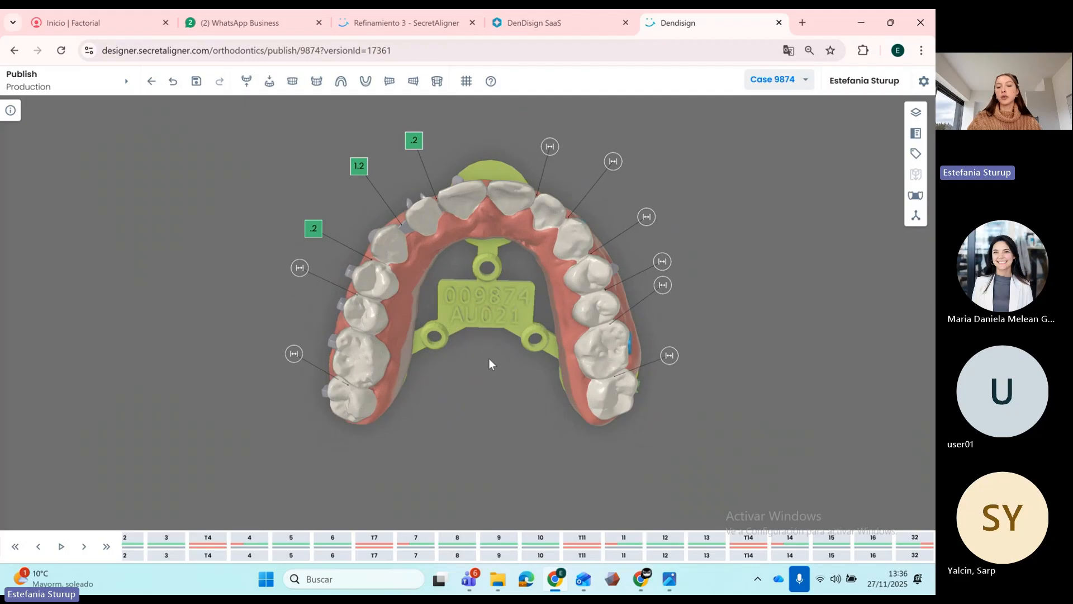
pyautogui.click(204, 88)
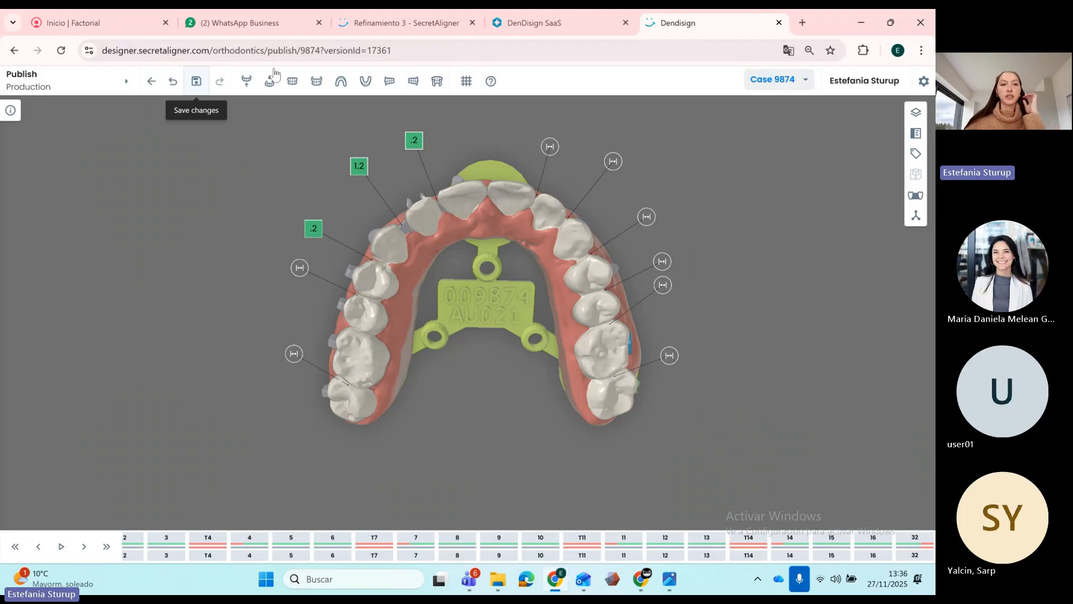
pyautogui.click(193, 77)
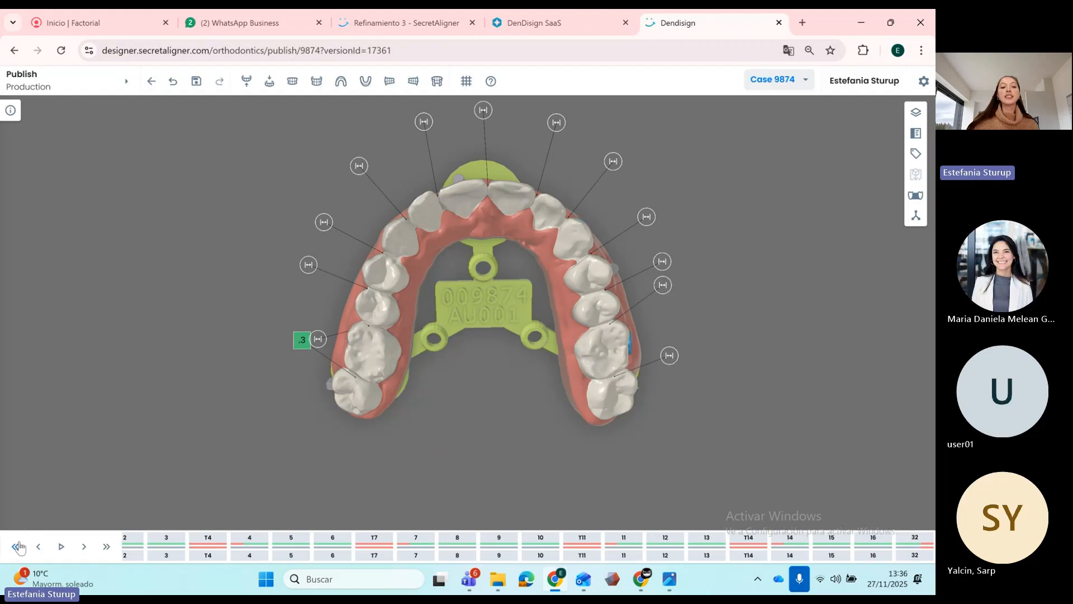
pyautogui.click(17, 546)
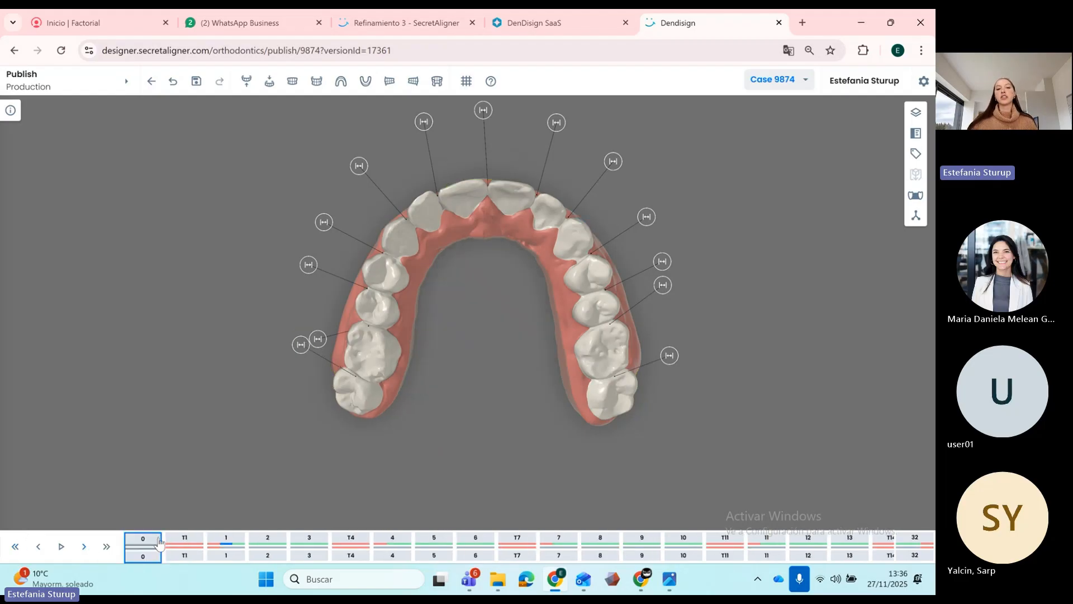
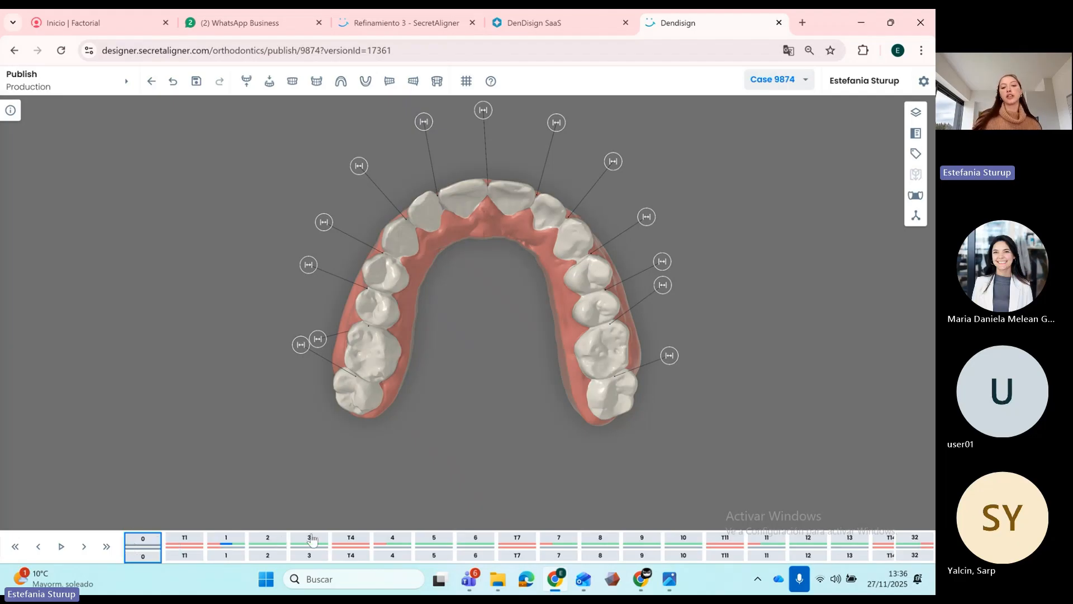
# - At treatment step 3, download the case STL files as the Case-9874.zip archive
pyautogui.click(309, 545)
pyautogui.moveTo(477, 396); pyautogui.dragTo(517, 383)
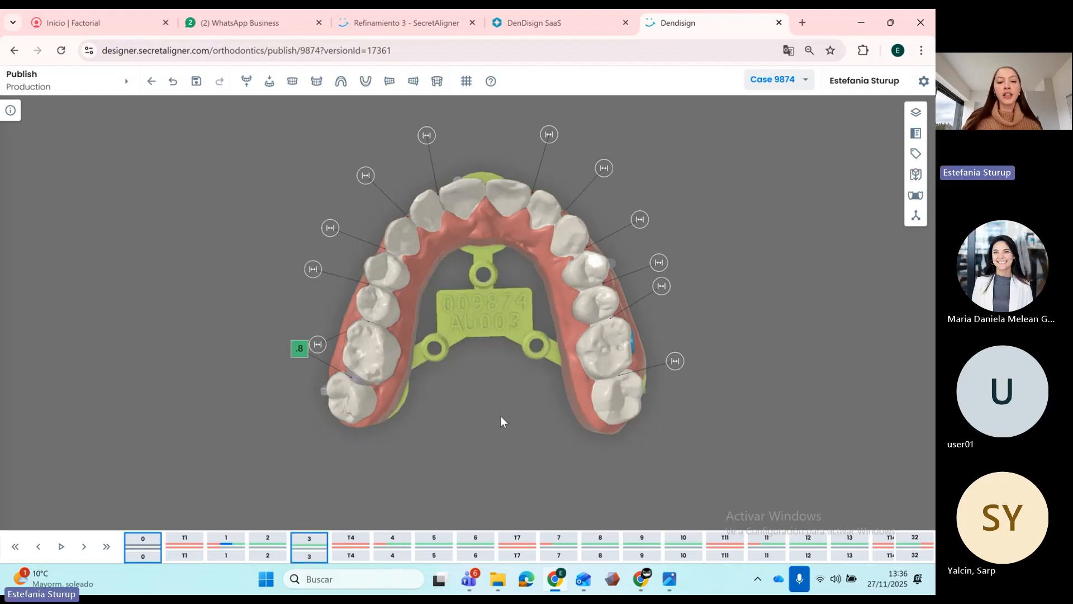
pyautogui.click(915, 175)
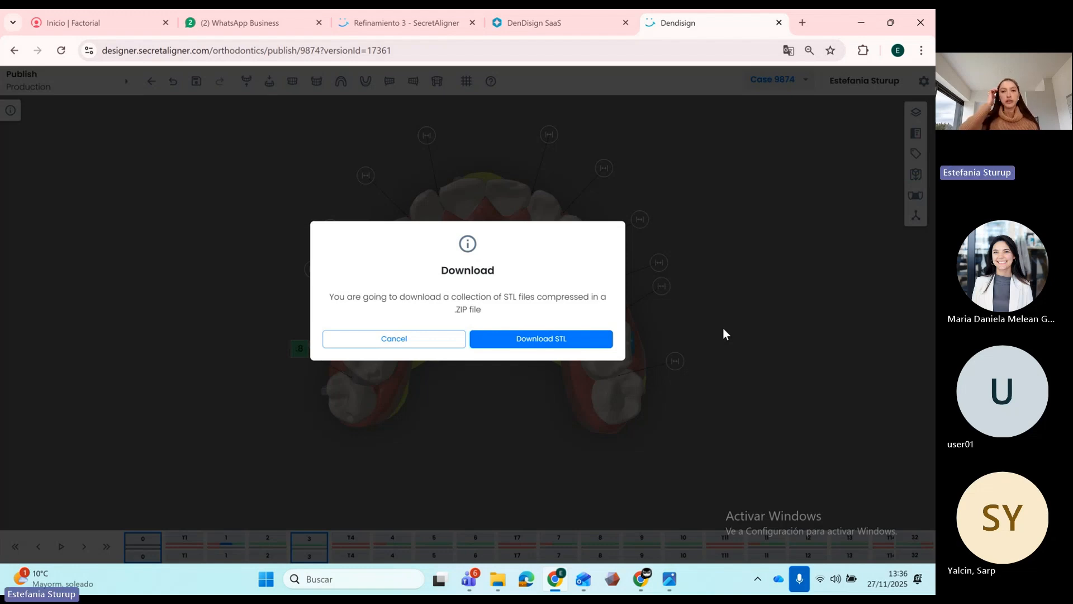
pyautogui.press('Return')
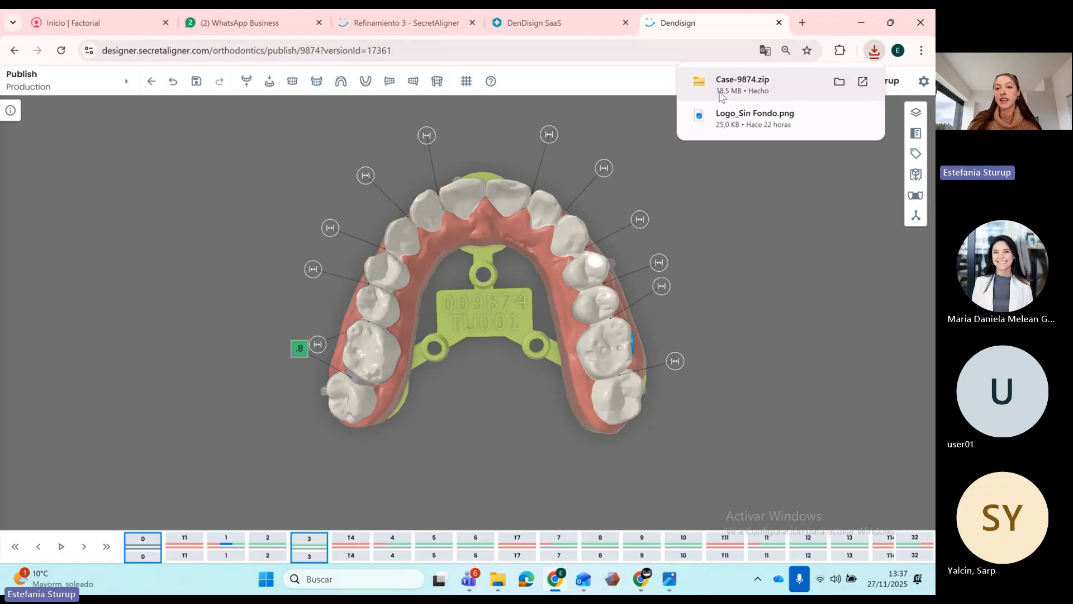
# - Open Case-9874.zip and load 009874AU001 into Autodesk Meshmixer
pyautogui.click(730, 90)
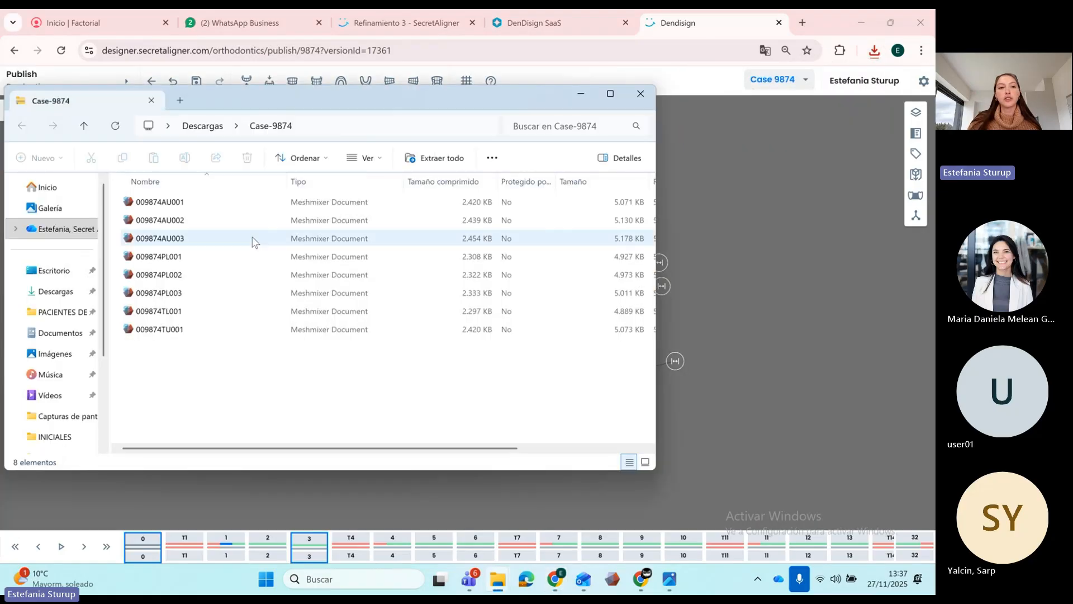
pyautogui.doubleClick(176, 205)
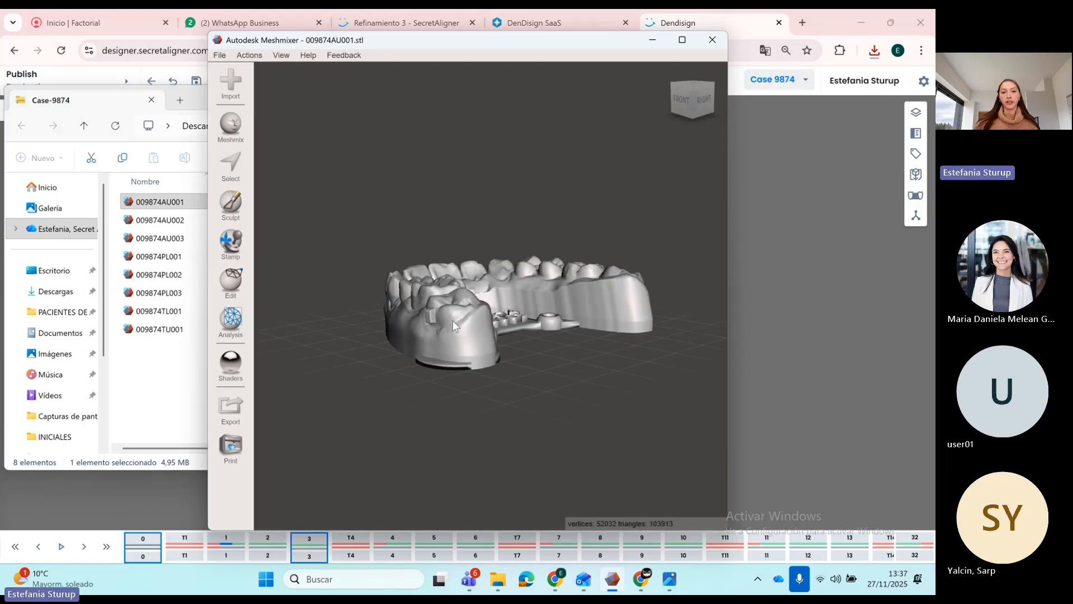
# - Orbit 009874AU001 to a top view, then minimize Meshmixer to show the eight case files
pyautogui.moveTo(452, 320)
pyautogui.mouseDown(button='right')
pyautogui.moveTo(428, 363)
pyautogui.moveTo(491, 381)
pyautogui.moveTo(451, 221)
pyautogui.moveTo(544, 303)
pyautogui.moveTo(375, 309)
pyautogui.moveTo(569, 316)
pyautogui.moveTo(502, 352)
pyautogui.moveTo(517, 327)
pyautogui.moveTo(447, 299)
pyautogui.moveTo(438, 329)
pyautogui.mouseUp(button='right')
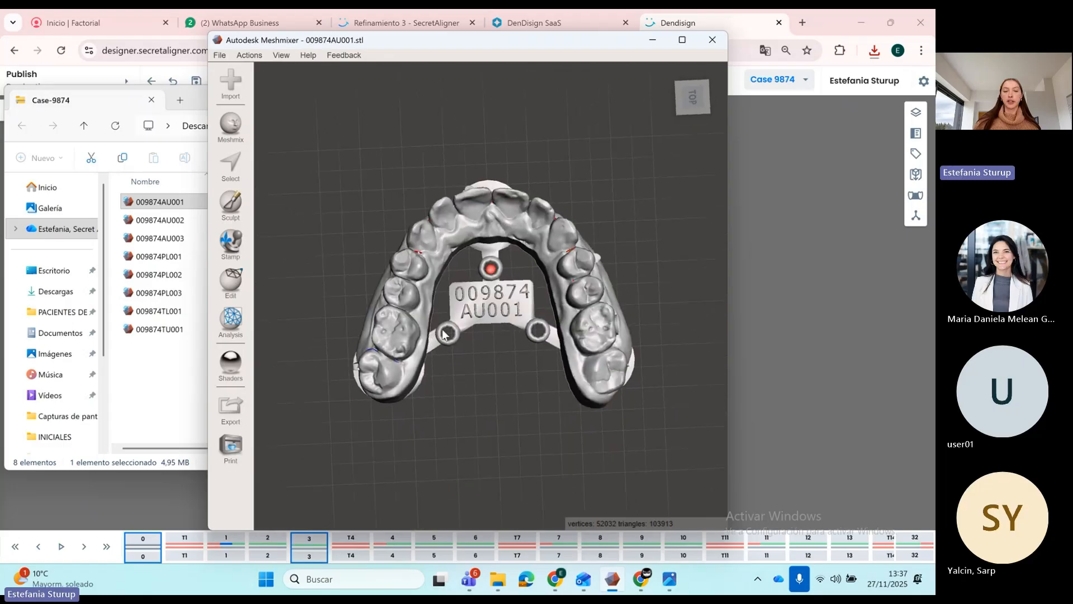
pyautogui.click(652, 40)
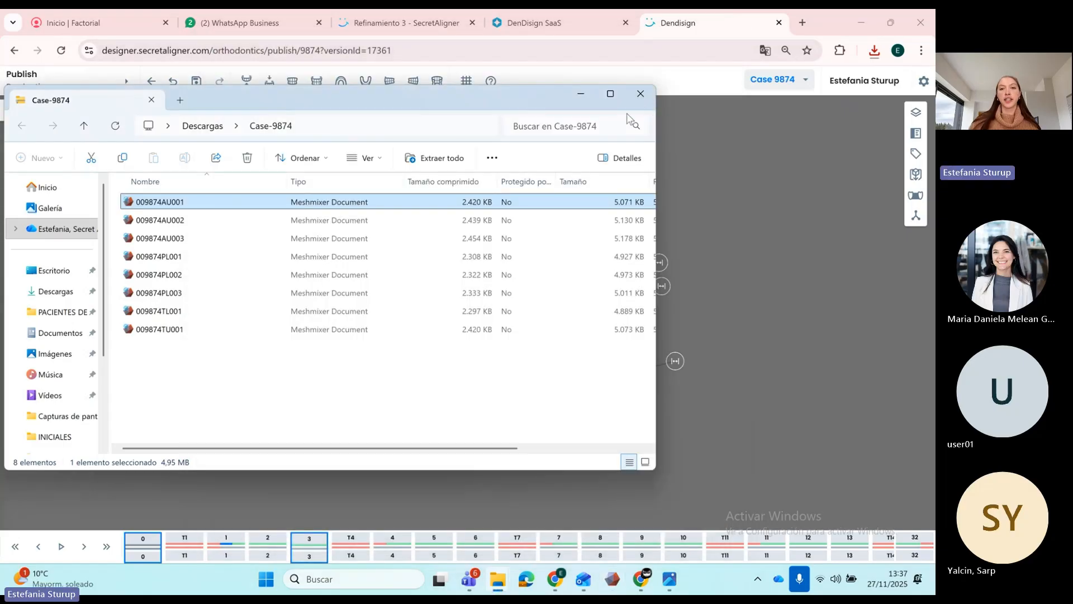
# - Minimize File Explorer and rotate the case 9874 arch with its 009874 TU001 label plate
pyautogui.click(582, 94)
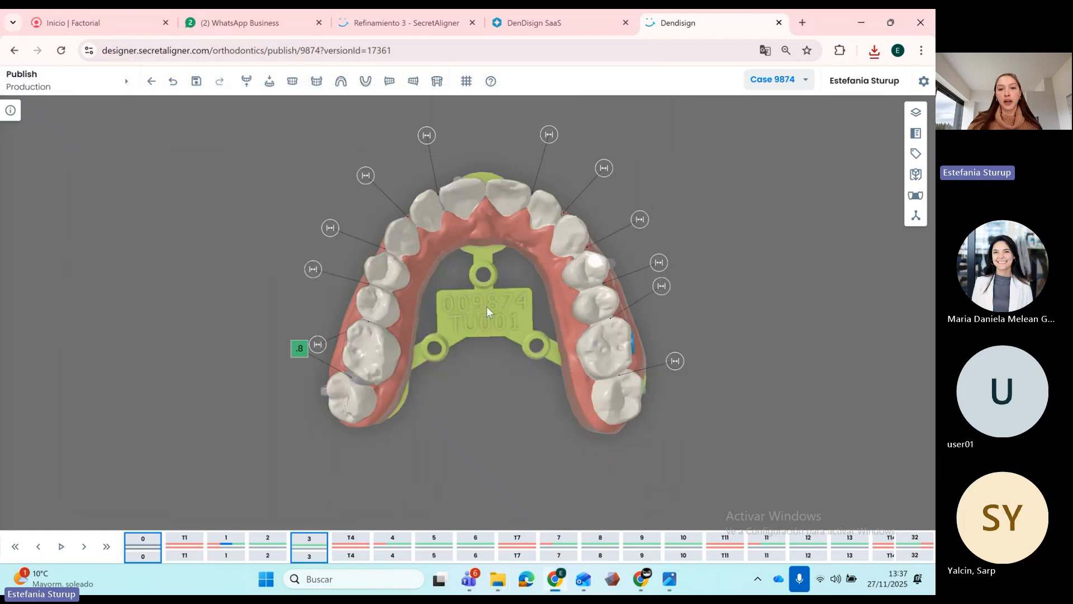
pyautogui.moveTo(487, 306); pyautogui.dragTo(562, 293)
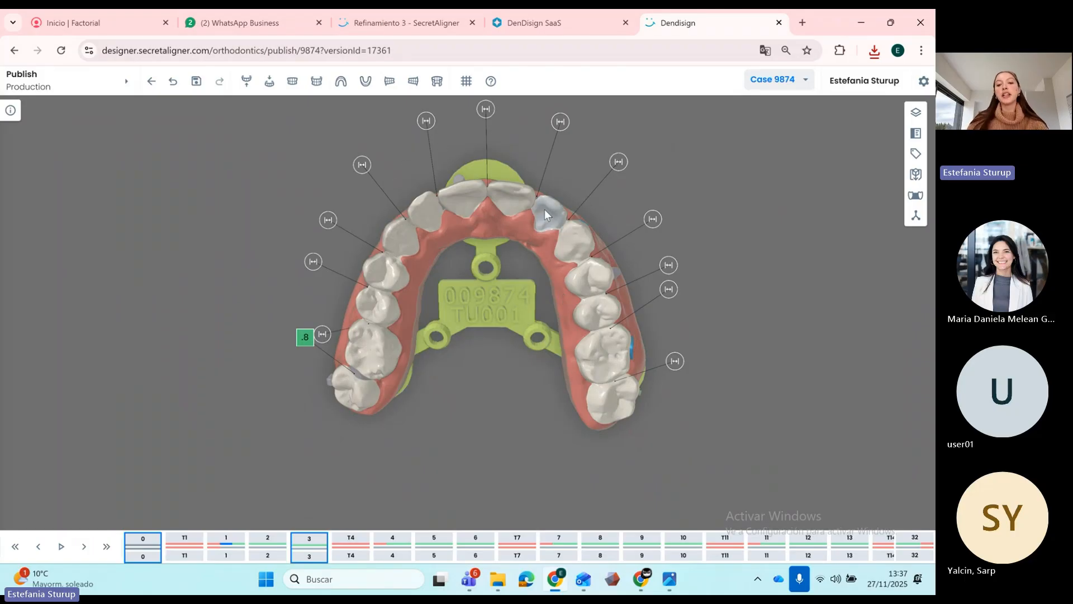
# - From Refinamiento 3, impersonate the client dentist via Suplantar and open the pending patient's treatment in Abrir visor
pyautogui.click(356, 25)
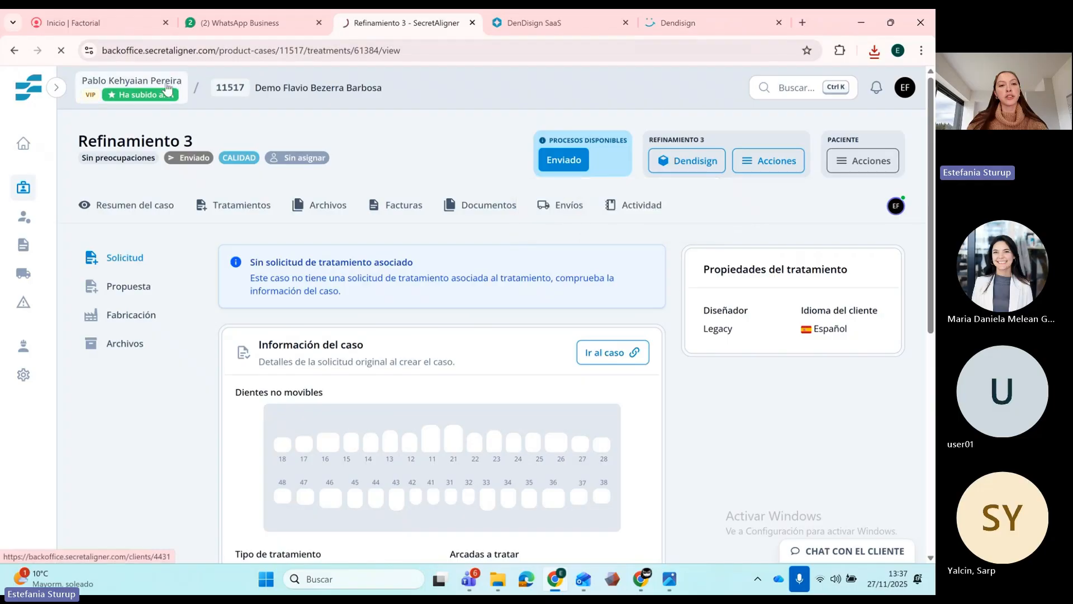
pyautogui.click(90, 80)
pyautogui.click(864, 161)
pyautogui.click(782, 198)
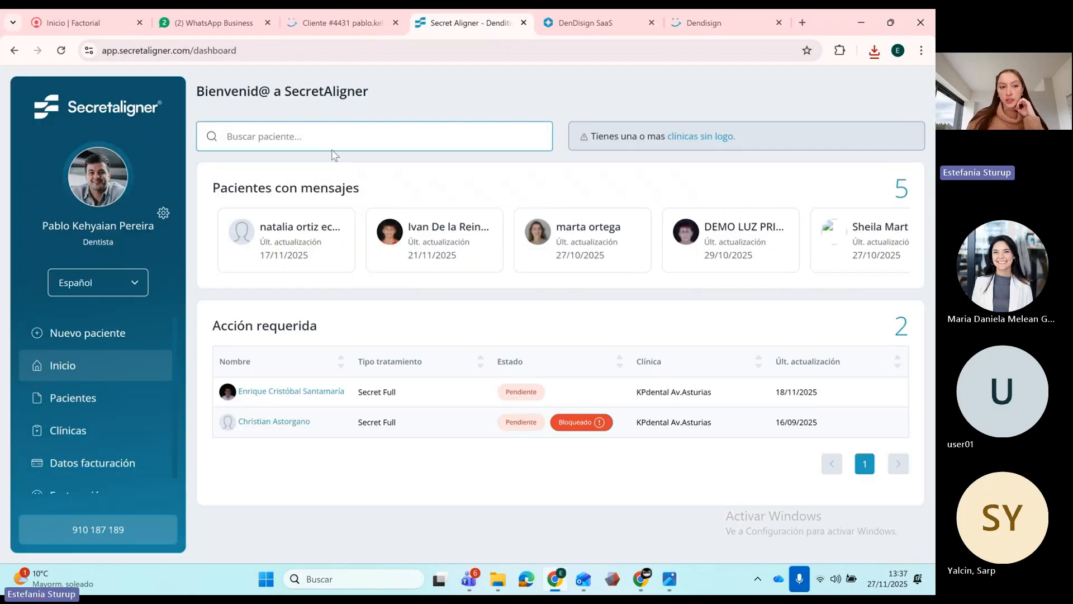
pyautogui.click(286, 393)
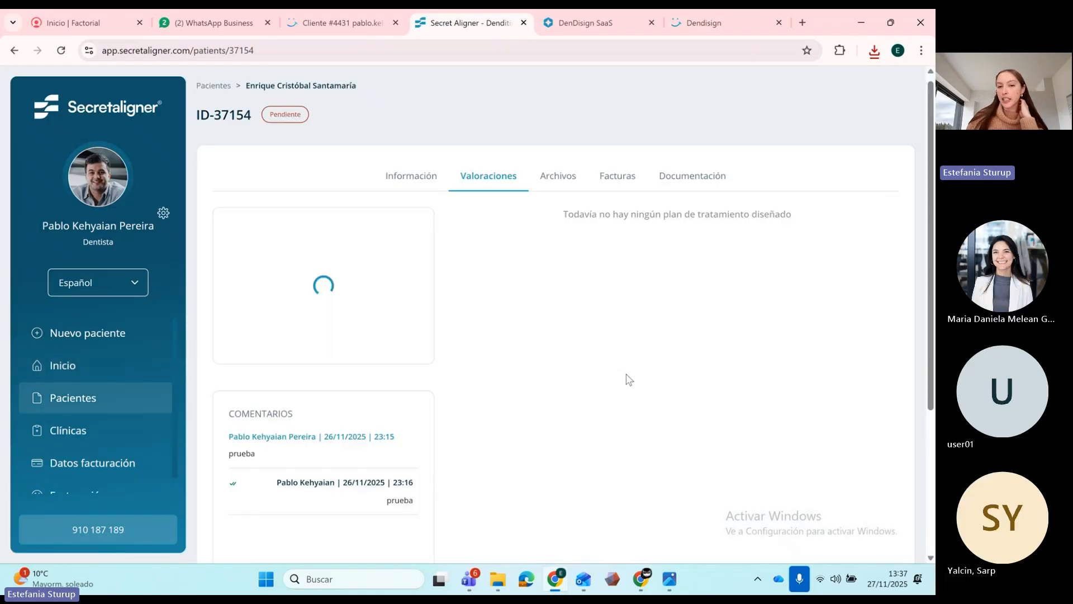
pyautogui.click(861, 224)
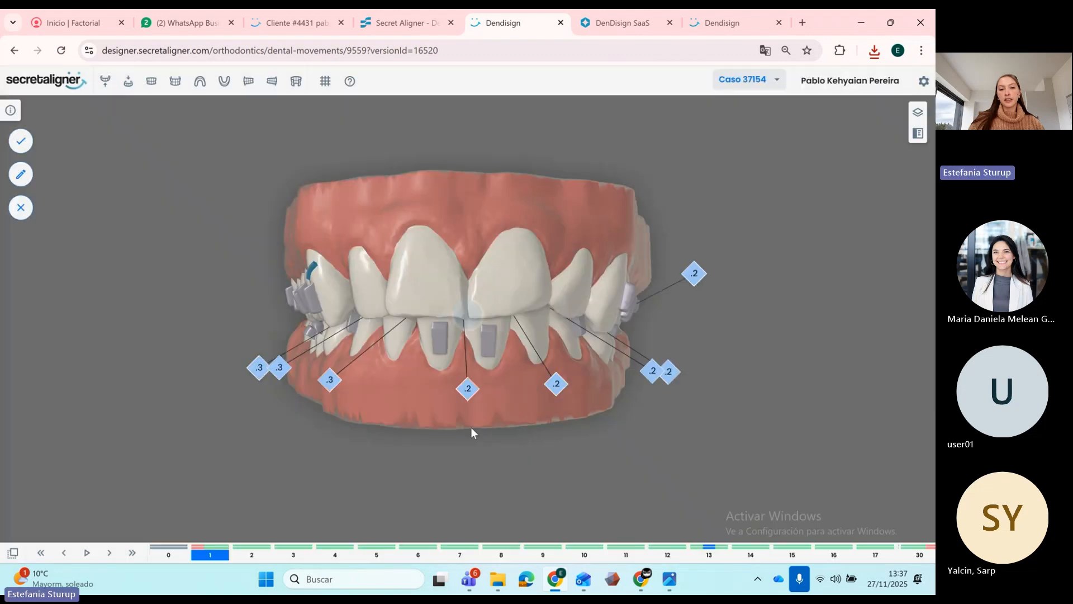
# - Orbit the arch to view its underside, then turn it toward the front teeth
pyautogui.moveTo(502, 136); pyautogui.dragTo(499, 136)
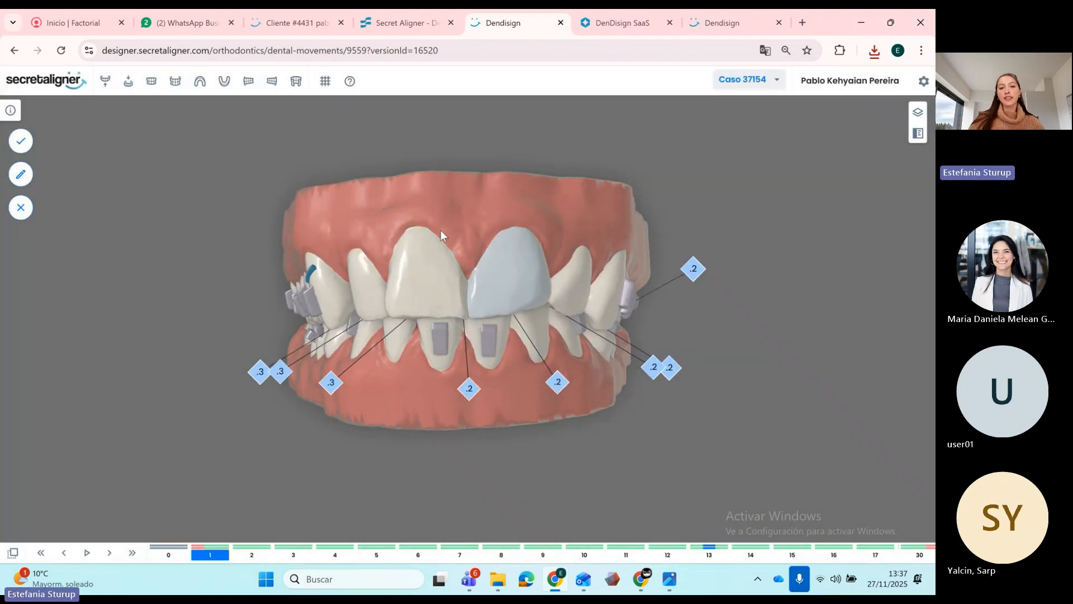
pyautogui.moveTo(441, 231); pyautogui.dragTo(546, 302)
pyautogui.scroll(-3, 546, 299)
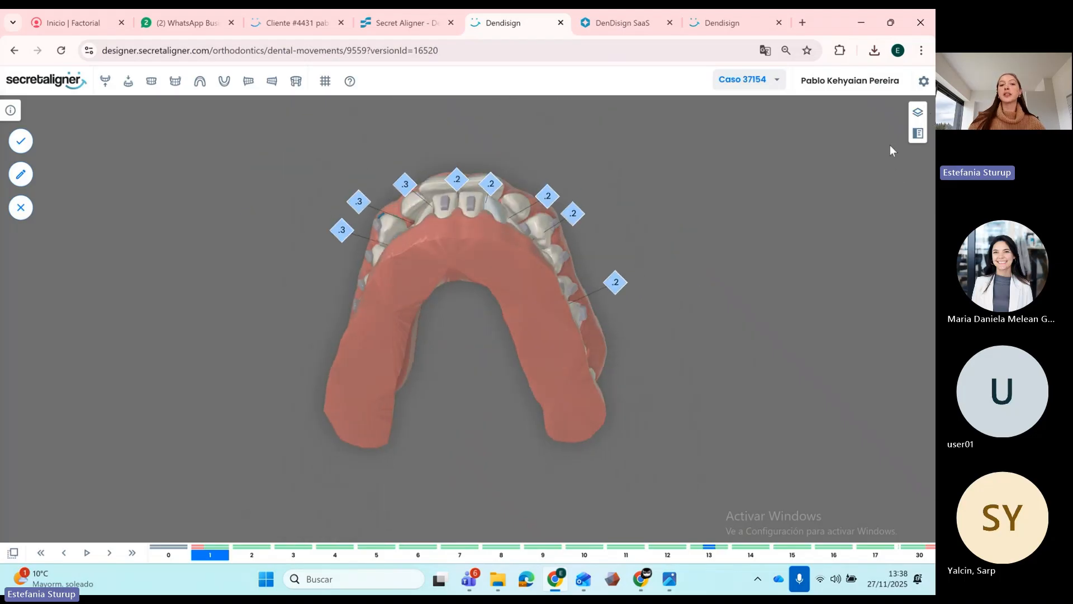
pyautogui.moveTo(713, 298); pyautogui.dragTo(624, 337)
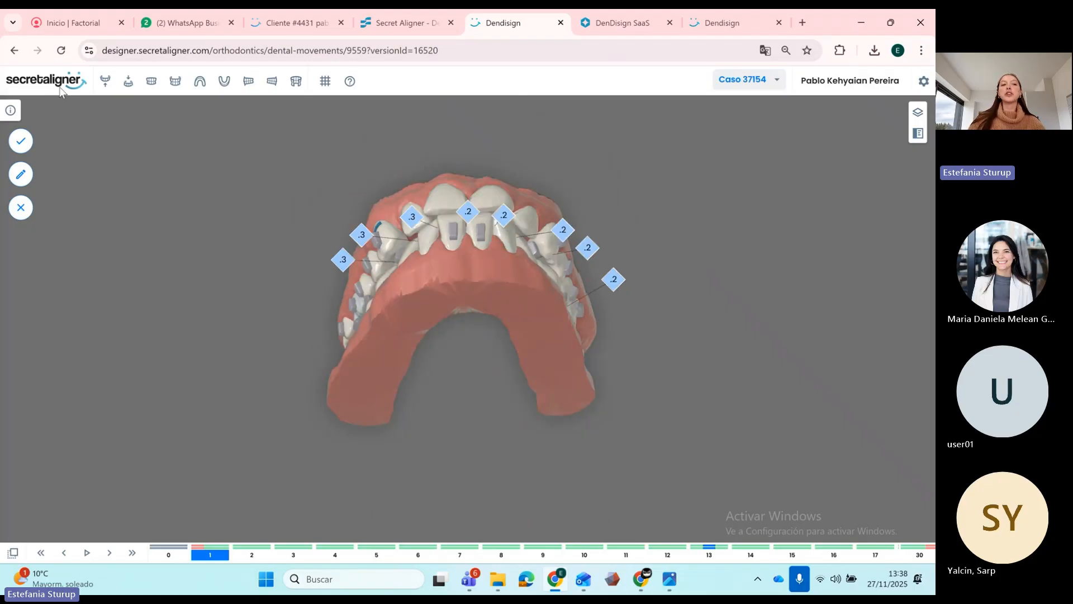
pyautogui.moveTo(474, 388); pyautogui.dragTo(462, 290)
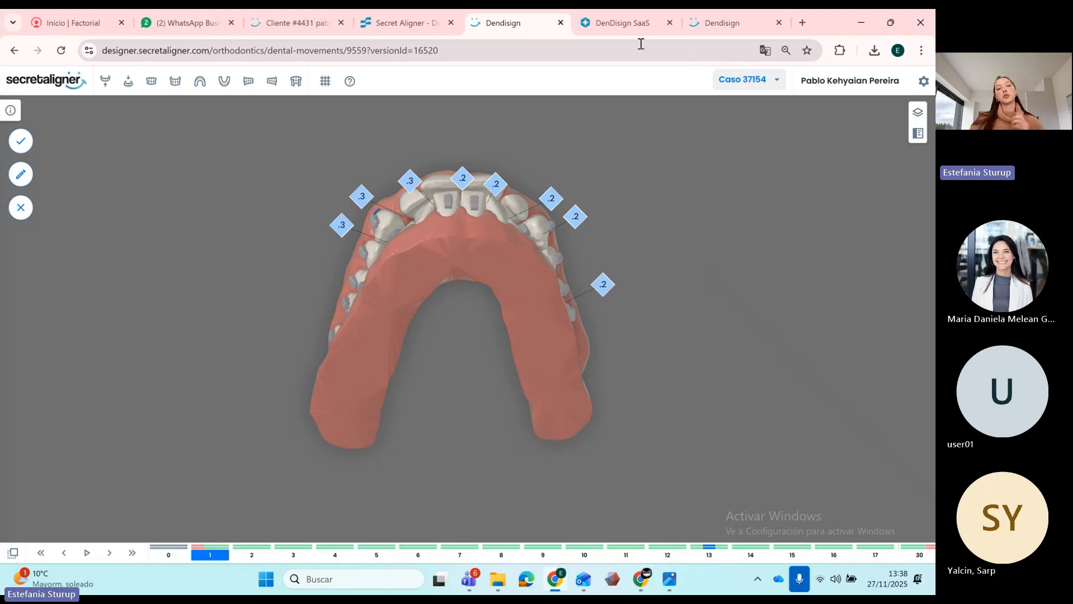
pyautogui.moveTo(447, 257)
pyautogui.mouseDown()
pyautogui.moveTo(458, 304)
pyautogui.moveTo(451, 257)
pyautogui.mouseUp()
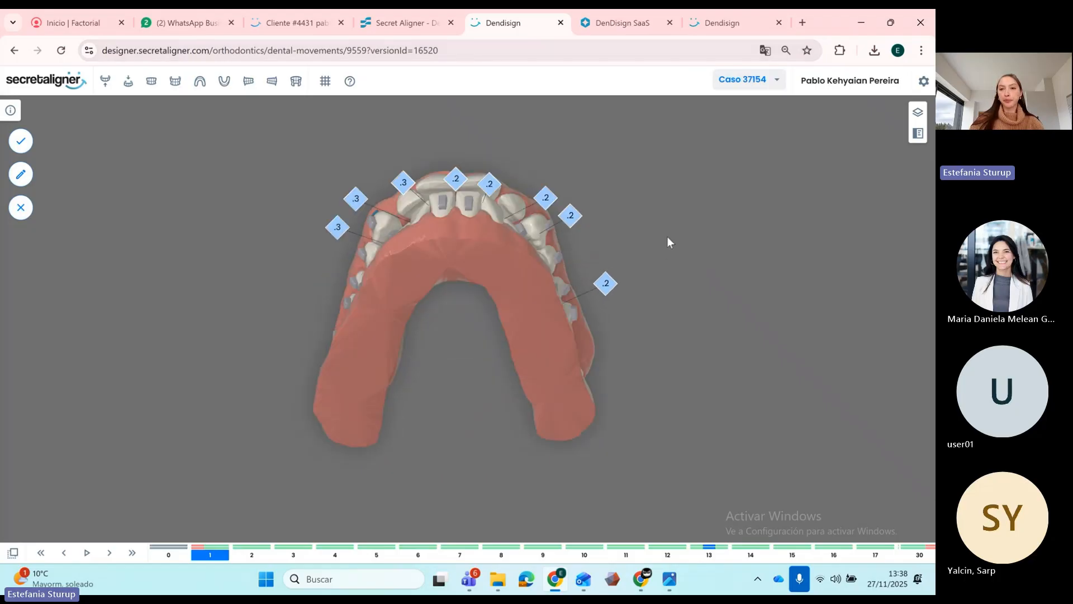
pyautogui.moveTo(668, 238); pyautogui.dragTo(598, 248)
# - Hide the IPR labels and attachment markers in the display layers, leaving occlusogram off
pyautogui.click(918, 113)
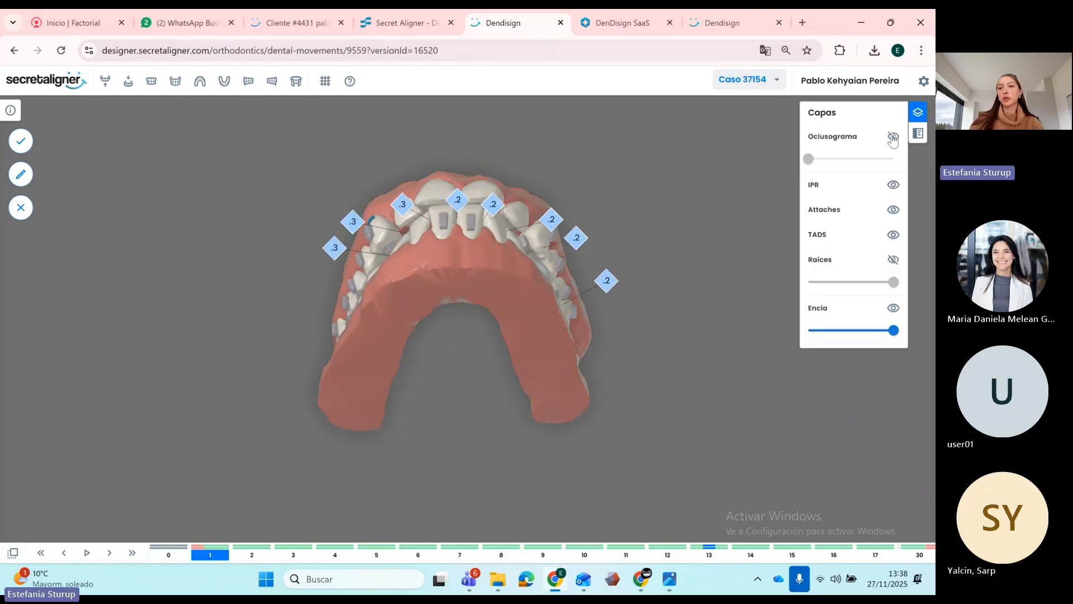
pyautogui.click(892, 137)
pyautogui.click(893, 137)
pyautogui.click(894, 185)
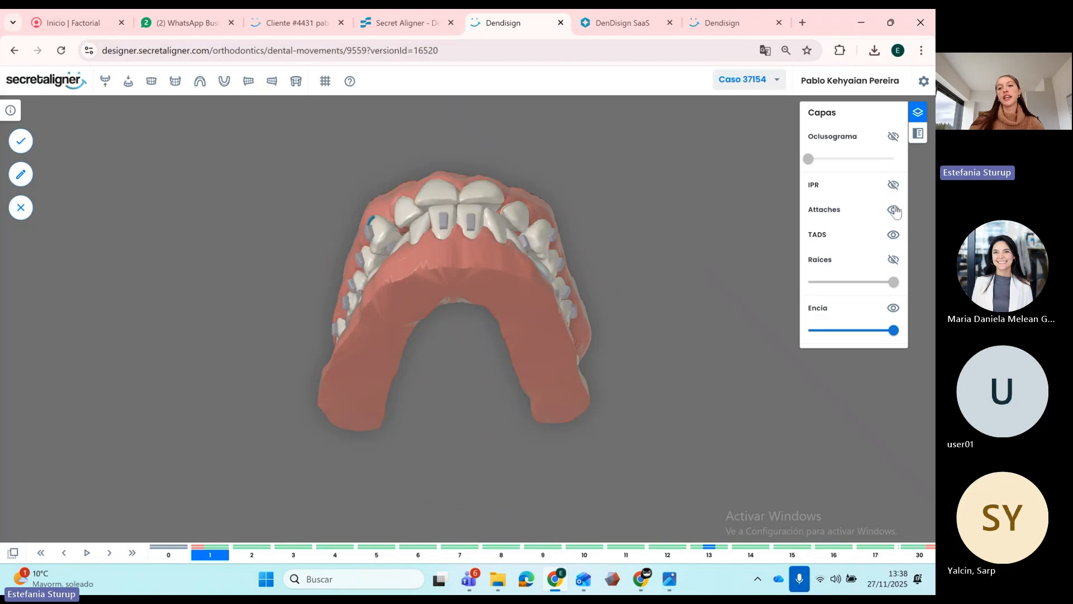
pyautogui.click(893, 209)
pyautogui.moveTo(589, 289); pyautogui.dragTo(615, 230)
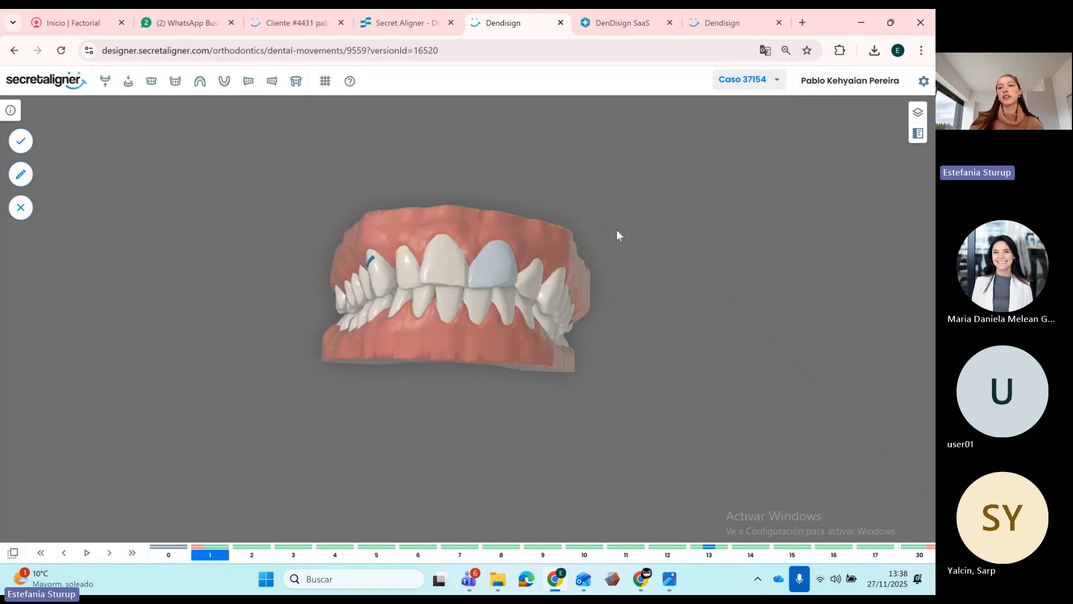
# - Advance the treatment plan to stage 13 and rotate the model to a frontal view
pyautogui.click(918, 134)
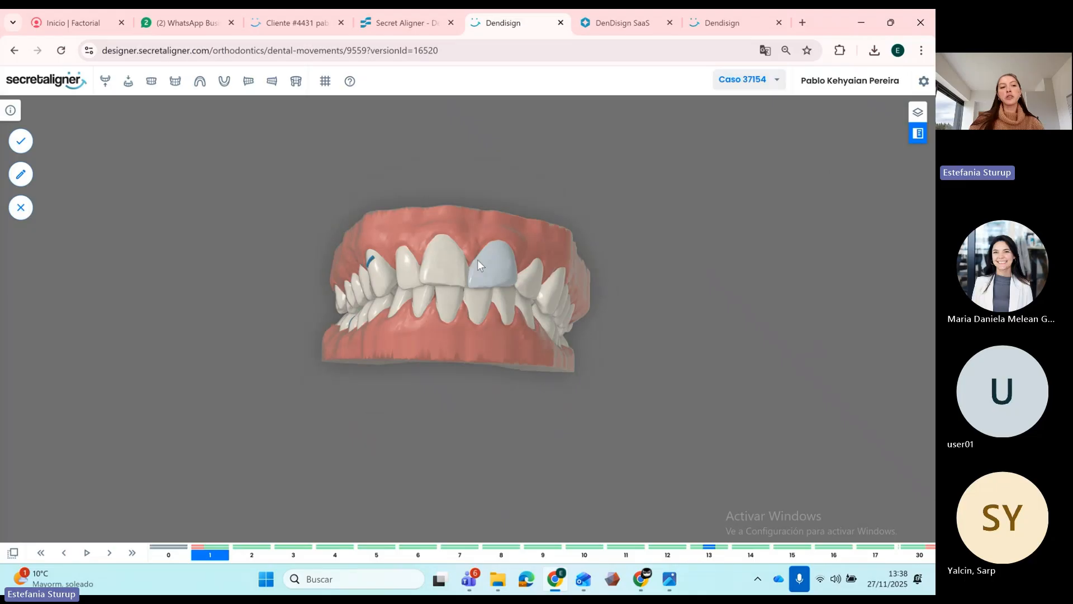
pyautogui.moveTo(477, 260); pyautogui.dragTo(489, 283)
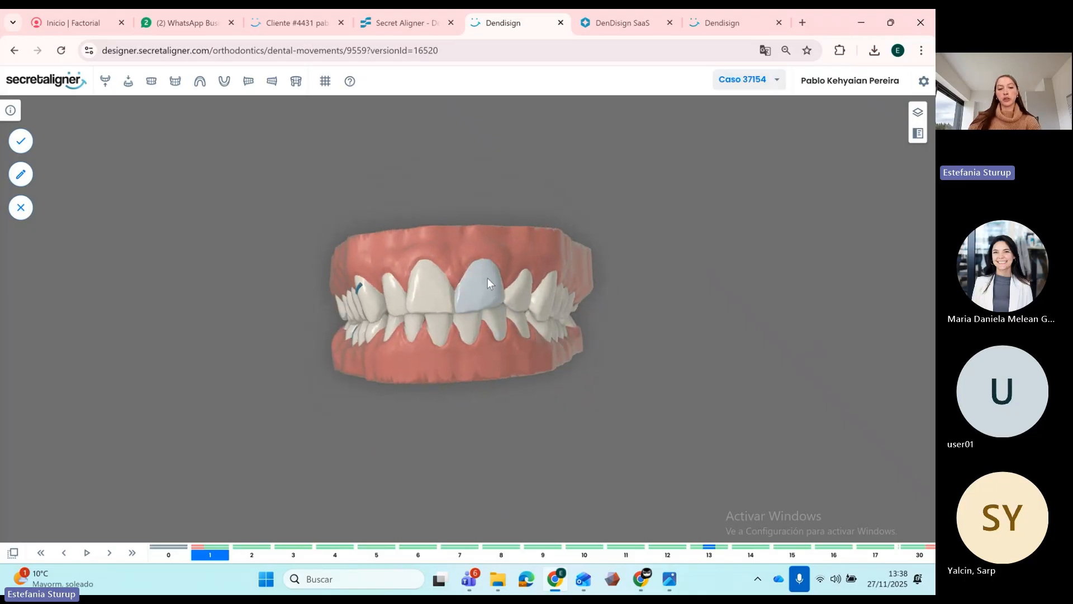
pyautogui.press('Right')
pyautogui.press('Right')
pyautogui.press('Right')
pyautogui.press('Right')
pyautogui.press('Right')
pyautogui.press('Right')
pyautogui.press('Right')
pyautogui.press('Right')
pyautogui.press('Right')
pyautogui.press('Right')
pyautogui.press('Right')
pyautogui.press('Right')
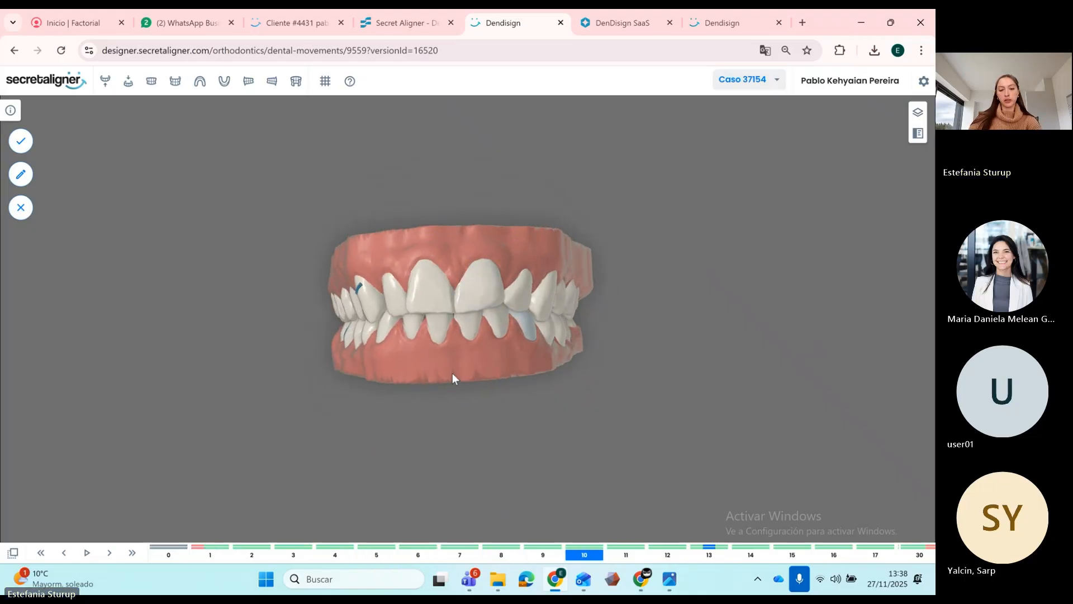
pyautogui.moveTo(419, 321); pyautogui.dragTo(571, 295)
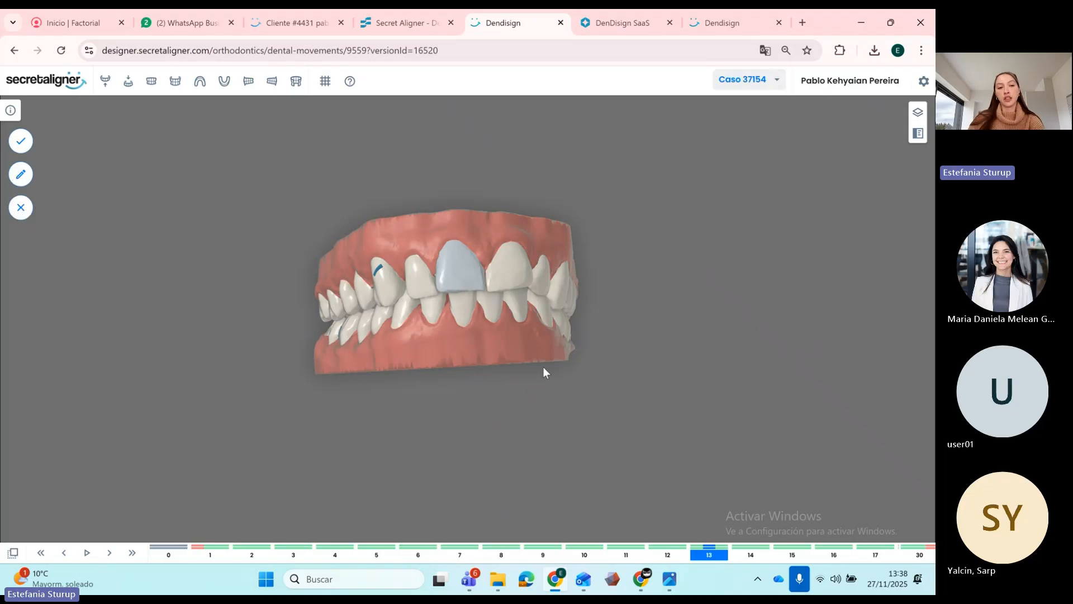
pyautogui.moveTo(543, 370); pyautogui.dragTo(485, 351)
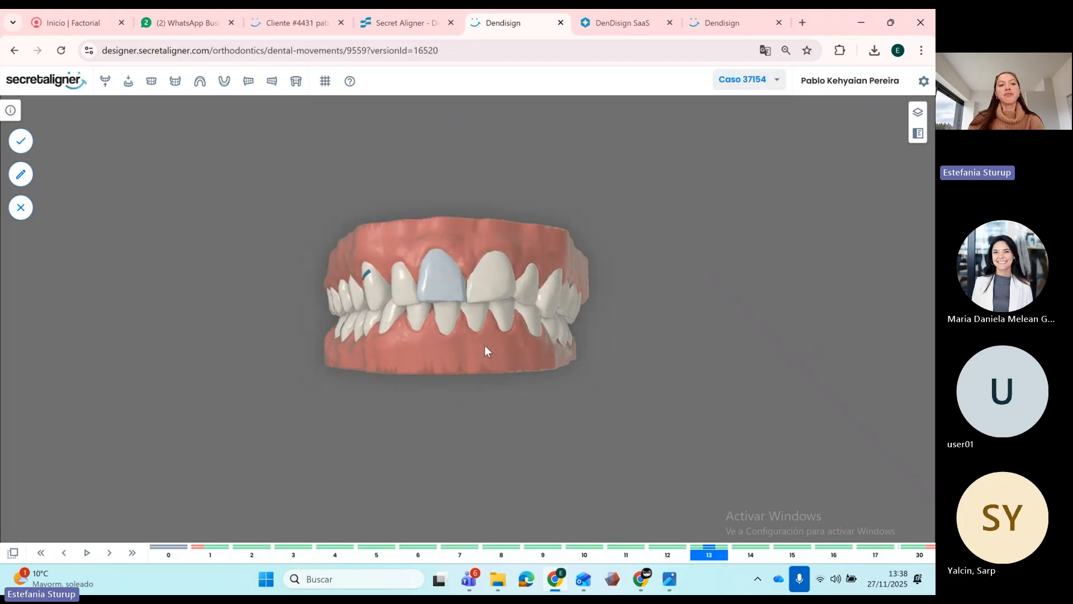
# - Submit a change request choosing to make the plan changes yourself, leaving observations empty
pyautogui.click(21, 175)
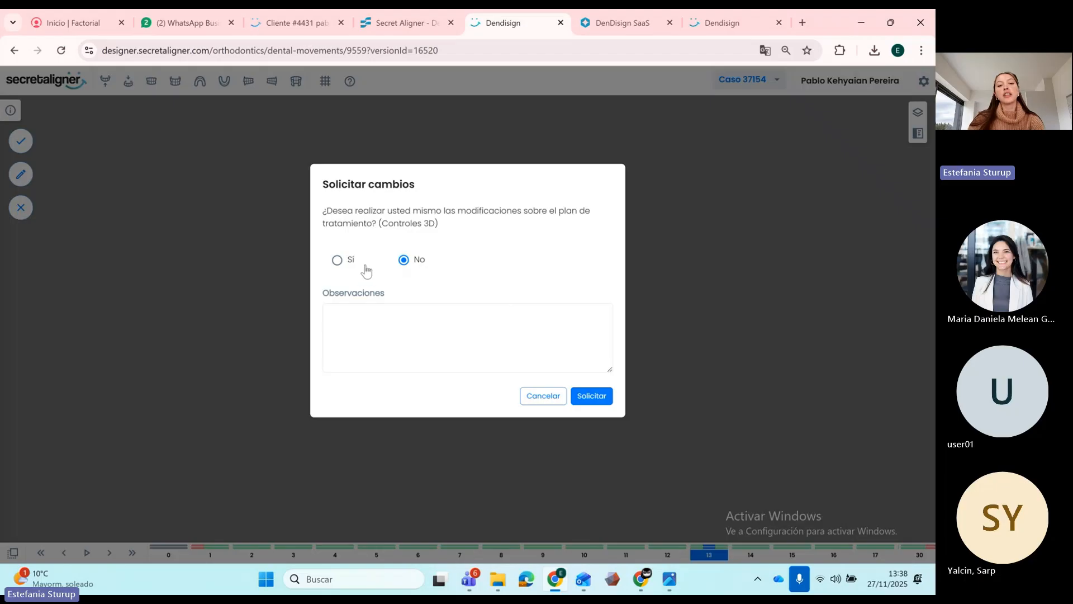
pyautogui.click(414, 323)
pyautogui.write('hdhdfb')
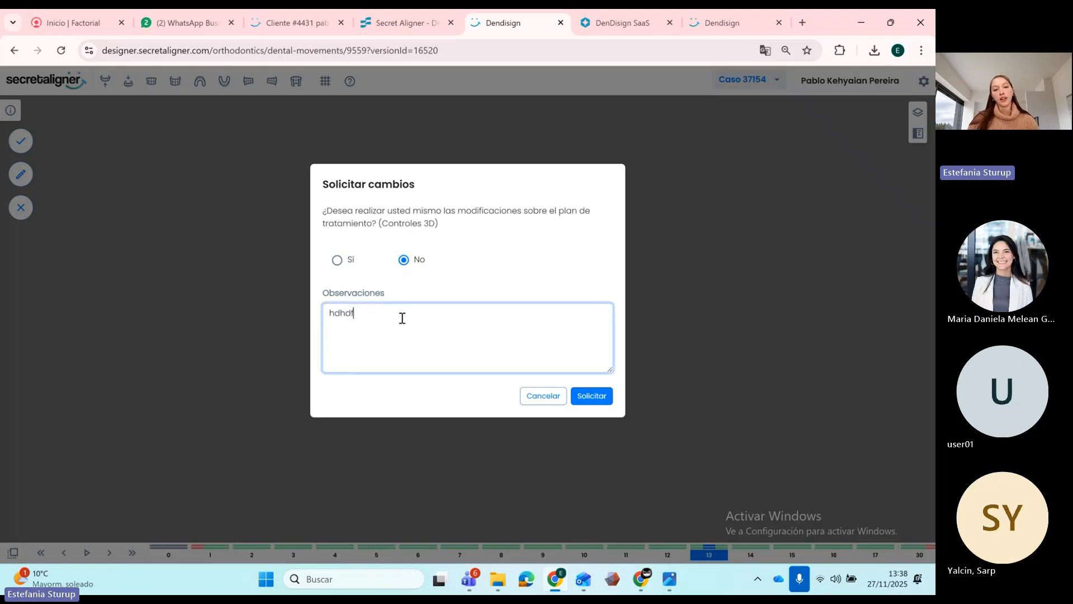
pyautogui.press('BackSpace')
pyautogui.press('BackSpace')
pyautogui.press('BackSpace')
pyautogui.press('BackSpace')
pyautogui.press('BackSpace')
pyautogui.press('BackSpace')
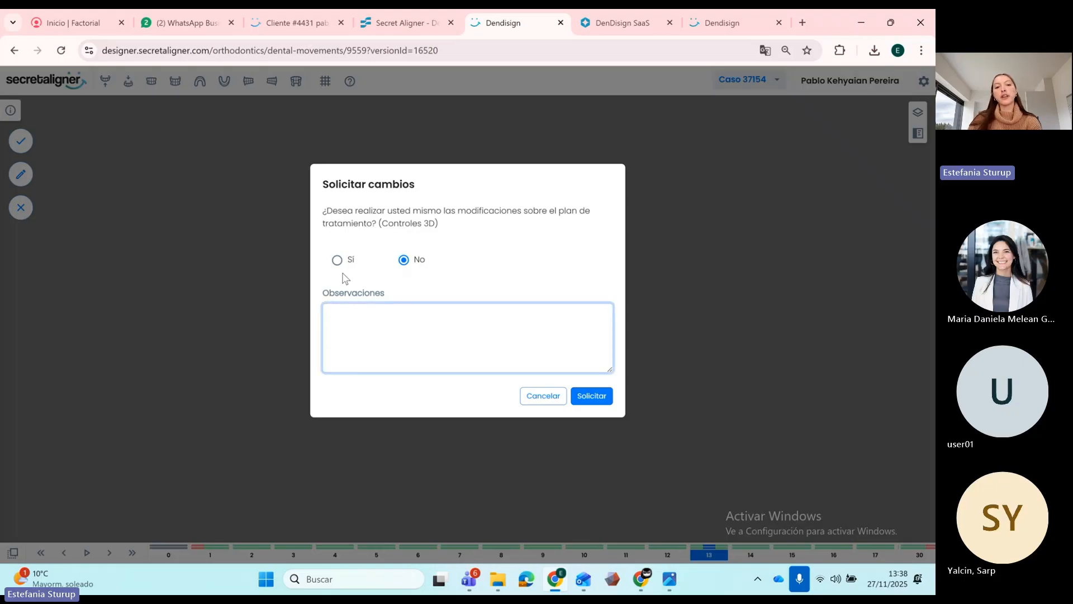
pyautogui.click(337, 262)
pyautogui.click(581, 395)
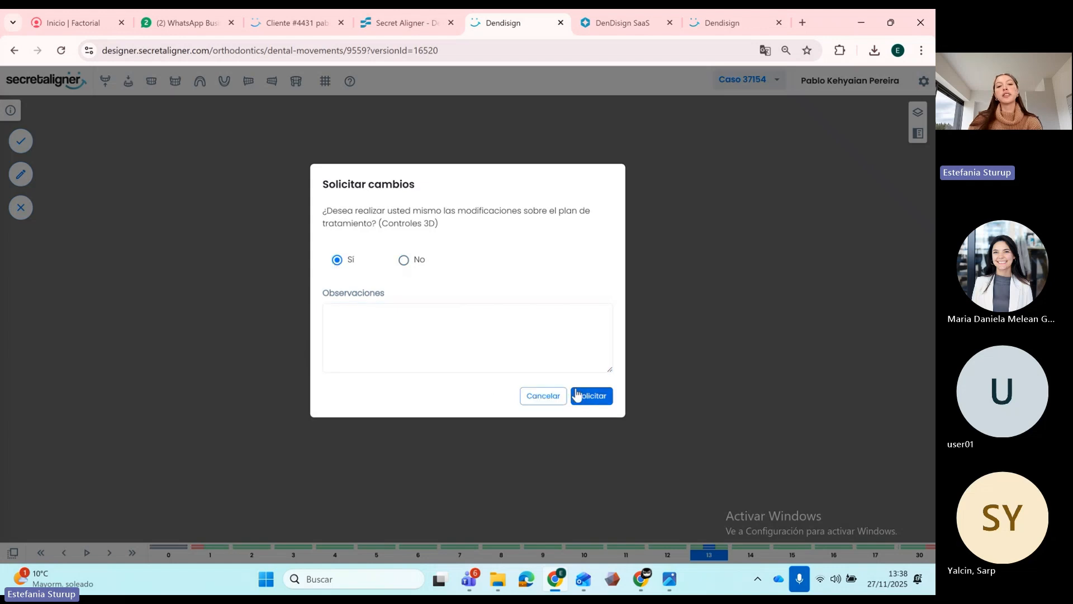
# - Select a tooth and intrude it to an extrusion/intrusion value of -0.88
pyautogui.moveTo(596, 372); pyautogui.dragTo(502, 332)
pyautogui.click(492, 323)
pyautogui.moveTo(572, 359); pyautogui.dragTo(423, 335)
# - Select another upper-left tooth, orbit back to a frontal view, and exit Modo experto
pyautogui.click(370, 313)
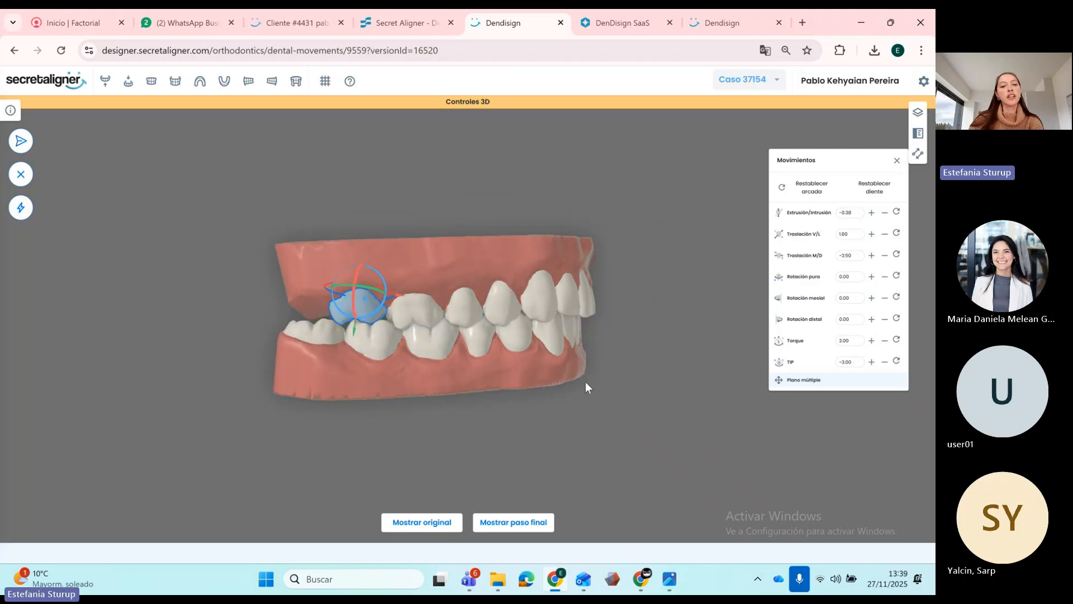
pyautogui.moveTo(586, 381); pyautogui.dragTo(245, 299)
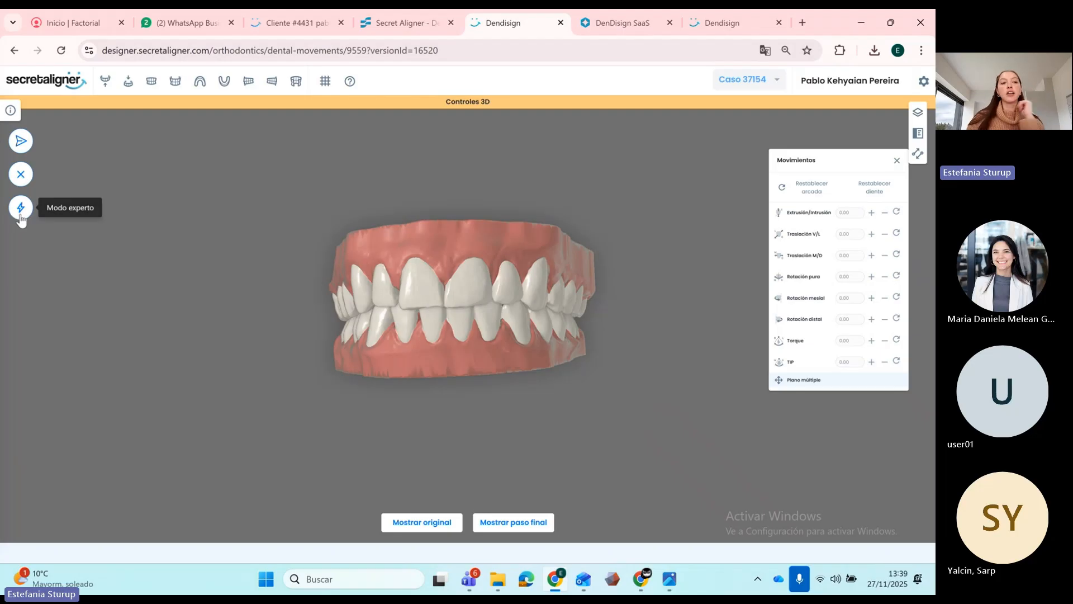
pyautogui.moveTo(446, 239); pyautogui.dragTo(462, 255)
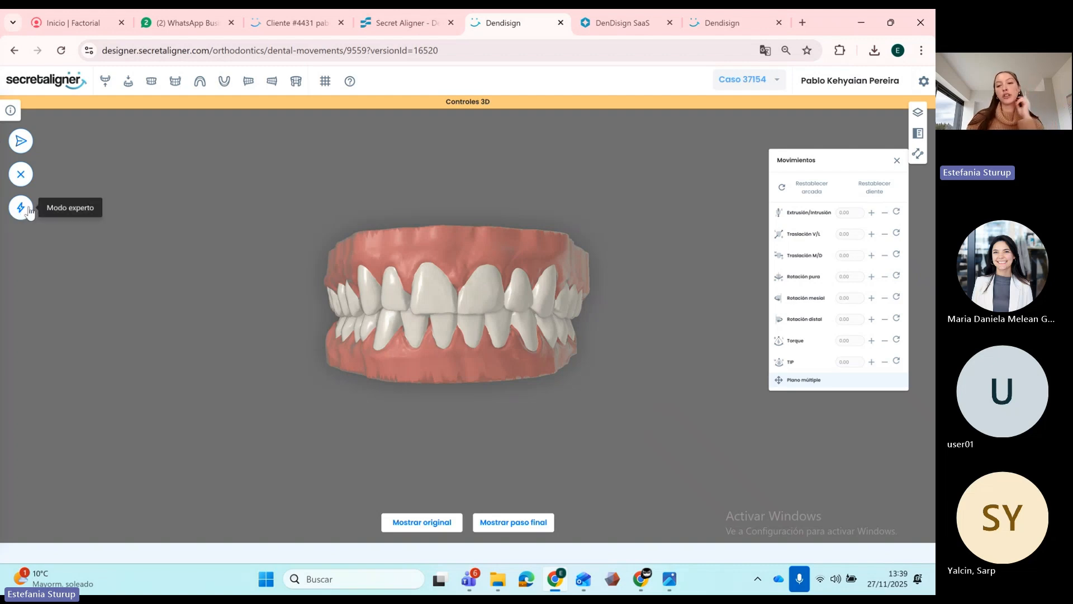
pyautogui.click(20, 208)
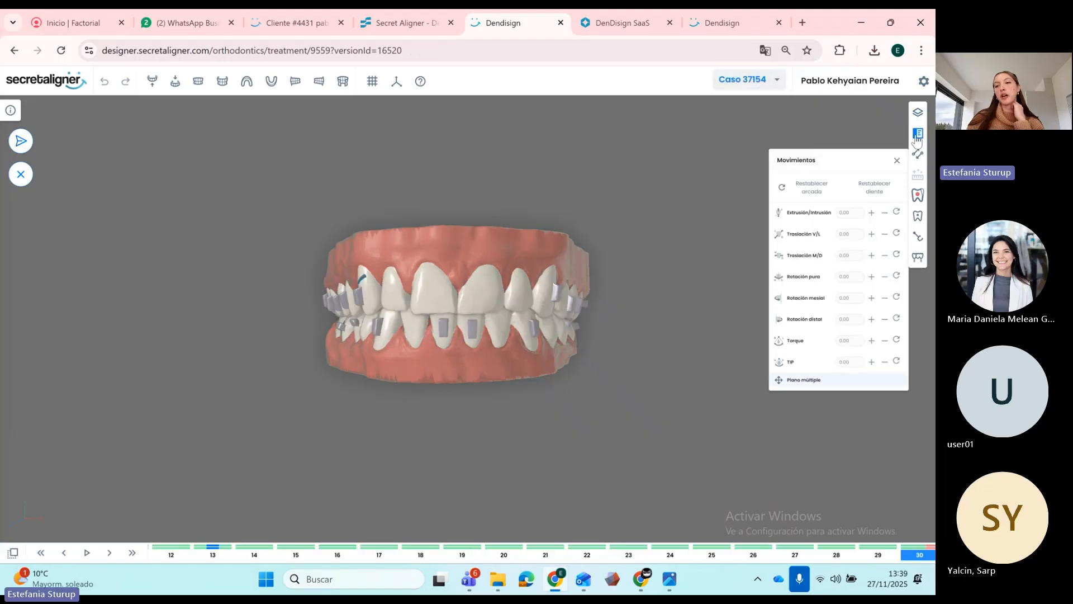
# - Show and then hide the Panel de evolución, orbiting to a near-frontal view
pyautogui.click(918, 133)
pyautogui.click(893, 157)
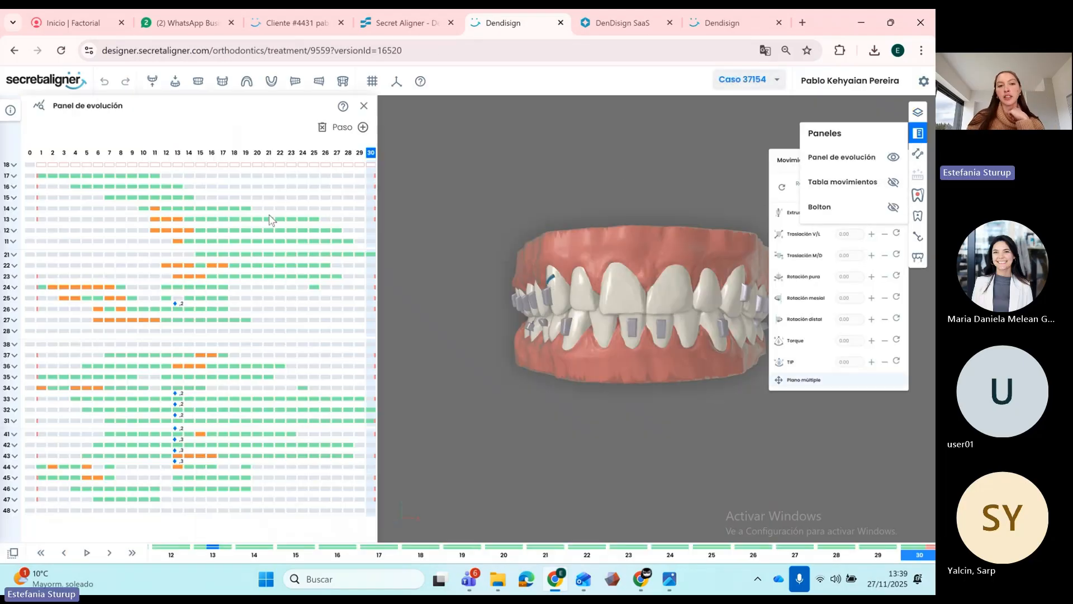
pyautogui.click(364, 106)
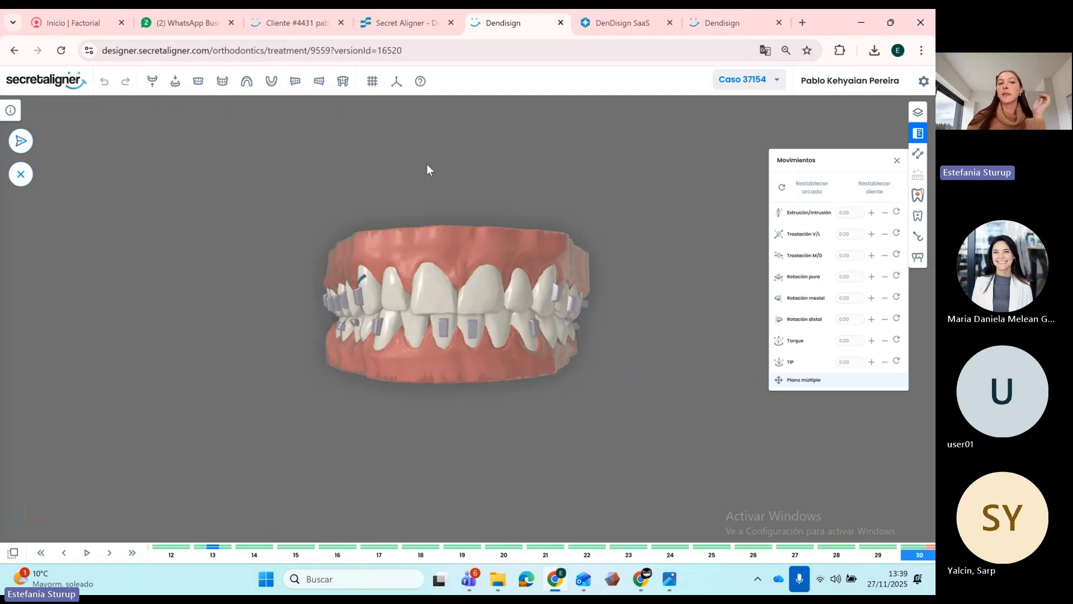
pyautogui.moveTo(475, 405)
pyautogui.mouseDown()
pyautogui.moveTo(464, 395)
pyautogui.moveTo(514, 360)
pyautogui.moveTo(512, 374)
pyautogui.moveTo(484, 389)
pyautogui.mouseUp()
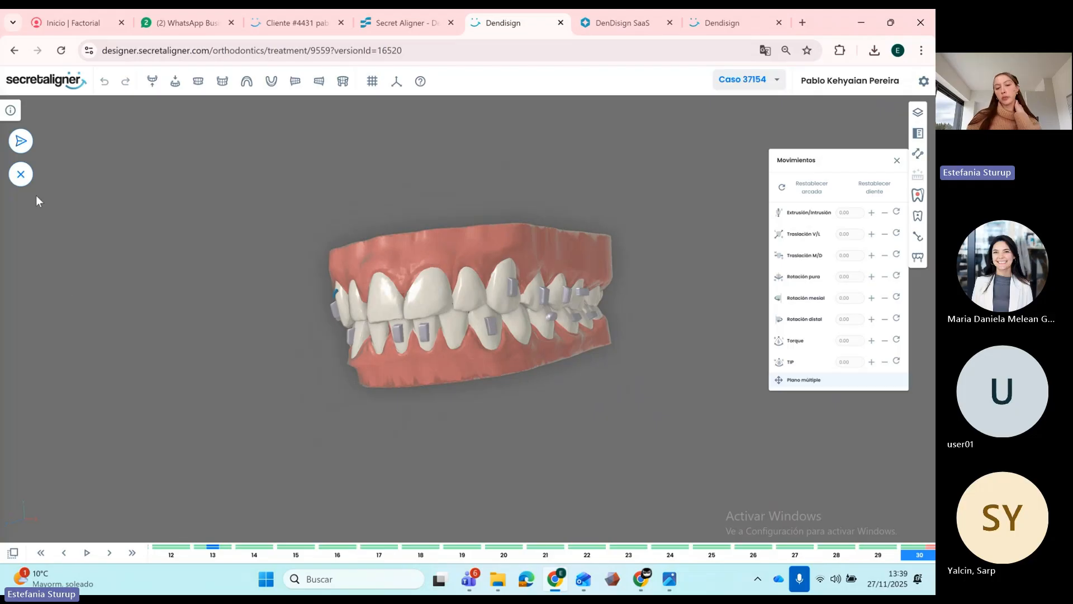
pyautogui.moveTo(520, 206); pyautogui.dragTo(481, 215)
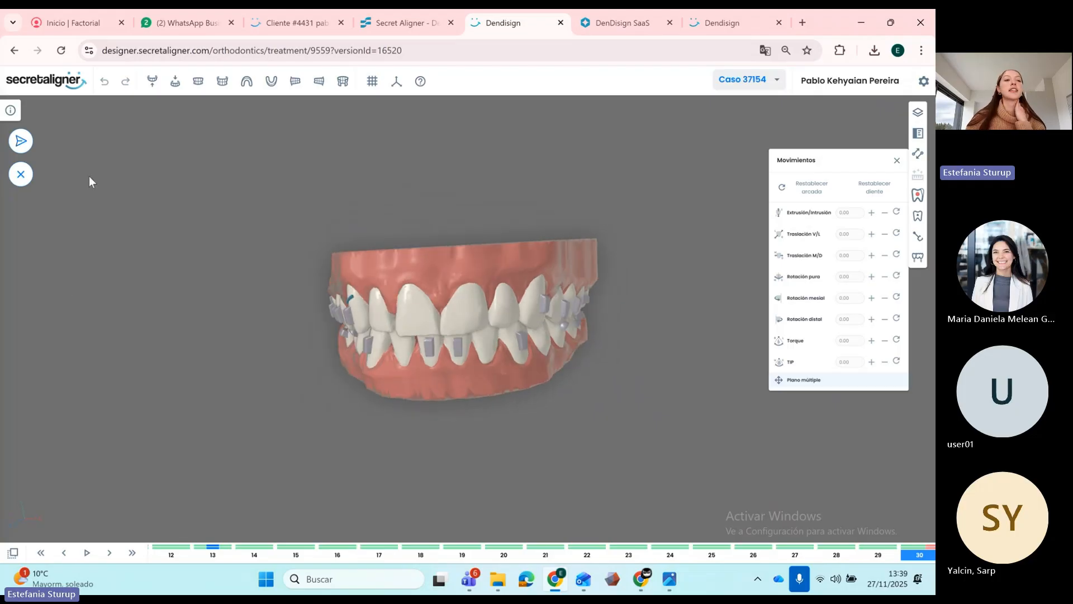
# - Cancel the 3D editing session, discarding the edits, and tilt the reloaded step-1 arch
pyautogui.click(23, 174)
pyautogui.click(524, 338)
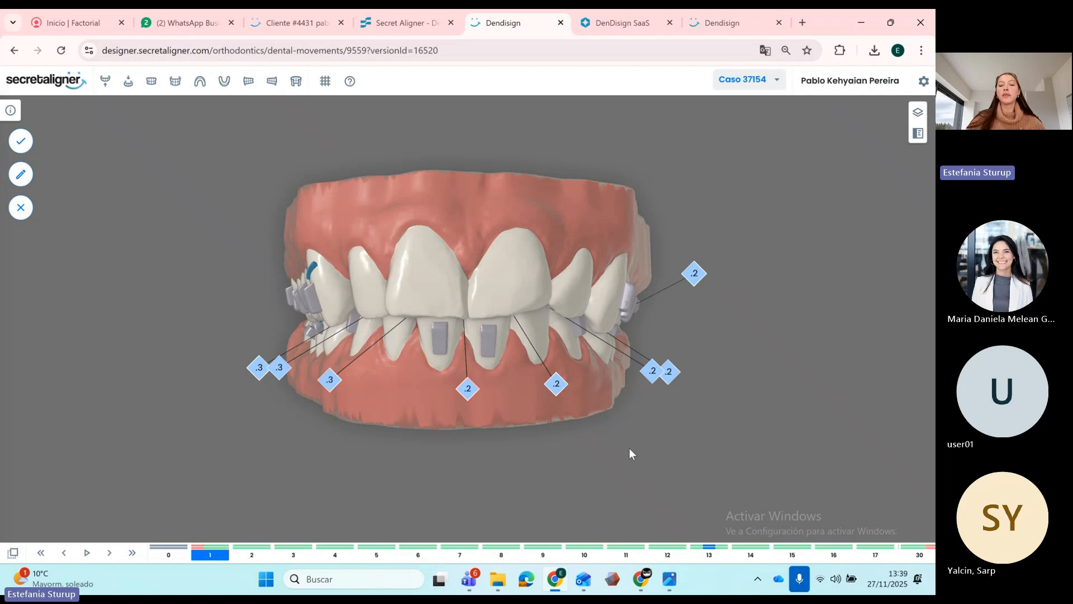
pyautogui.scroll(-4, 488, 405)
pyautogui.scroll(2, 508, 418)
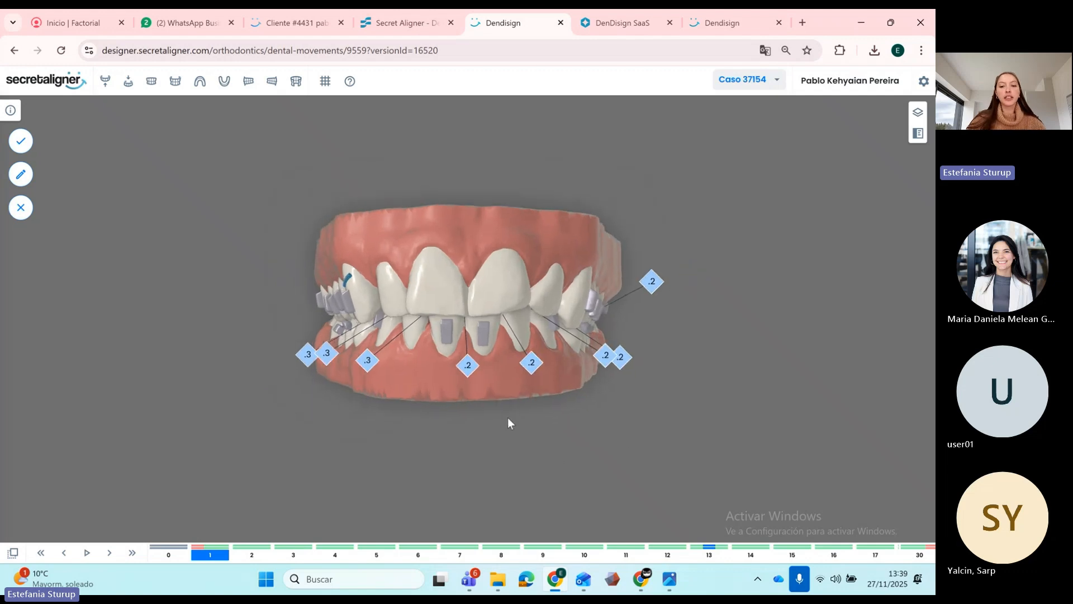
pyautogui.moveTo(545, 432); pyautogui.dragTo(548, 450)
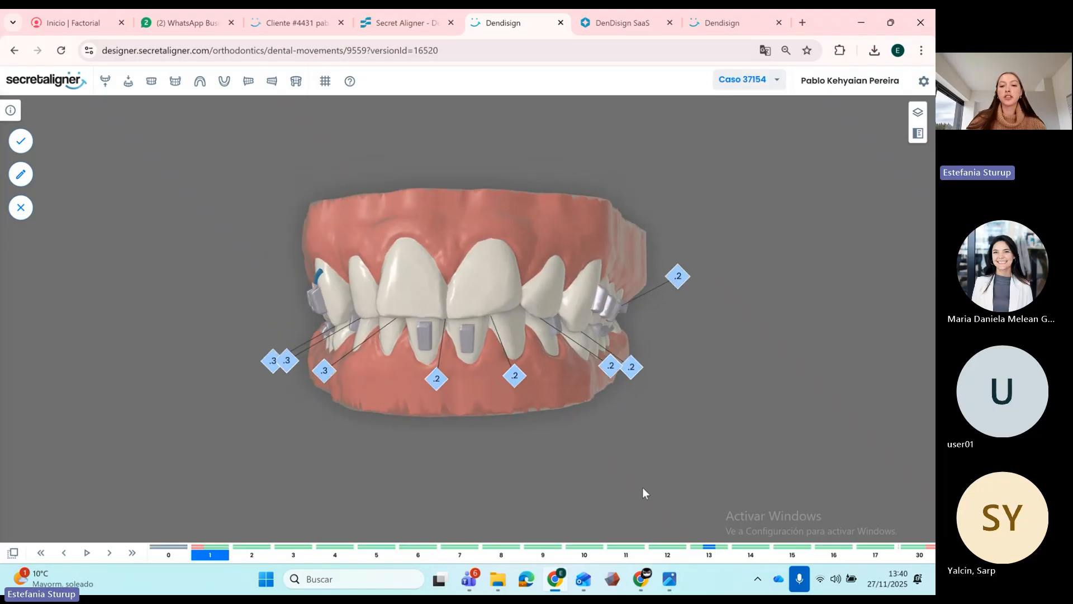
# - In Photos, browse back four and forward three branded screenshots, returning to dentalis.png
pyautogui.click(669, 582)
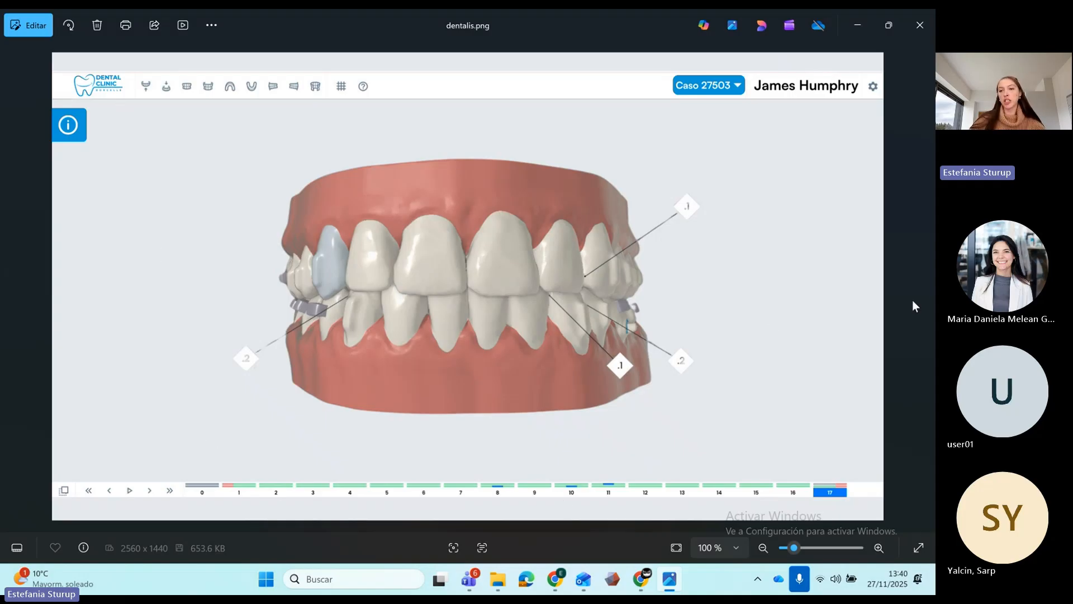
pyautogui.click(11, 288)
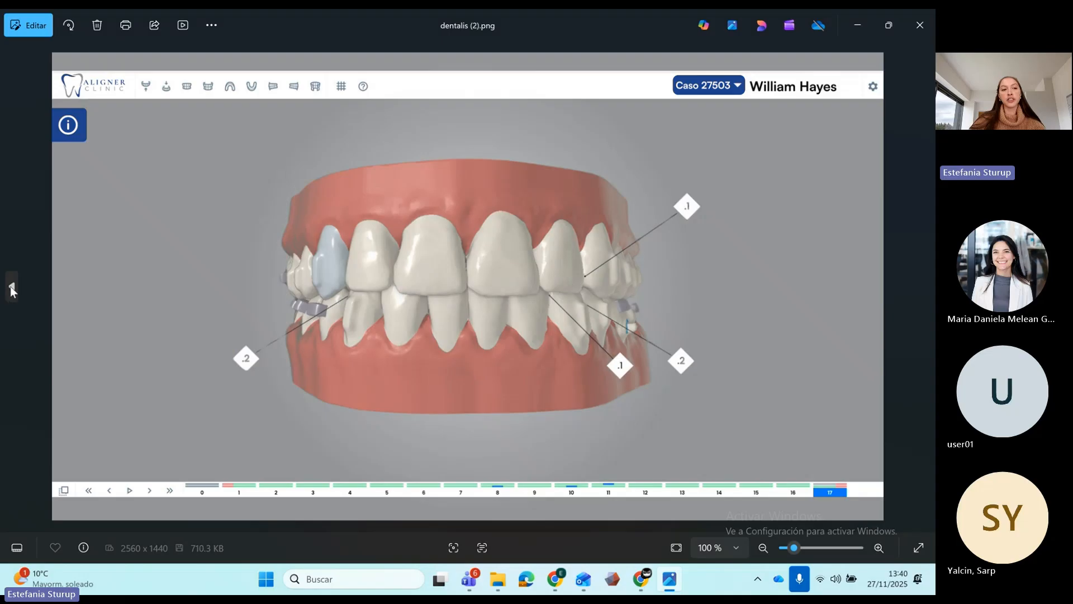
pyautogui.click(10, 288)
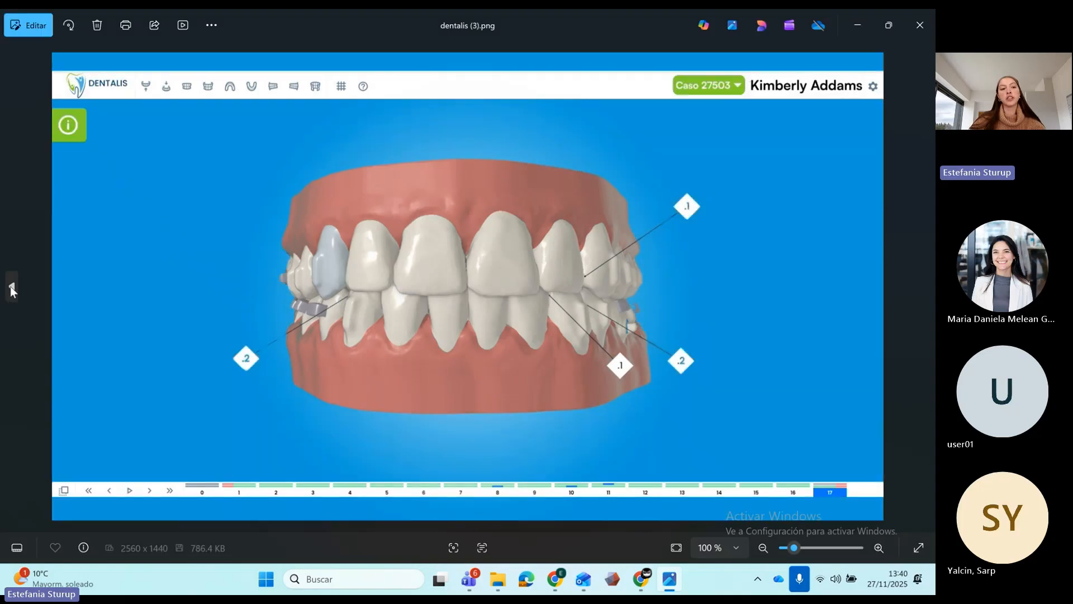
pyautogui.click(11, 287)
pyautogui.click(12, 288)
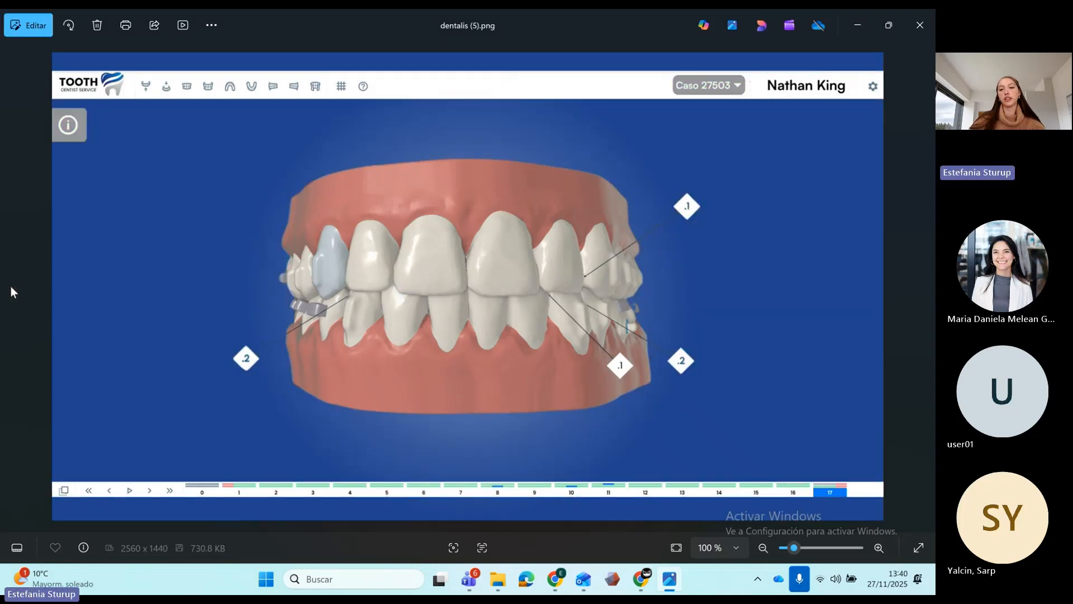
pyautogui.click(925, 297)
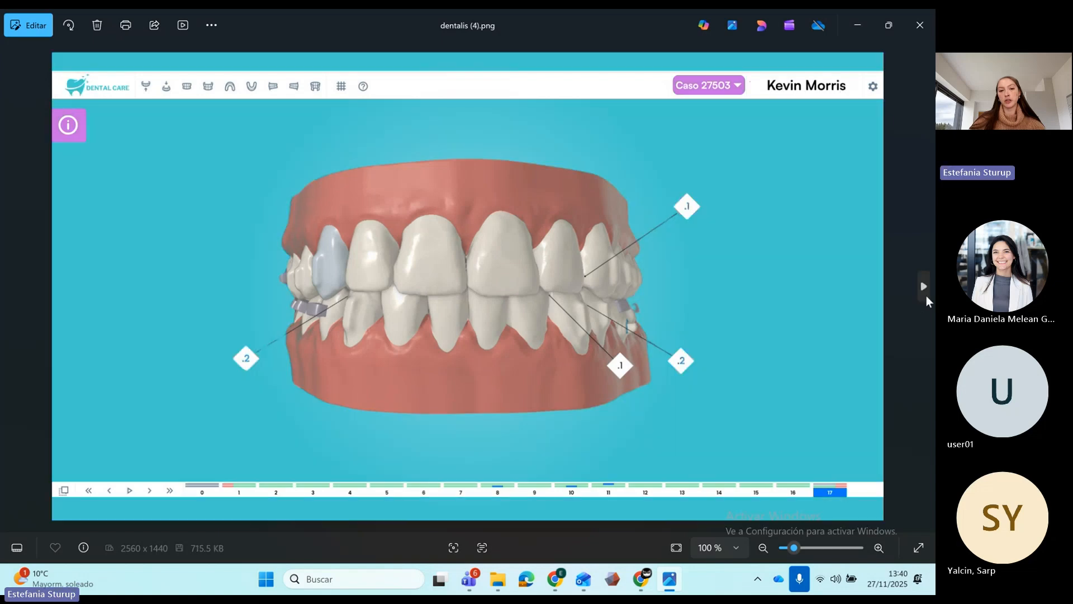
pyautogui.click(926, 297)
pyautogui.click(926, 297)
pyautogui.click(926, 297)
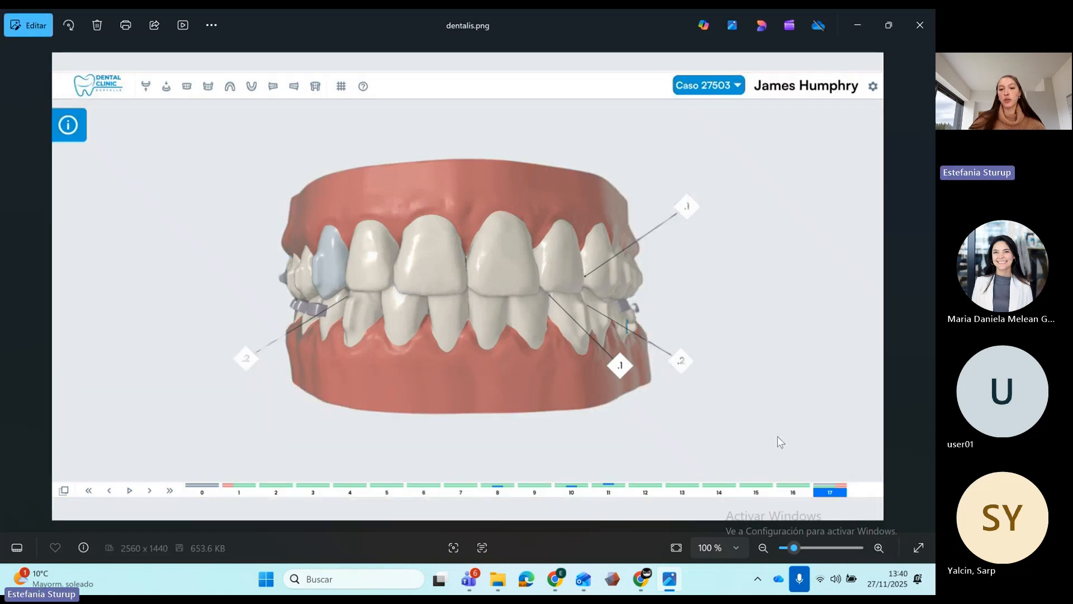